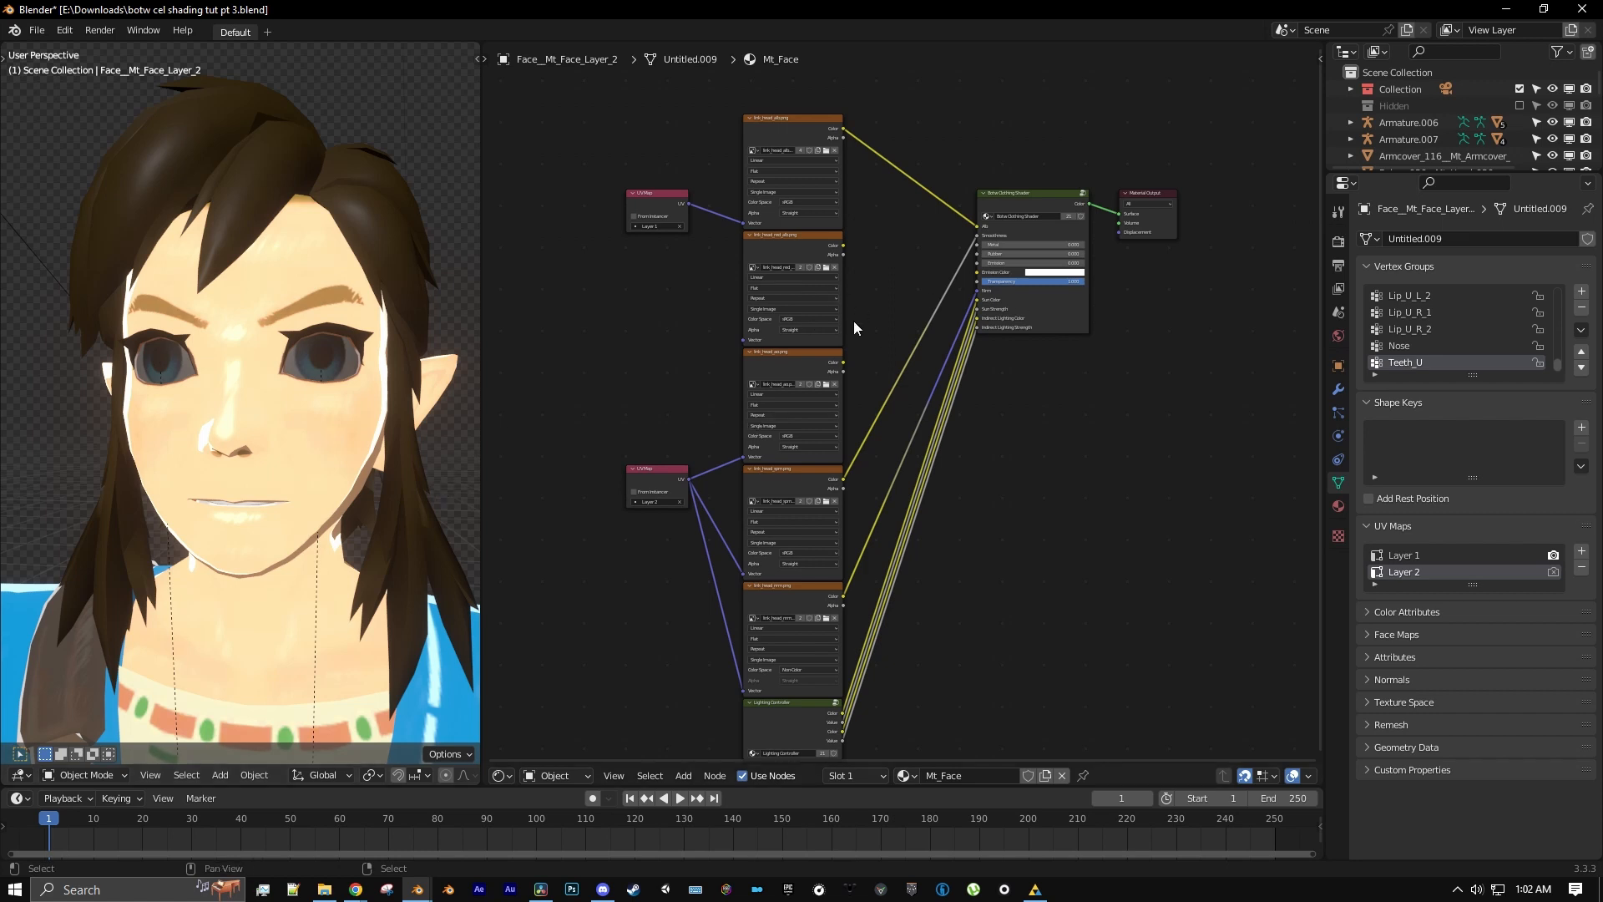
- Preview the link_head_red_alb.png and link_head_ao.png textures on the face in turn
left_click(803, 242, "ctrl+shift")
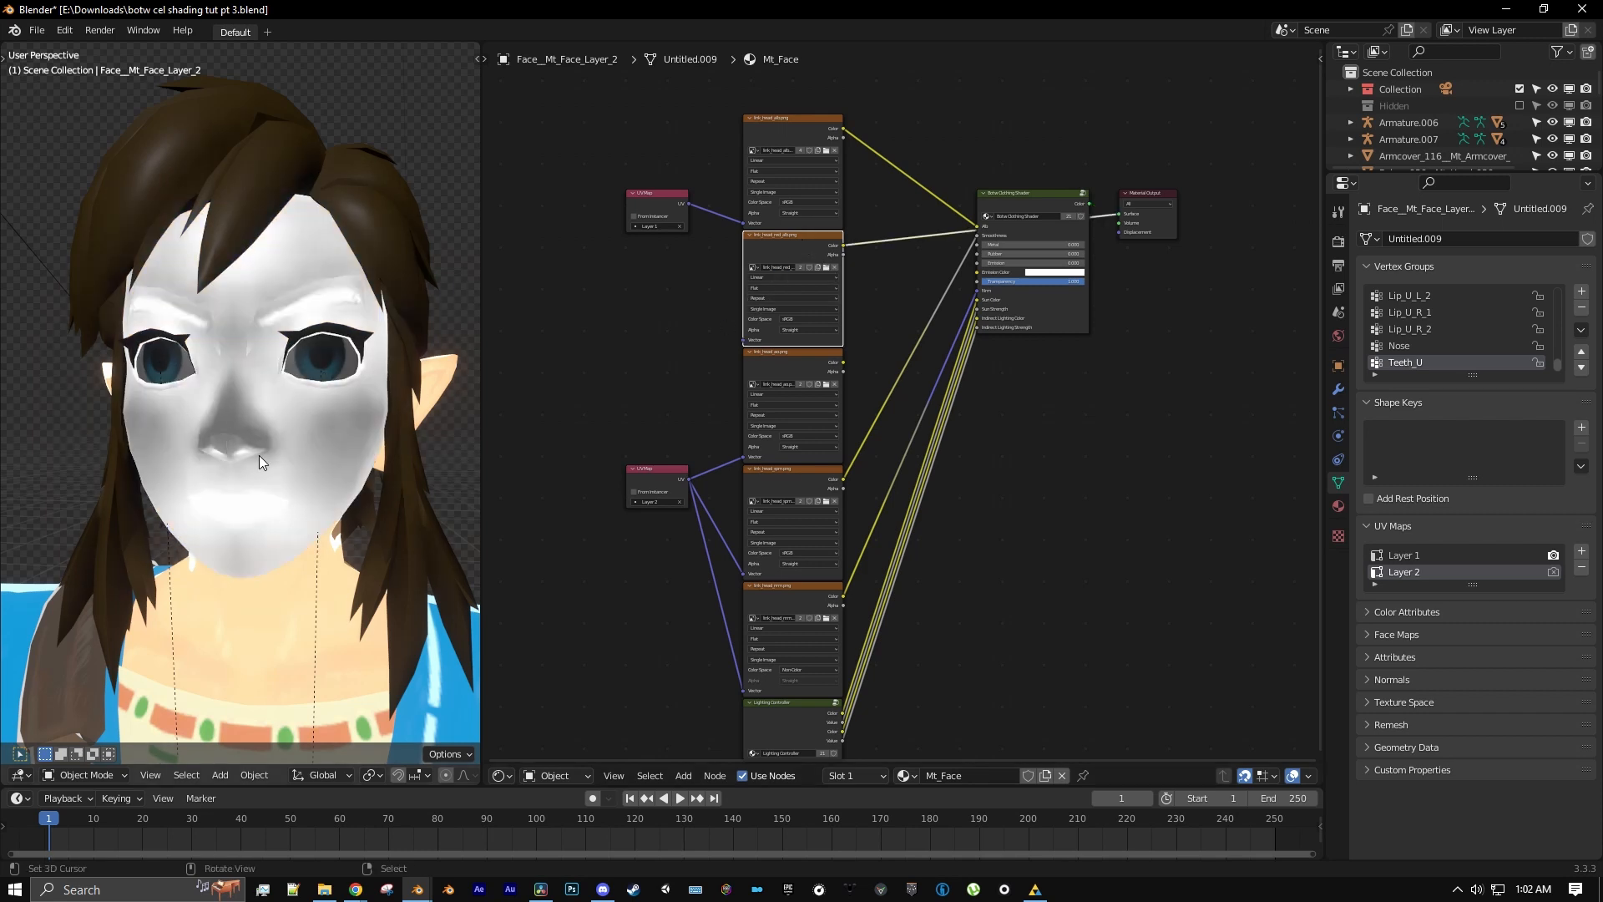
left_click(786, 376, "ctrl+shift")
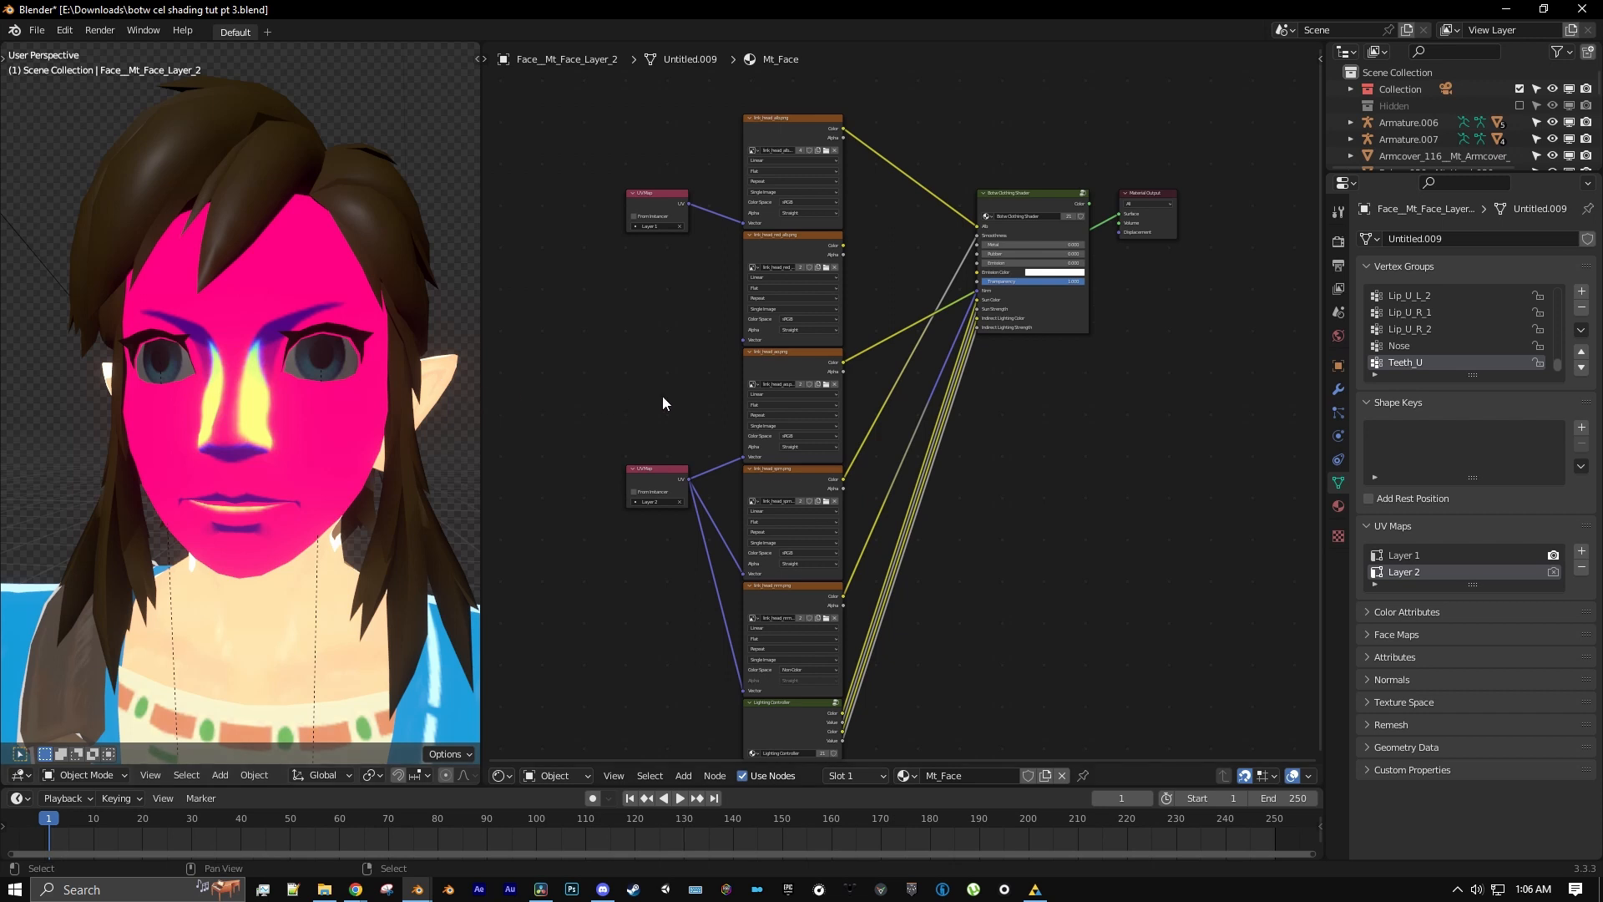
- Make the face's Botw Clothing Shader group single-user, rename it Botw Skin Shader, and connect its Color output to the Material Output surface
scroll(1015, 395, "up", 5)
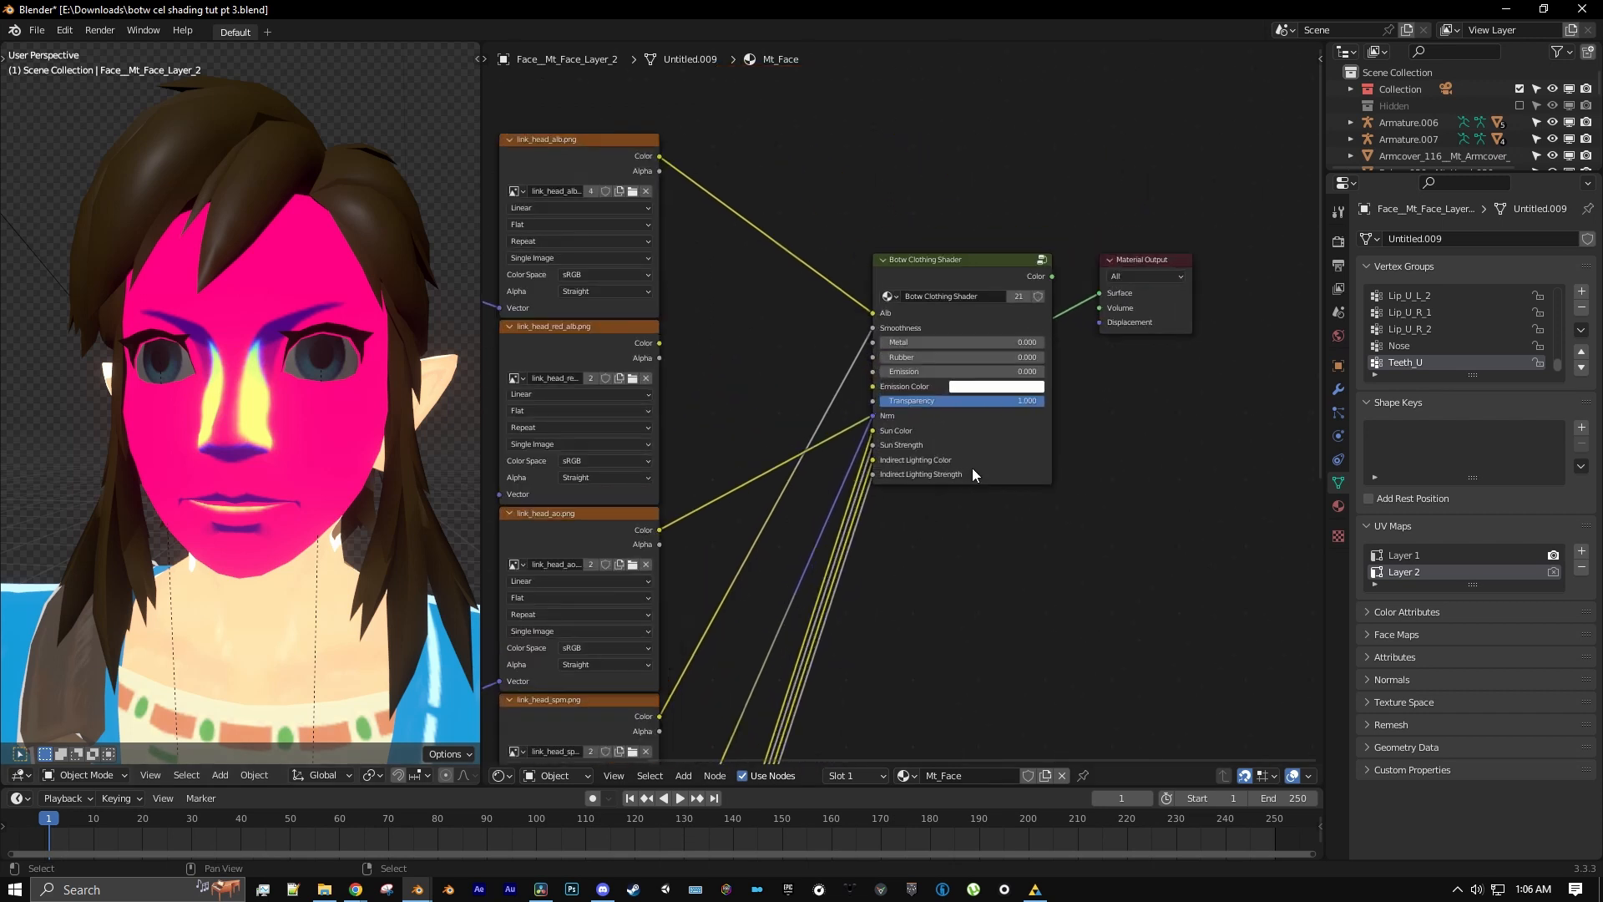
scroll(1201, 311, "up", 3)
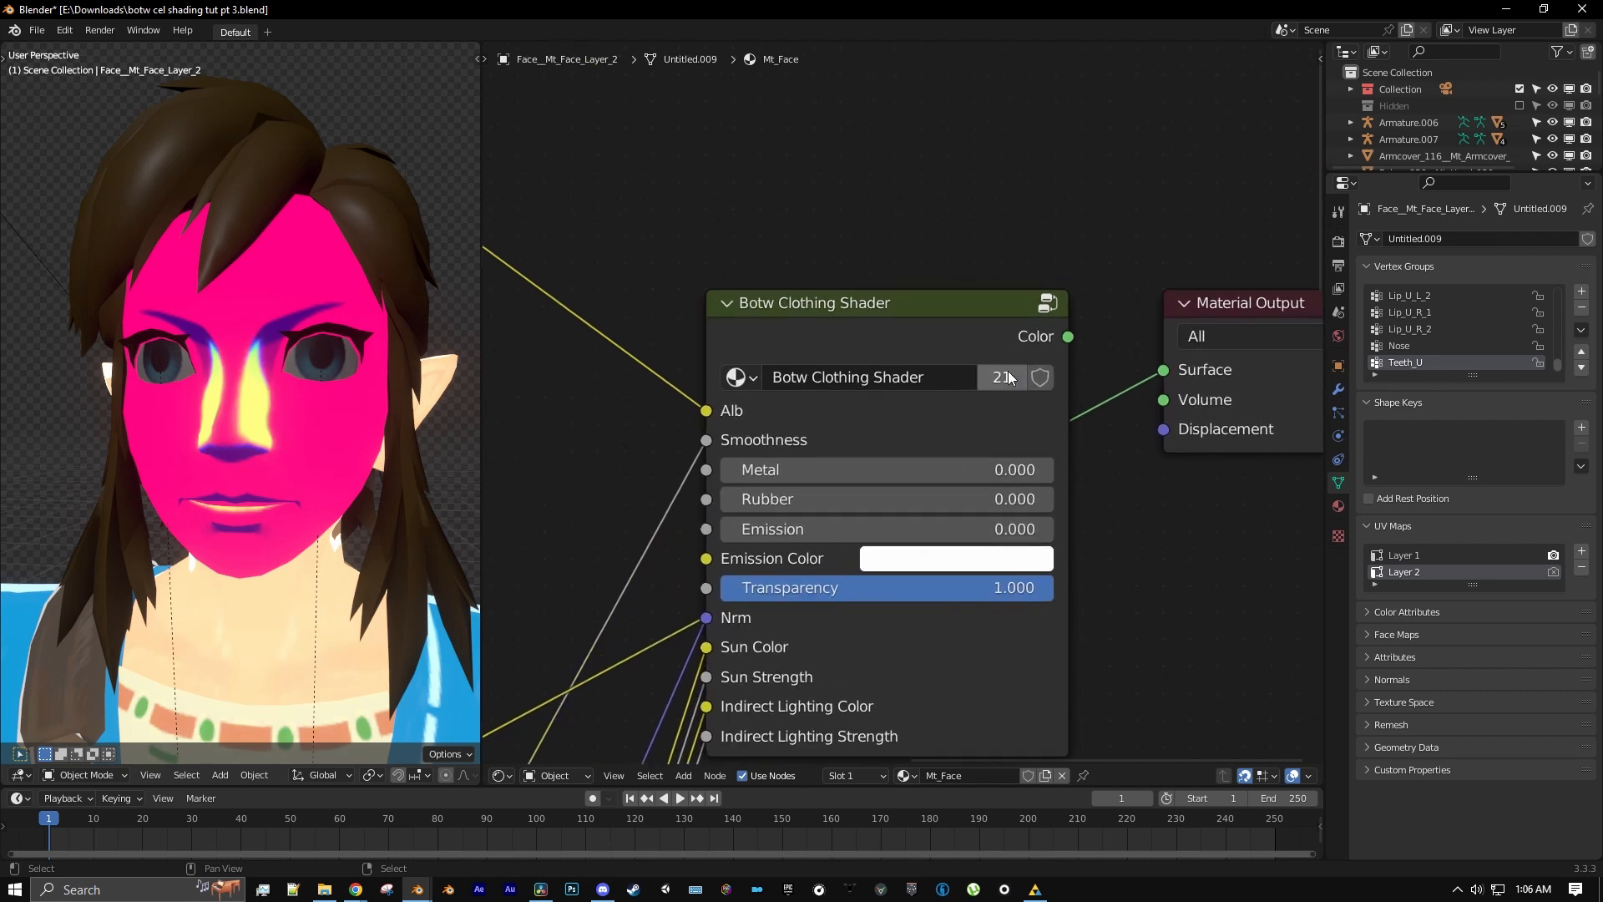
left_click(1001, 377)
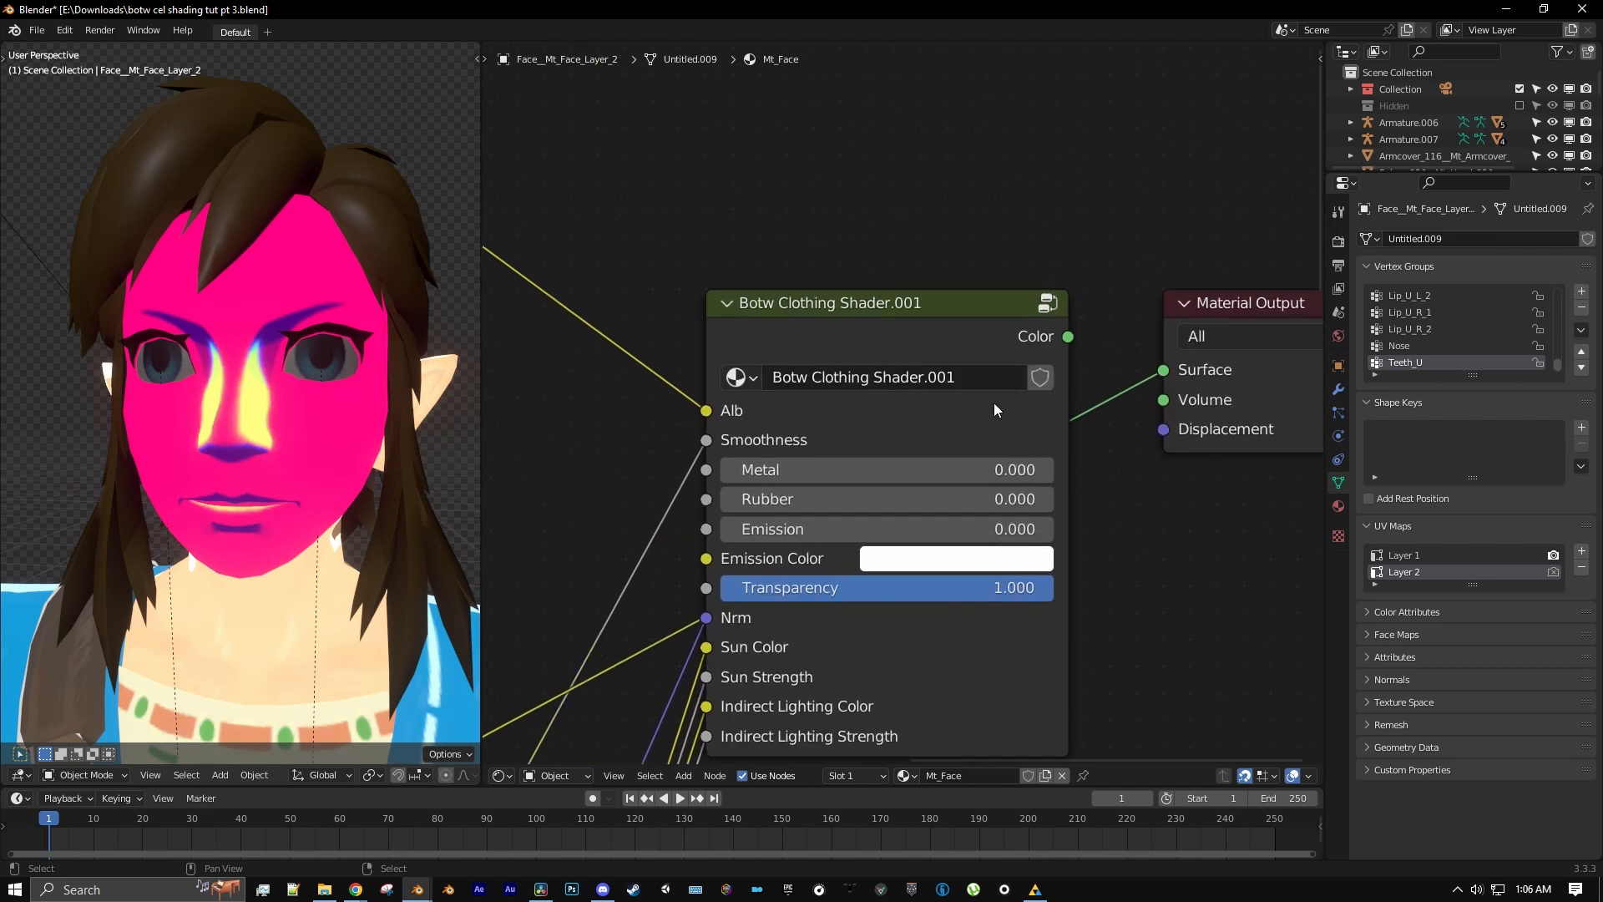
left_click(972, 376)
left_click_drag(963, 381, 862, 390)
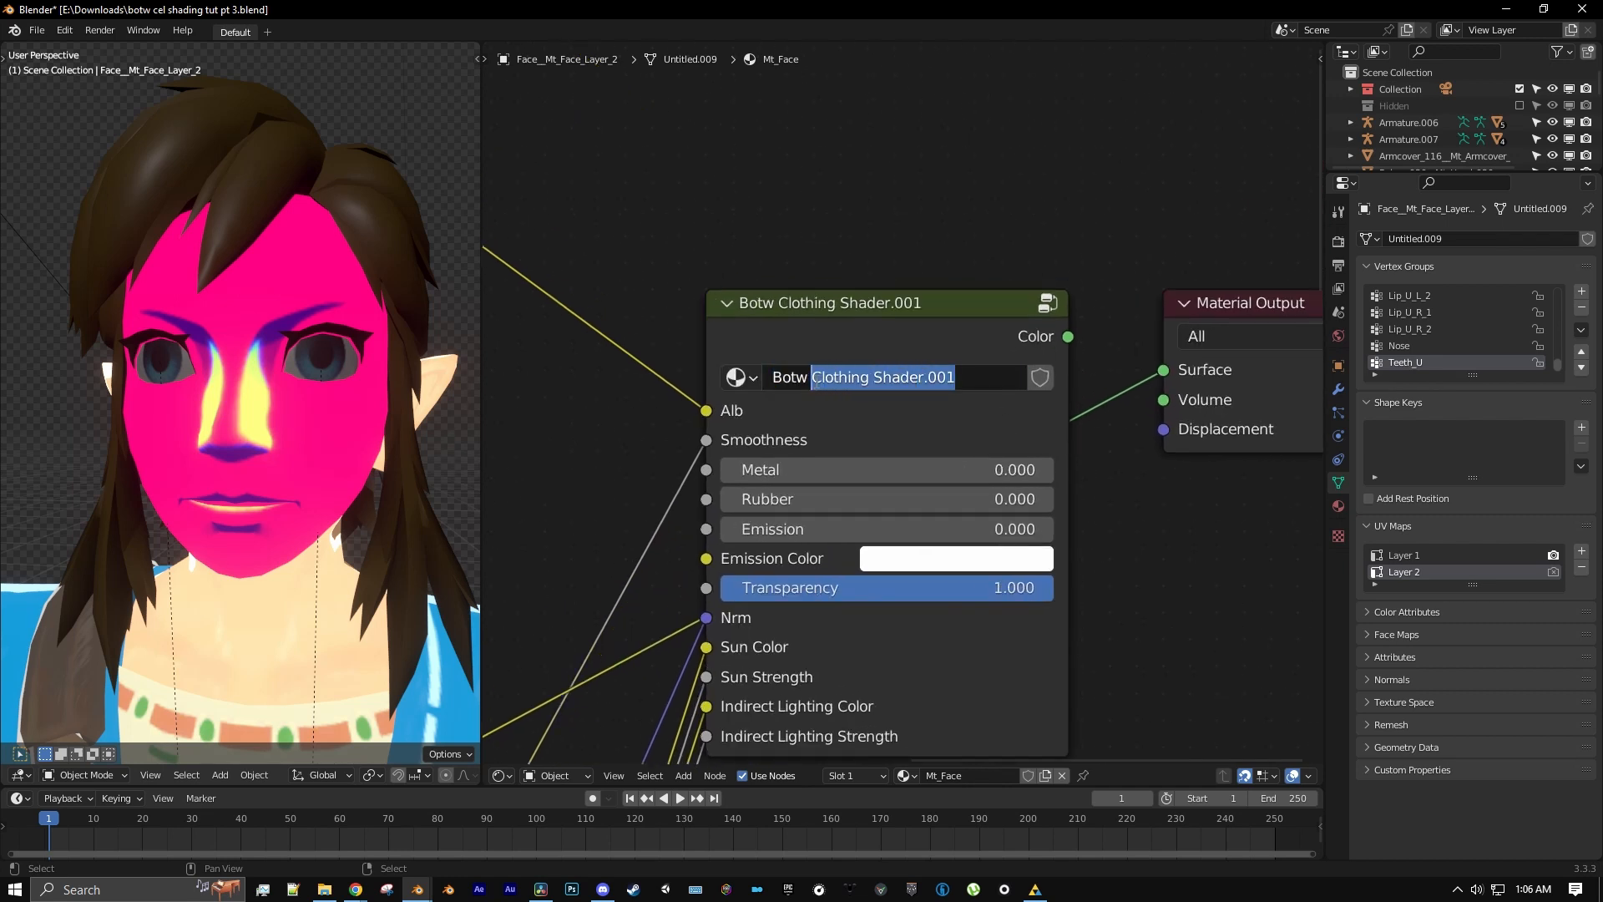
type("Ski")
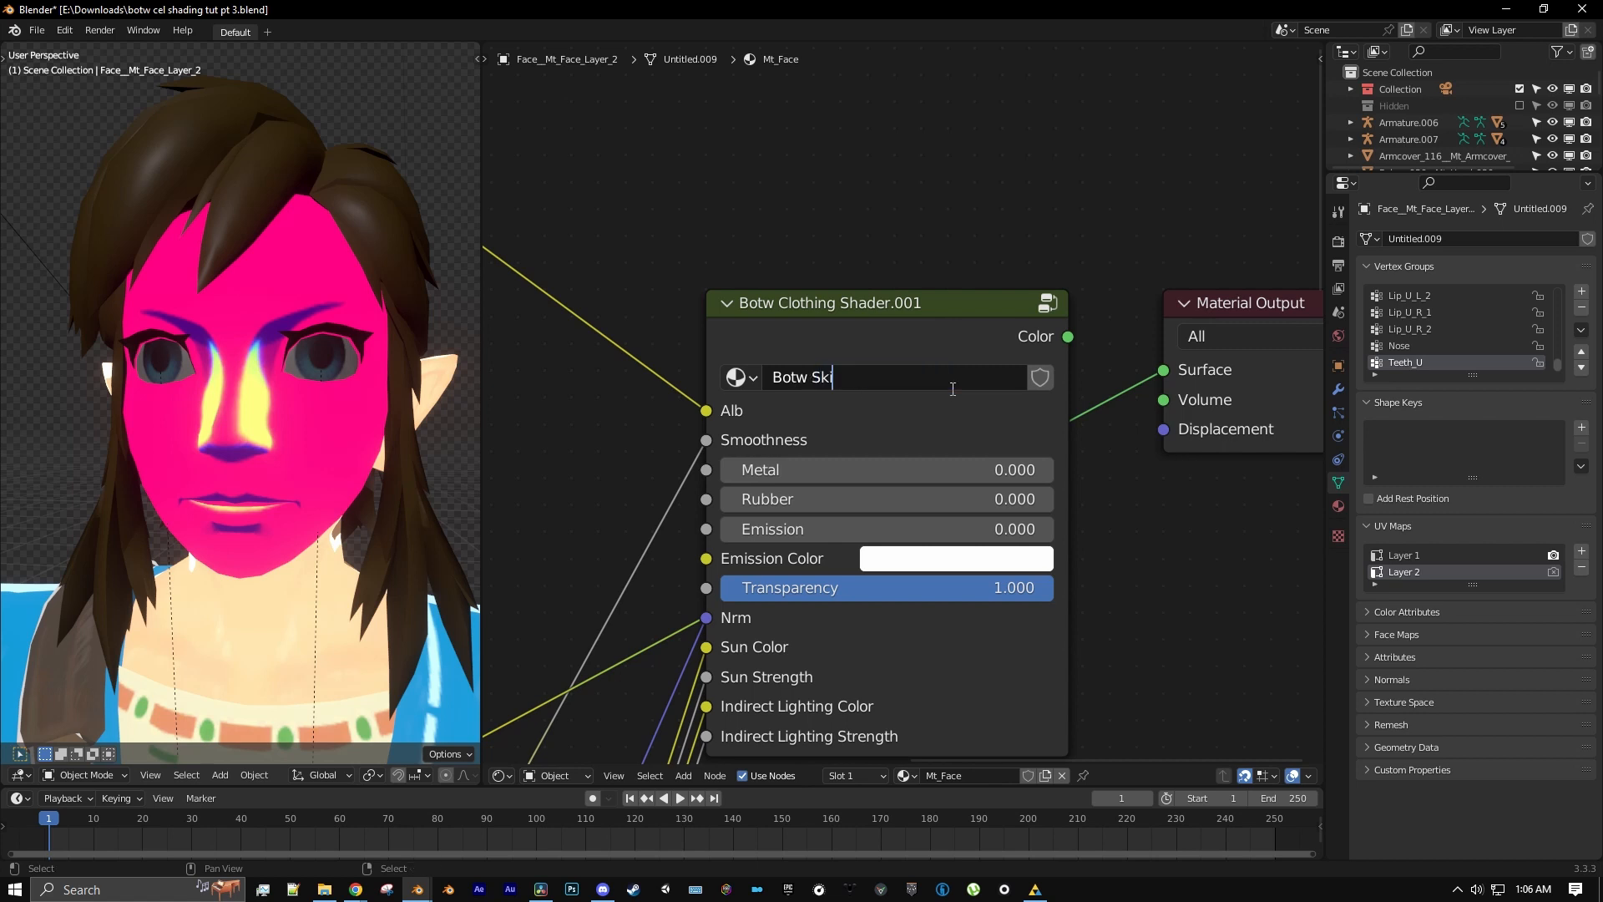
key("Return")
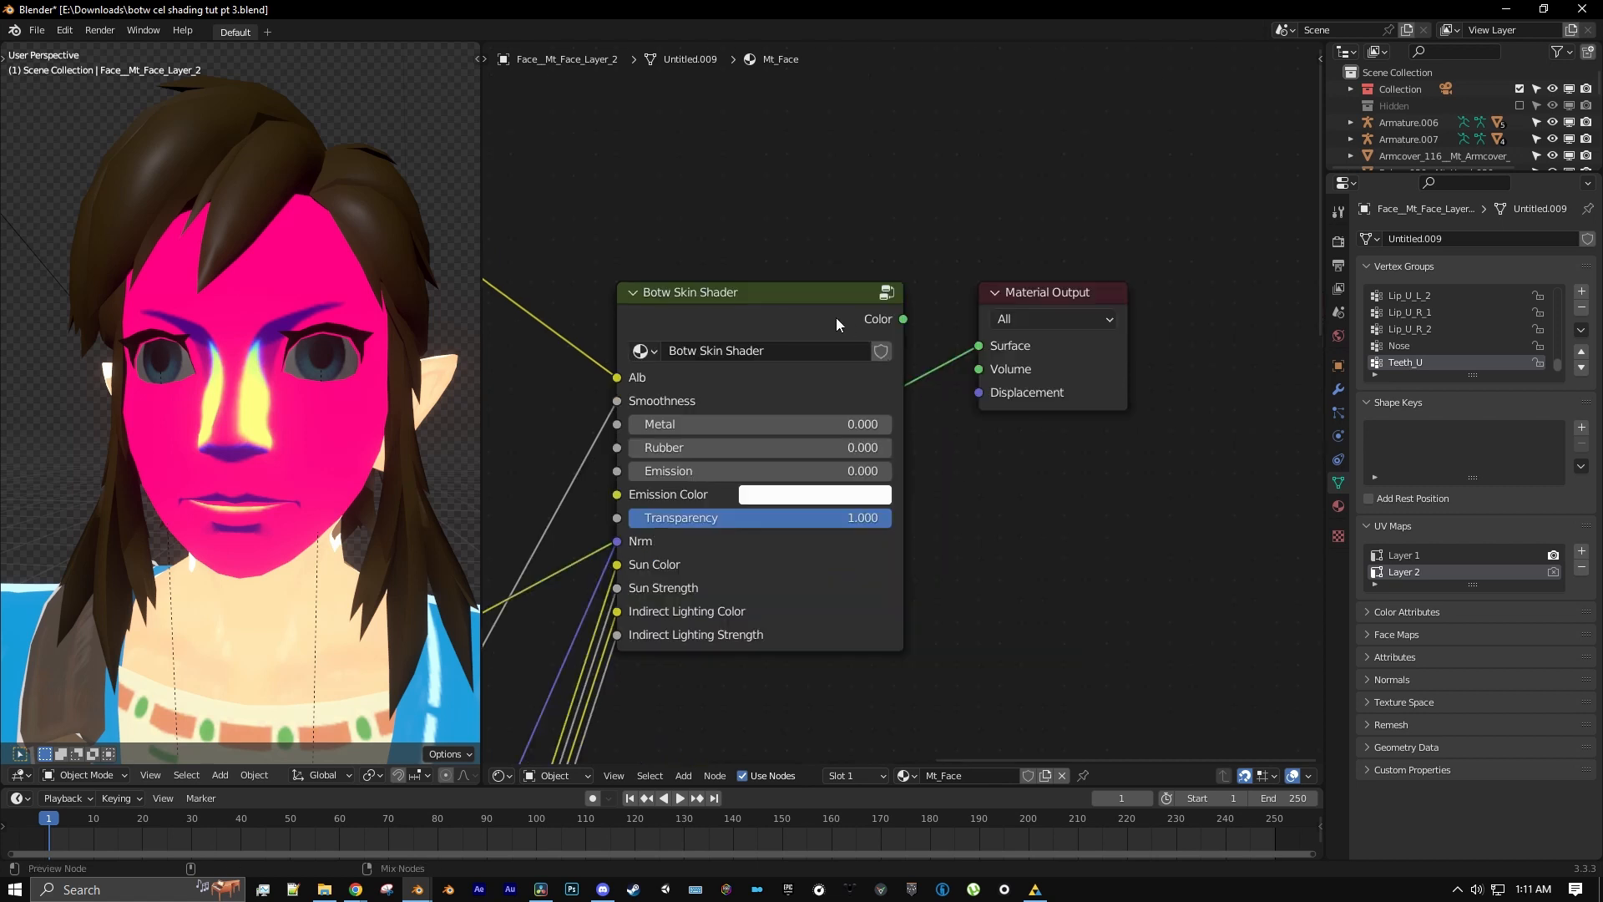
left_click(836, 323, "ctrl+shift")
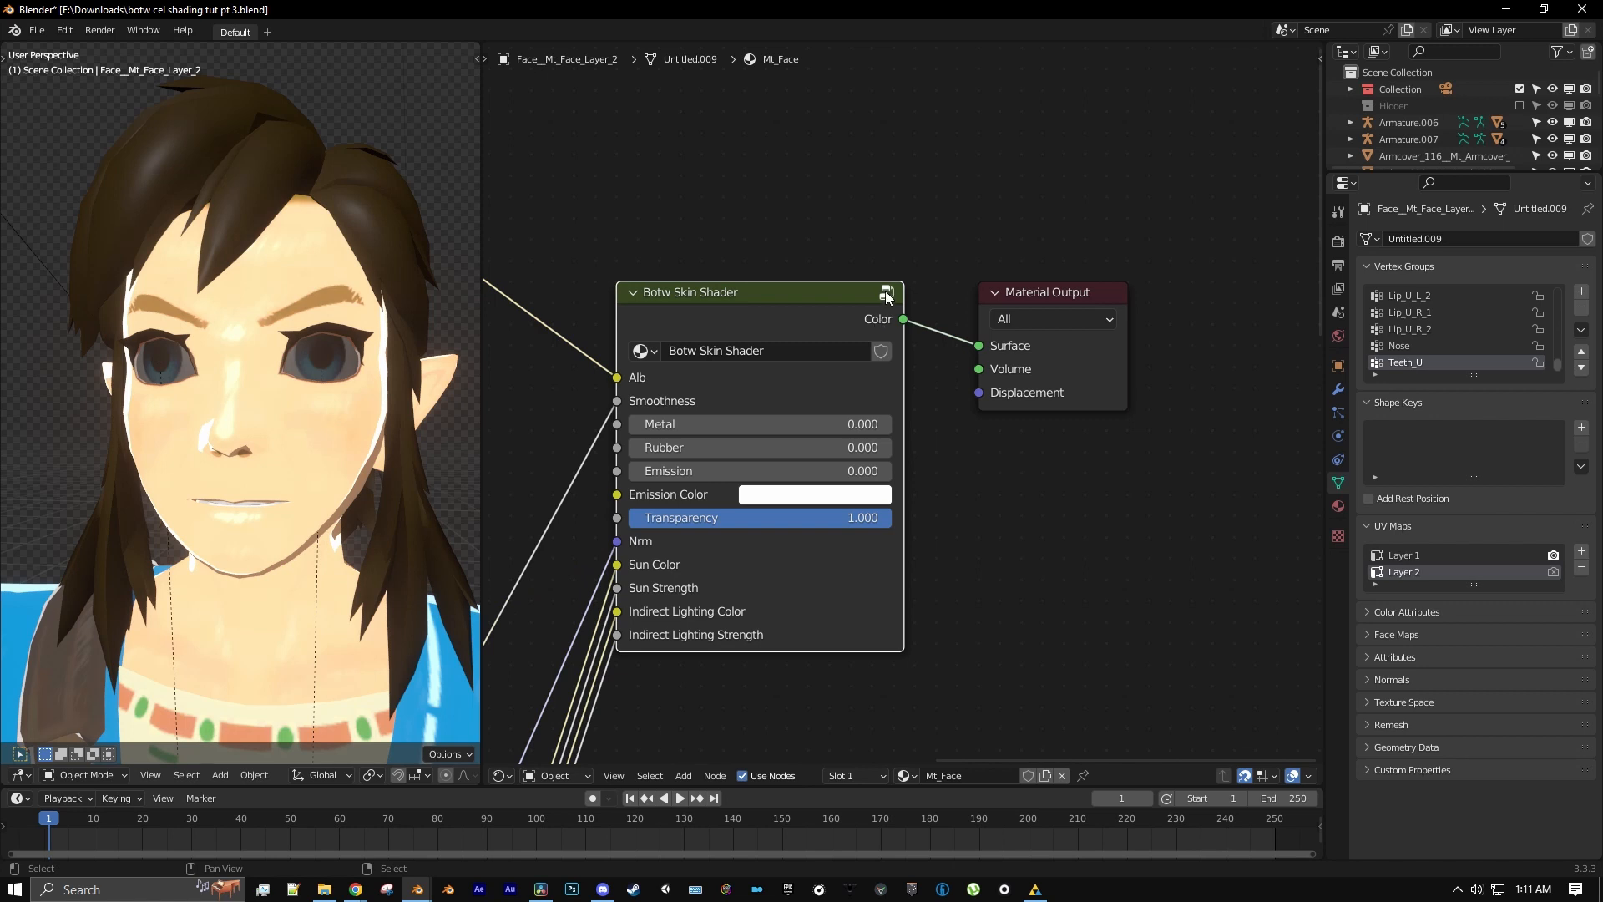
- Inside the Botw Skin Shader group, delete the Metal, Rubber and Sketch/Metal/Rubber Mixer frames with all their nodes
left_click(887, 292)
scroll(885, 417, "down", 5)
scroll(885, 438, "up", 5)
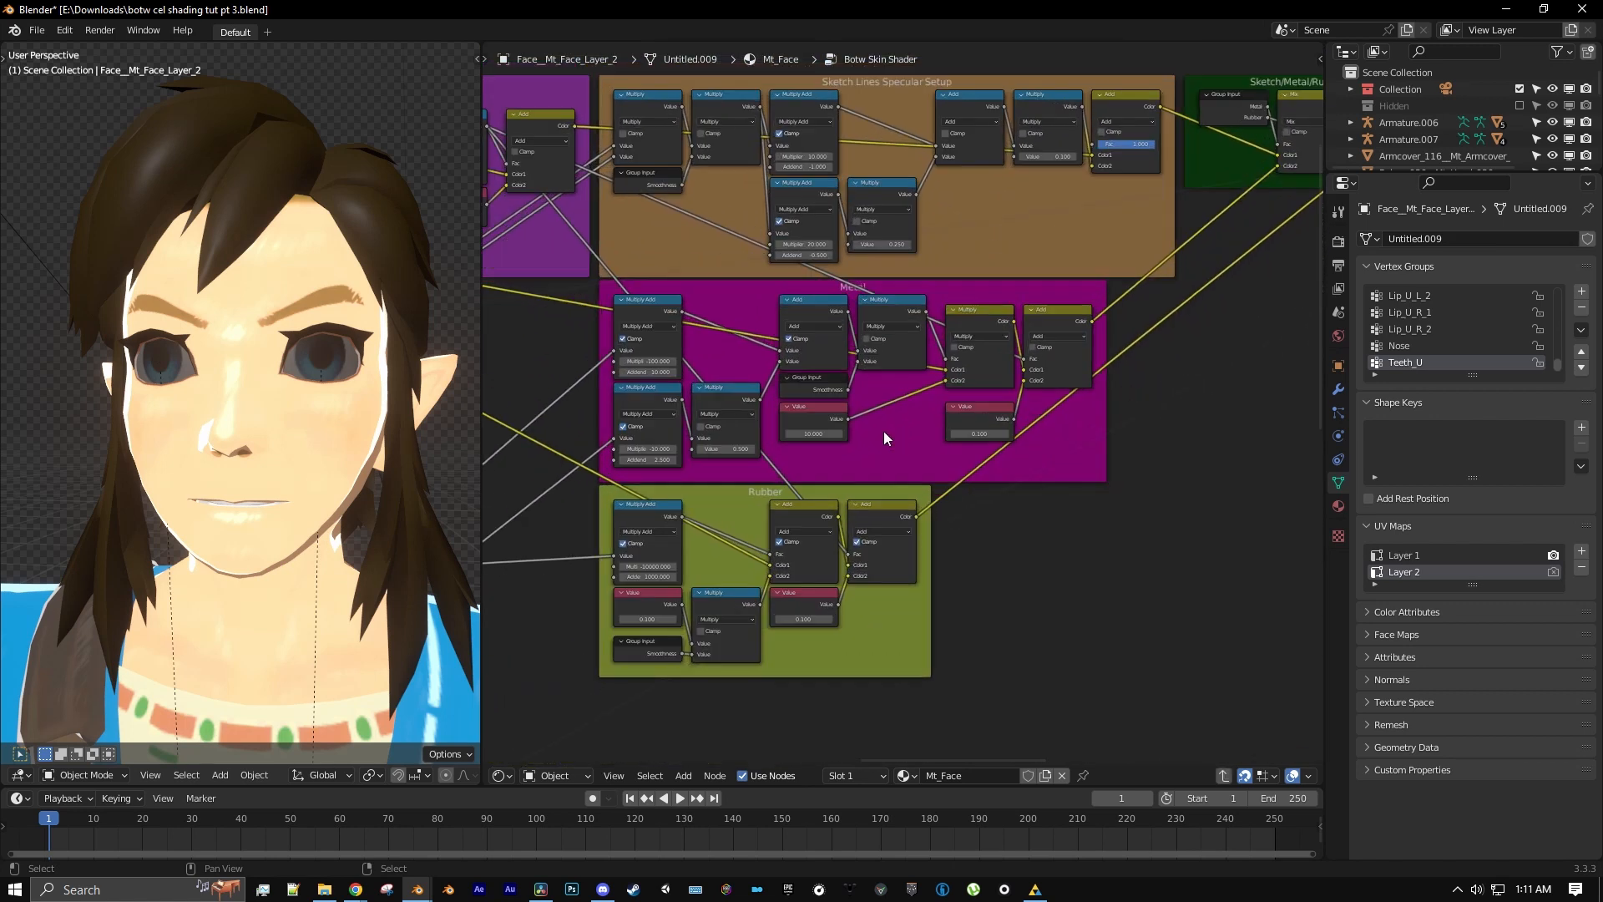
scroll(885, 437, "up", 1)
left_click_drag(569, 268, 1150, 725)
scroll(1194, 354, "down", 2)
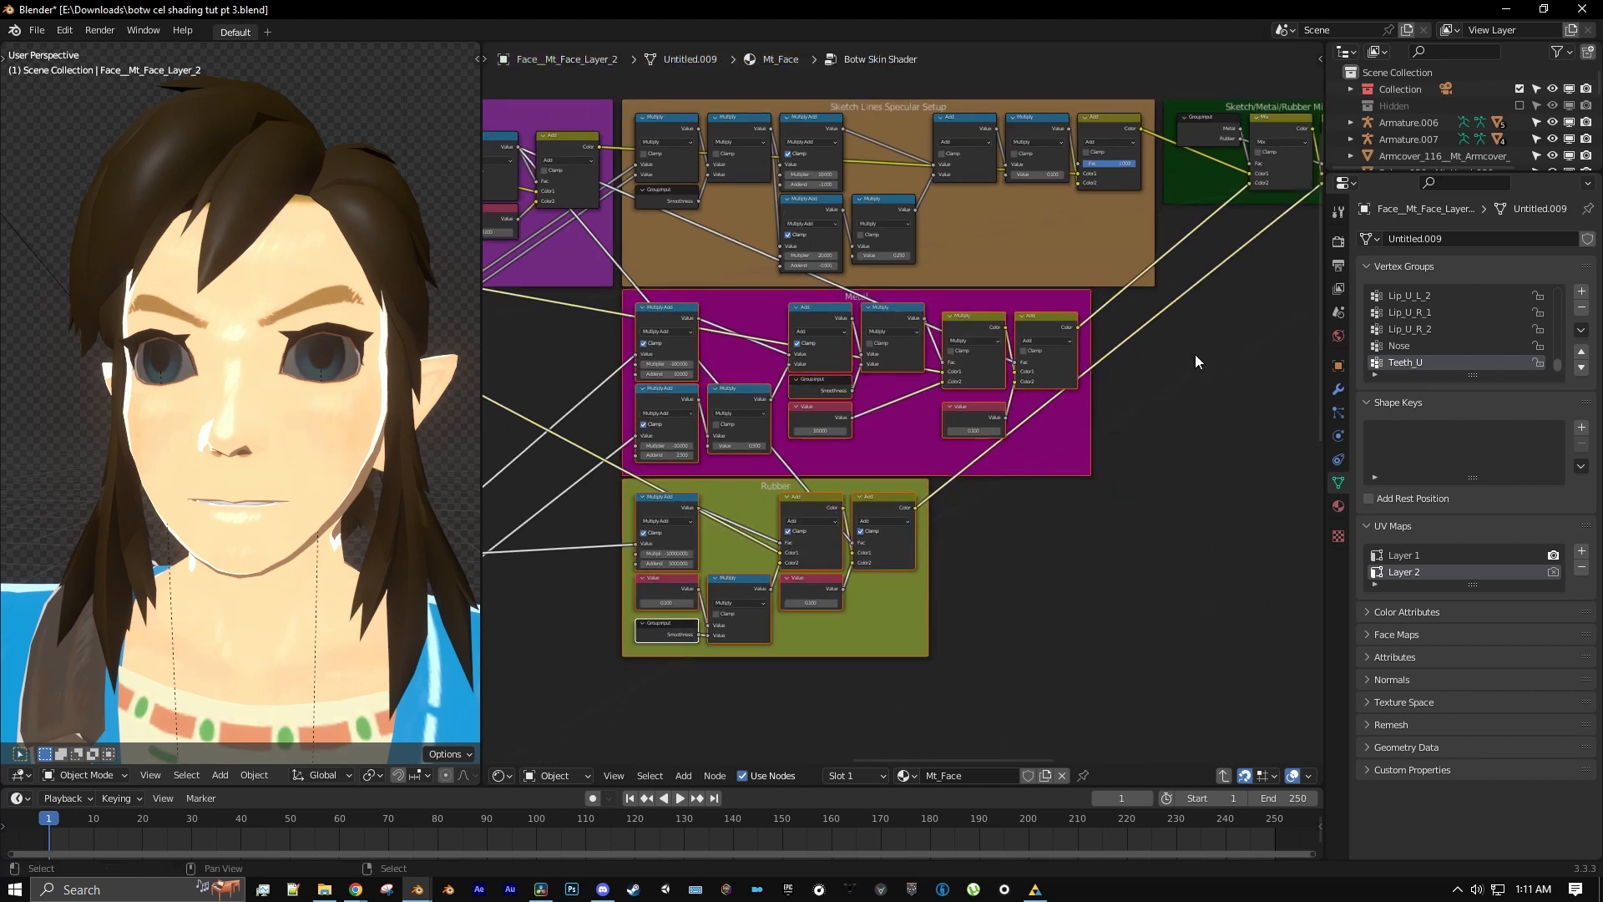
scroll(1192, 329, "up", 2)
middle_click_drag(1192, 330, 959, 584)
scroll(1049, 481, "up", 2)
middle_click_drag(1049, 481, 879, 493)
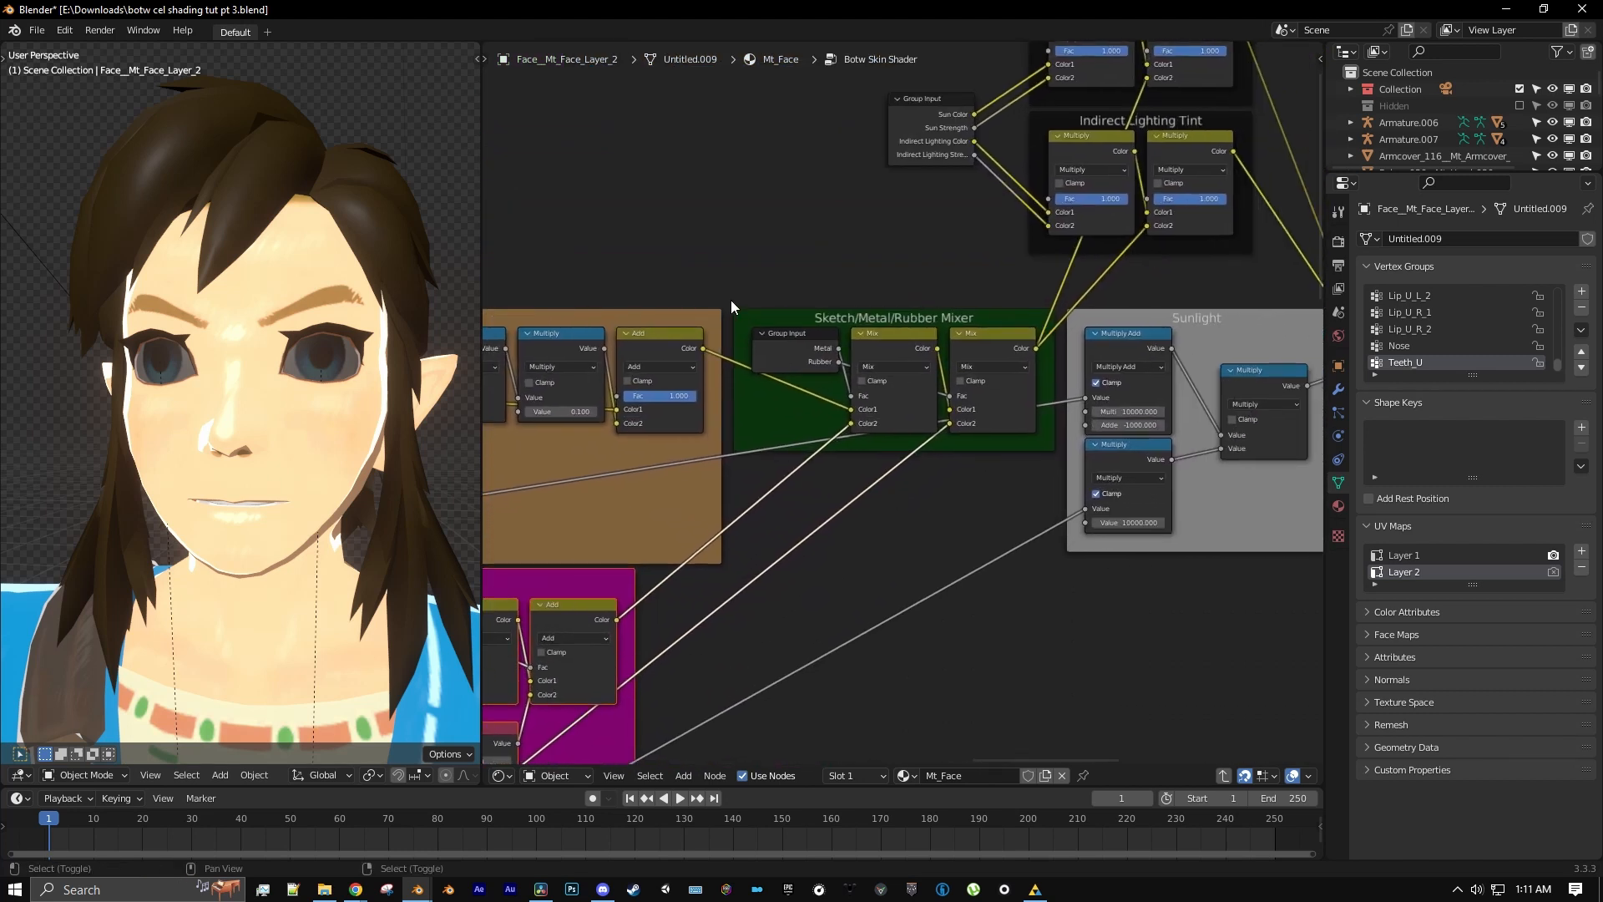
mouse_move(731, 307)
left_mouse_down("shift")
mouse_move(818, 393)
mouse_move(1060, 473)
left_mouse_up("shift")
scroll(894, 497, "down", 2)
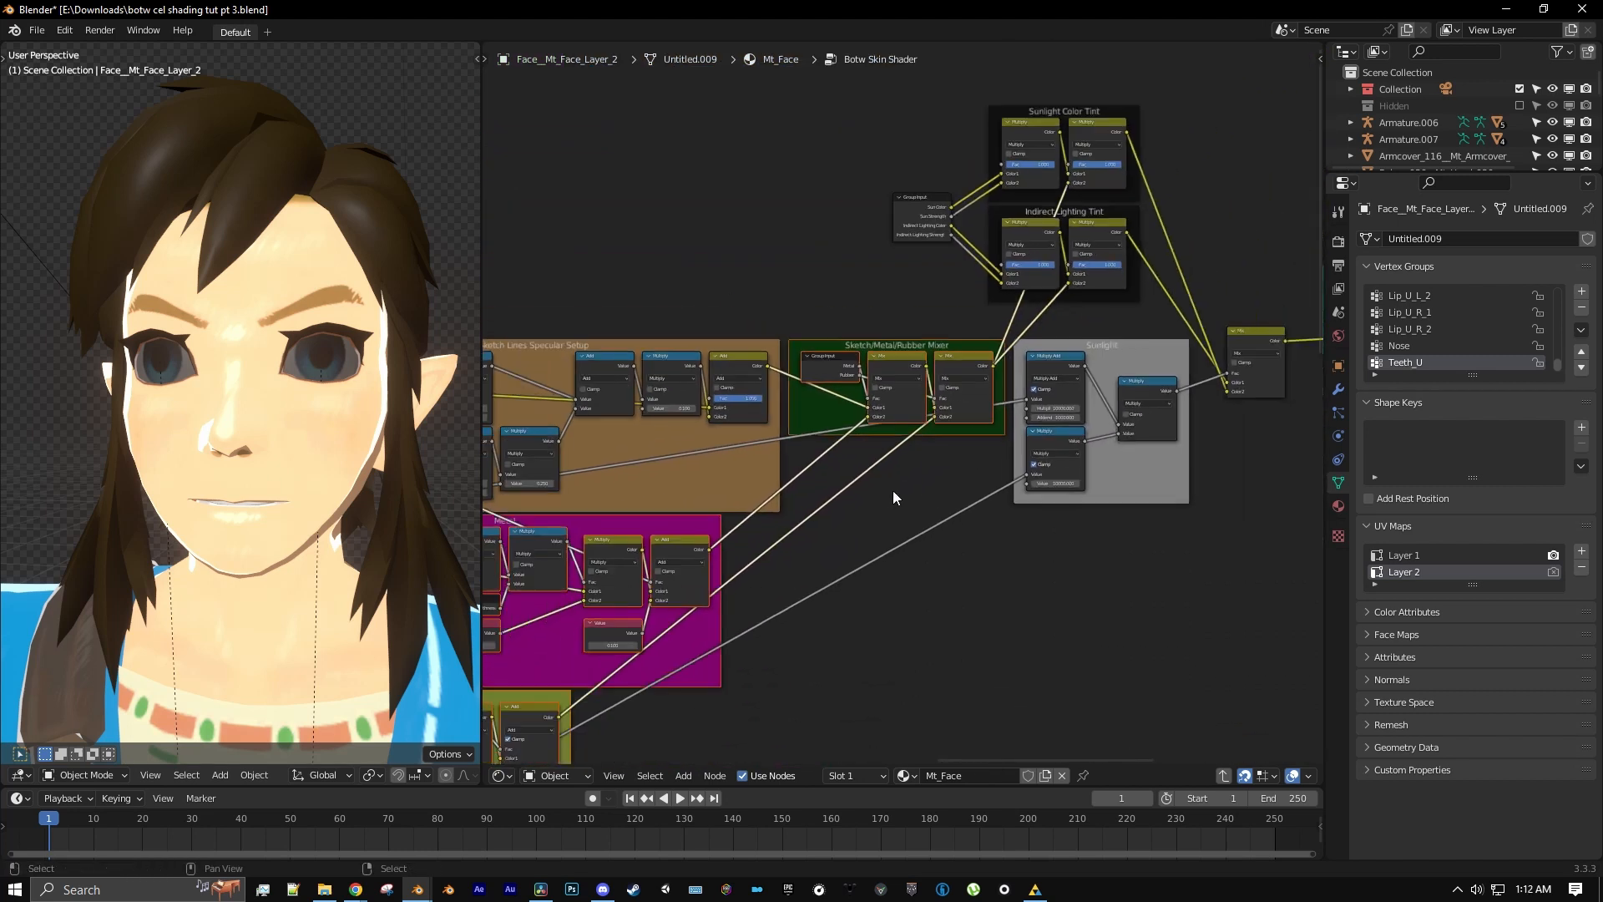
scroll(894, 495, "down", 3)
key("x")
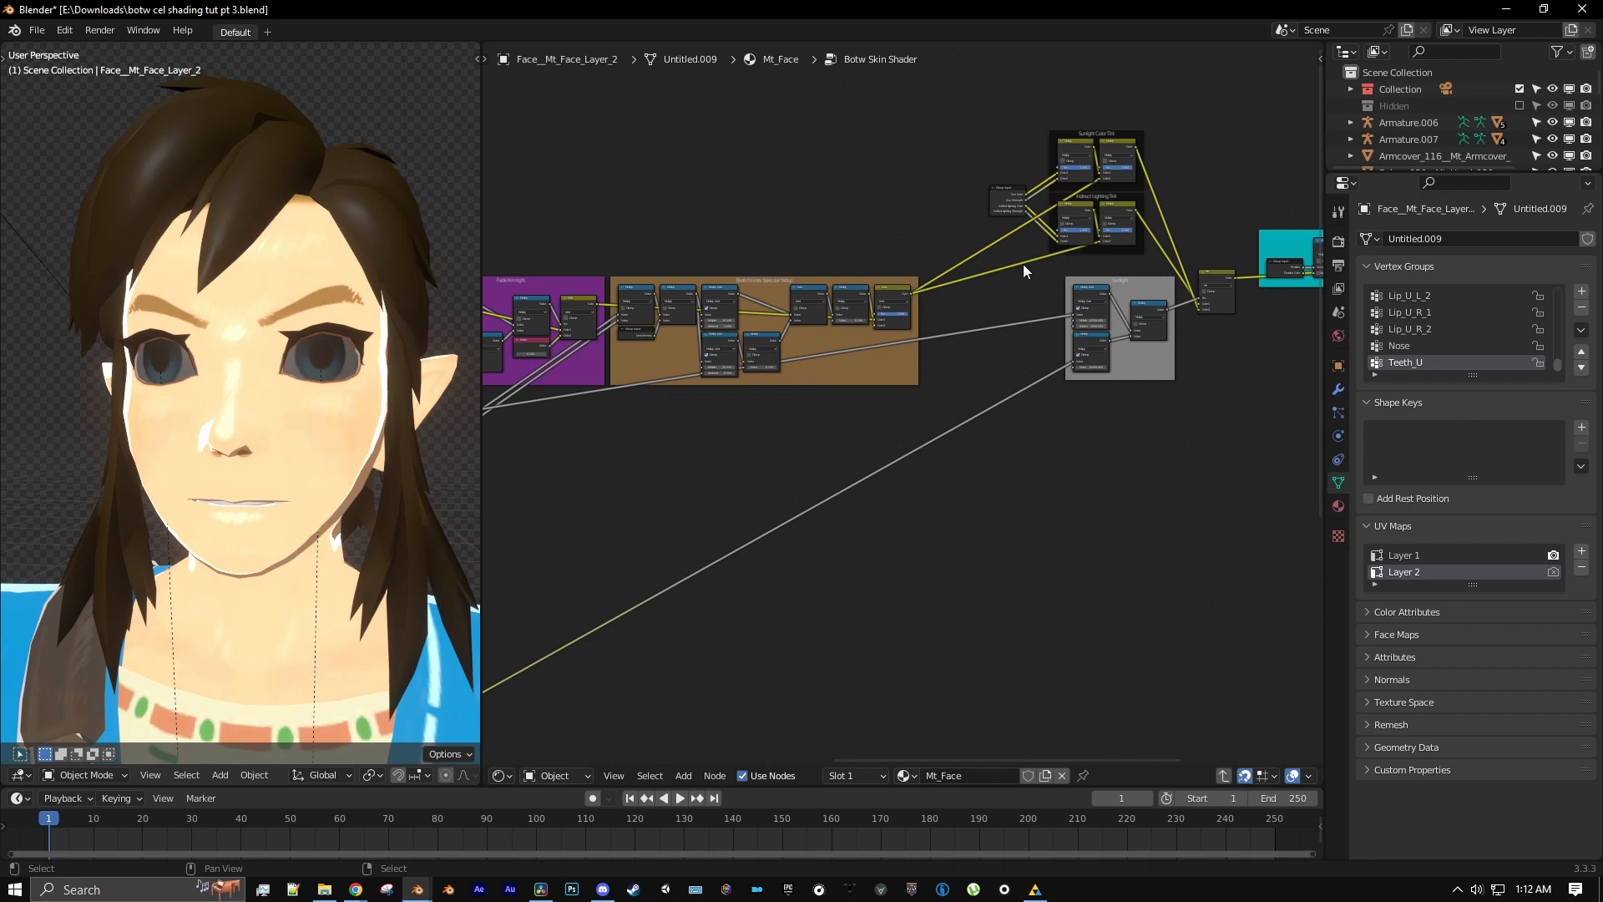
- Add a Math node beside the Base World Light frame and set its operation to Multiply Add
middle_click_drag(536, 484, 965, 499)
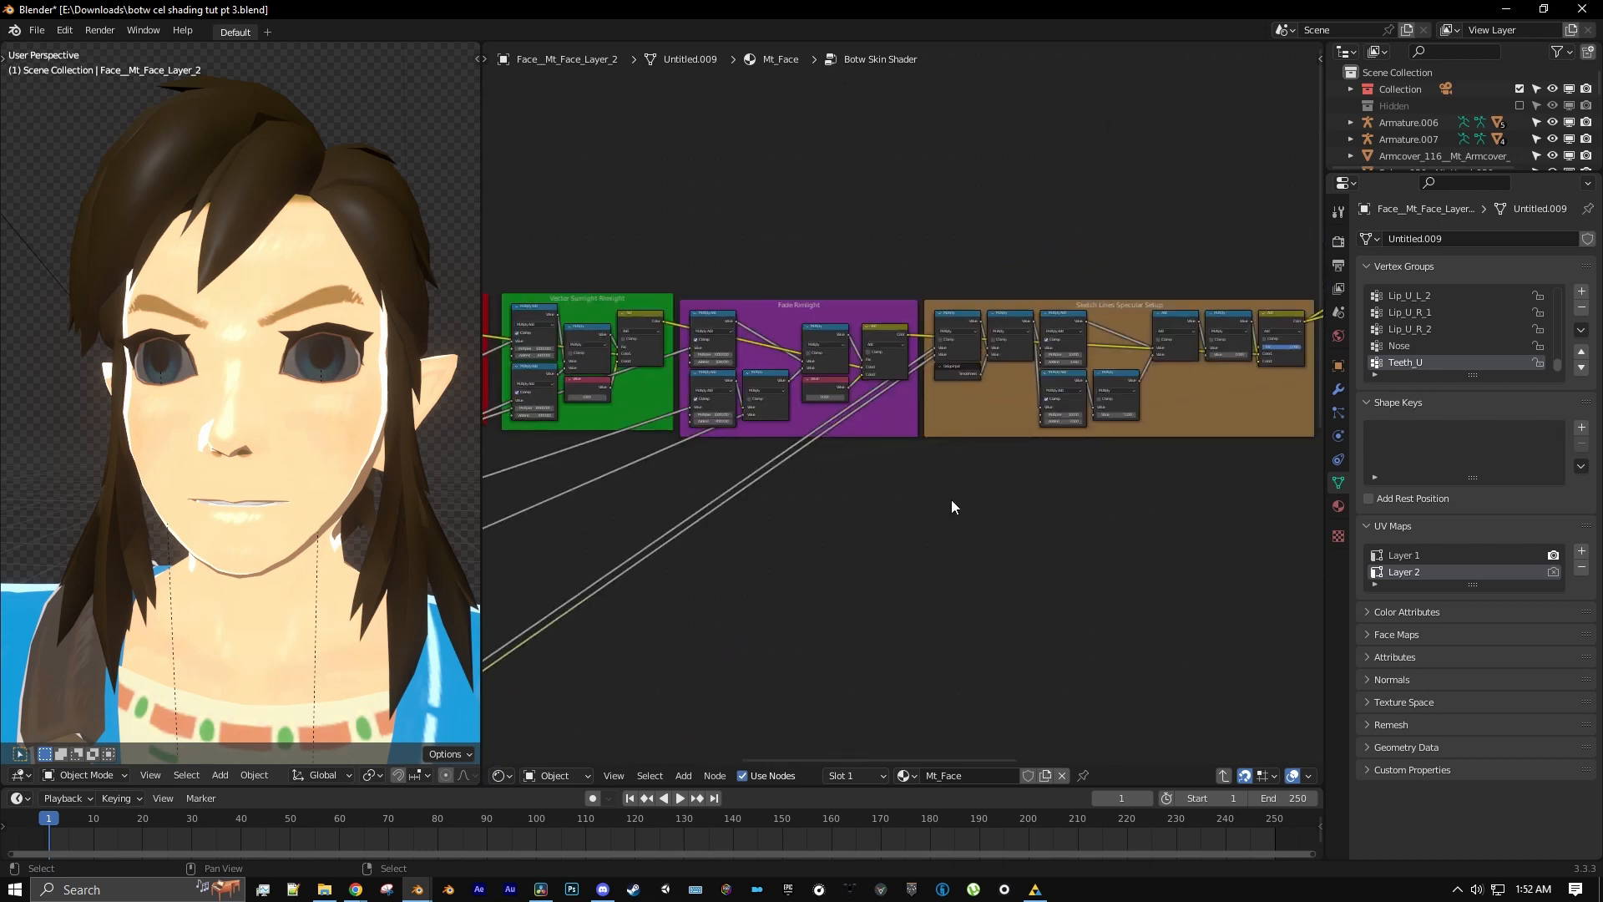
middle_click_drag(503, 475, 988, 474)
middle_click_drag(503, 467, 831, 470)
scroll(933, 445, "up", 3)
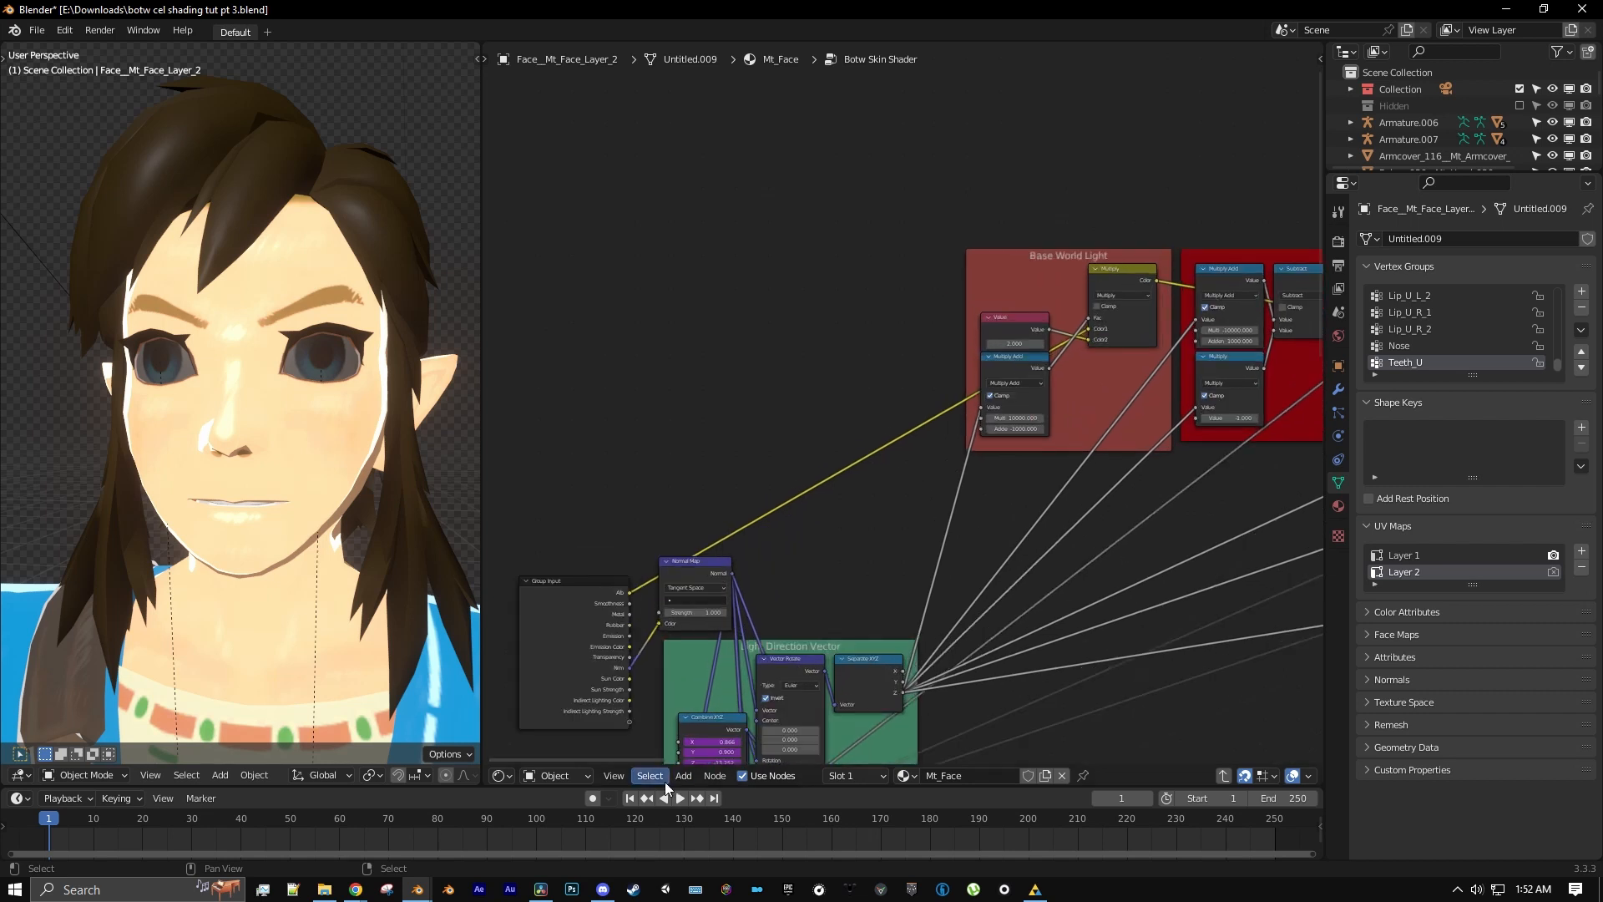
left_click(683, 775)
mouse_move(740, 633)
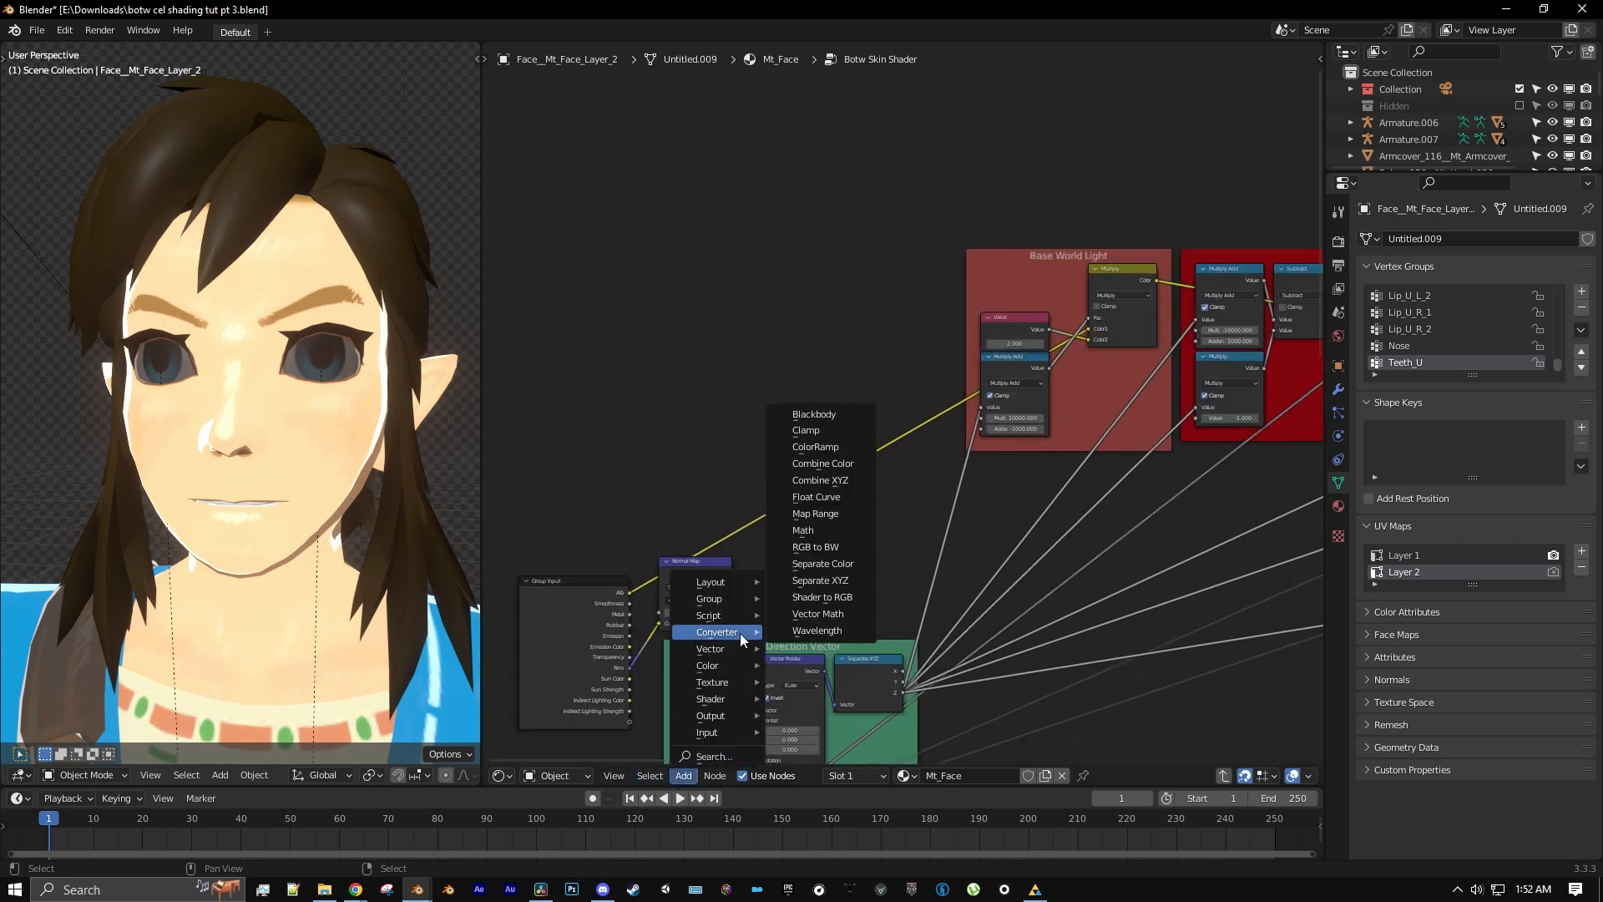
left_click(843, 540)
left_click(824, 307)
scroll(824, 297, "up", 2)
left_click(829, 299)
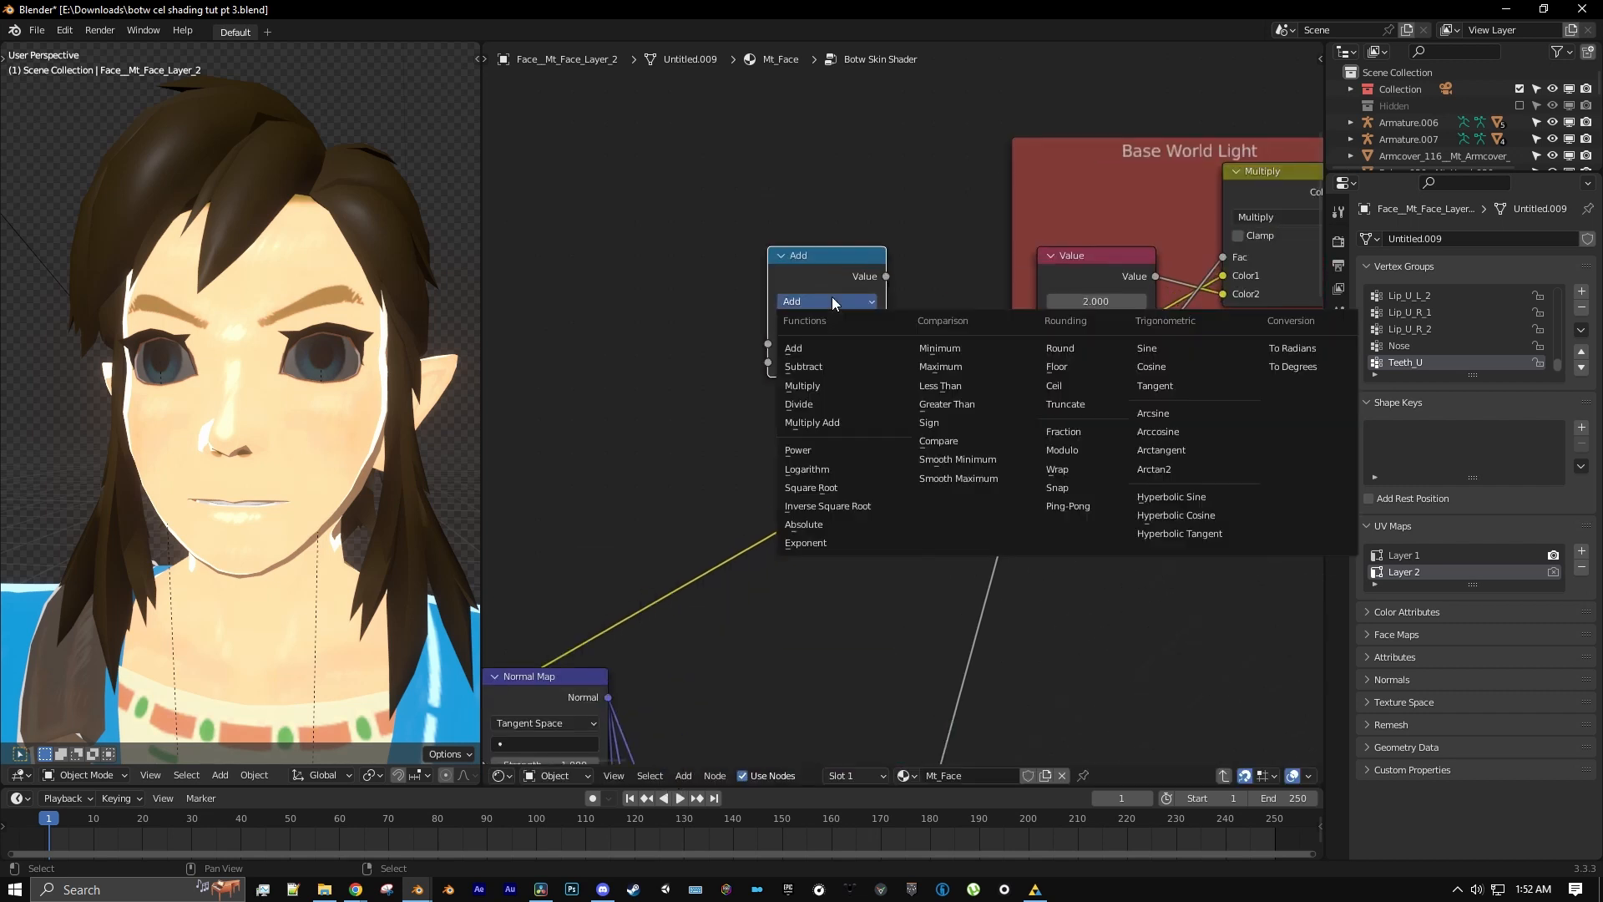
left_click(823, 423)
- Set the new Multiply Add node's Value to 1, Multiplier to 5 and Addend to -1.25
left_click(831, 344)
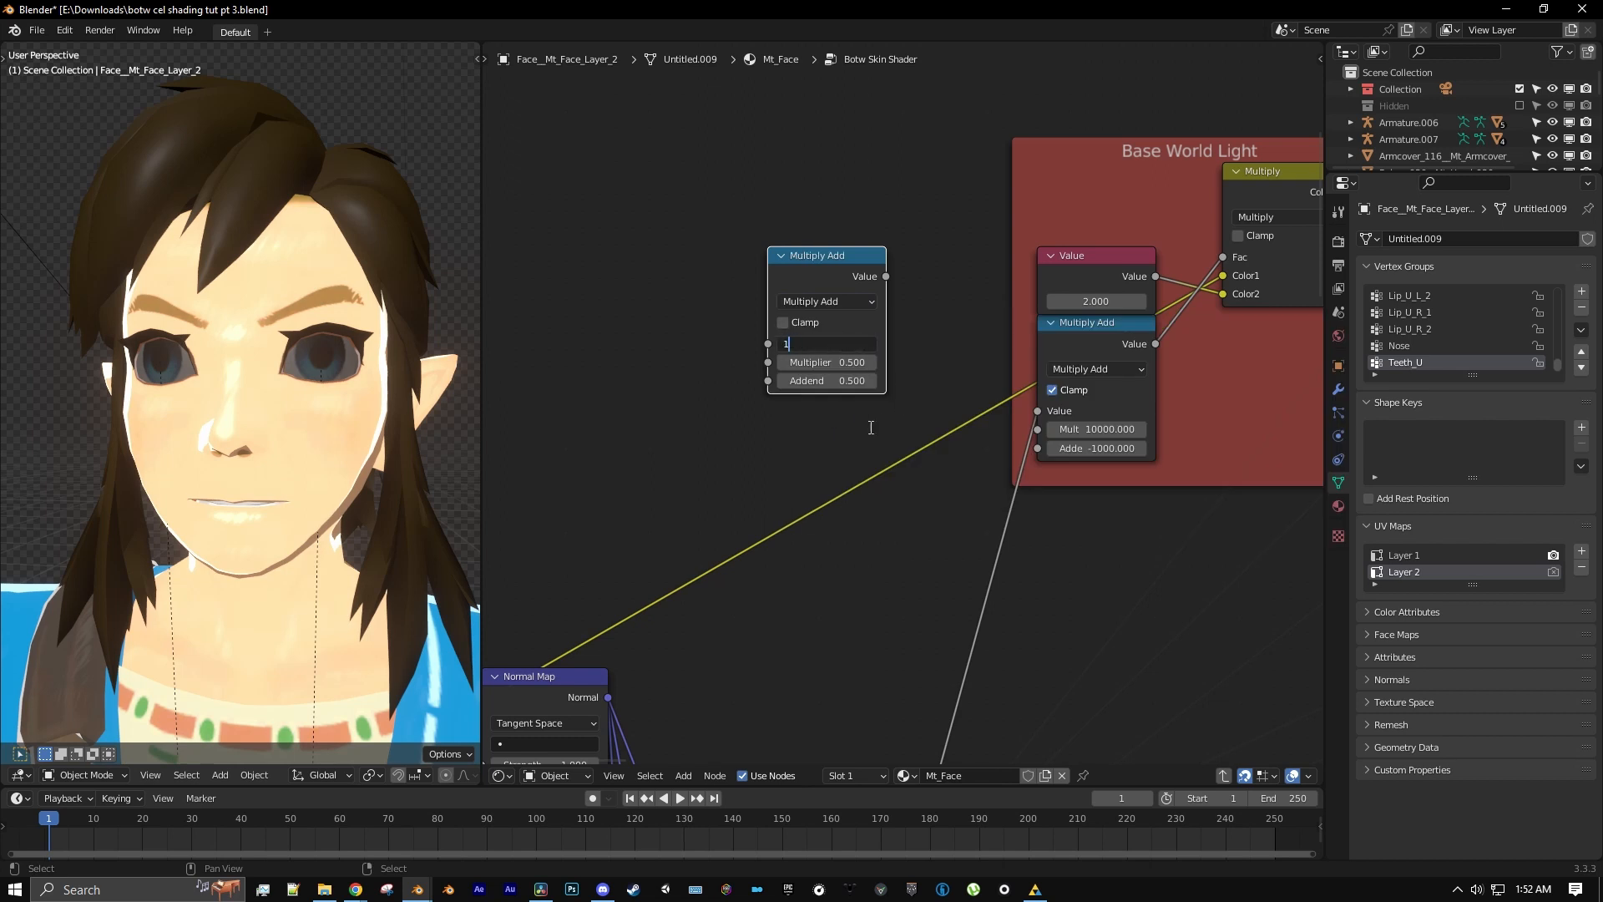
type("1")
key("Return")
left_click(853, 365)
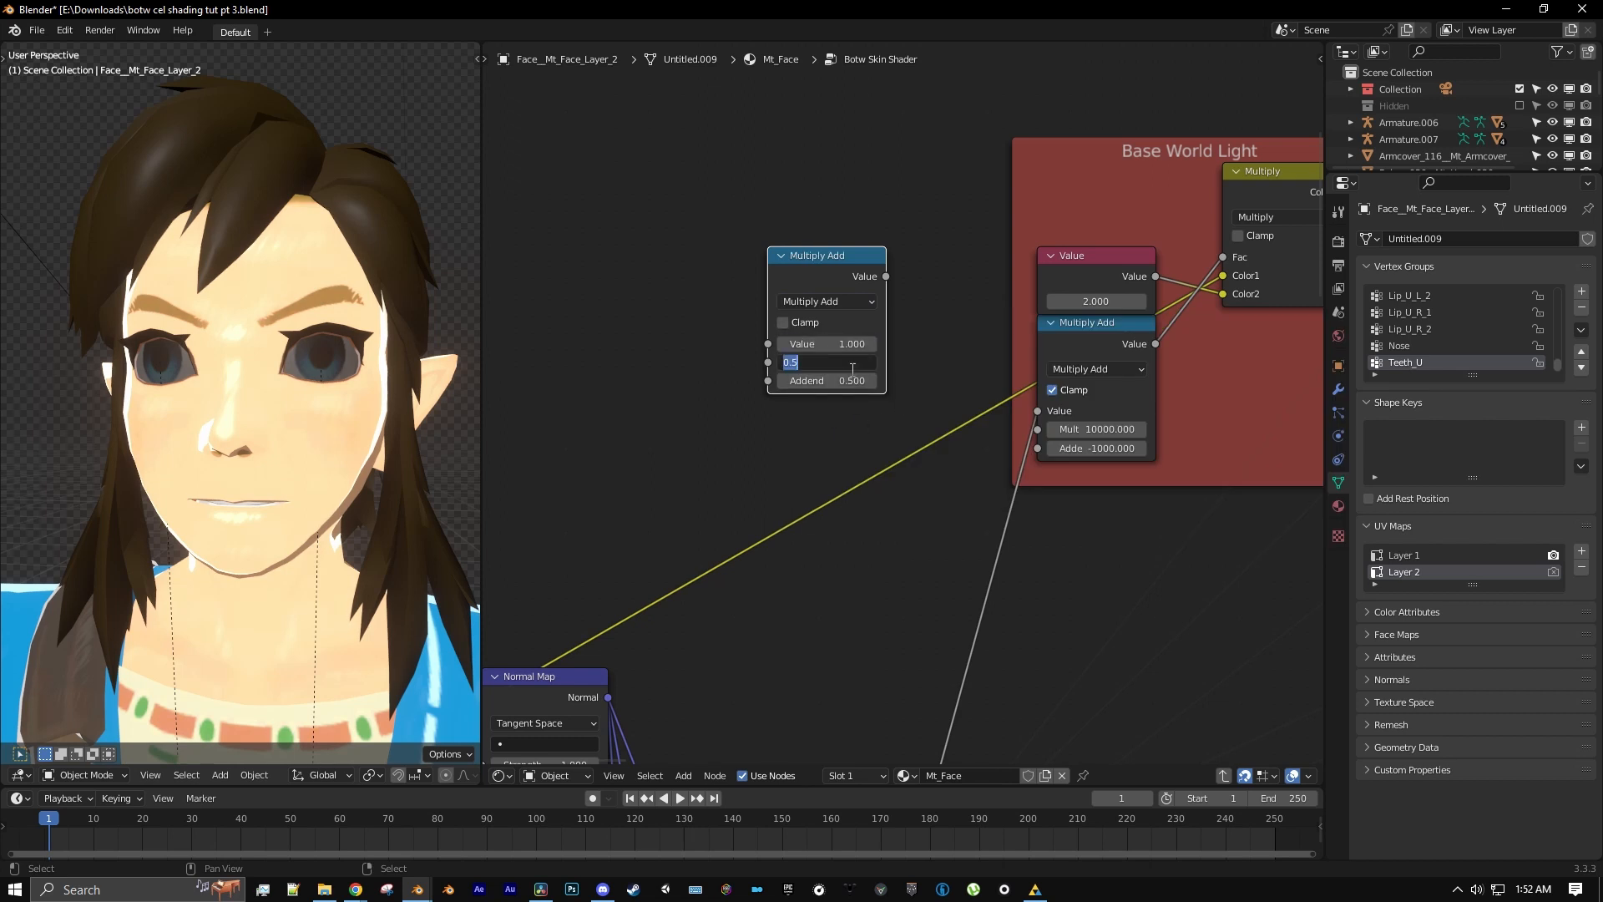
key("Return")
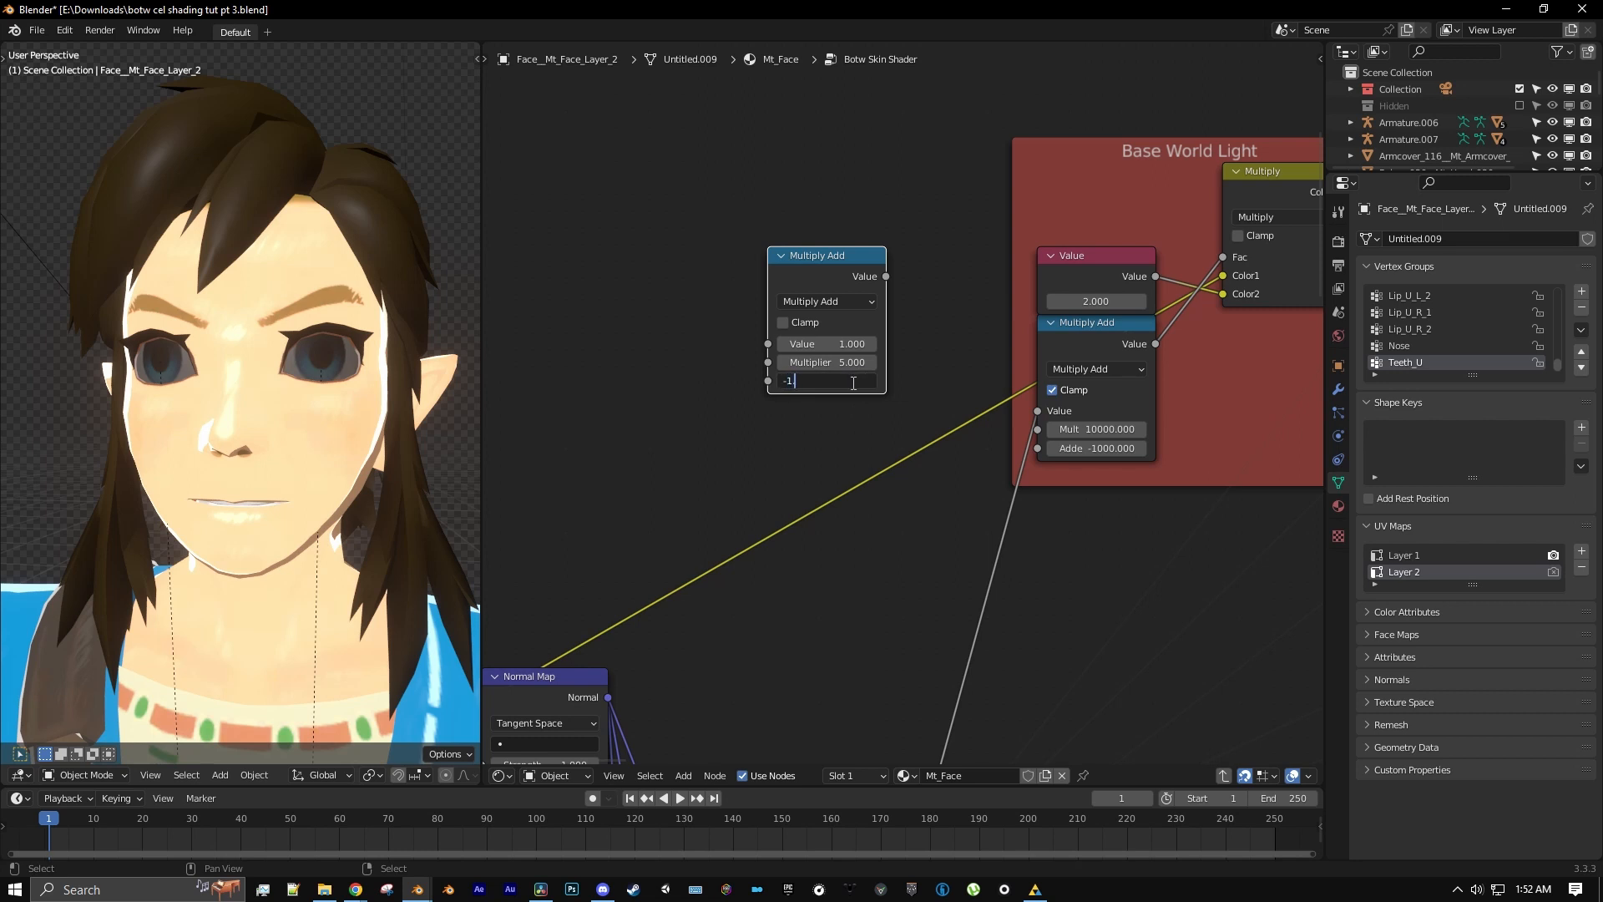
key("Return")
- Add a Group Input node beside the new Multiply Add node and connect its empty socket to that node's Value
scroll(822, 420, "down", 3)
middle_click_drag(652, 733, 697, 727)
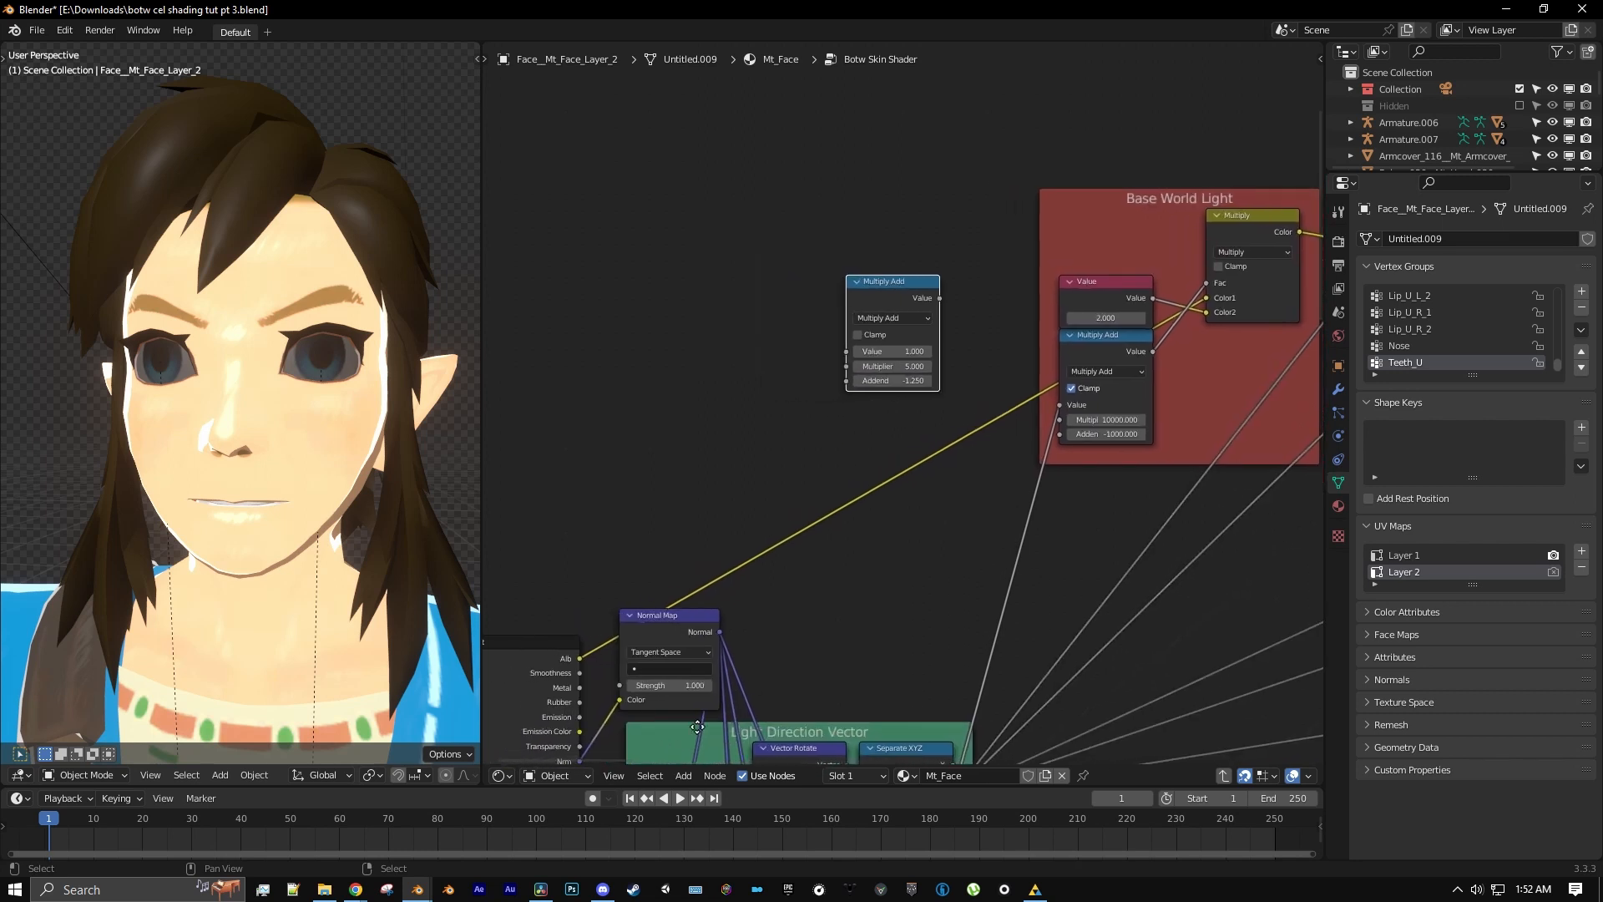
left_click(688, 777)
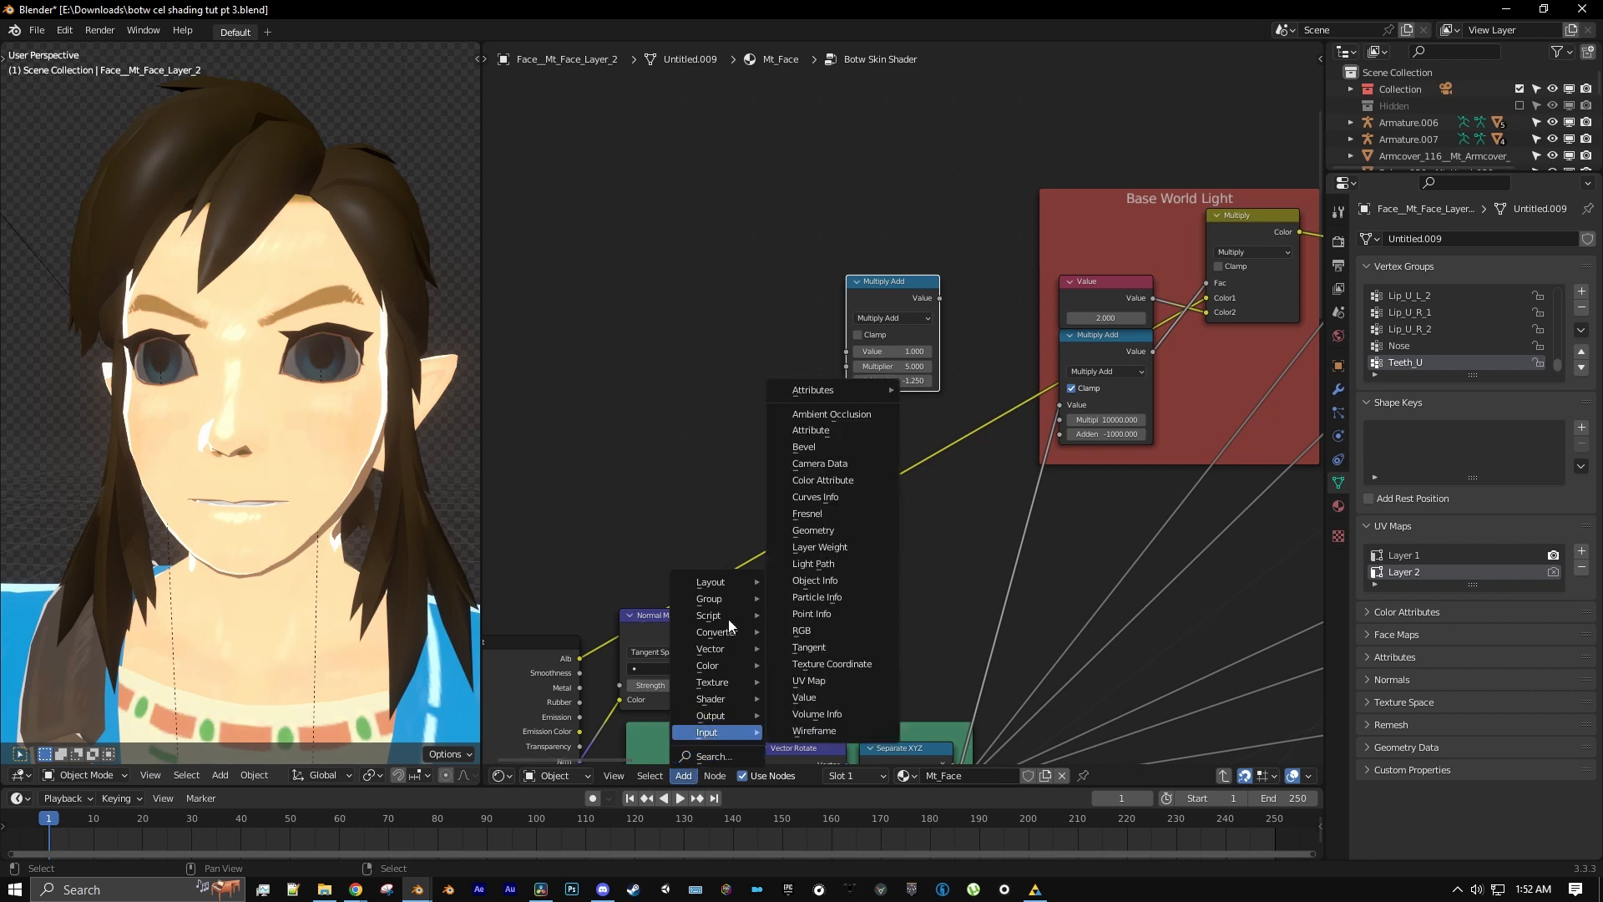
mouse_move(710, 600)
left_click(816, 639)
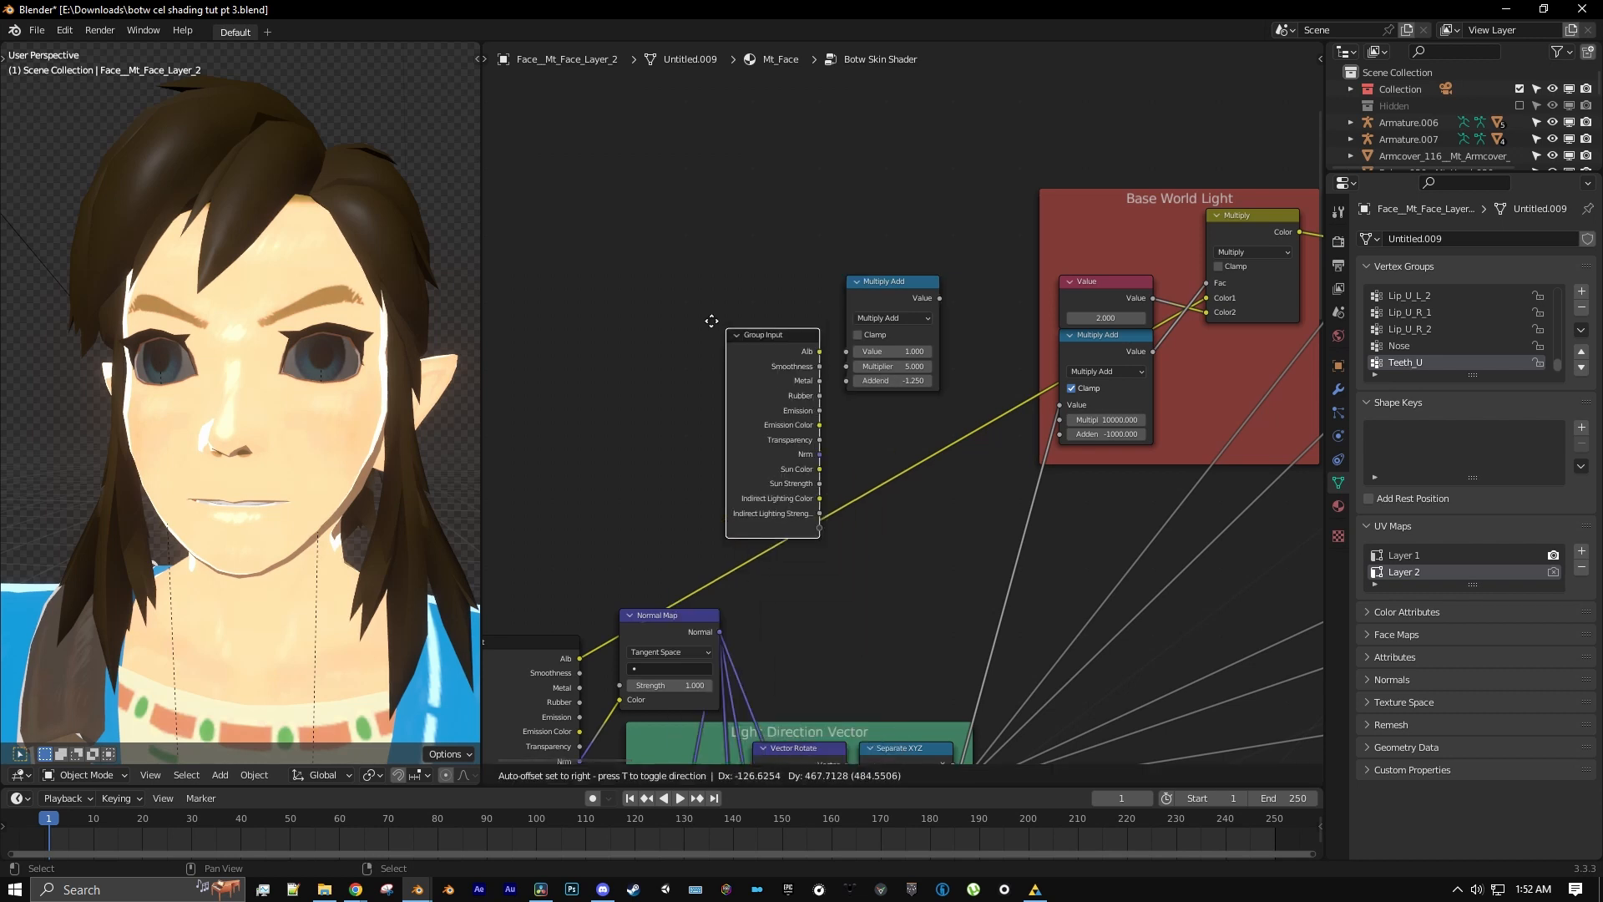
left_click(738, 439)
scroll(738, 438, "up", 3)
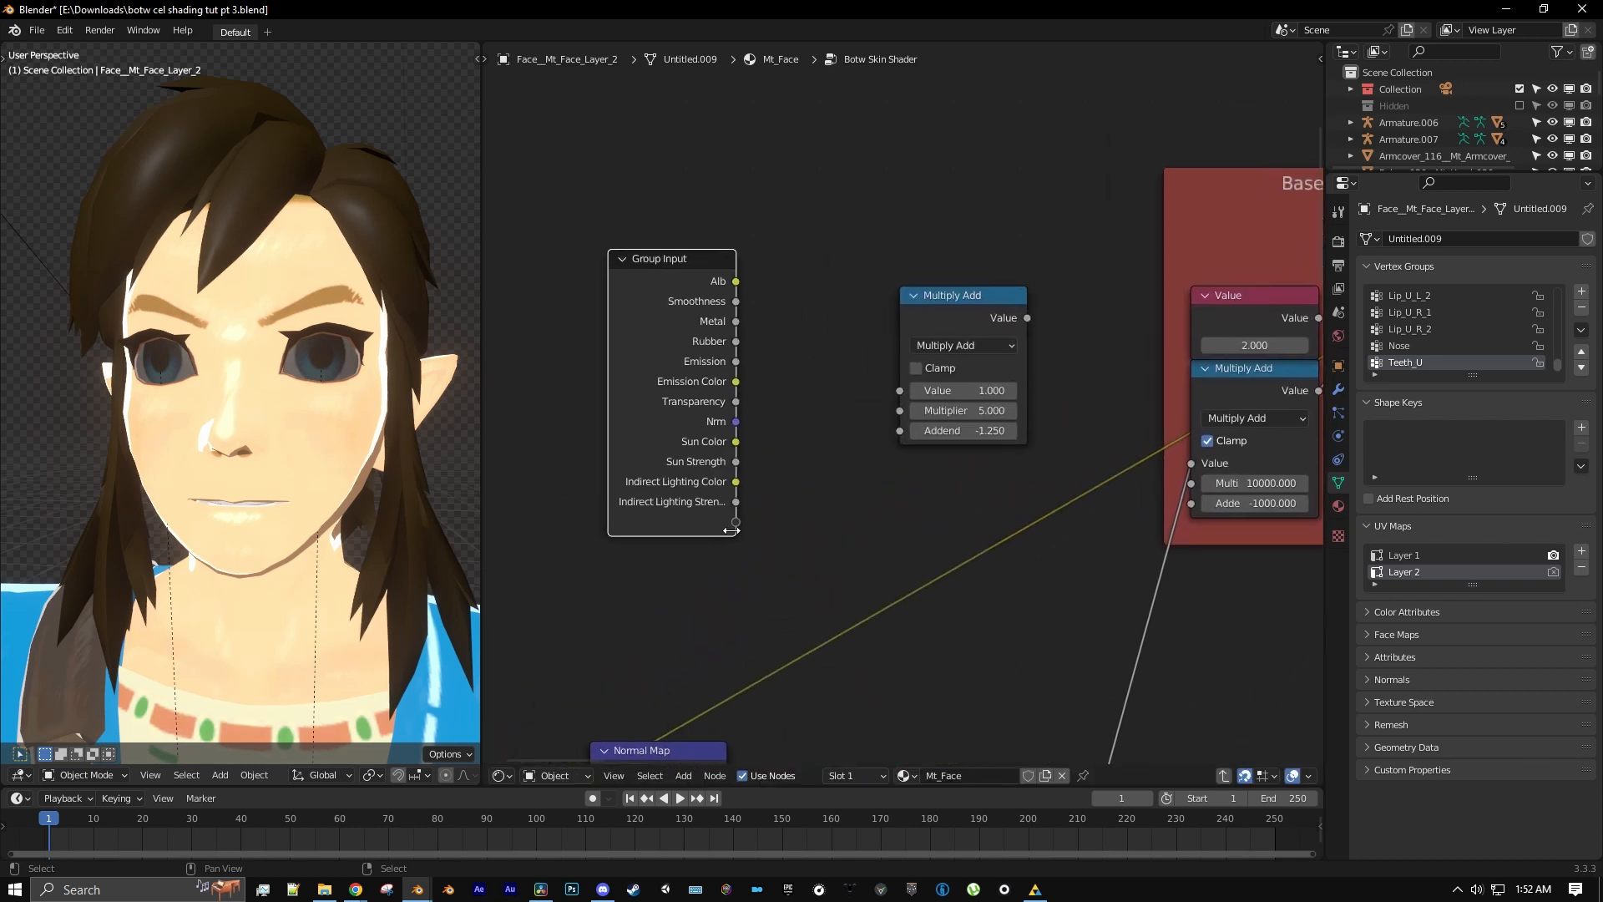
left_click_drag(735, 522, 902, 388)
- Rename the group's newly created Value input to Ambient Occlusion
key("n")
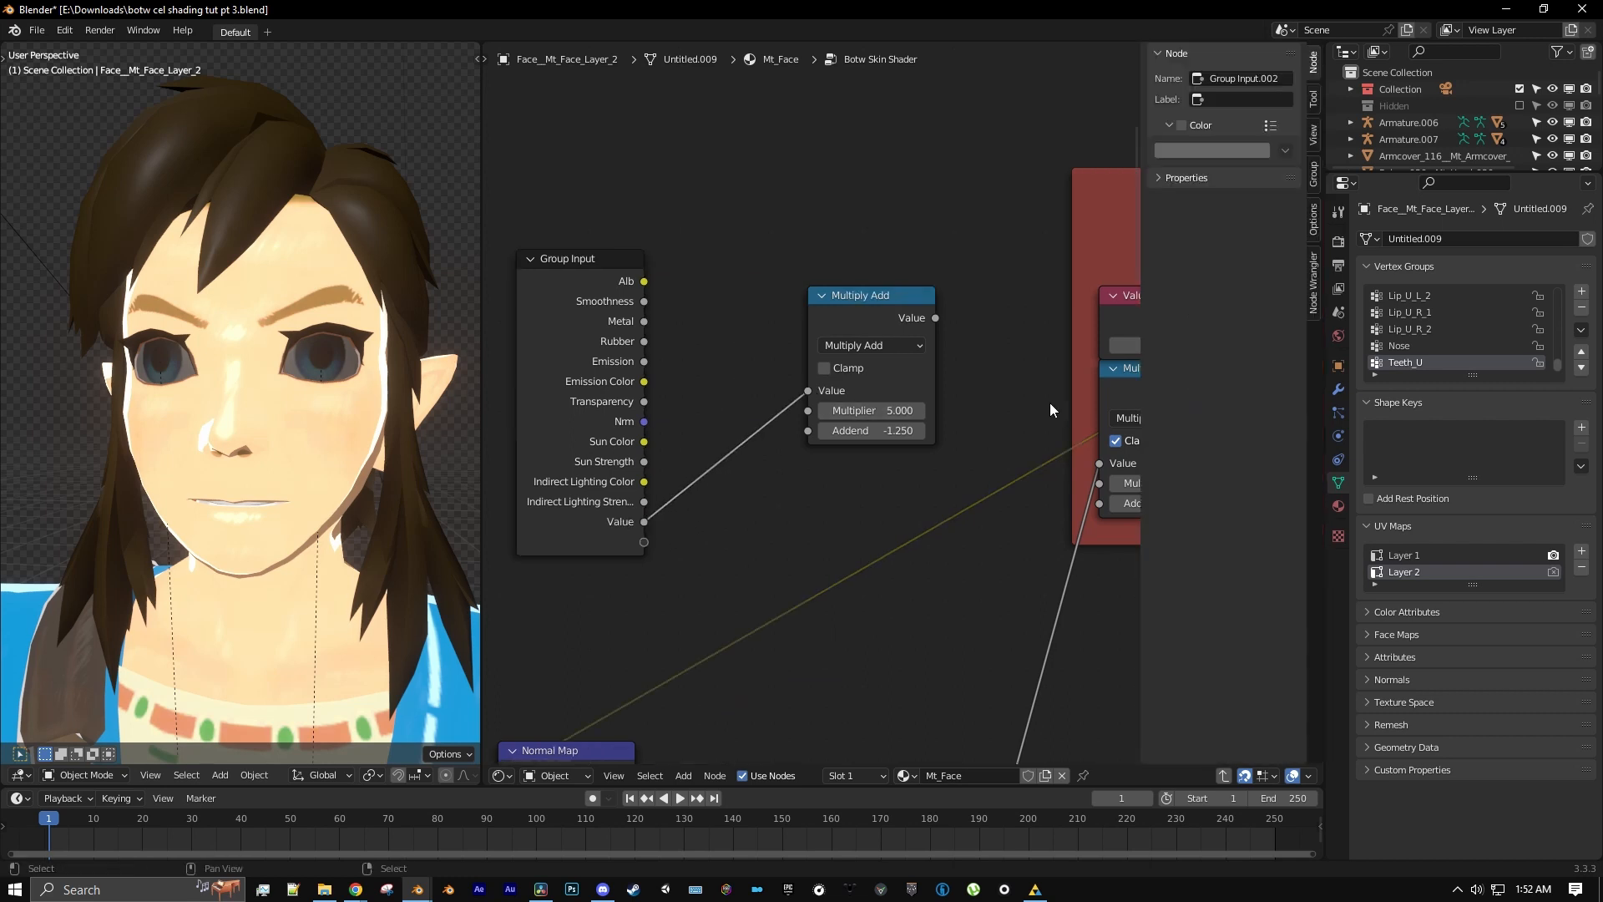
left_click(1317, 179)
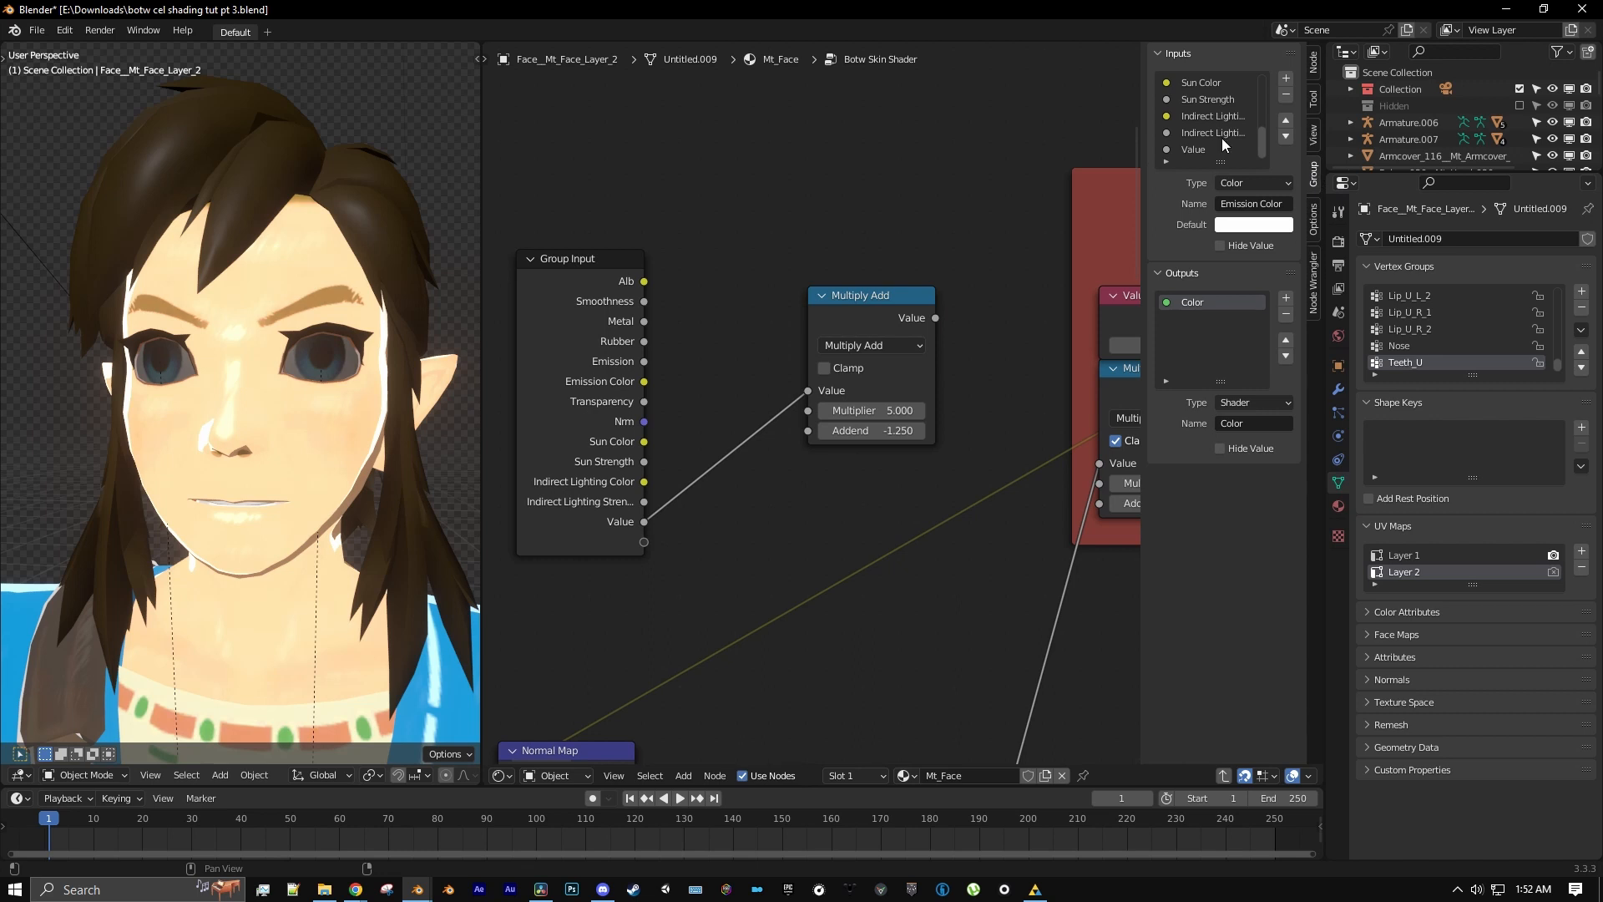
double_click(1194, 148)
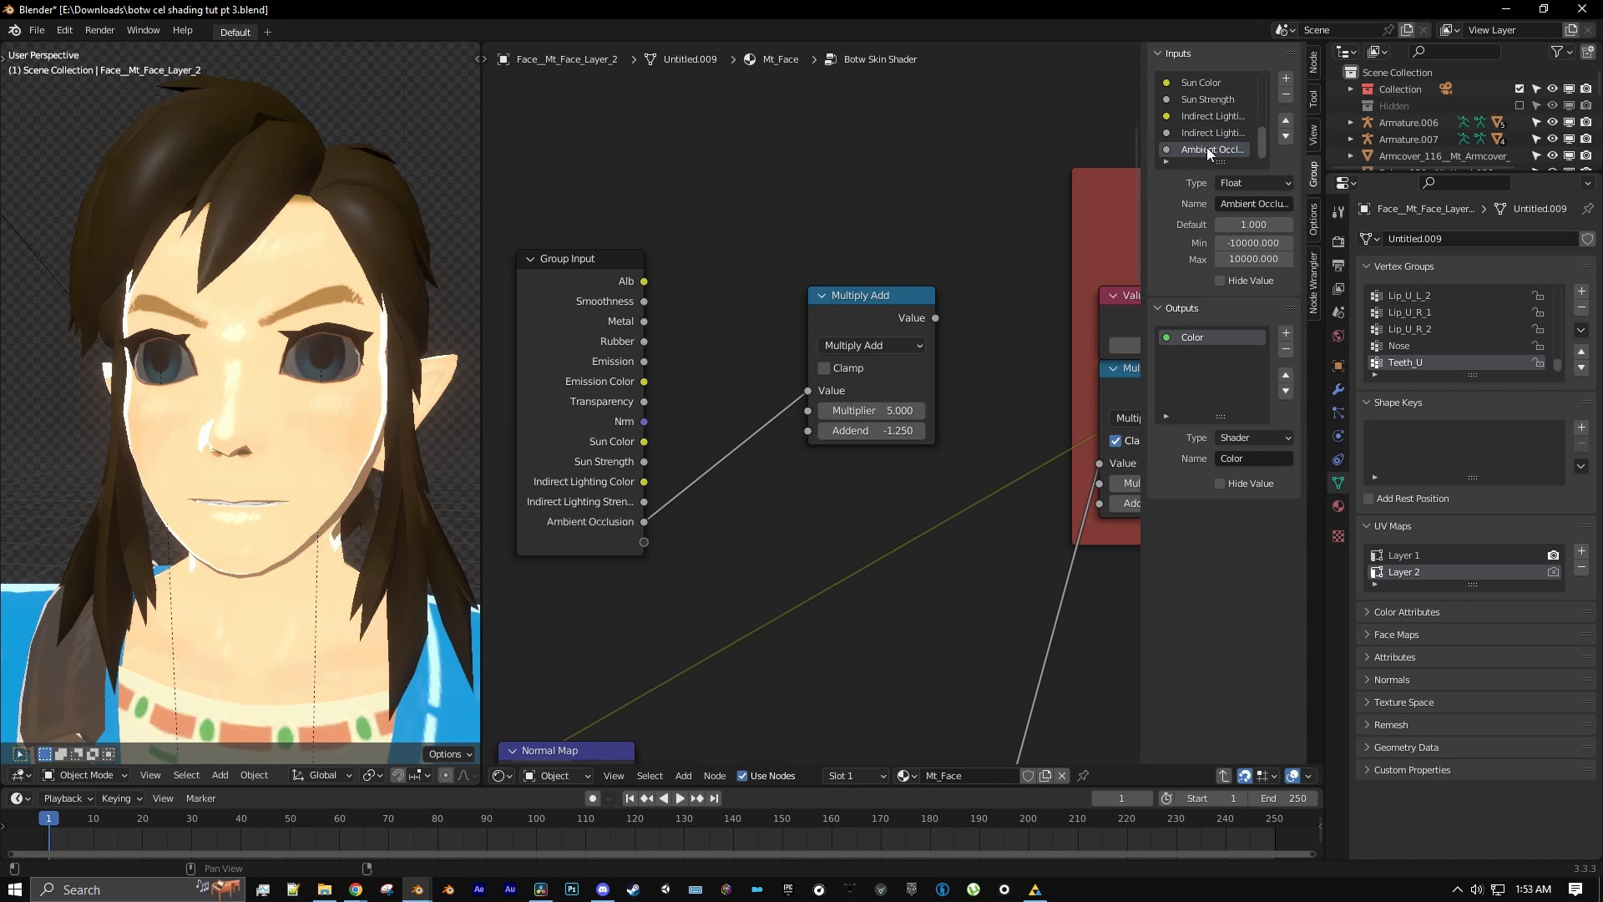
- Reorder the group inputs so Ambient Occlusion sits directly below Smoothness
left_click(1285, 125)
left_click(1285, 124)
left_click(1284, 124)
left_click(1285, 125)
left_click(1284, 125)
left_click(1284, 124)
left_click(1285, 125)
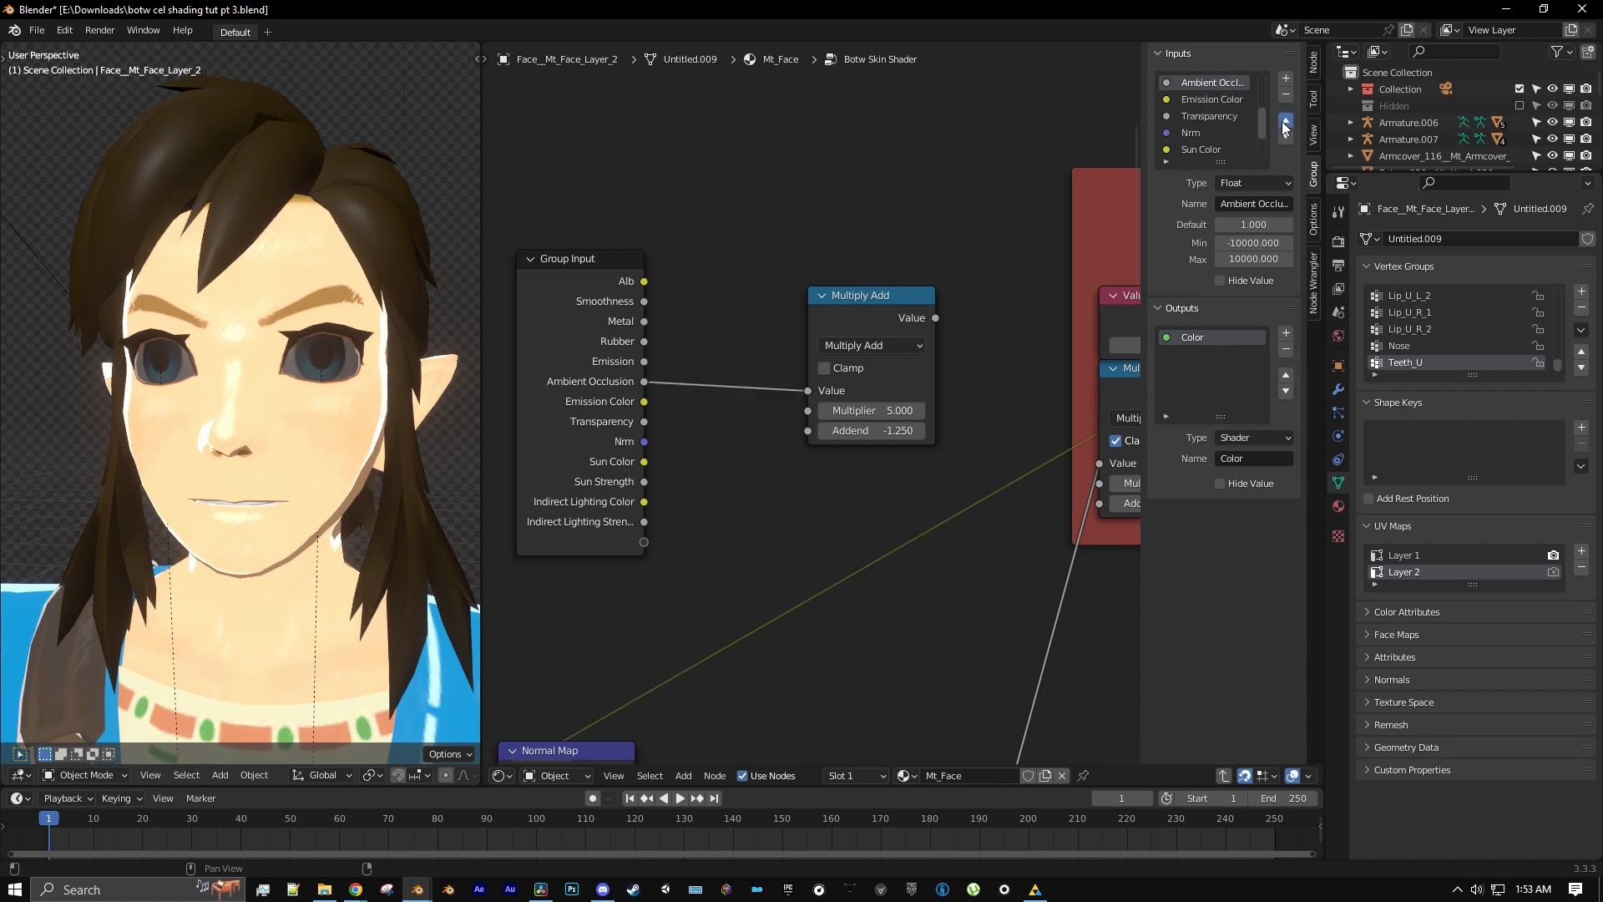
left_click(1285, 124)
left_click(1285, 124)
left_click(1285, 124)
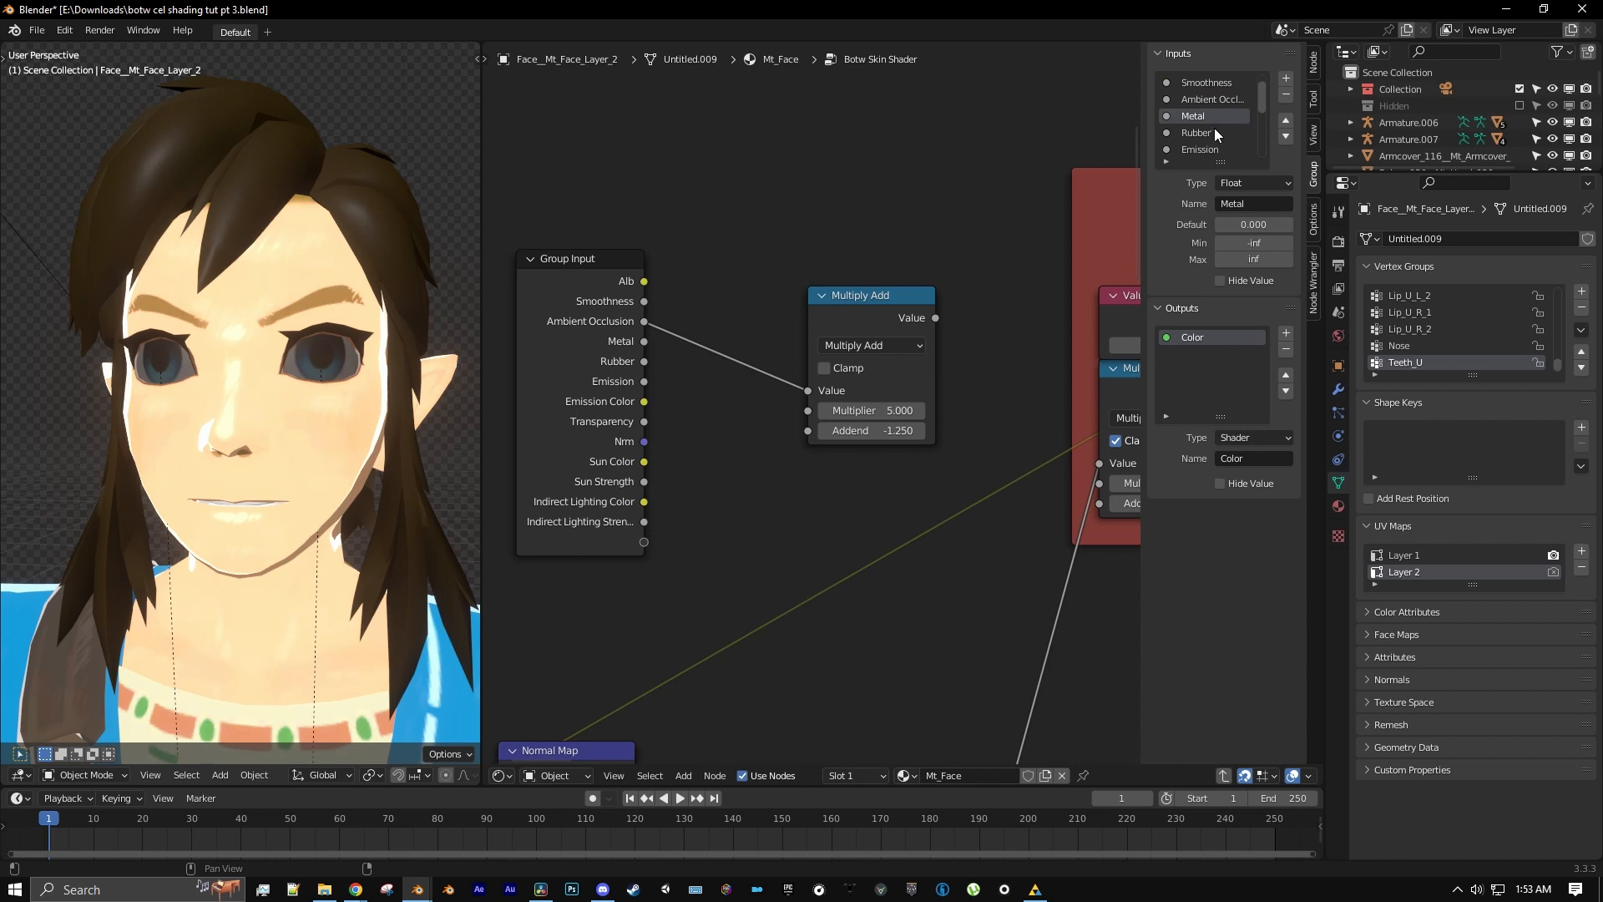
- Remove the Metal and Rubber inputs from the Botw Skin Shader group
left_click(1289, 97)
left_click(1290, 97)
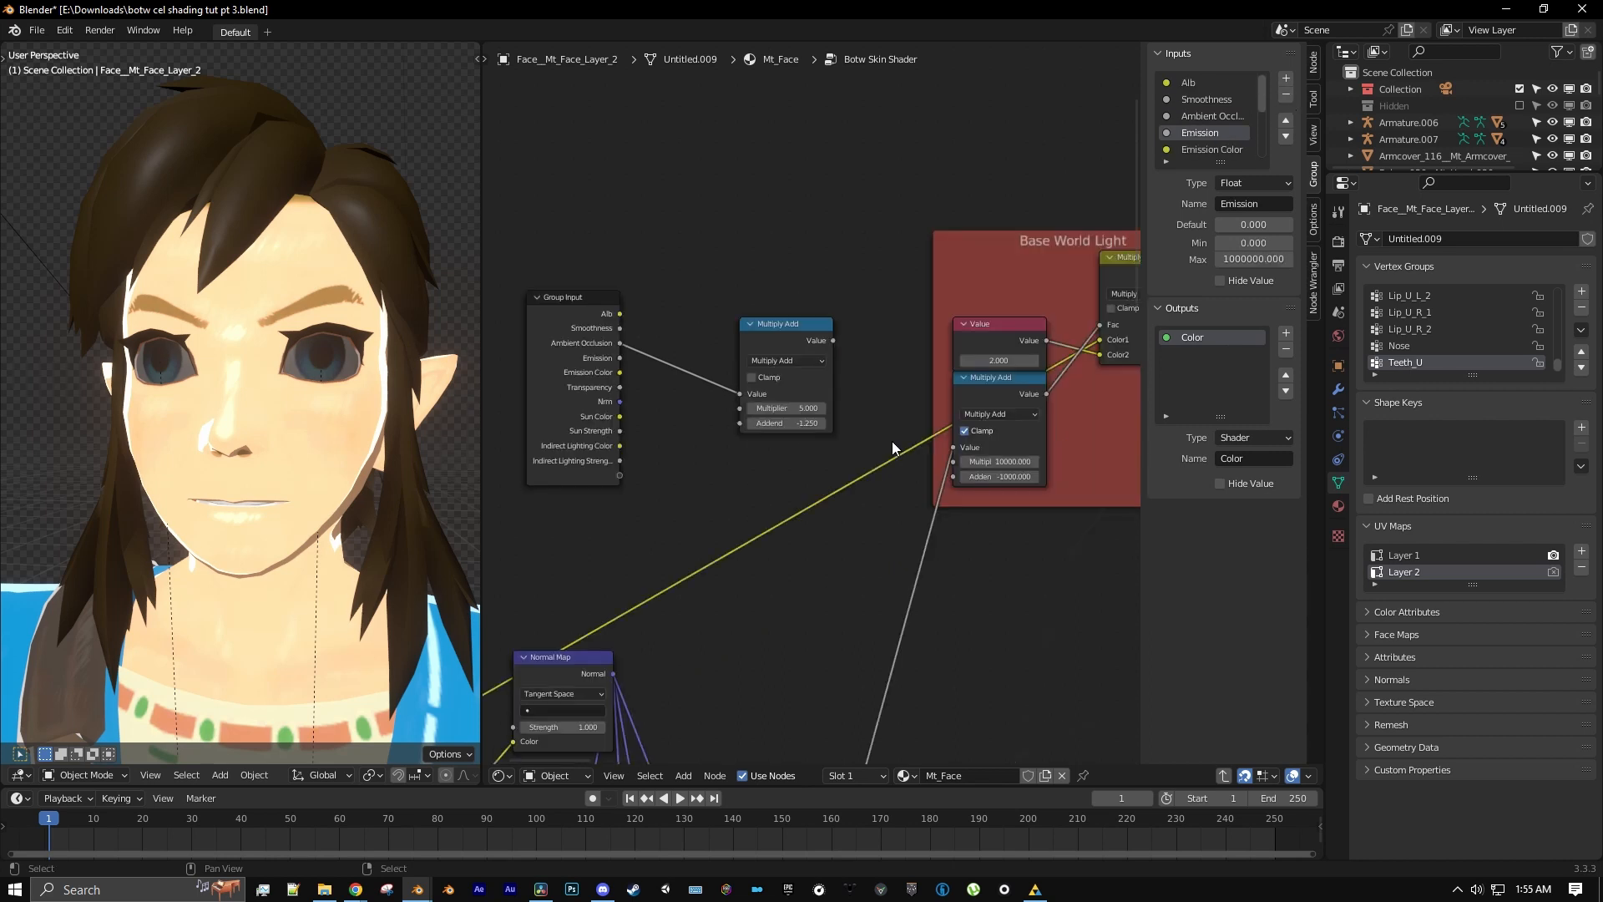
key("n")
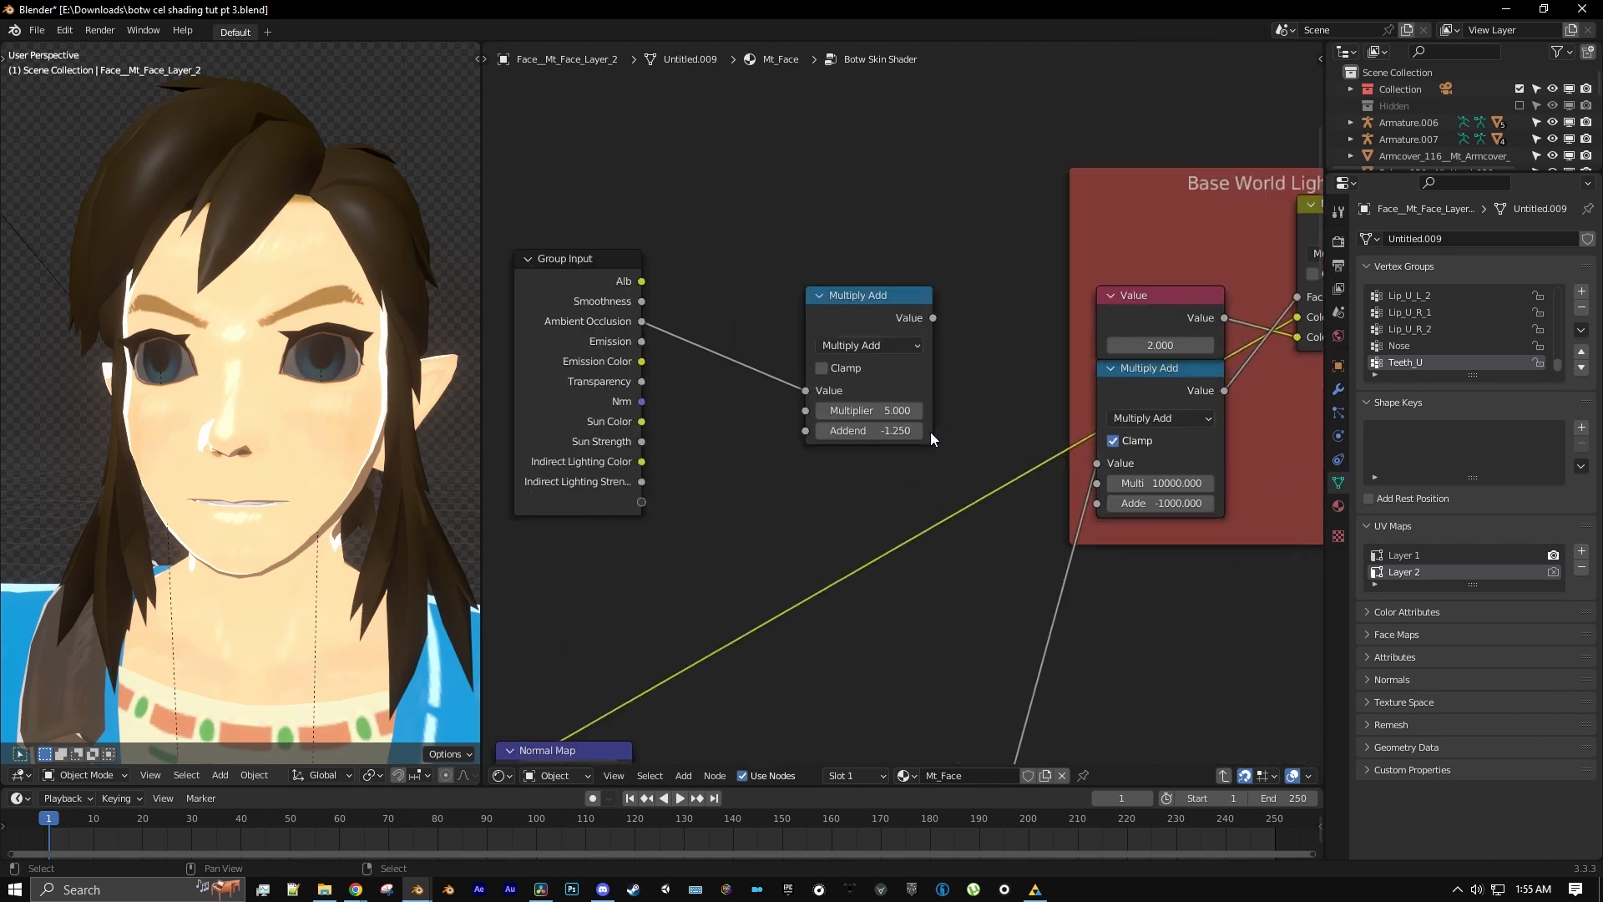
- Enable Clamp on the Multiply Add node fed by Ambient Occlusion
scroll(930, 432, "up", 2)
left_click(818, 358)
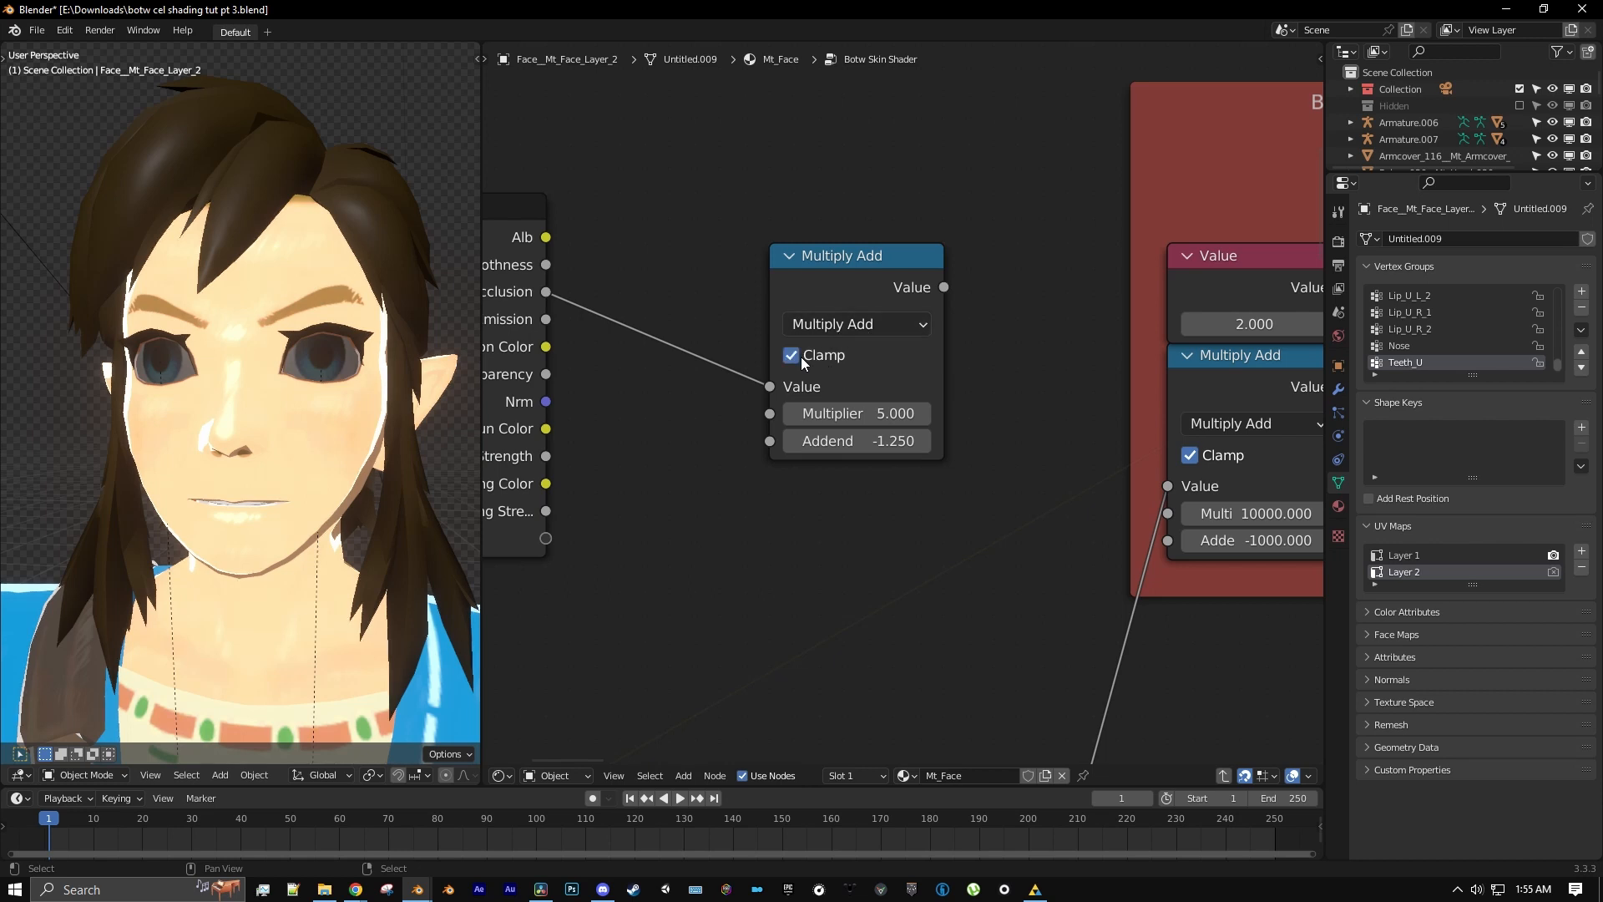
scroll(799, 357, "down", 2)
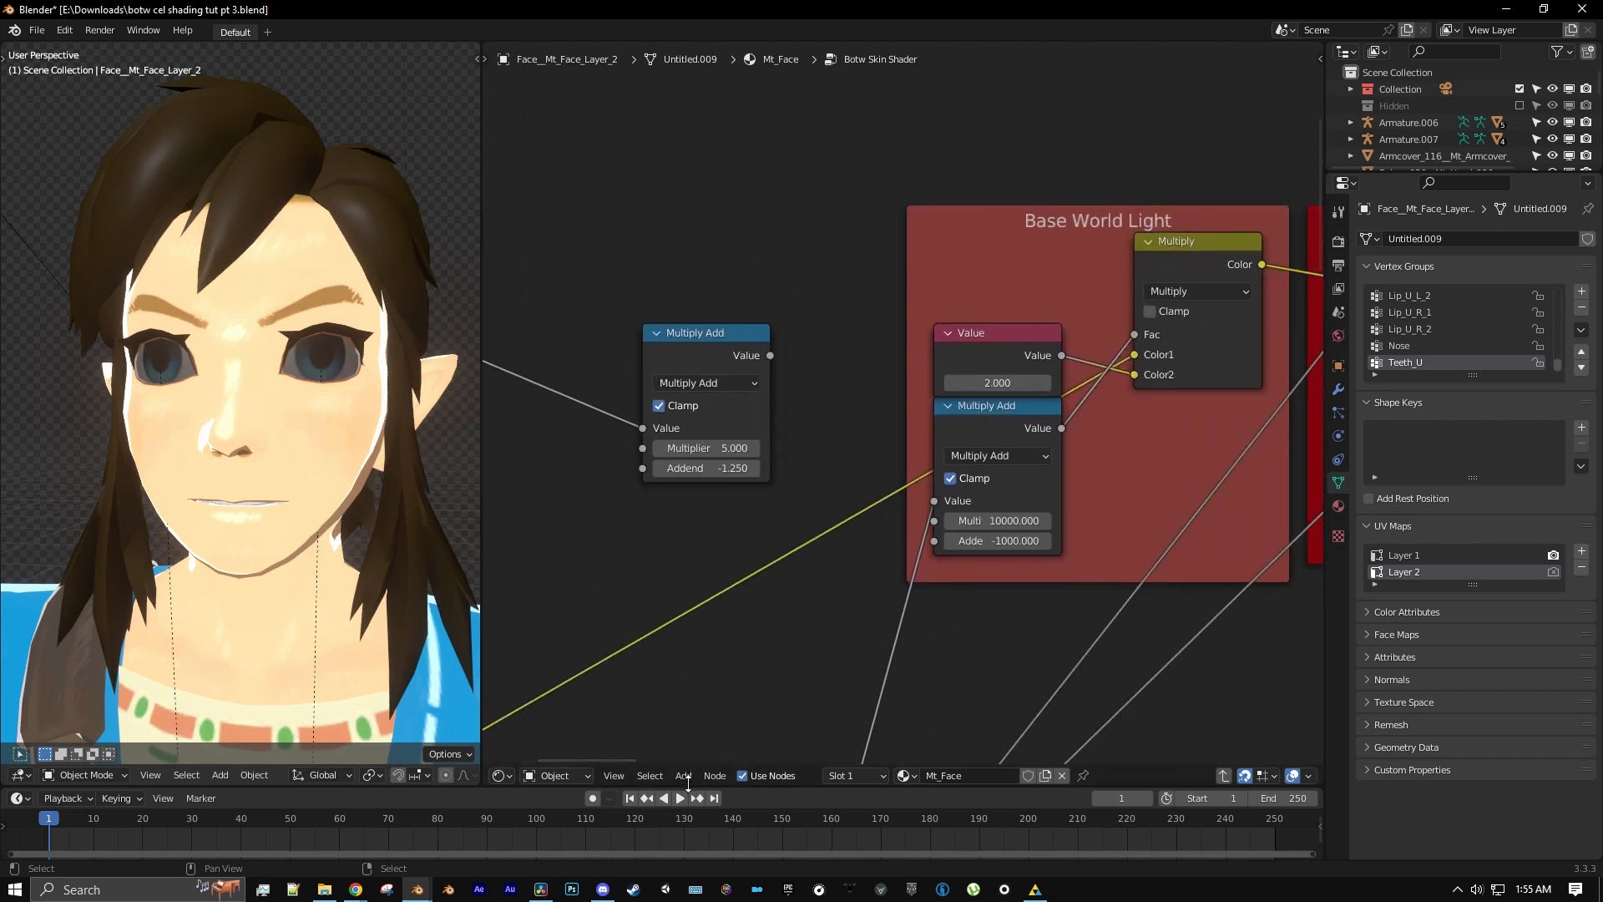
- Duplicate the ambient occlusion Multiply Add node and set the copy's operation to Multiply
left_click(724, 359)
key("shift+d")
left_click(744, 124)
left_click(745, 148)
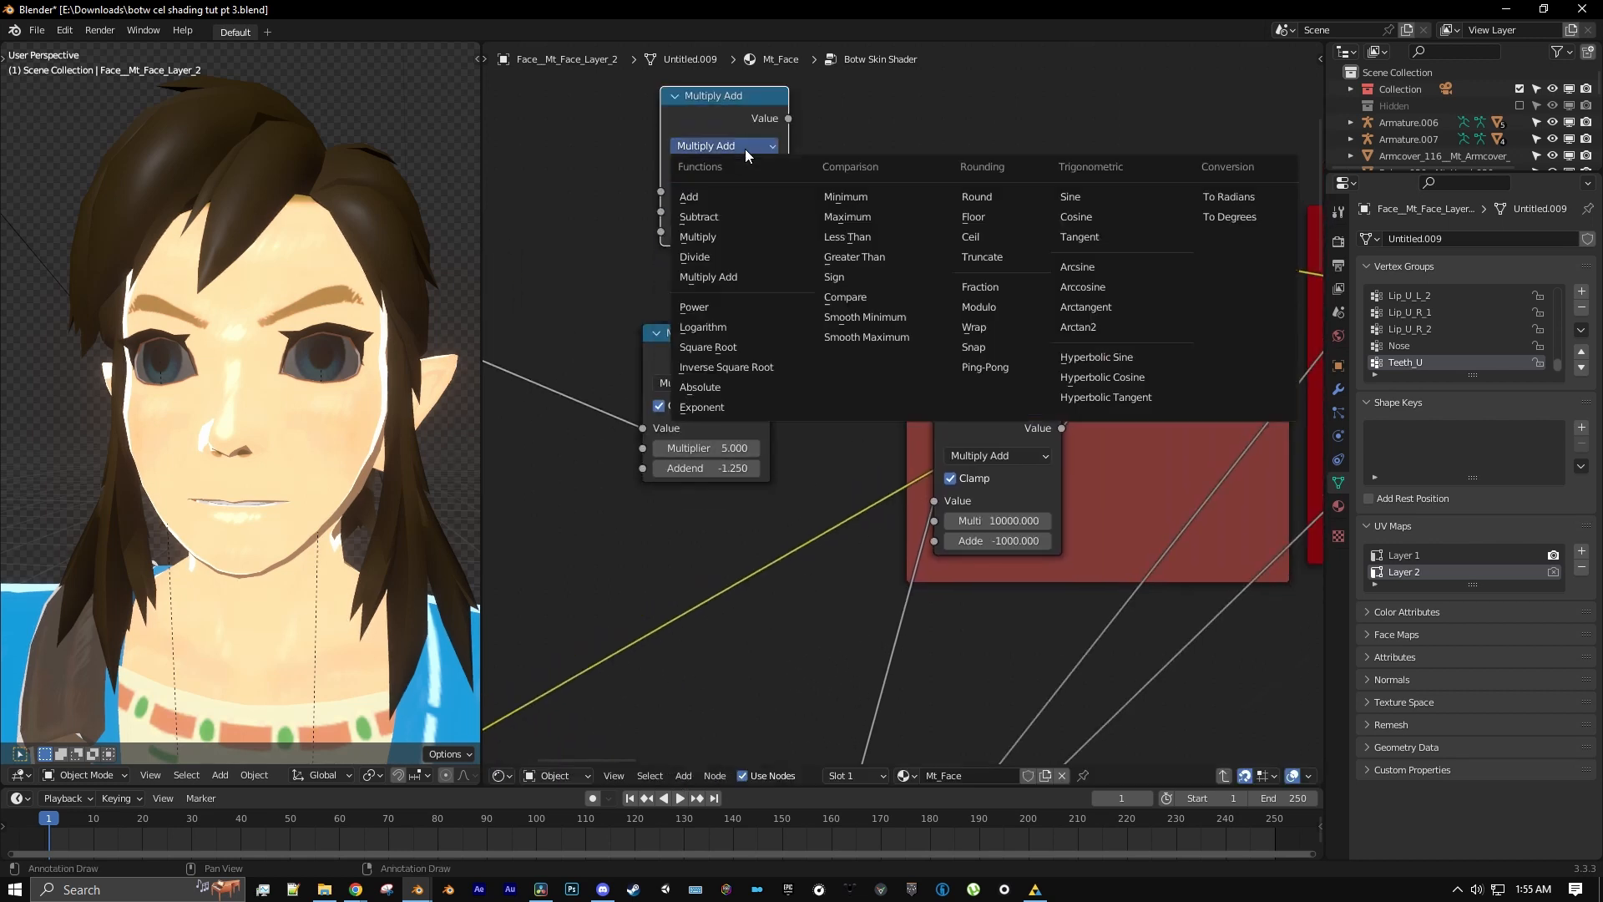
left_click(726, 238)
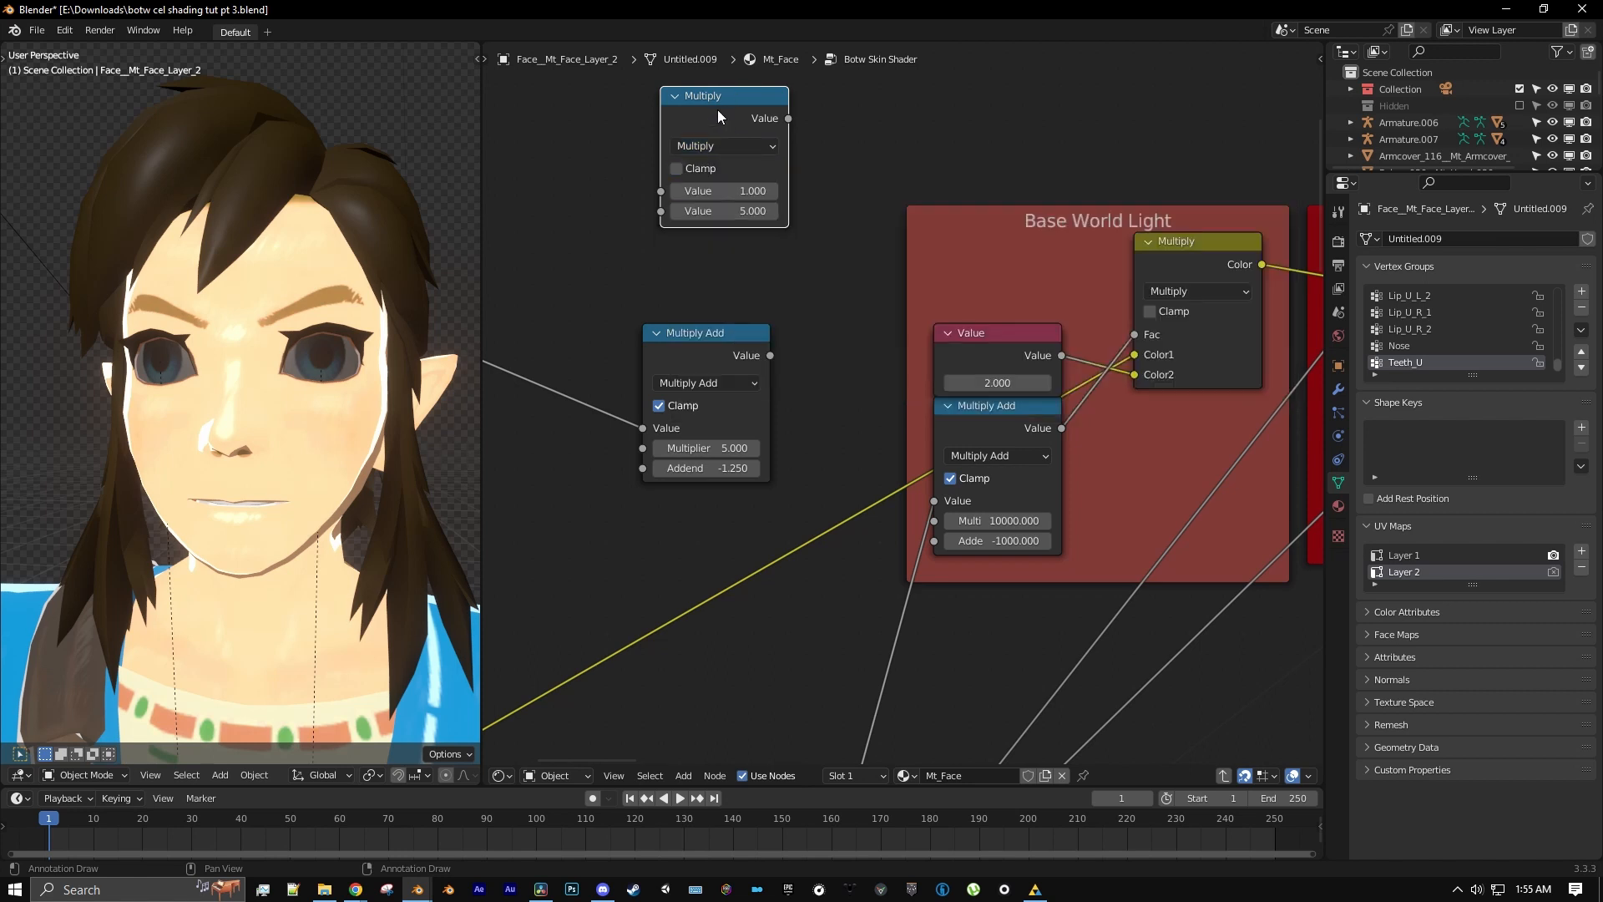
- Insert the Multiply node after the Base World Light Multiply Add and feed the ambient occlusion Multiply Add into its second value
left_click_drag(718, 116, 1141, 415)
scroll(1206, 418, "down", 1)
middle_click_drag(1207, 419, 935, 417)
left_click_drag(926, 418, 928, 371)
middle_click_drag(675, 385, 865, 342)
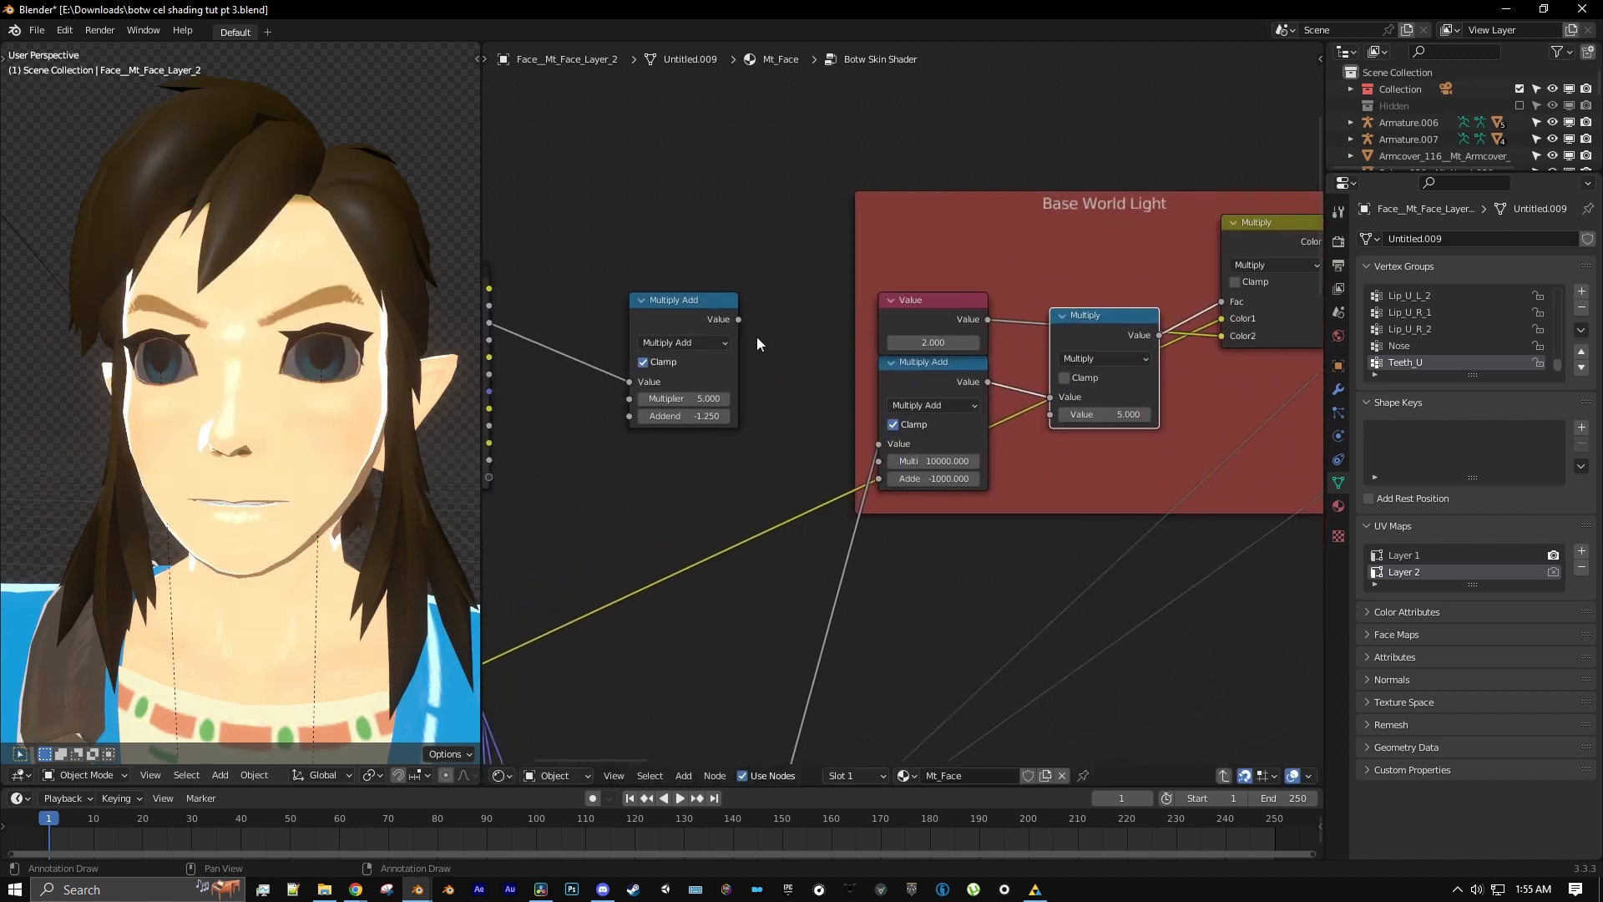
left_click(738, 321)
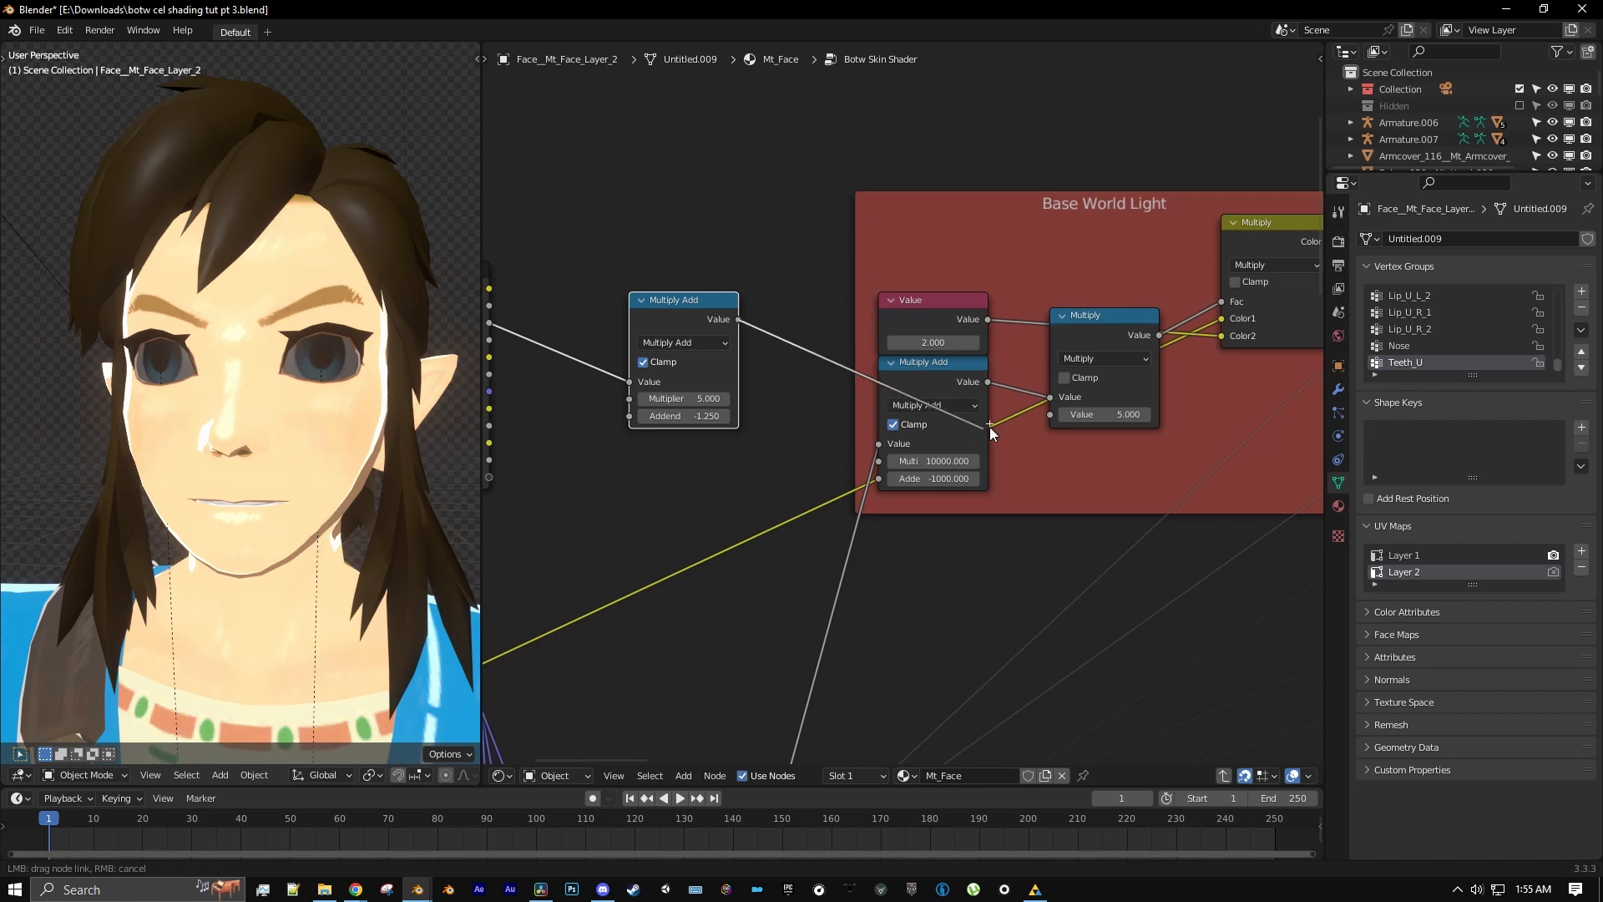
left_click_drag(989, 428, 1043, 414)
- Hide the unused sockets on the Group Input node feeding the ambient occlusion Multiply Add
scroll(1015, 419, "down", 2)
middle_click_drag(721, 383, 795, 335)
left_click(605, 327)
key("ctrl+h")
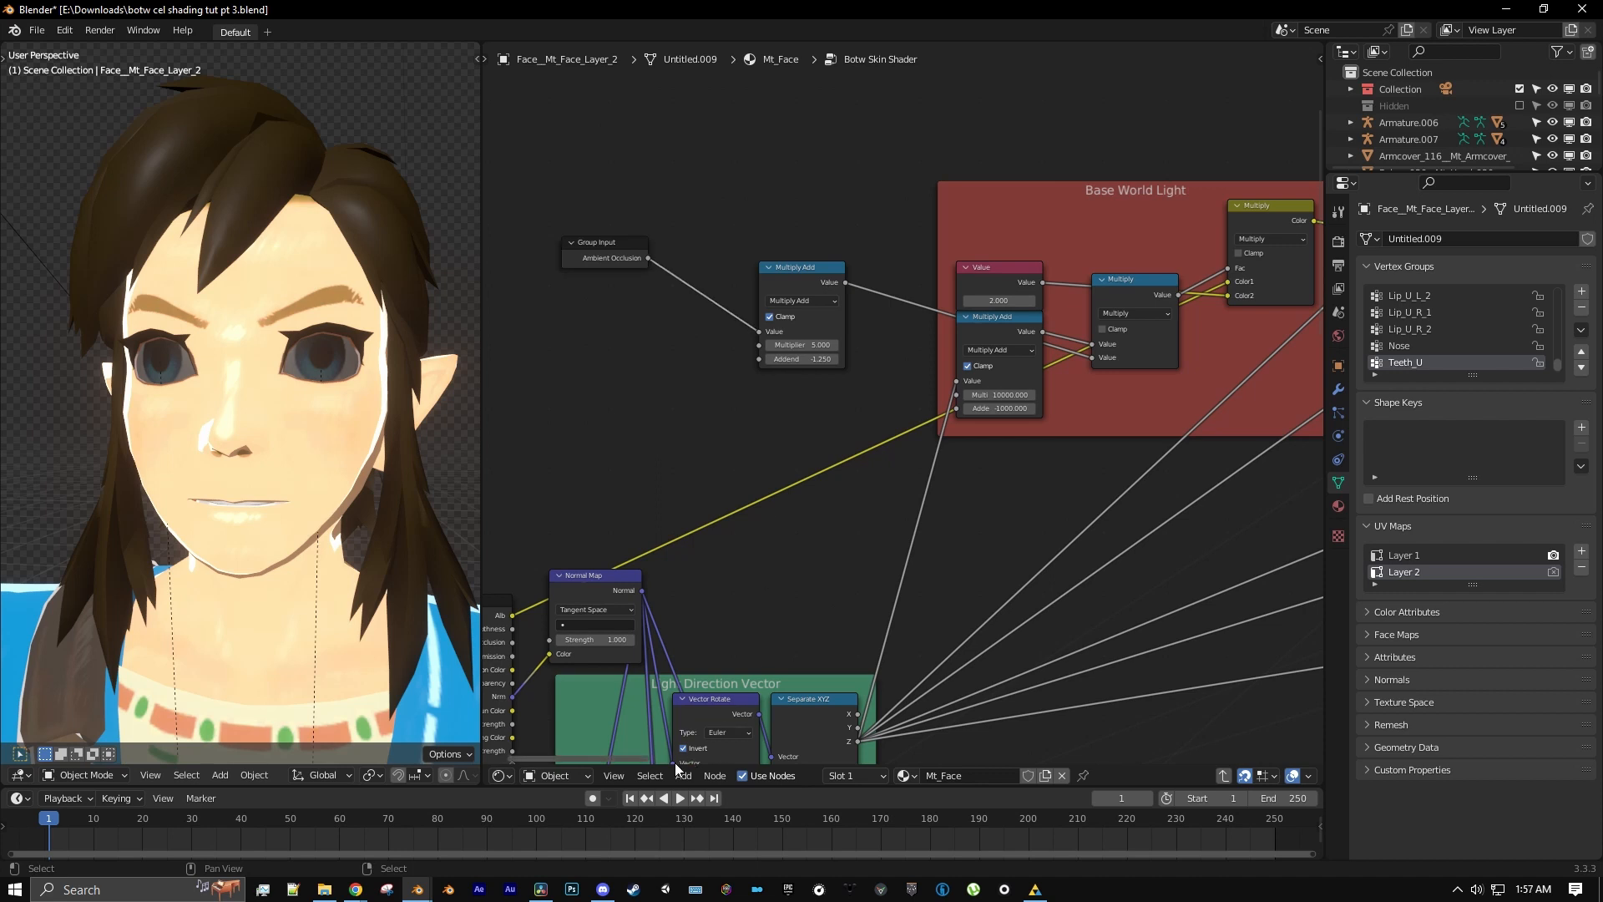
- Add a Frame and place the ambient occlusion Group Input and Multiply Add nodes compactly inside it
left_click(683, 775)
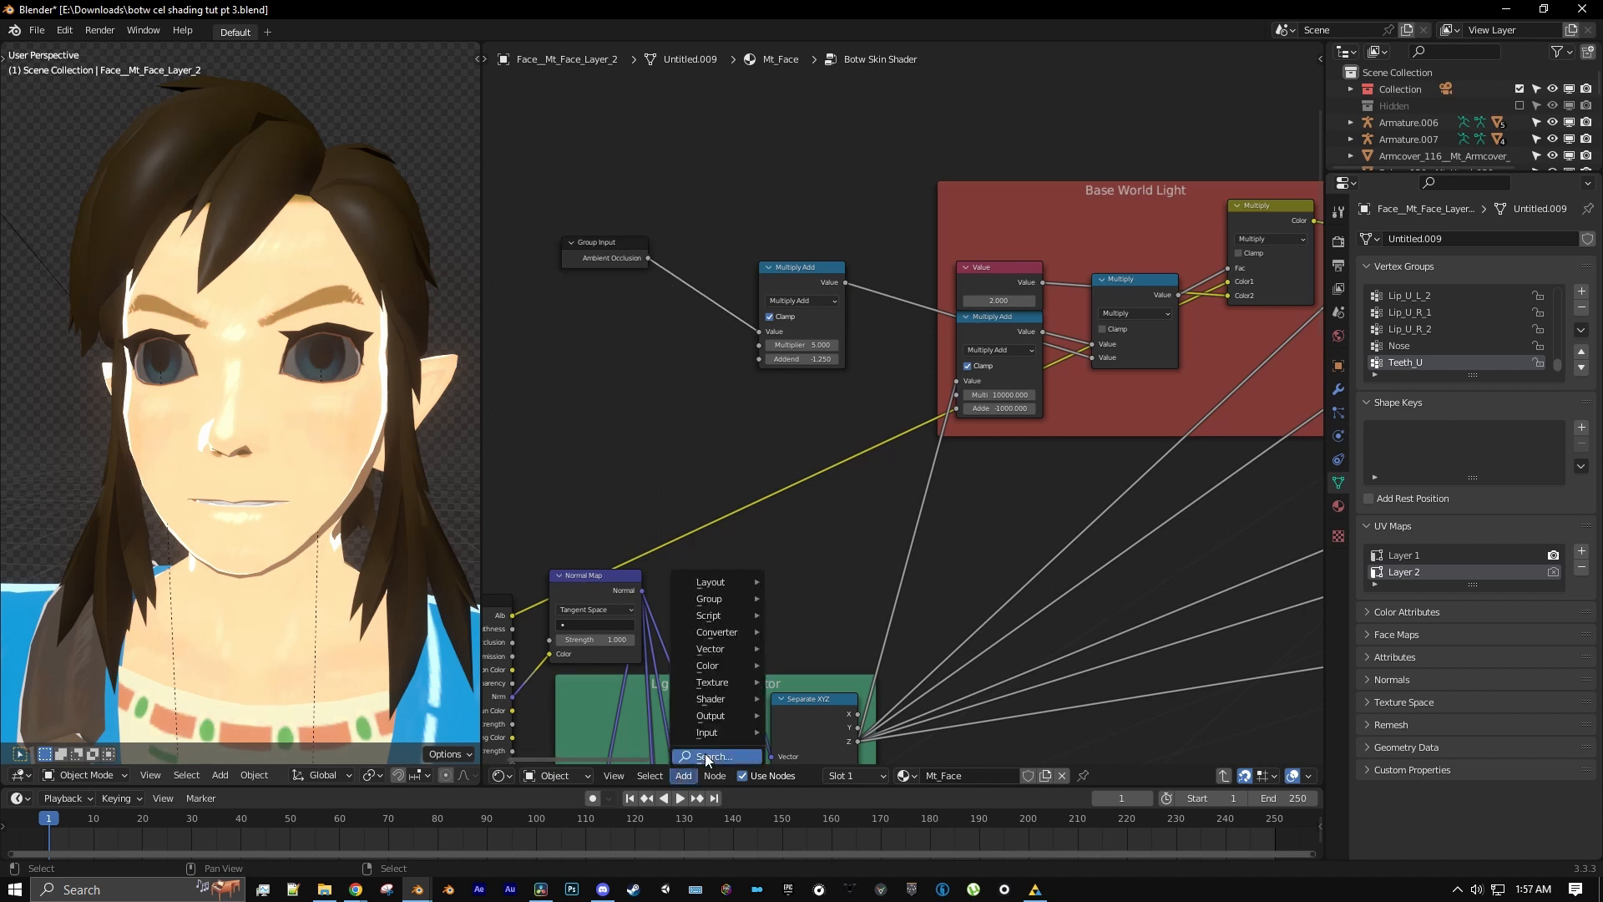
mouse_move(718, 585)
left_click(806, 583)
left_click(591, 316)
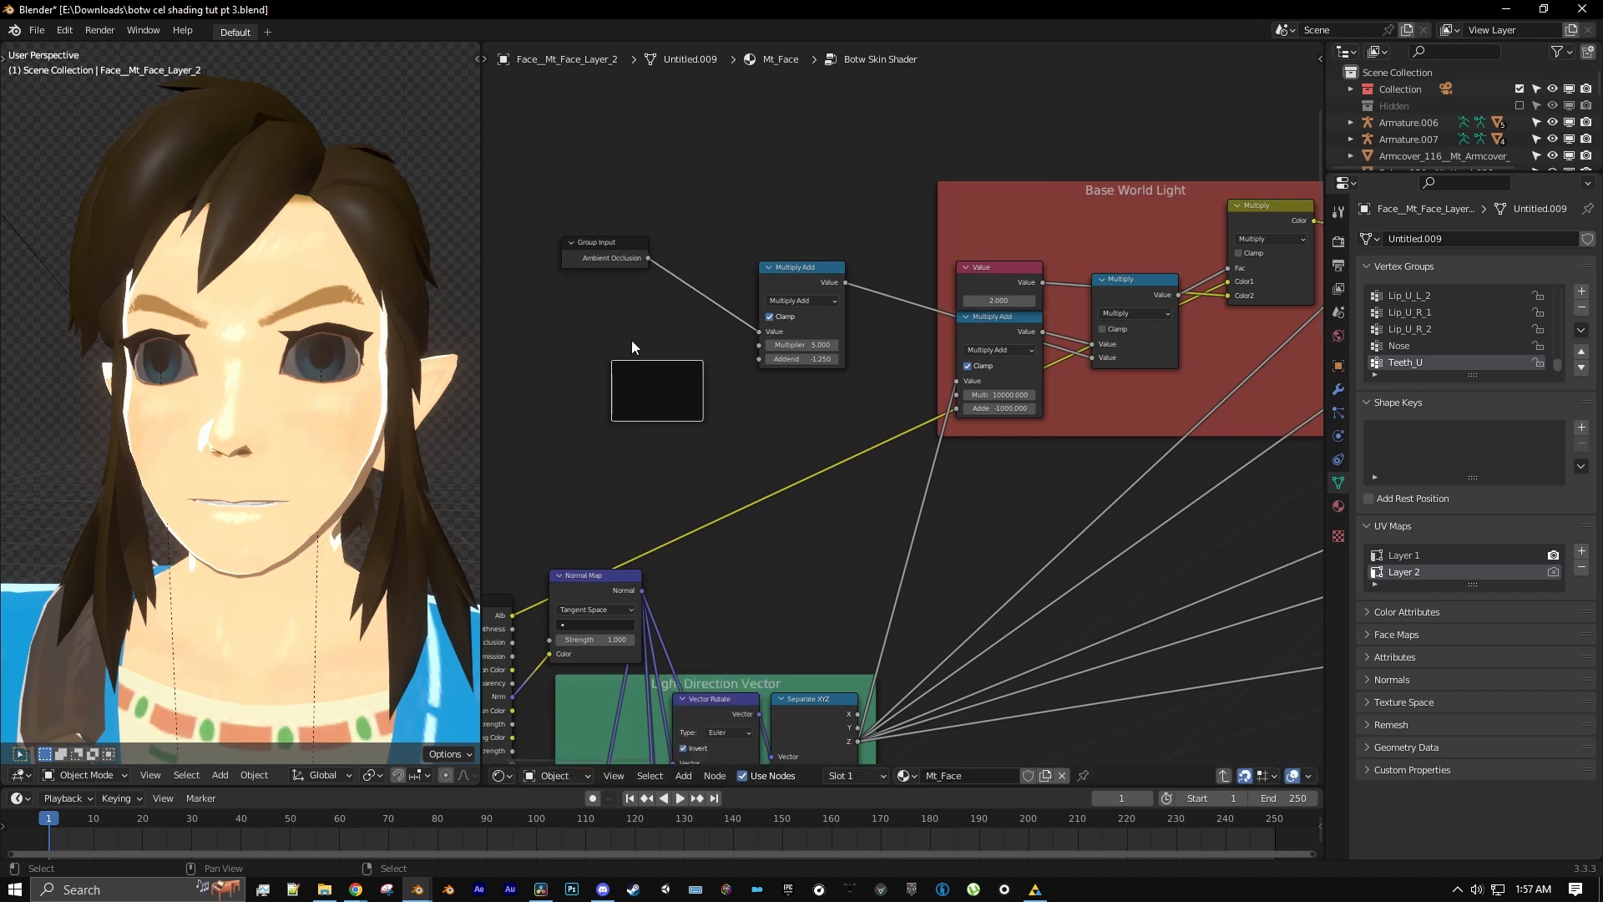
left_click(612, 250)
left_click(770, 291, "shift")
left_click_drag(770, 291, 683, 378)
middle_click_drag(667, 342, 835, 373)
scroll(855, 384, "up", 2)
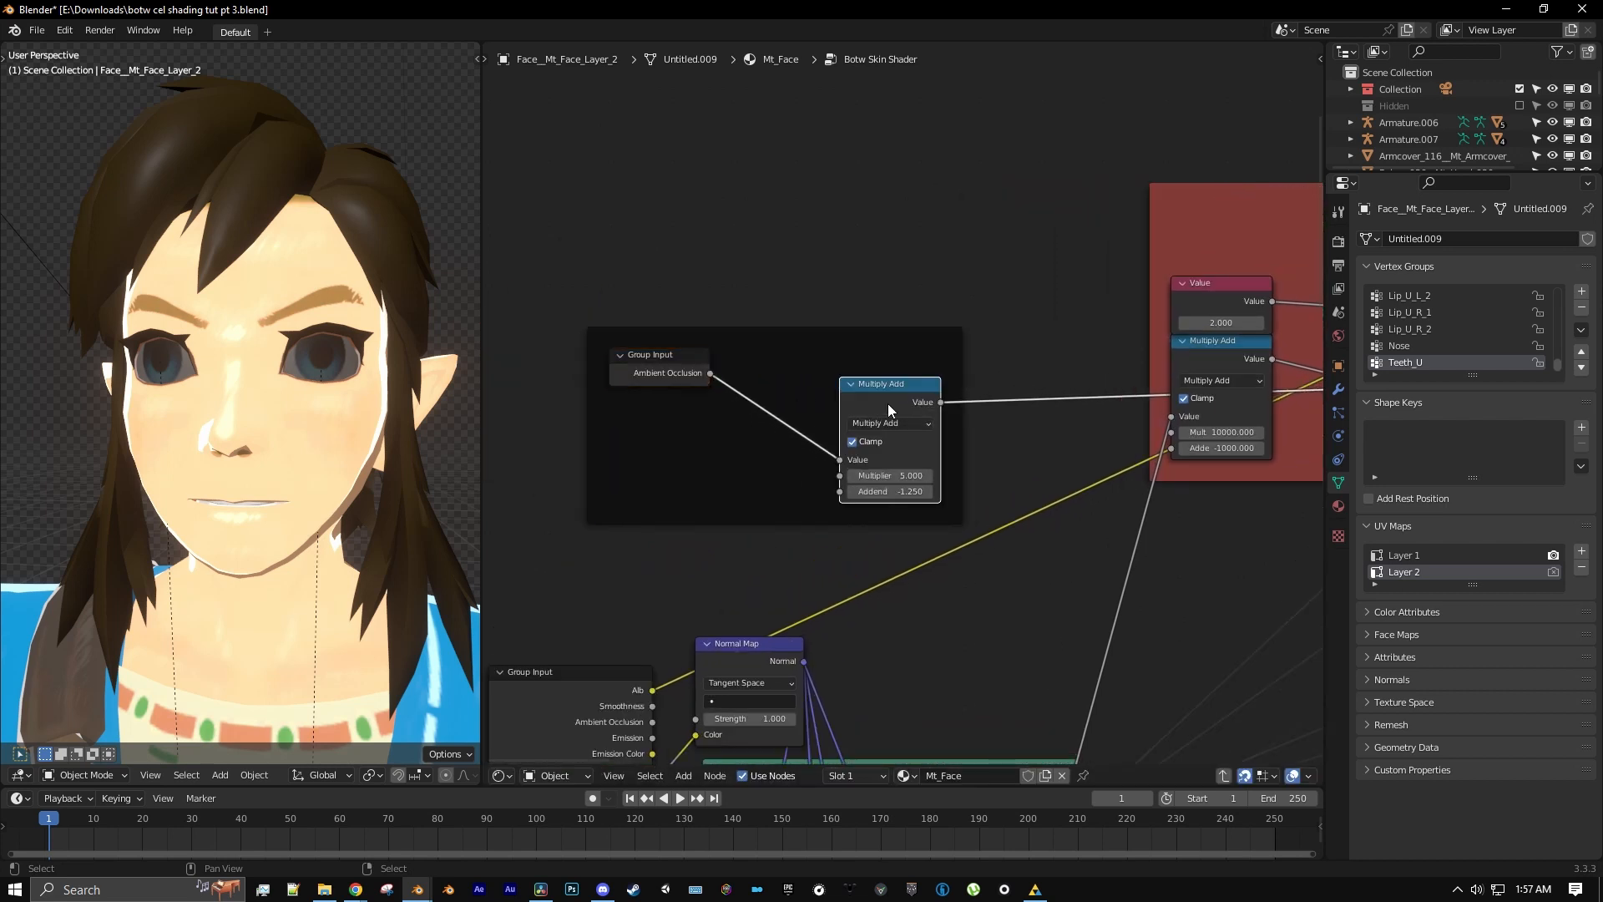
left_click_drag(889, 409, 774, 380)
- Label the new frame Ambient Occlusion
key("n")
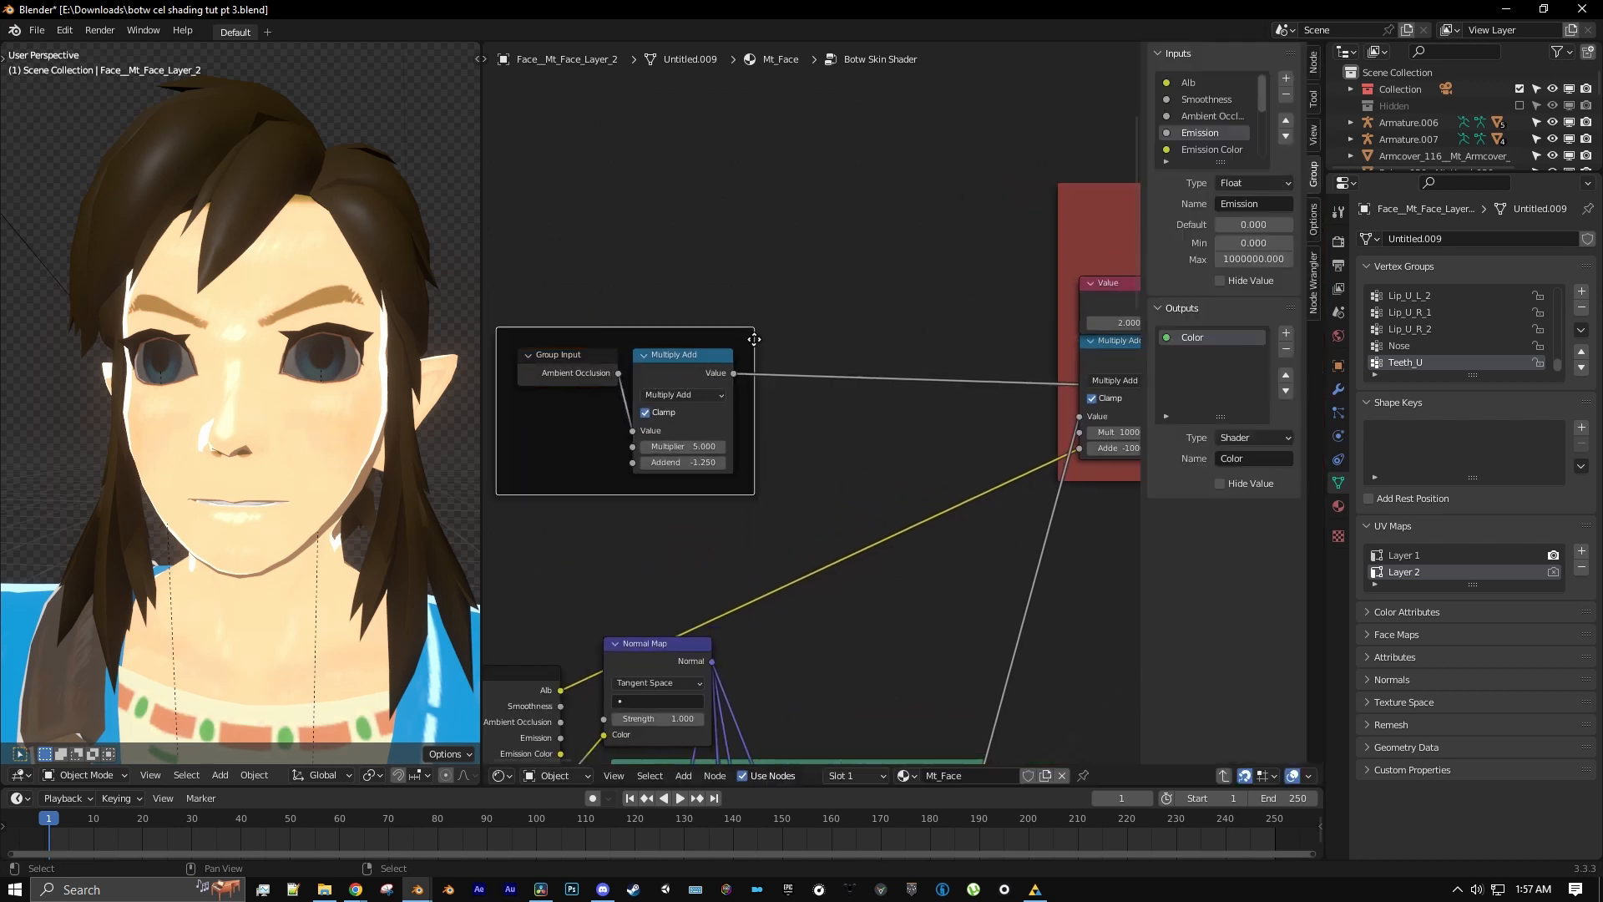
left_click(1313, 60)
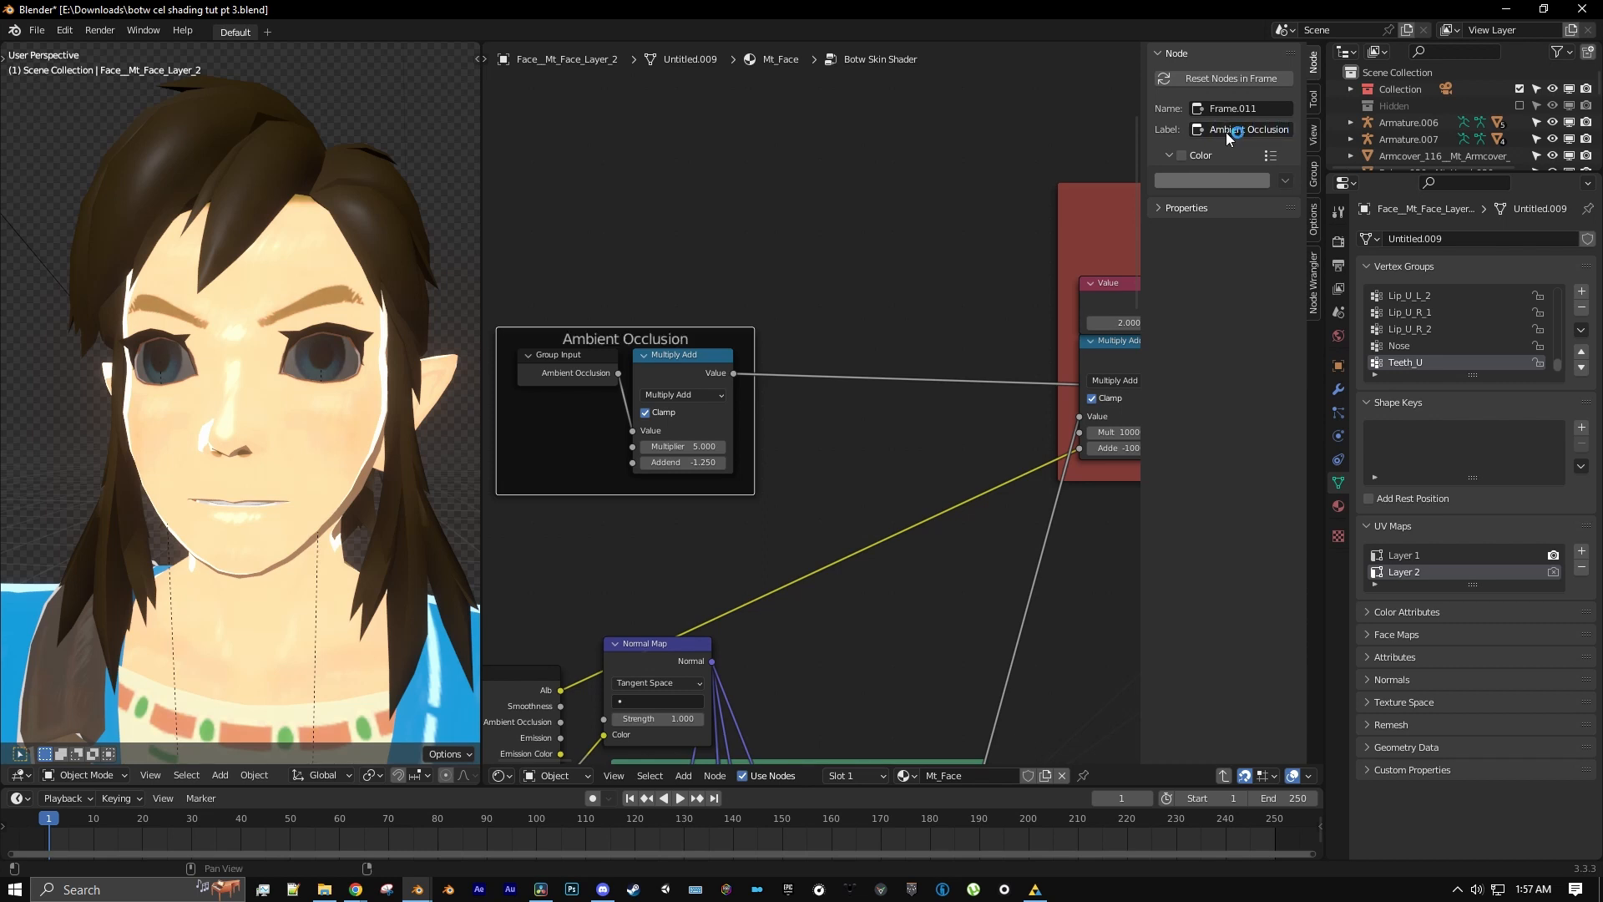
scroll(927, 313, "down", 2)
middle_click_drag(927, 313, 794, 347)
key("n")
- Move the Ambient Occlusion frame directly above the orange frame, beside the Group Input for the sunlight and indirect lighting tints
scroll(819, 387, "down", 5)
middle_click_drag(791, 448, 707, 457)
scroll(835, 467, "down", 3)
middle_click_drag(1038, 518, 834, 494)
key("g")
left_click(1274, 260)
middle_click_drag(1217, 274, 651, 312)
key("g")
left_click(962, 251)
middle_click_drag(963, 252, 676, 223)
scroll(732, 248, "up", 8)
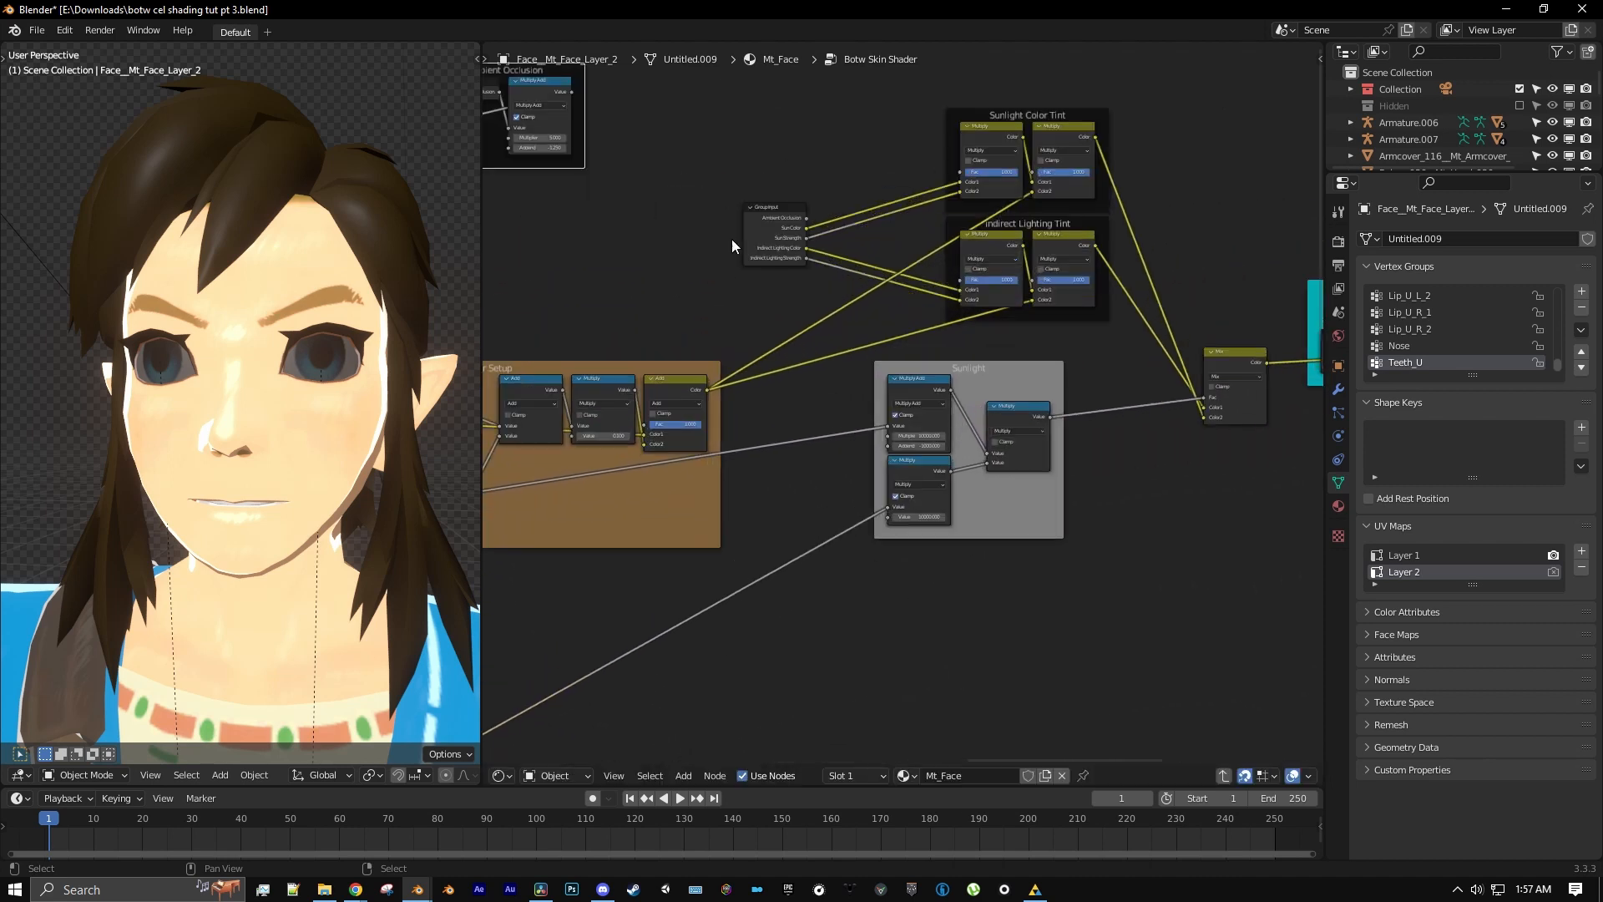
key("g")
left_click(680, 333)
scroll(684, 337, "up", 1)
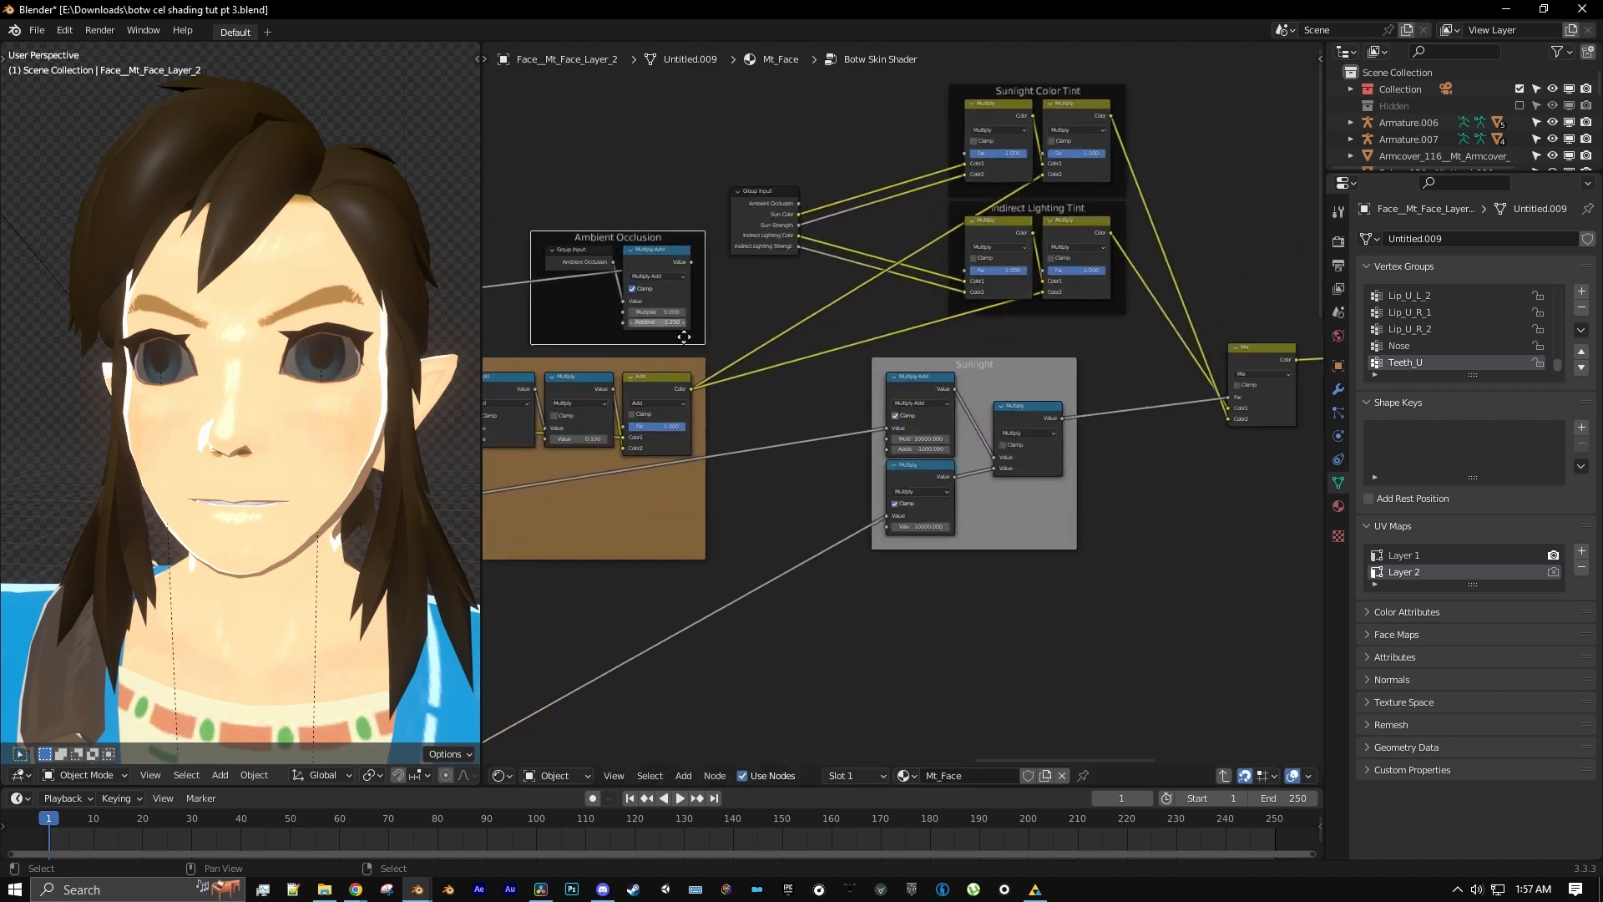
scroll(683, 337, "up", 3)
middle_click_drag(789, 384, 805, 308)
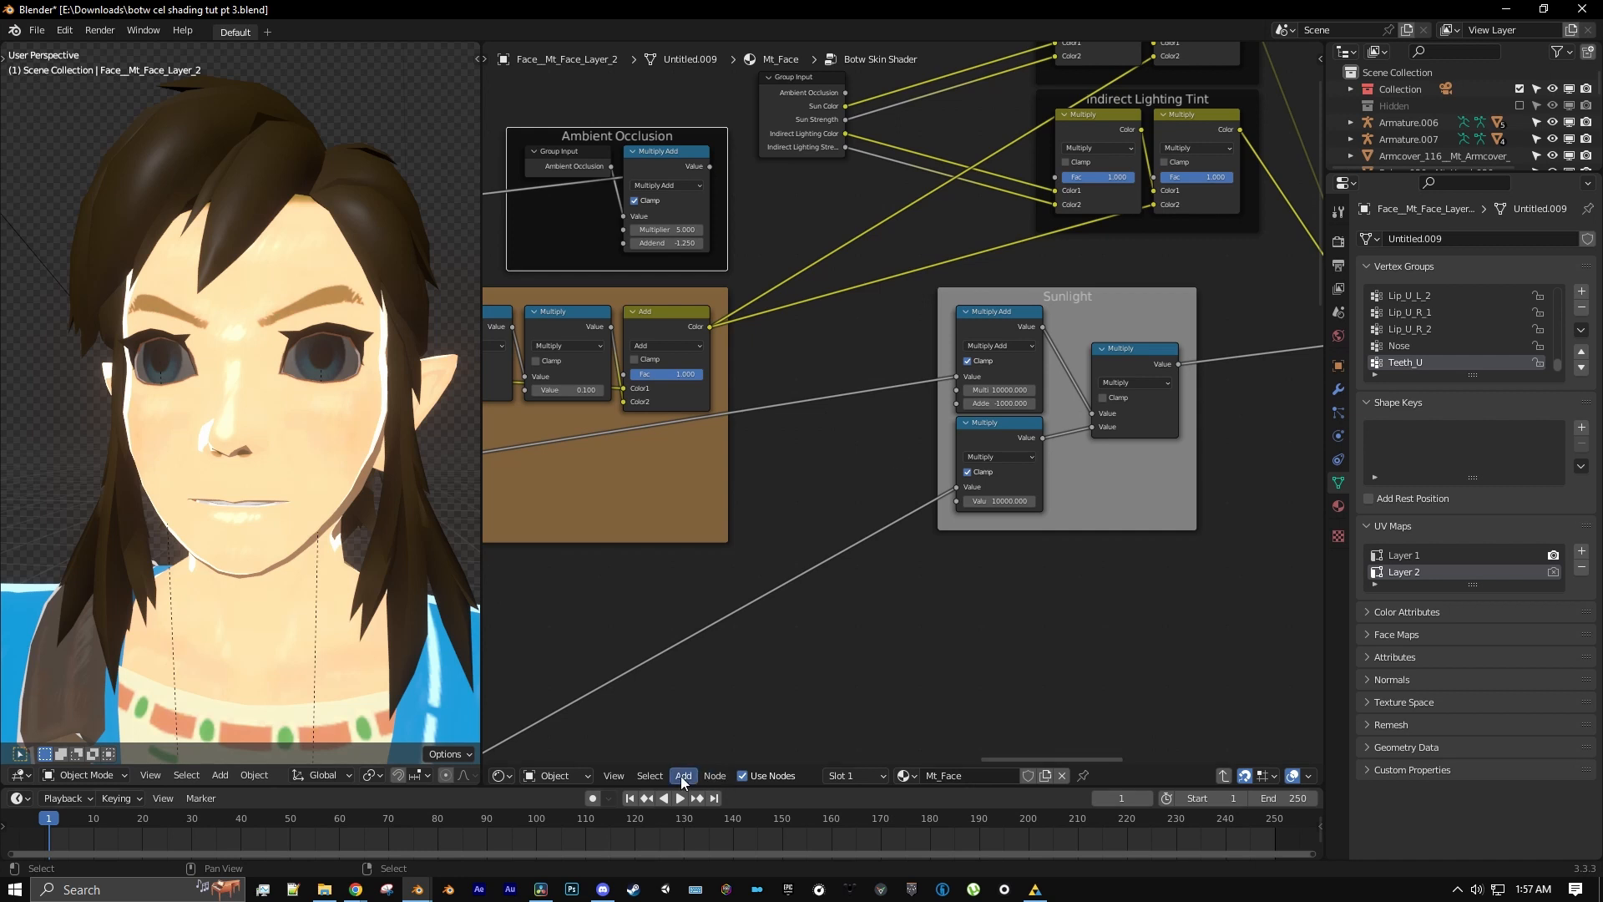
- Duplicate the Sunlight frame's final Multiply node and insert the copy between it and the Mix node
left_click(683, 777)
mouse_move(717, 683)
left_click(1137, 359)
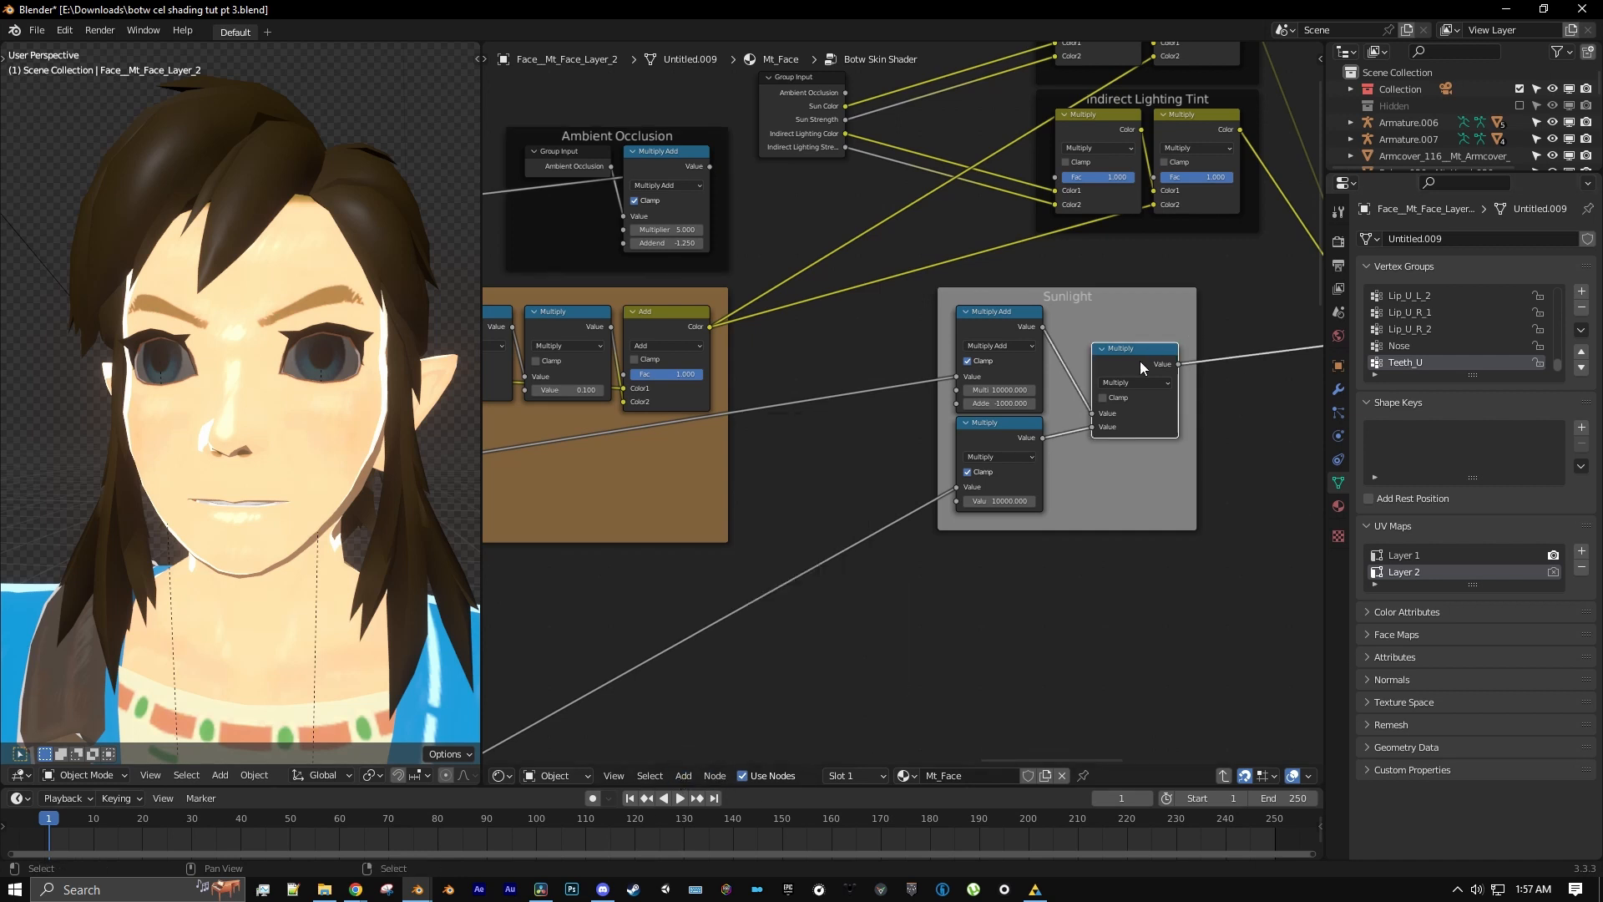
scroll(1137, 359, "up", 1)
key("shift+d")
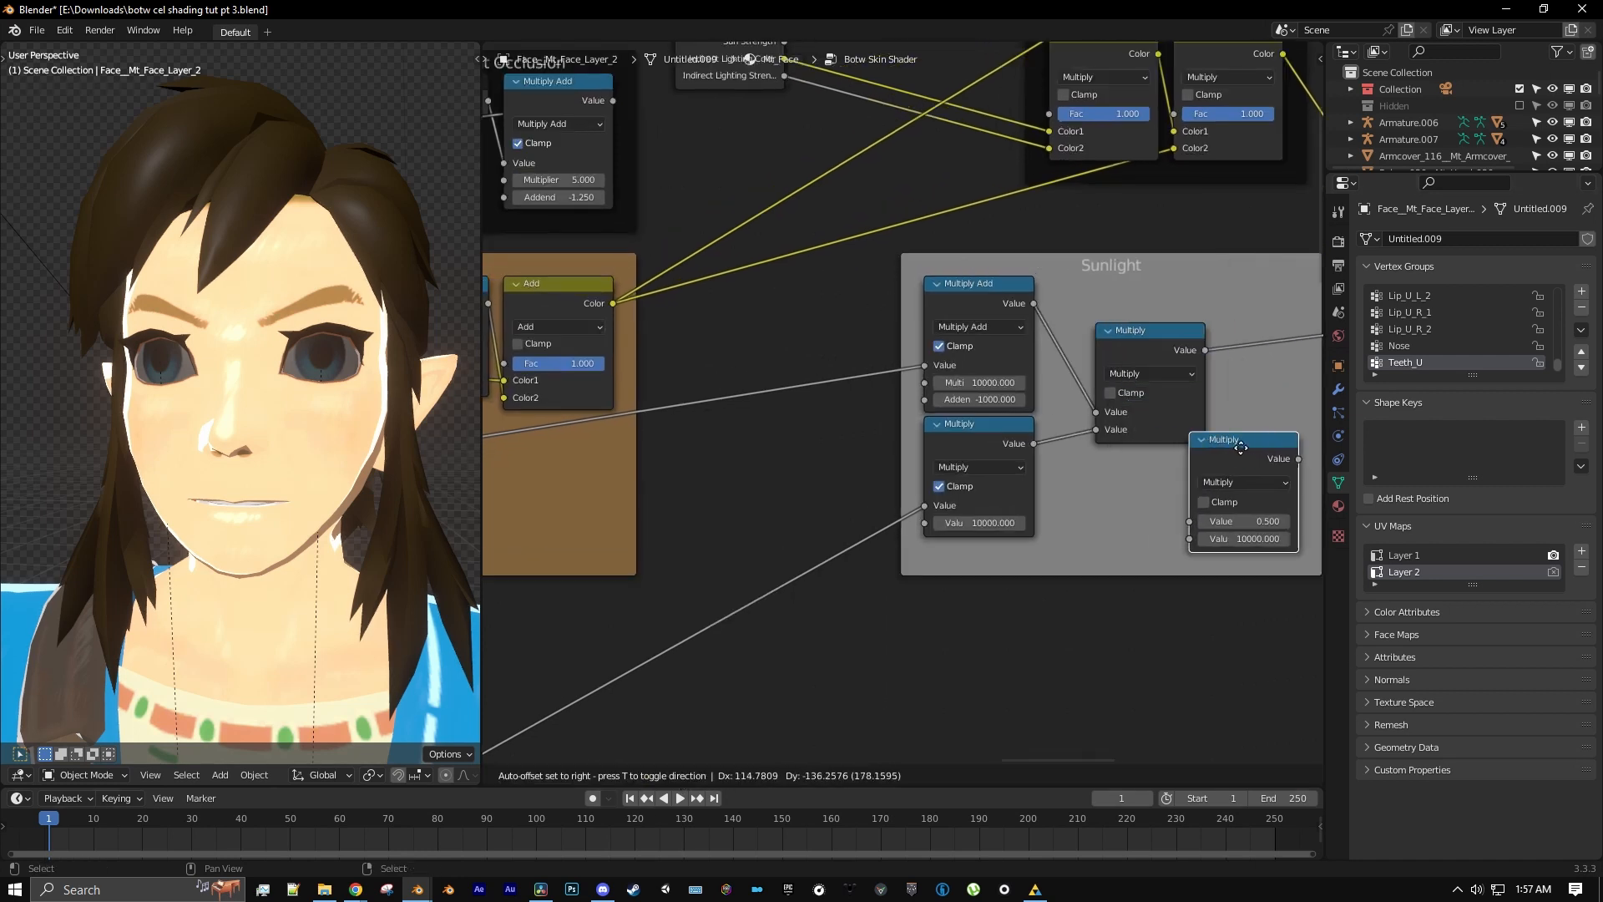
left_click(1260, 333)
scroll(1252, 424, "down", 3)
middle_click_drag(1251, 429, 1067, 457)
scroll(684, 278, "down", 3)
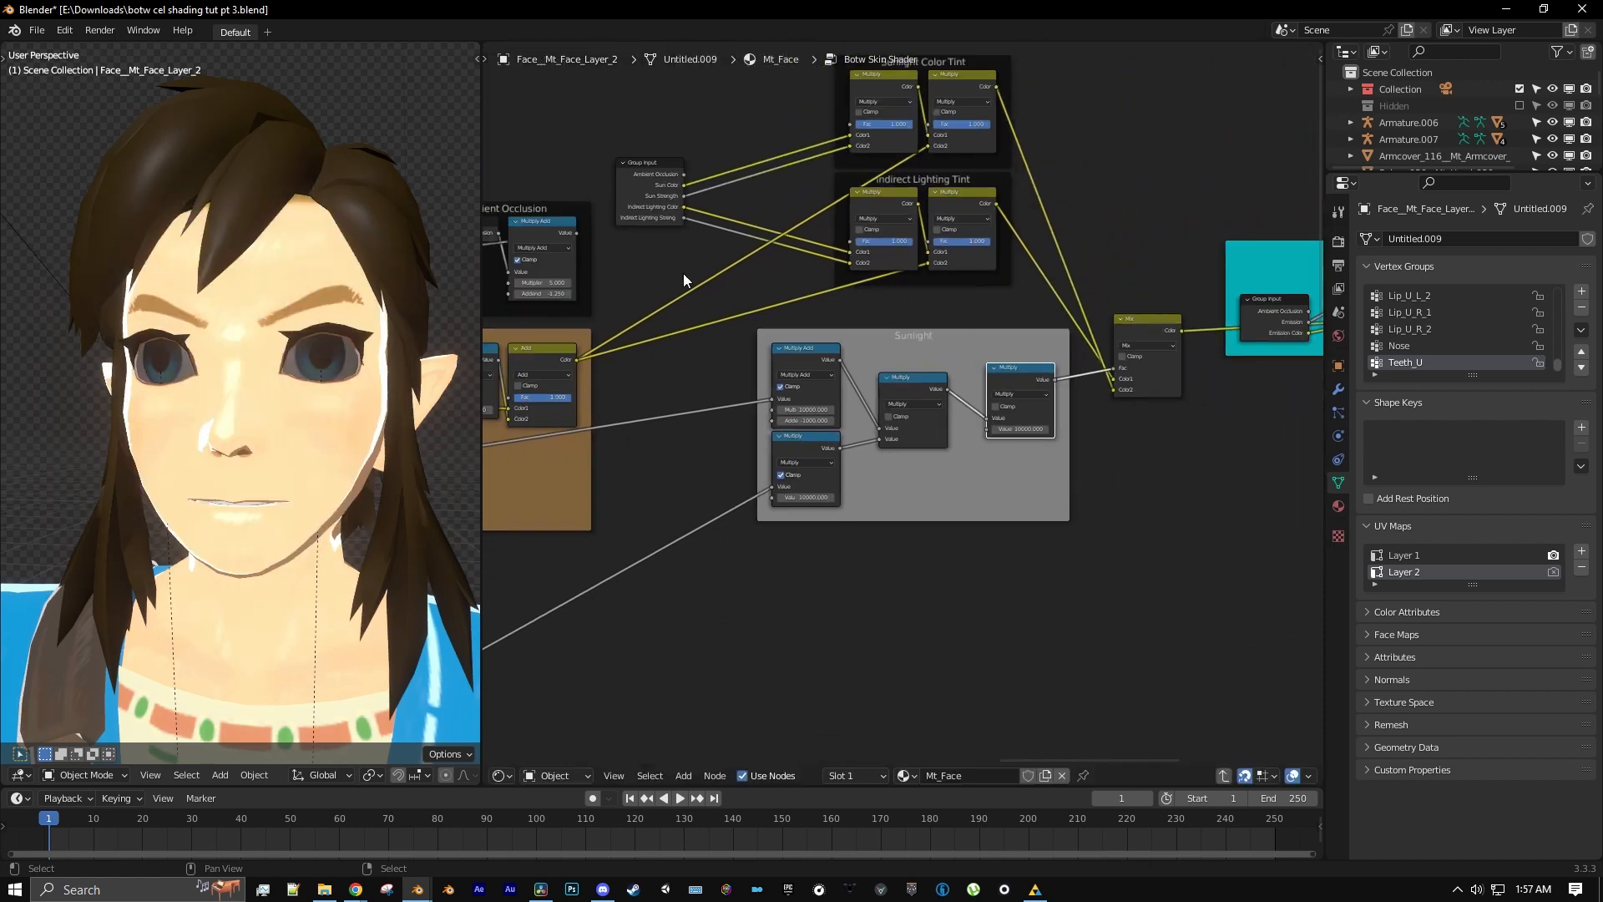
- Link the Ambient Occlusion frame's Multiply Add output to the second value of the last Sunlight Multiply node
middle_click_drag(640, 260, 763, 272)
scroll(726, 272, "up", 2)
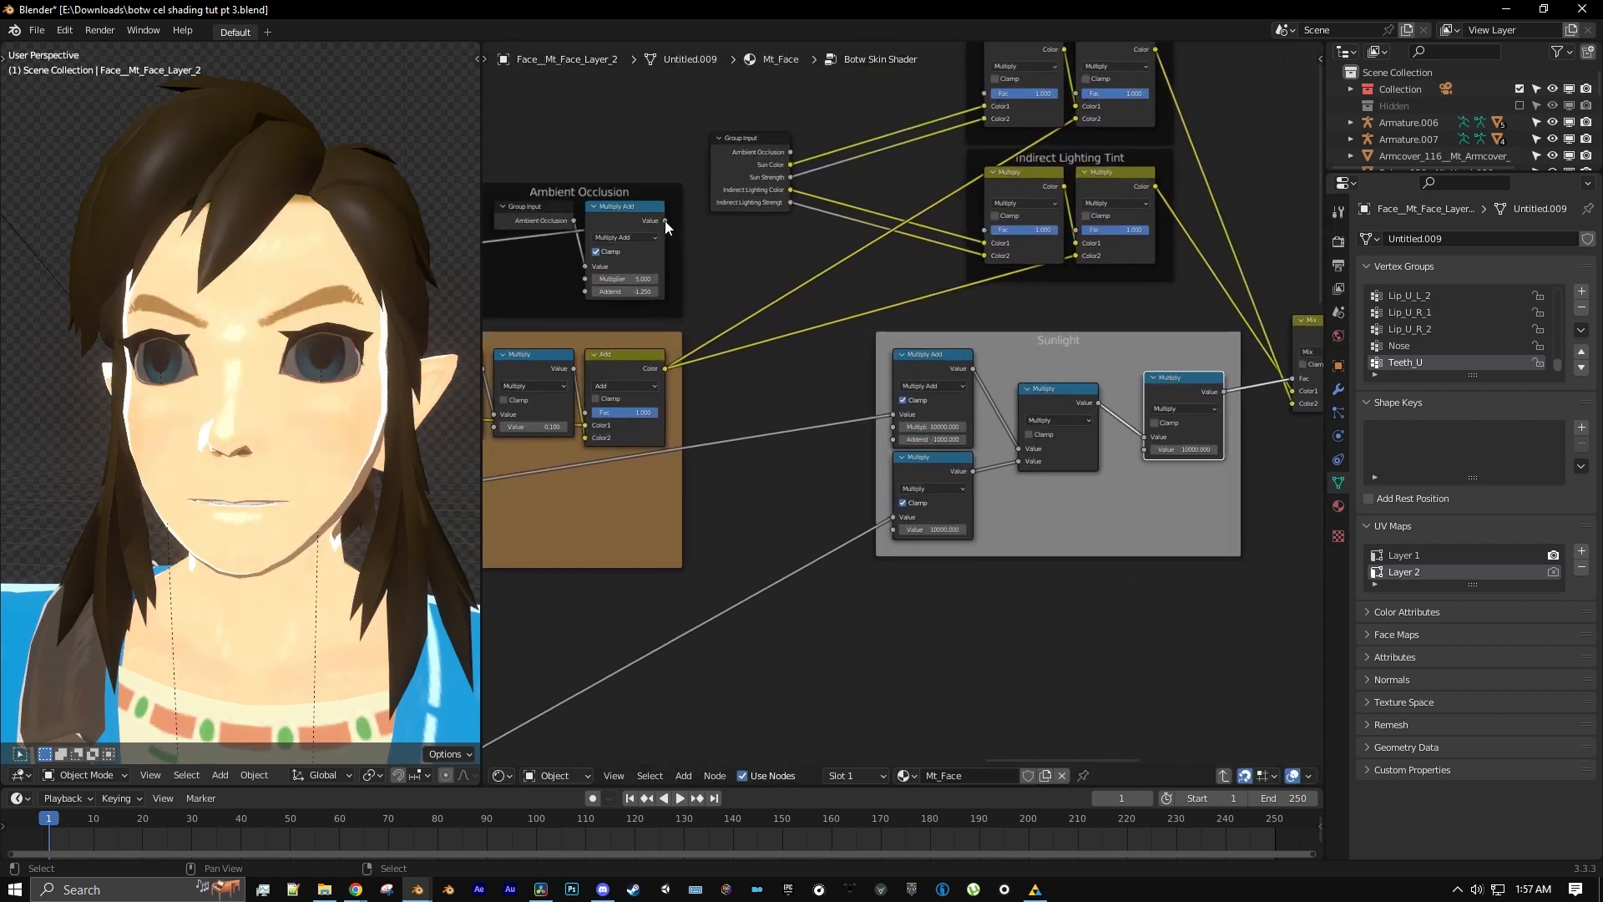
left_click_drag(666, 220, 1150, 451)
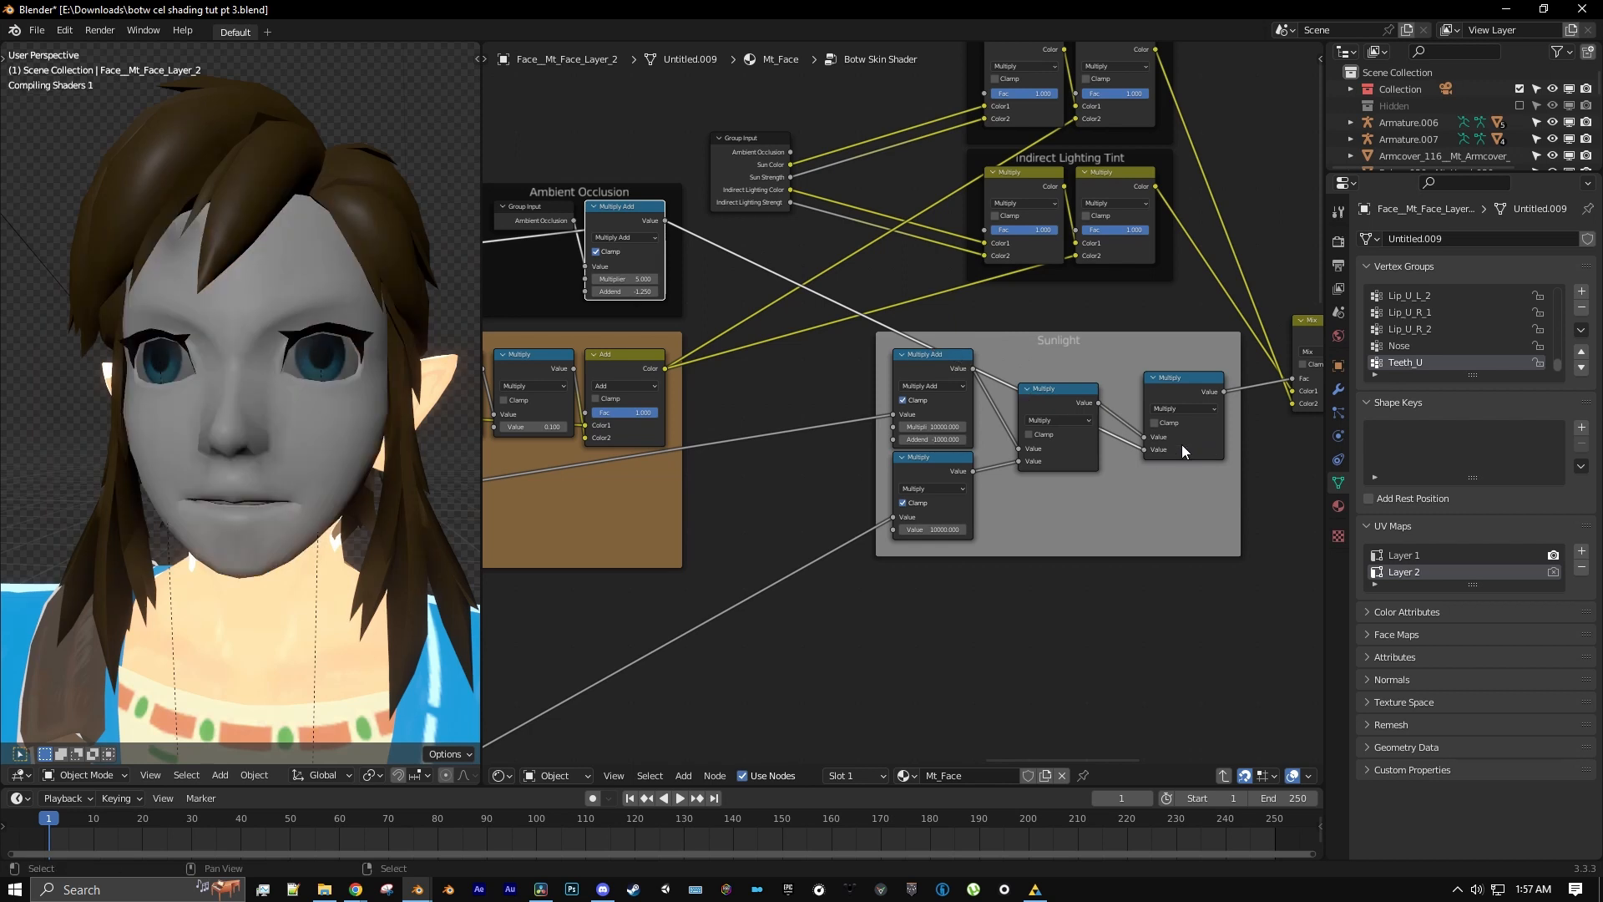
middle_click_drag(1238, 442, 1212, 438)
scroll(1212, 438, "down", 1)
middle_click_drag(1192, 535, 1008, 544)
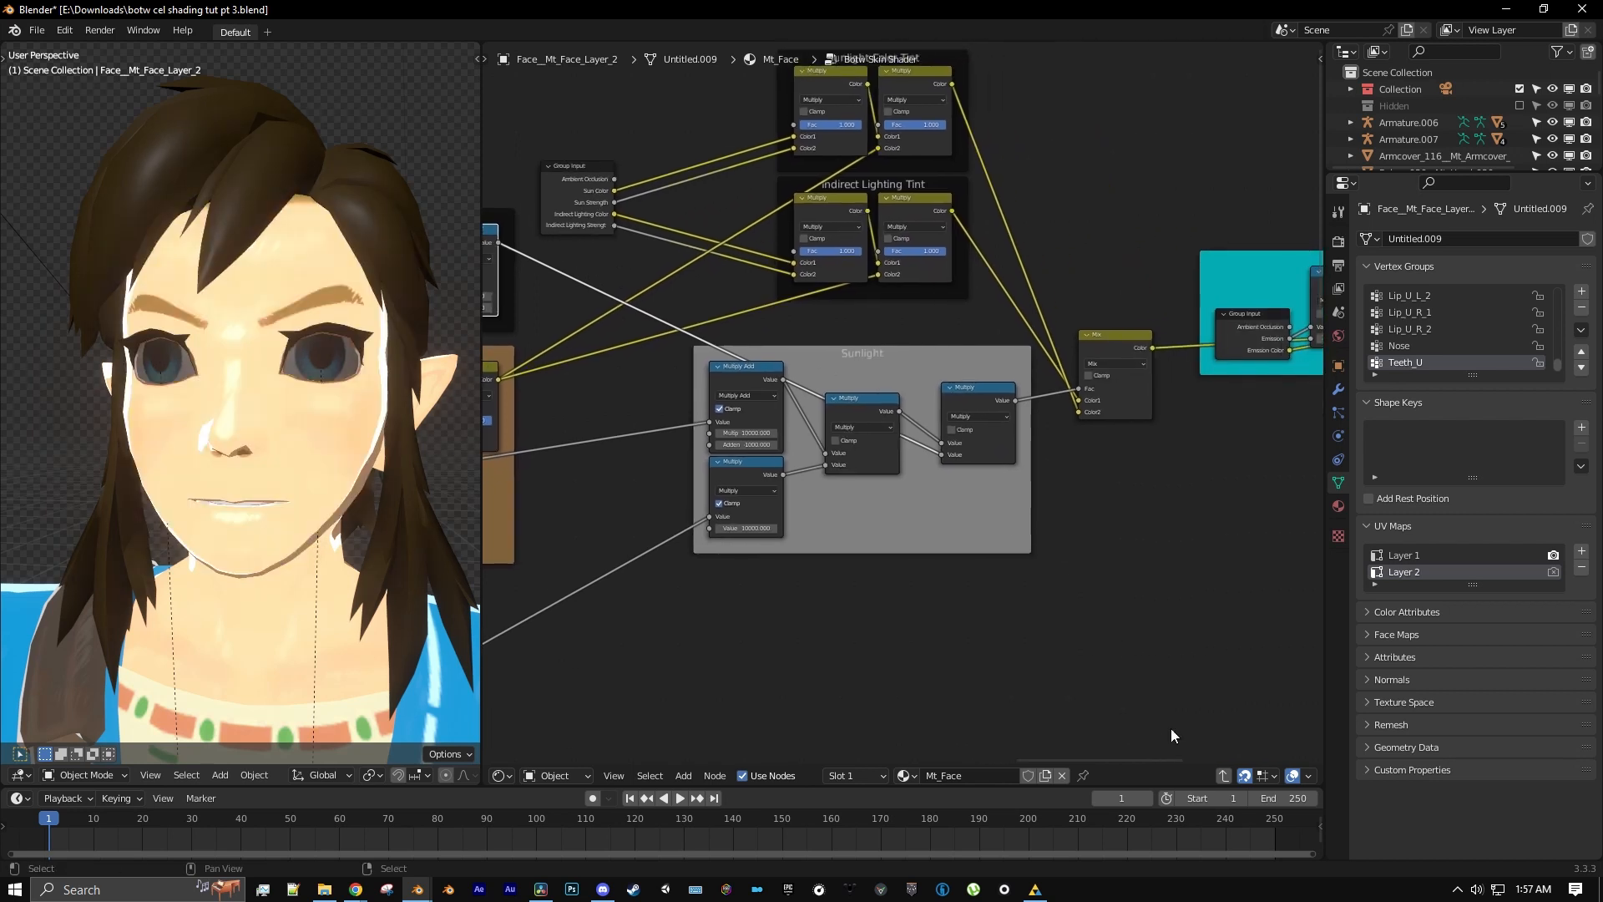
- Leave the node group and preview the link_head_ao.png texture on the face
left_click(1224, 776)
middle_click_drag(833, 540, 981, 456)
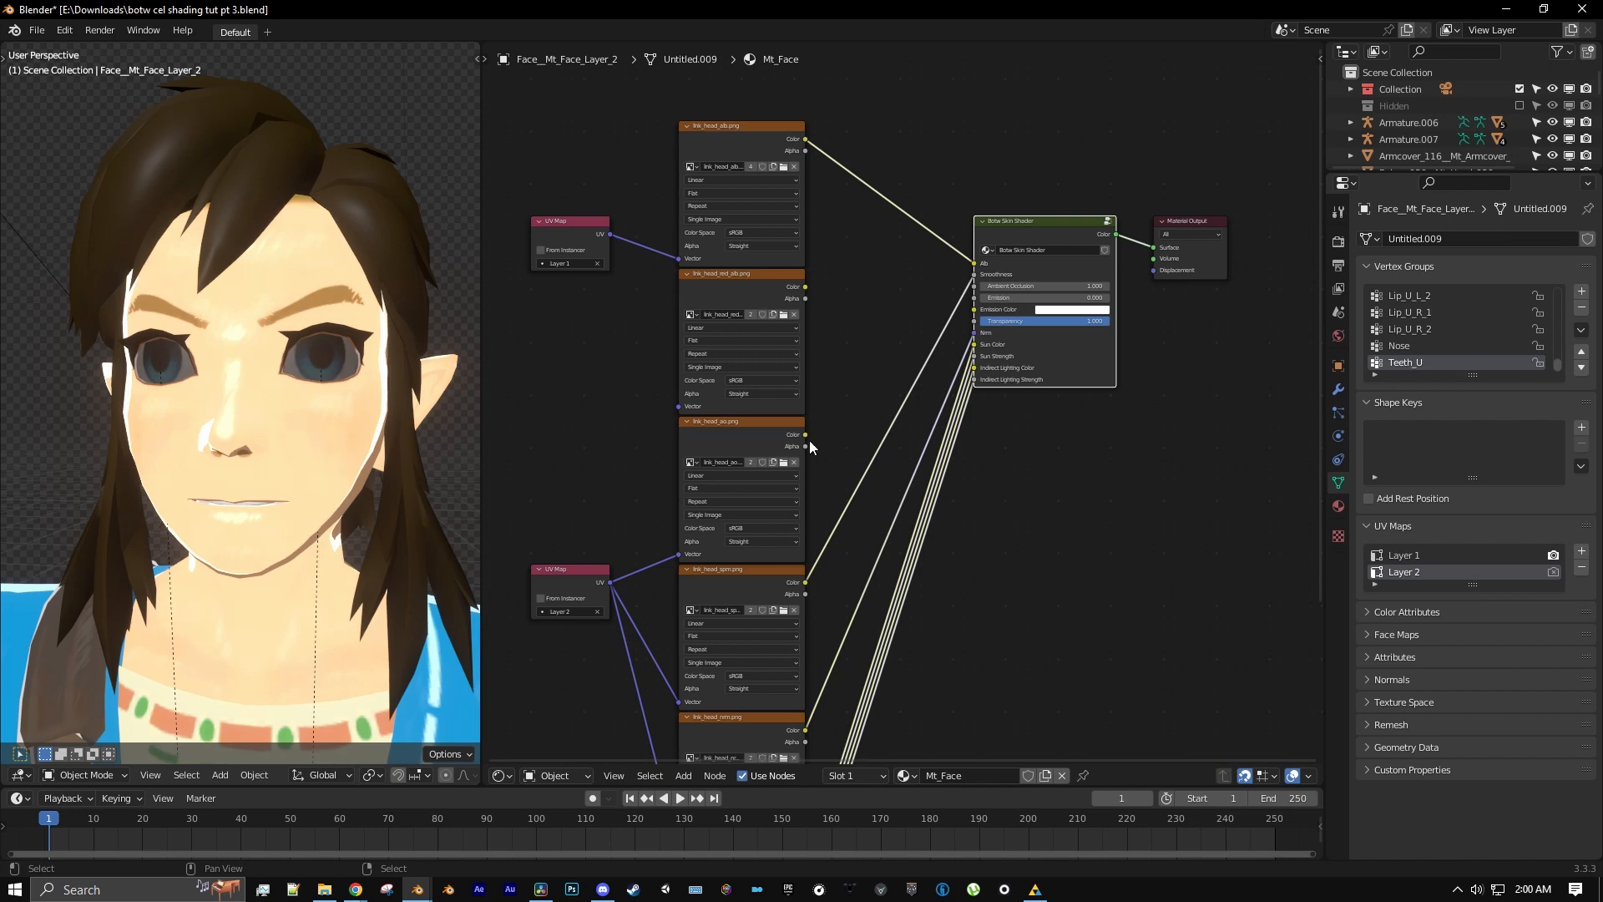
left_click(779, 434, "ctrl+shift")
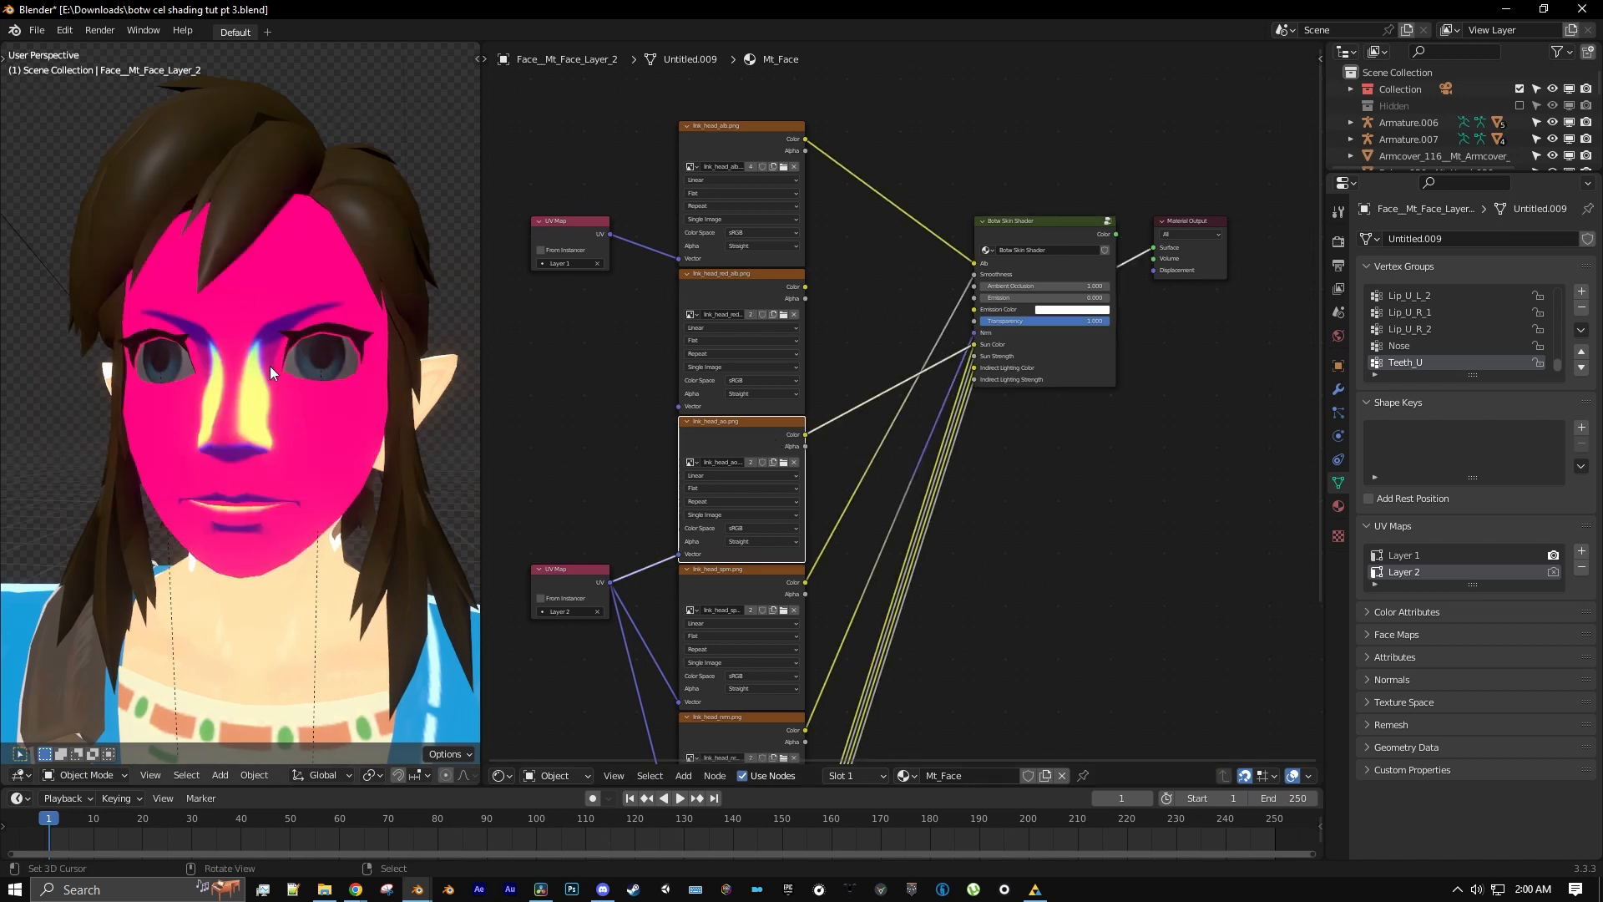
middle_click_drag(269, 377, 272, 326)
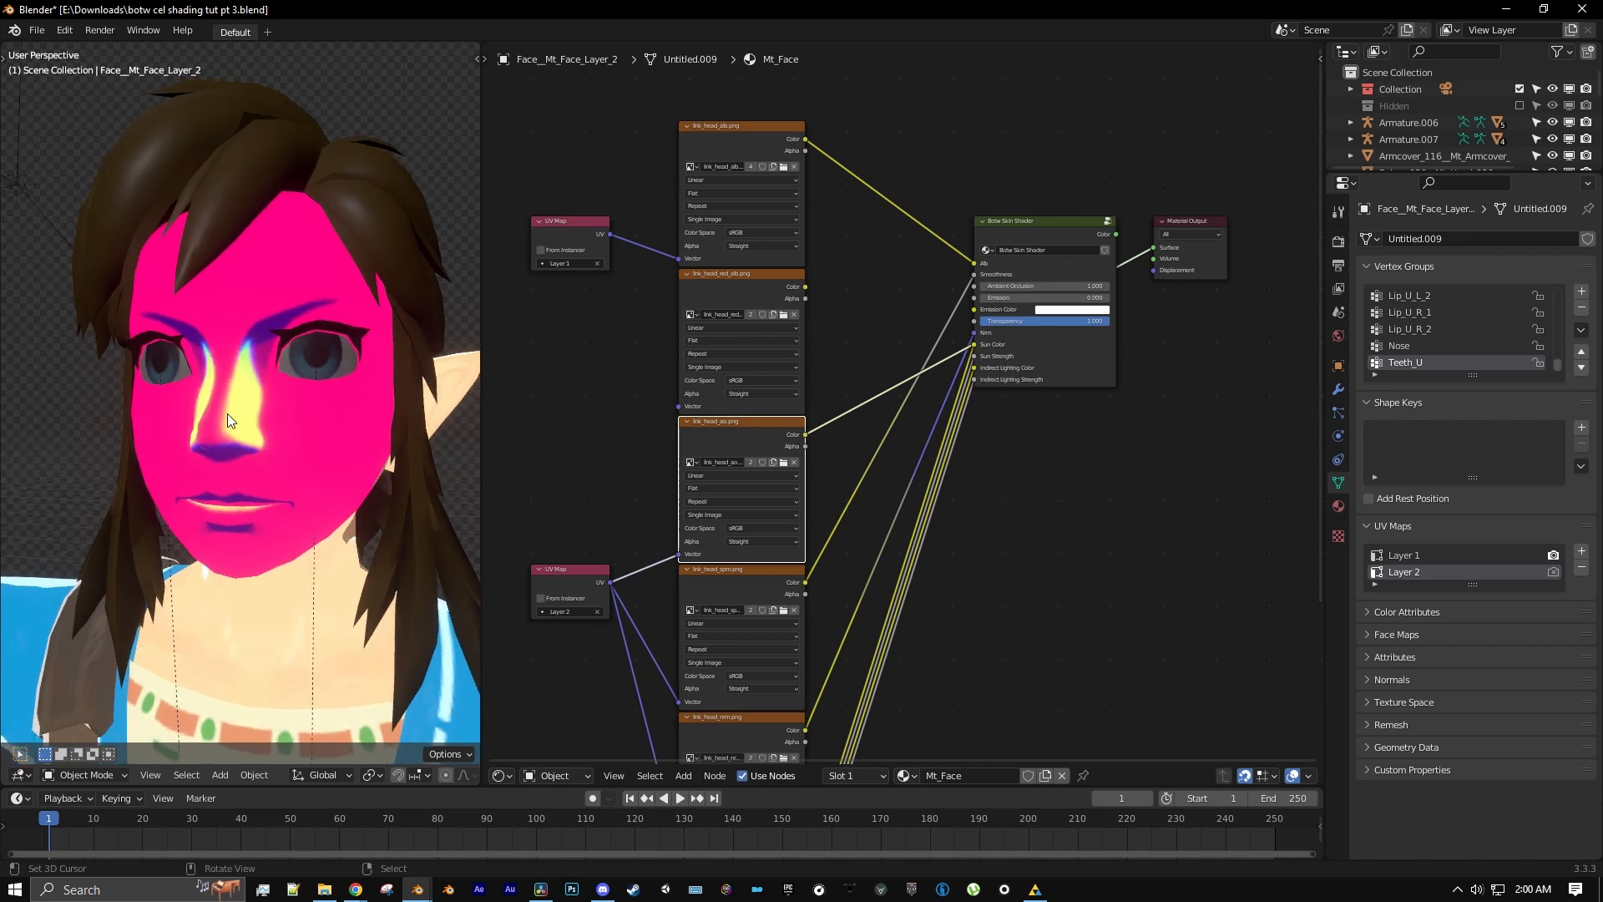
- Add a Separate XYZ node and connect the link_head_ao.png color to its Vector input
left_click(684, 775)
mouse_move(739, 636)
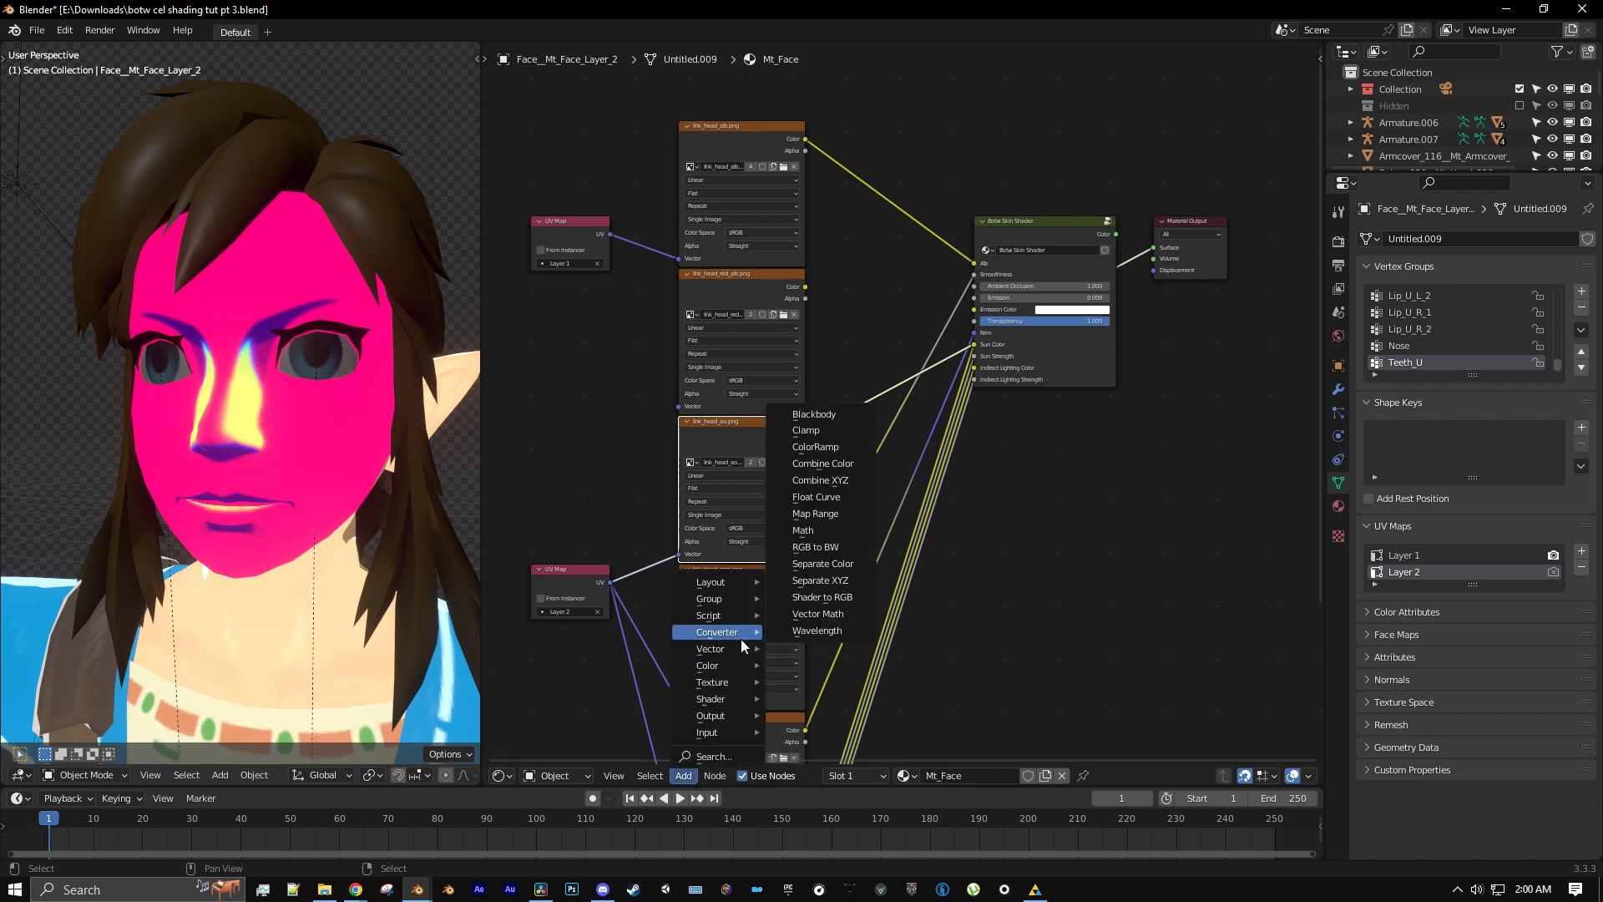
left_click(820, 579)
left_click(839, 262)
scroll(793, 409, "up", 2)
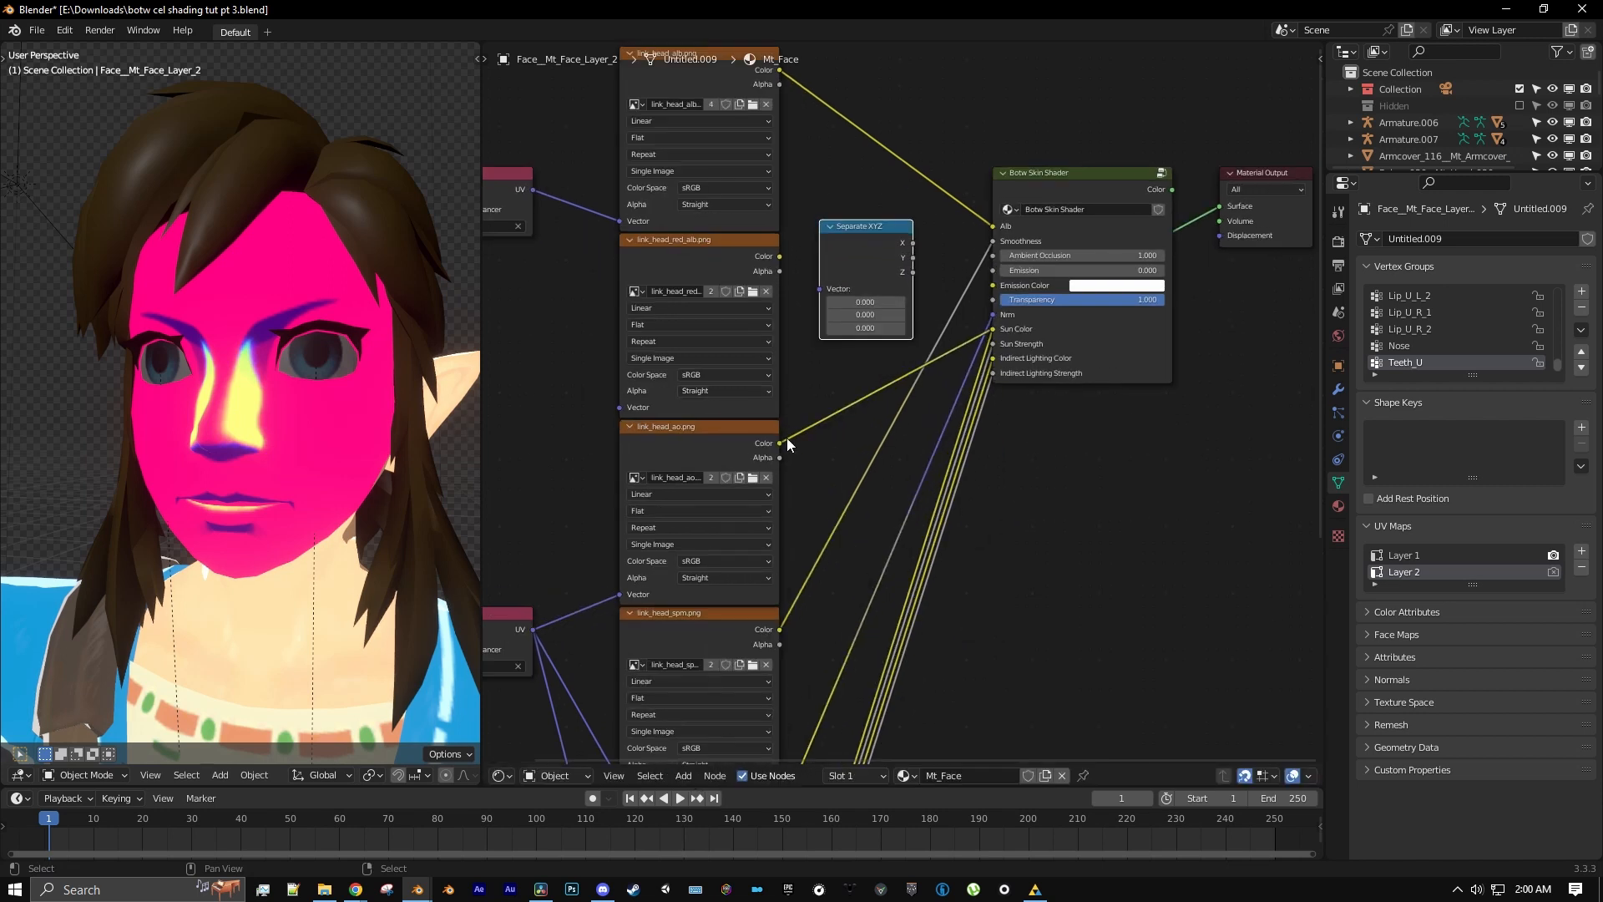
left_click_drag(780, 443, 870, 283)
- Preview the Separate XYZ X channel and connect it to the Ambient Occlusion input of Botw Skin Shader
middle_click_drag(896, 286, 796, 331)
scroll(793, 355, "up", 2)
left_click(763, 330, "ctrl+shift")
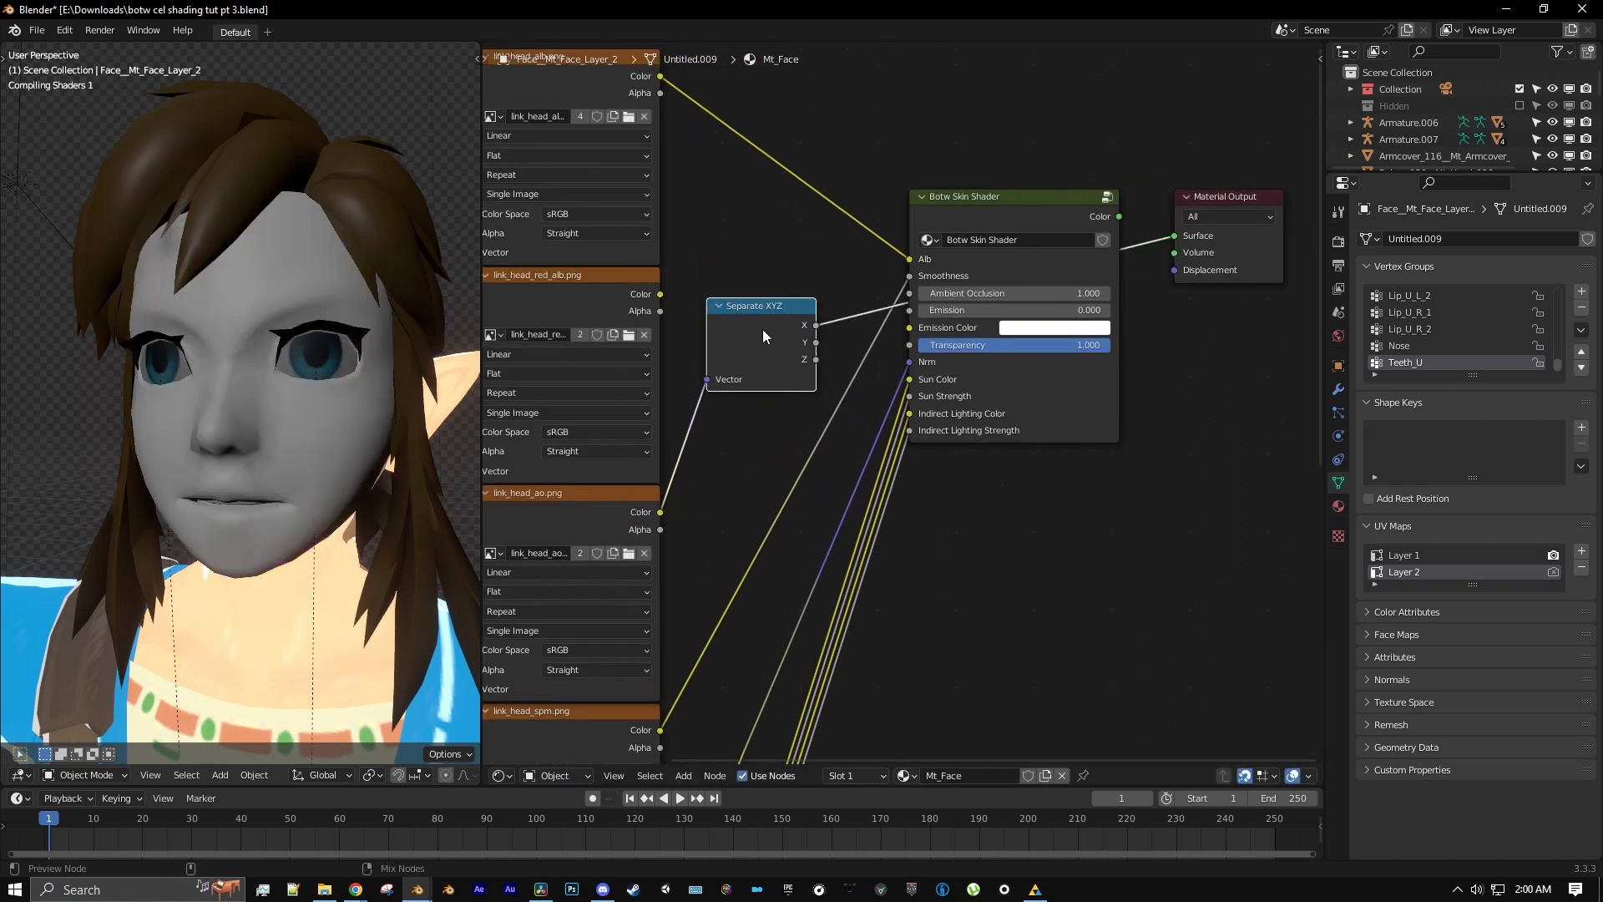
left_click_drag(816, 327, 908, 294)
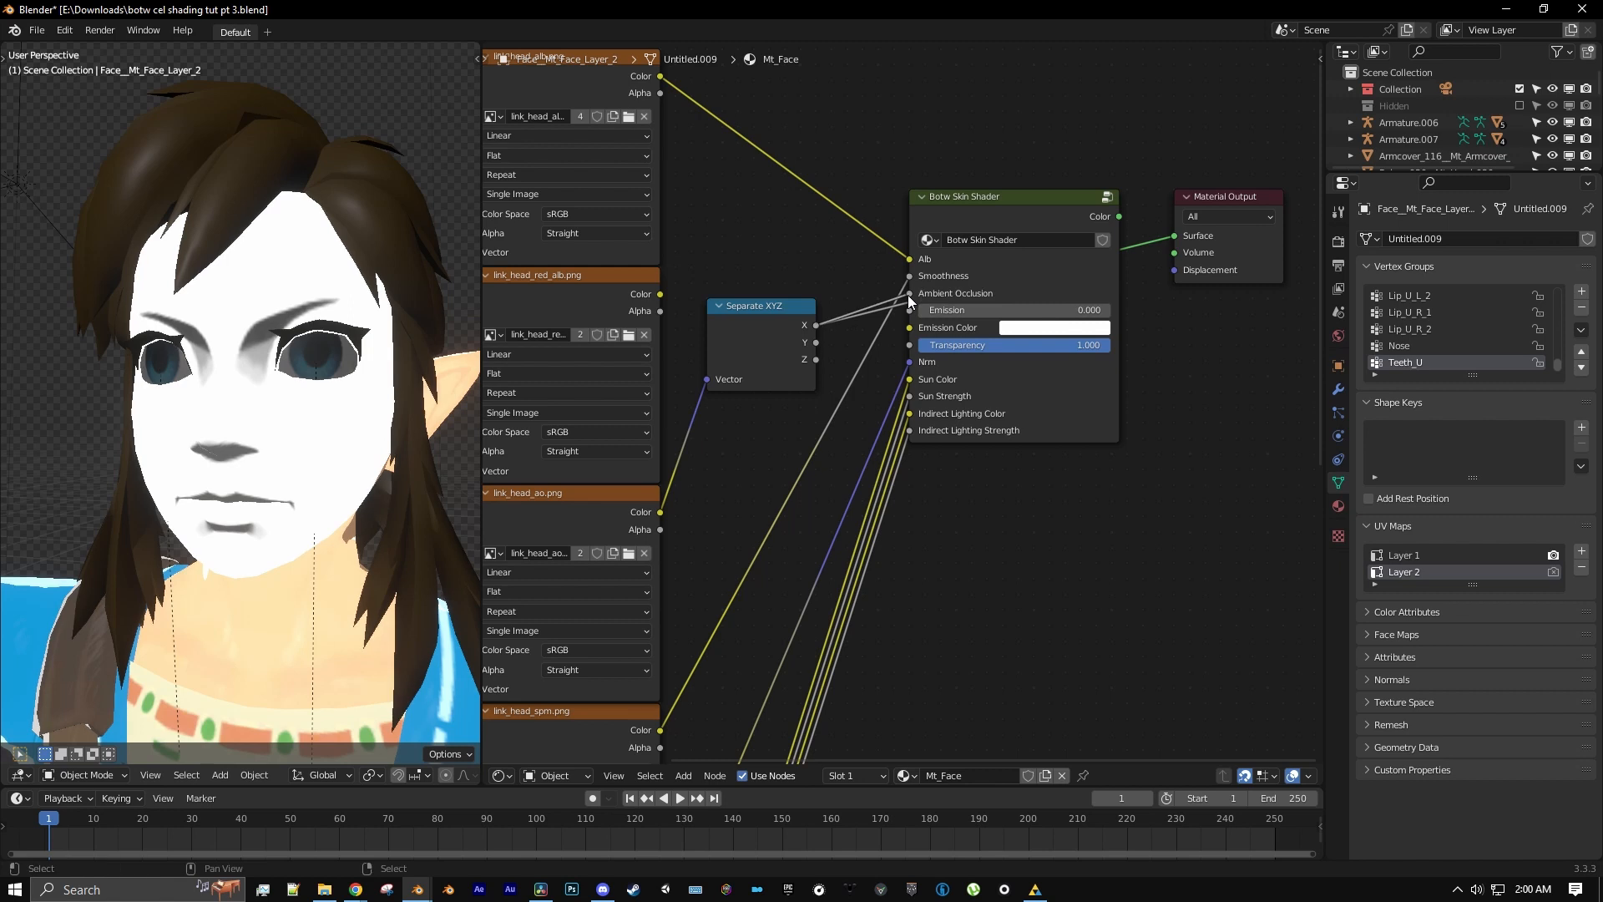
- Reconnect Botw Skin Shader to the Material Output and inspect the ambient occlusion shading on the face
left_click(1034, 213, "ctrl+shift")
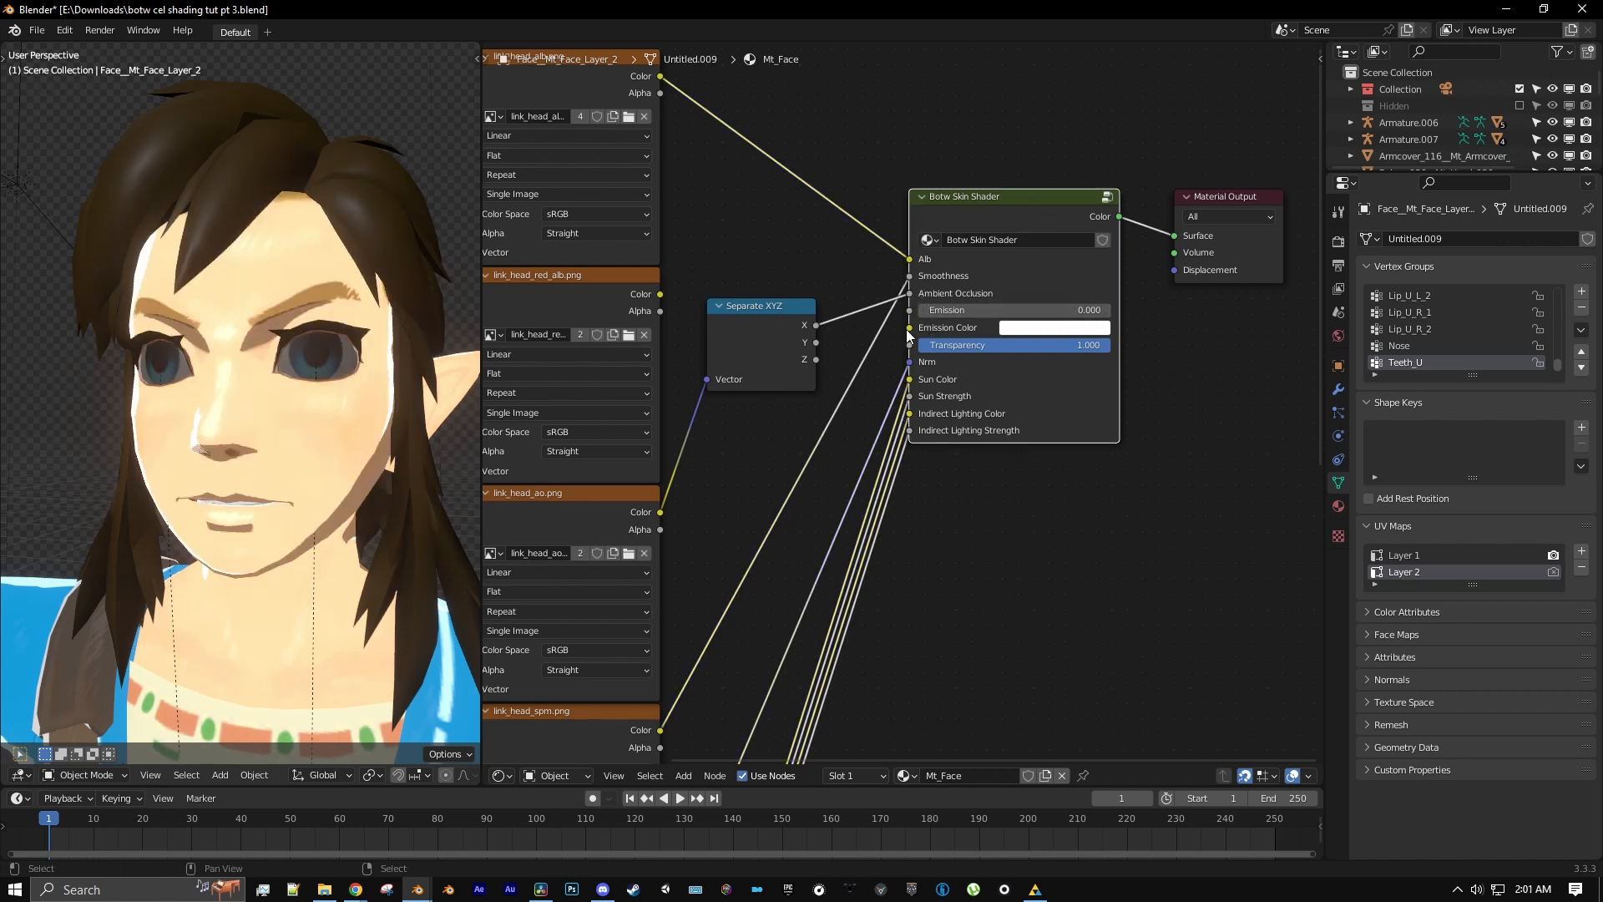
middle_click_drag(262, 498, 307, 465)
scroll(262, 498, "up", 1)
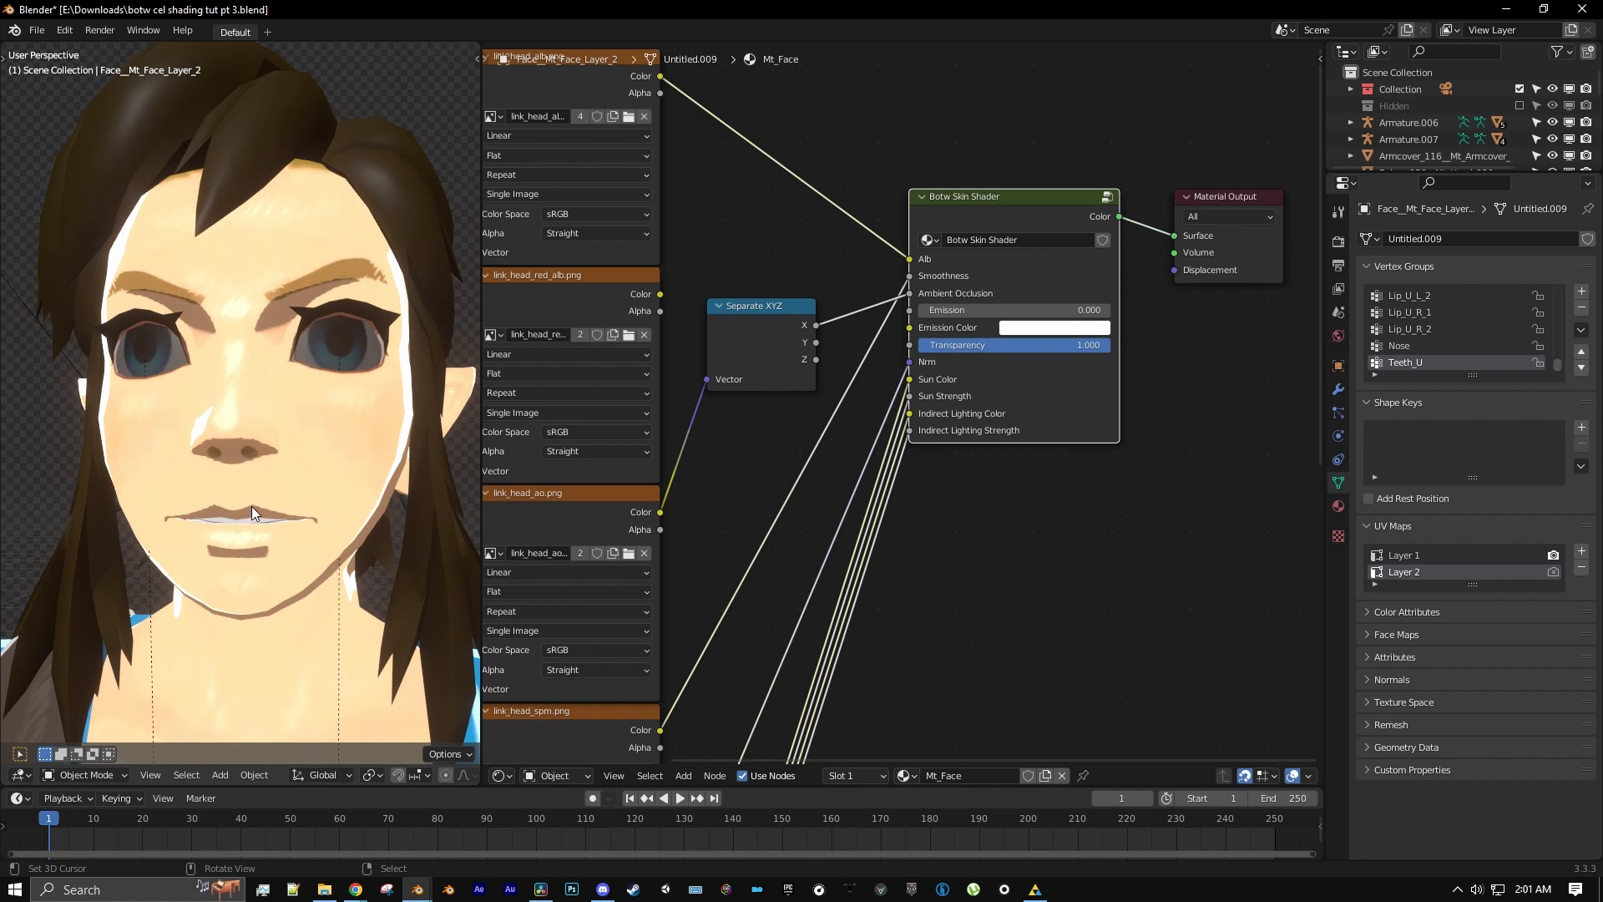
scroll(292, 311, "down", 2)
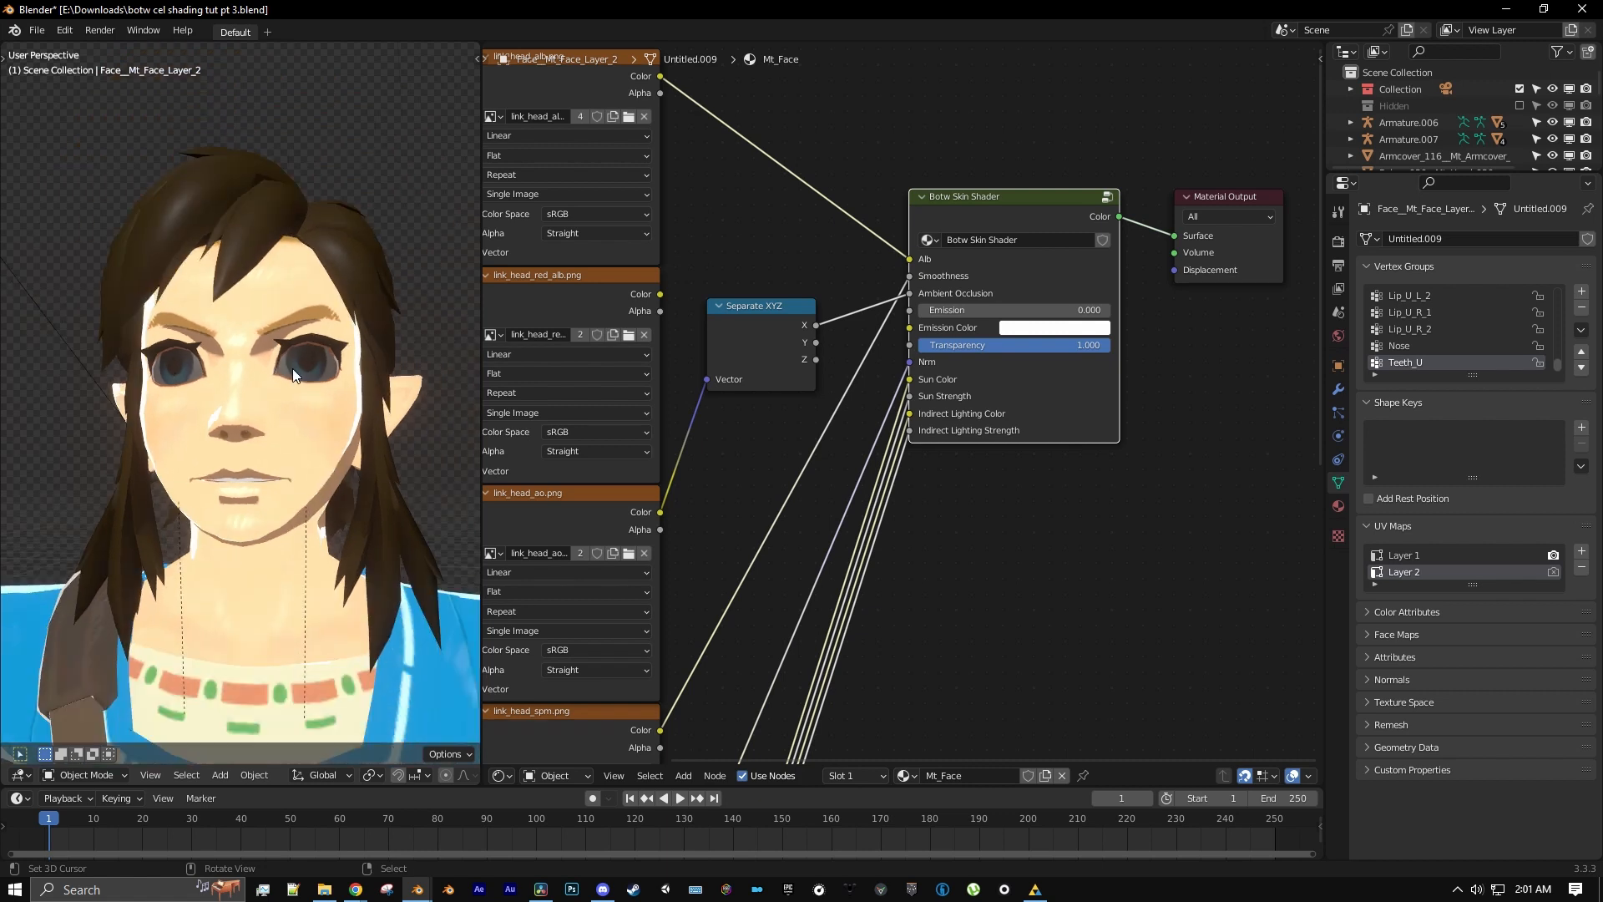
- Select the neck skin mesh and replace its Botw Clothing Shader group with Botw Skin Shader
right_click(264, 589)
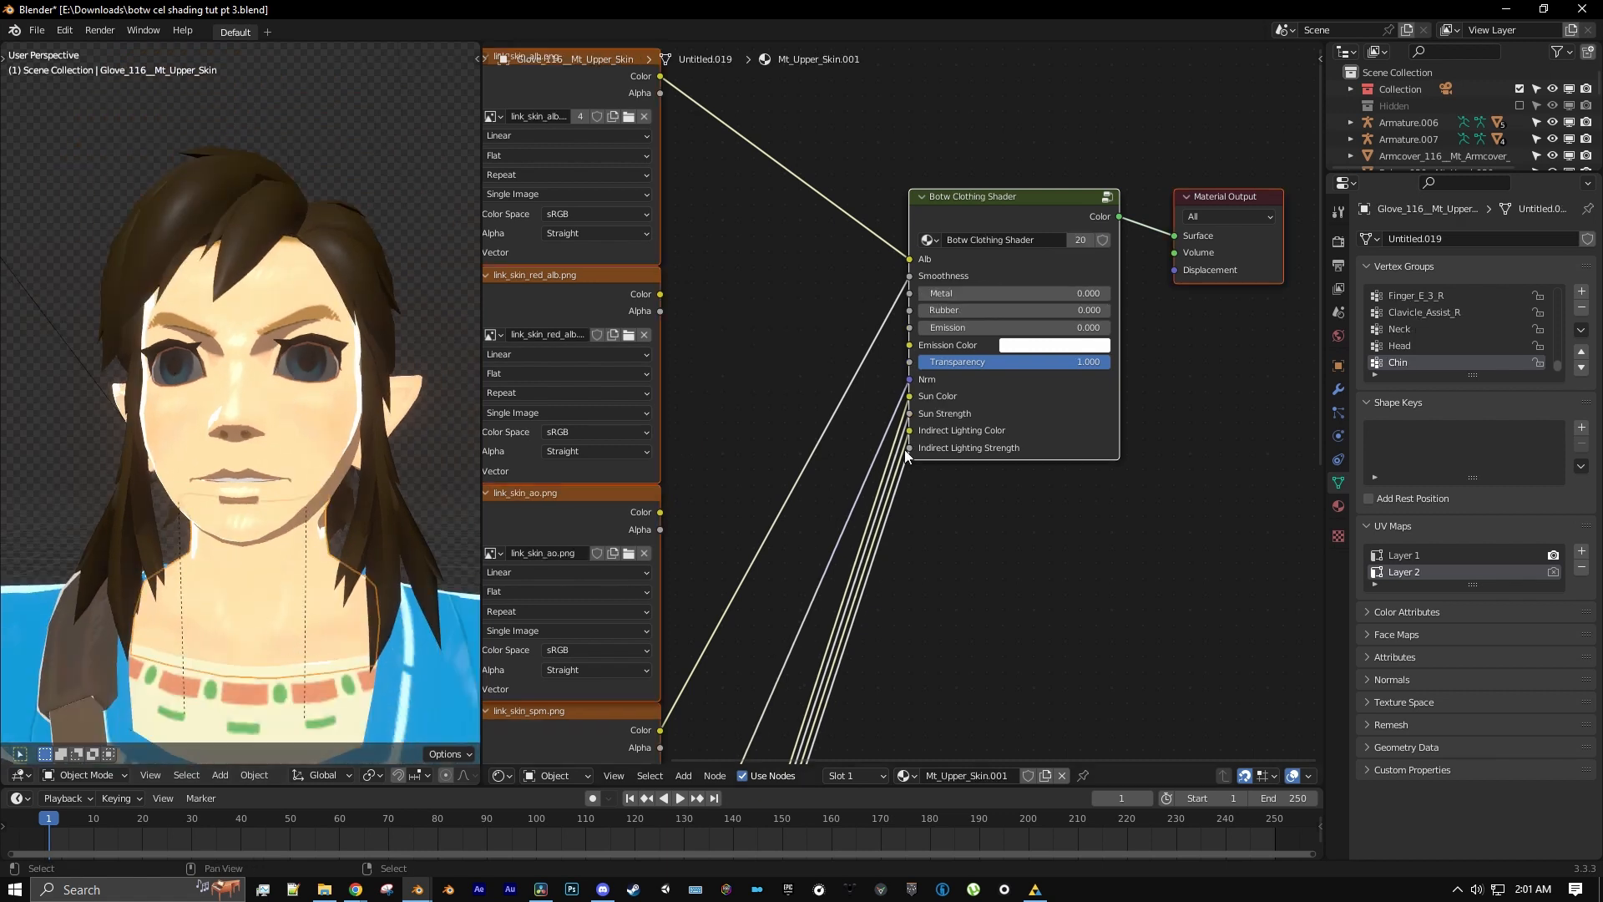
scroll(904, 449, "down", 1)
middle_click_drag(697, 503, 688, 469)
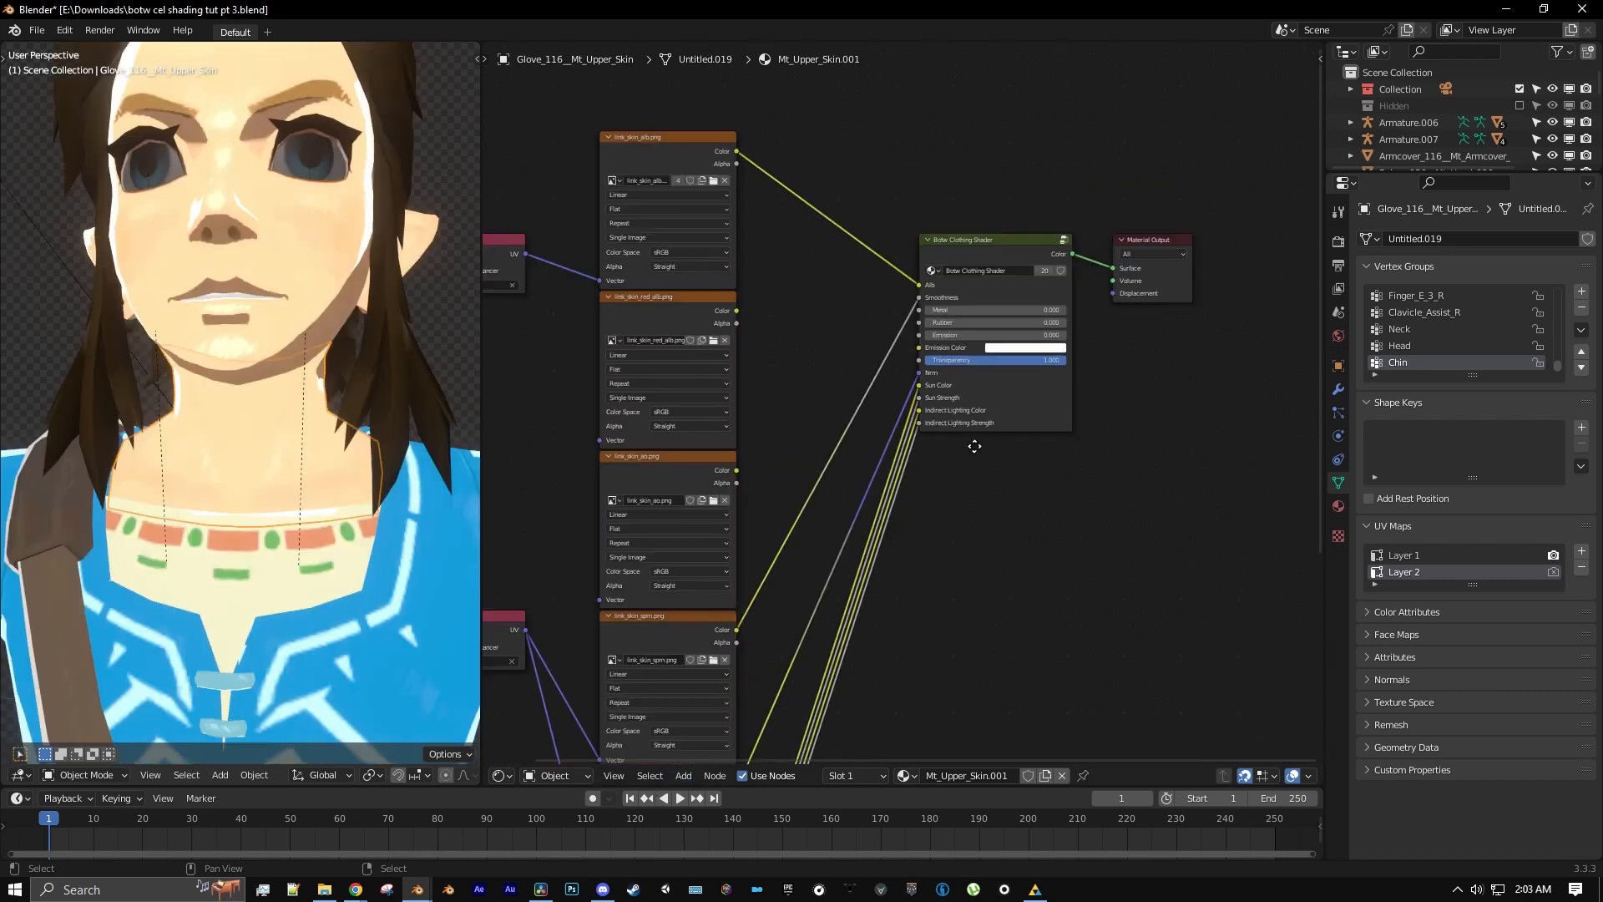
scroll(973, 444, "up", 4)
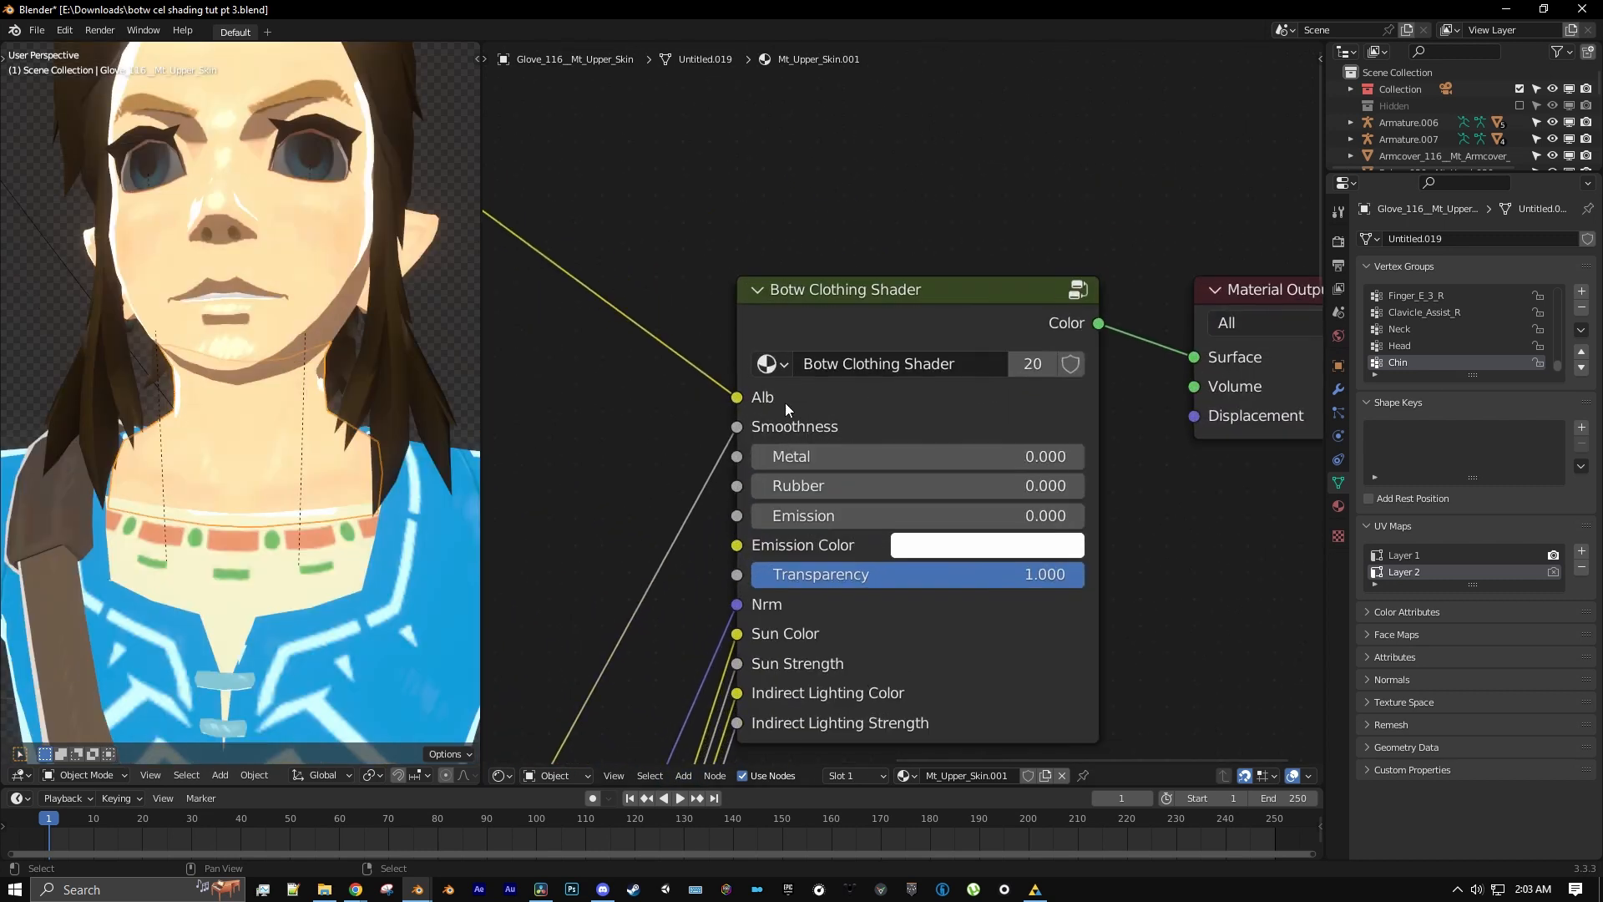
middle_click_drag(787, 409, 778, 368)
left_click(763, 323)
left_click(827, 384)
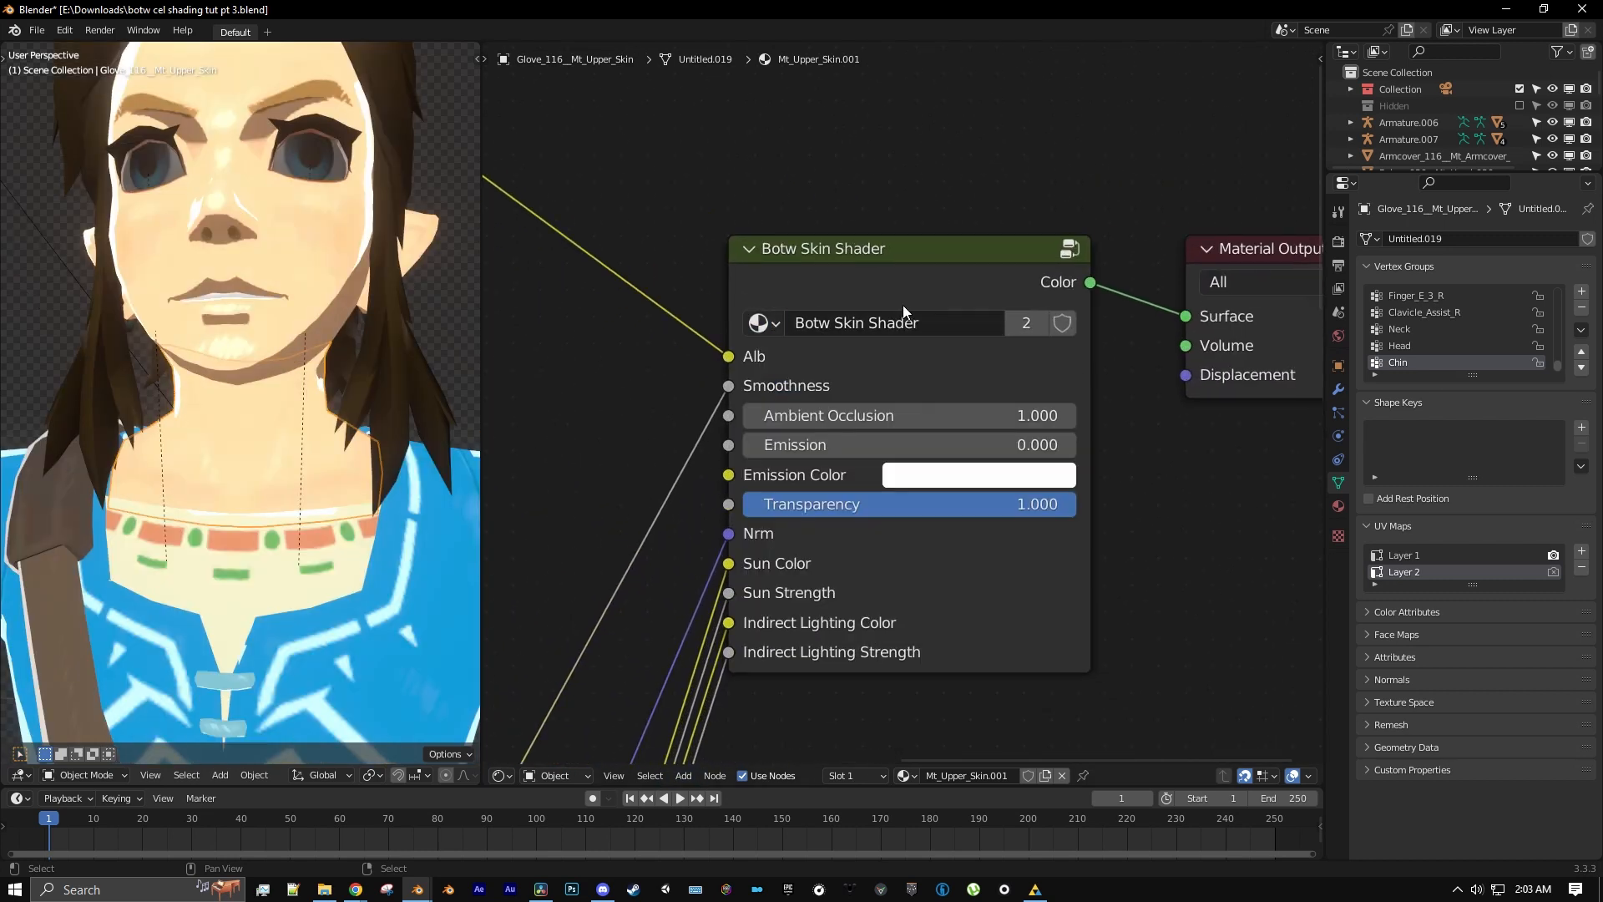
- Preview the link_skin_ao.png texture on the neck skin
scroll(798, 334, "down", 10)
middle_click_drag(716, 490, 967, 301)
middle_click_drag(882, 380, 866, 393)
scroll(862, 386, "up", 1)
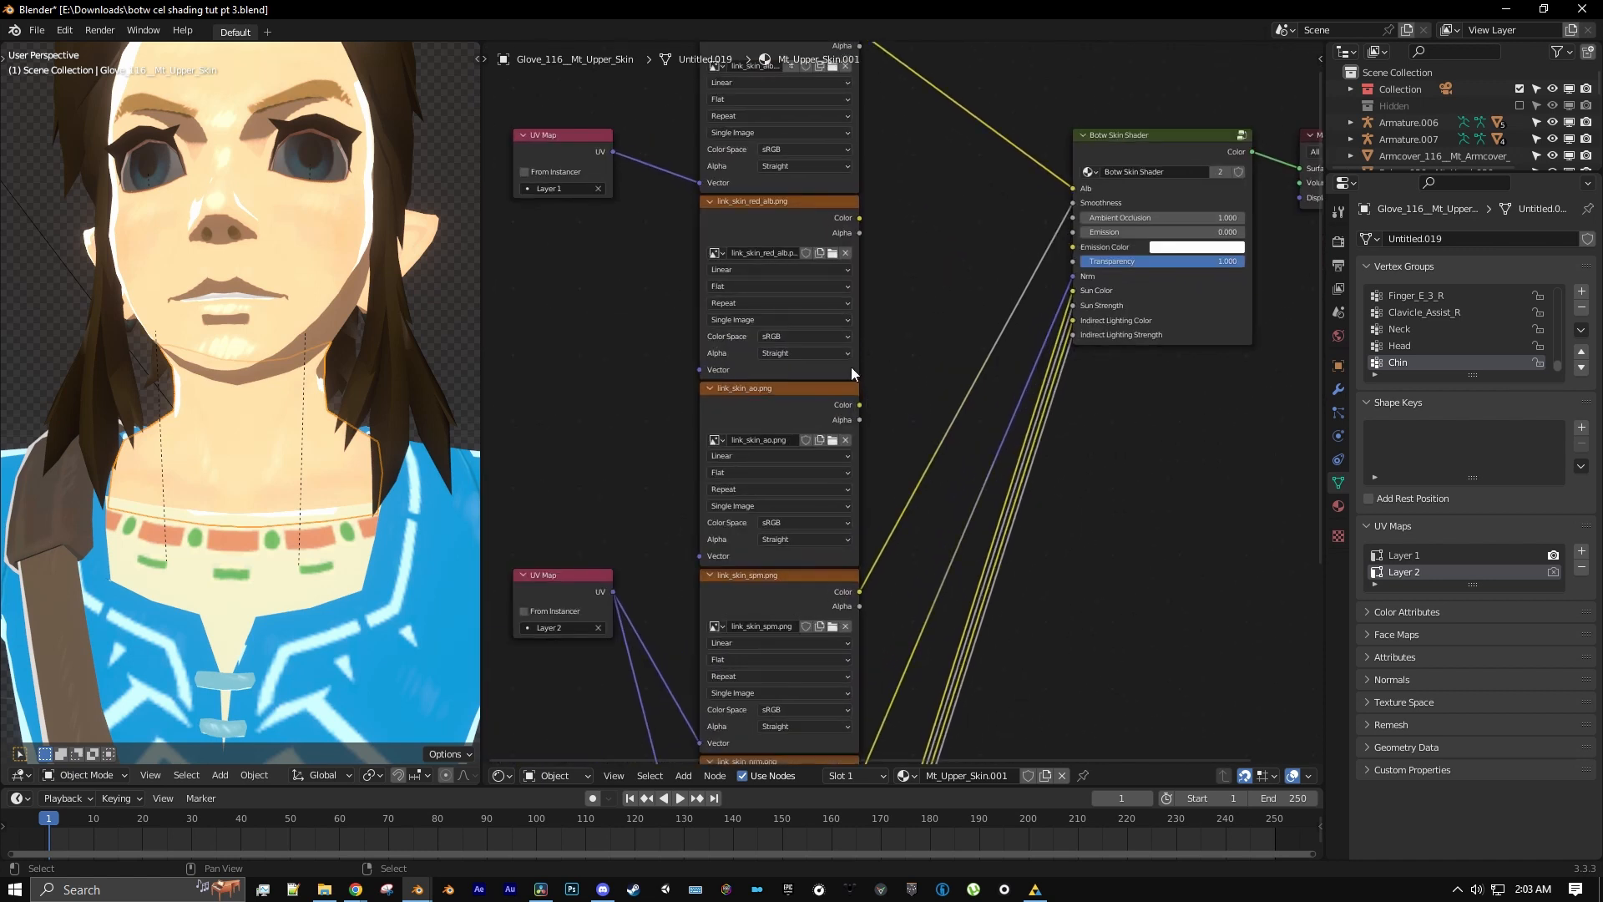
left_click(799, 401, "ctrl+shift")
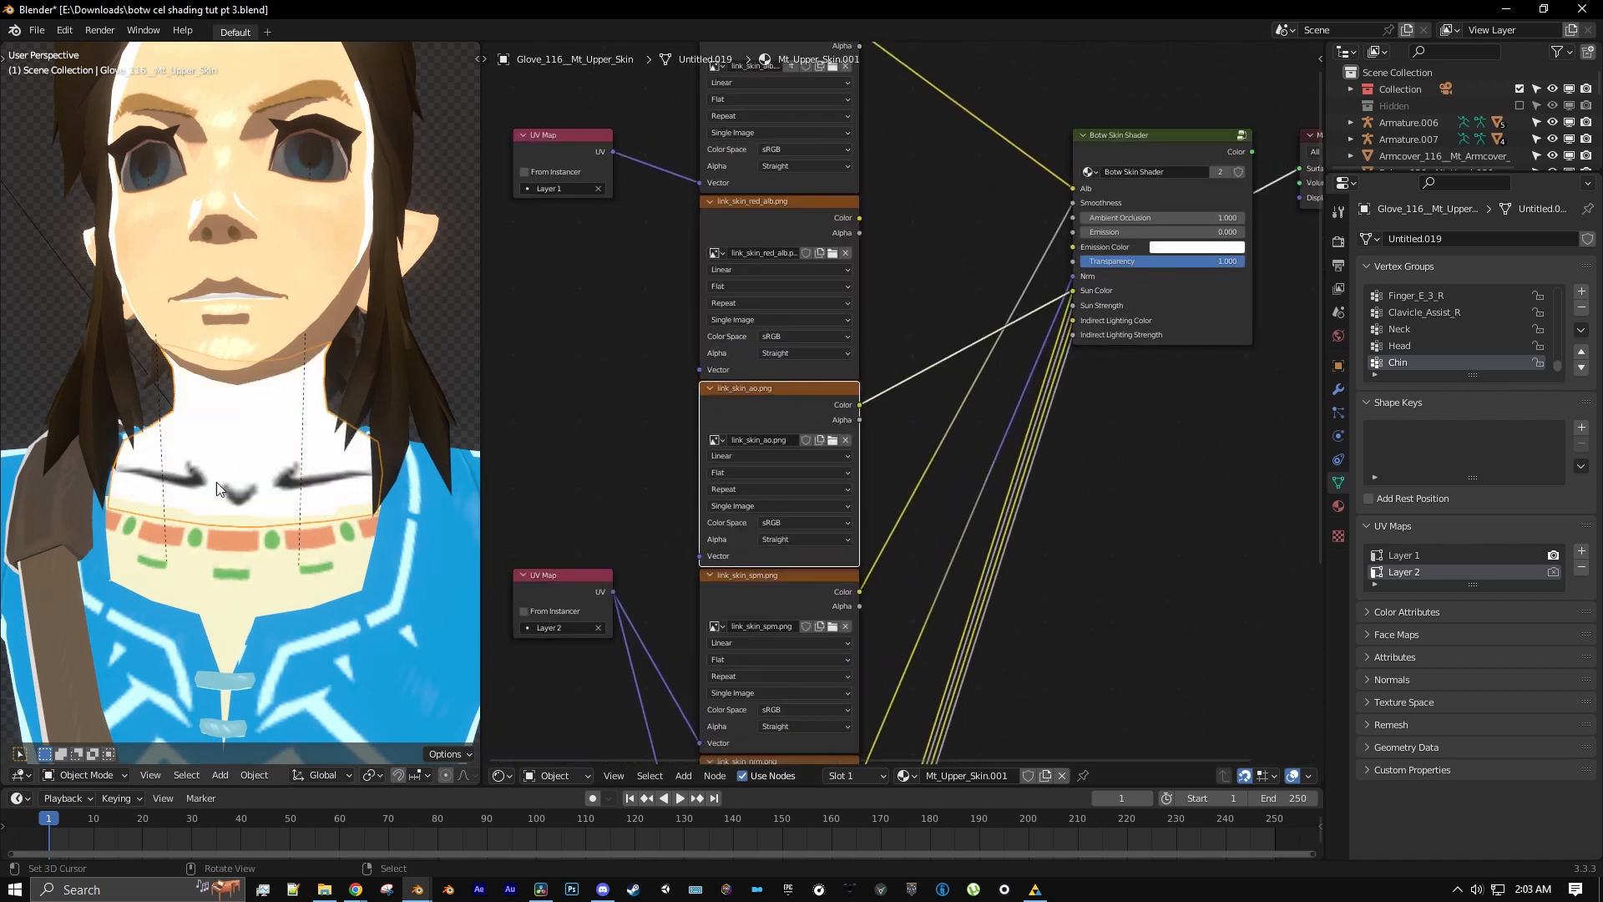
- Reconnect Botw Skin Shader to the Material Output and link the link_skin_ao.png color to its Ambient Occlusion input on the neck skin
middle_click_drag(994, 336, 905, 429)
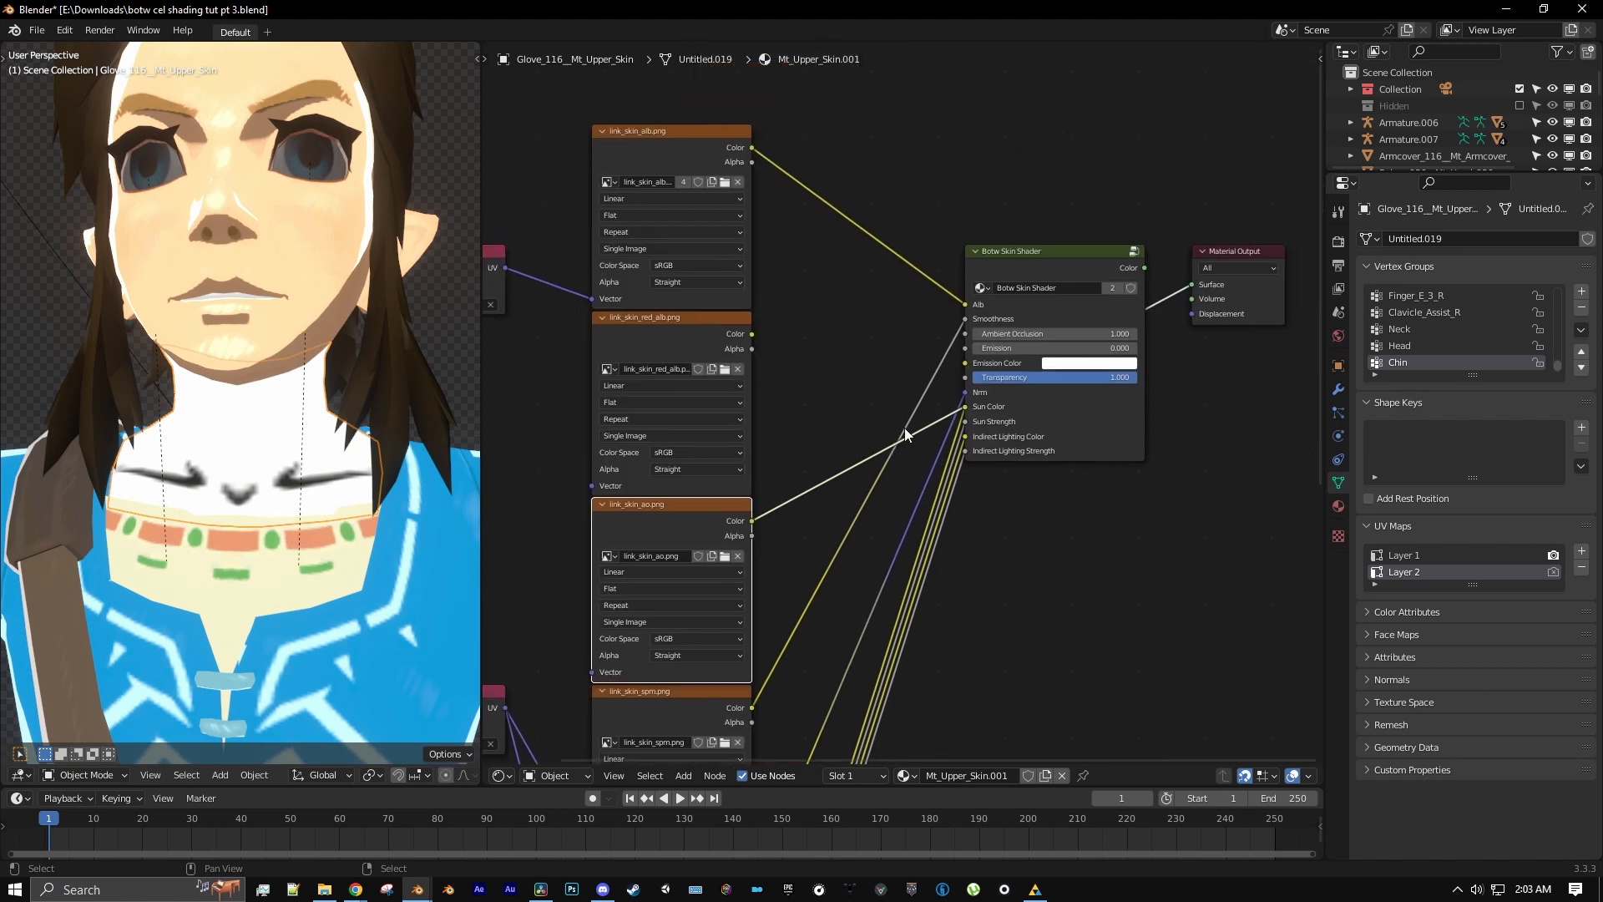
left_click(1034, 252, "ctrl+shift")
scroll(1034, 252, "up", 1)
left_click_drag(711, 551, 817, 521)
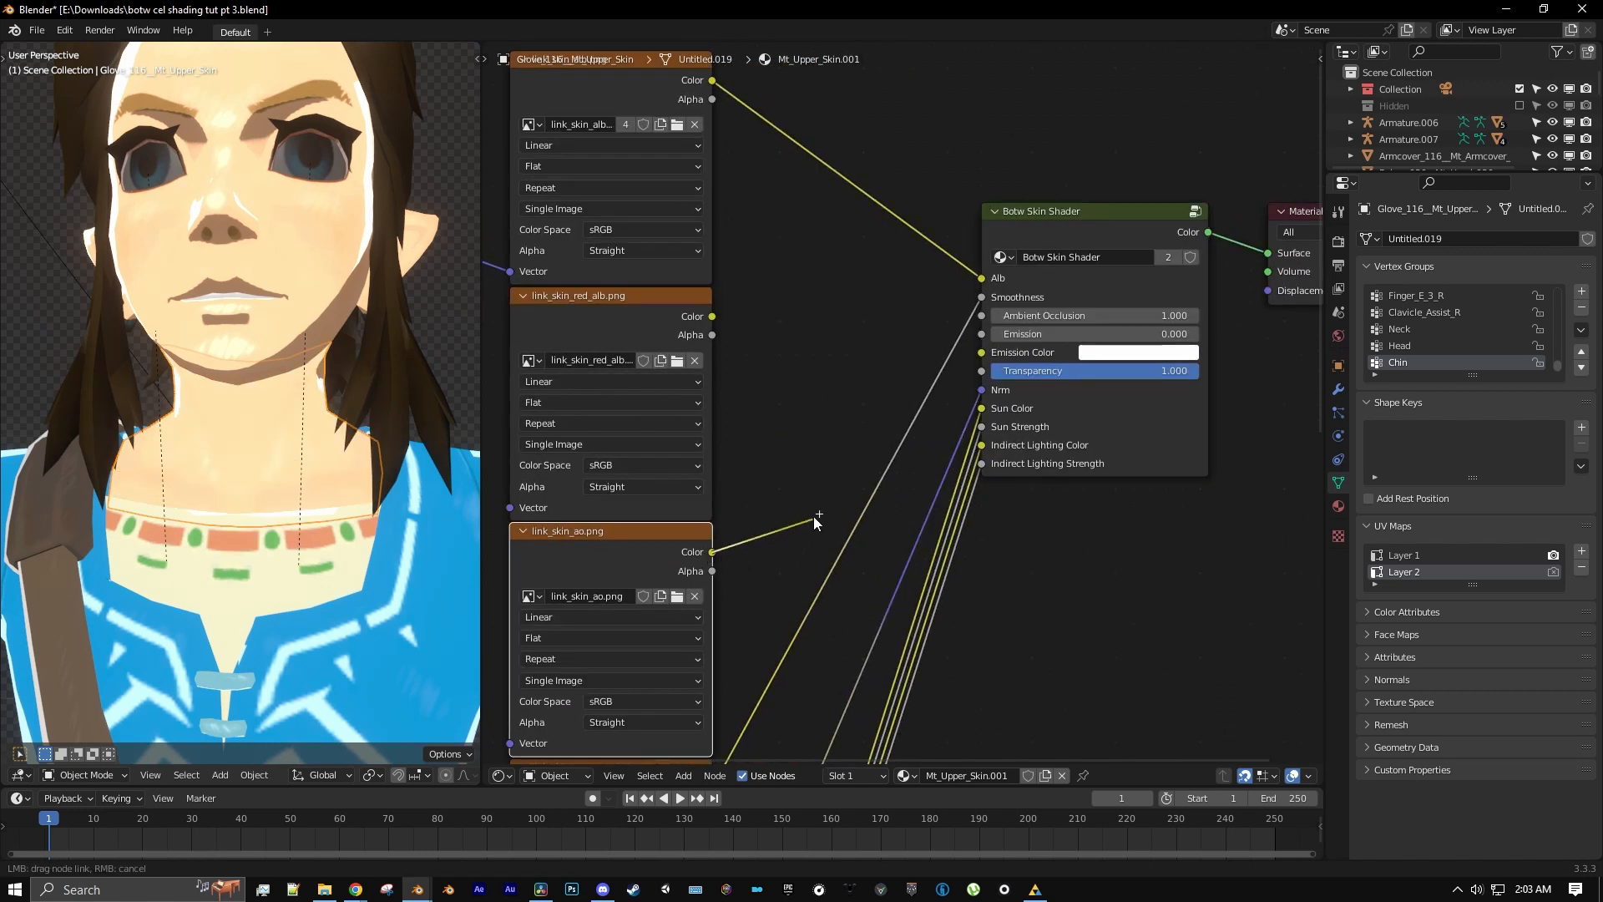
left_click_drag(958, 338, 984, 317)
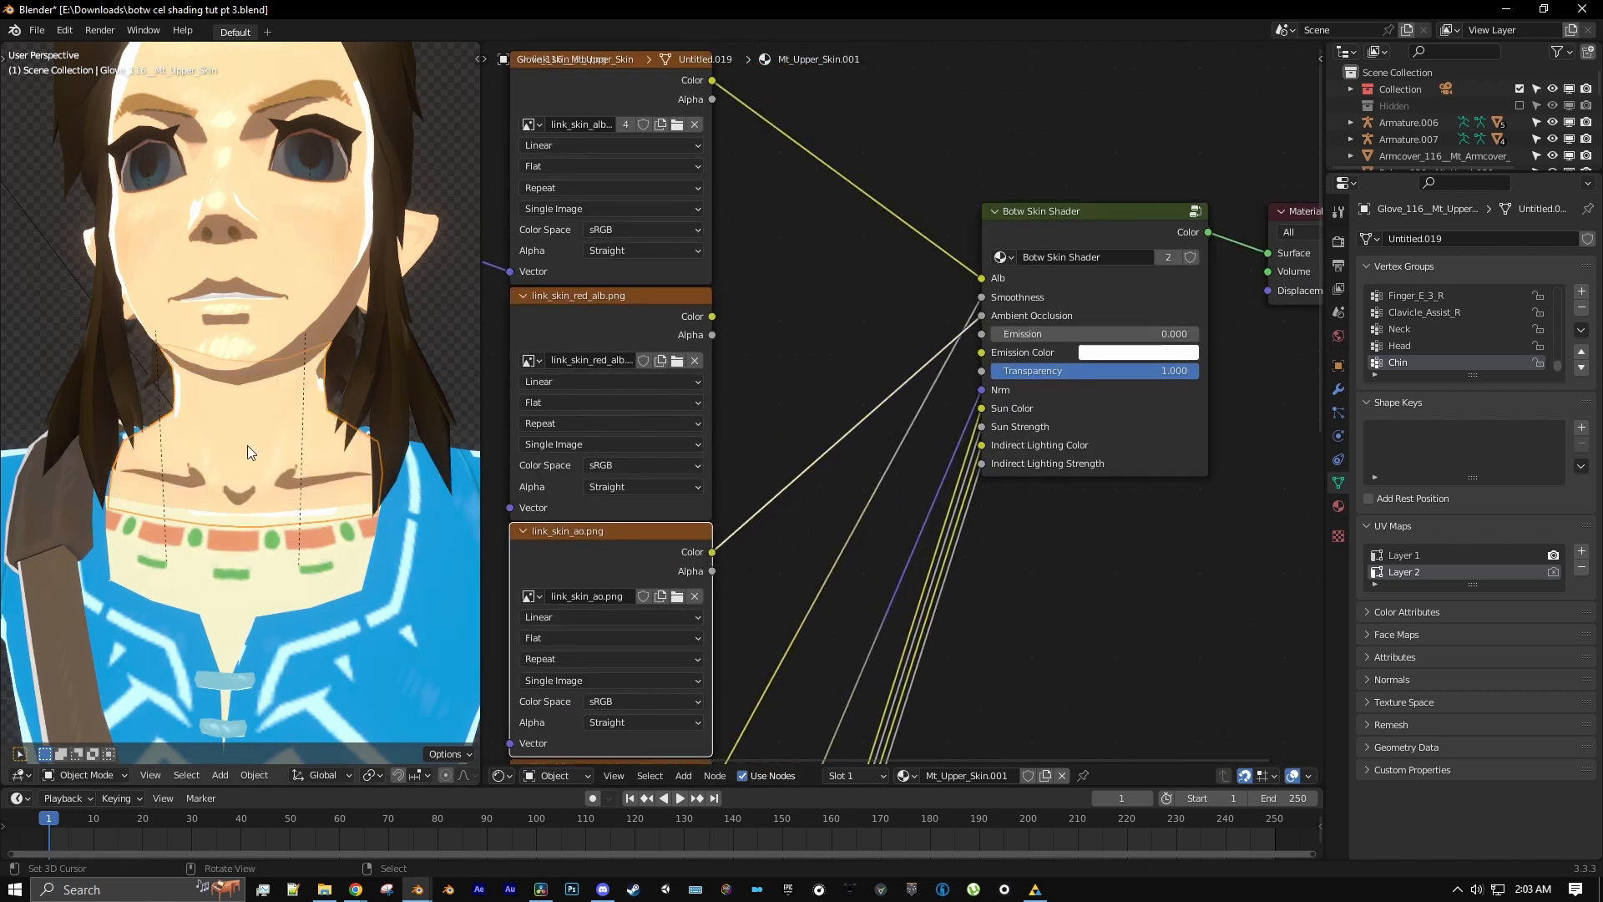
mouse_move(247, 444)
middle_mouse_down()
mouse_move(278, 502)
mouse_move(299, 454)
middle_mouse_up()
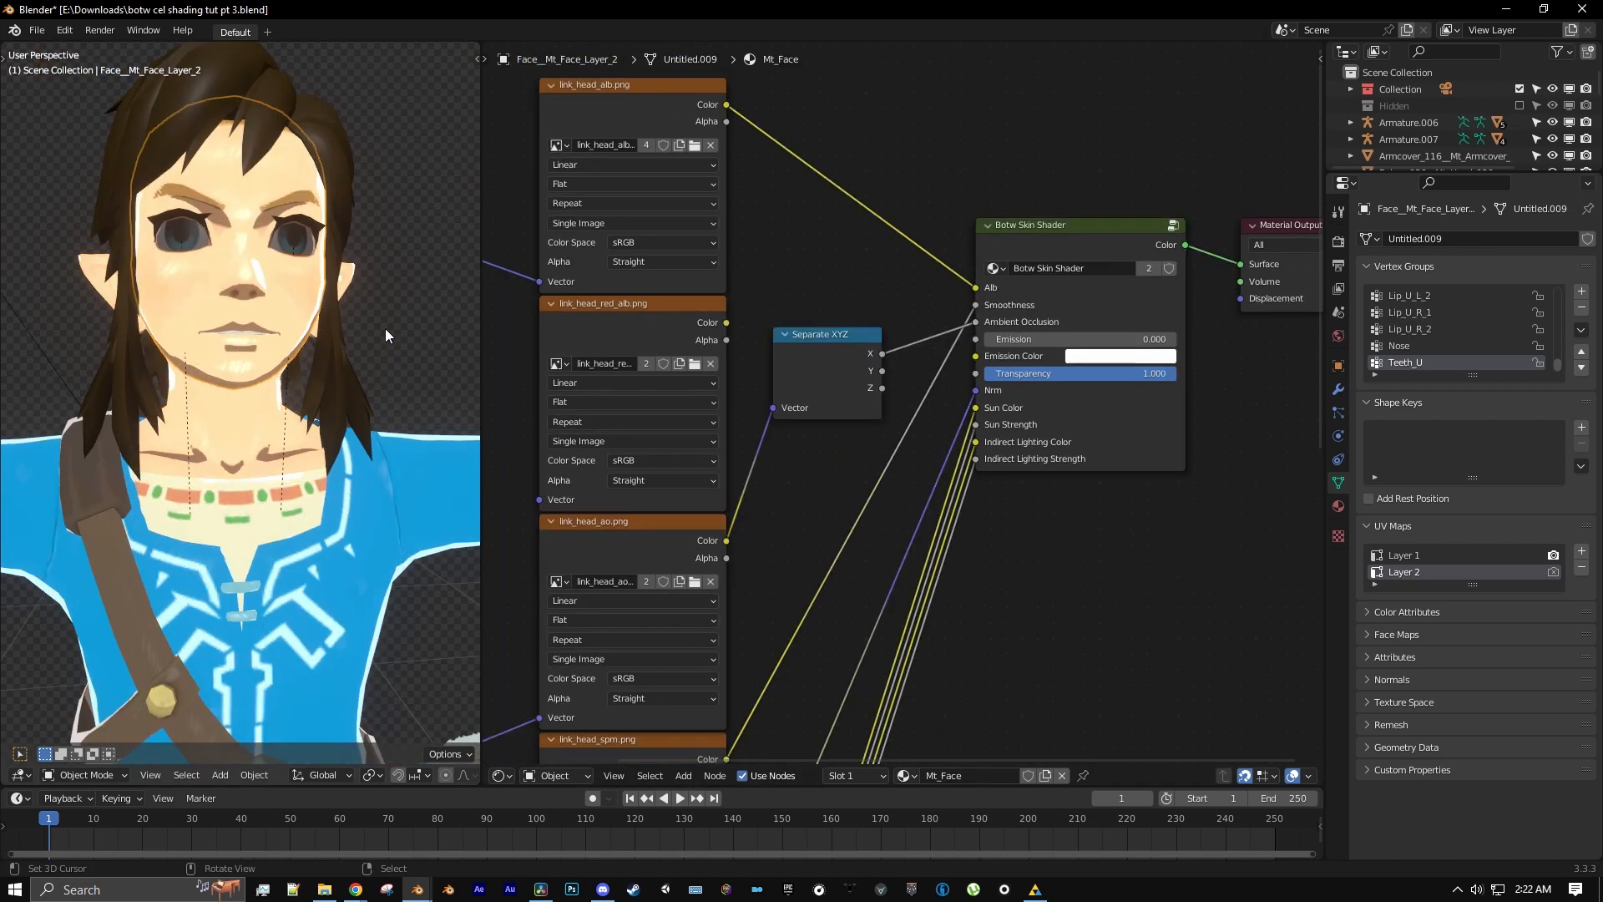
- Open the Botw Skin Shader node group from the face material and locate its Ambient Occlusion frame
left_click(1173, 226)
scroll(832, 392, "down", 5)
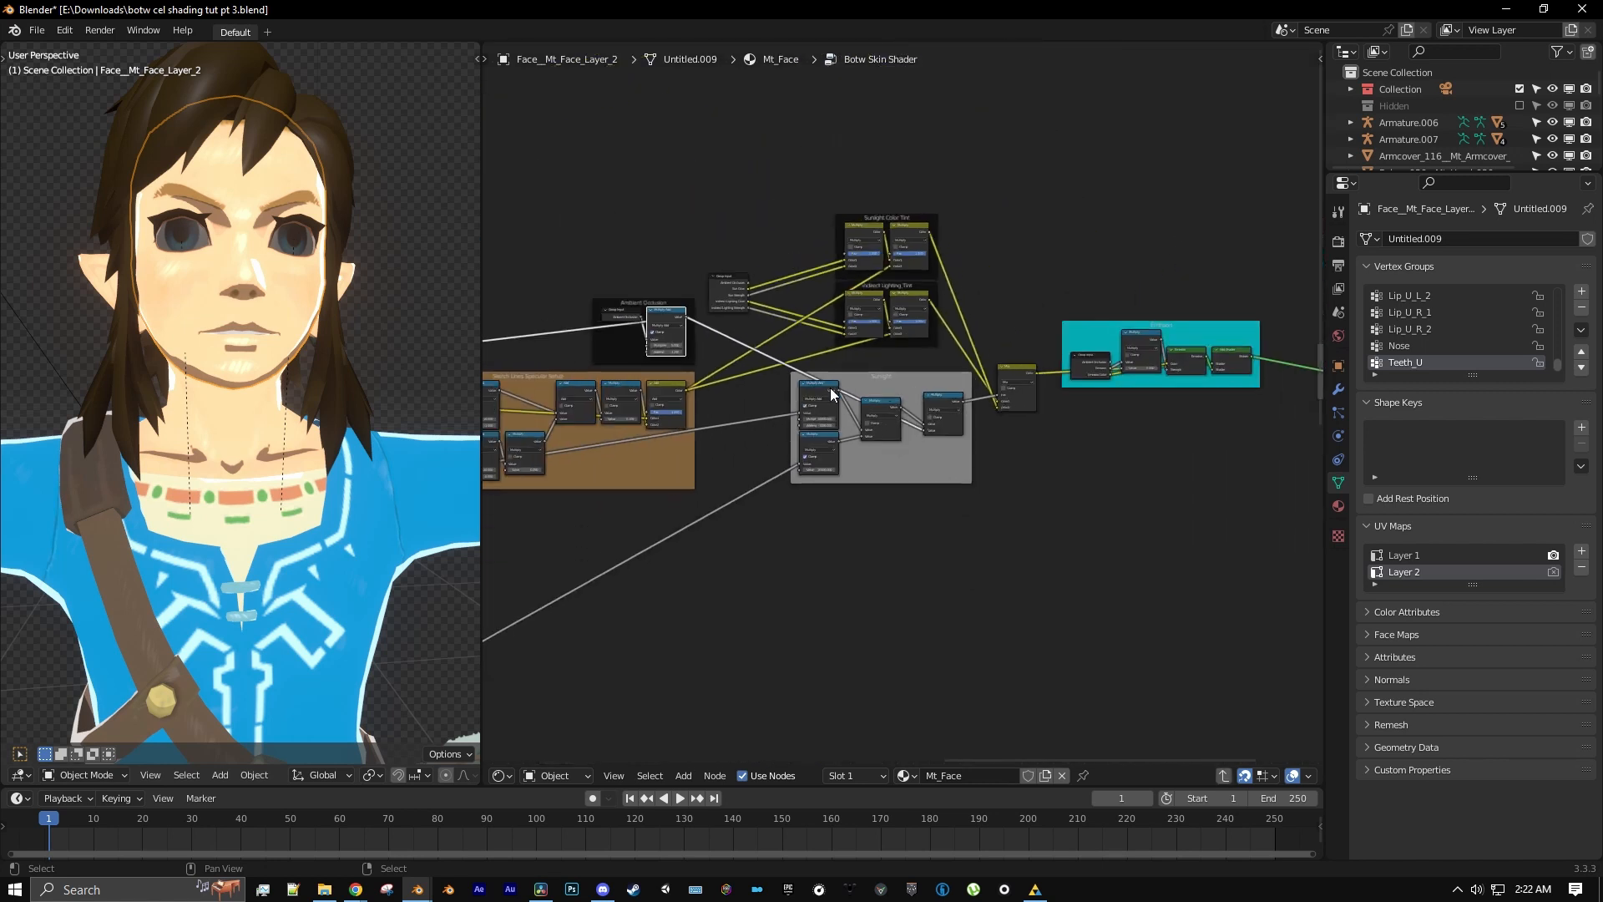
scroll(831, 389, "down", 4)
middle_click_drag(501, 383, 826, 388)
scroll(910, 393, "up", 9)
middle_click_drag(1127, 355, 950, 445)
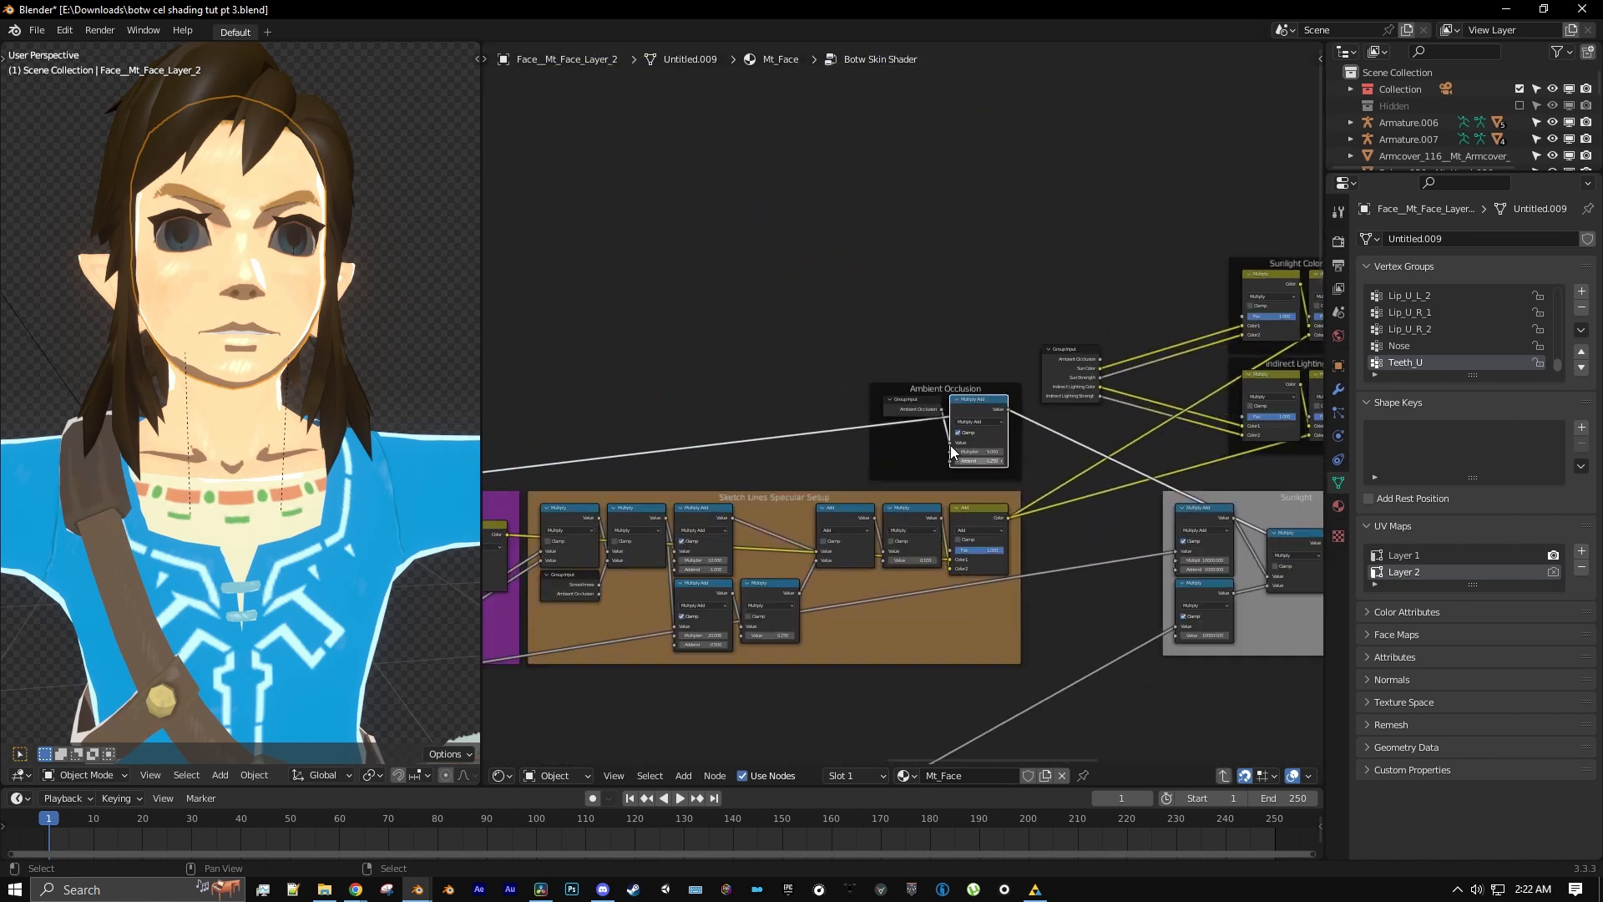
scroll(952, 442, "up", 4)
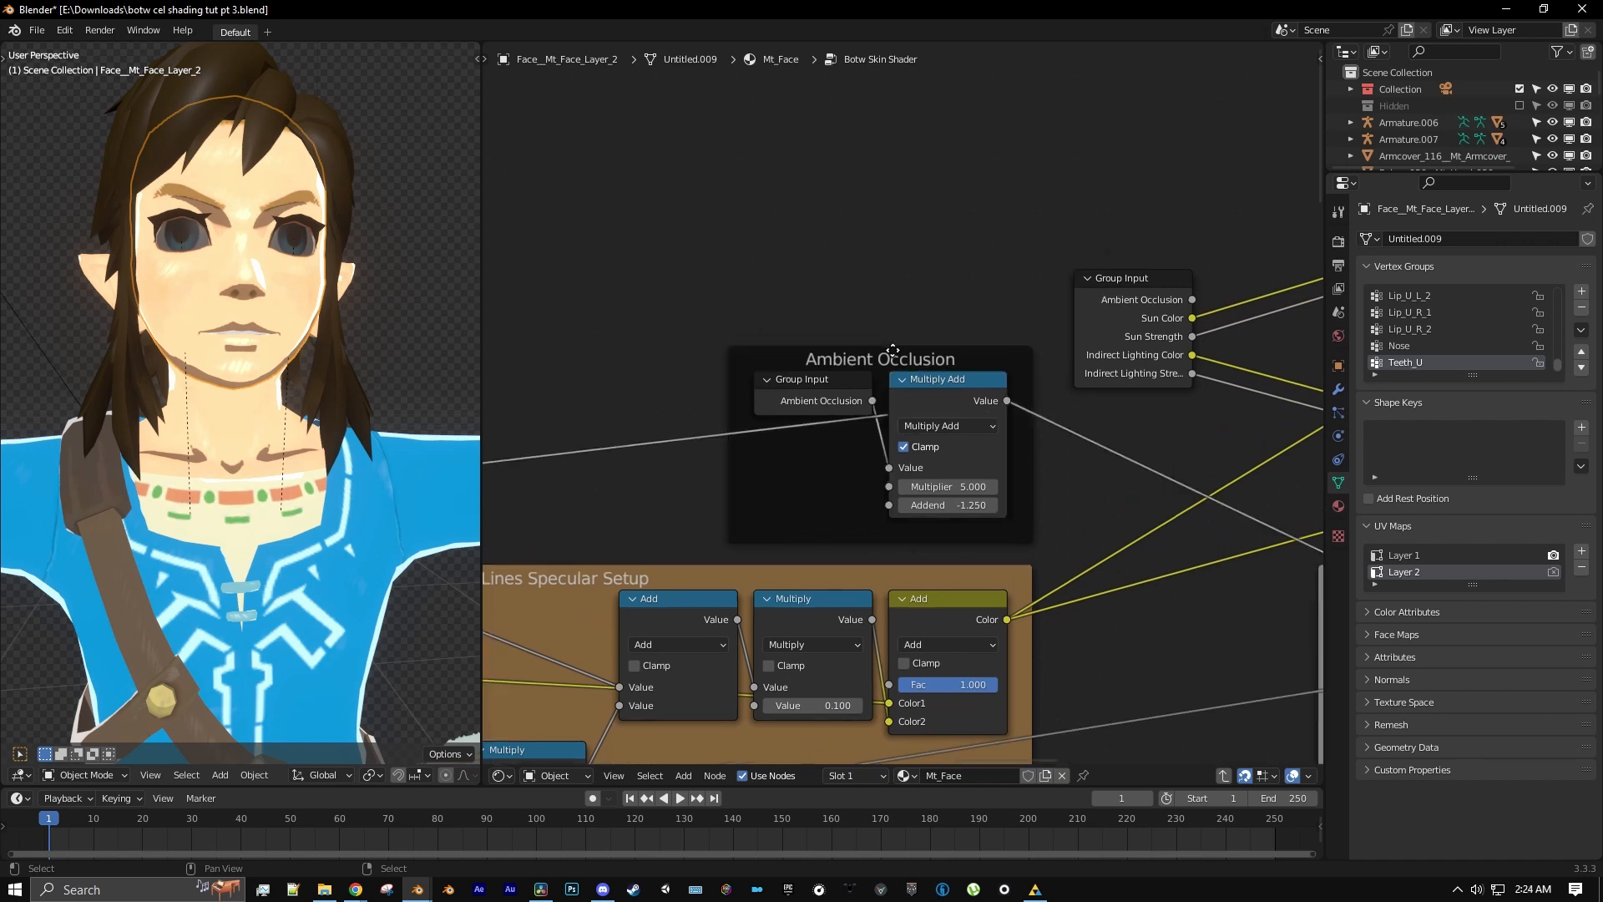
- Move the Ambient Occlusion frame to the start of the node chain, above and to the left of the Base World Light frame
left_click(892, 350)
scroll(892, 359, "down", 8)
middle_click_drag(752, 354, 1074, 384)
key("g")
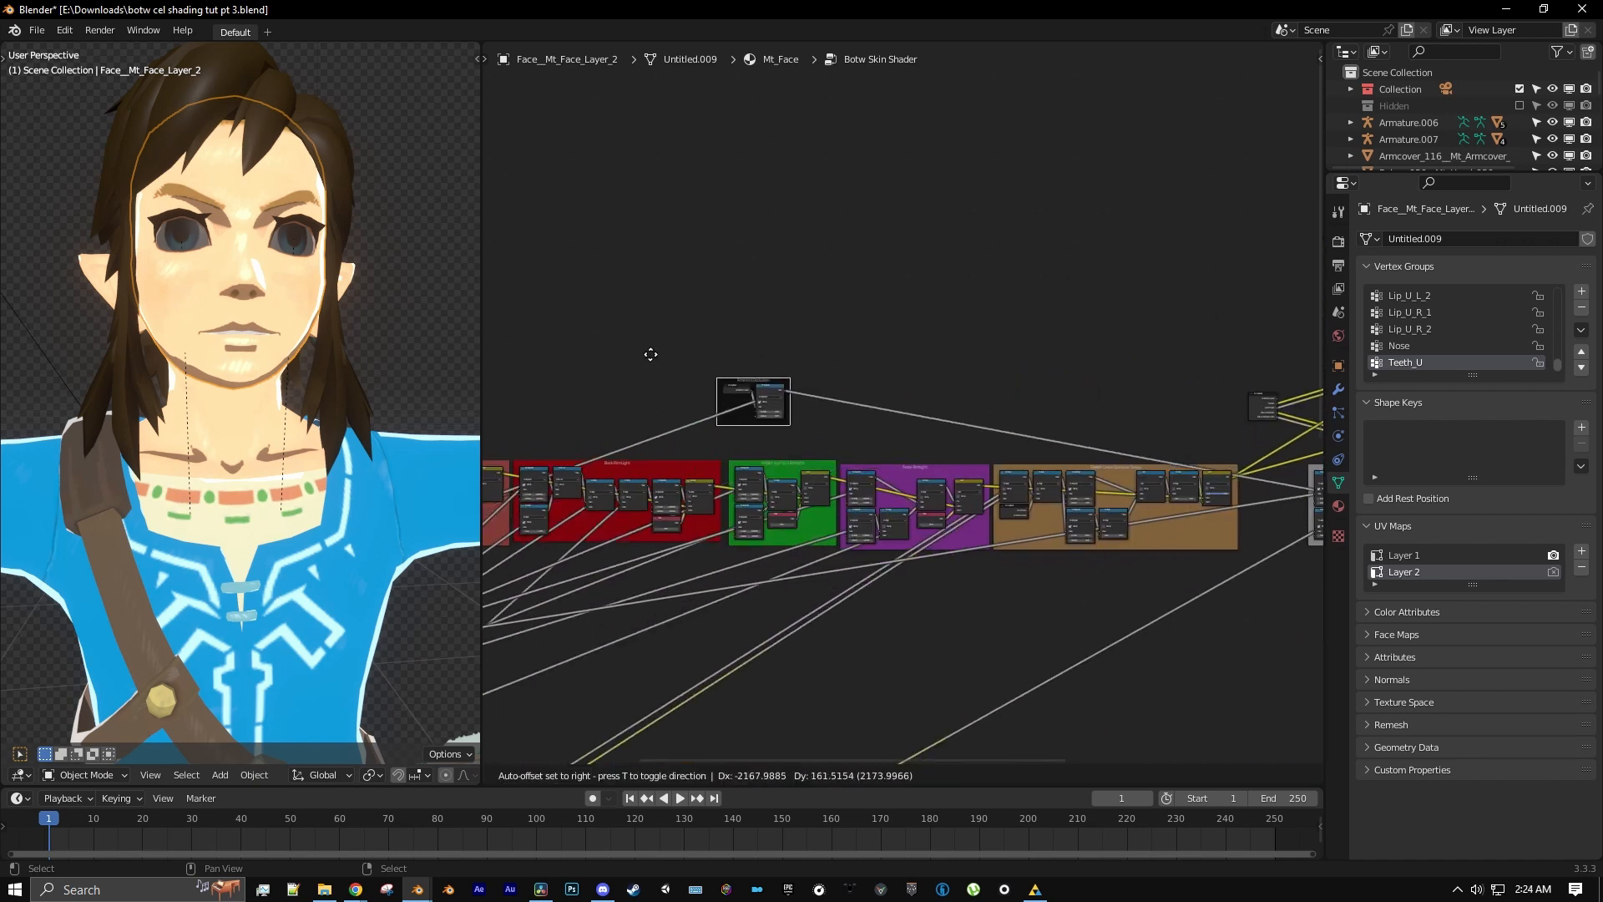
left_click(646, 356)
middle_click_drag(708, 384, 1030, 382)
scroll(1035, 383, "up", 1)
key("g")
left_click(597, 386)
middle_click_drag(784, 421, 931, 326)
scroll(931, 327, "up", 4)
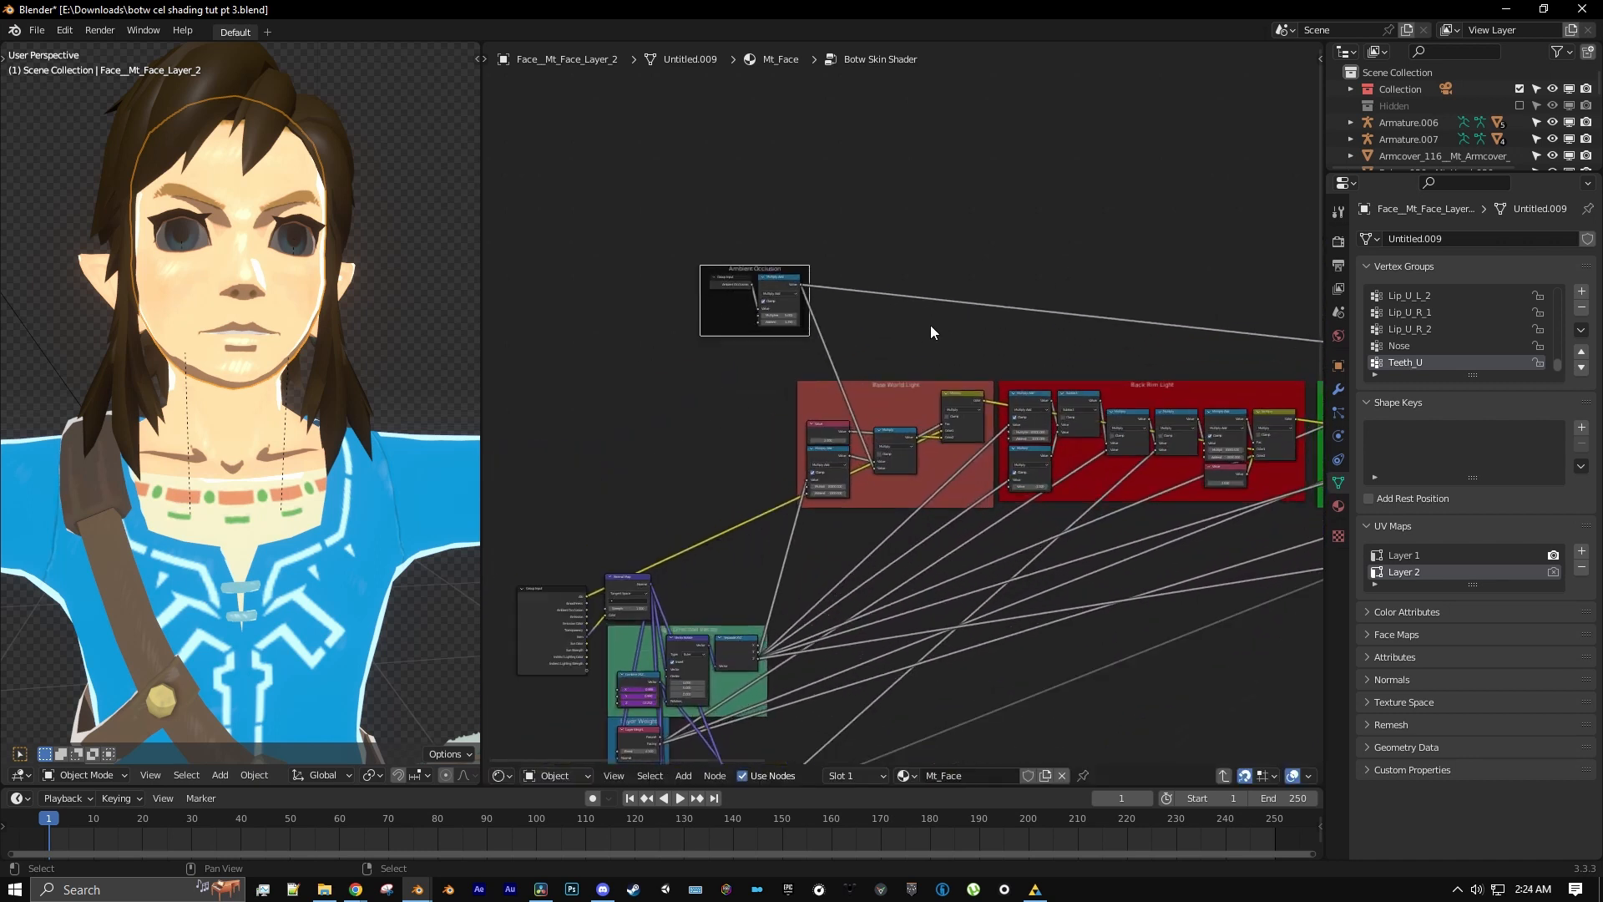
scroll(932, 333, "up", 2)
key("g")
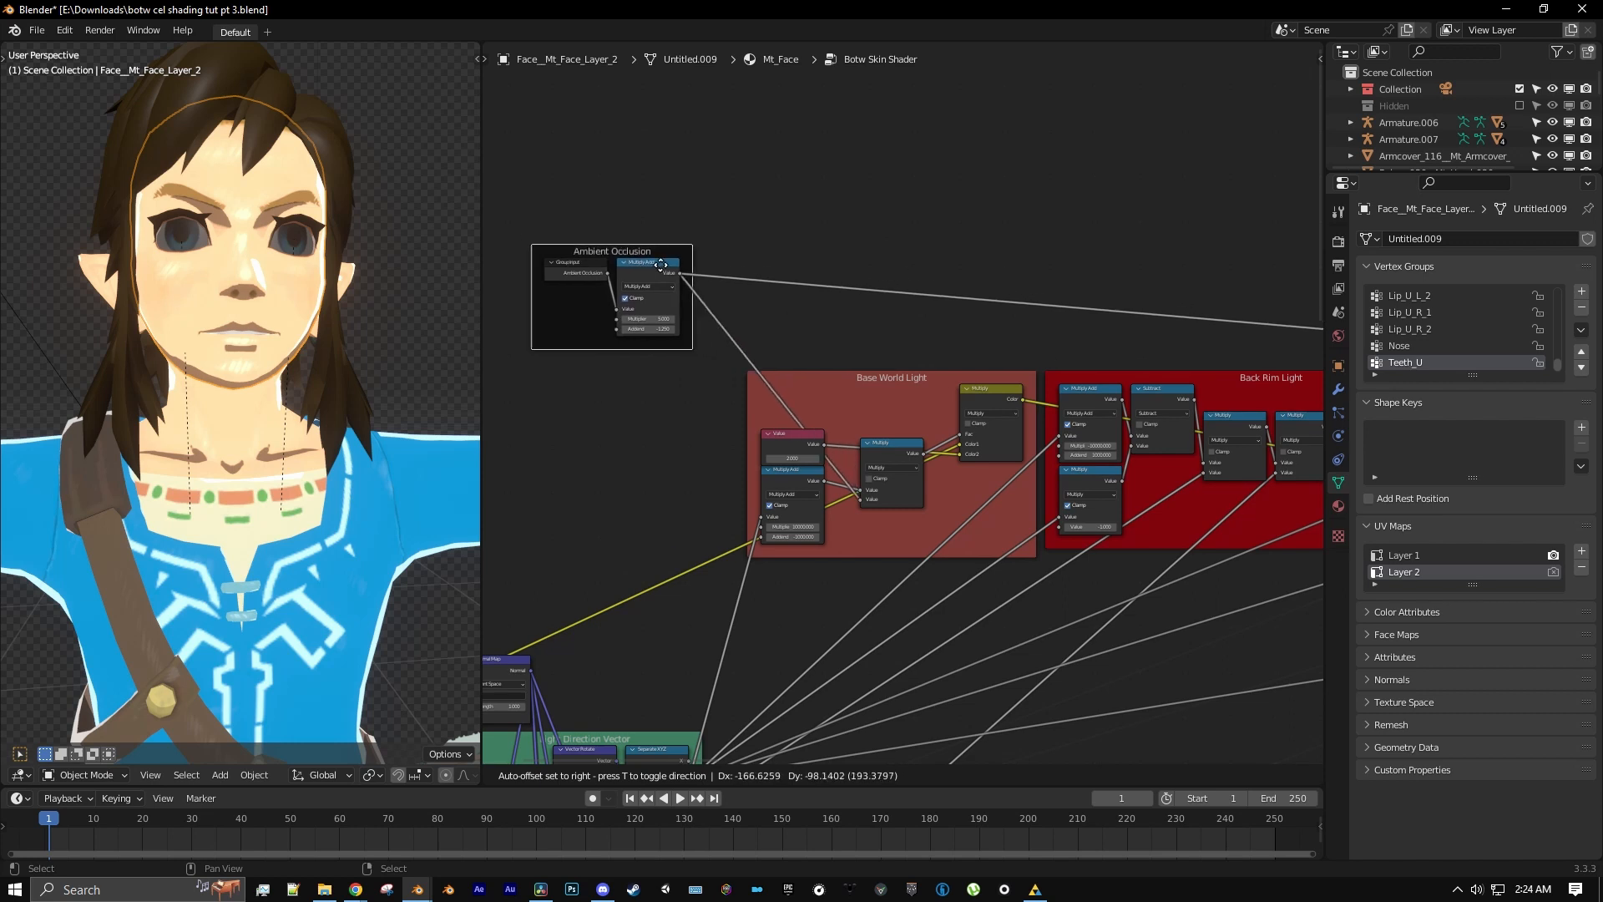
left_click(660, 264)
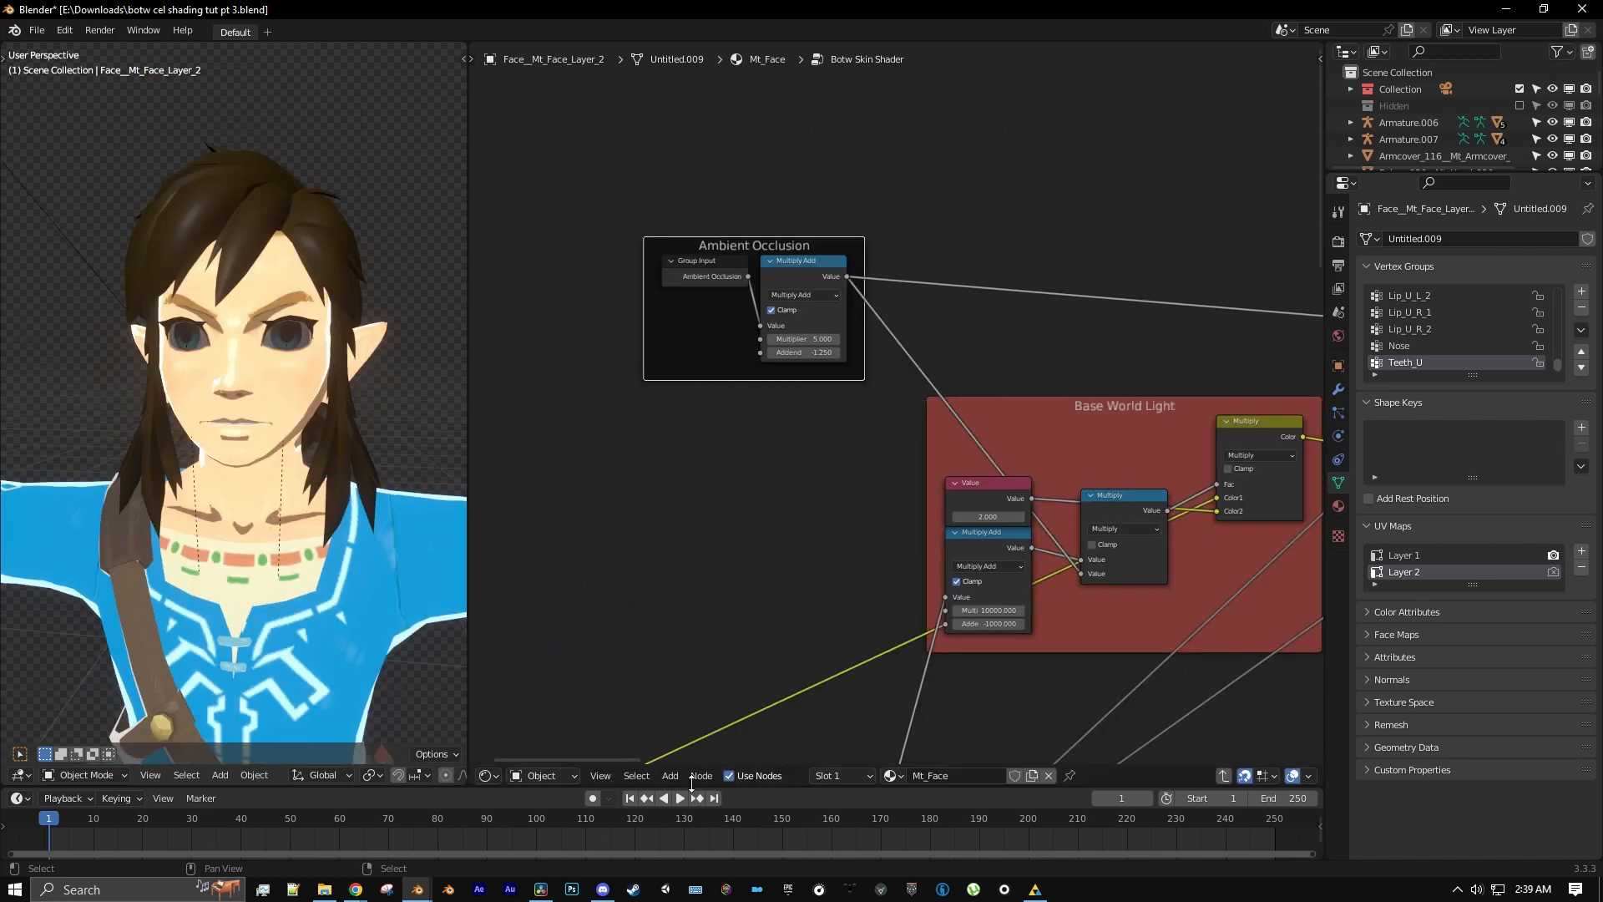
- Add a Math node beside the Ambient Occlusion frame and set its operation to Subtract
left_click(671, 776)
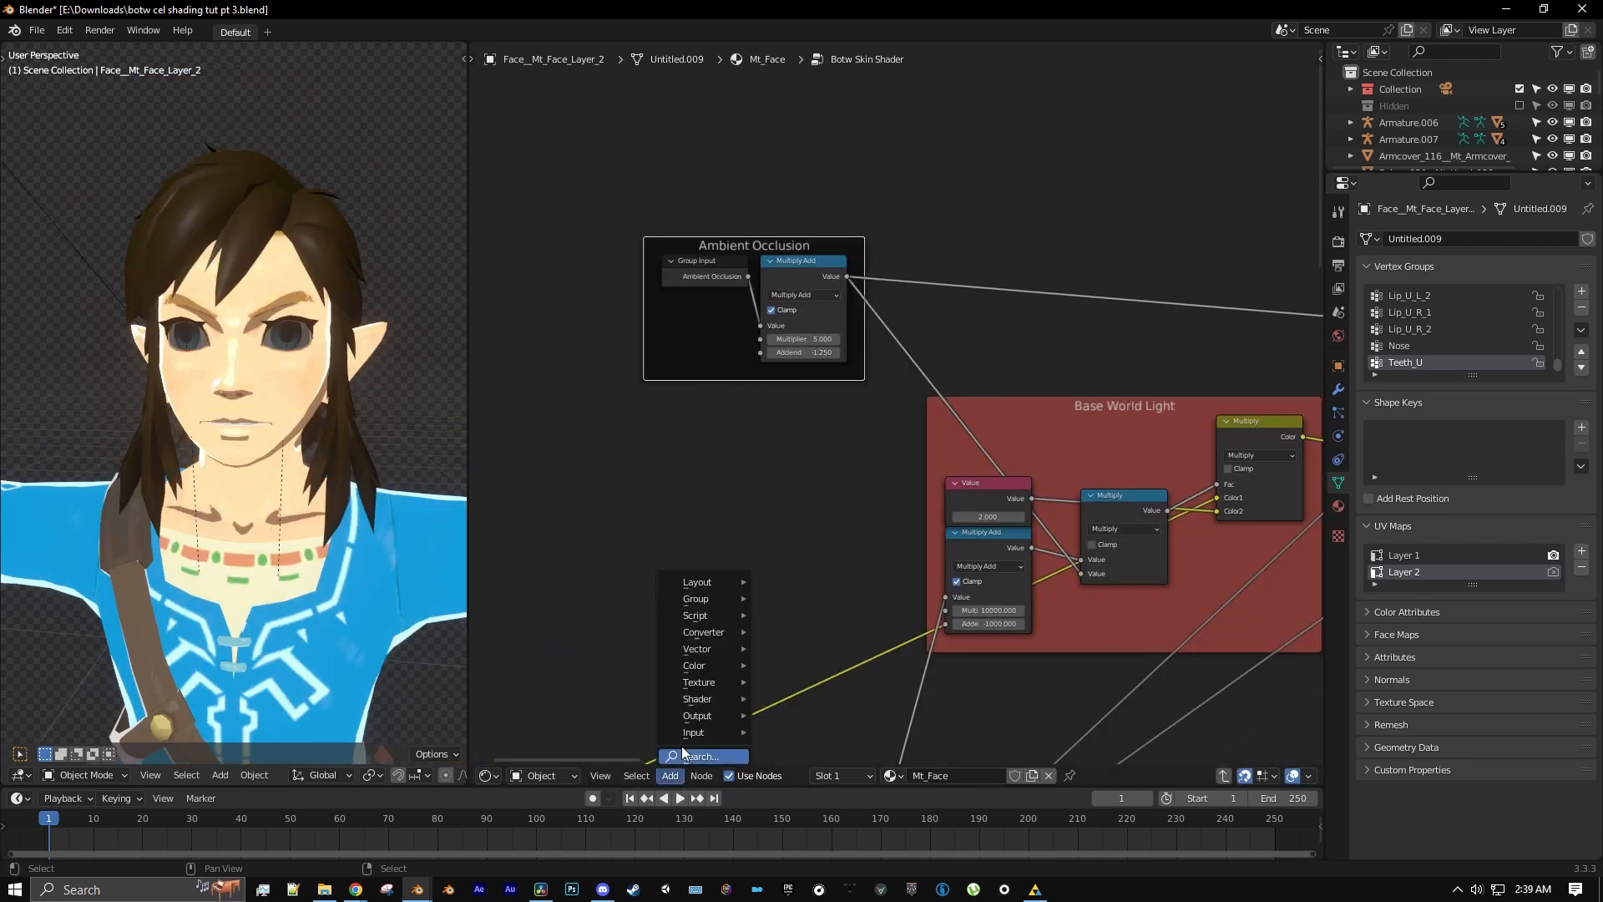
mouse_move(710, 632)
left_click(825, 530)
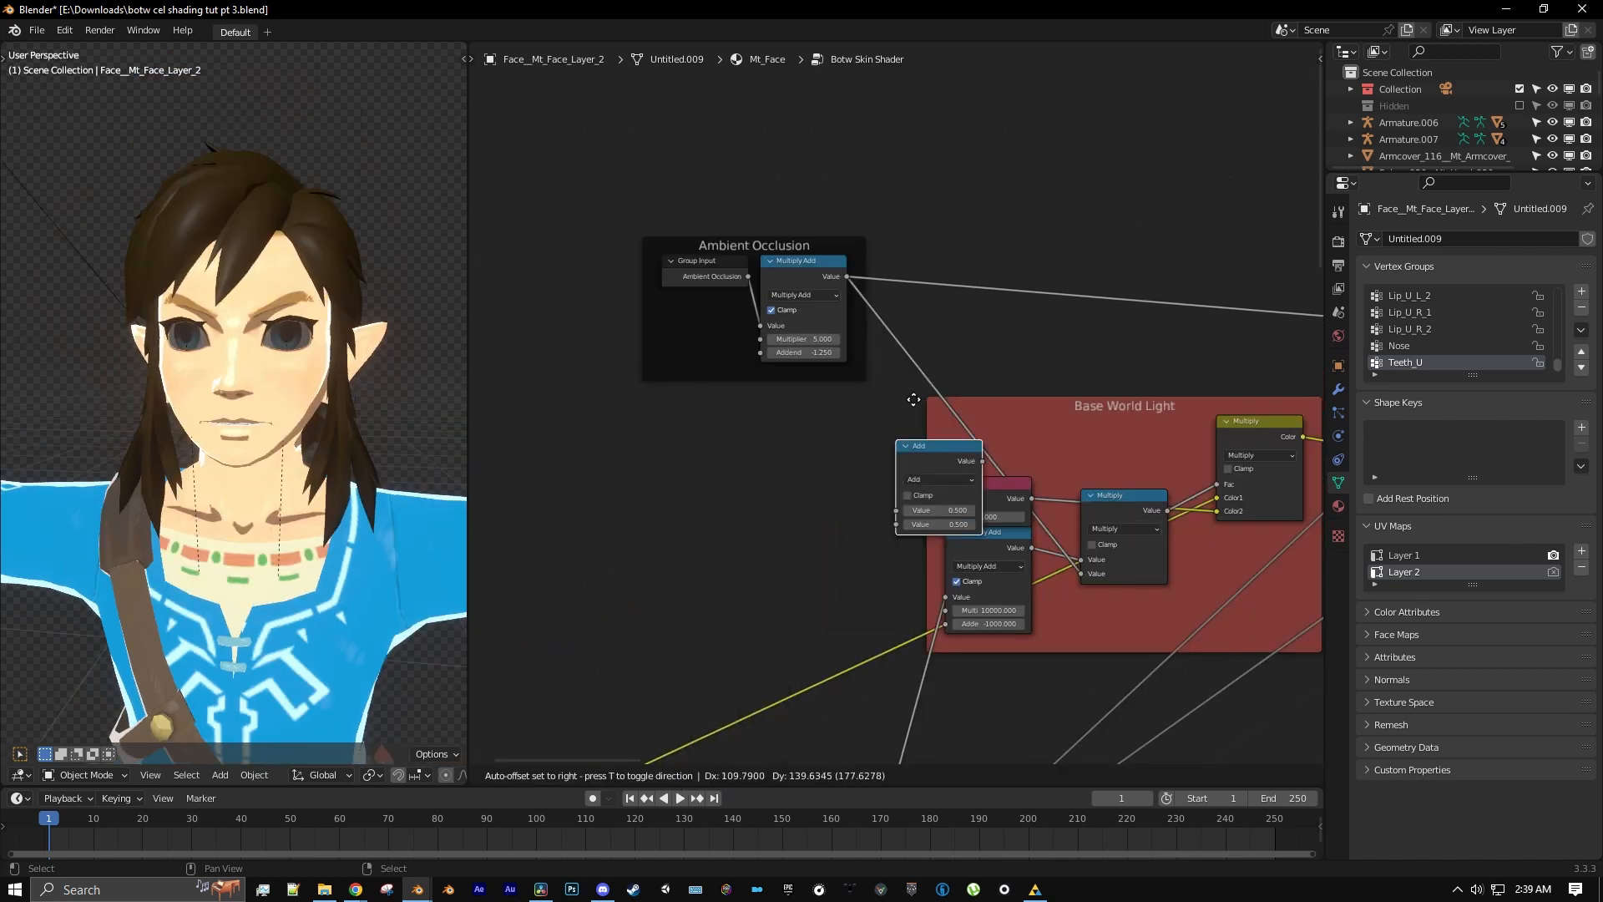
left_click(1002, 192)
scroll(1002, 167, "up", 3)
left_click(1004, 288)
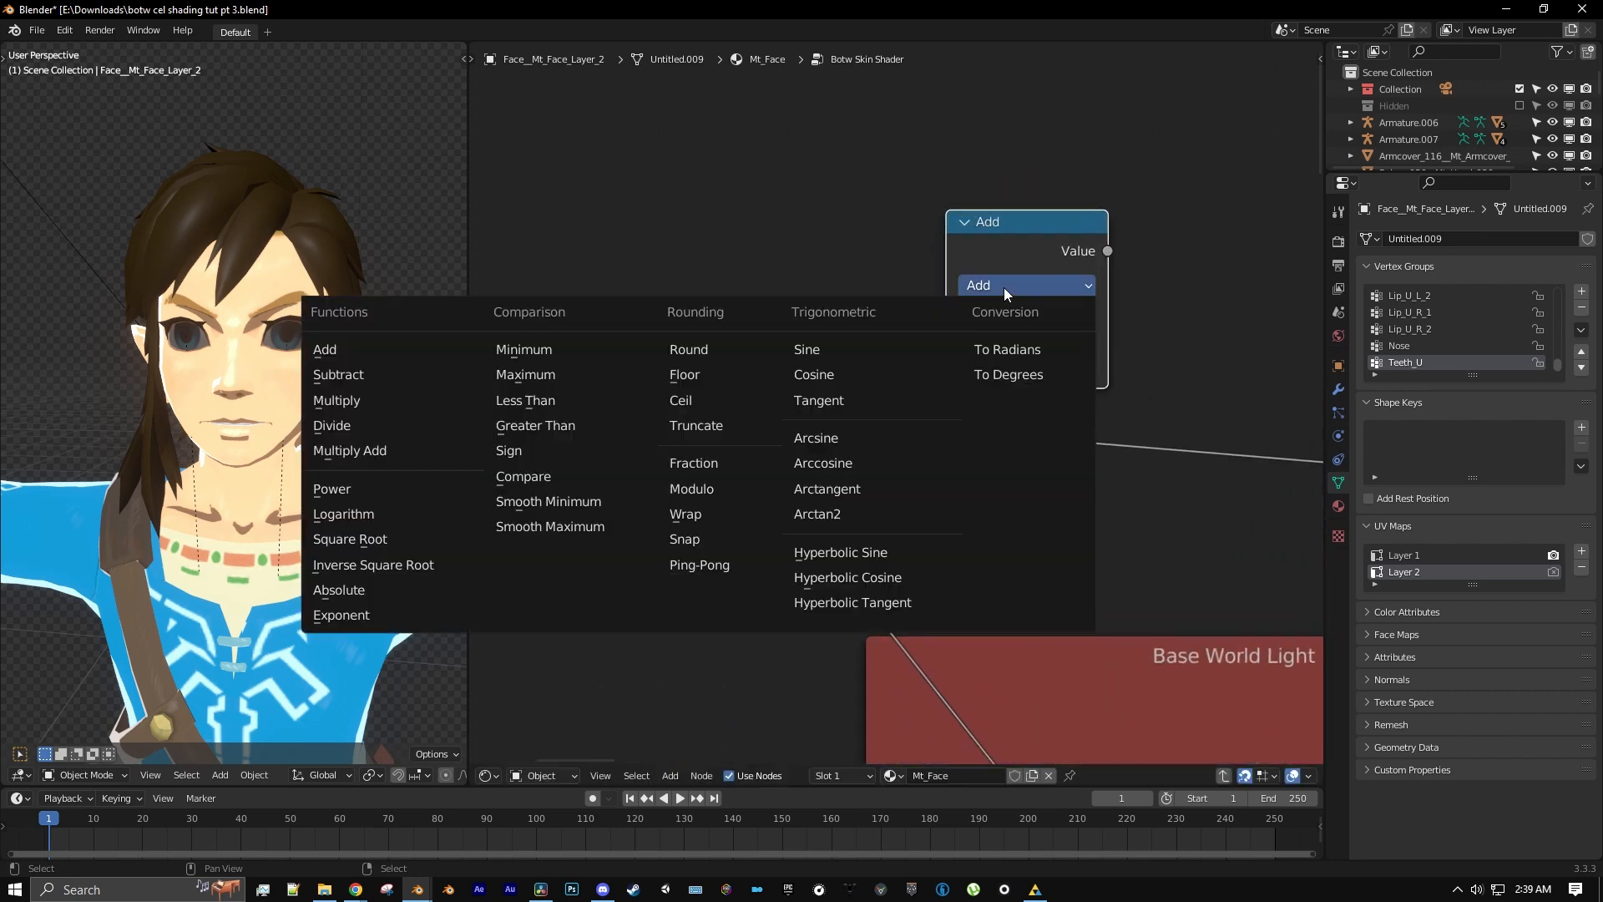
left_click(369, 366)
- Connect the Ambient Occlusion Multiply Add output to the Subtract node's second value and set its first value to 1
middle_click_drag(703, 365, 800, 336)
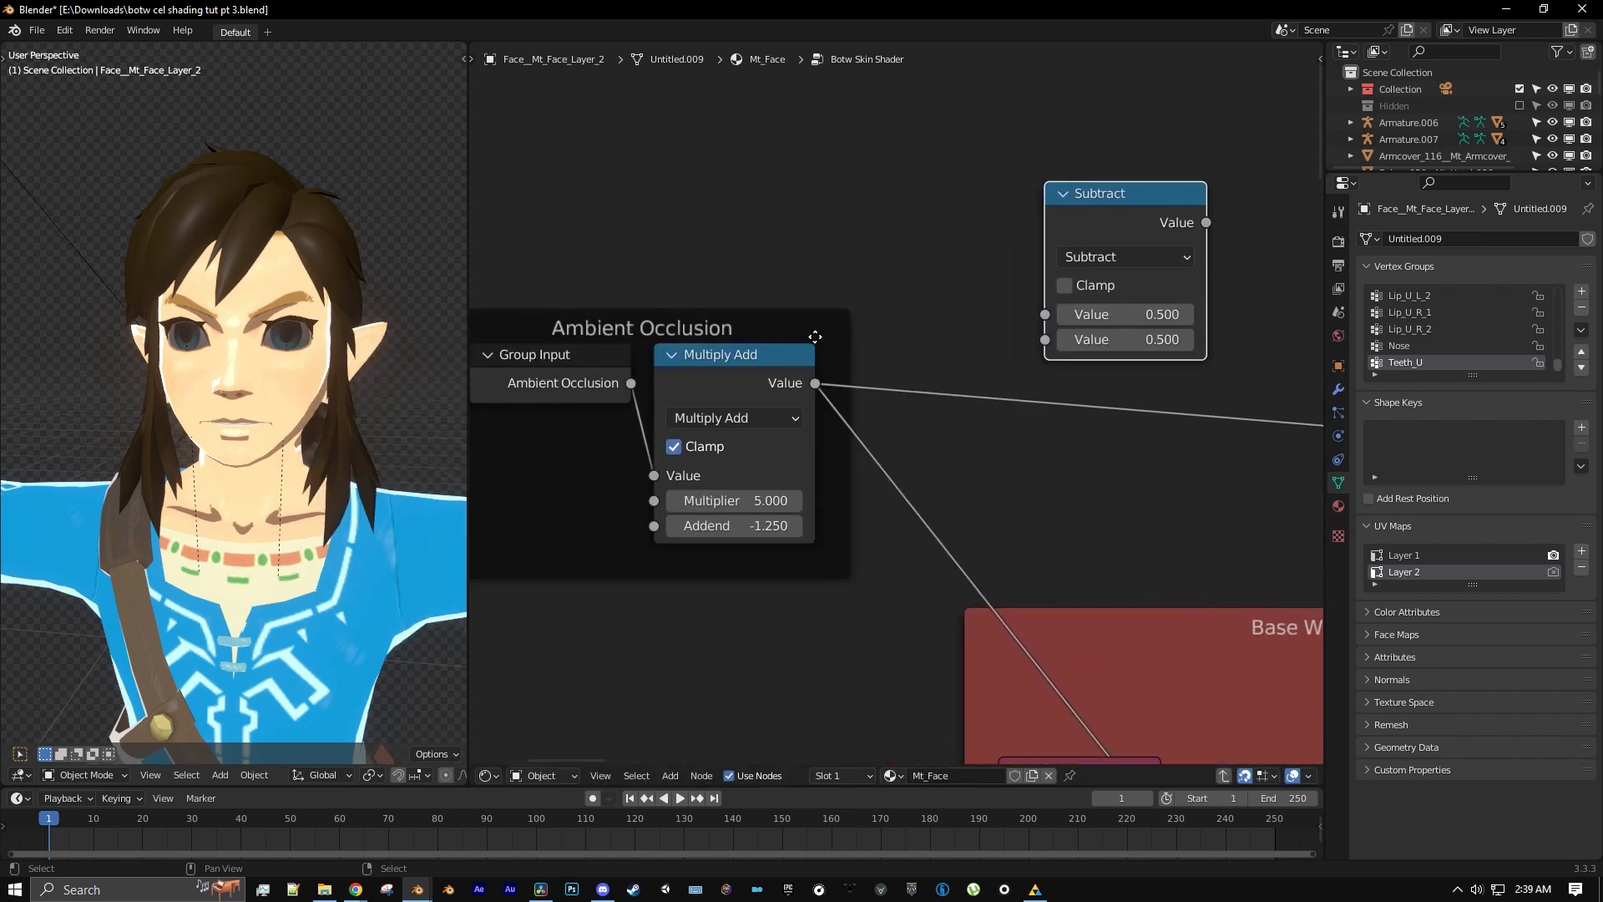
left_click_drag(814, 382, 880, 373)
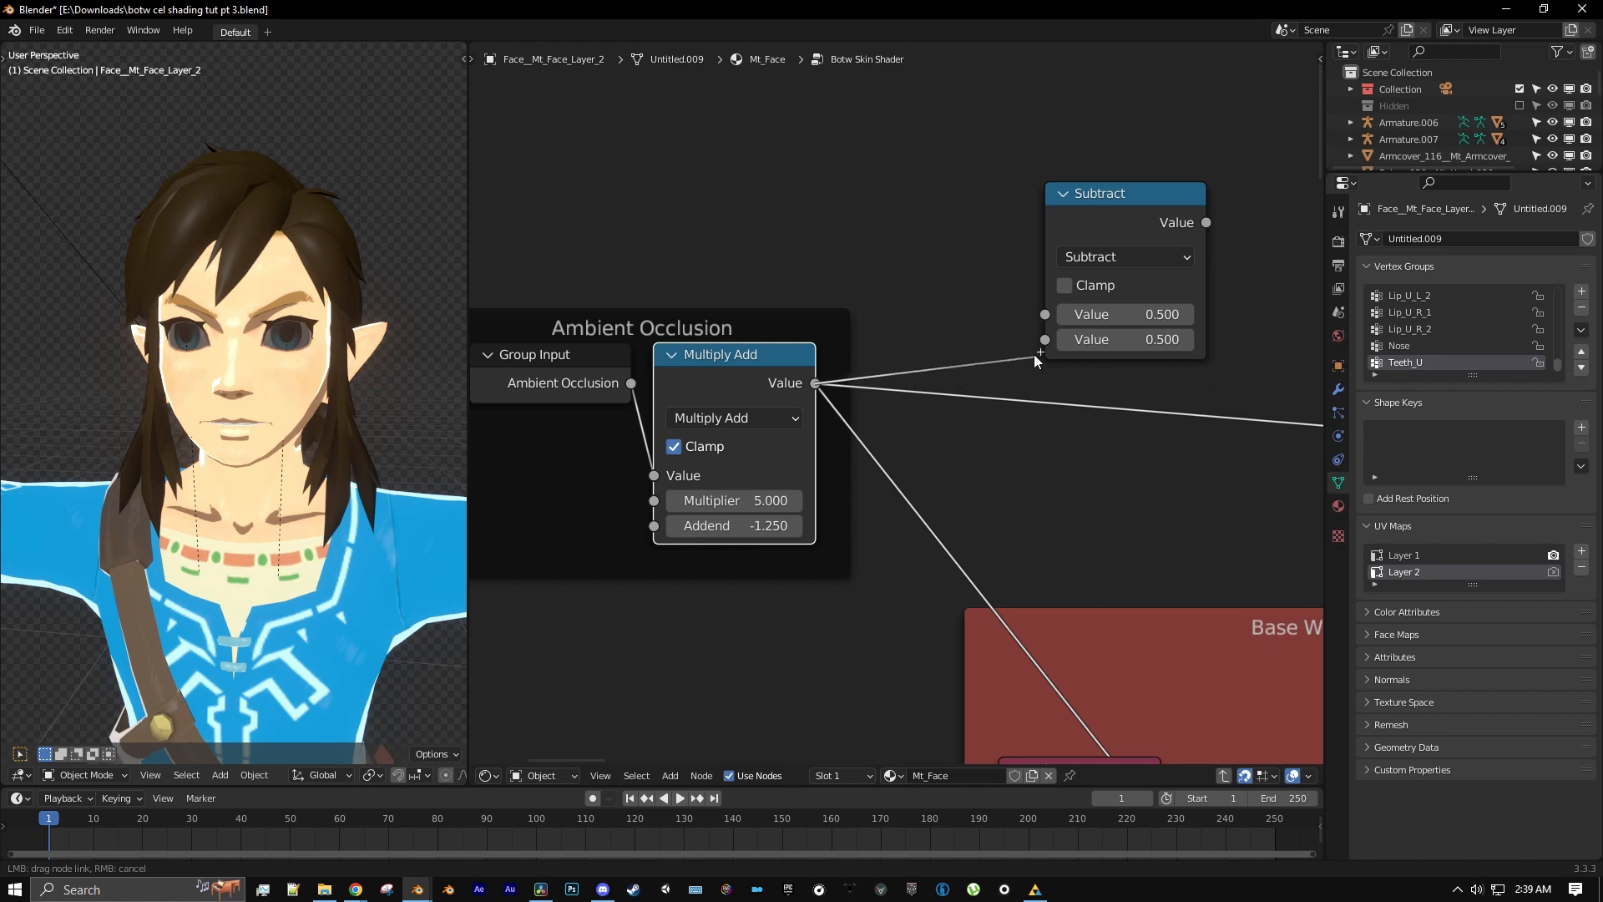
left_click_drag(1034, 354, 1035, 349)
middle_click_drag(1155, 334, 1082, 371)
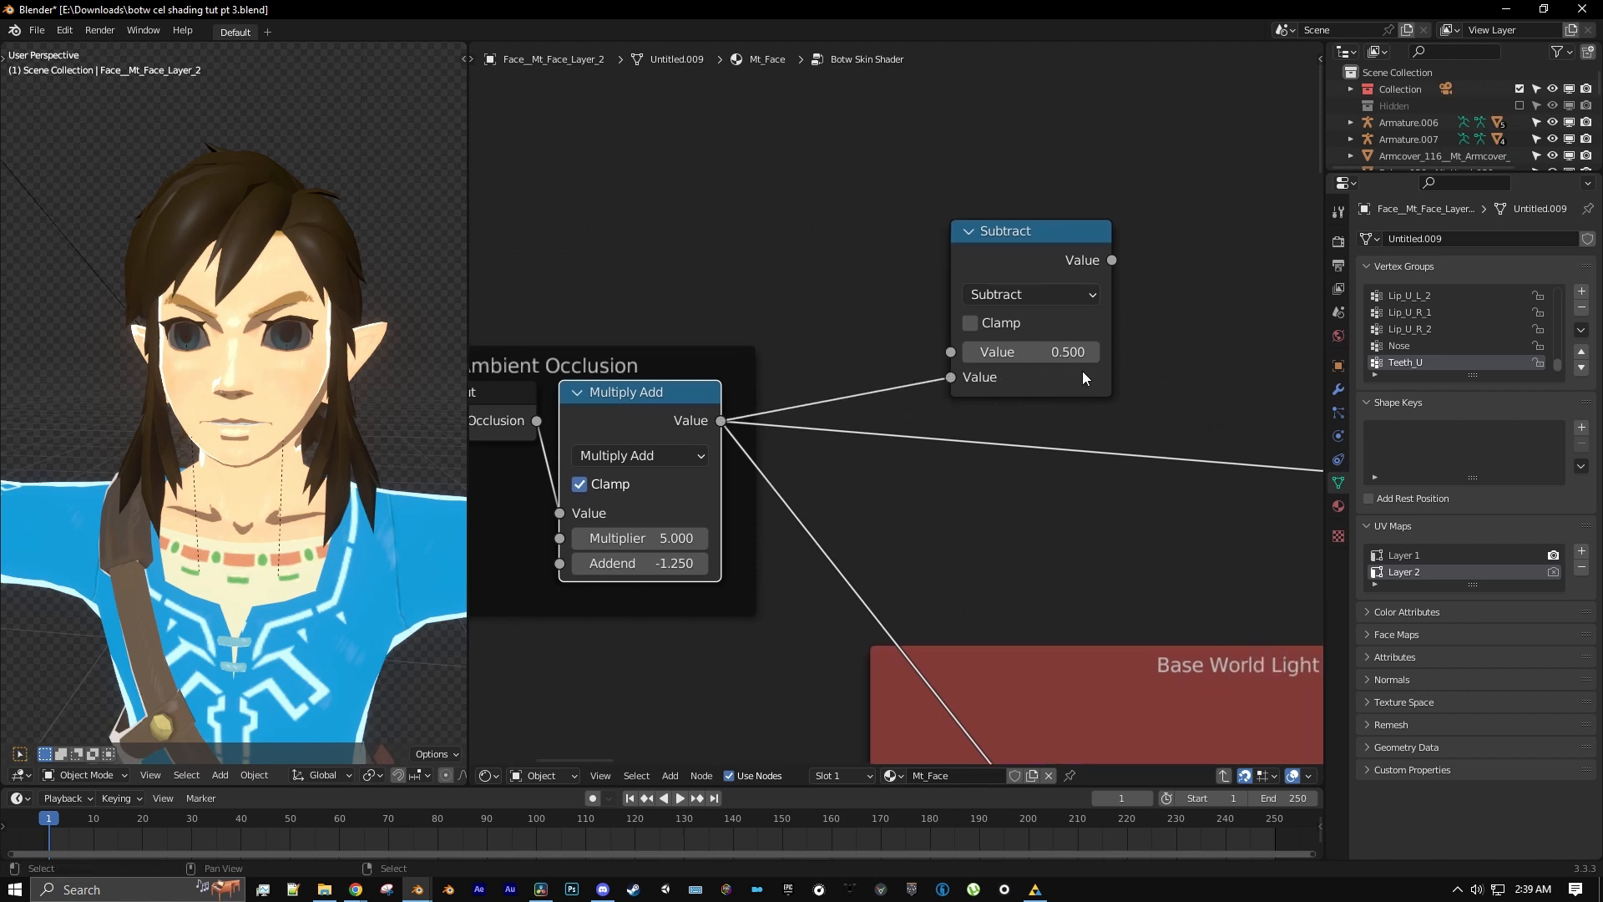
left_click(1052, 352)
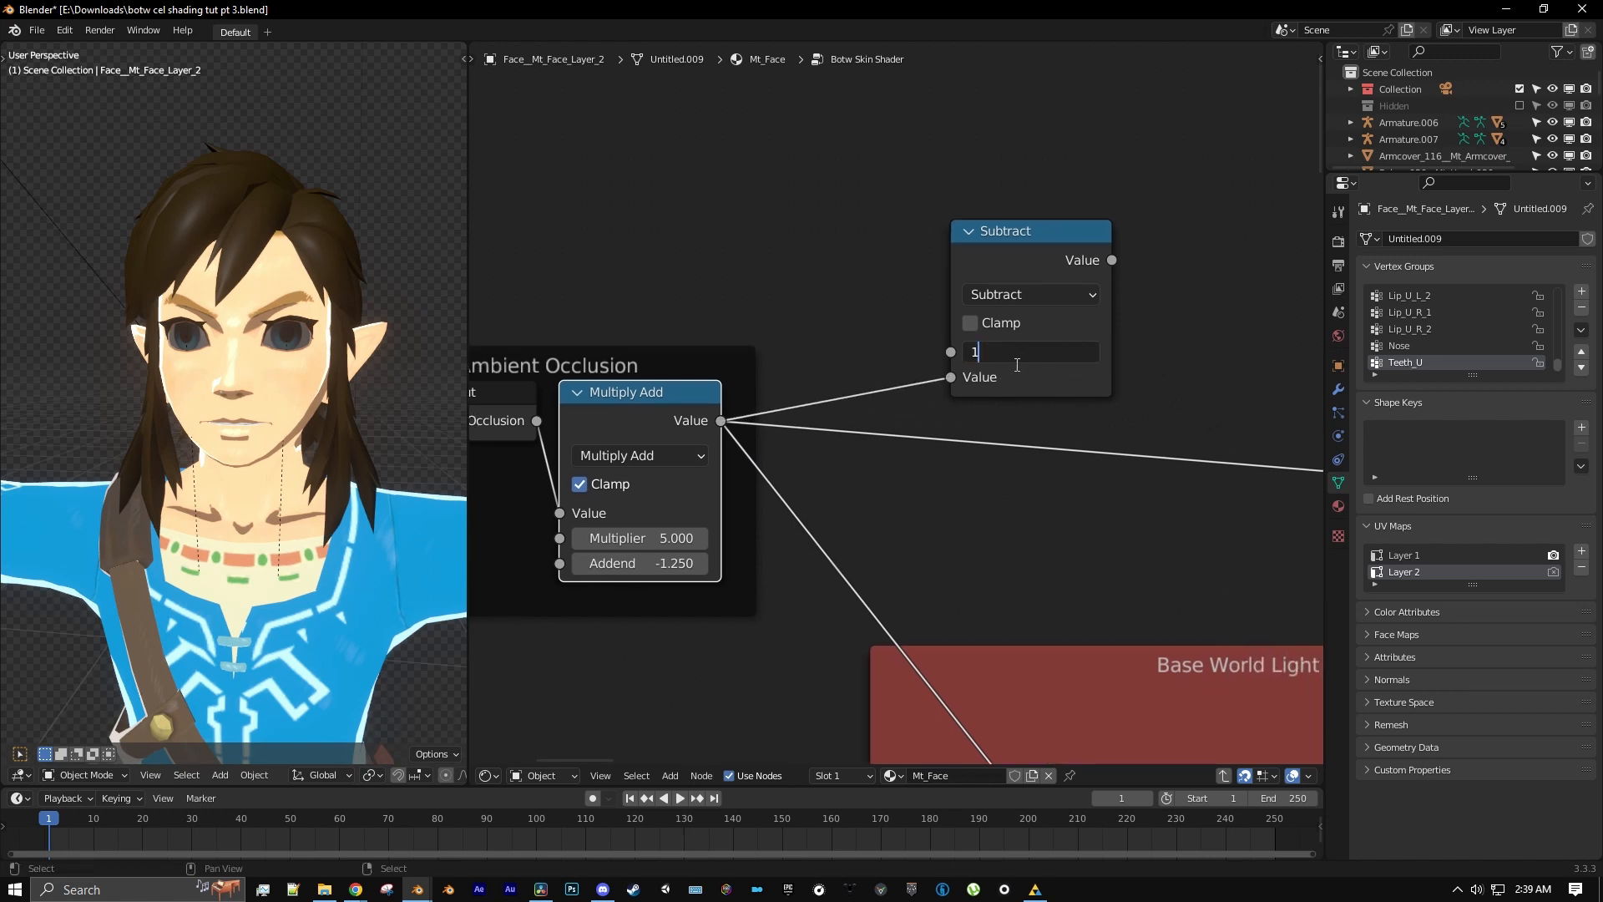
key("Return")
- Duplicate the Subtract node, set the copy to Multiply, and connect the Subtract output to its first value
scroll(1078, 429, "down", 3)
middle_click_drag(1067, 458, 933, 462)
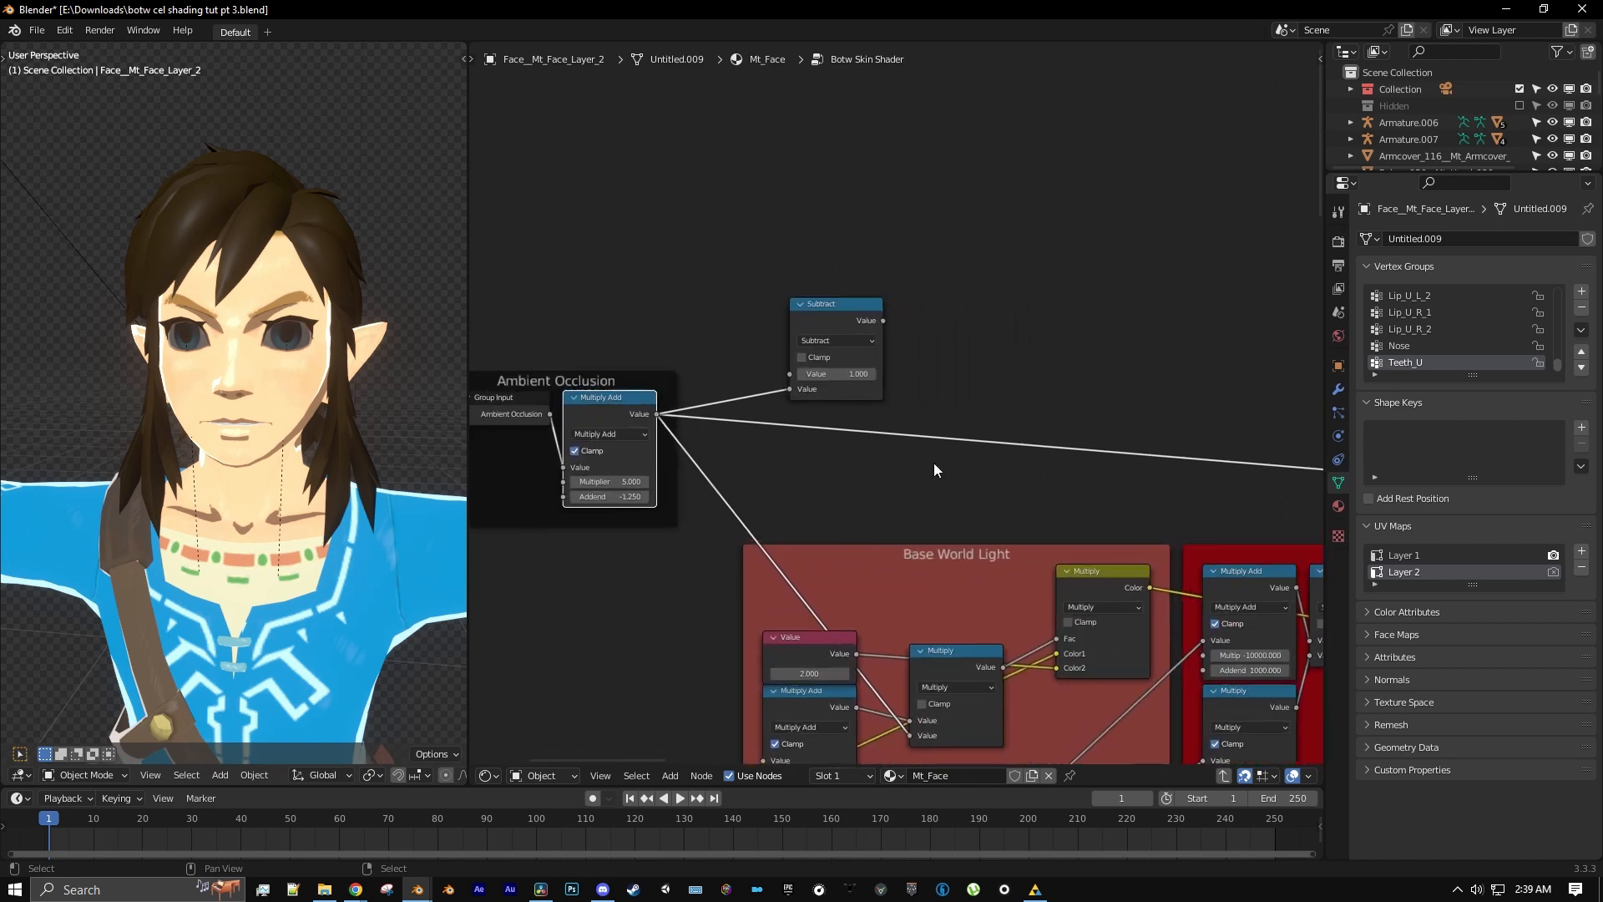
scroll(920, 449, "up", 2)
left_click(799, 274)
key("shift+d")
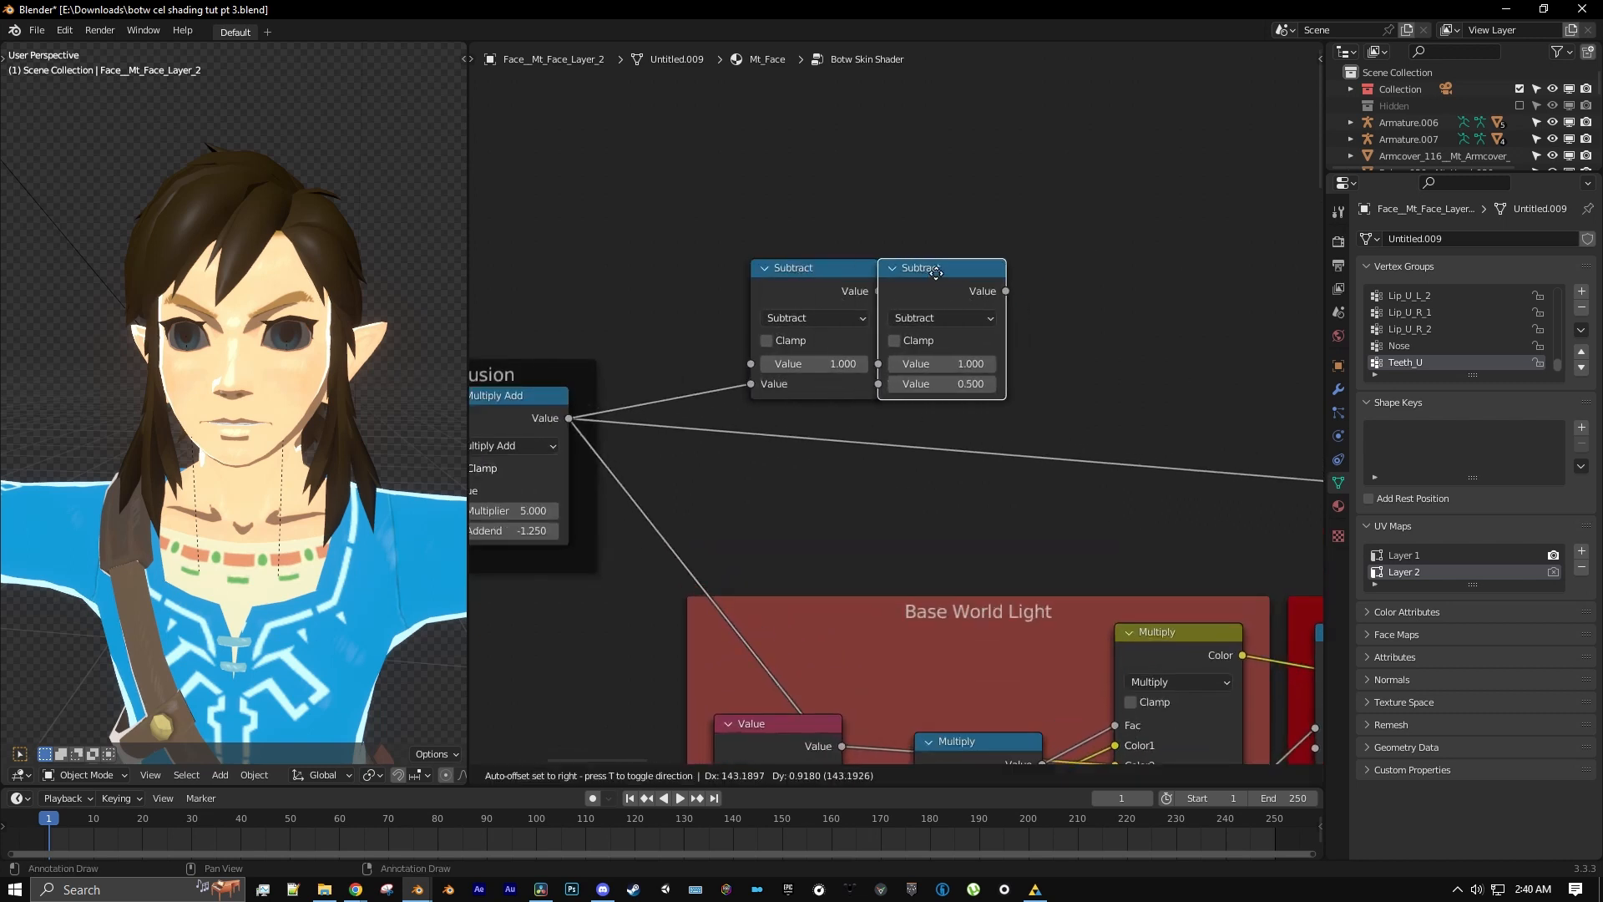
left_click(994, 273)
left_click(990, 313)
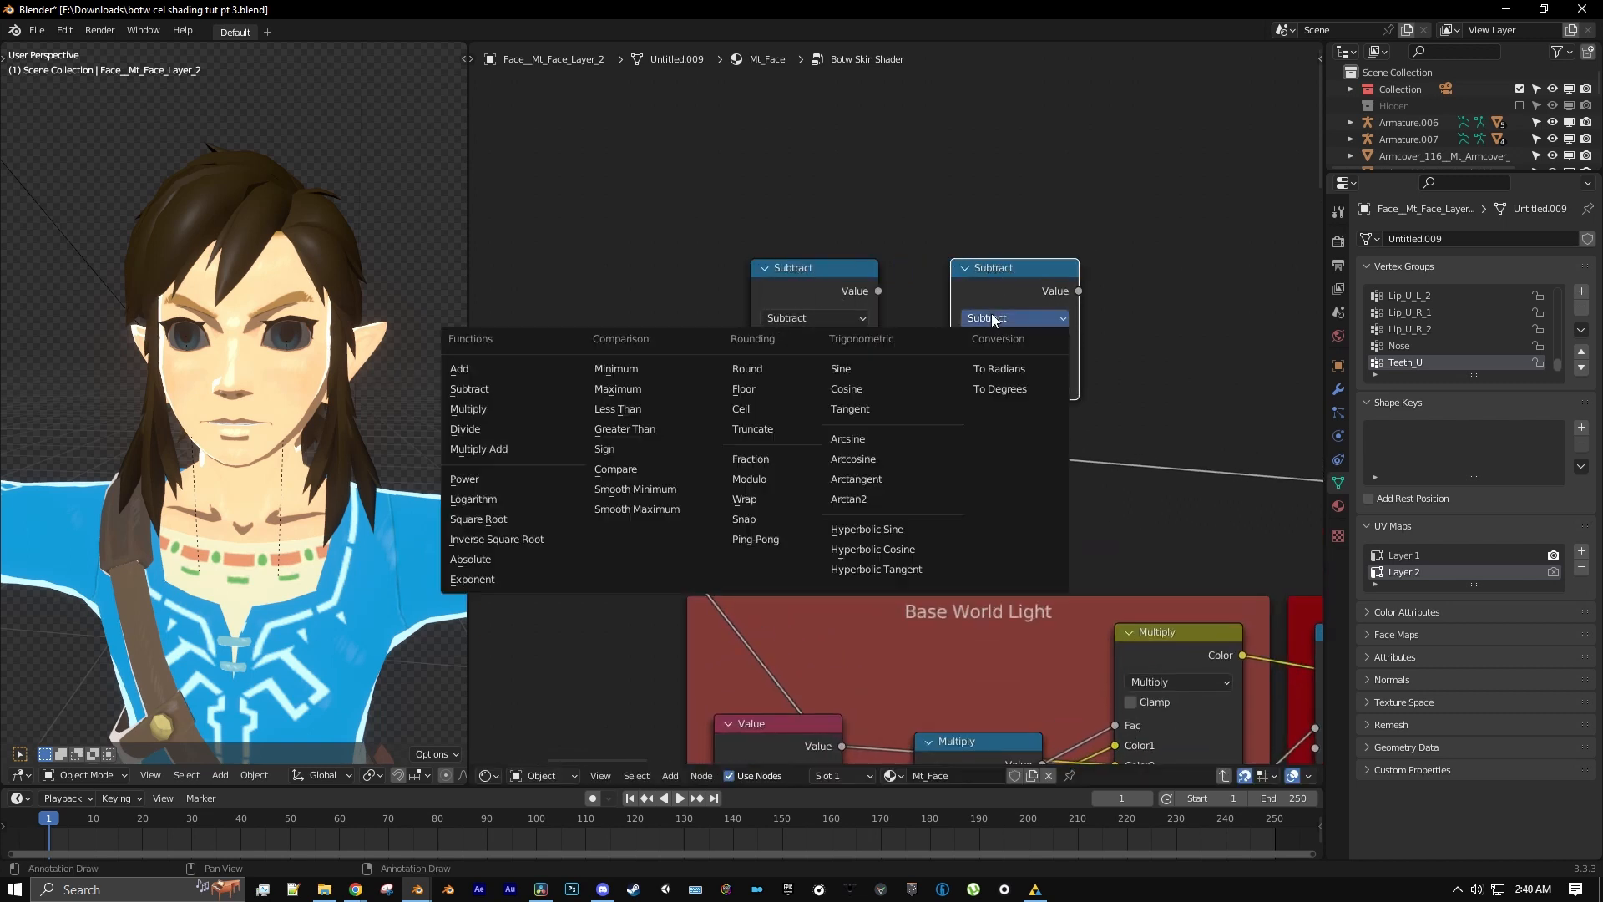
left_click(525, 408)
left_click_drag(880, 291, 947, 368)
- Connect the Z output of Separate XYZ in Light Direction [Camera Space] to the new Multiply node's second value
scroll(863, 573, "down", 12)
middle_click_drag(847, 643, 915, 261)
middle_click_drag(875, 476, 922, 324)
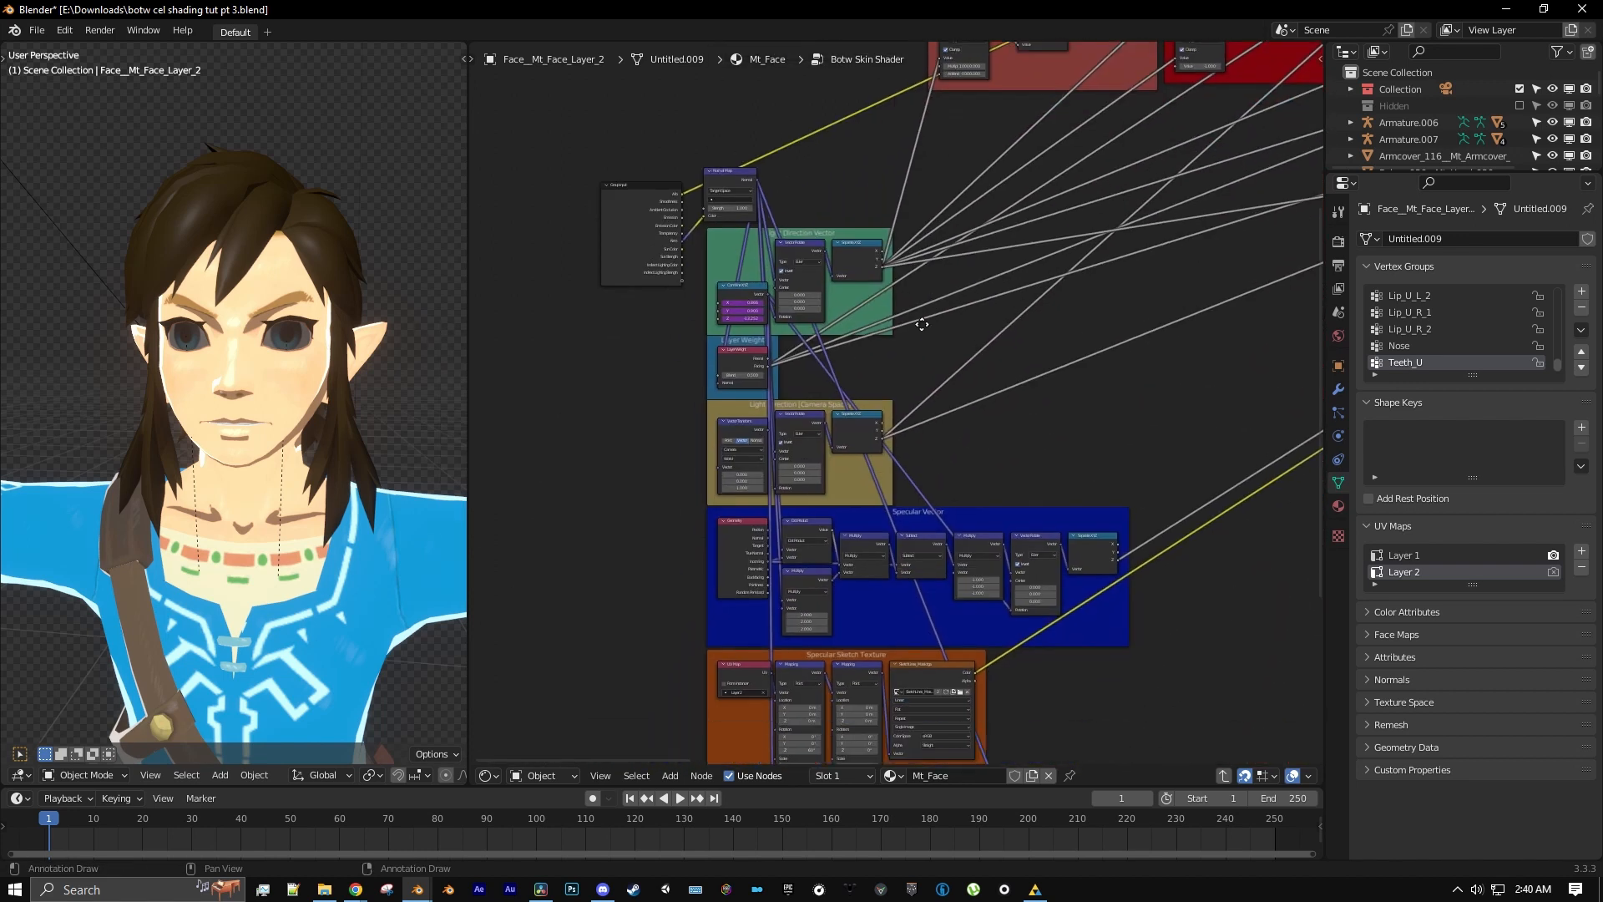
scroll(912, 397, "up", 4)
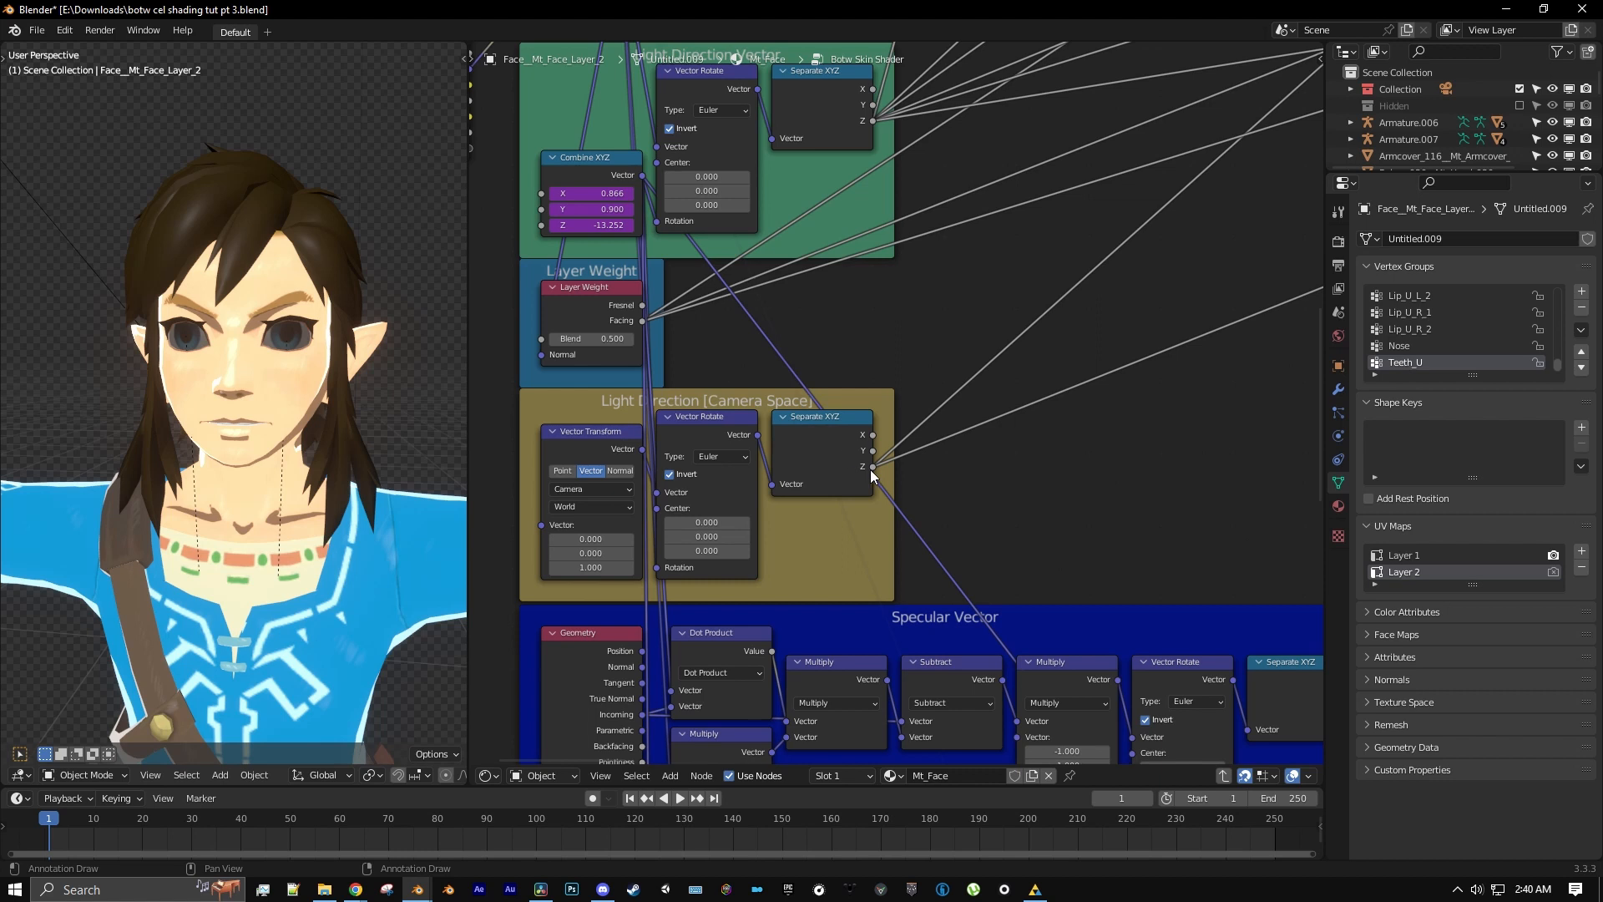
left_click_drag(874, 467, 1175, 223)
middle_click_drag(1199, 254, 945, 428)
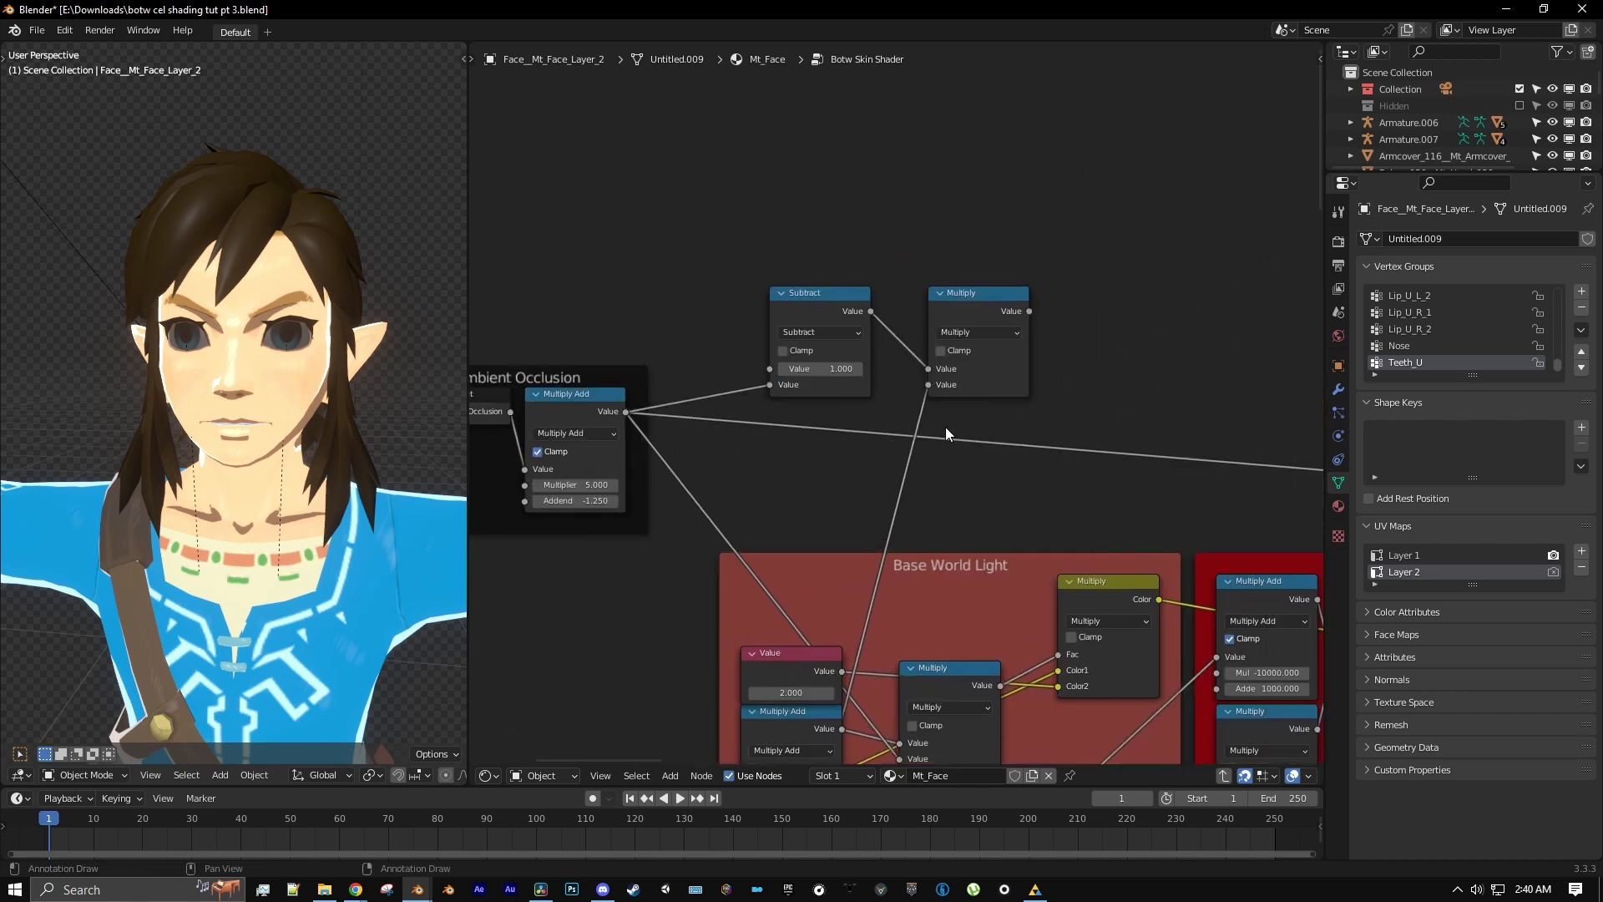
- Move the Ambient Occlusion frame together with the Subtract and Multiply nodes farther left of the Base World Light frame
scroll(877, 432, "down", 2)
left_click_drag(583, 187, 1144, 377)
middle_click_drag(1104, 321, 1207, 226)
key("g")
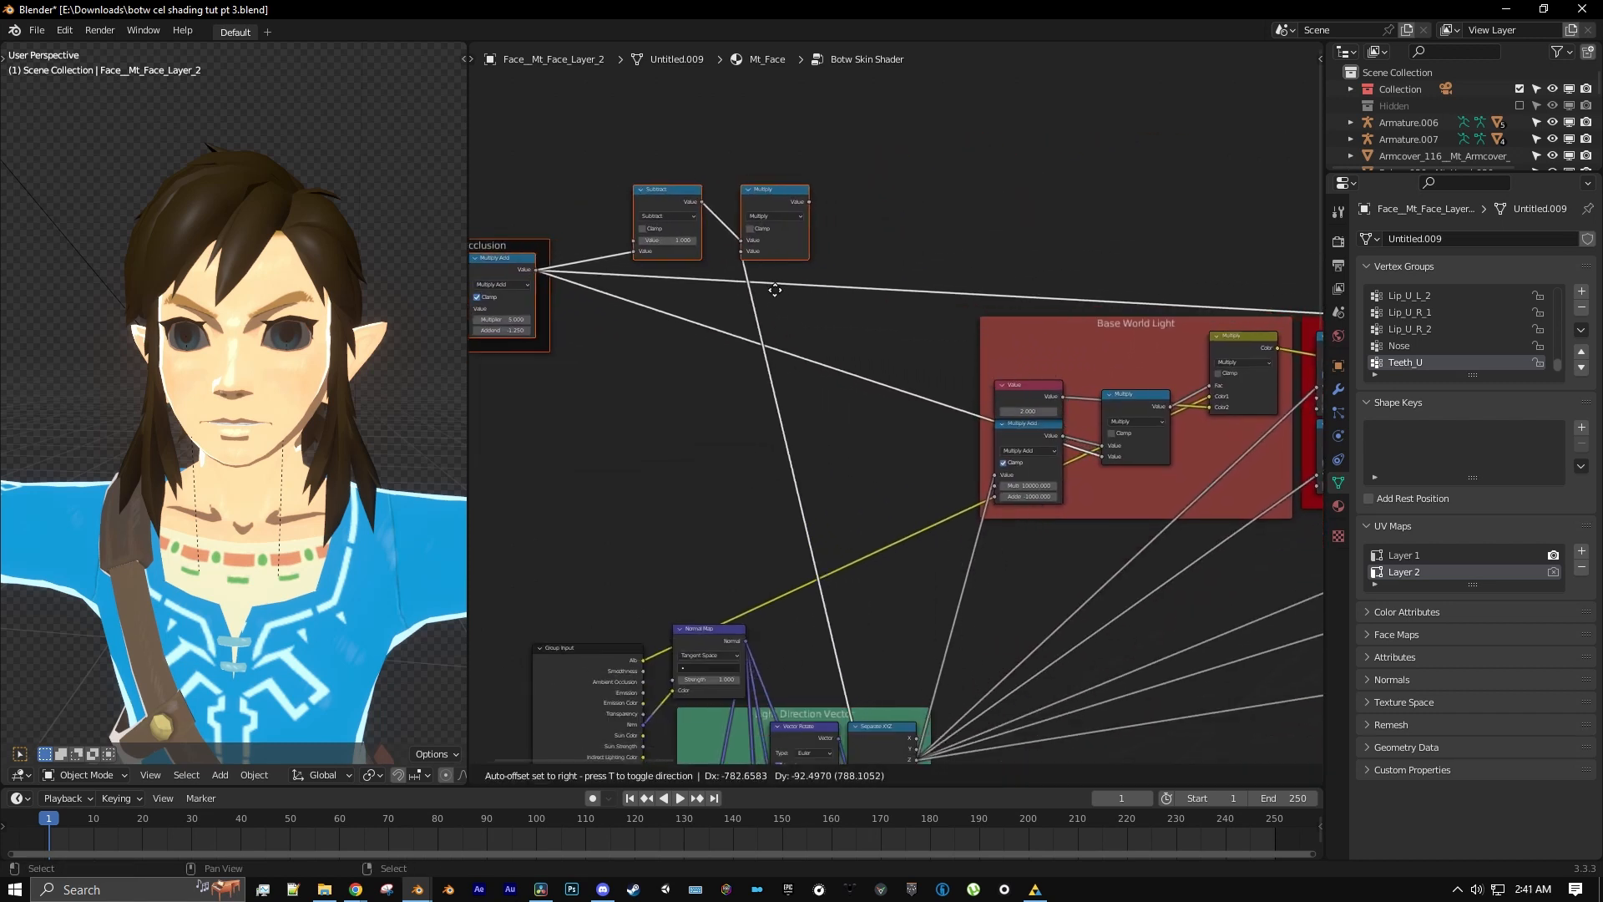
left_click(775, 290)
middle_click_drag(812, 343, 896, 224)
scroll(860, 346, "up", 1)
left_click(860, 347)
- Insert a MixRGB node into the Alb link leading to Base World Light and set its blend mode to Multiply
middle_click_drag(841, 472, 819, 430)
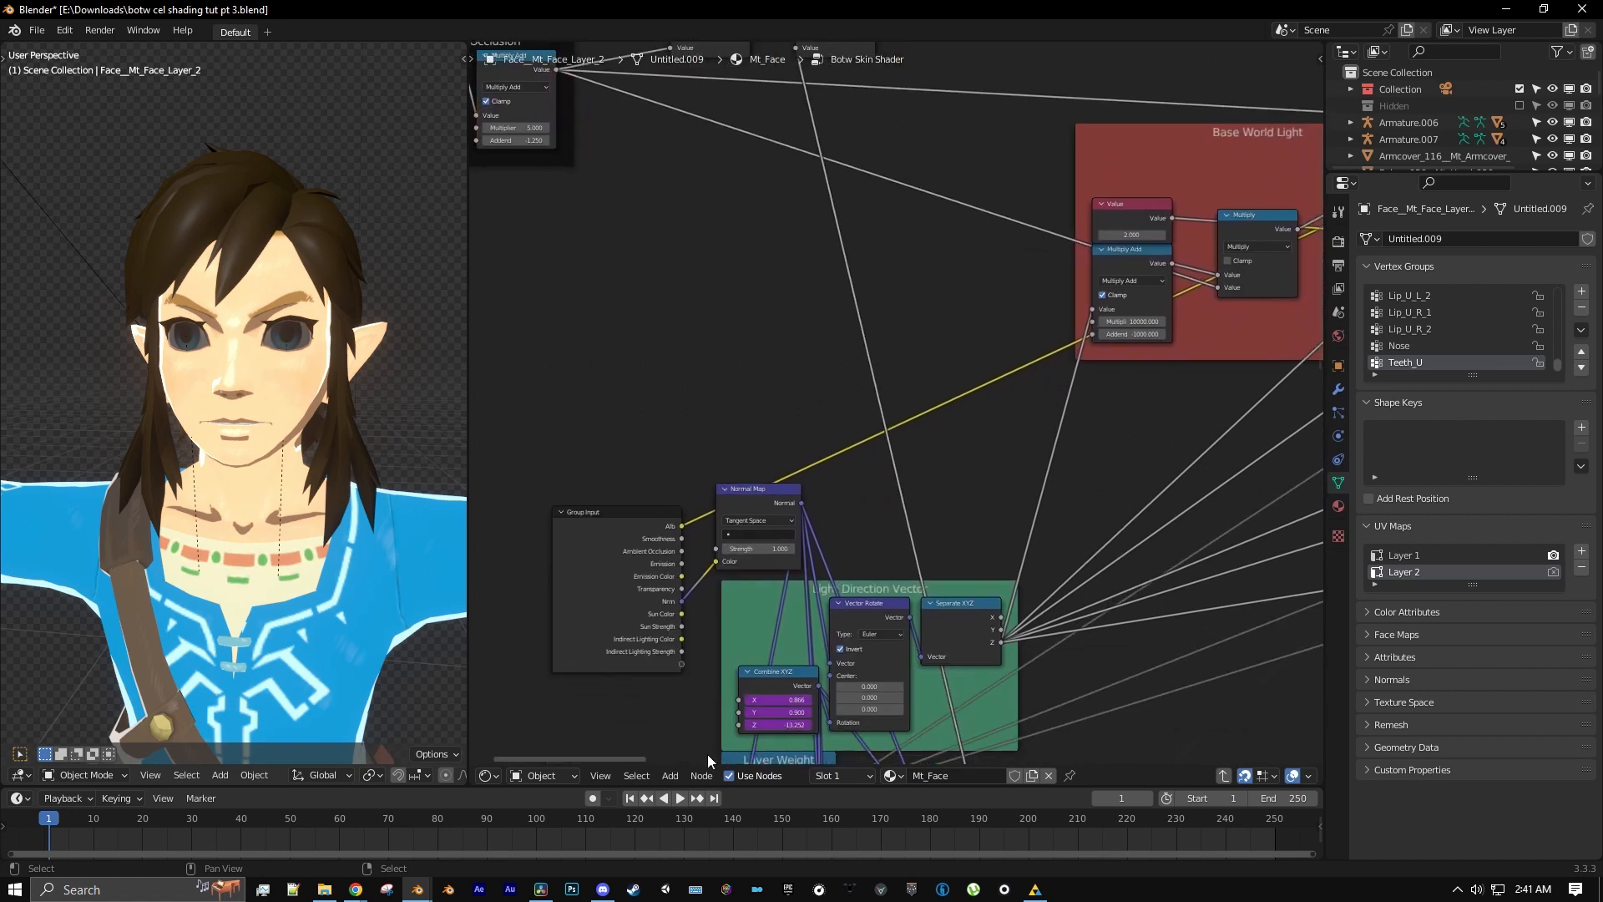
left_click(667, 776)
mouse_move(701, 666)
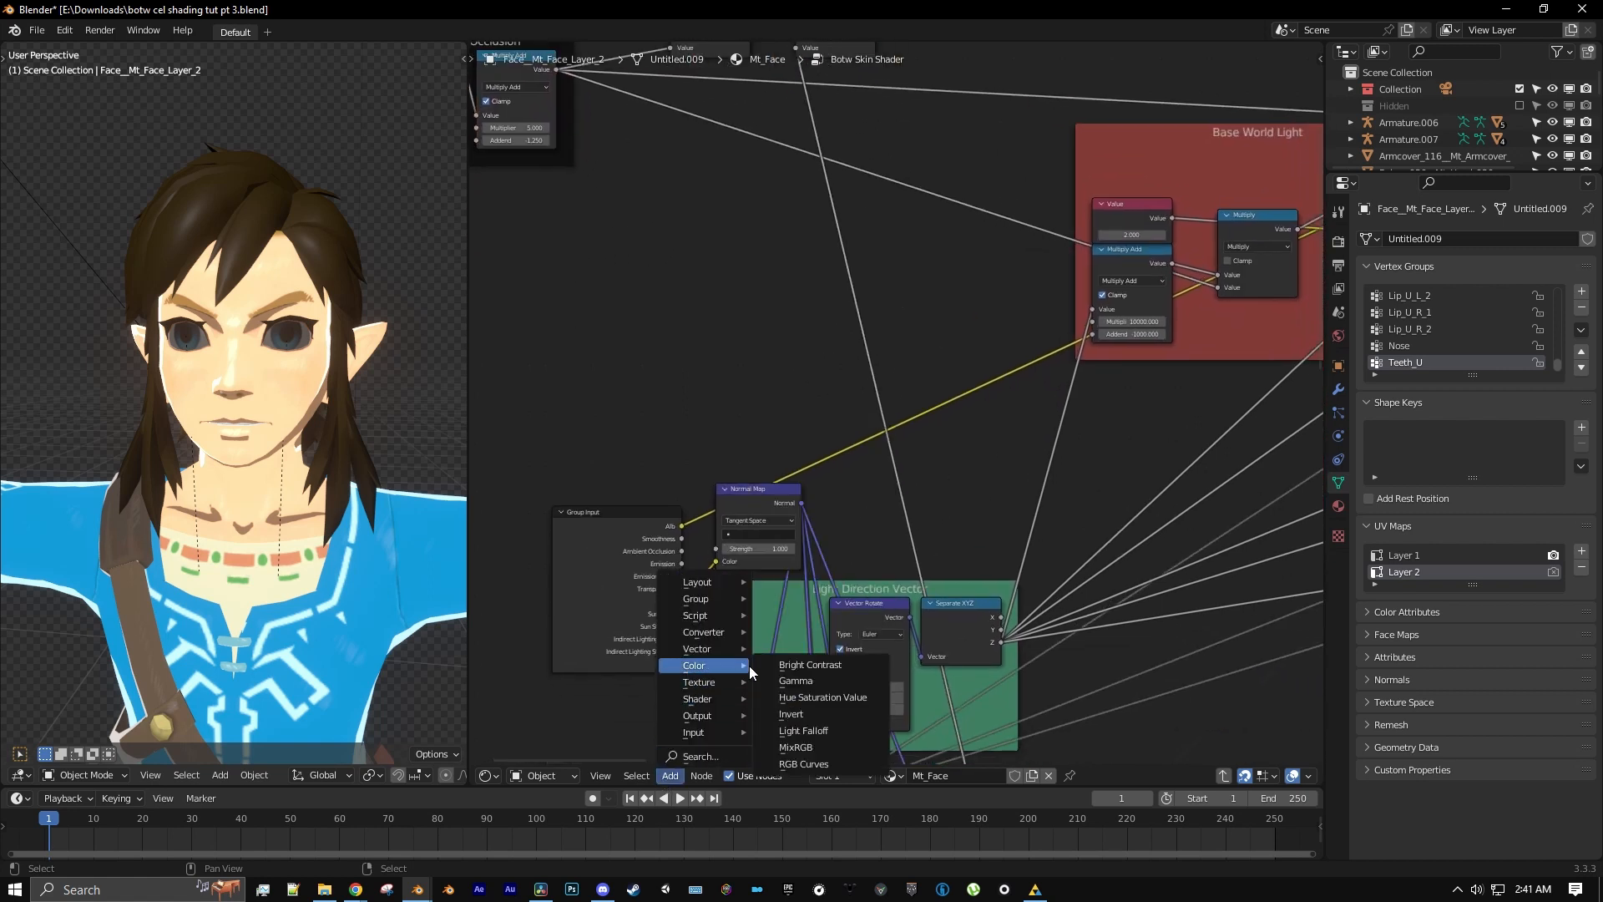
left_click(815, 748)
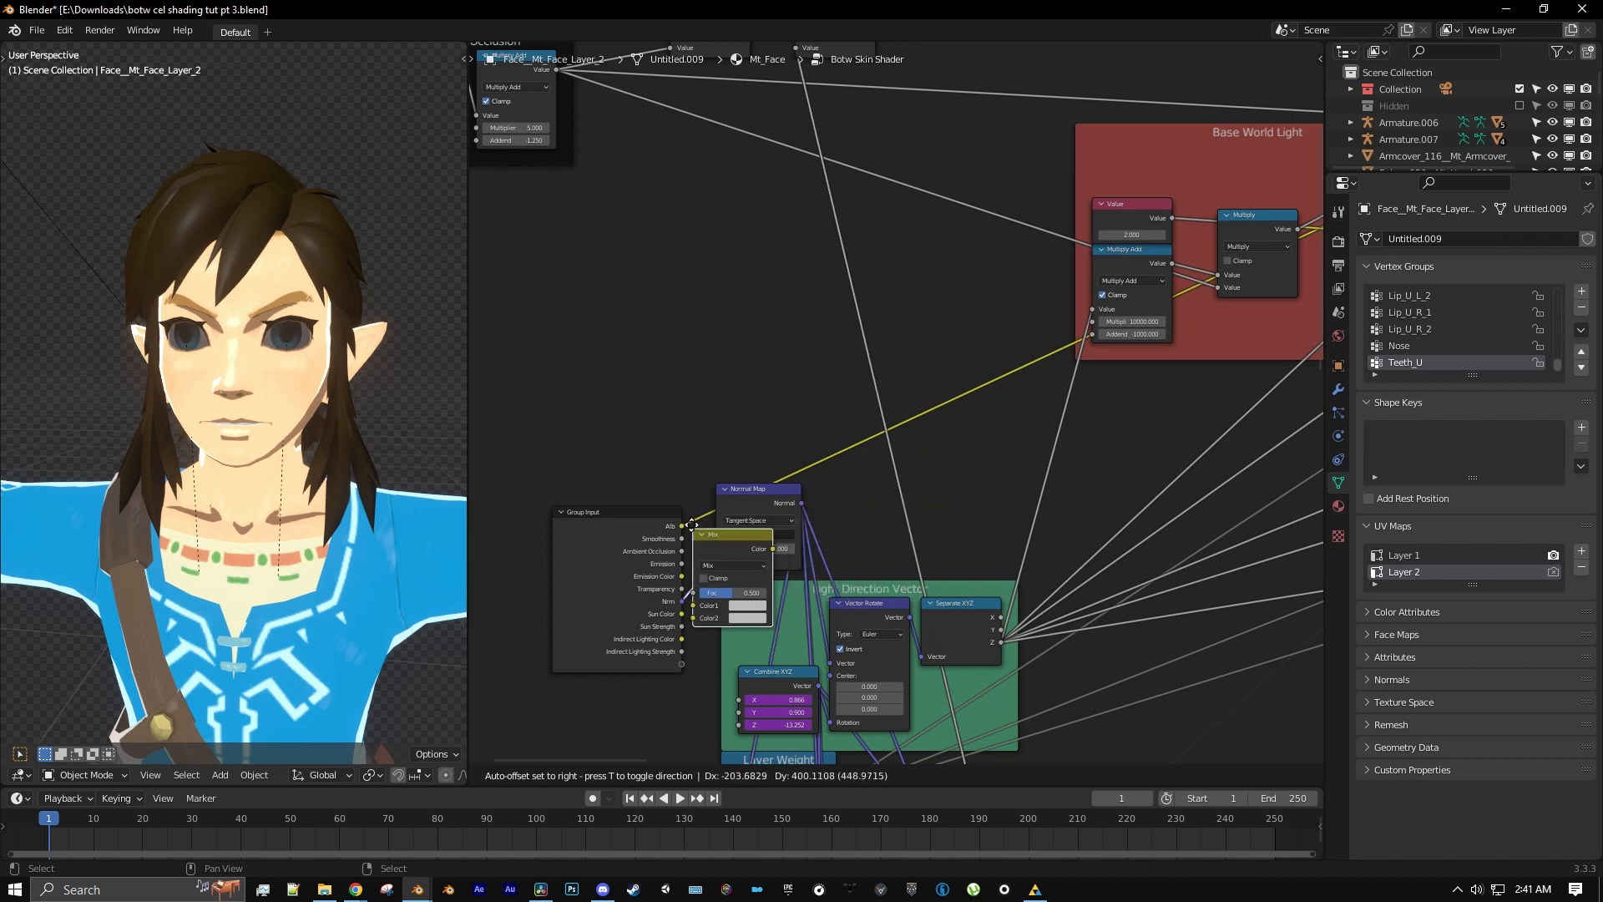
left_click(908, 348)
middle_click_drag(1013, 344, 812, 414)
middle_click_drag(737, 448, 944, 422)
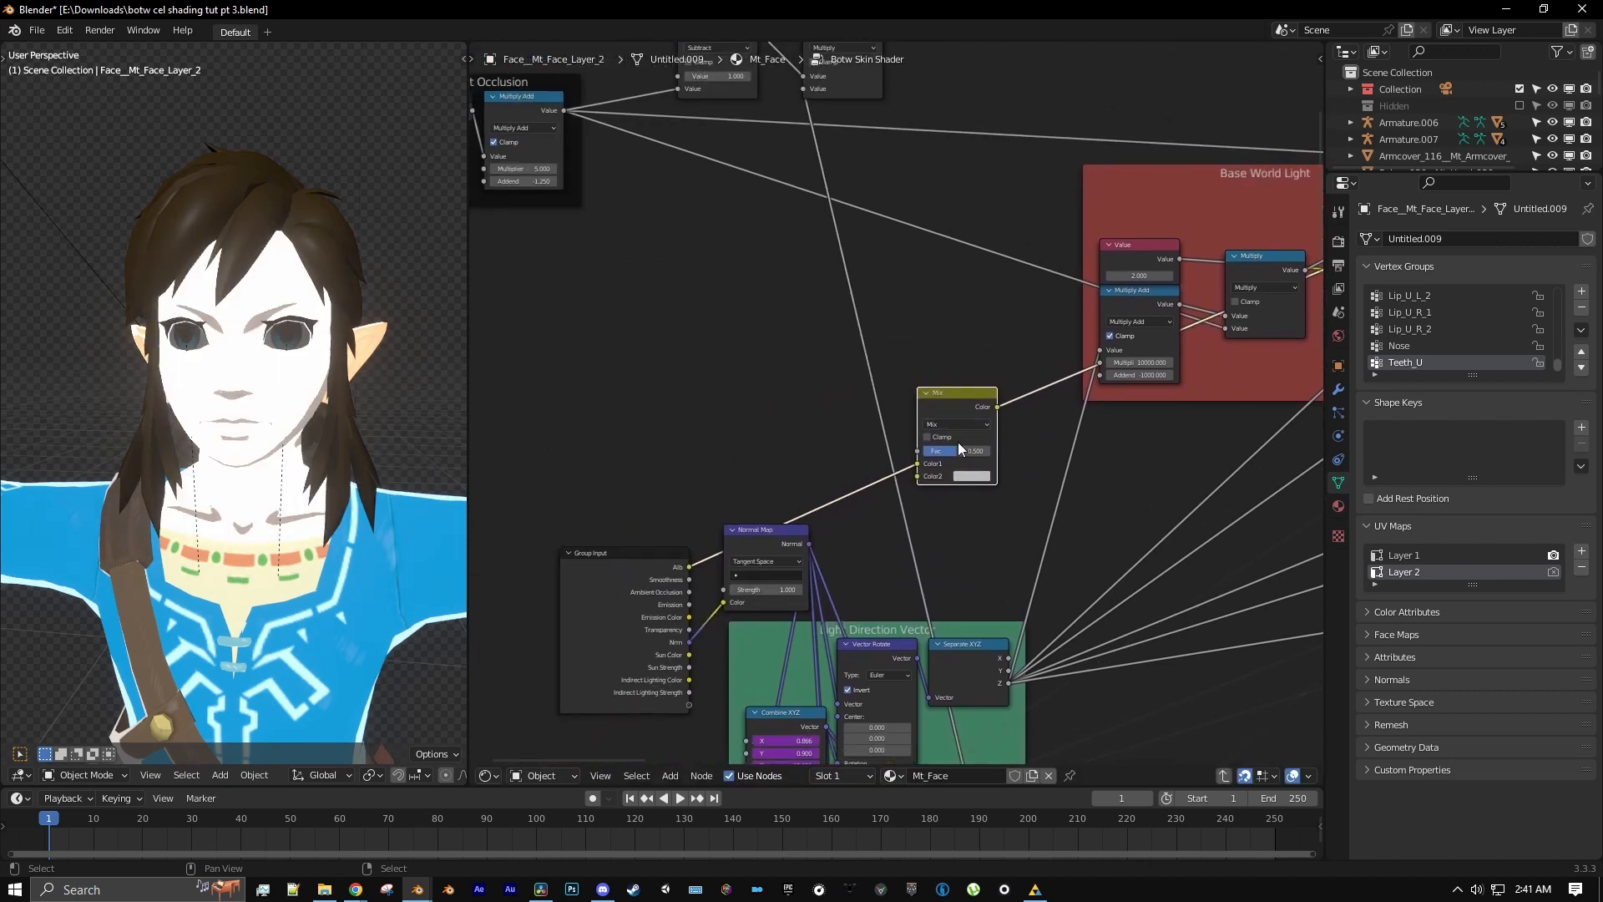
scroll(959, 441, "up", 2)
left_click(956, 425)
left_click(969, 478)
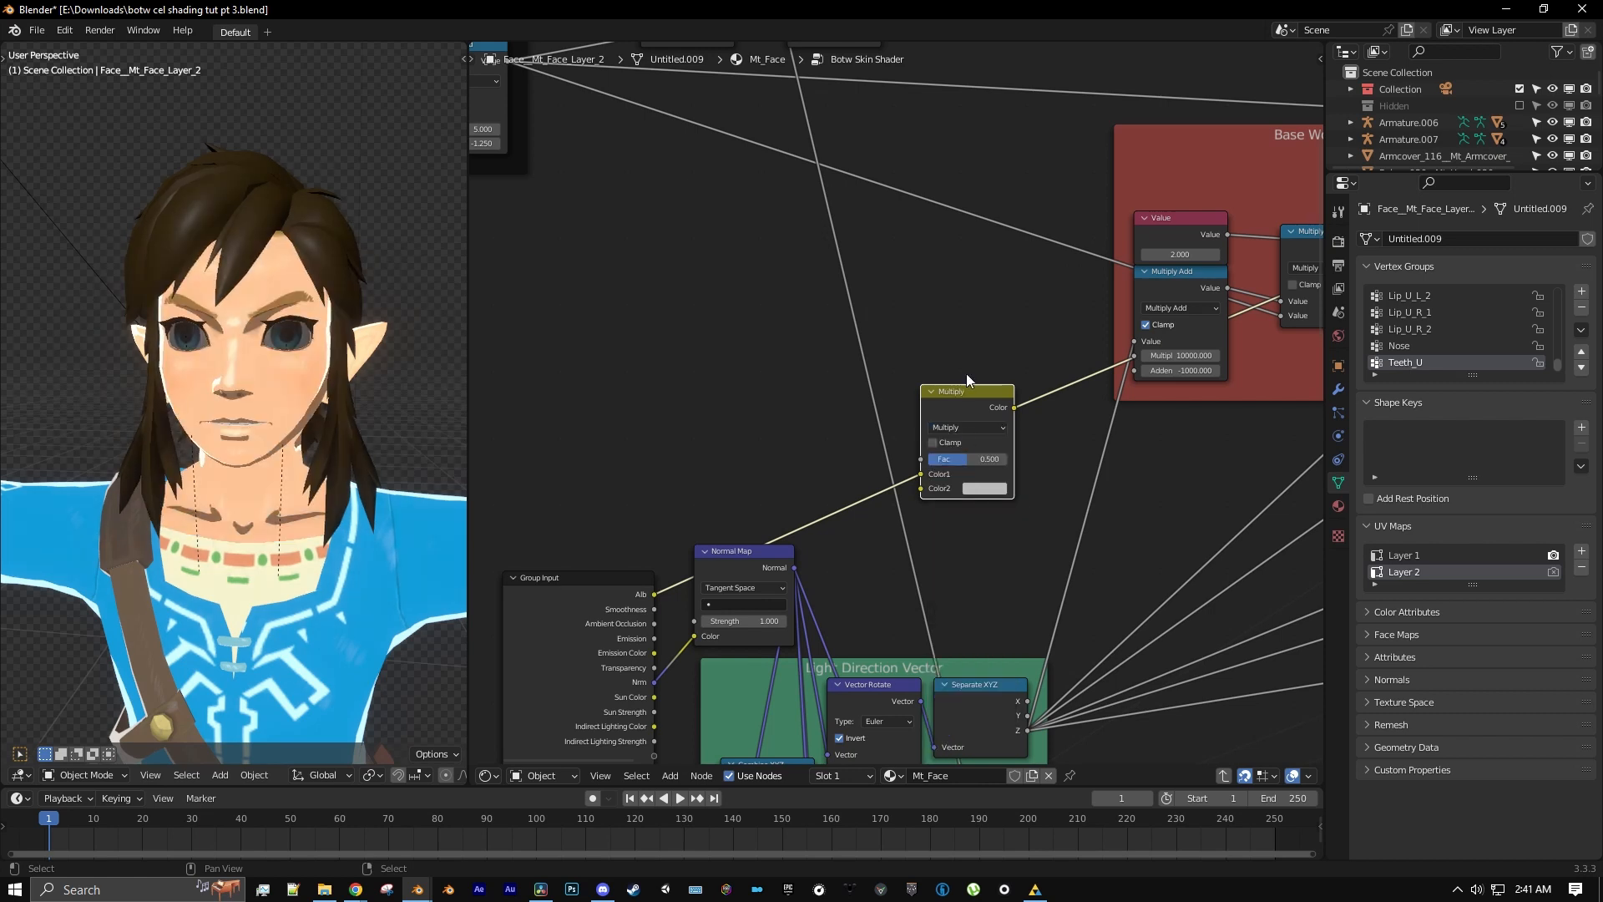
- Connect the ambient occlusion Multiply math node's output to the Fac input of the Multiply color node
scroll(952, 326, "down", 1)
middle_click_drag(920, 203, 915, 375)
left_click(850, 171)
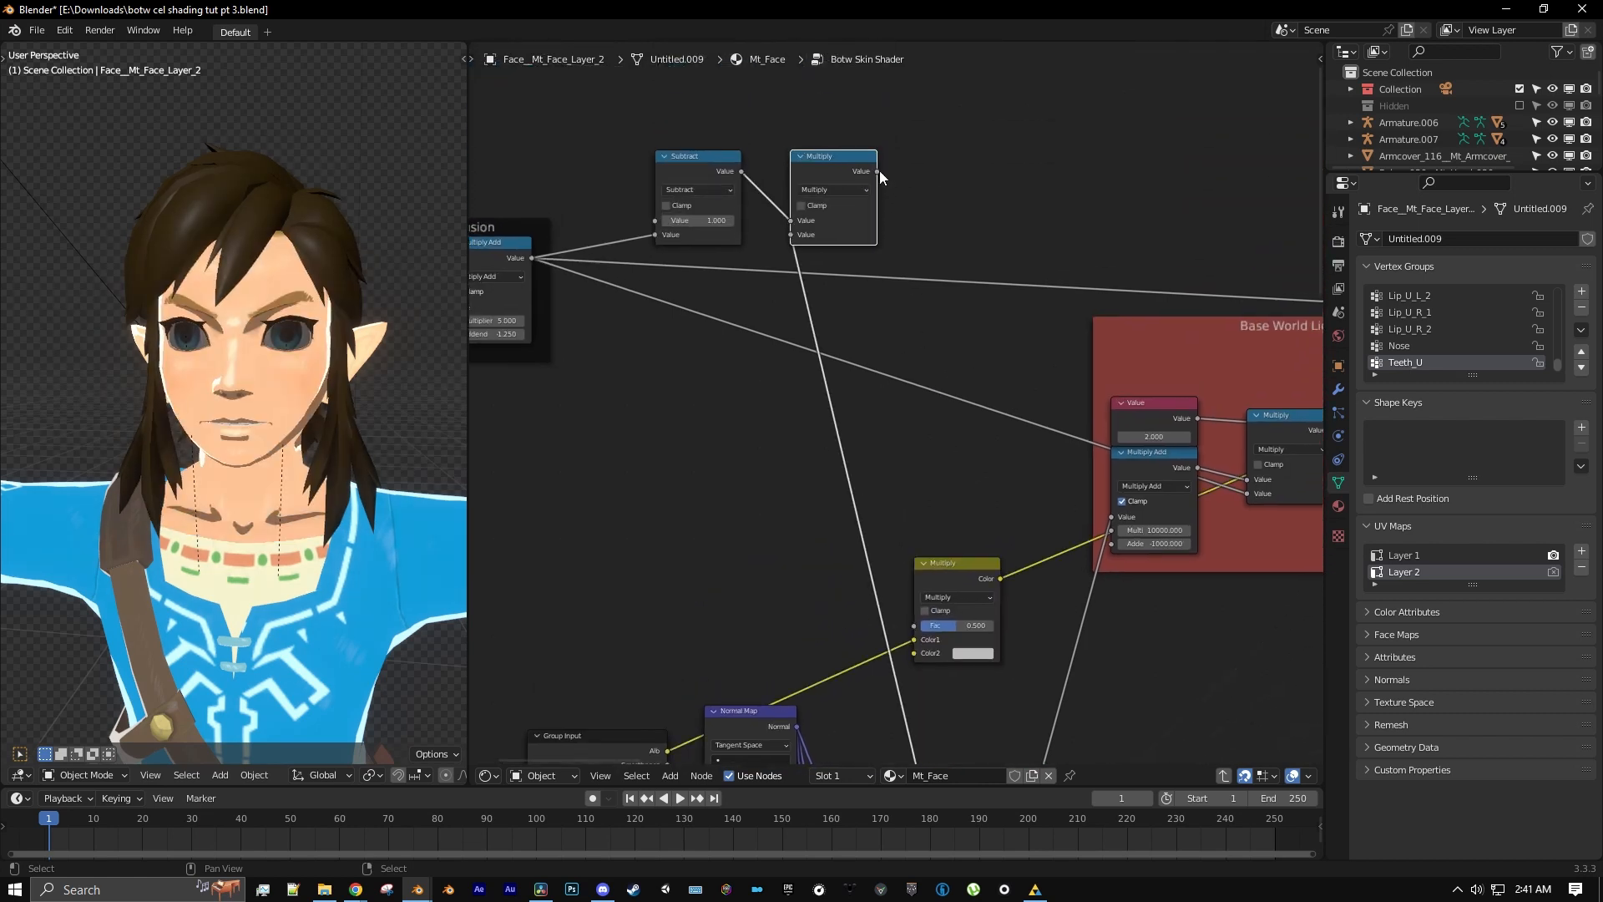
left_click_drag(877, 171, 935, 160)
left_click_drag(919, 443, 915, 625)
middle_click_drag(938, 609, 915, 470)
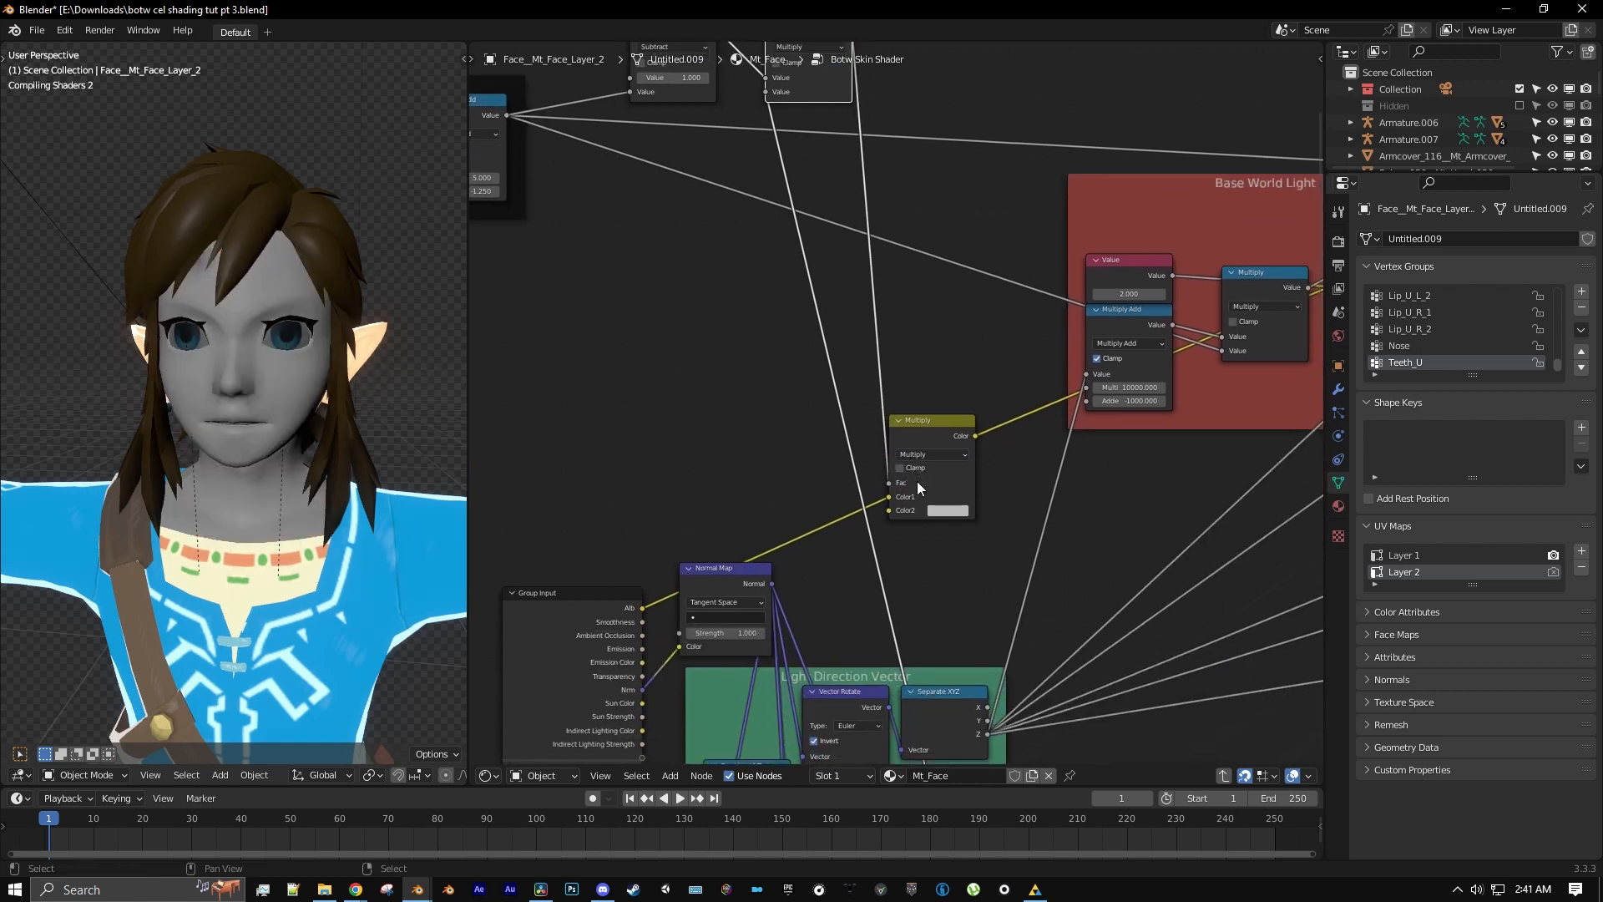
- Add a Value node set to 0.5 and connect it to Color2 of the Multiply color node
scroll(916, 479, "up", 1)
middle_click_drag(754, 726, 772, 701)
left_click(671, 770)
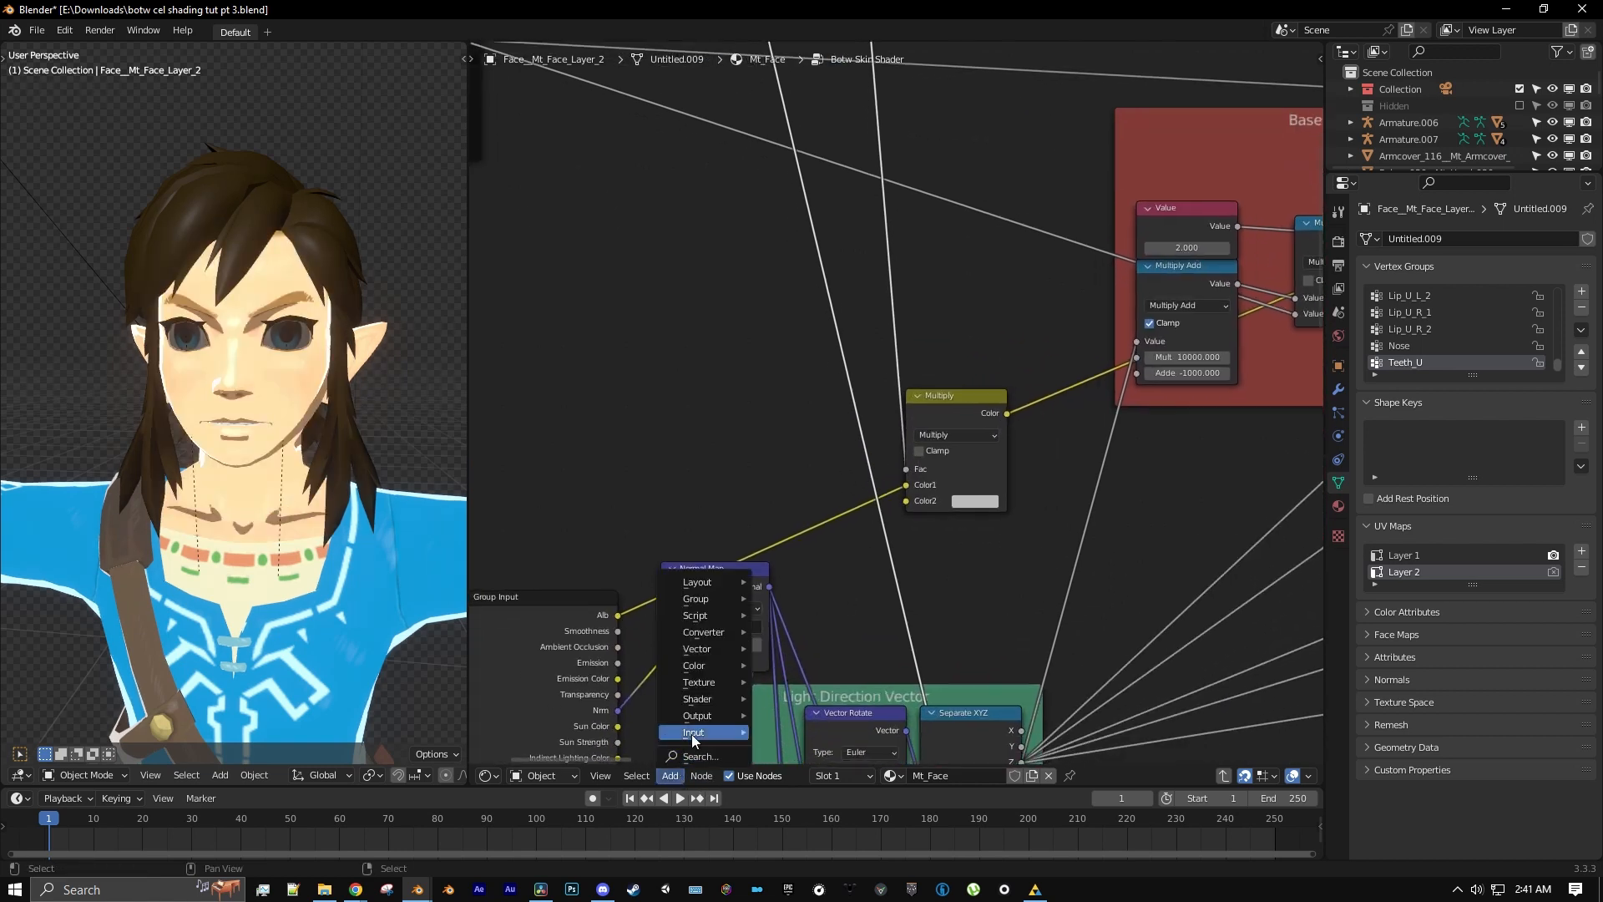
mouse_move(692, 734)
left_click(825, 699)
left_click(680, 428)
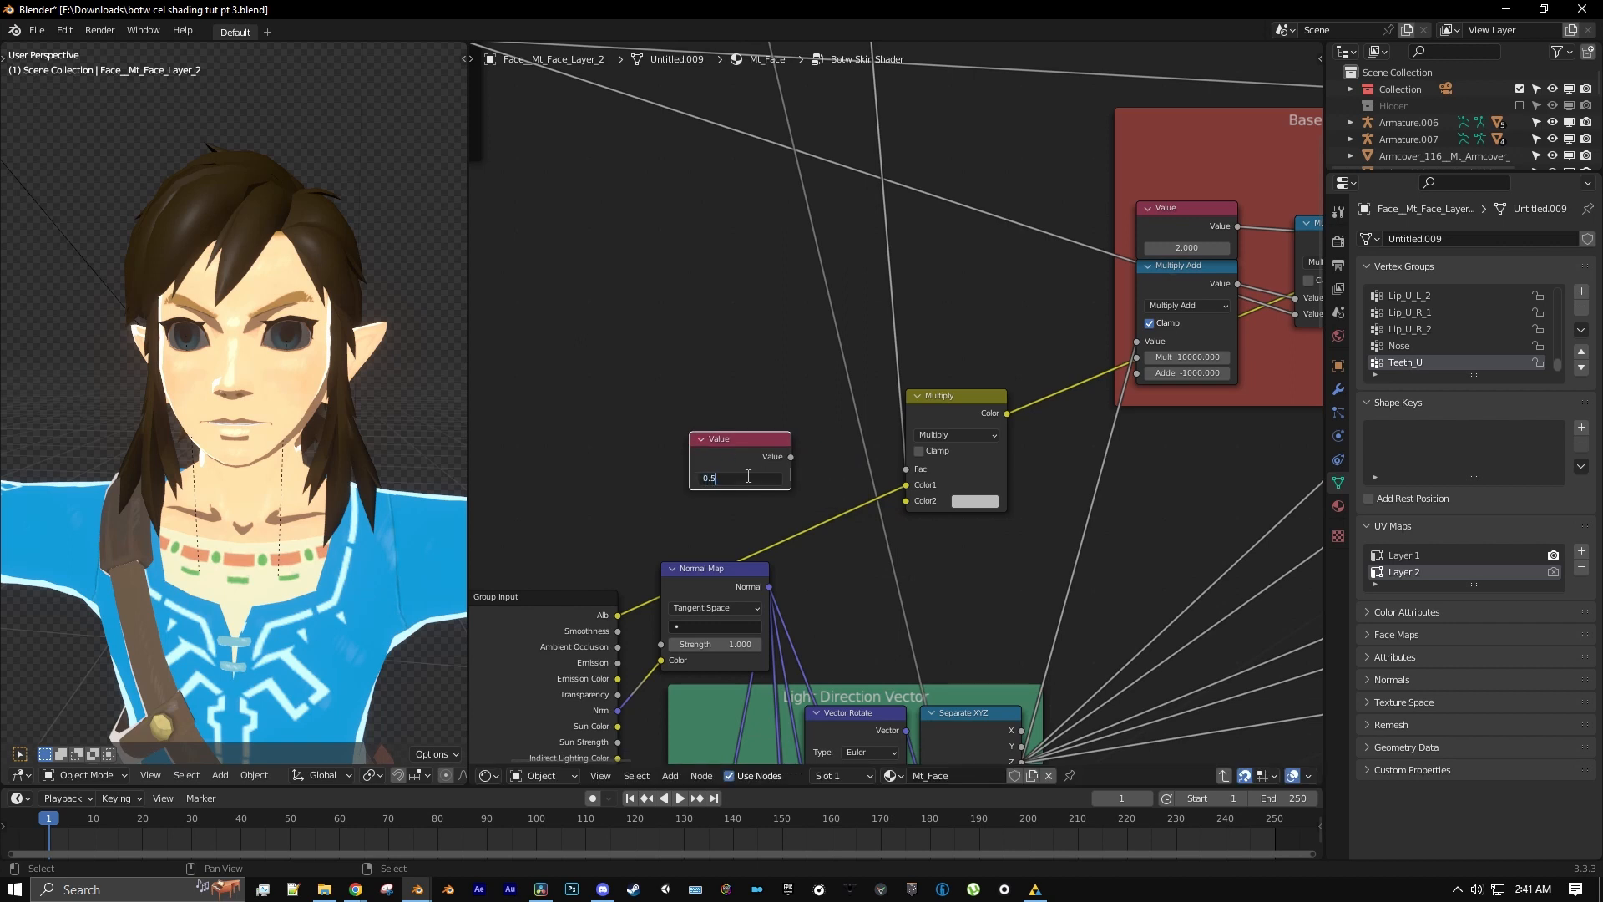
left_click_drag(792, 457, 945, 508)
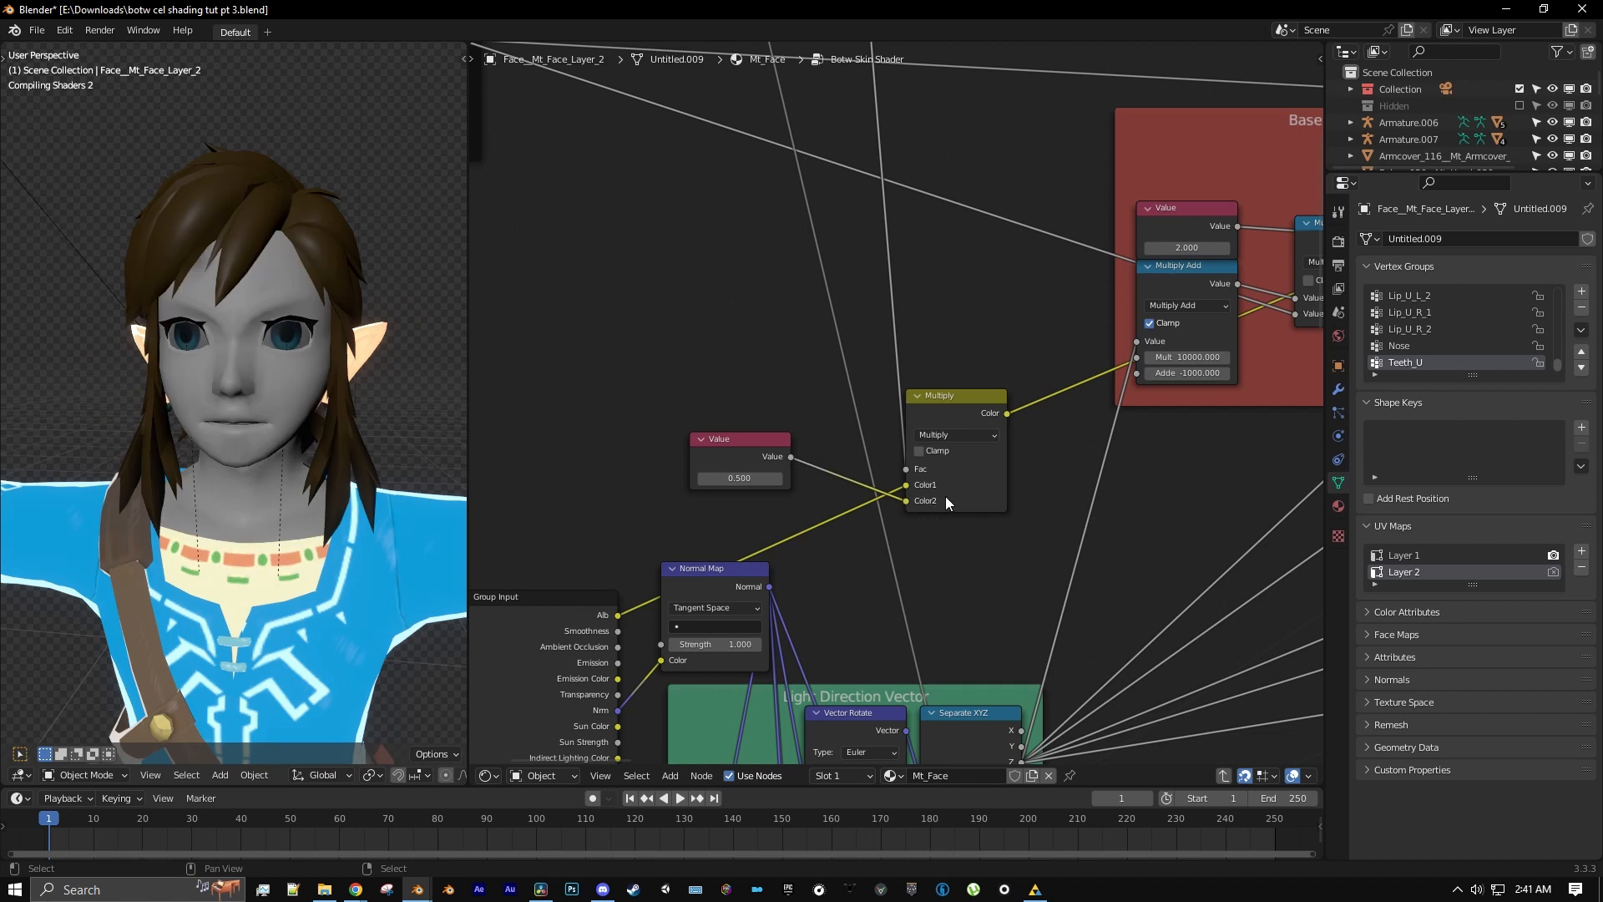
- Rotate the Sun light freely until Link's face falls into shadow and inspect the shading on the face
scroll(347, 449, "down", 3)
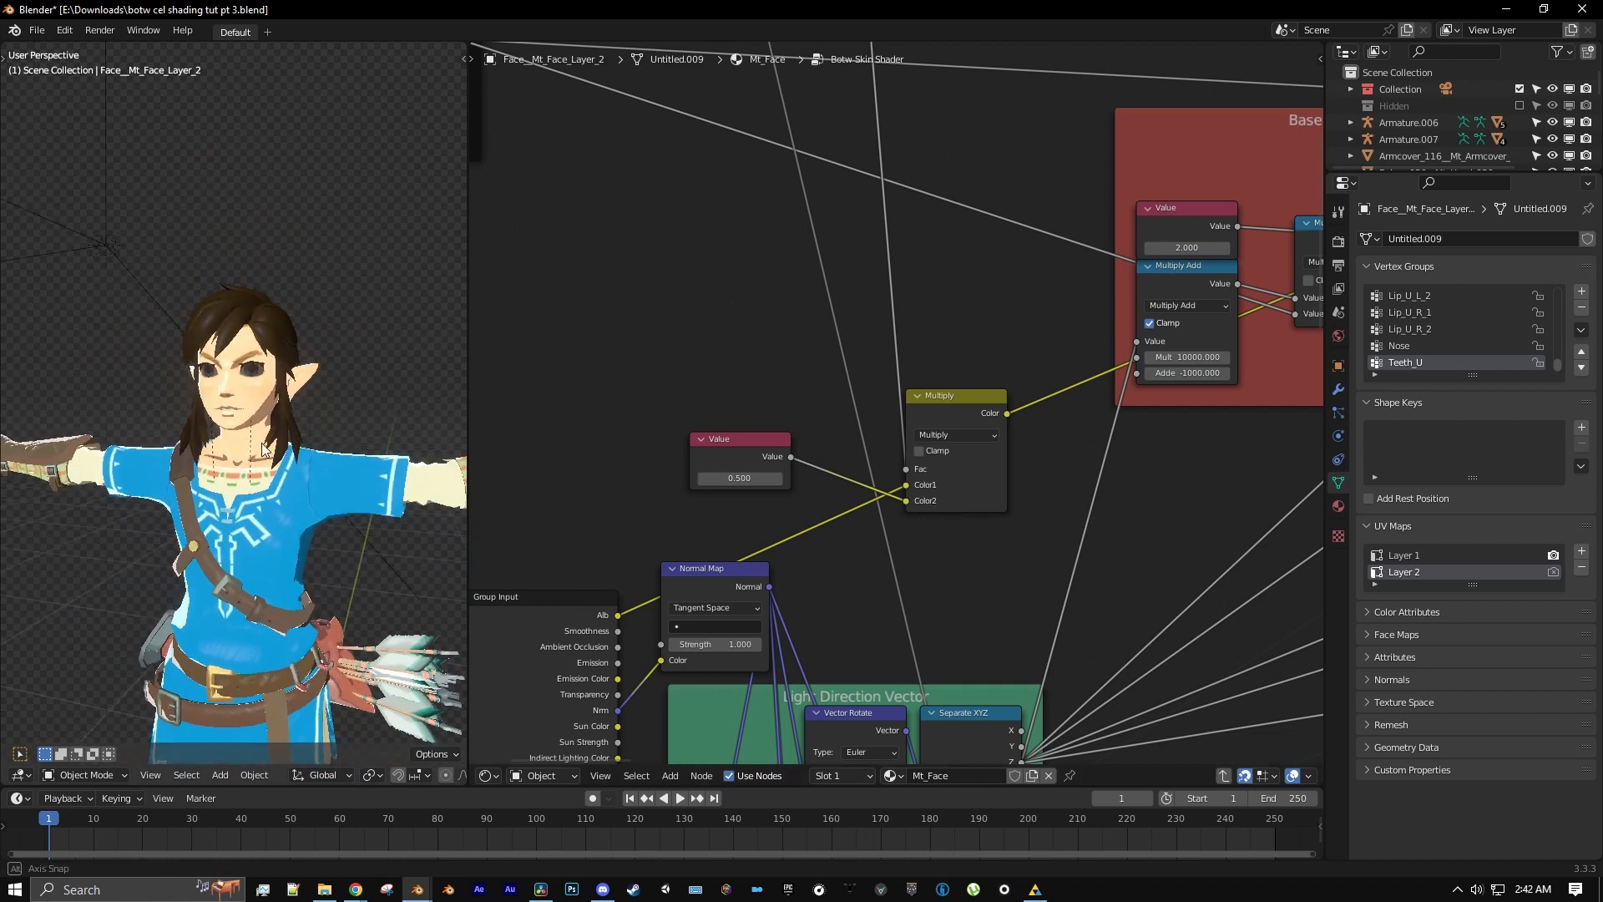
left_click(67, 252)
key("r")
key("r")
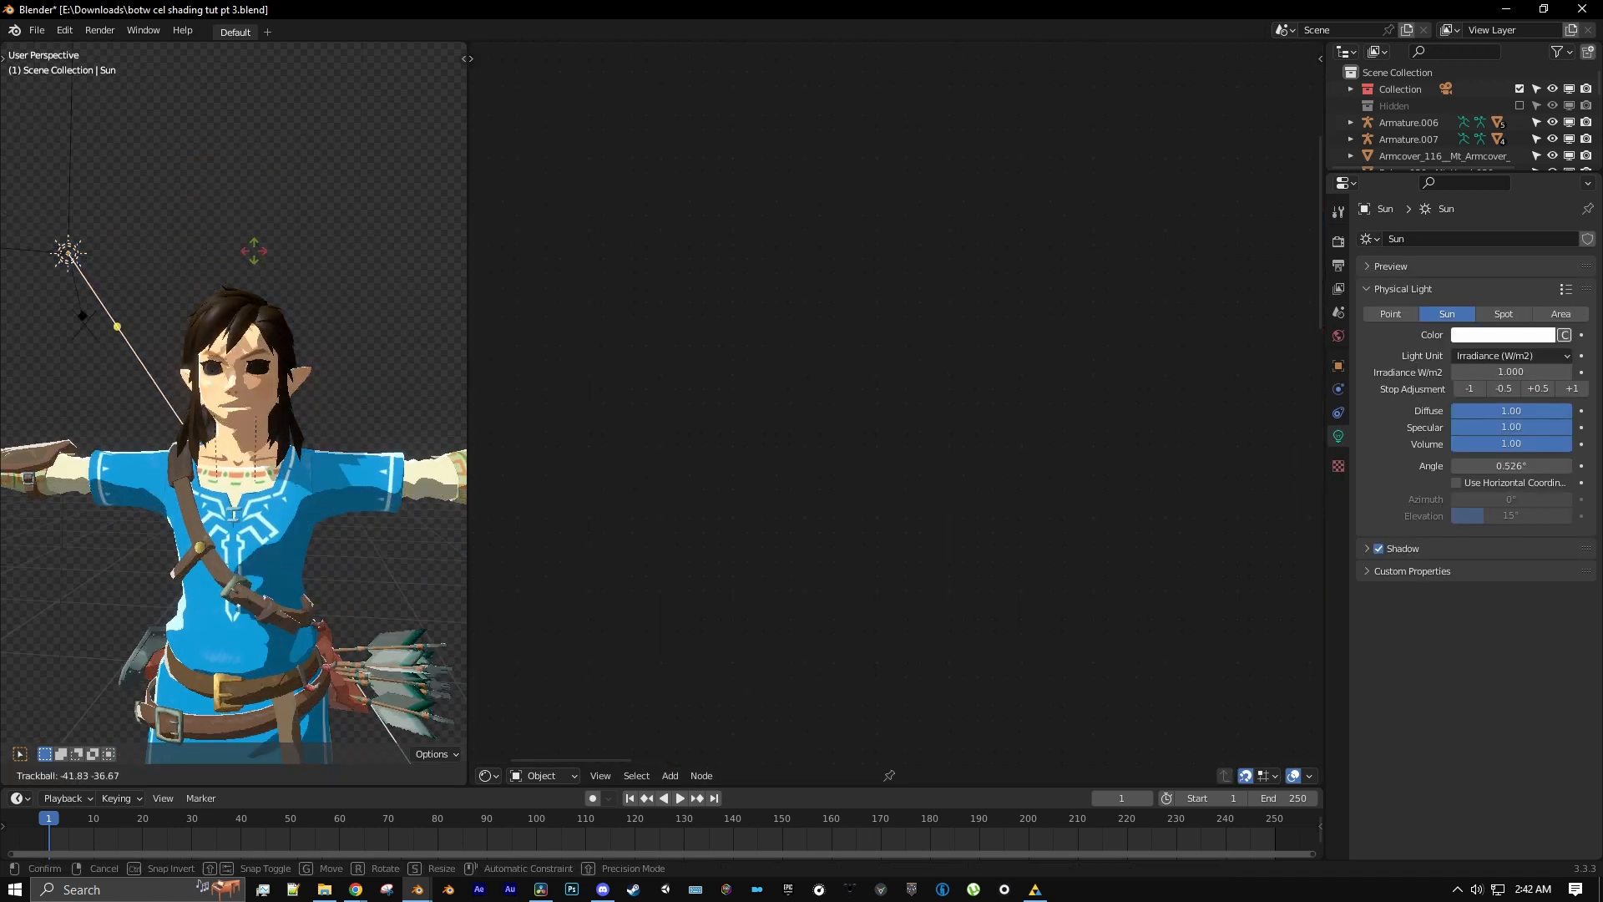
left_click(233, 140)
scroll(238, 424, "up", 5)
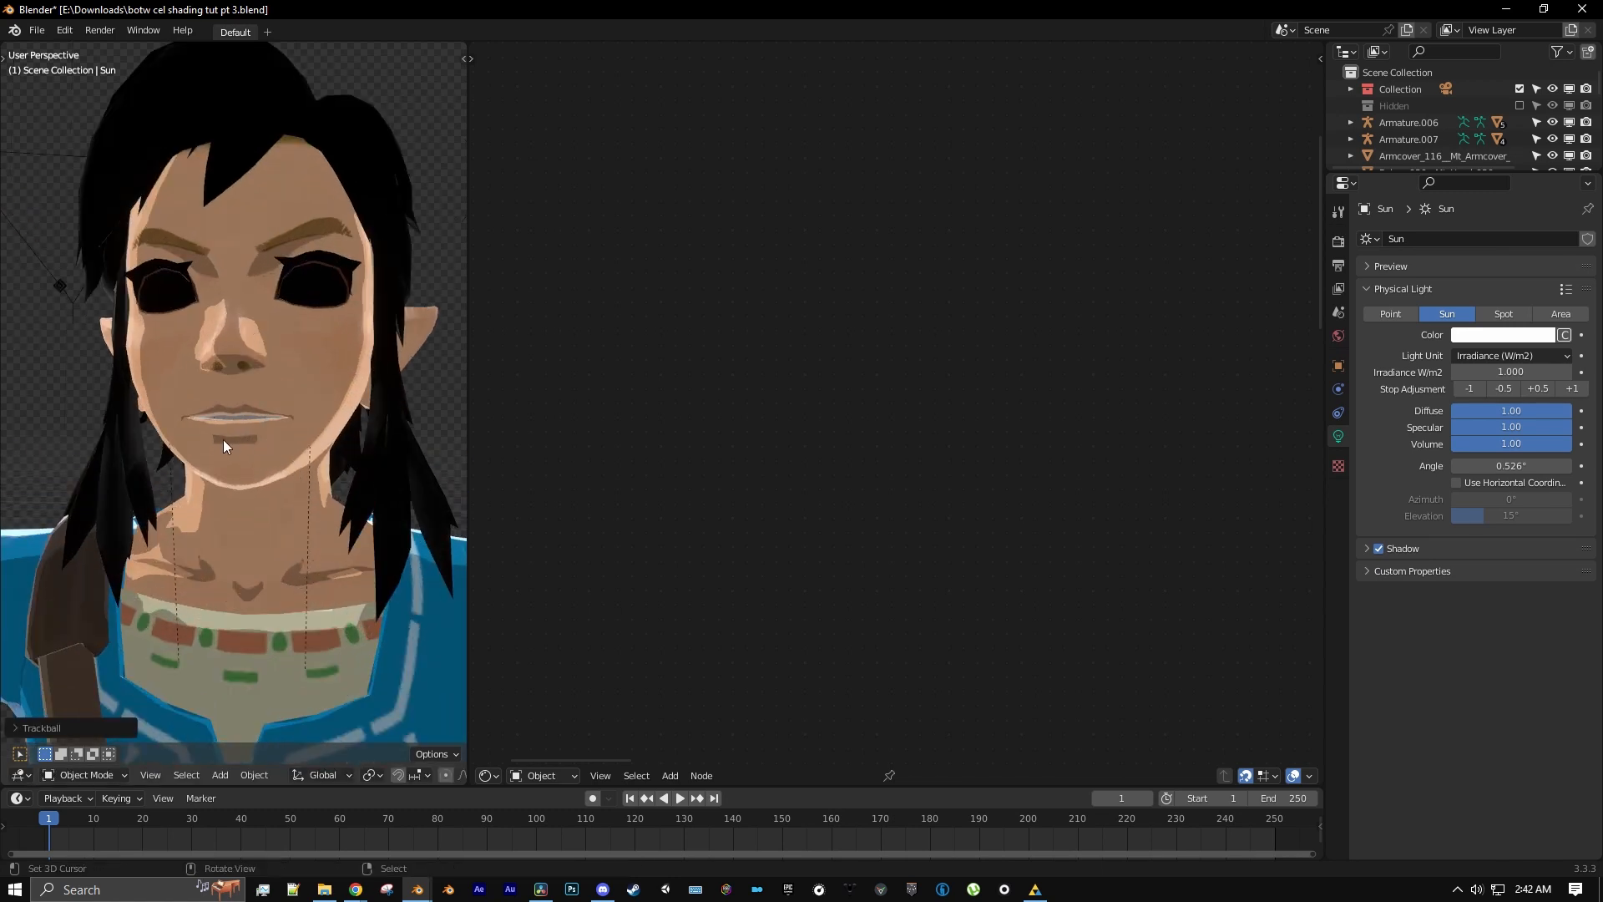
- Rotate the Sun light freely again so that it lights Link's face, and check the skin up close
scroll(223, 439, "down", 5)
key("r")
key("r")
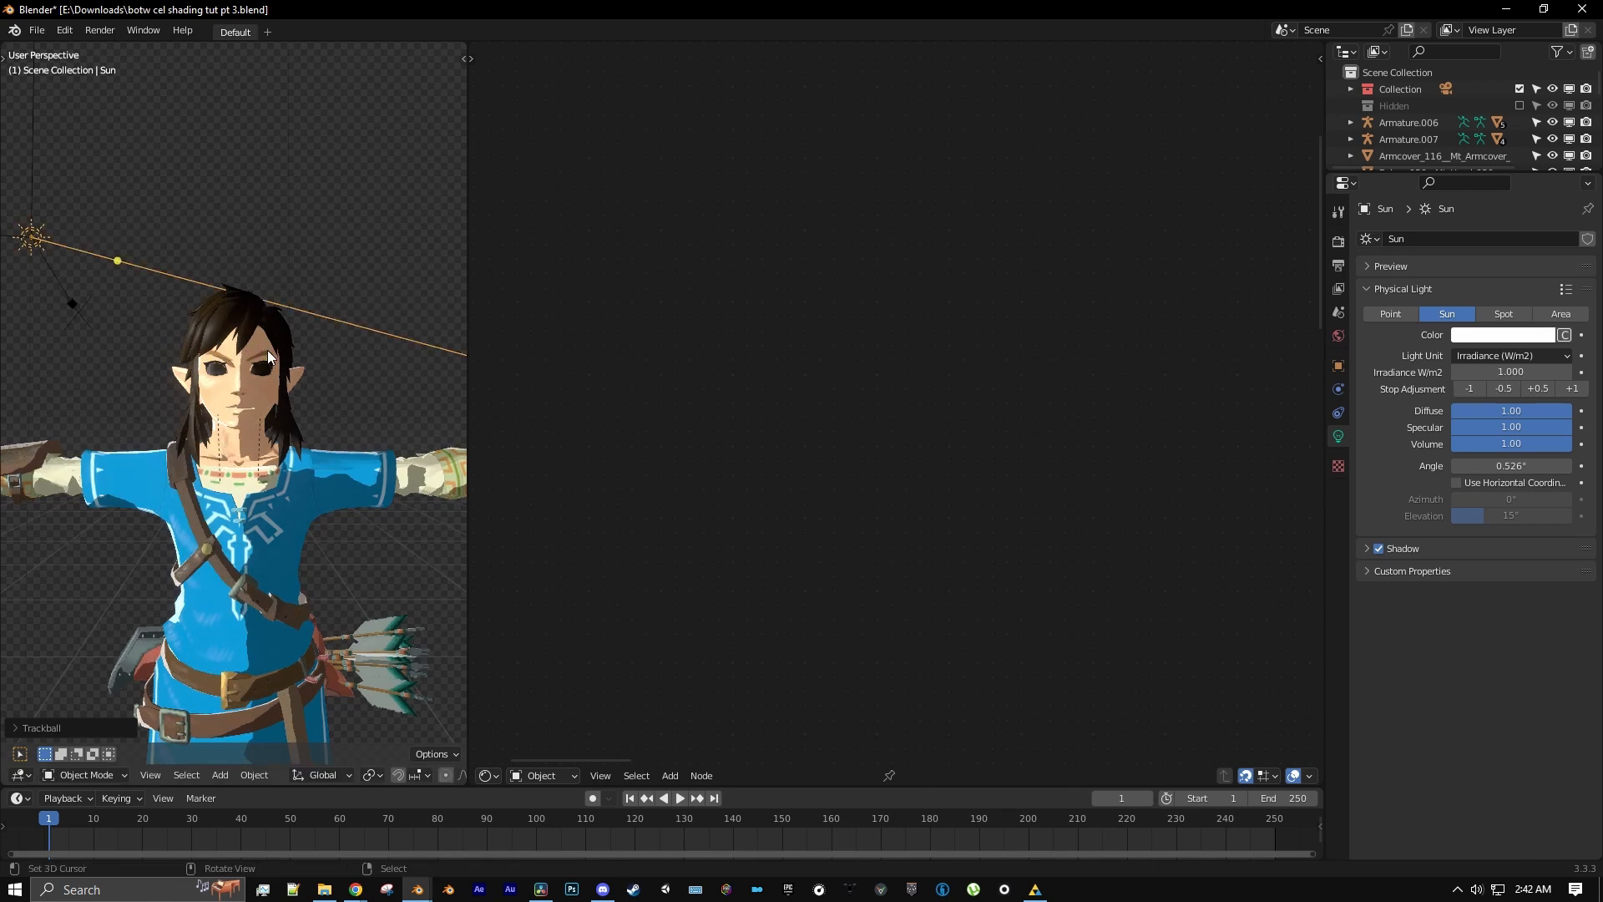
scroll(211, 346, "up", 6)
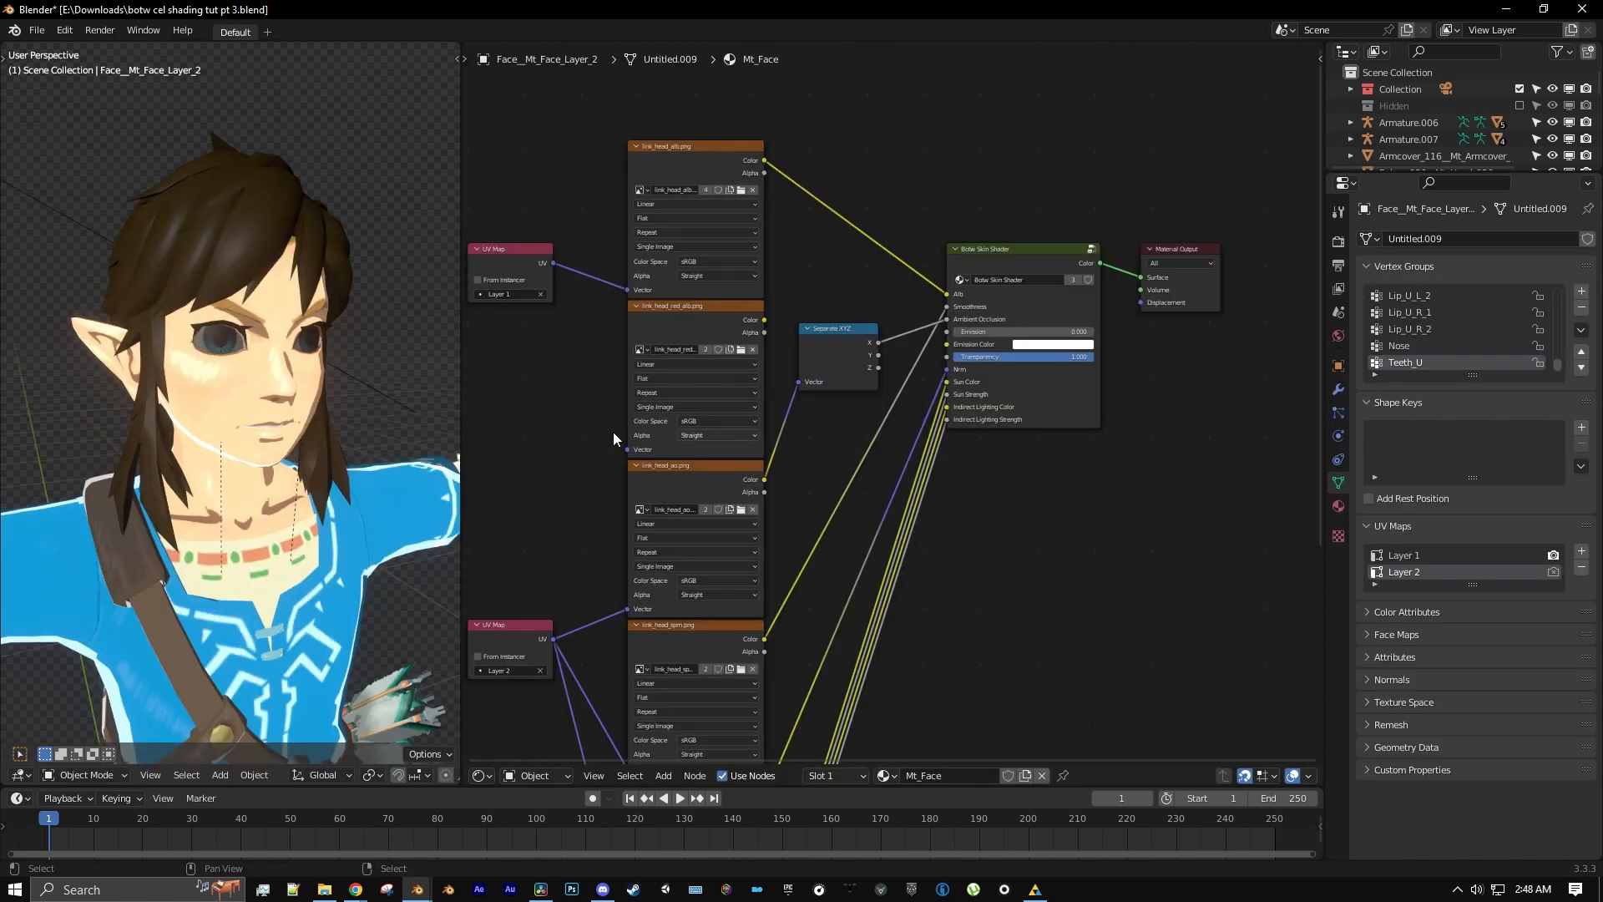
- Inspect the highlights on Link's cheek and open the Botw Skin Shader node group of Mt_Face for editing
scroll(311, 438, "up", 2)
middle_click_drag(288, 433, 217, 350)
scroll(294, 347, "up", 2)
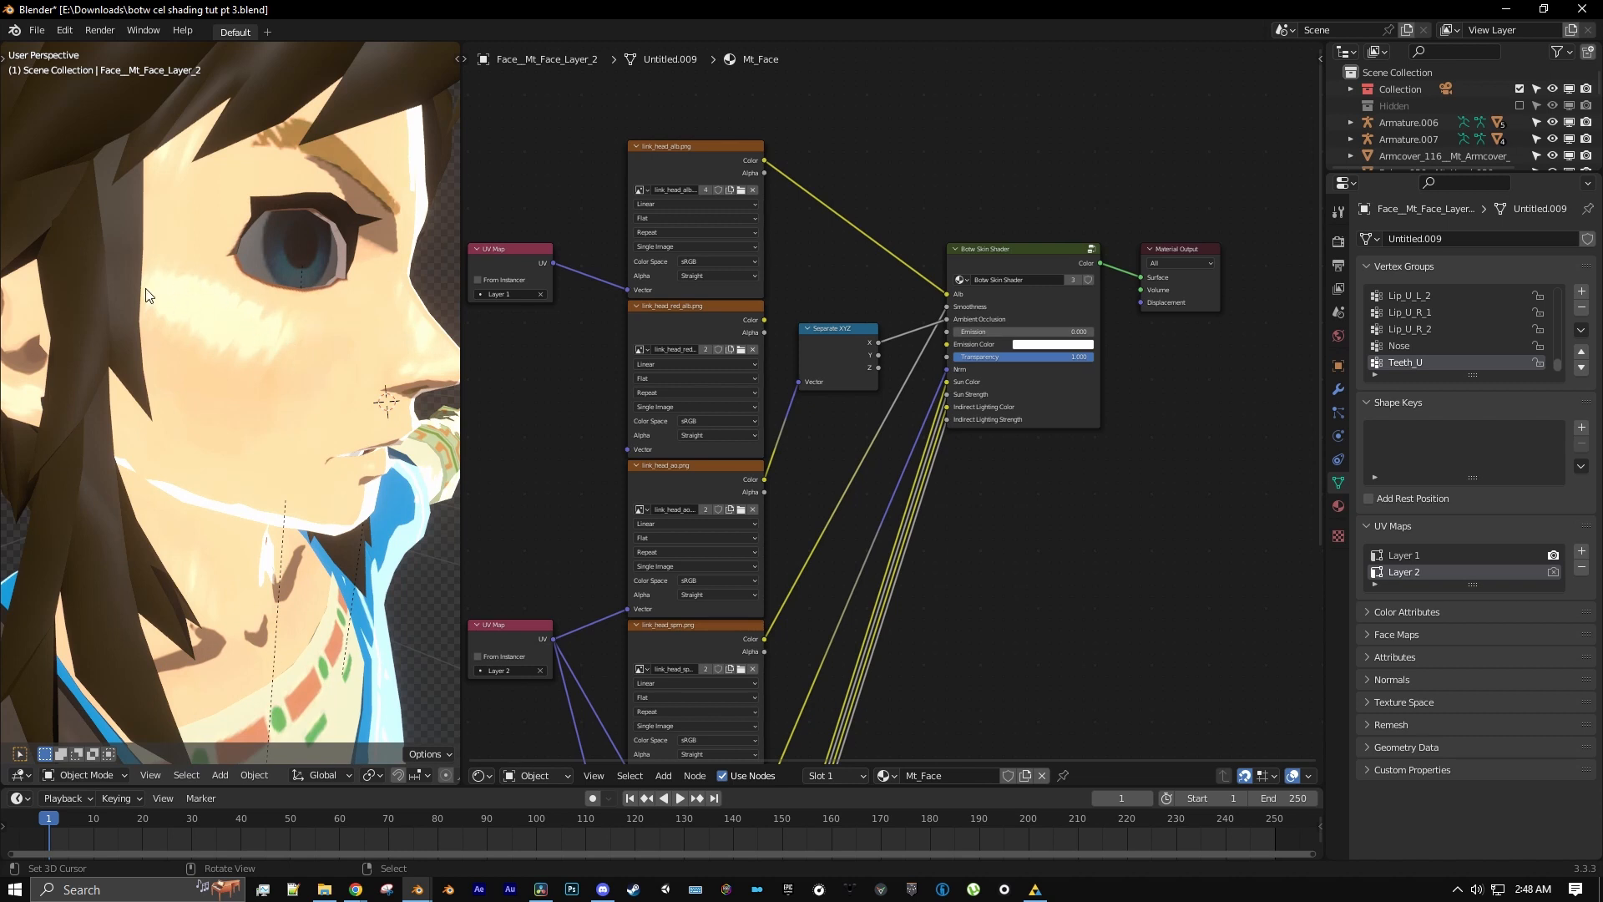
scroll(200, 326, "down", 3)
middle_click_drag(275, 359, 183, 363)
middle_click_drag(1004, 319, 767, 436)
scroll(766, 436, "up", 3)
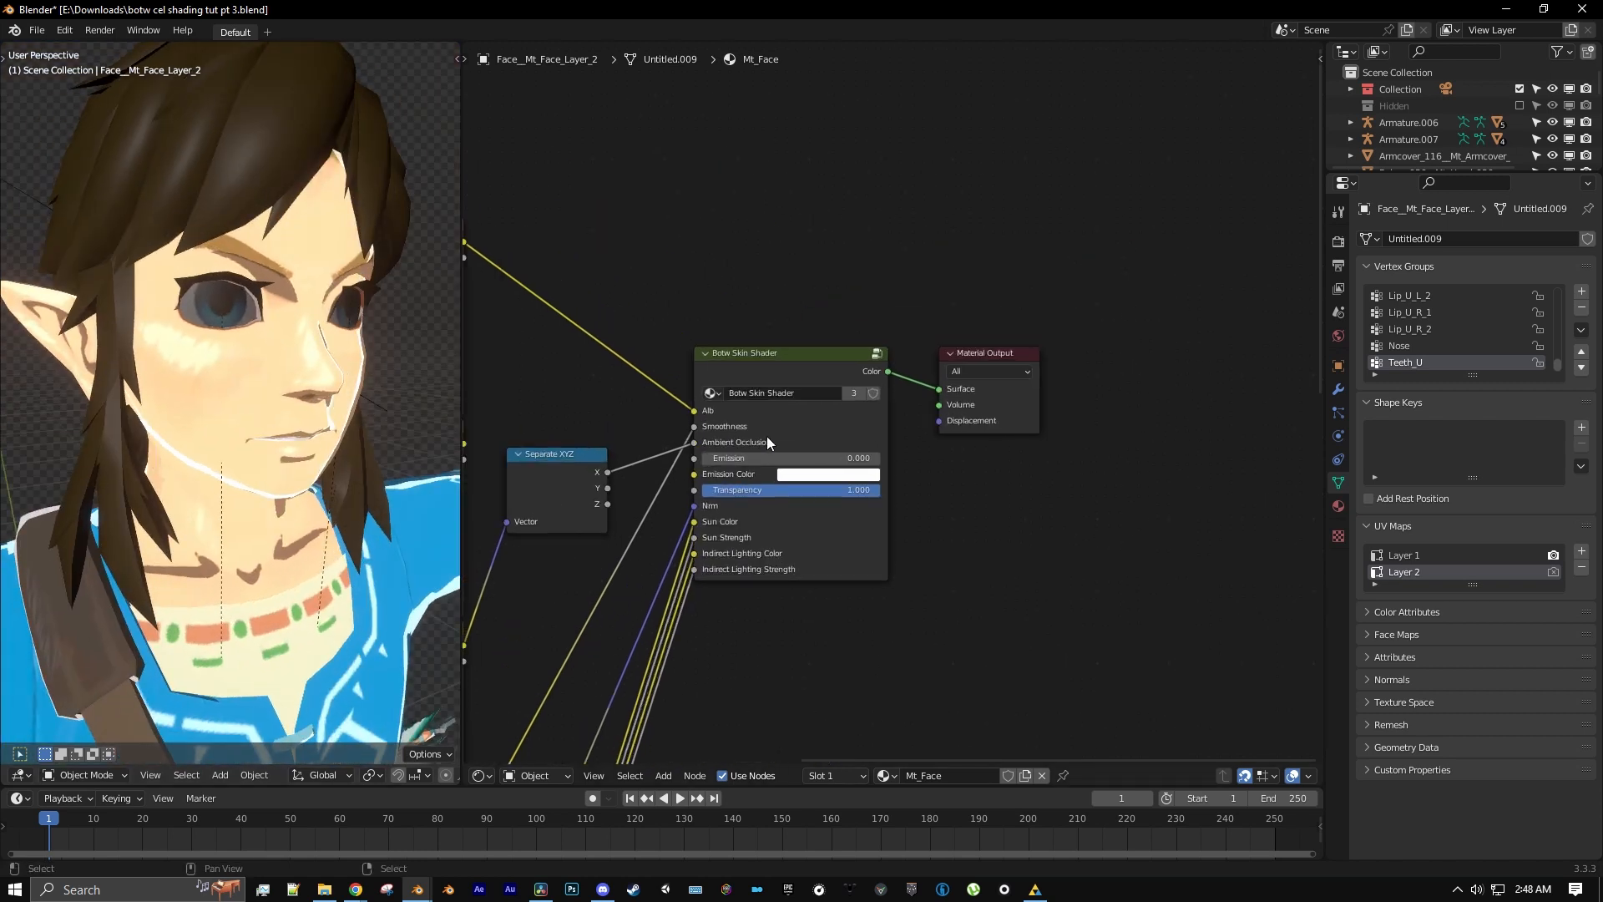
scroll(767, 436, "up", 2)
left_click(939, 302)
- Move the Smoothness Group Input node lower inside the Sketch Lines Specular Setup frame
scroll(851, 369, "down", 3)
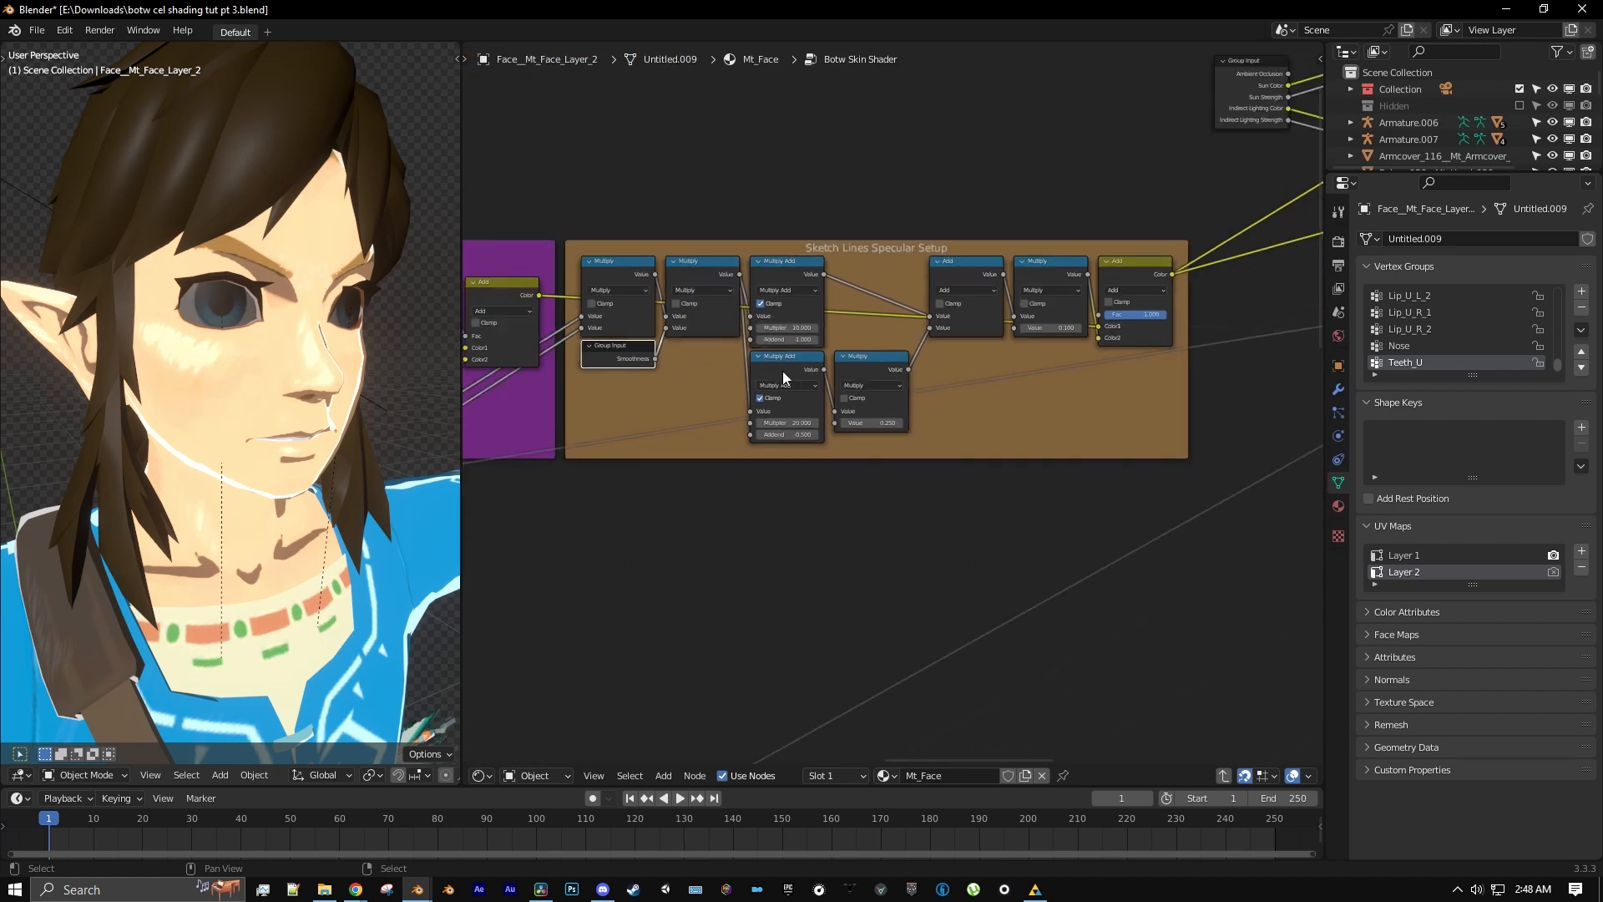
middle_click_drag(783, 370, 868, 429)
scroll(772, 409, "up", 1)
scroll(772, 409, "up", 2)
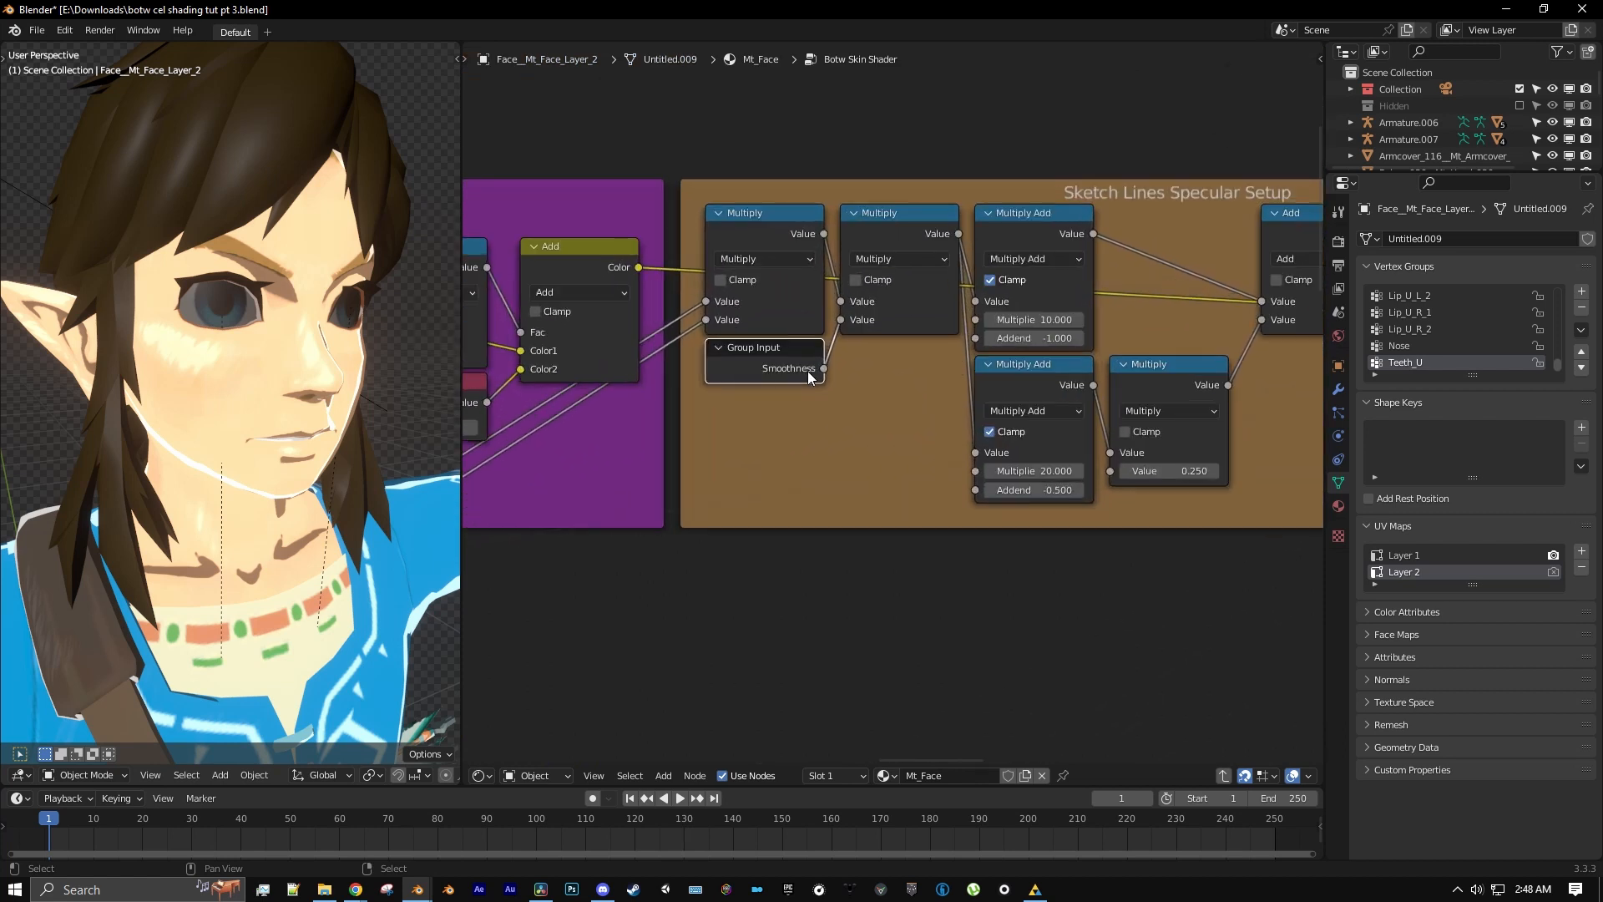
left_click_drag(764, 370, 786, 473)
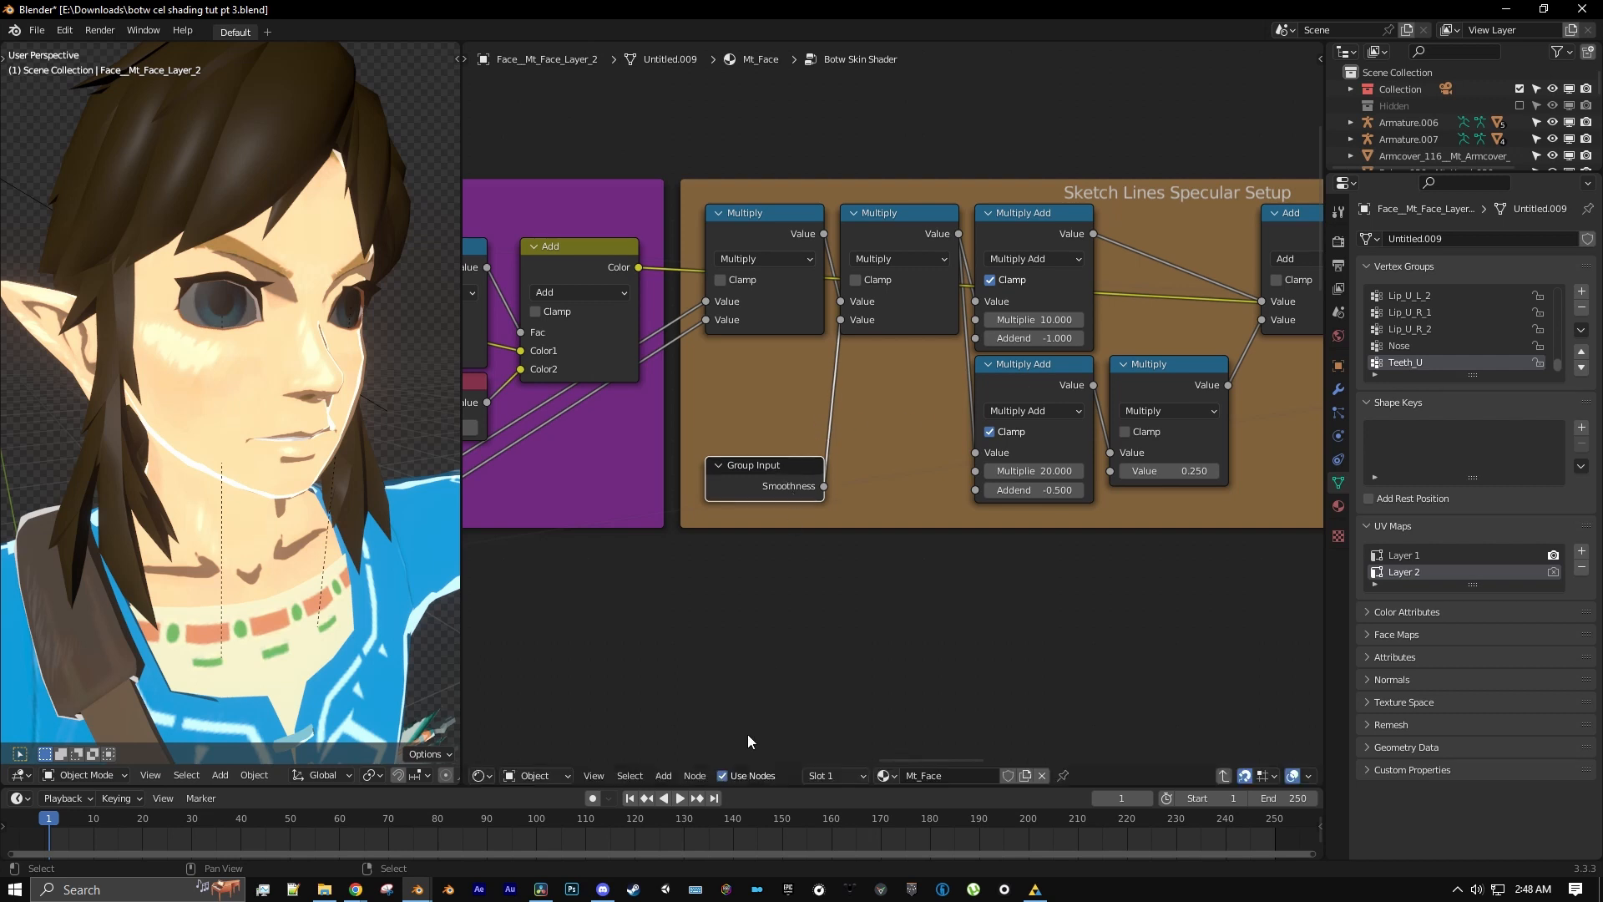
- Add a Math node below the Sketch Lines Specular Setup frame and set its operation to Multiply
left_click(665, 776)
mouse_move(727, 639)
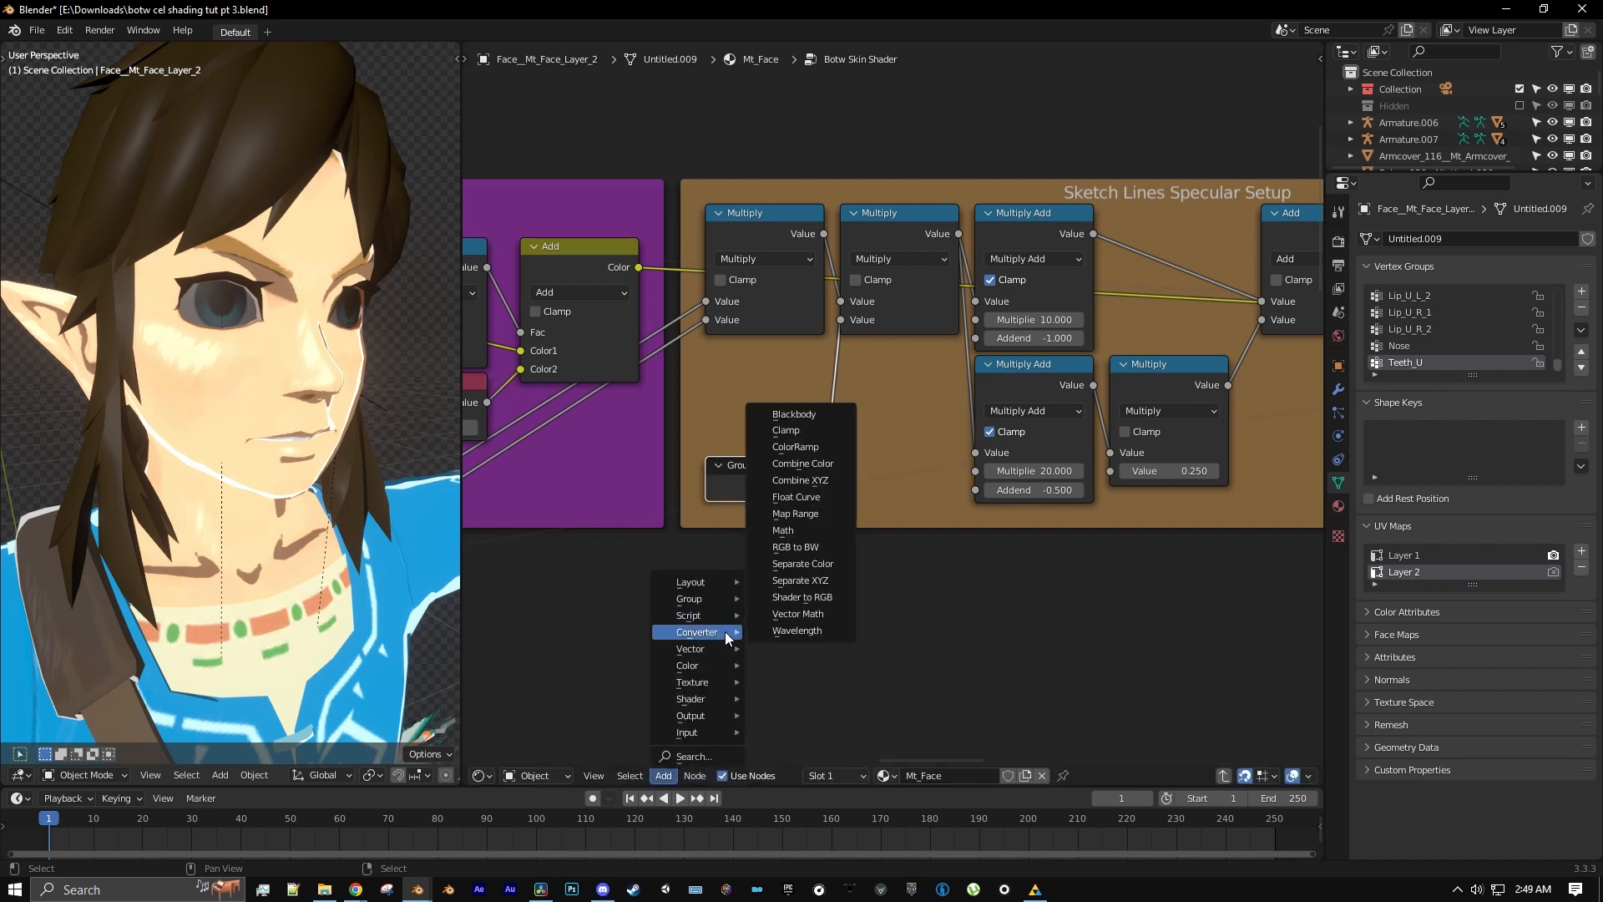
left_click(833, 533)
left_click(914, 608)
left_click(914, 609)
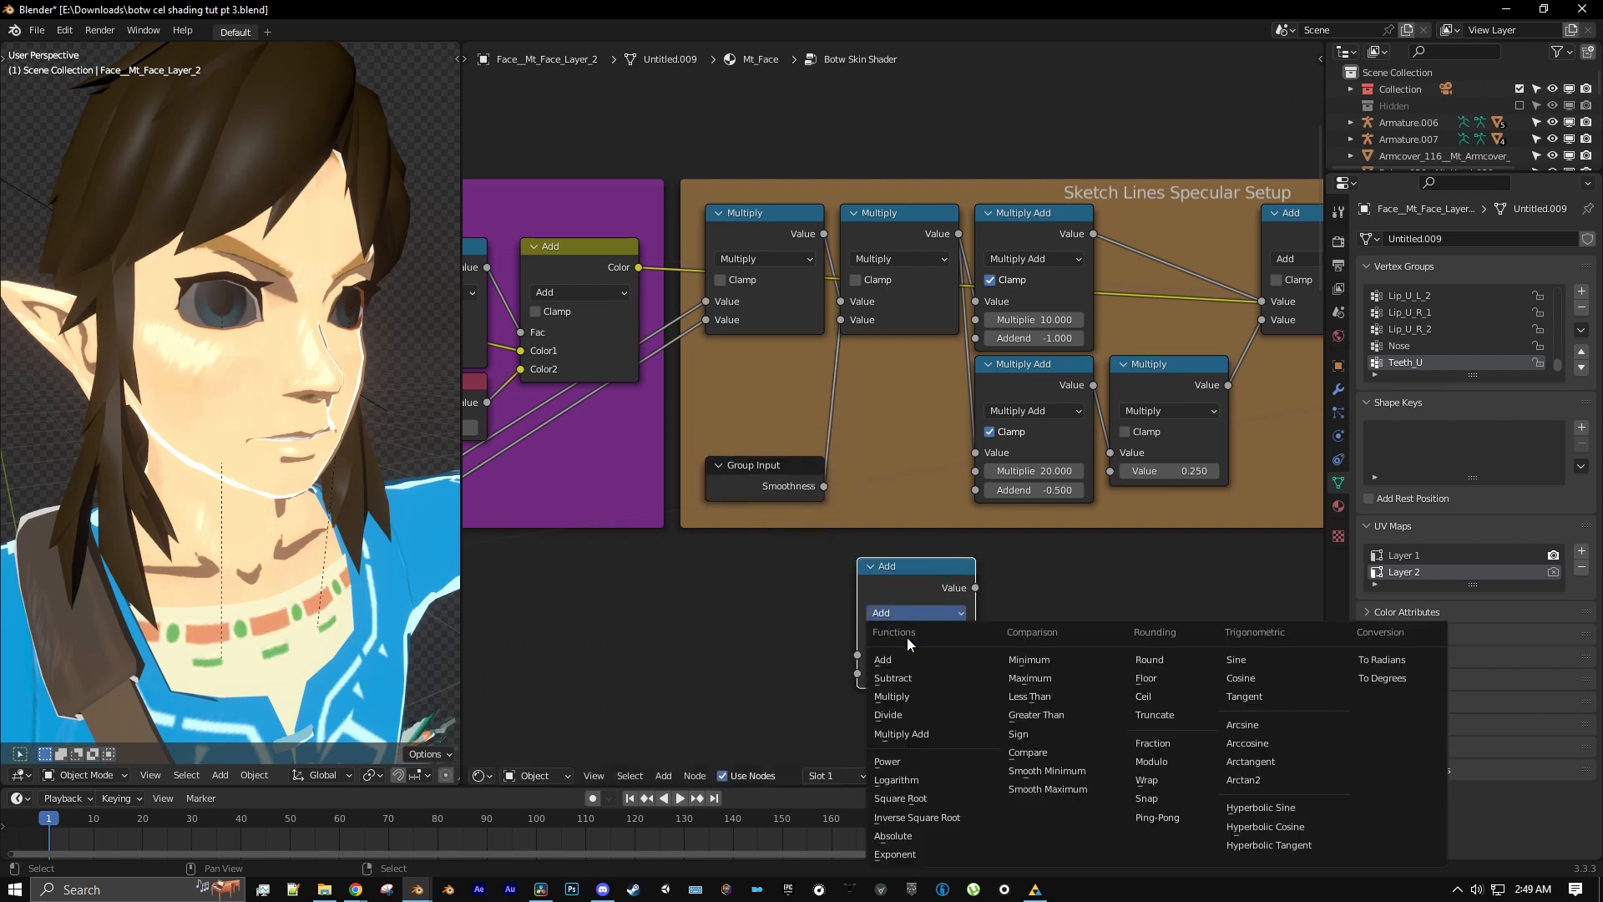
left_click(907, 695)
- Insert the new Multiply node into the Smoothness link and space out the nodes following it in the frame
mouse_move(900, 575)
left_mouse_down()
mouse_move(863, 399)
mouse_move(848, 365)
mouse_move(830, 369)
left_mouse_up()
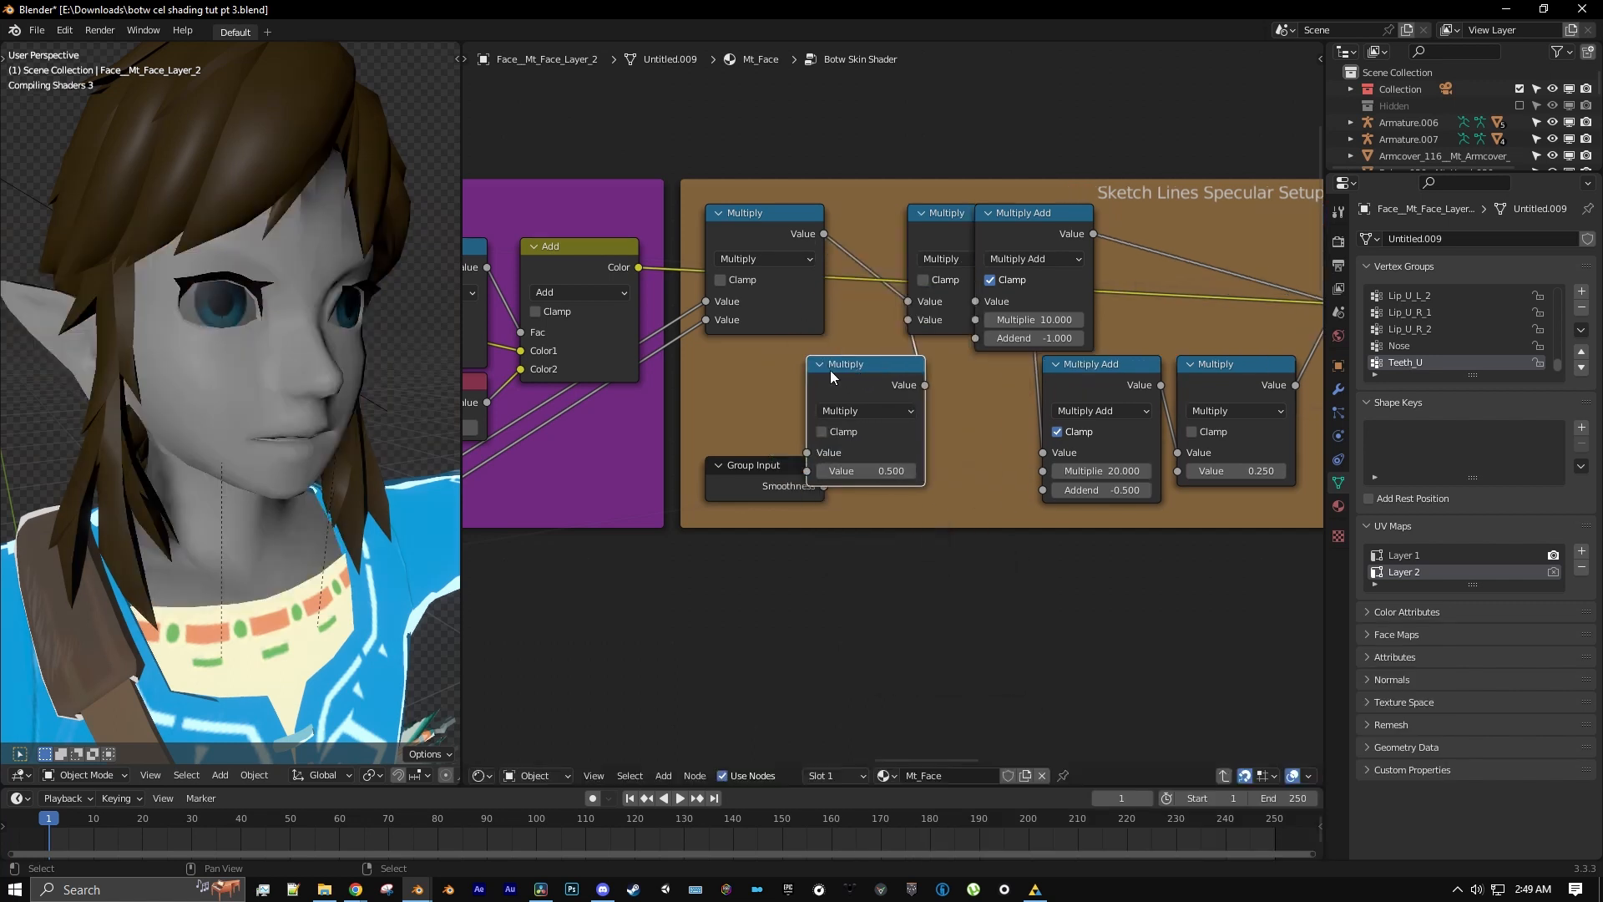
scroll(1083, 331, "down", 1)
middle_click_drag(1083, 331, 801, 360)
left_click_drag(800, 357, 1002, 357)
- Set the new Multiply node's value to 0.35 and check the highlights on Link's cheek
scroll(646, 471, "up", 4)
middle_click_drag(647, 471, 857, 460)
middle_click_drag(933, 425, 873, 422)
left_click(870, 409)
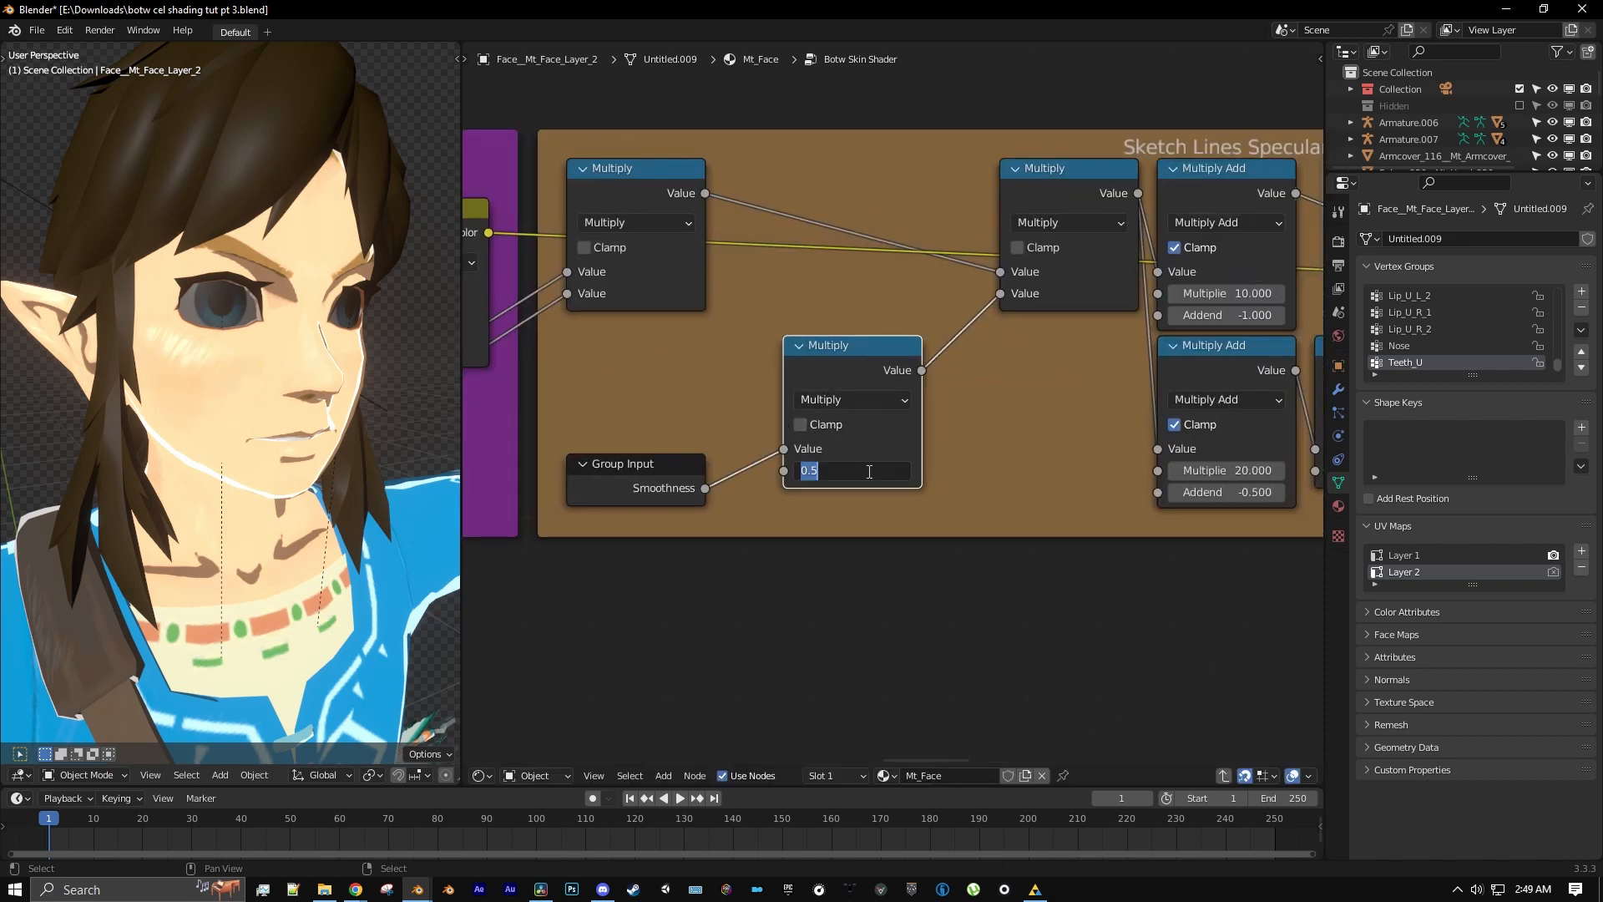
key("Return")
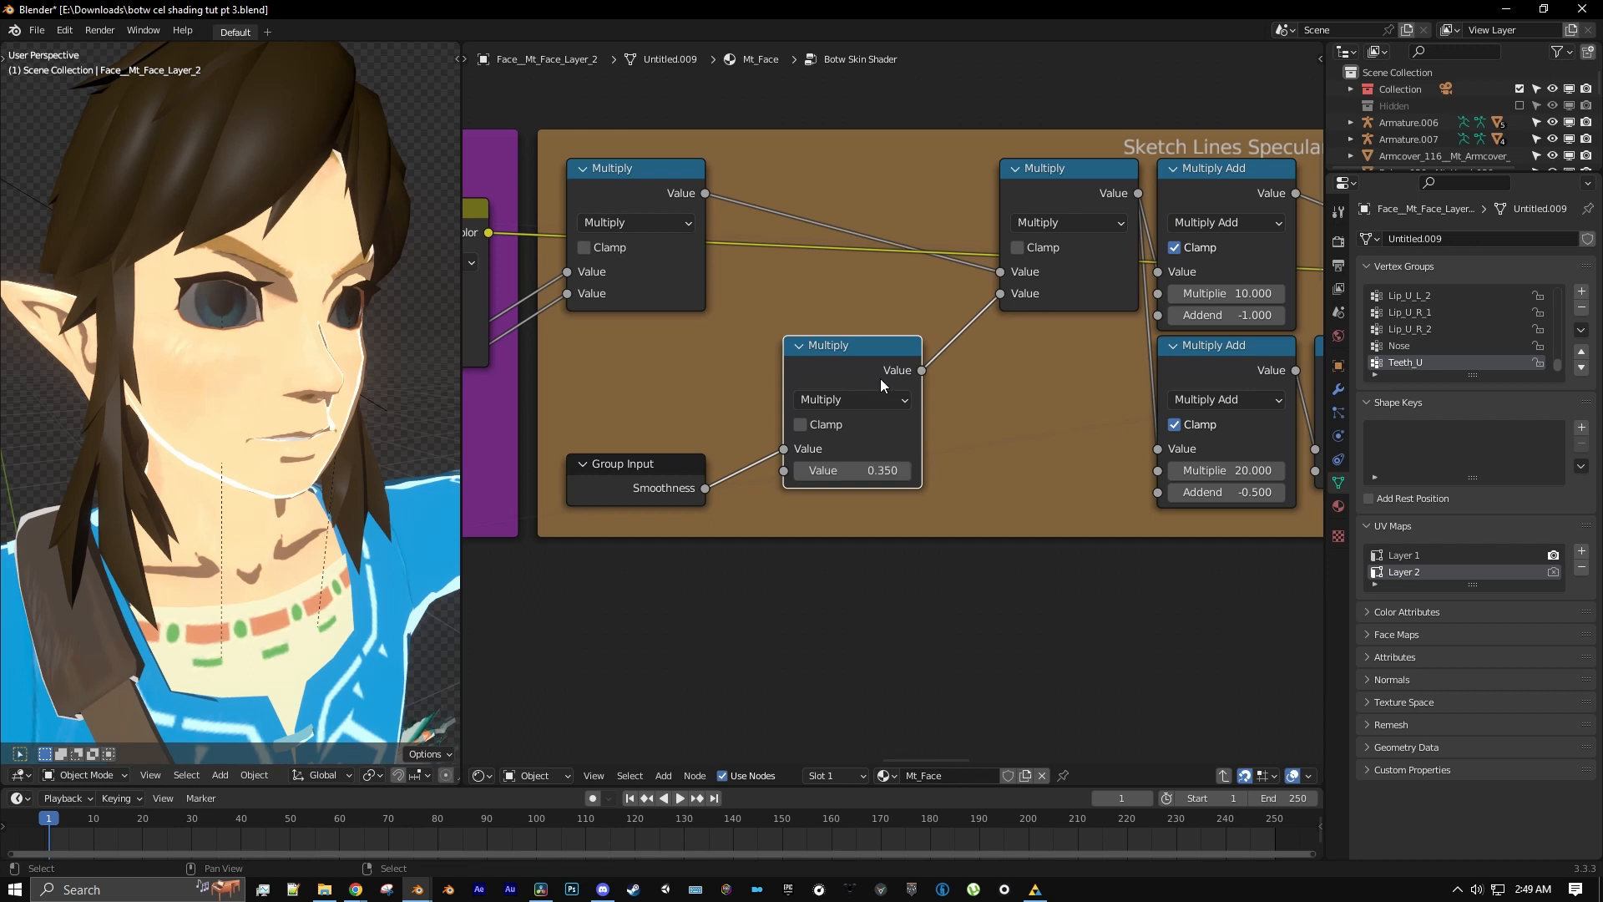
scroll(322, 424, "up", 5)
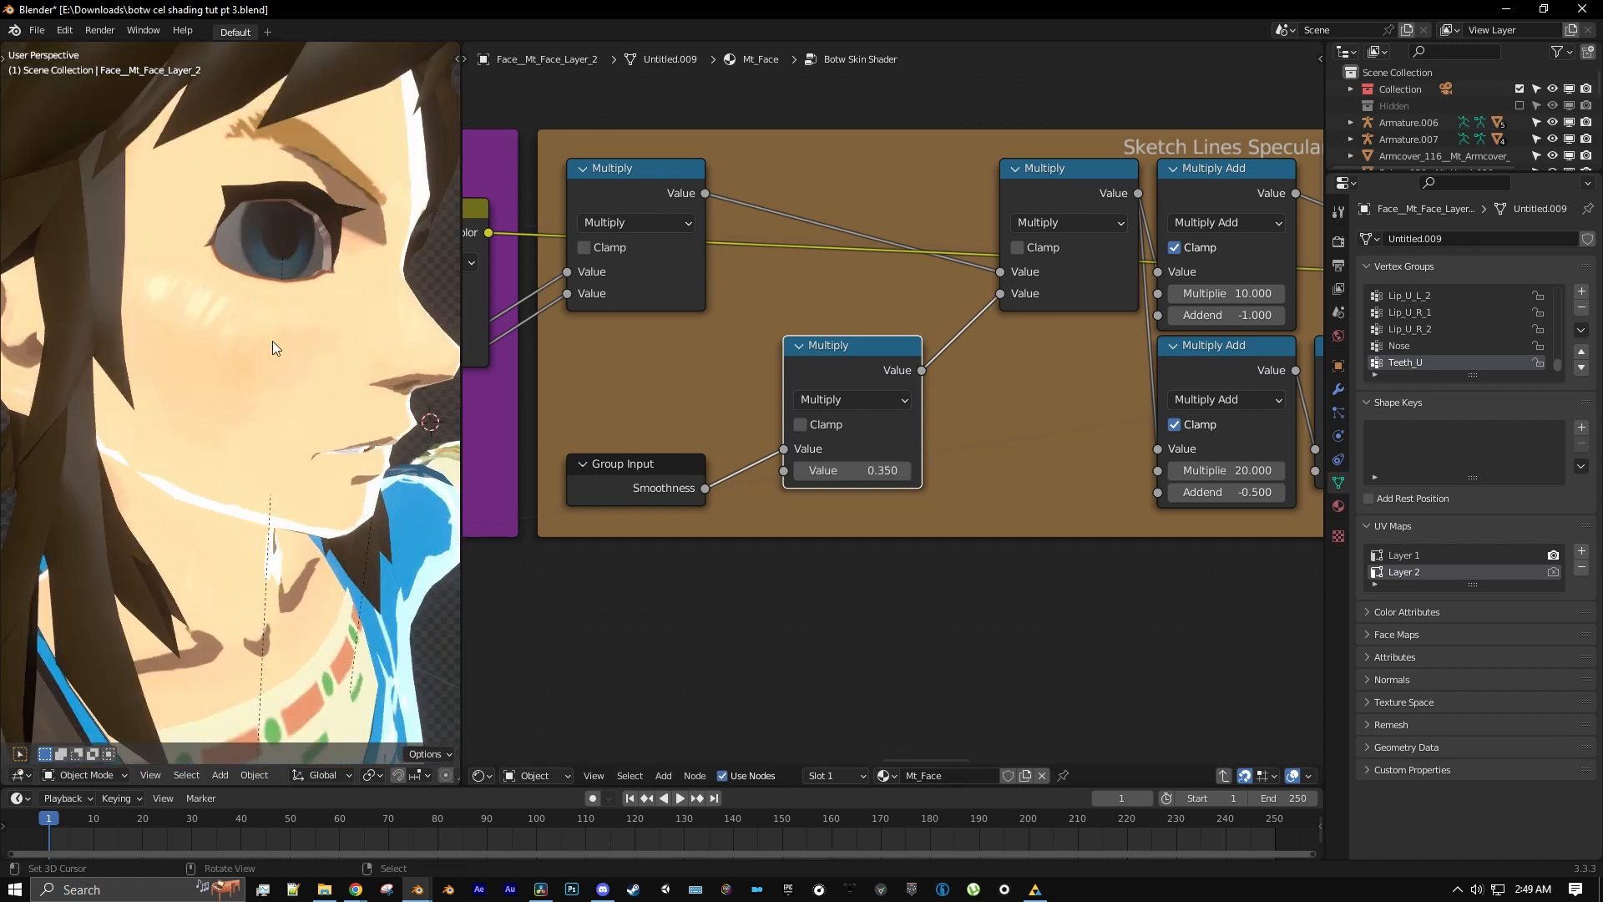
scroll(250, 346, "down", 2)
middle_click_drag(237, 349, 389, 429)
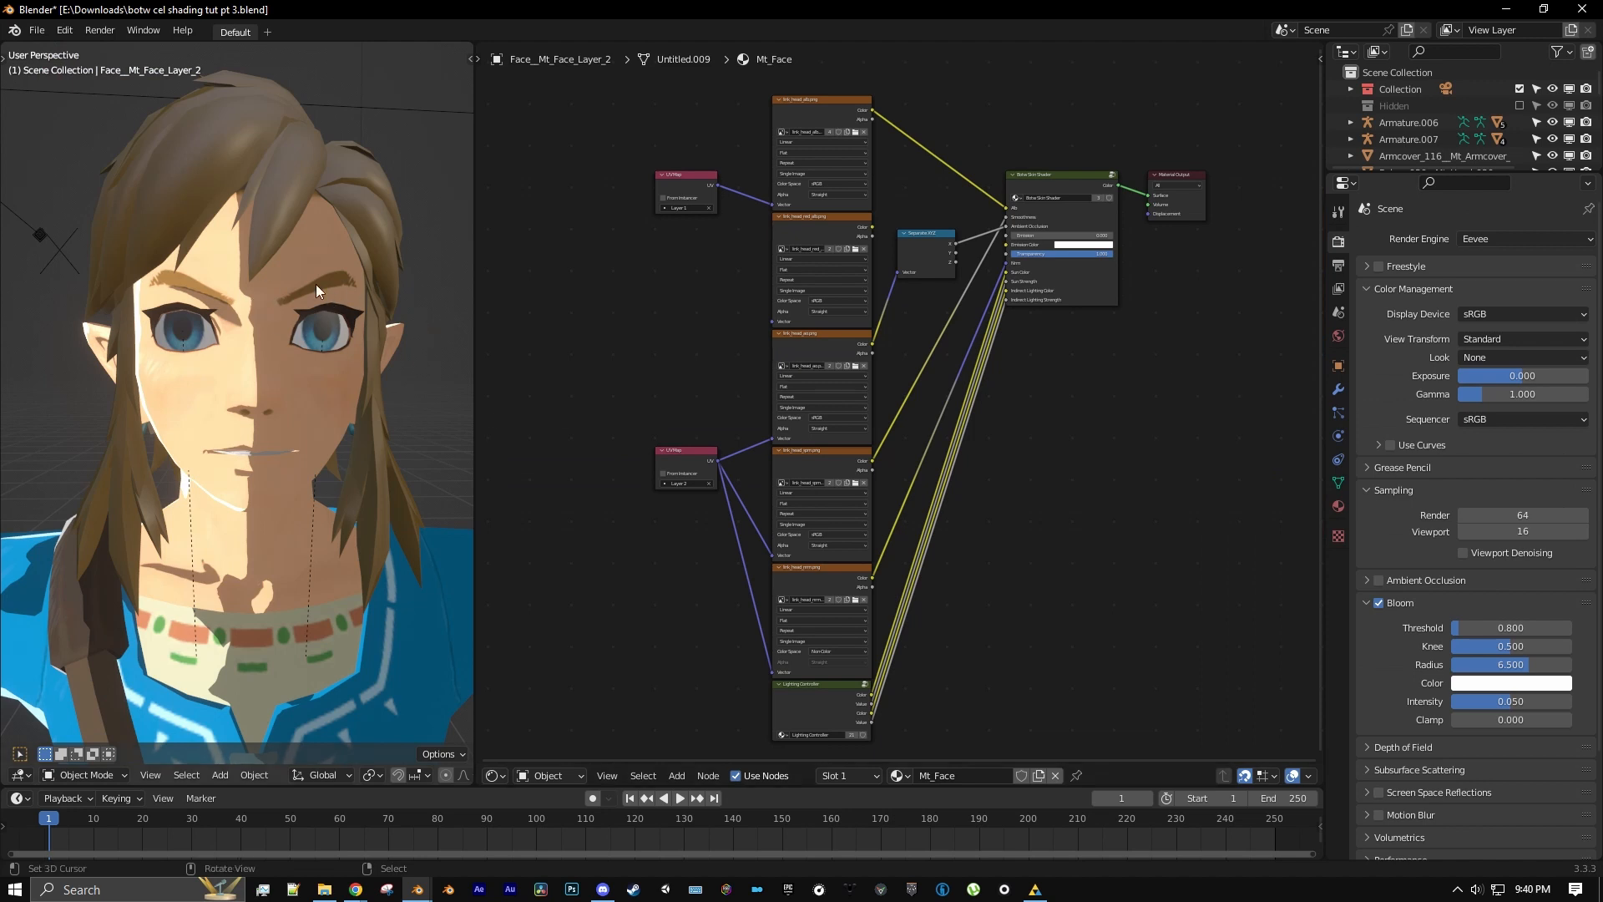
- Open the Botw Skin Shader group again and move its main Group Input node farther left of the Normal Map node
scroll(1030, 307, "up", 5)
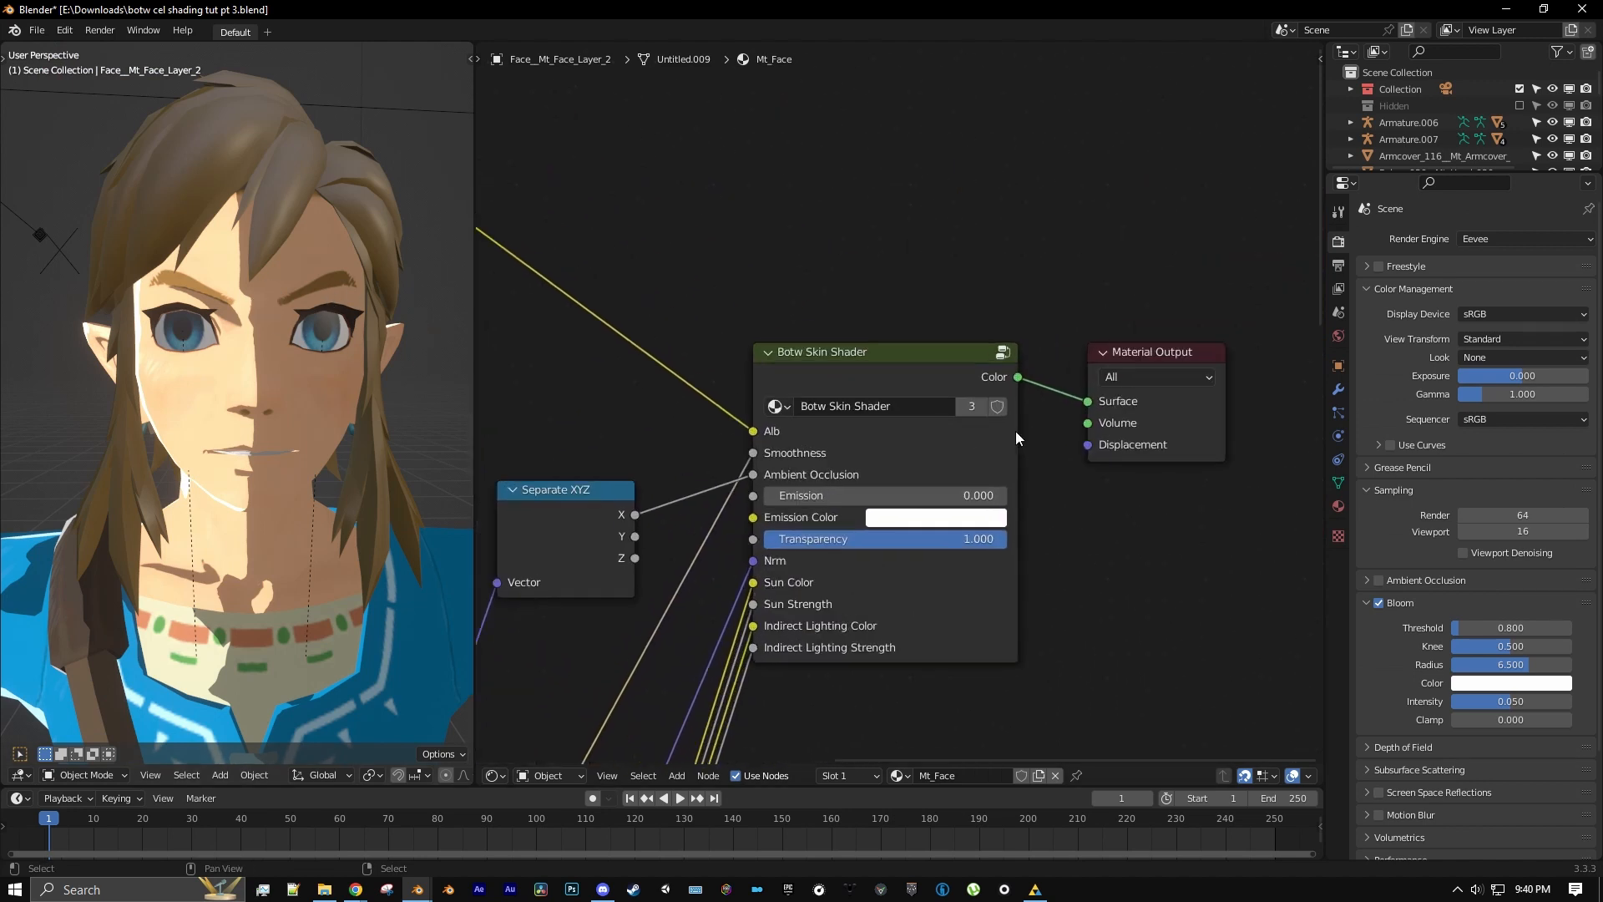
left_click(1019, 343)
scroll(876, 443, "up", 3)
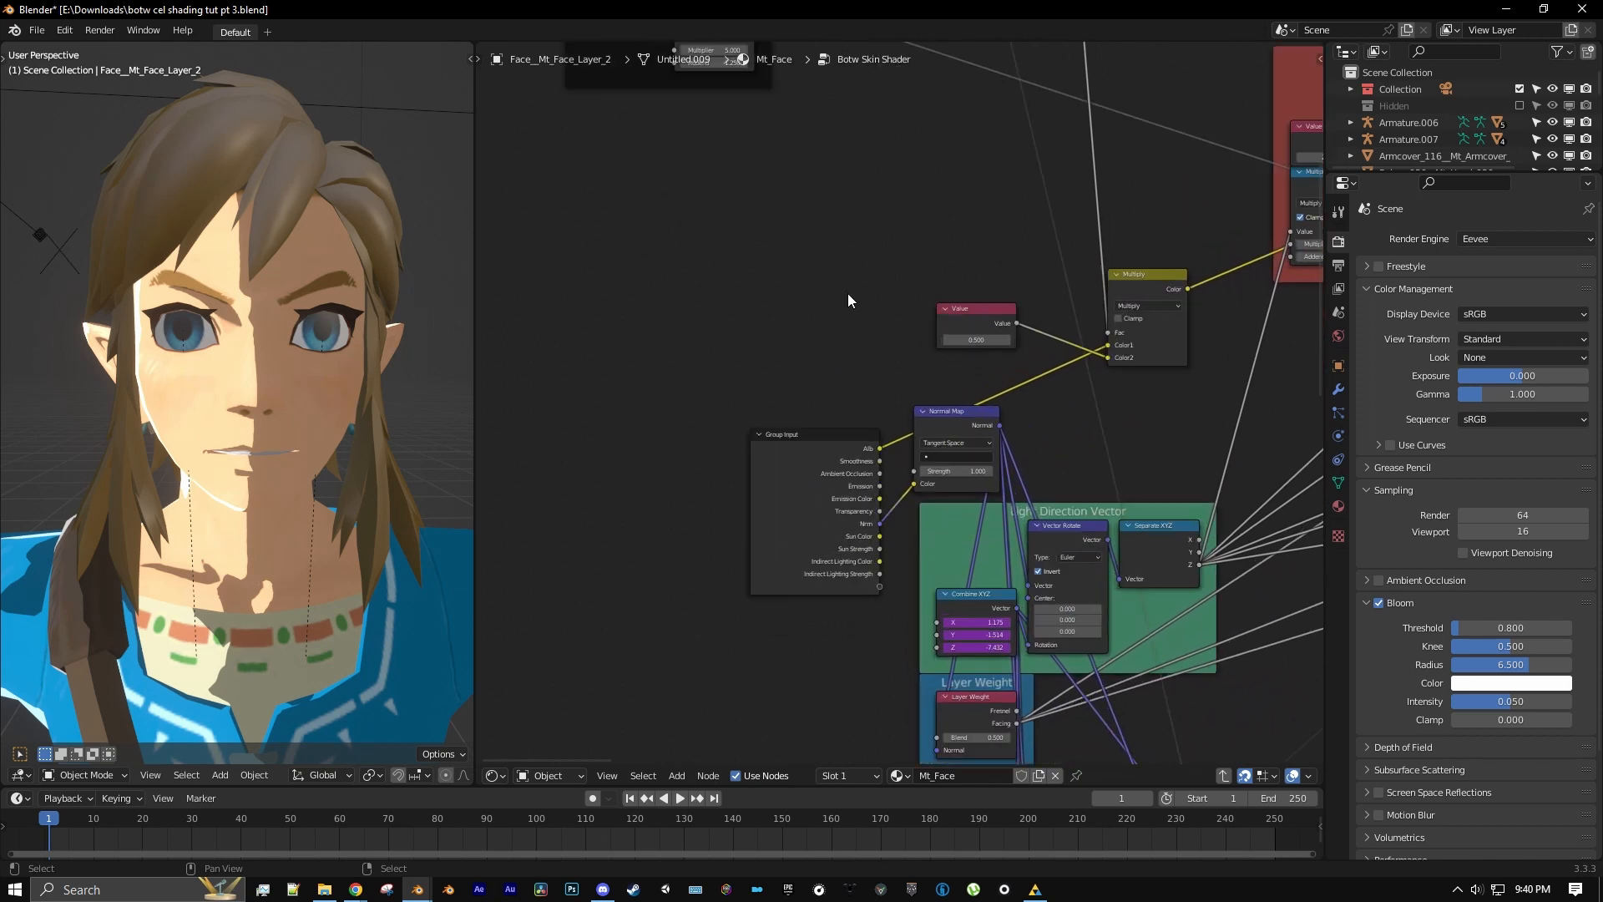
left_click_drag(788, 533, 528, 411)
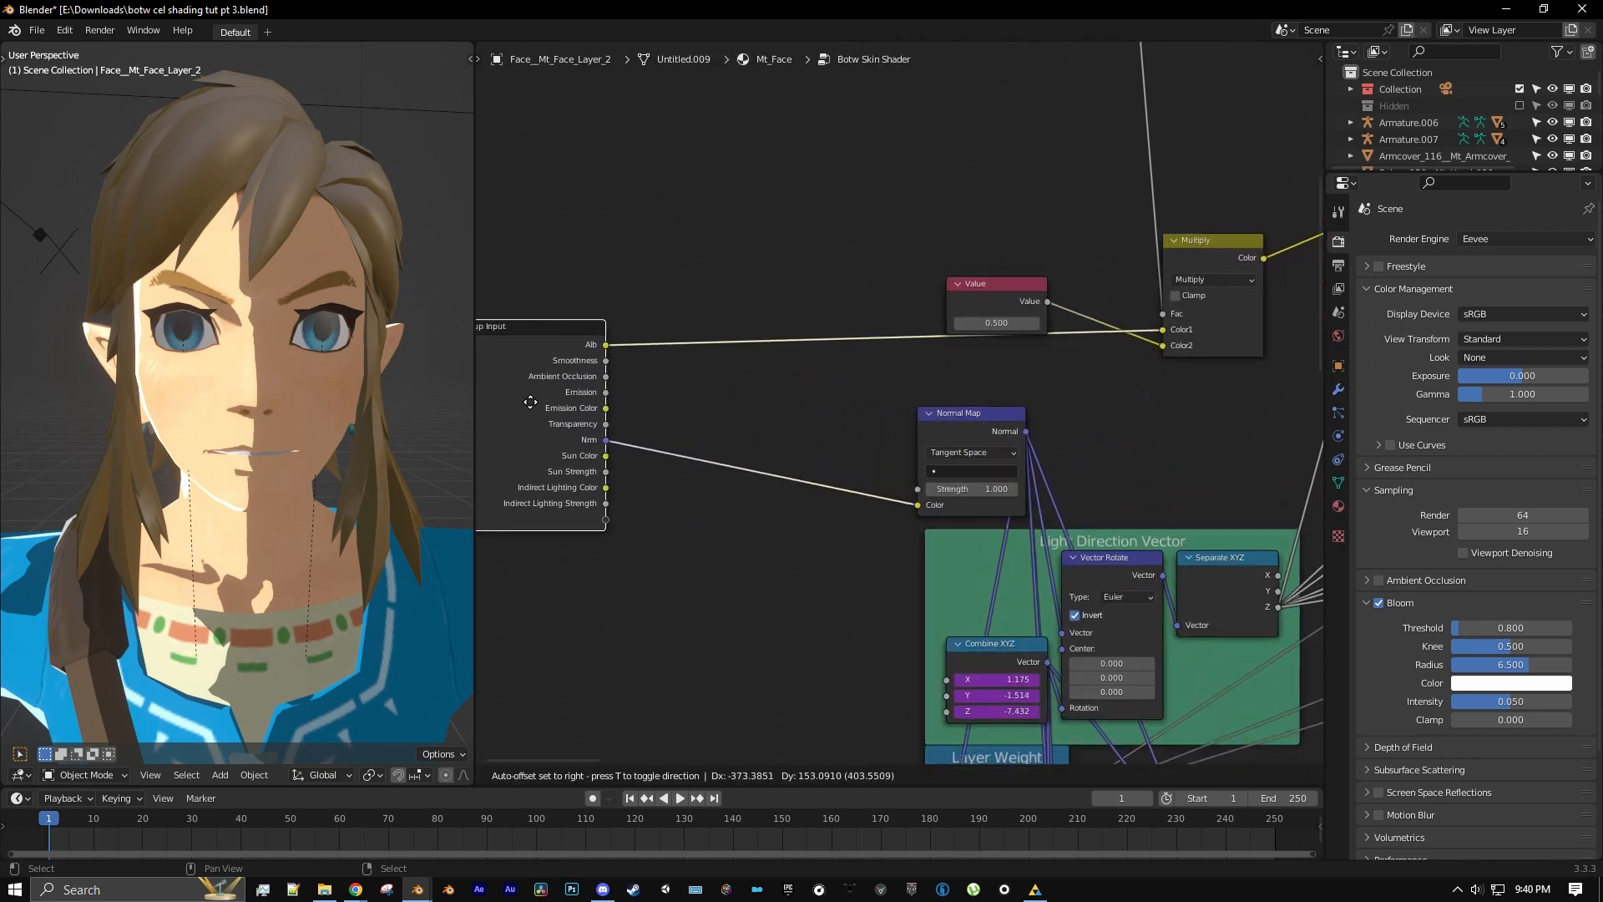
middle_click_drag(680, 389, 761, 417)
- Insert a MixRGB node into the Alb link right after the Group Input and set its blend mode to Multiply
left_click(680, 774)
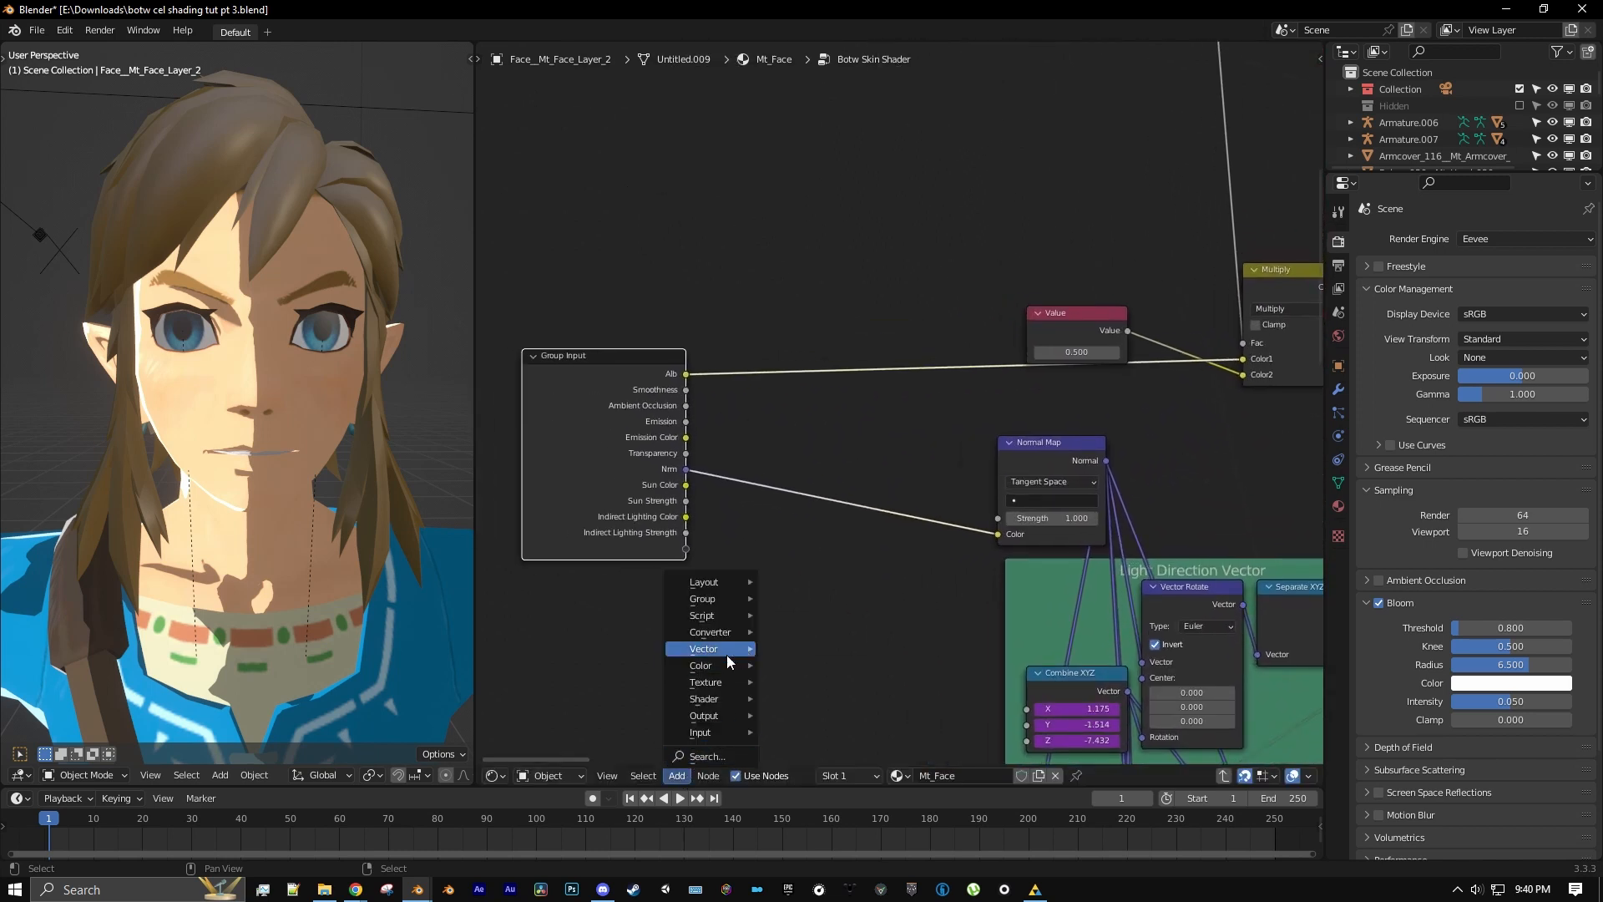
mouse_move(710, 665)
left_click(812, 752)
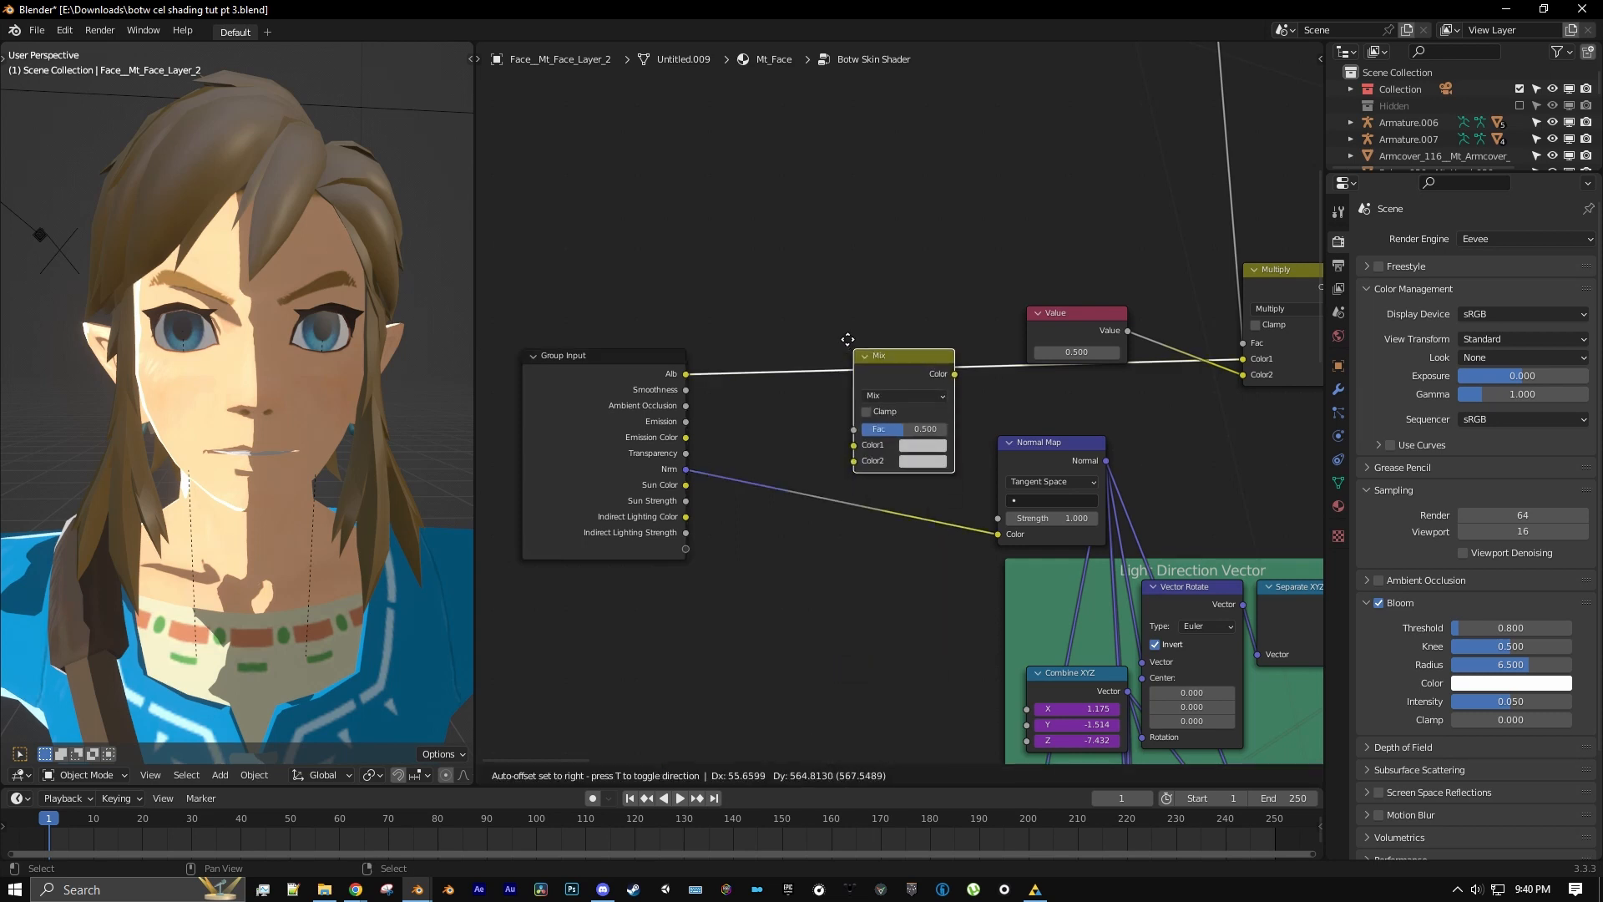
left_click(827, 303)
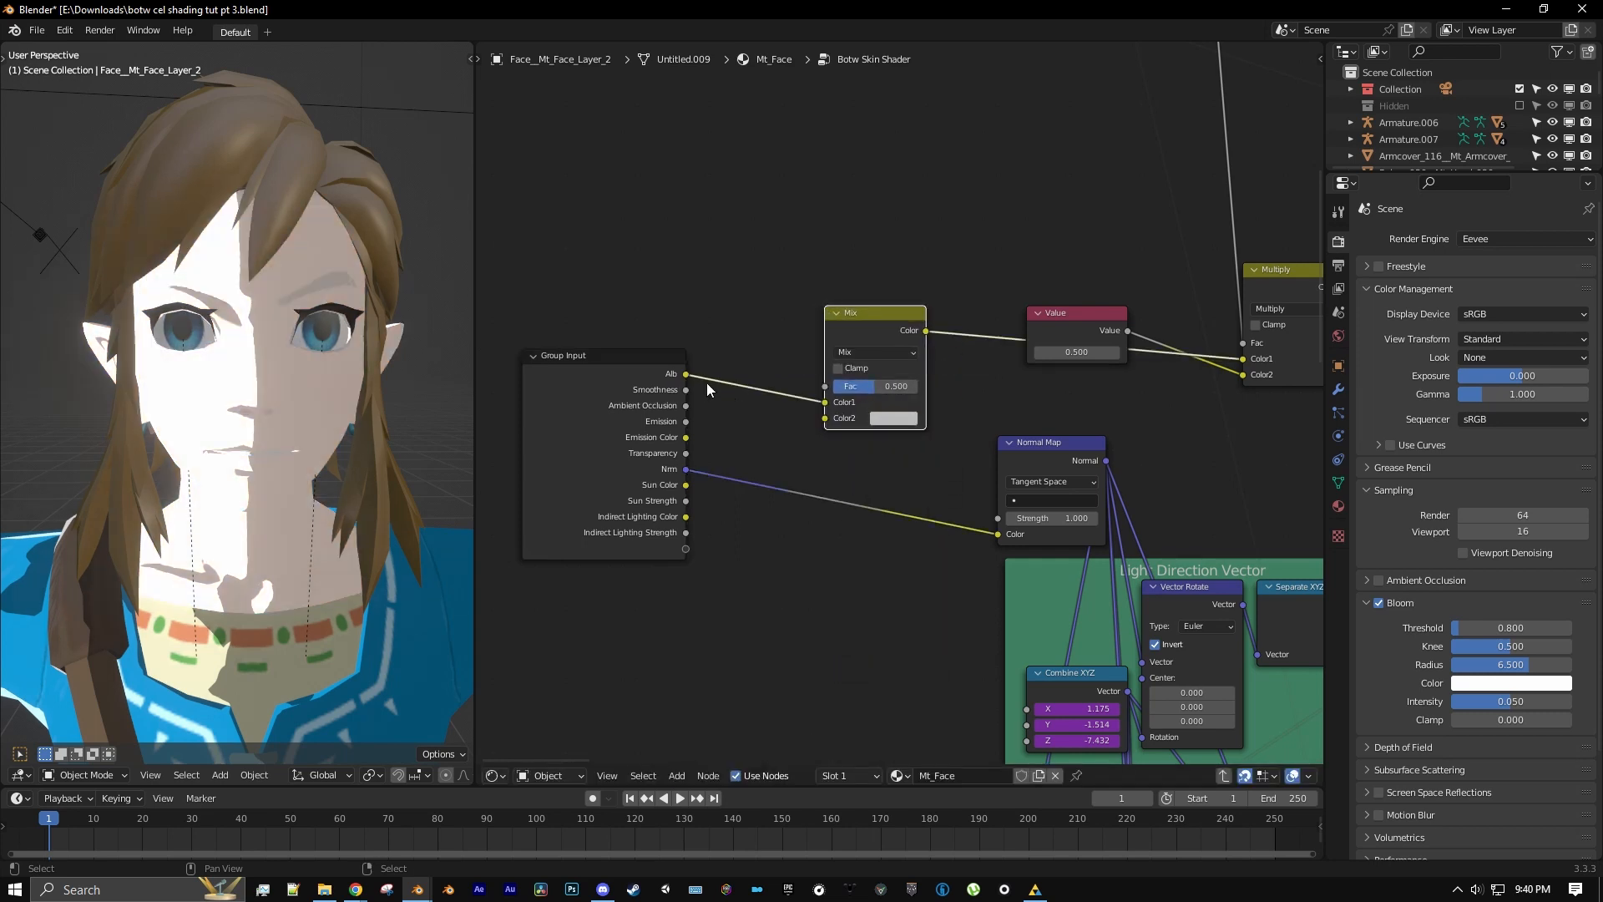
middle_click_drag(848, 363, 849, 444)
scroll(850, 444, "up", 3)
left_click(878, 428)
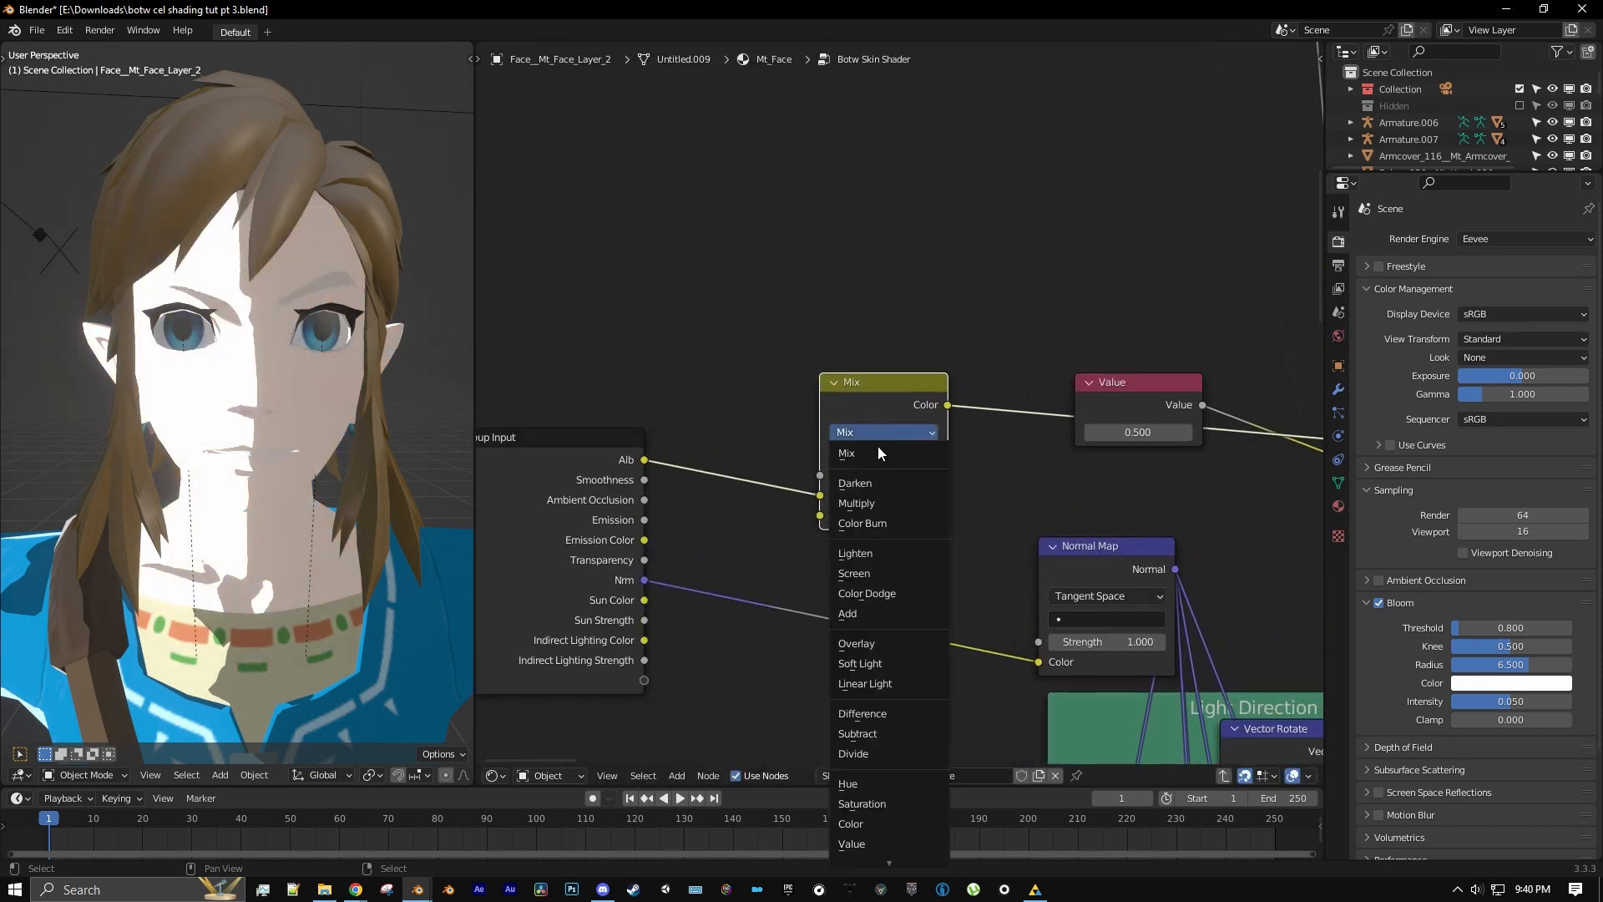
left_click(869, 505)
left_click_drag(885, 395, 913, 338)
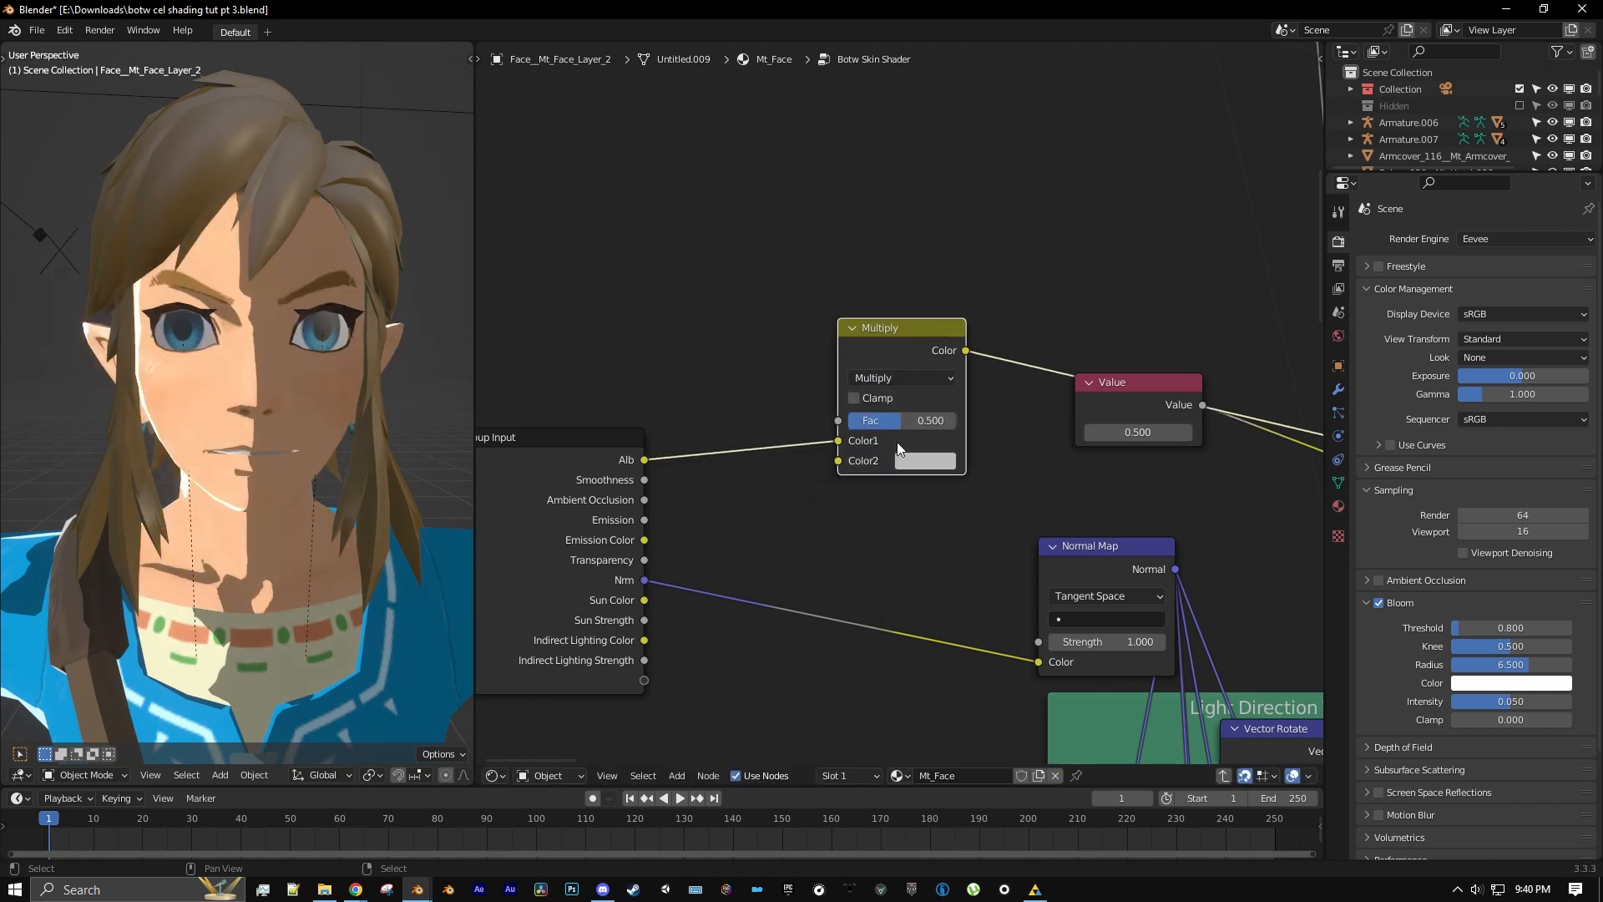
- Set the new Multiply color node's Fac to 1.0 and its Color2 to light pink, then check the face
left_click_drag(904, 420, 960, 421)
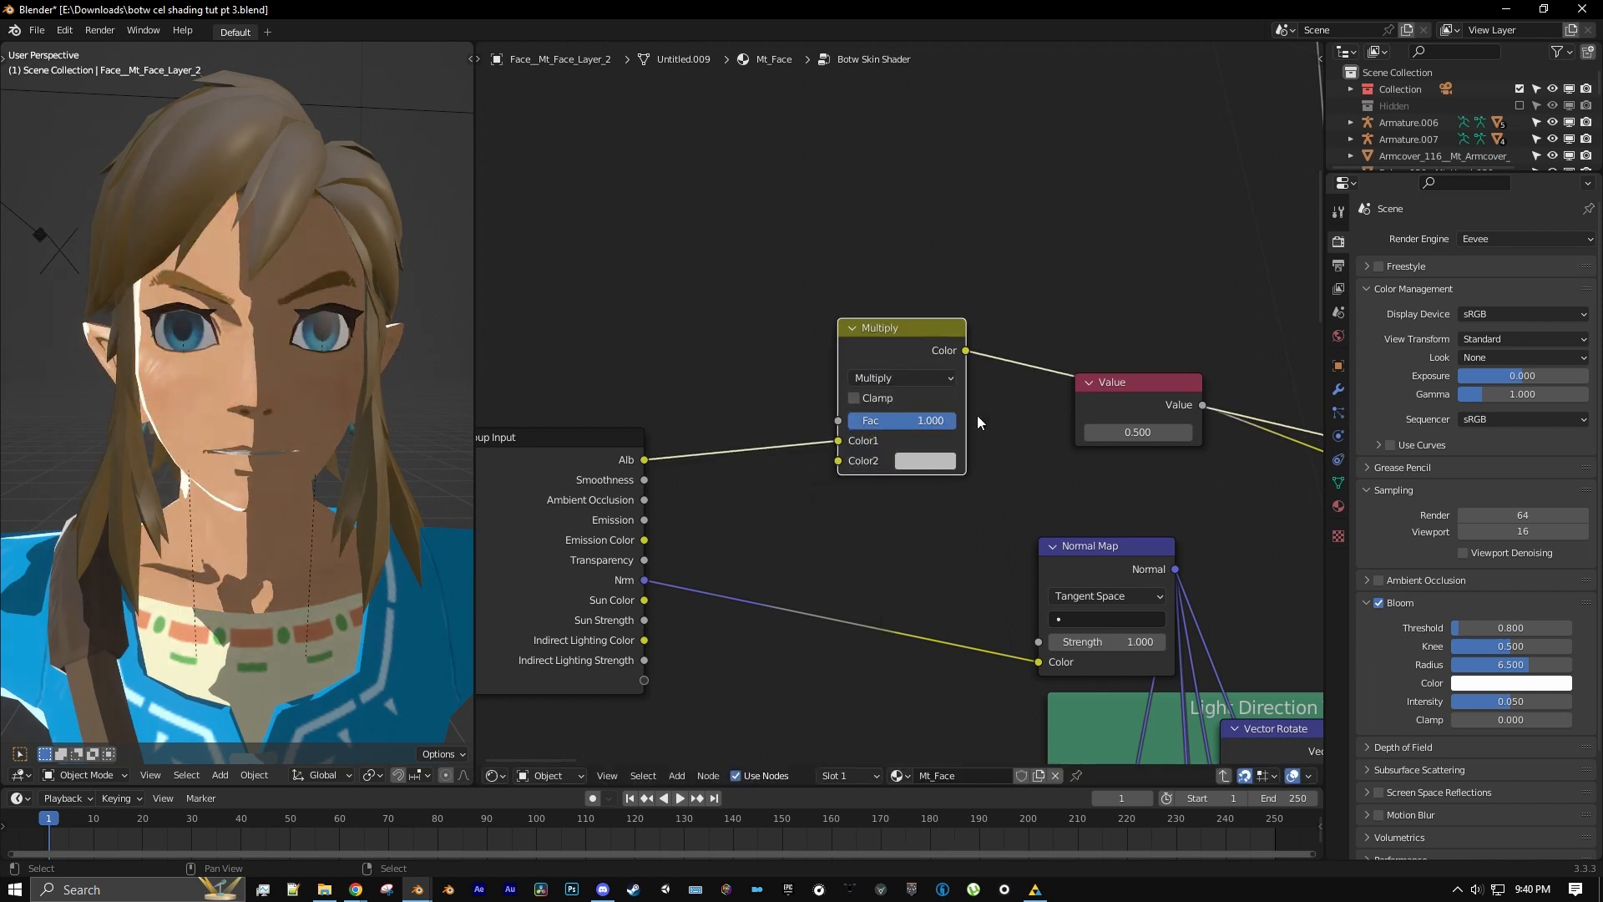
left_click(929, 464)
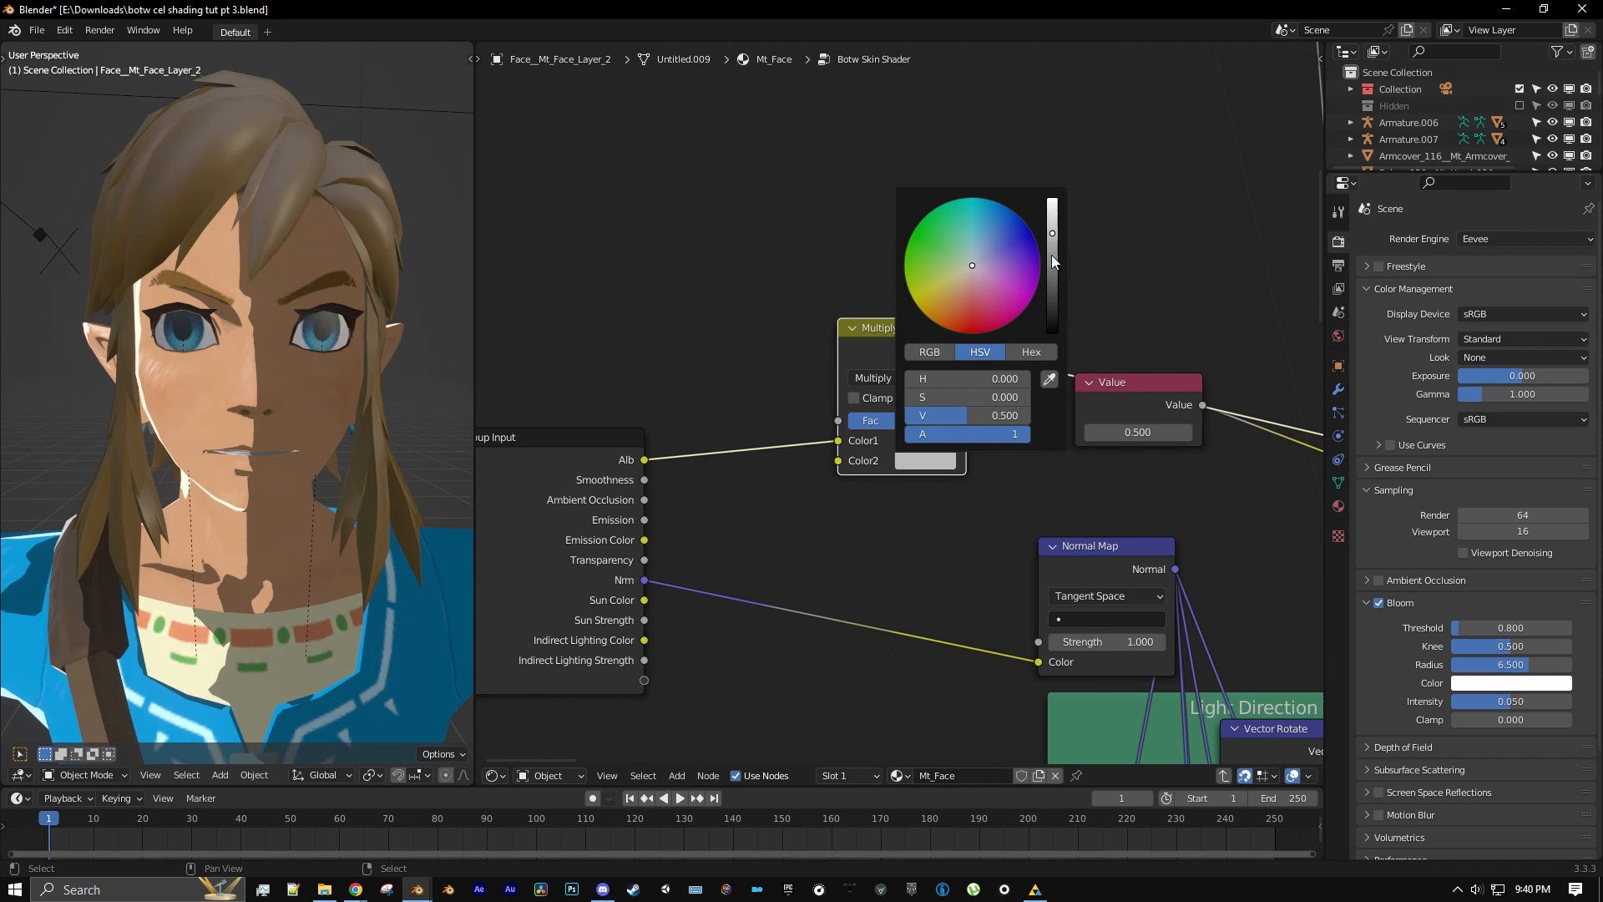
left_click_drag(1053, 261, 1052, 198)
left_click_drag(975, 272, 971, 286)
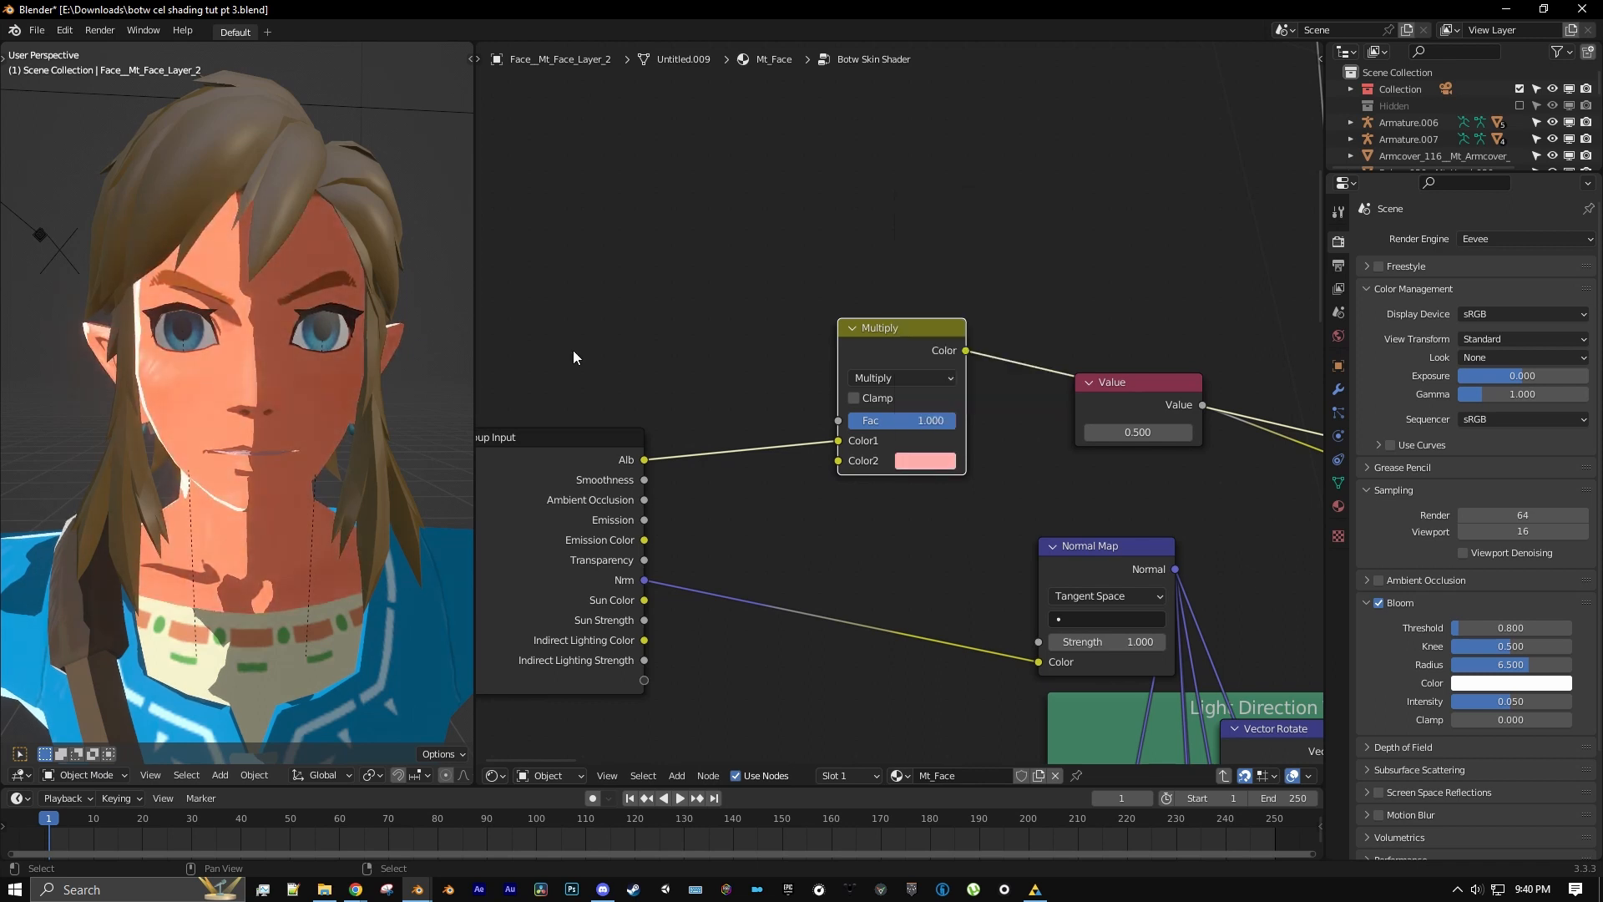
middle_click_drag(359, 351, 292, 354)
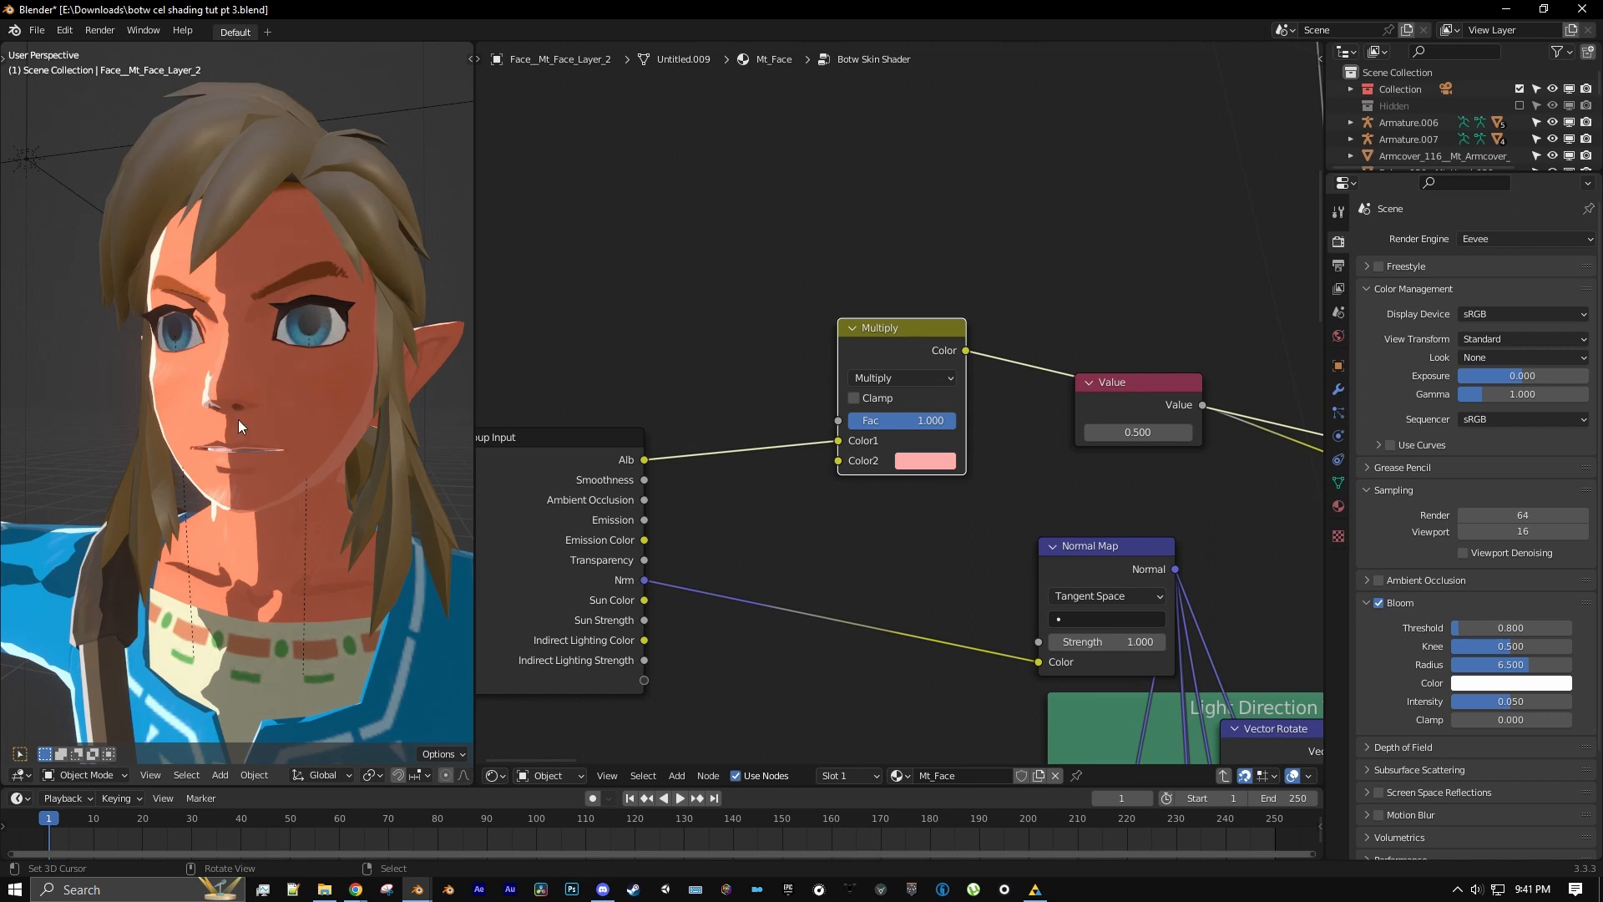
- Expose the pink Multiply node's Fac as a new input on the Group Input node
scroll(818, 526, "up", 3)
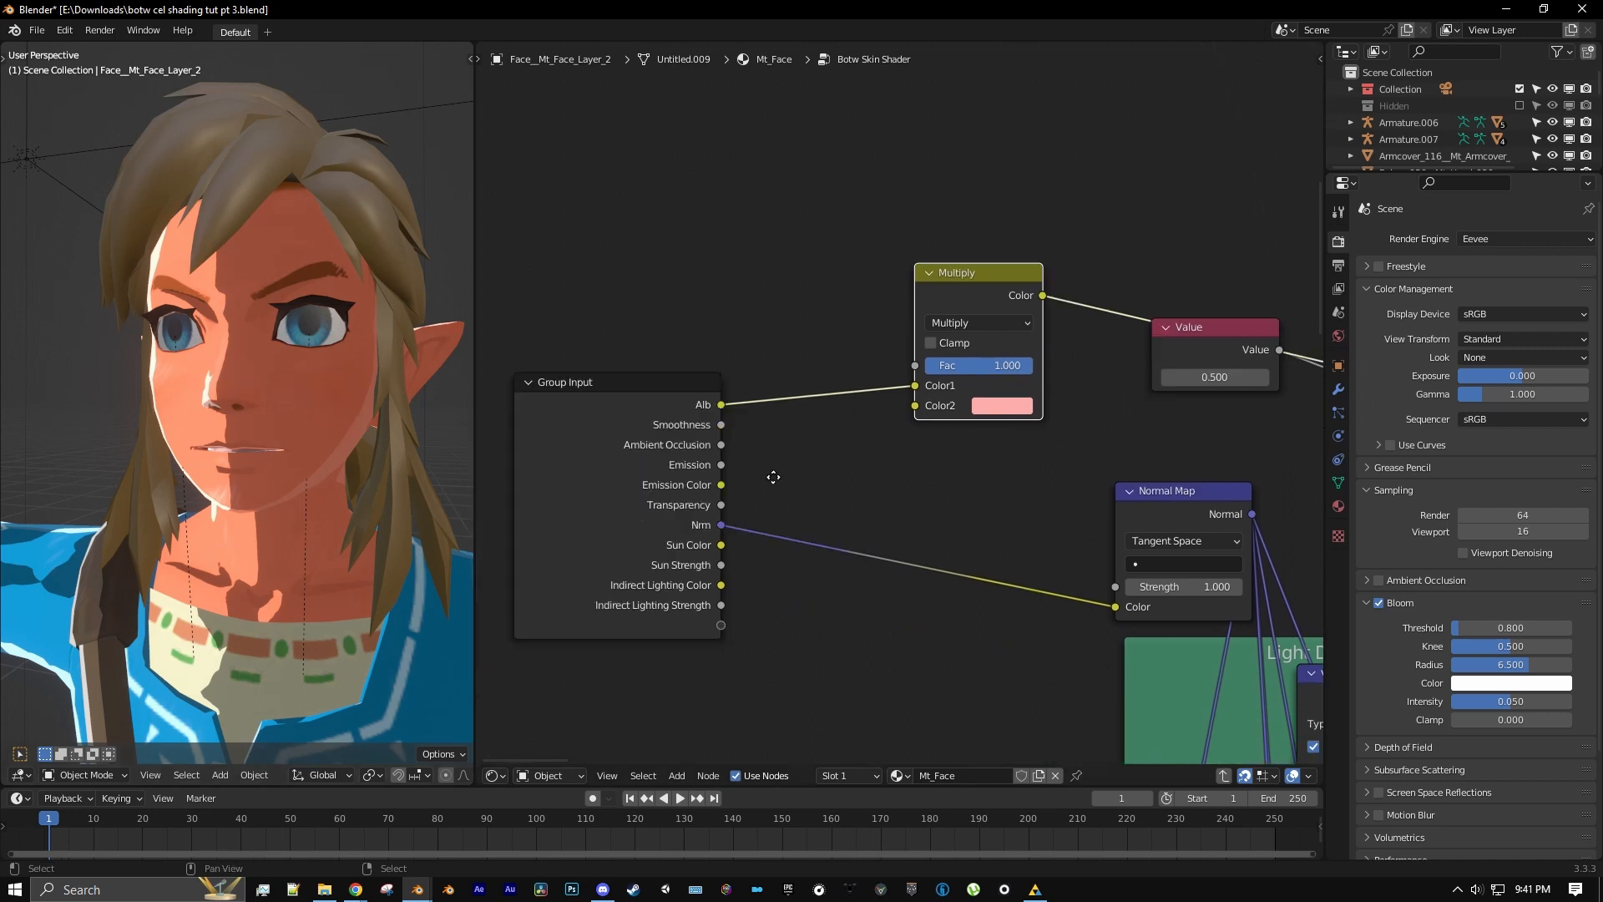
left_click_drag(731, 648, 1008, 262)
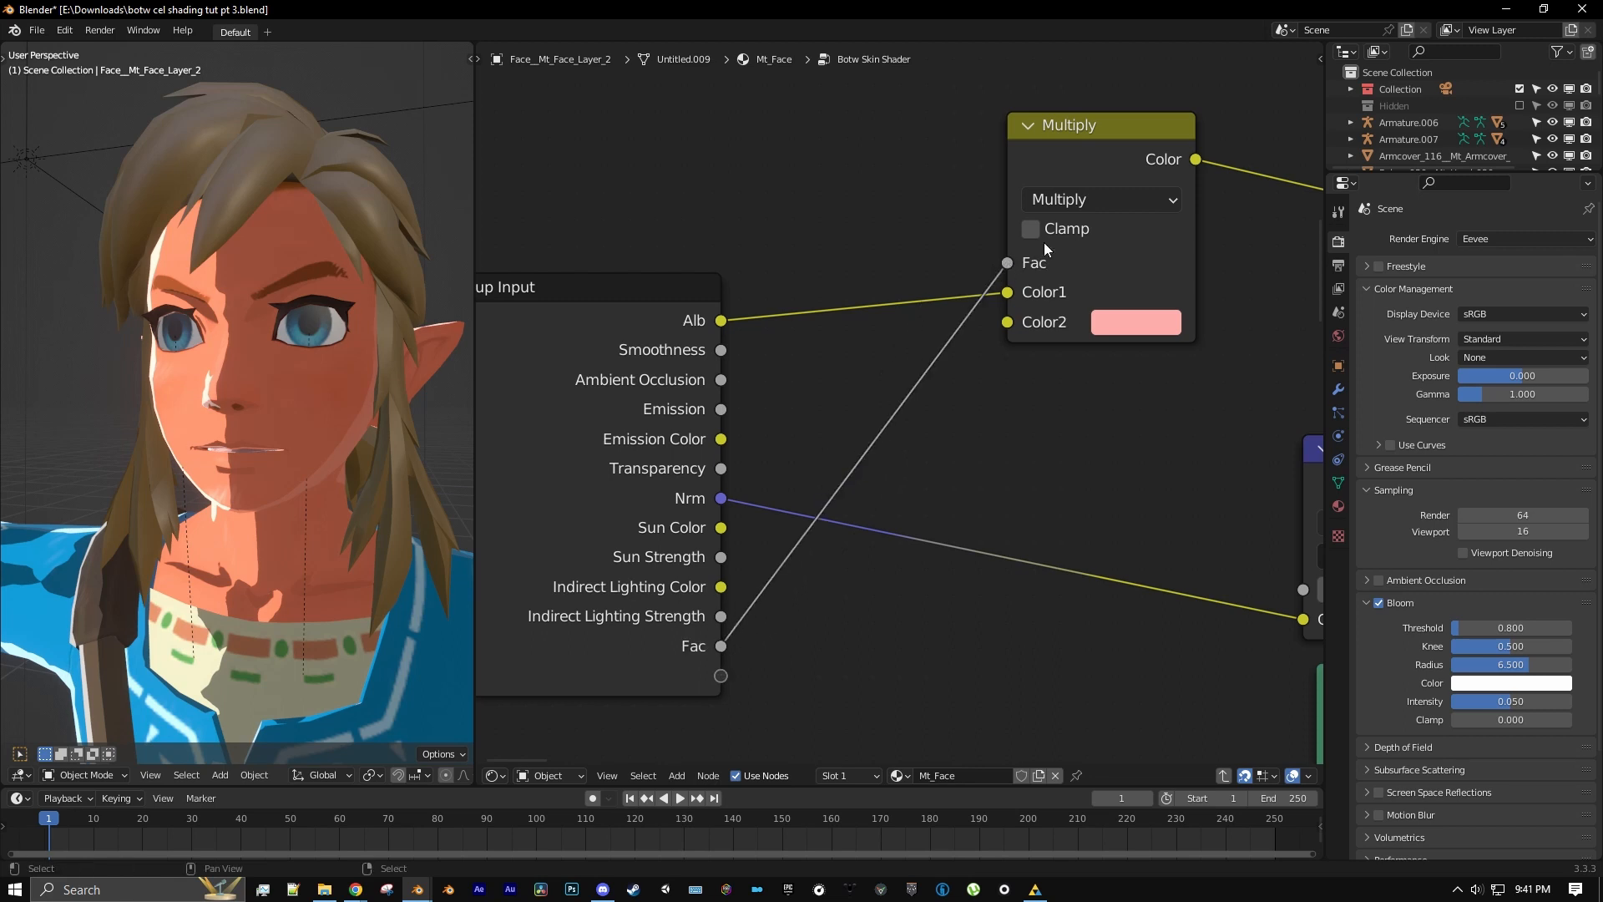
scroll(1043, 248, "down", 3)
- Rename the group's new Fac input to Skin Redness
key("n")
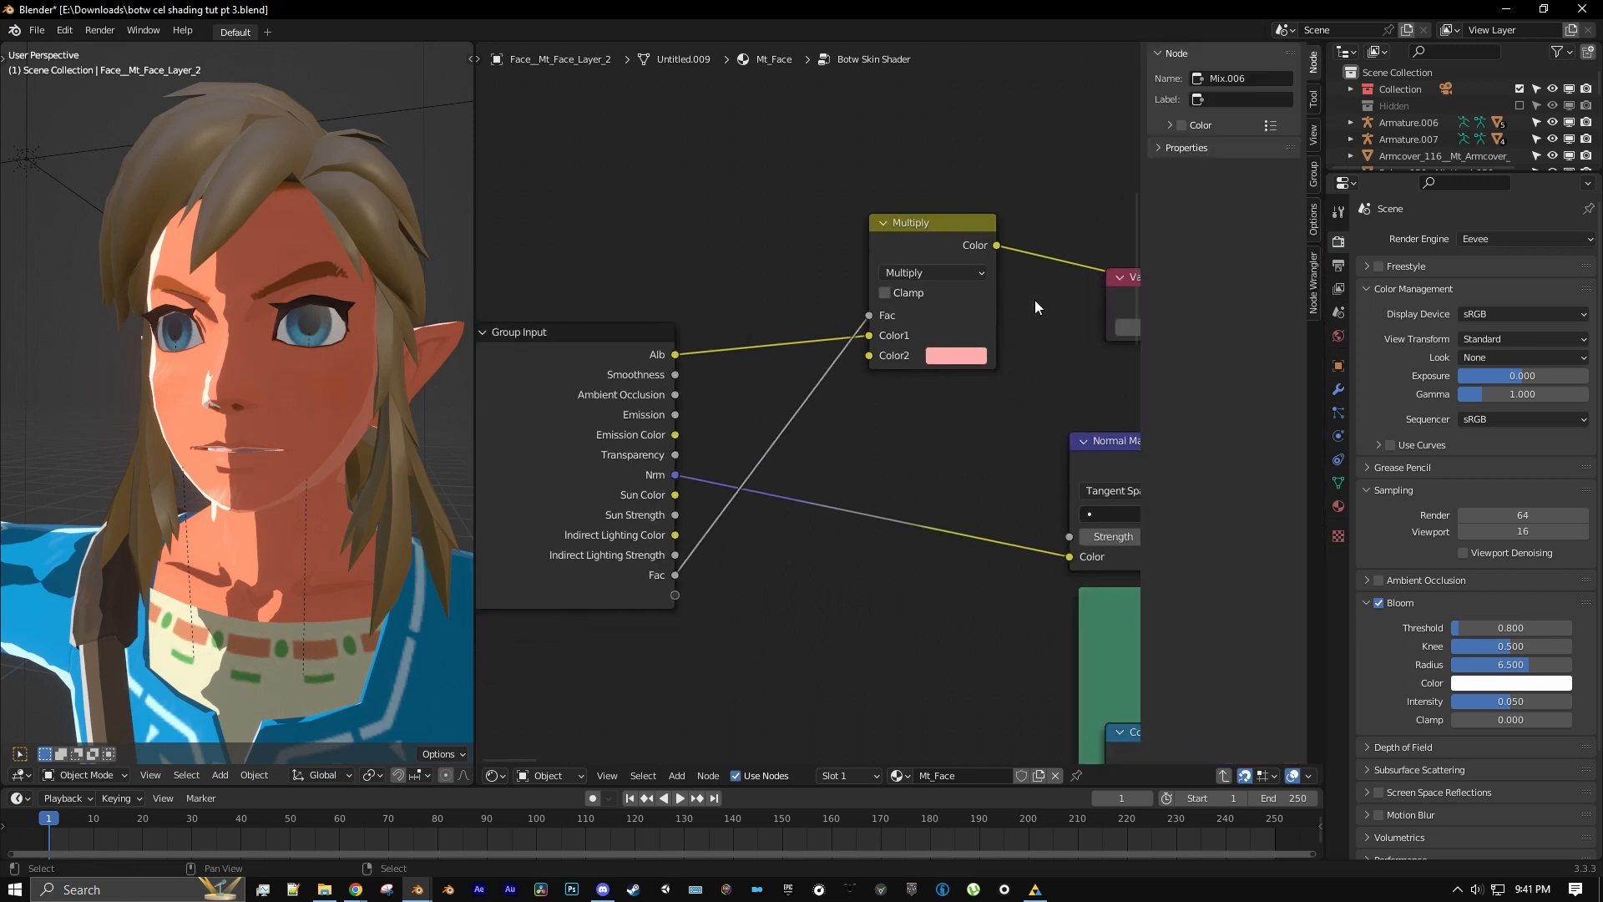
left_click(1313, 173)
scroll(1220, 147, "down", 2)
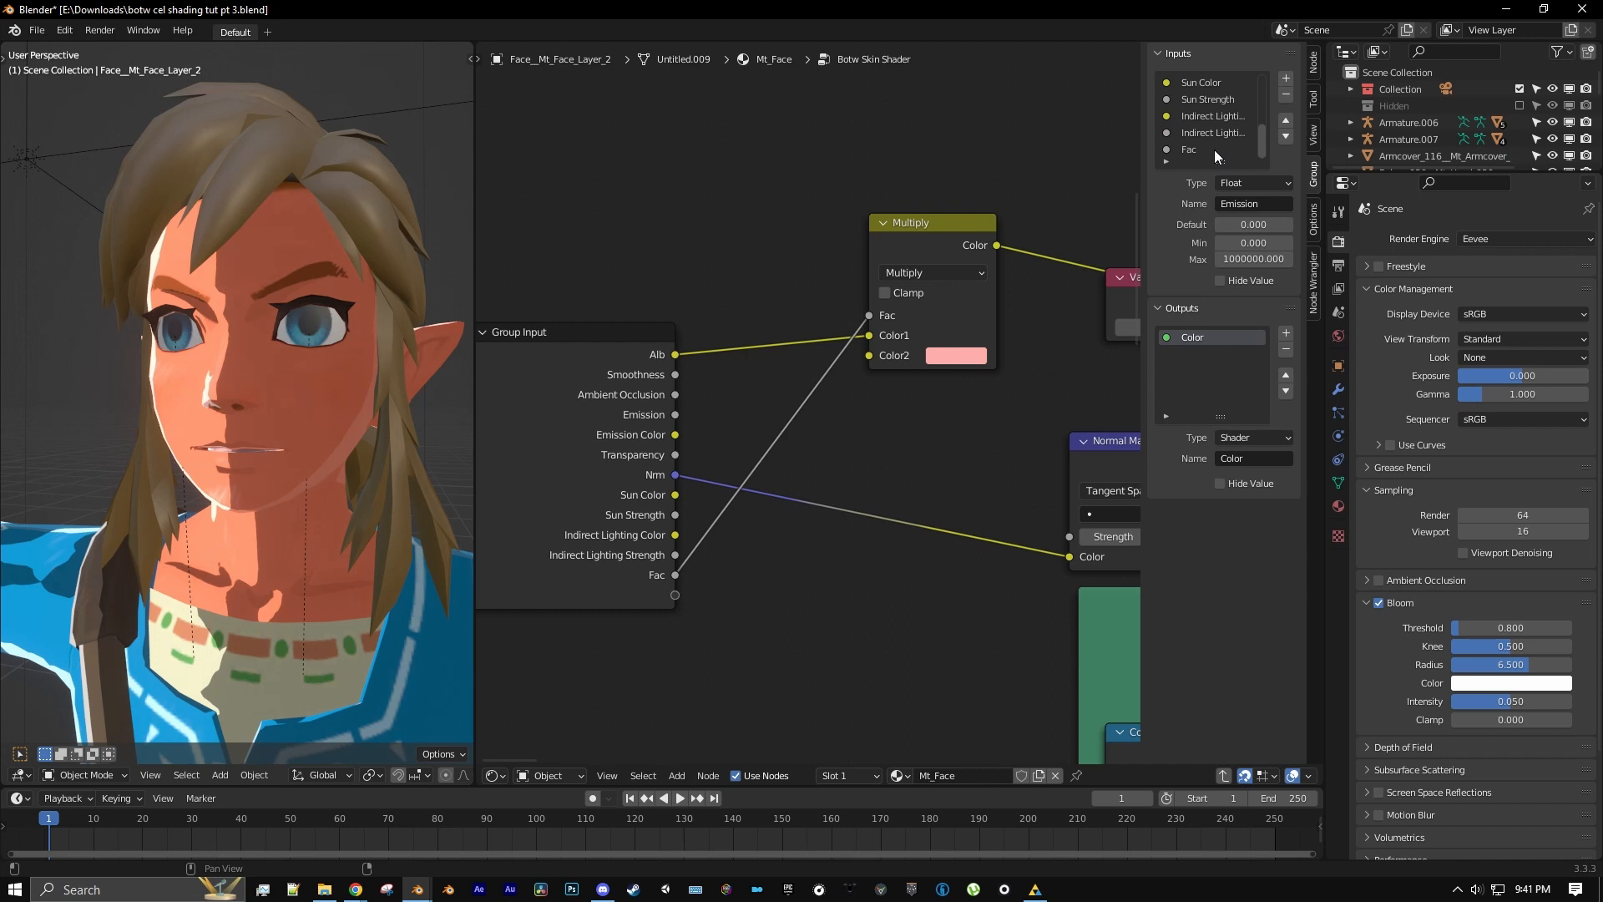
left_click(1207, 149)
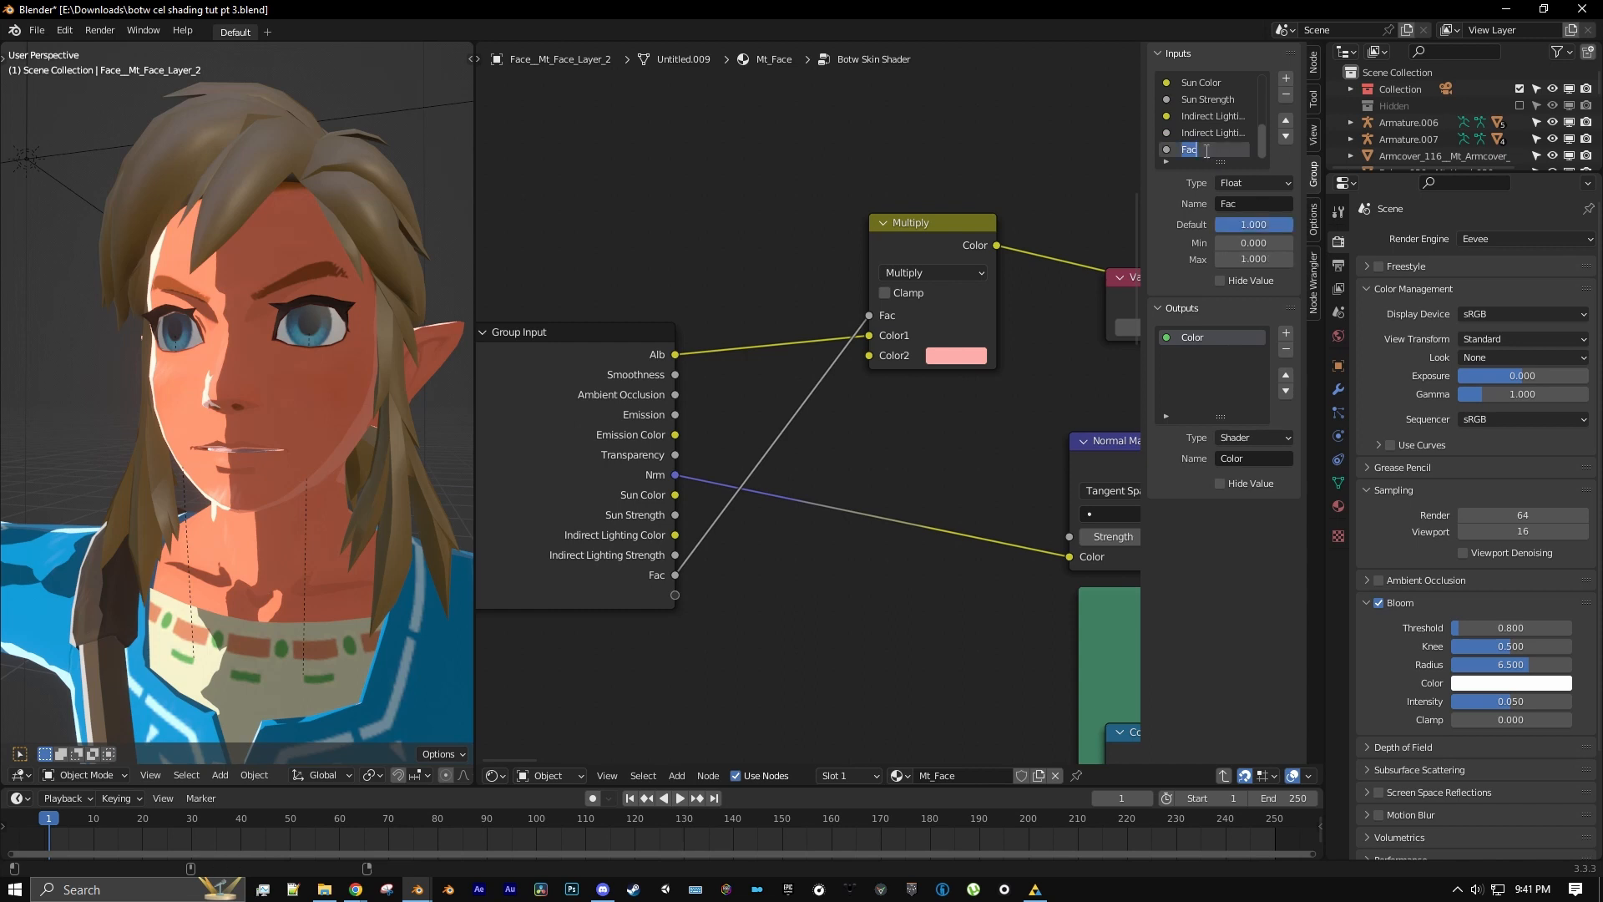
type("Skin Red")
key("Return")
double_click(1232, 150)
type("ness")
key("Return")
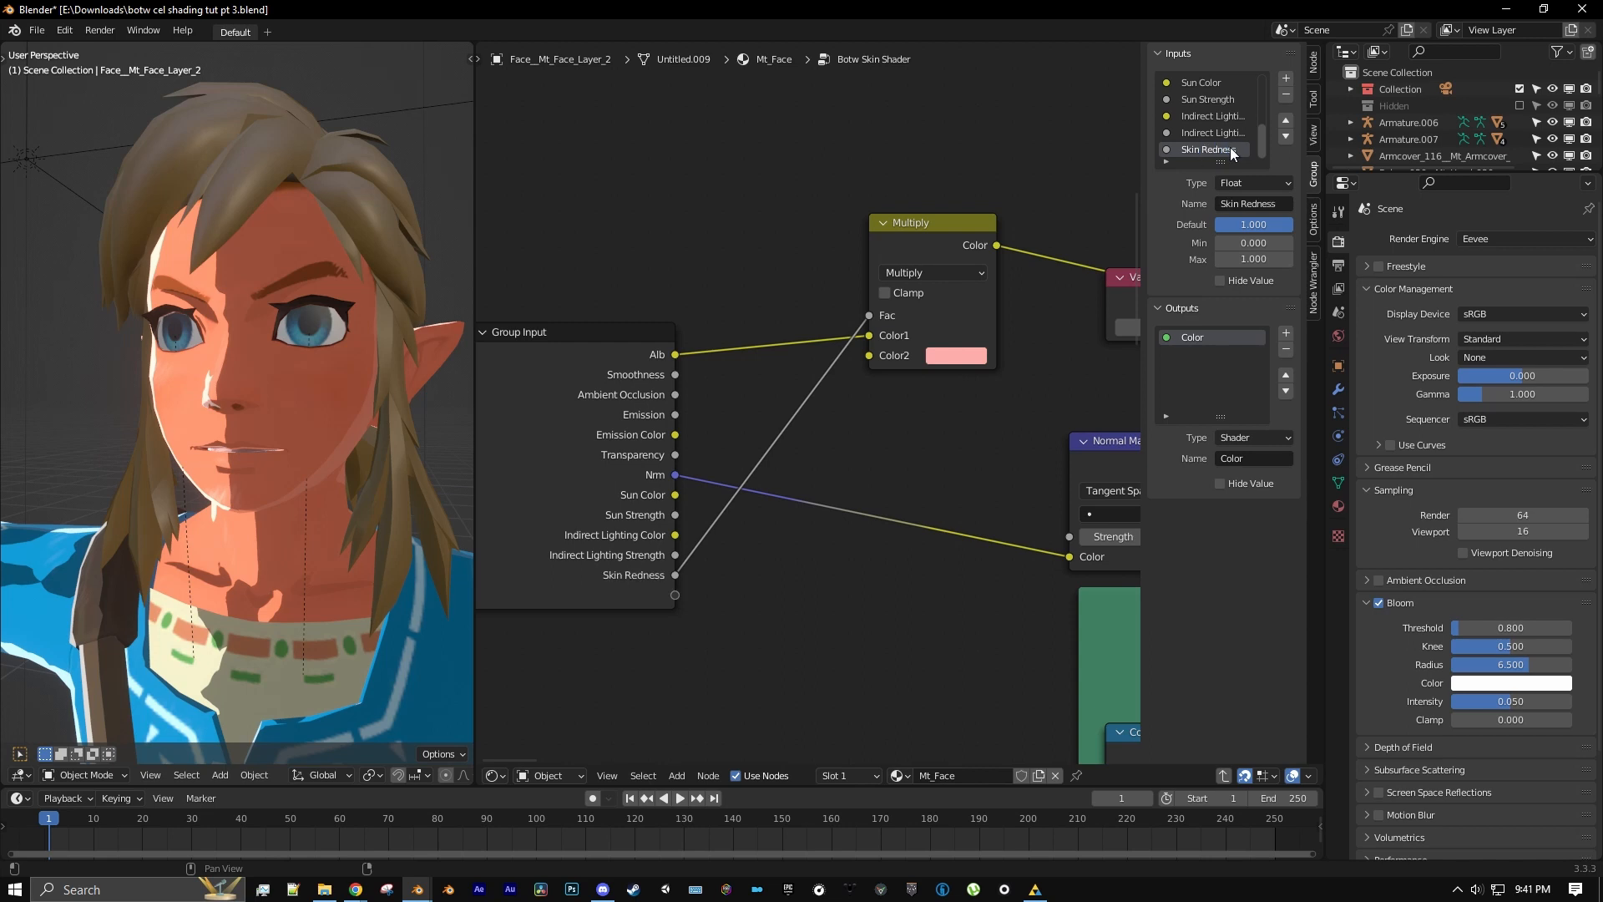
- Insert a Math node on the link between Skin Redness and the pink Multiply node's Fac, and set it to Subtract
key("n")
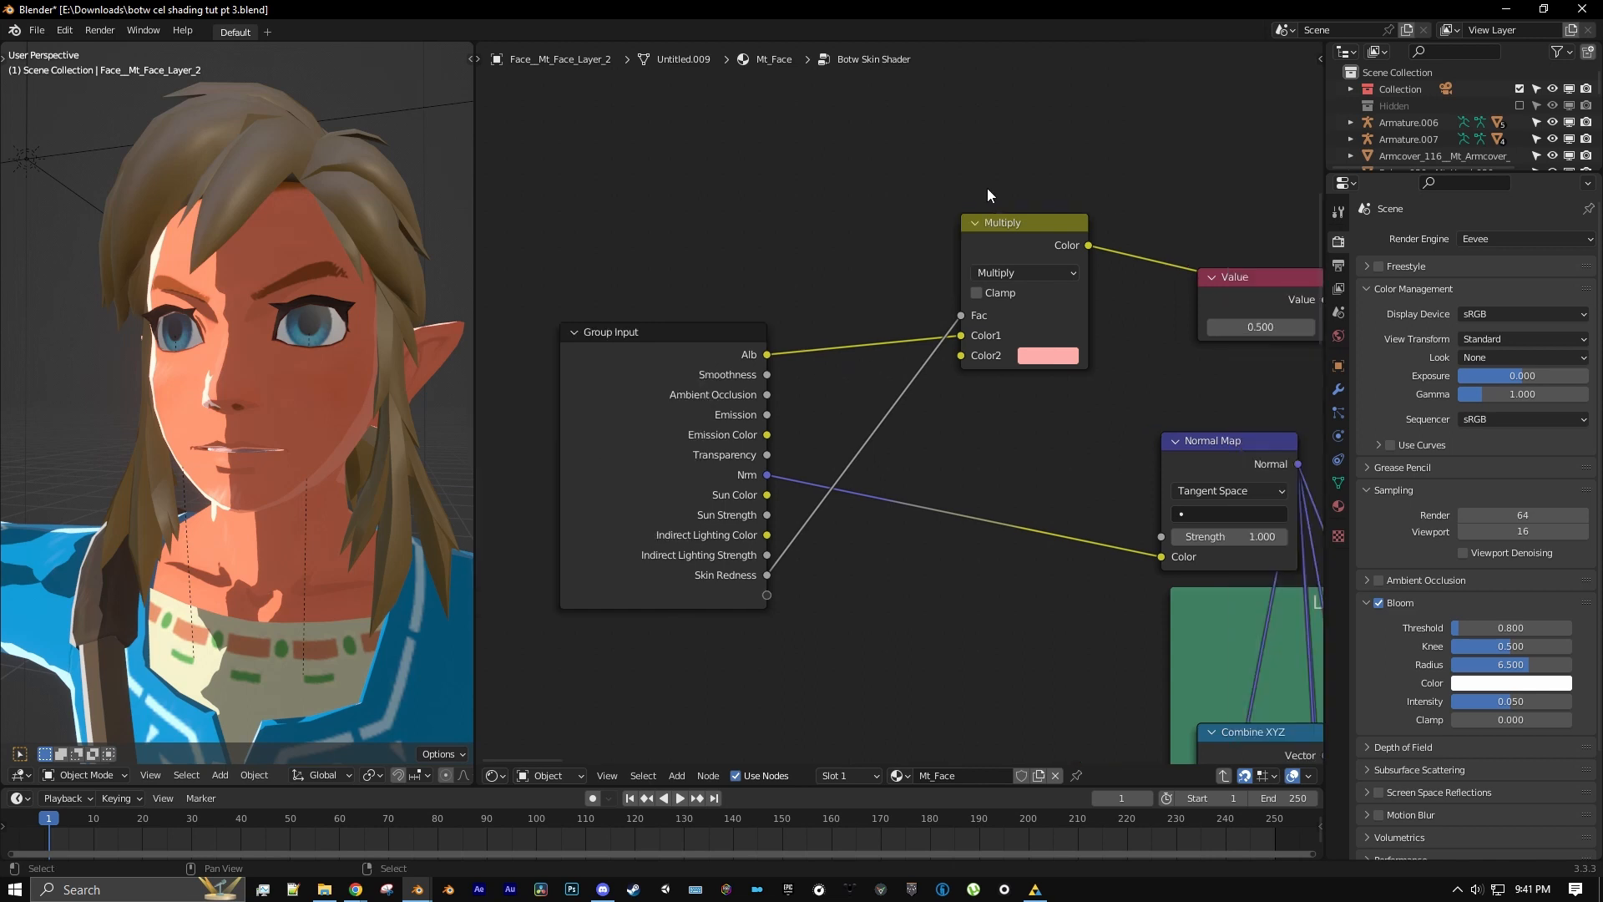
left_click(677, 775)
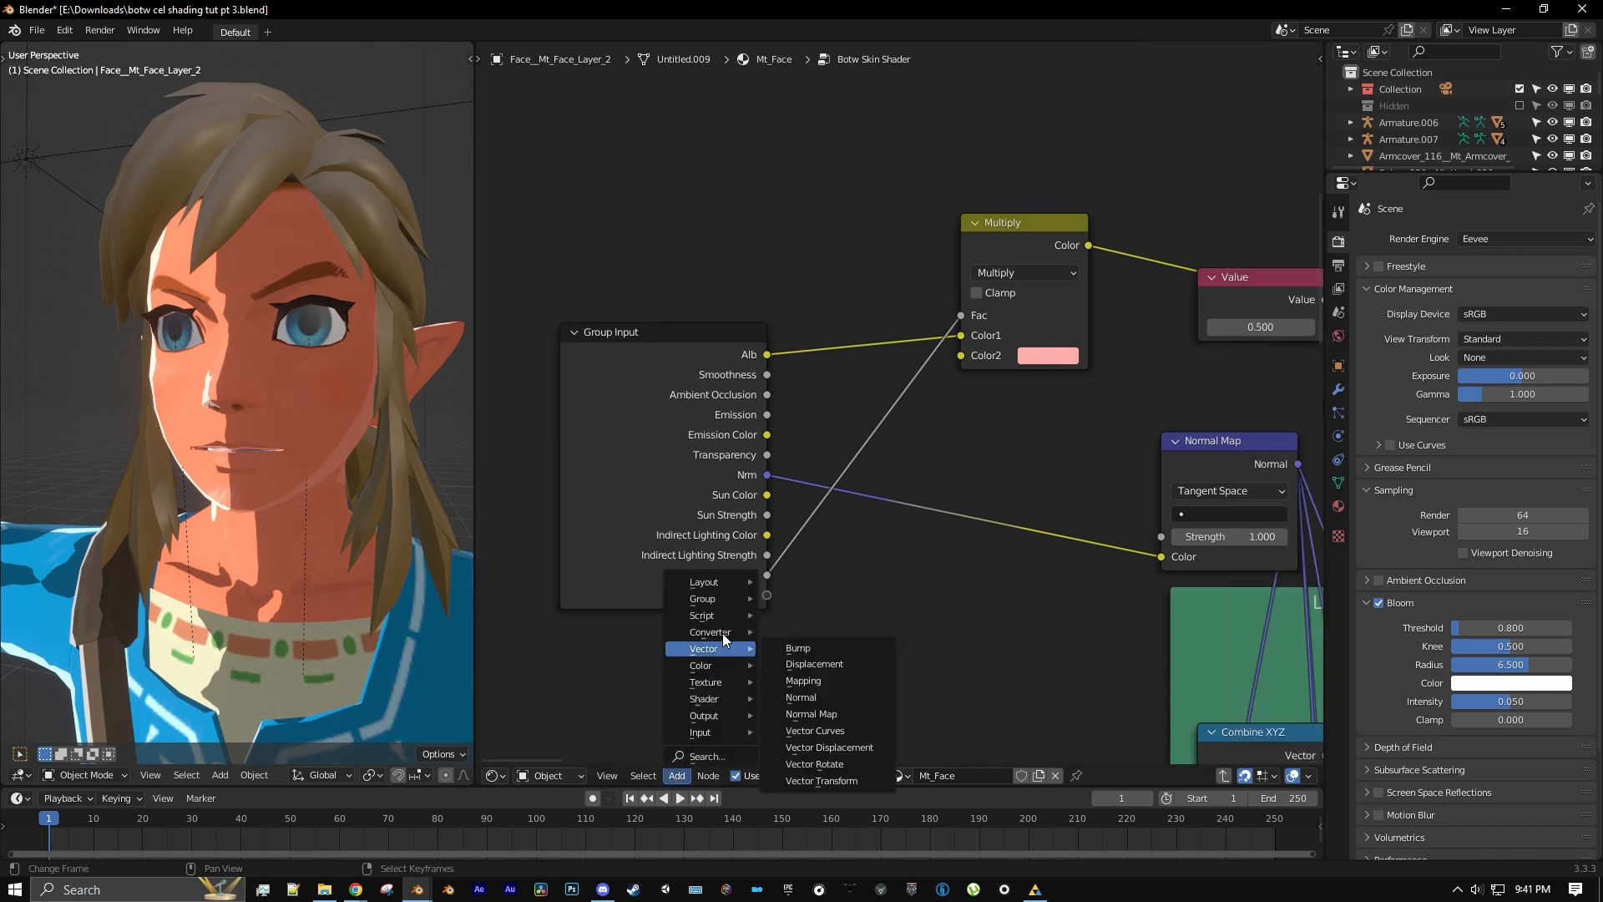
mouse_move(718, 634)
left_click(800, 530)
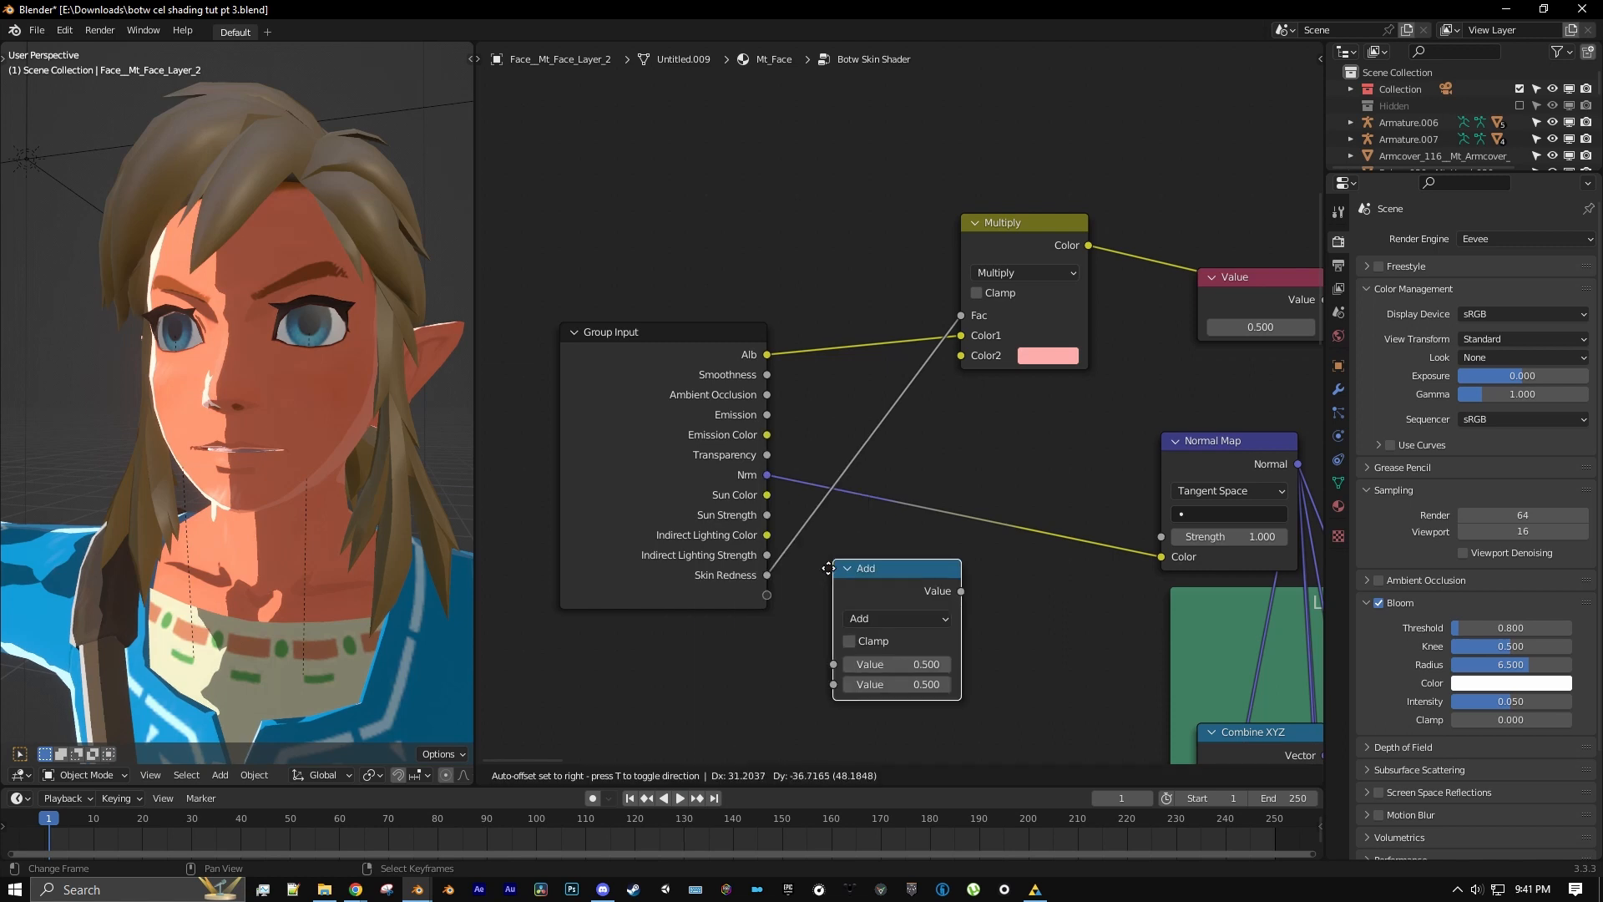
left_click(856, 363)
left_click(905, 436)
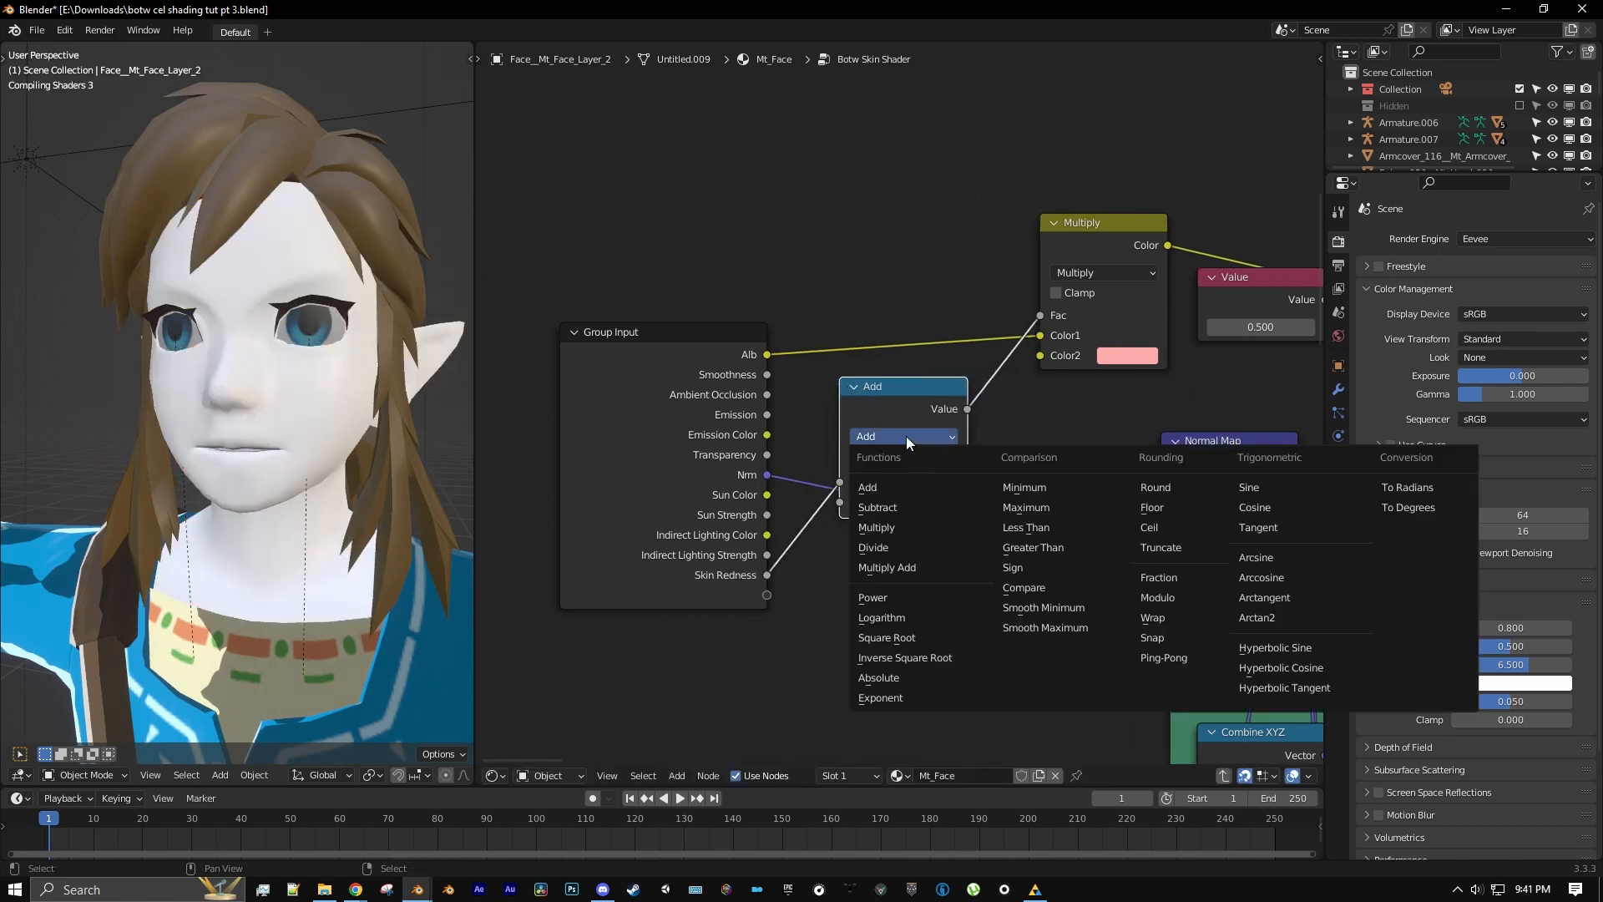
left_click(904, 507)
scroll(810, 499, "up", 1)
- Reroute Skin Redness into the Subtract node's second Value and set its first Value to 1
left_click_drag(725, 540, 683, 431)
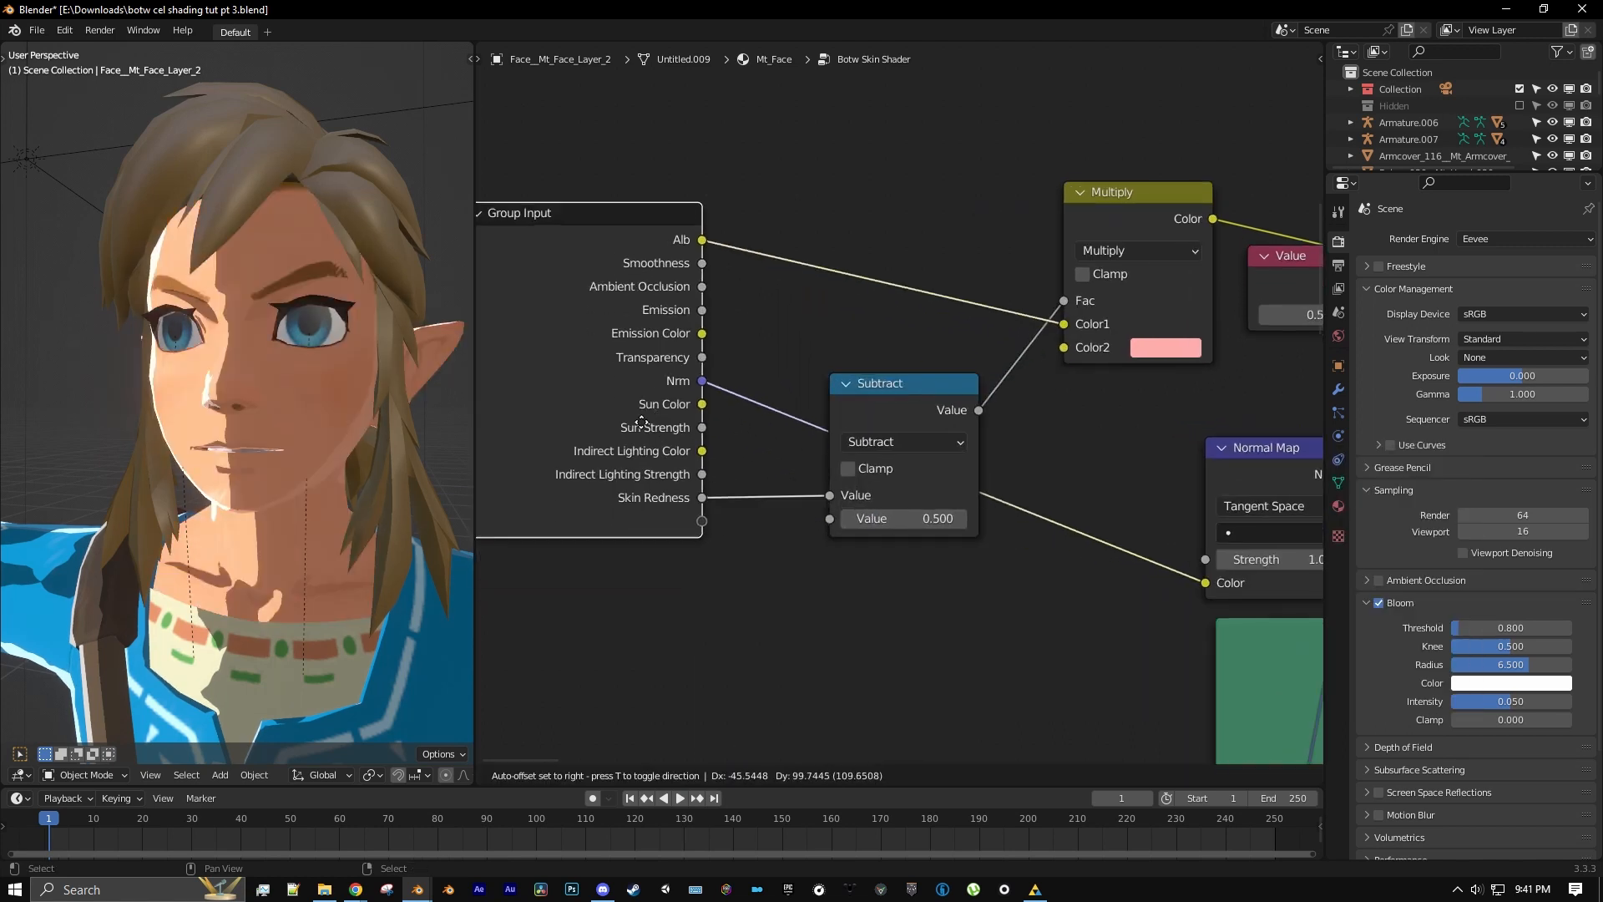
mouse_move(829, 495)
left_mouse_down()
mouse_move(809, 506)
mouse_move(829, 518)
left_mouse_up()
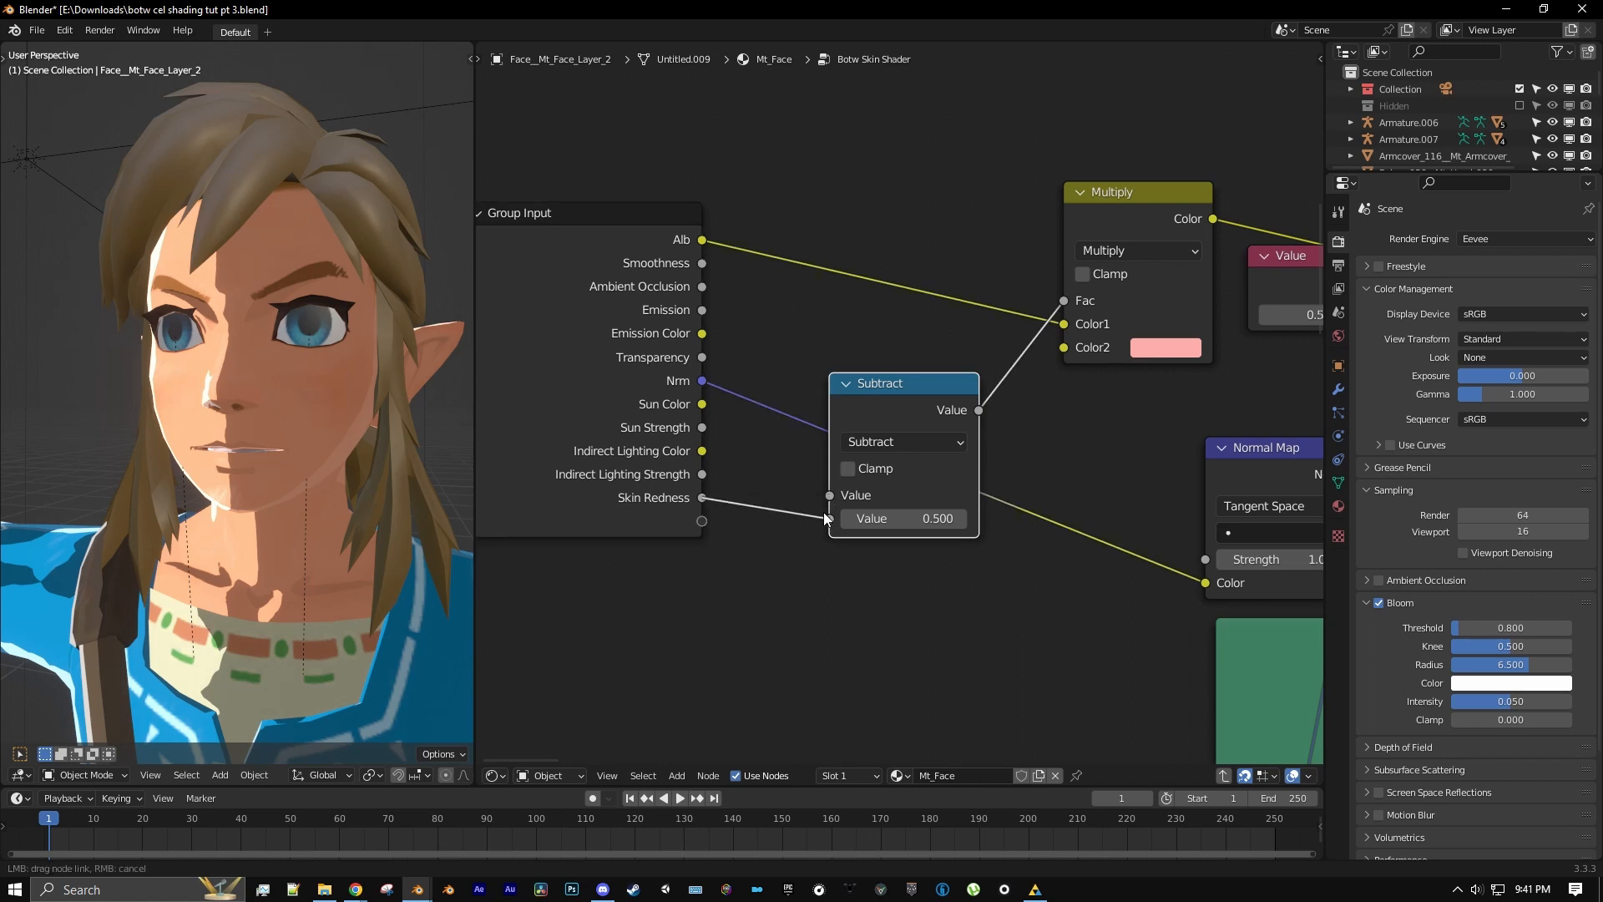
left_click(918, 500)
type("1")
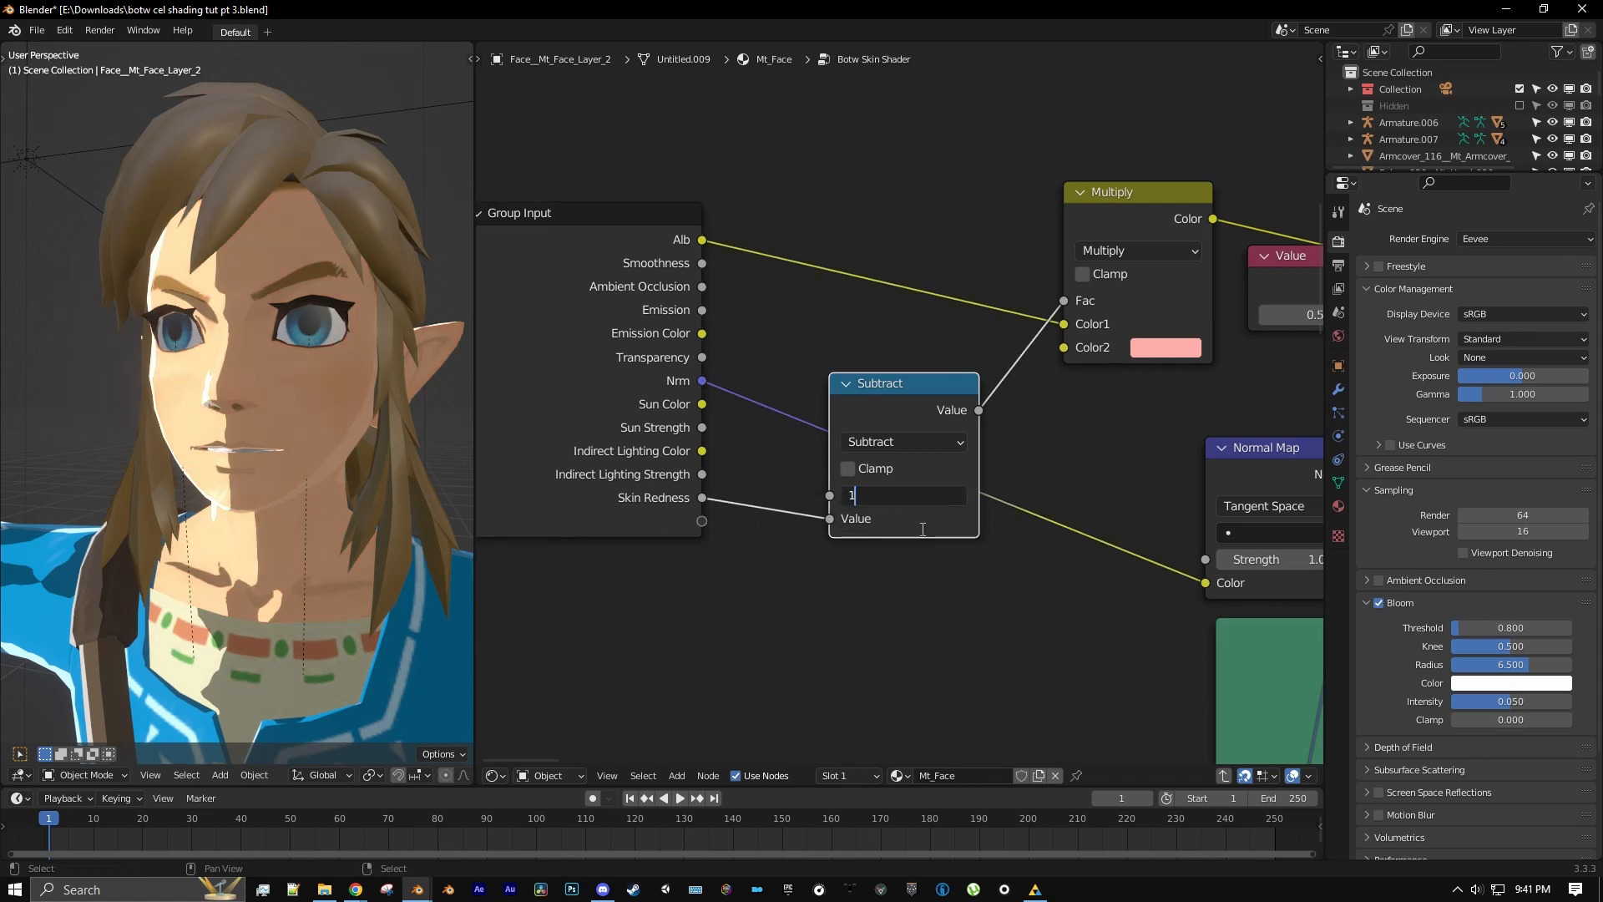
key("Return")
left_click_drag(910, 398, 903, 377)
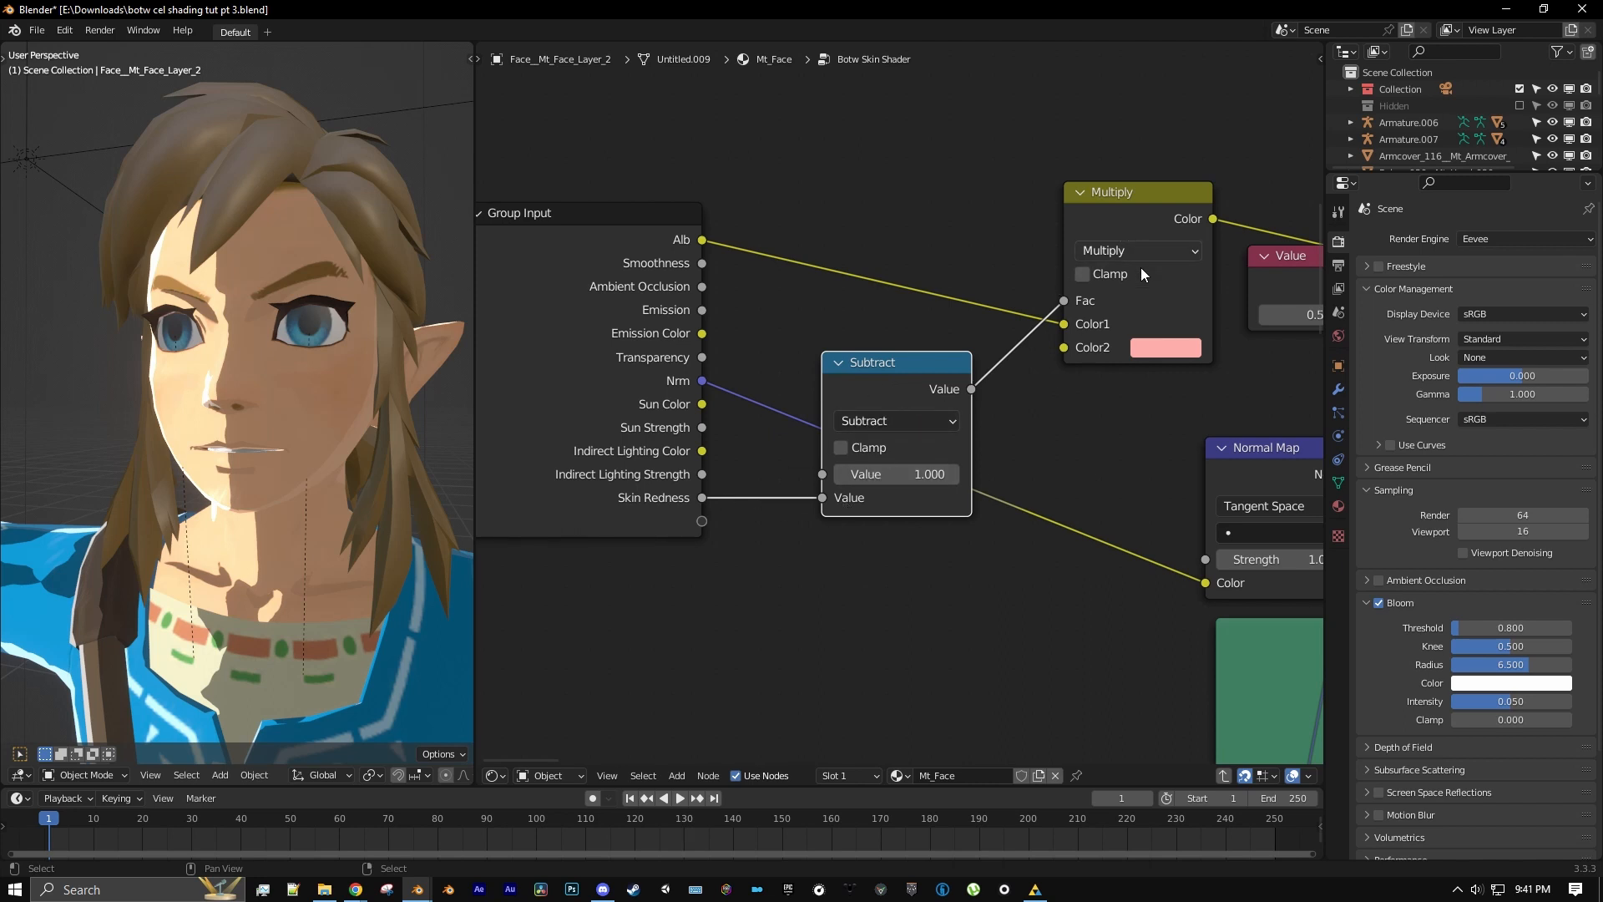
- Leave the node group, preview the link_head_red_alb.png texture on the face, and restore the Botw Skin Shader output
left_click(1225, 776)
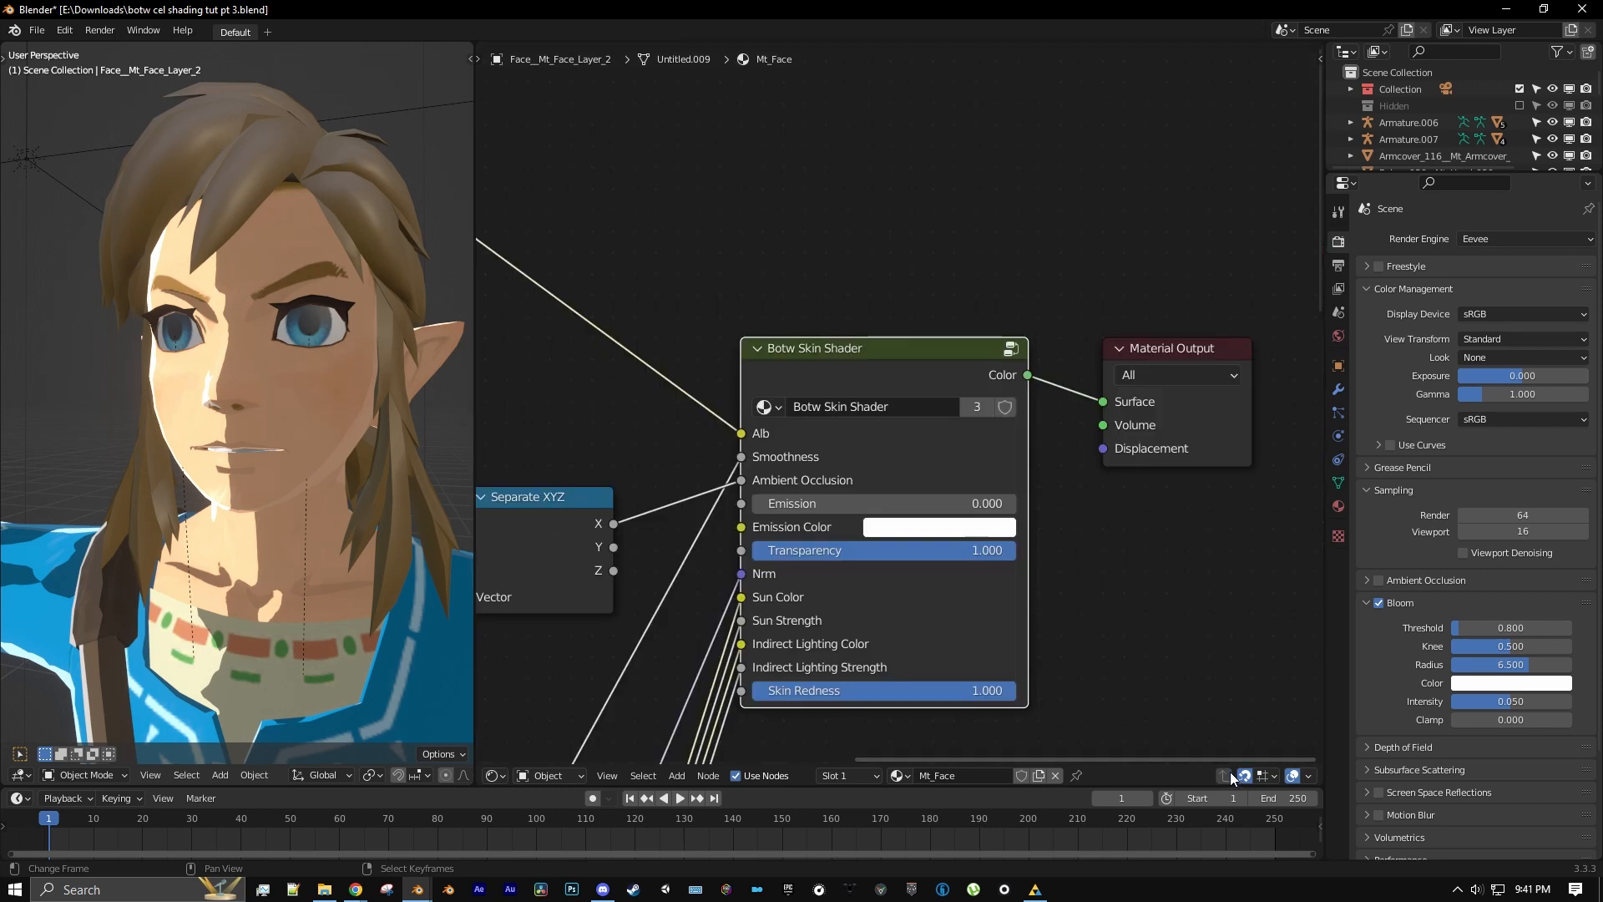
scroll(869, 468, "down", 3)
middle_click_drag(862, 496, 1033, 375)
scroll(890, 414, "up", 2)
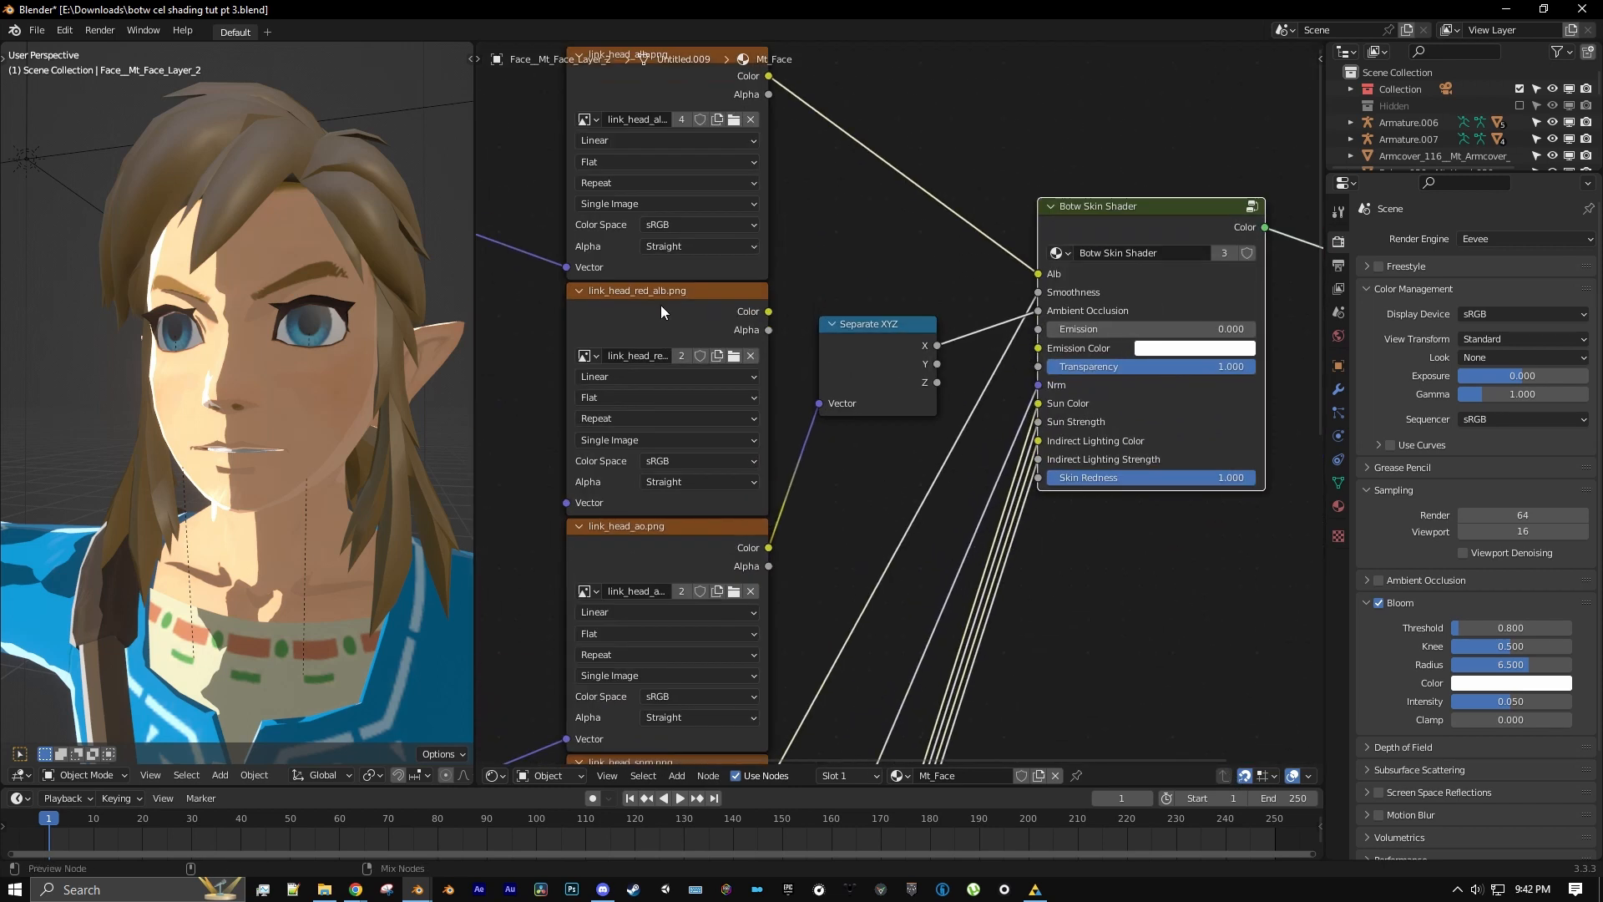
left_click(610, 317, "ctrl+shift")
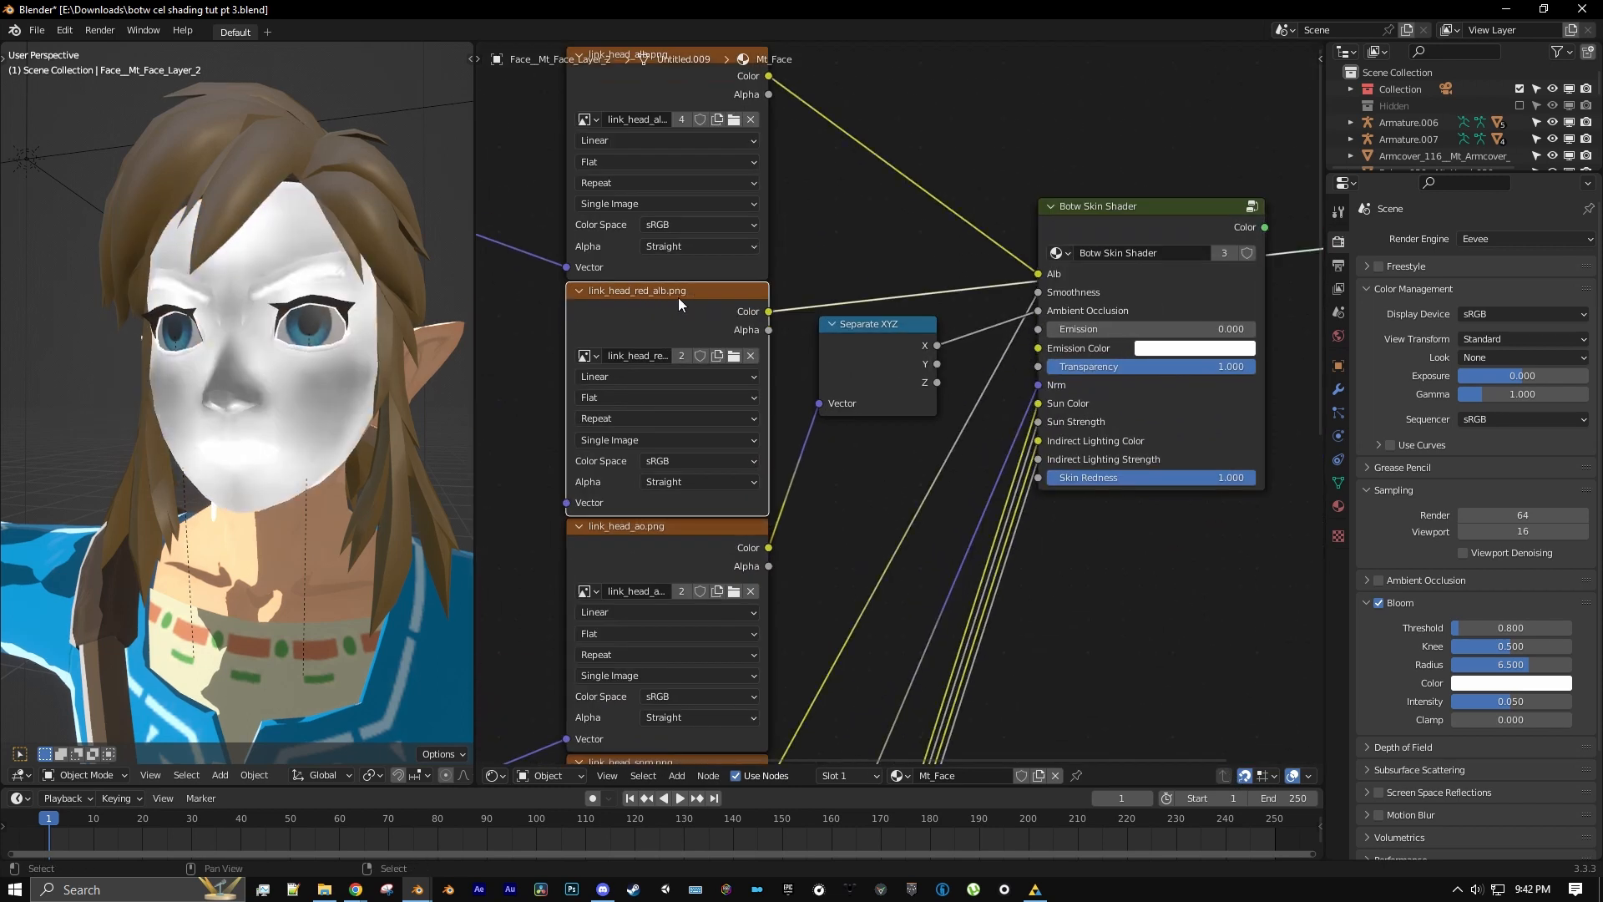
left_click(1166, 217, "ctrl+shift")
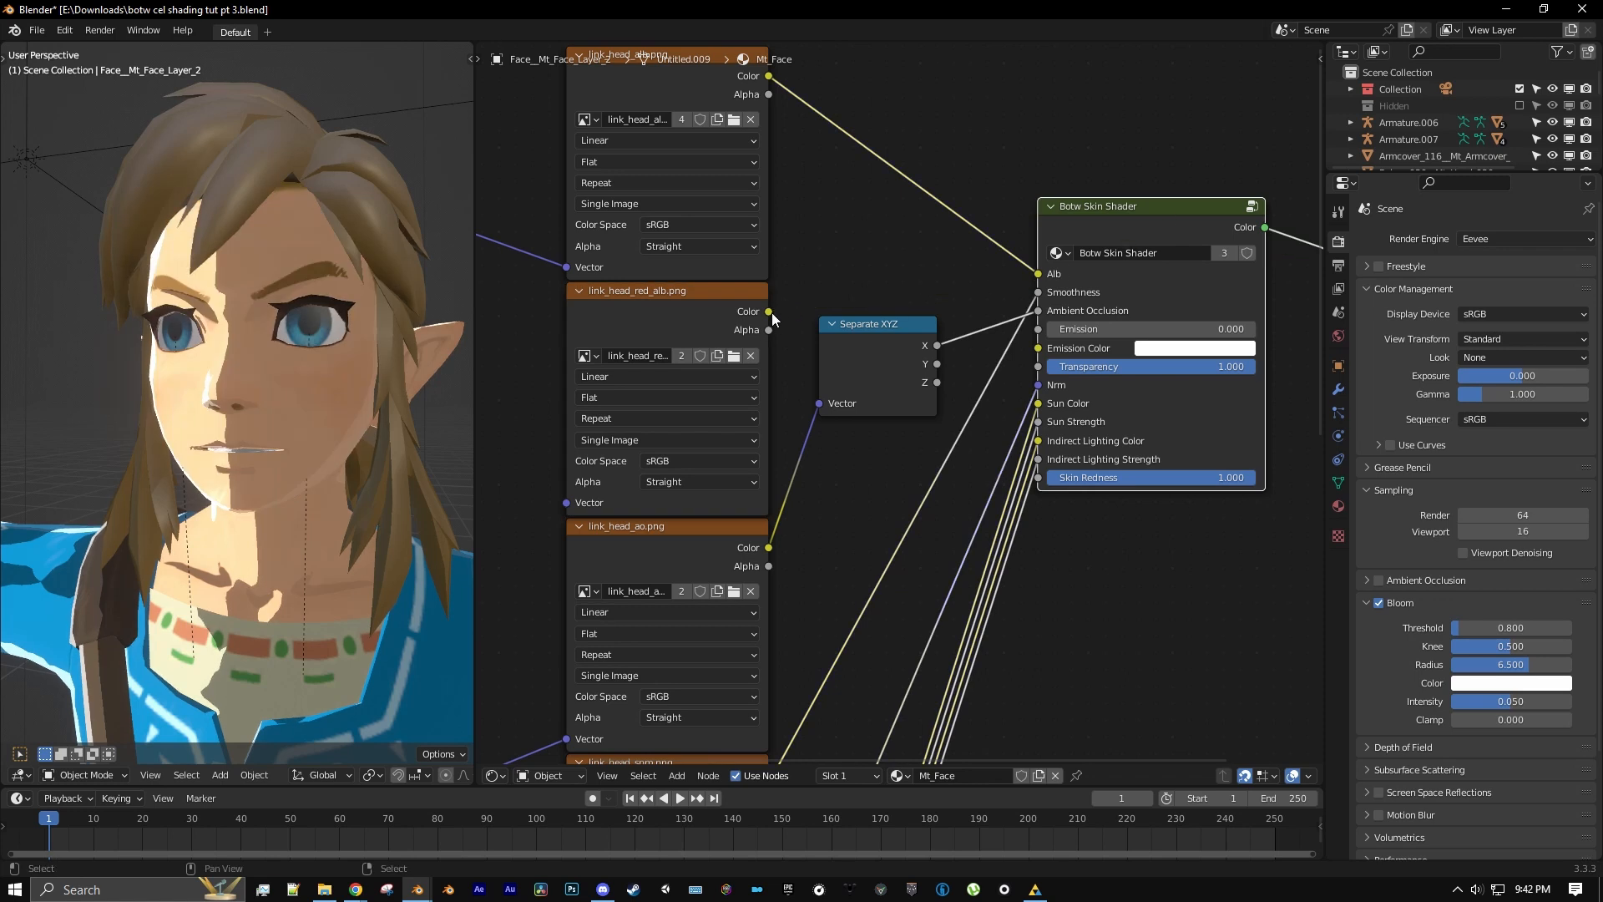
- Try link_head_red_alb.png's Color as the Skin Redness input, inspect the face from several angles, and remove the link
left_click_drag(770, 312, 1039, 476)
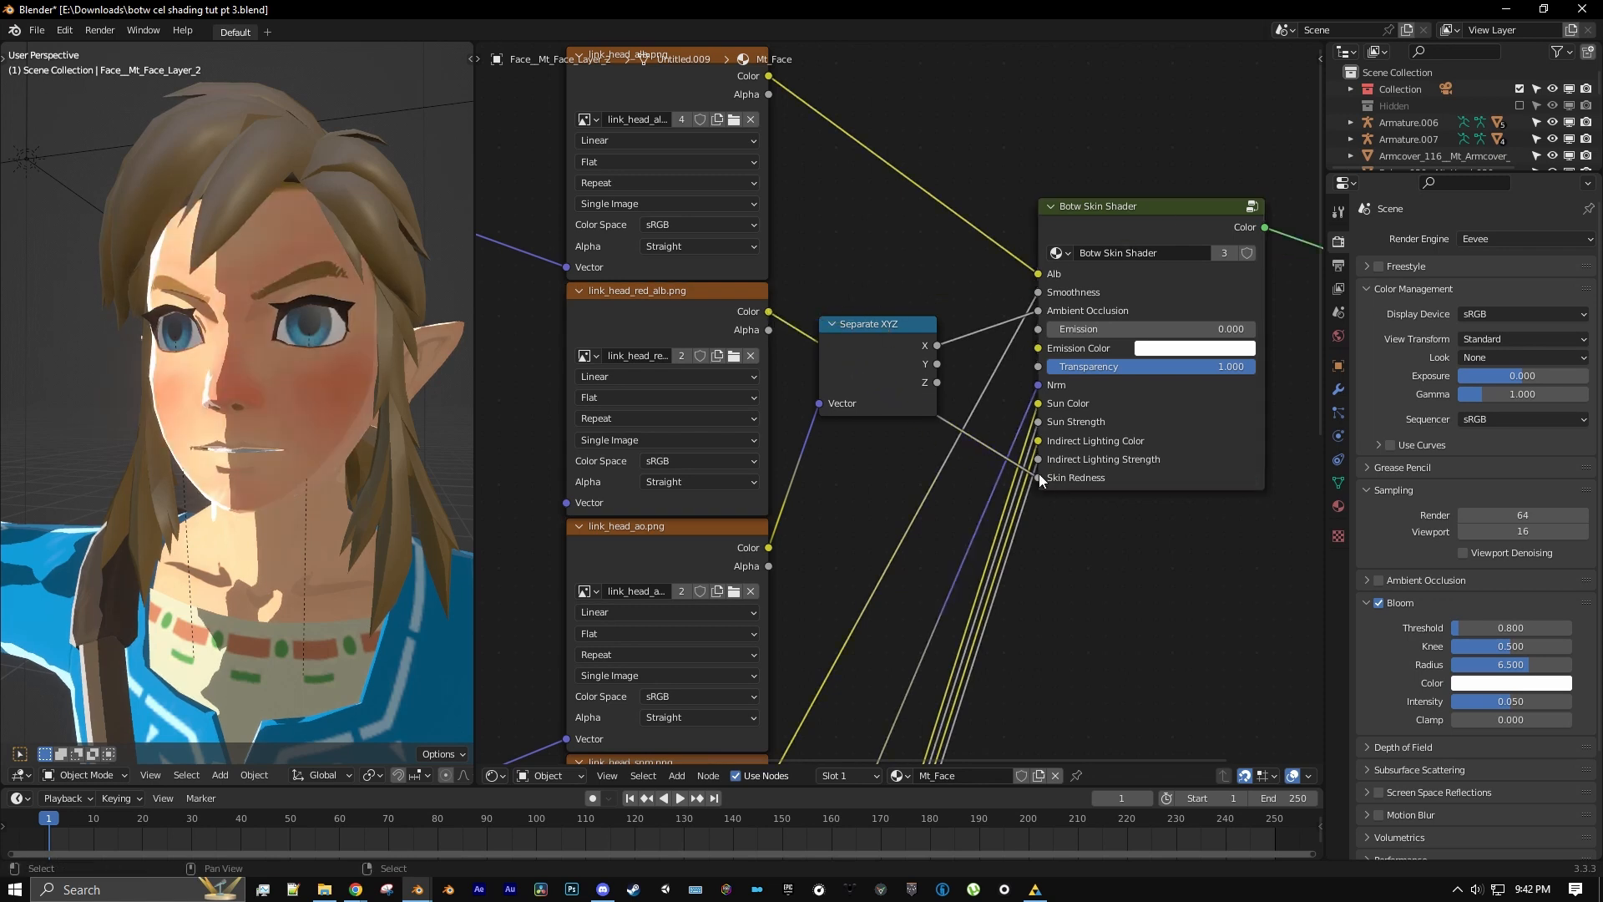
scroll(301, 383, "up", 1)
middle_click_drag(301, 382, 366, 384)
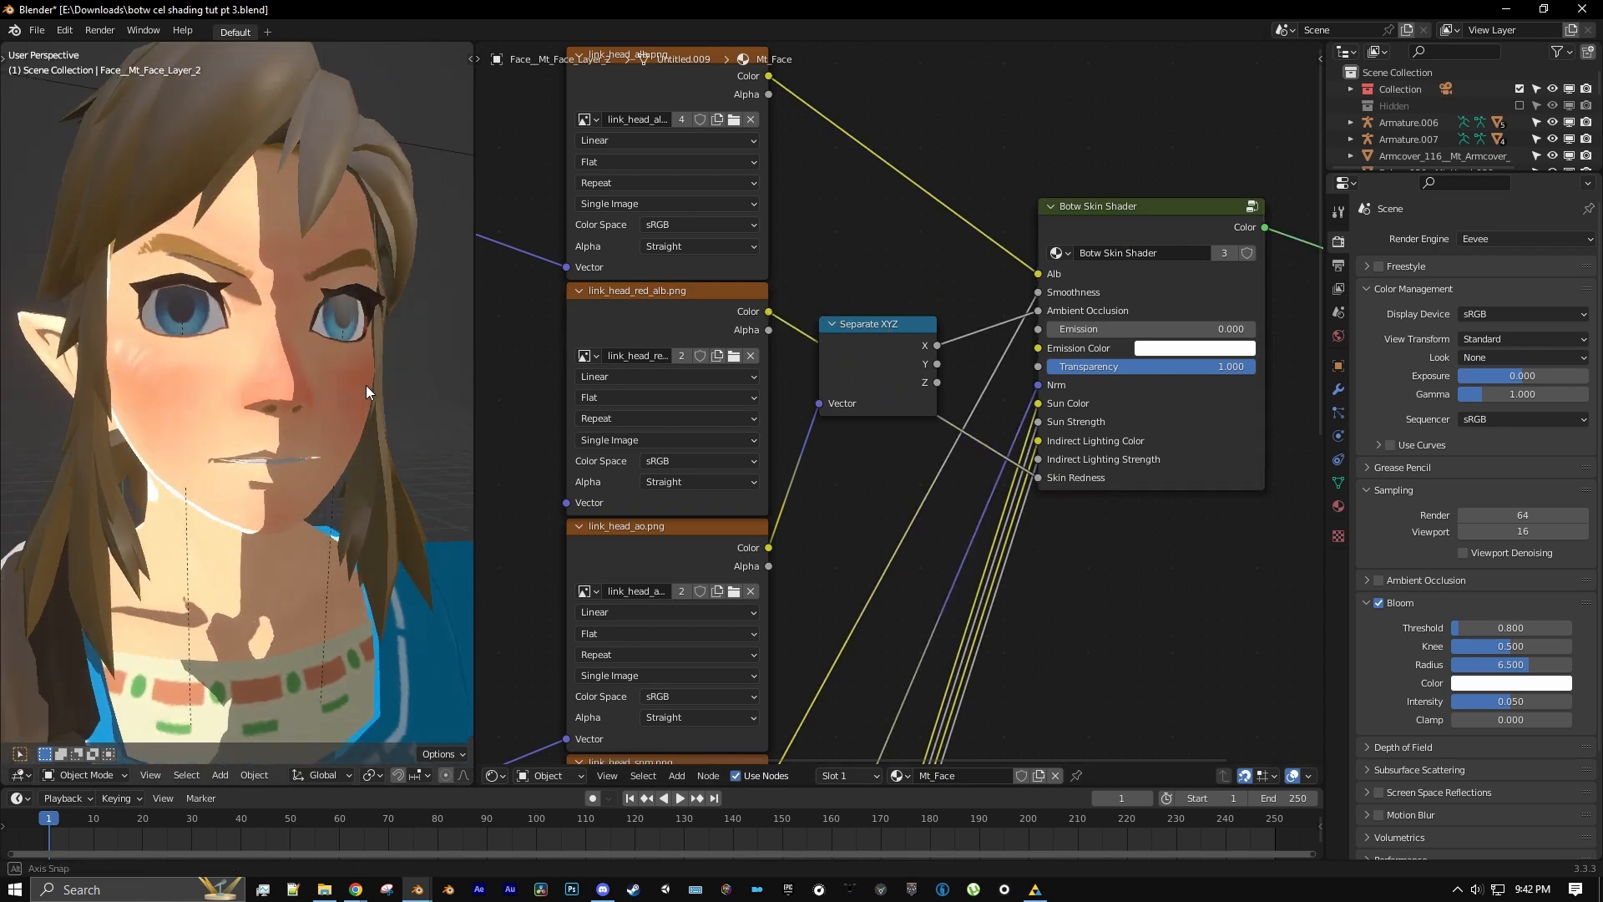
middle_click_drag(215, 393, 291, 389)
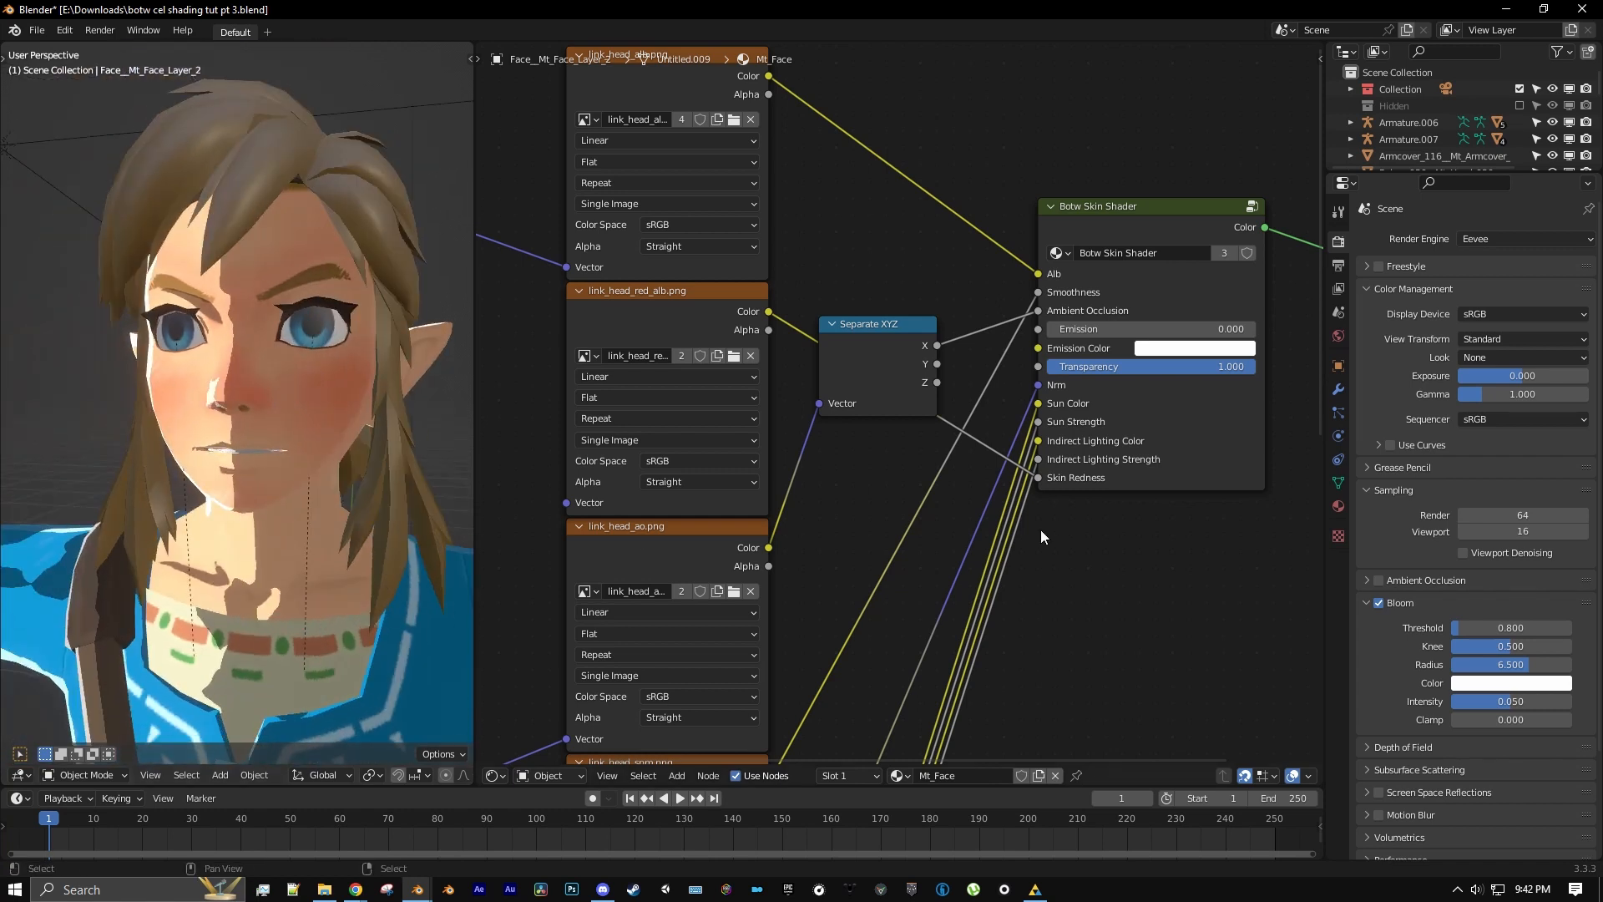
left_click_drag(1036, 478, 1045, 594)
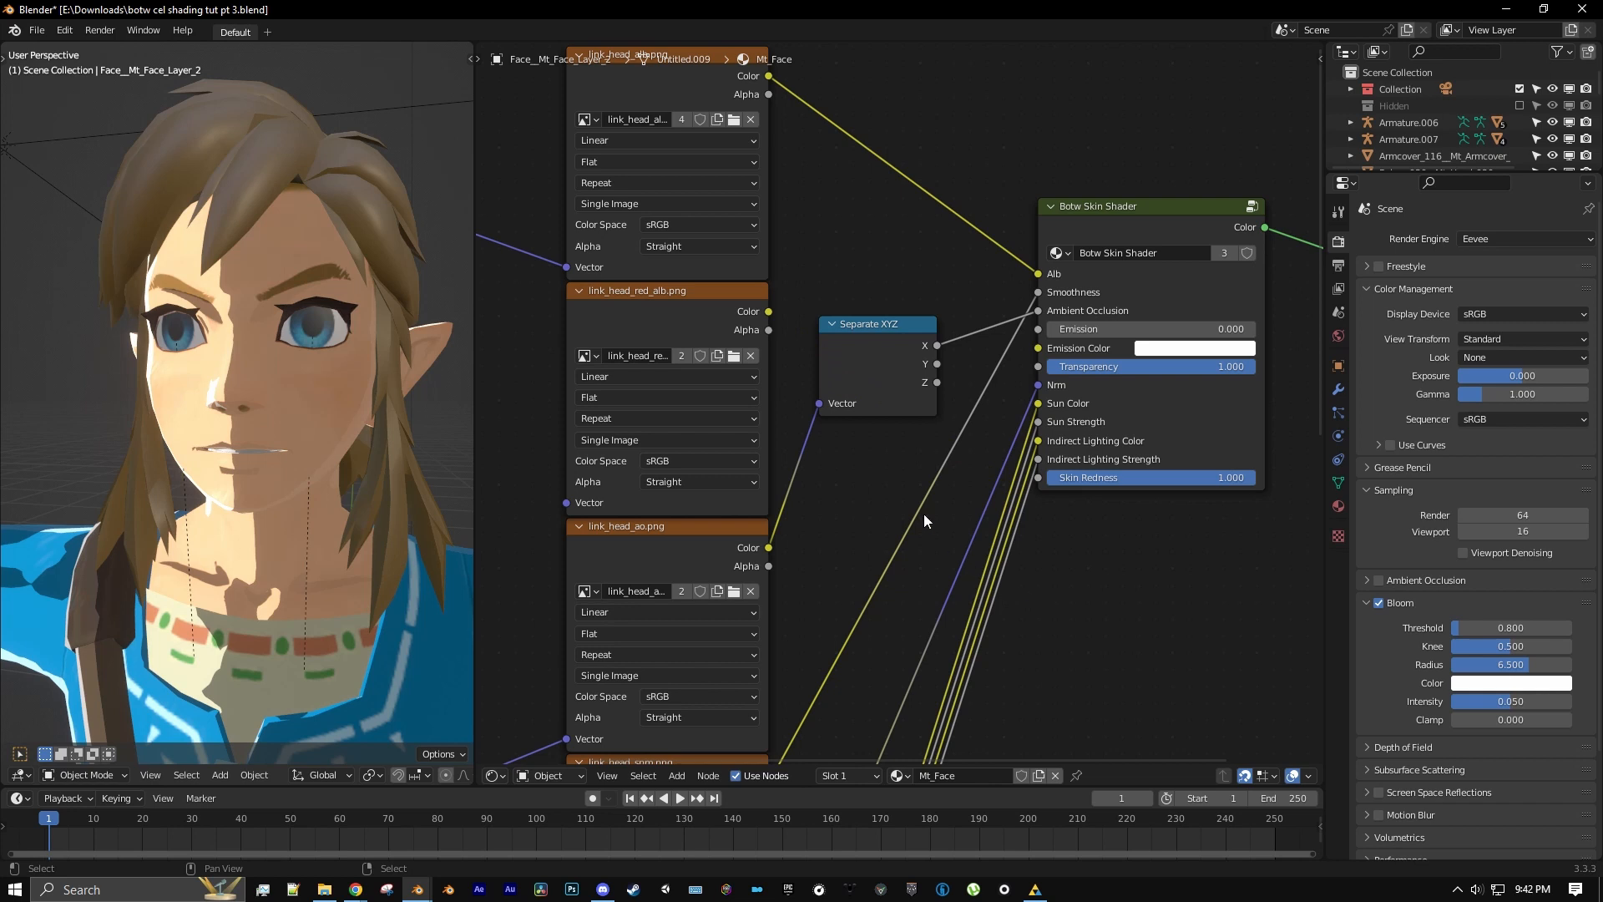
- Inside the Botw Skin Shader group, reorder the inputs so that Skin Redness sits between Transparency and Nrm
key("Tab")
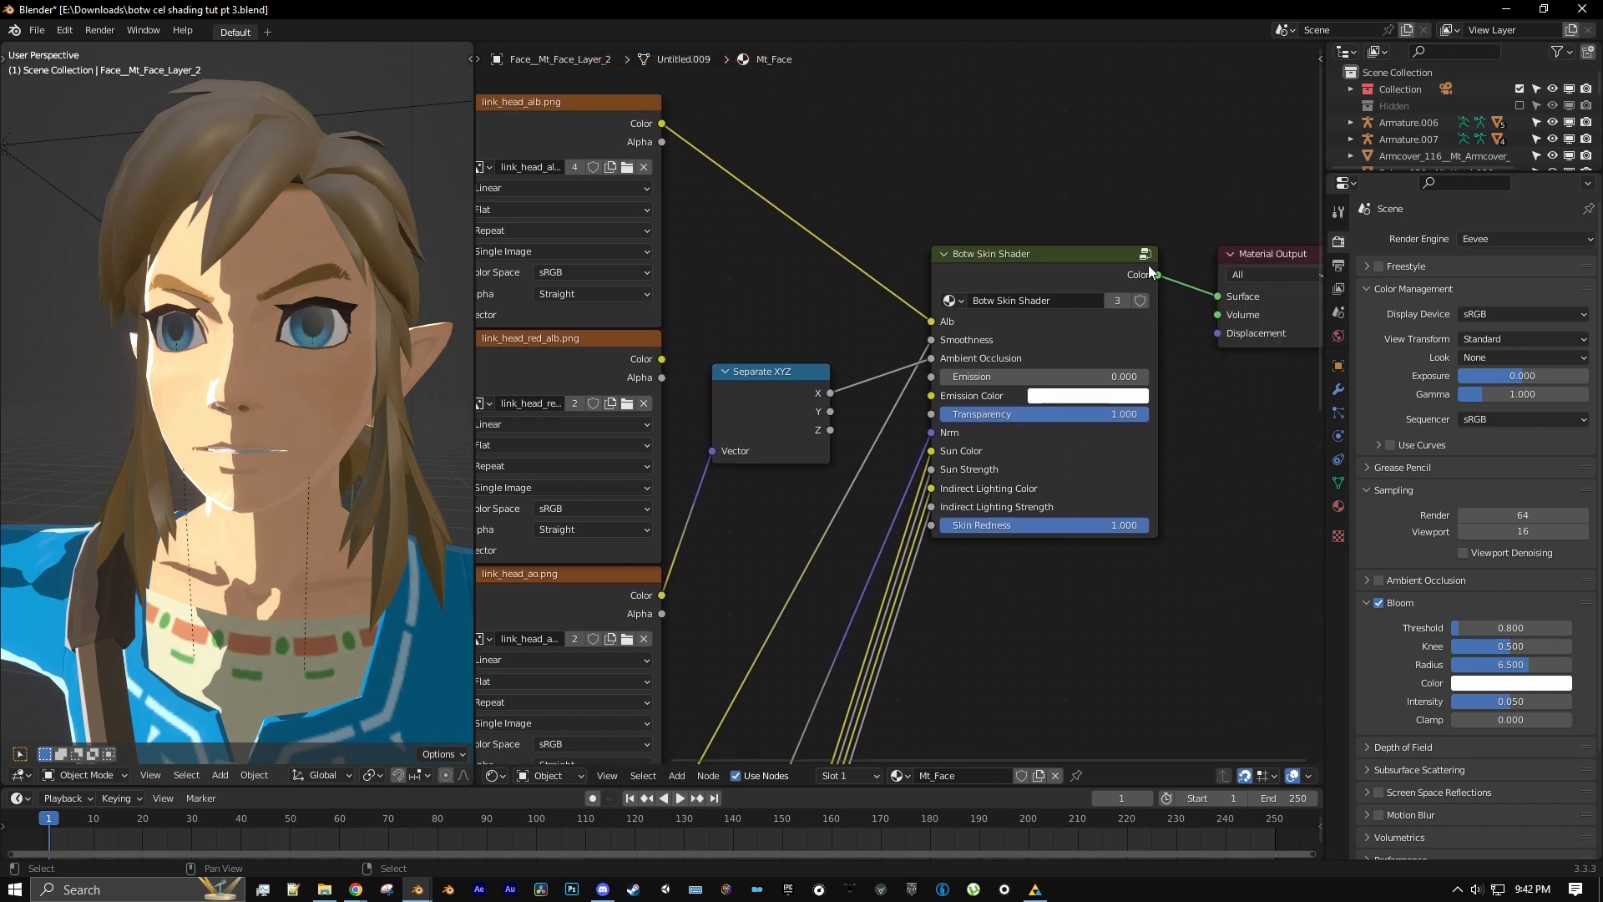
scroll(897, 403, "down", 2)
middle_click_drag(747, 392, 788, 351)
scroll(788, 350, "up", 2)
left_click(755, 401)
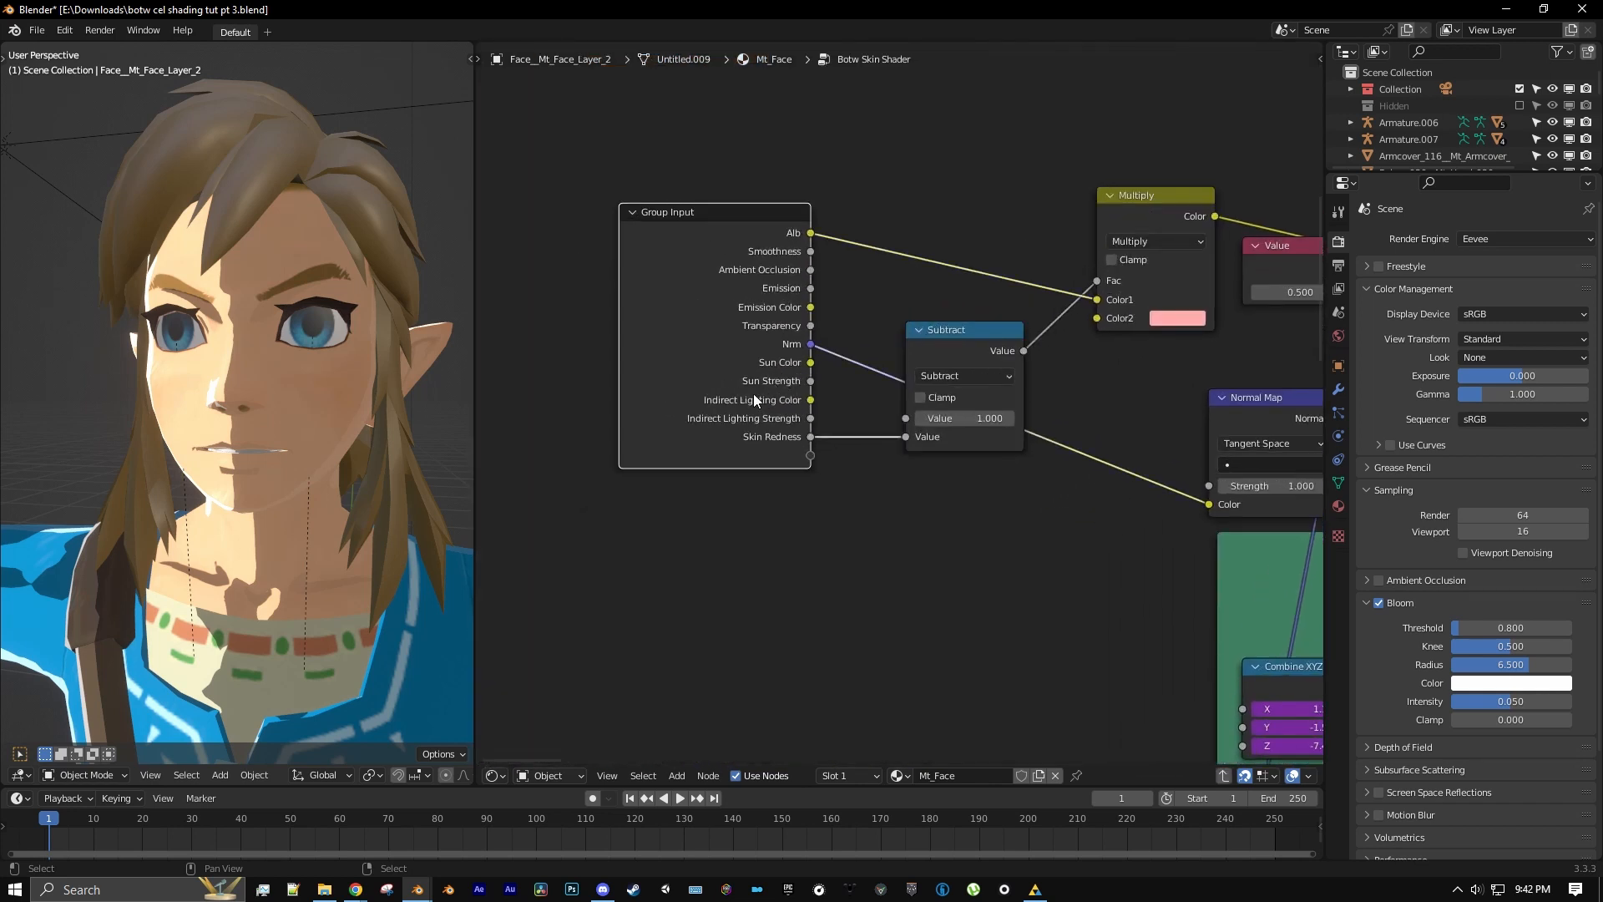
key("n")
left_click(1285, 124)
left_click(1285, 124)
left_click(1285, 123)
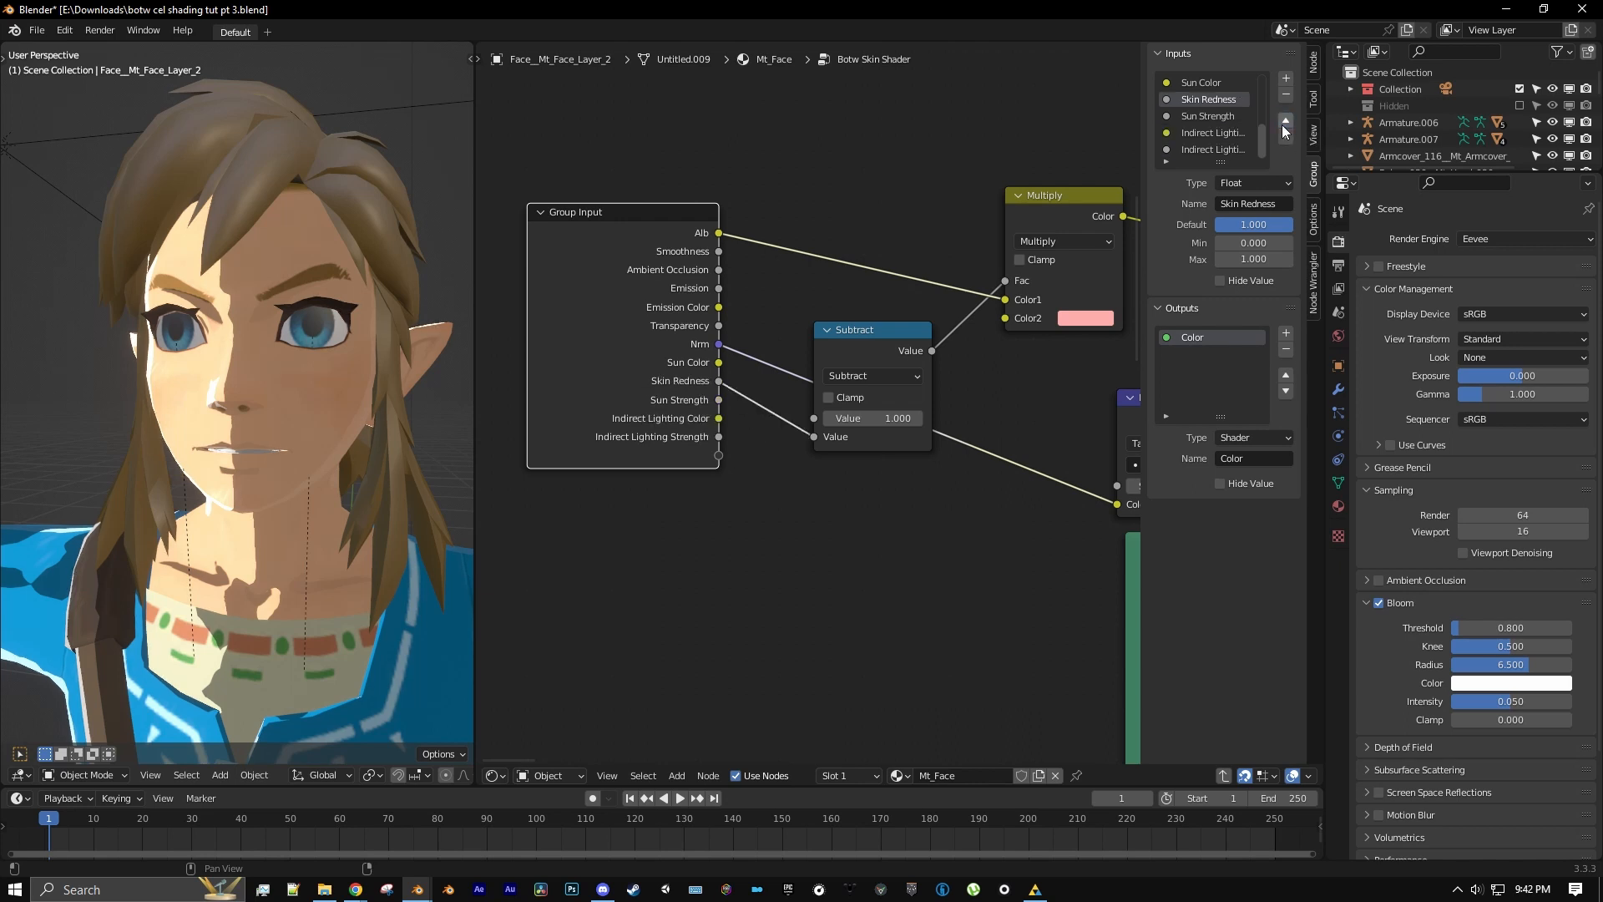
left_click(1285, 123)
left_click(1285, 123)
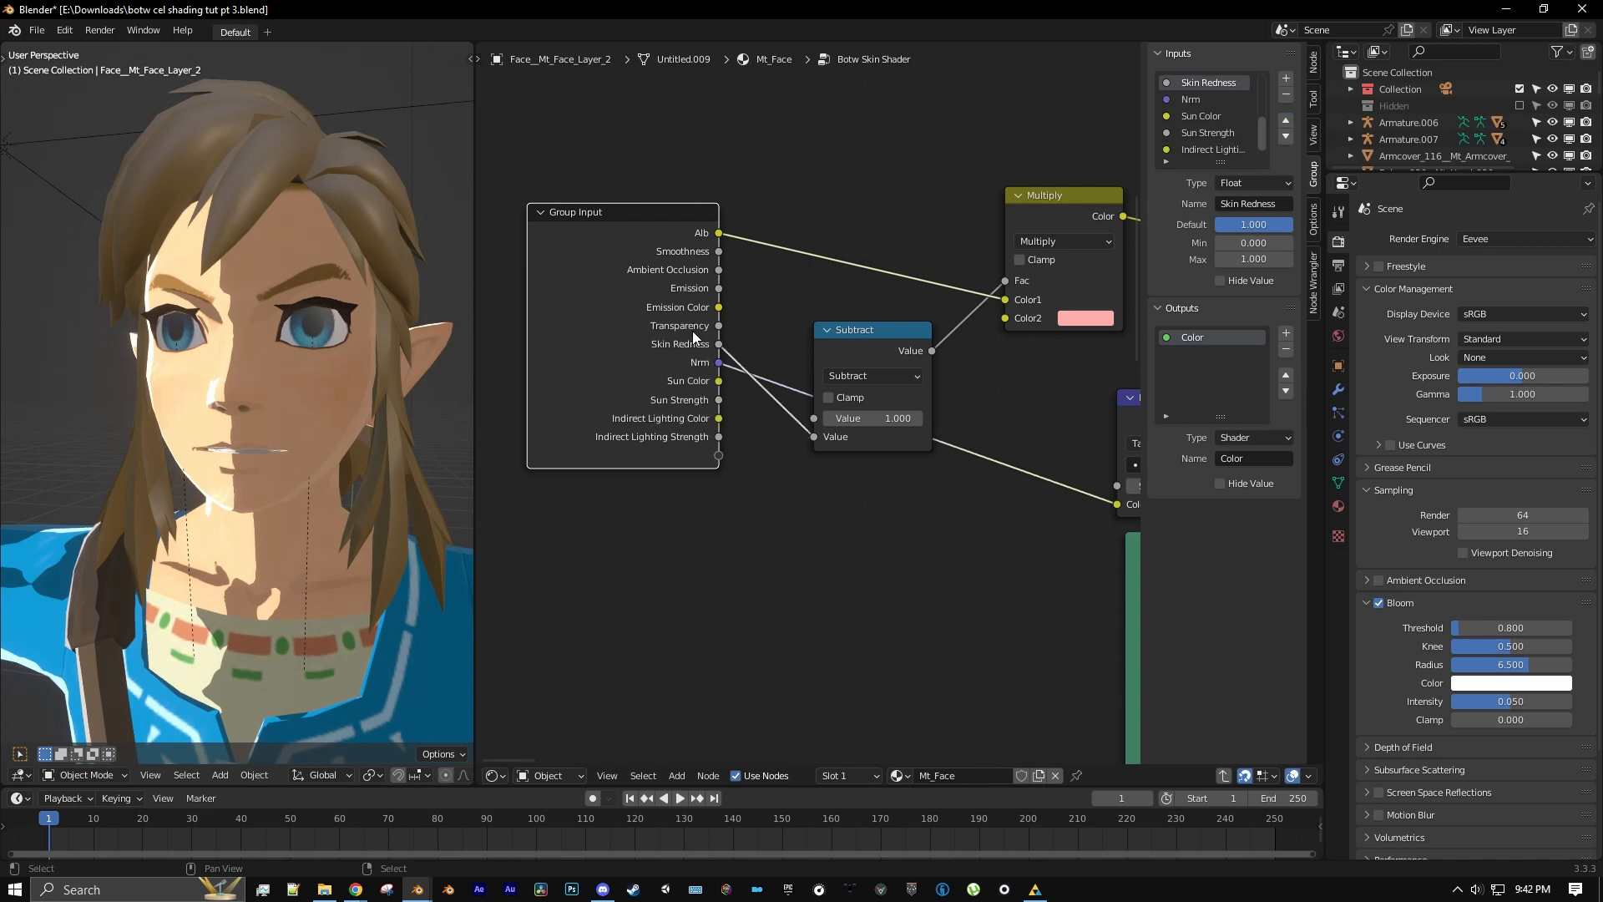
- Shift the Subtract node up and add an empty frame above the Subtract and pink Multiply nodes
middle_click_drag(863, 273, 792, 330)
left_click_drag(793, 388, 811, 335)
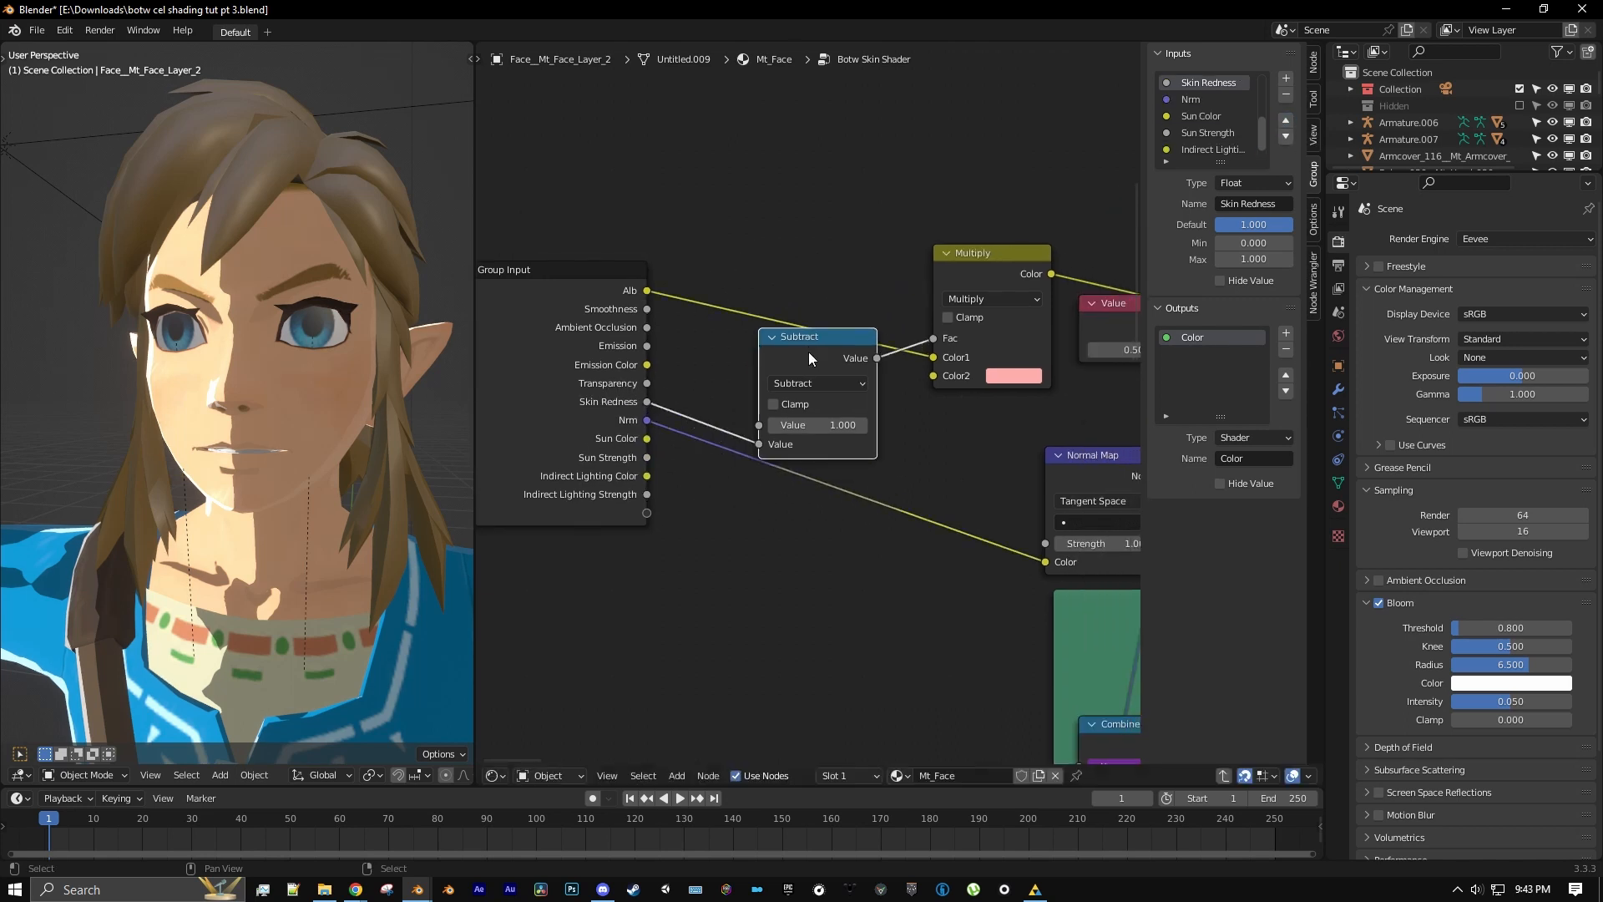
scroll(807, 352, "down", 4)
middle_click_drag(890, 305, 814, 377)
left_click(677, 776)
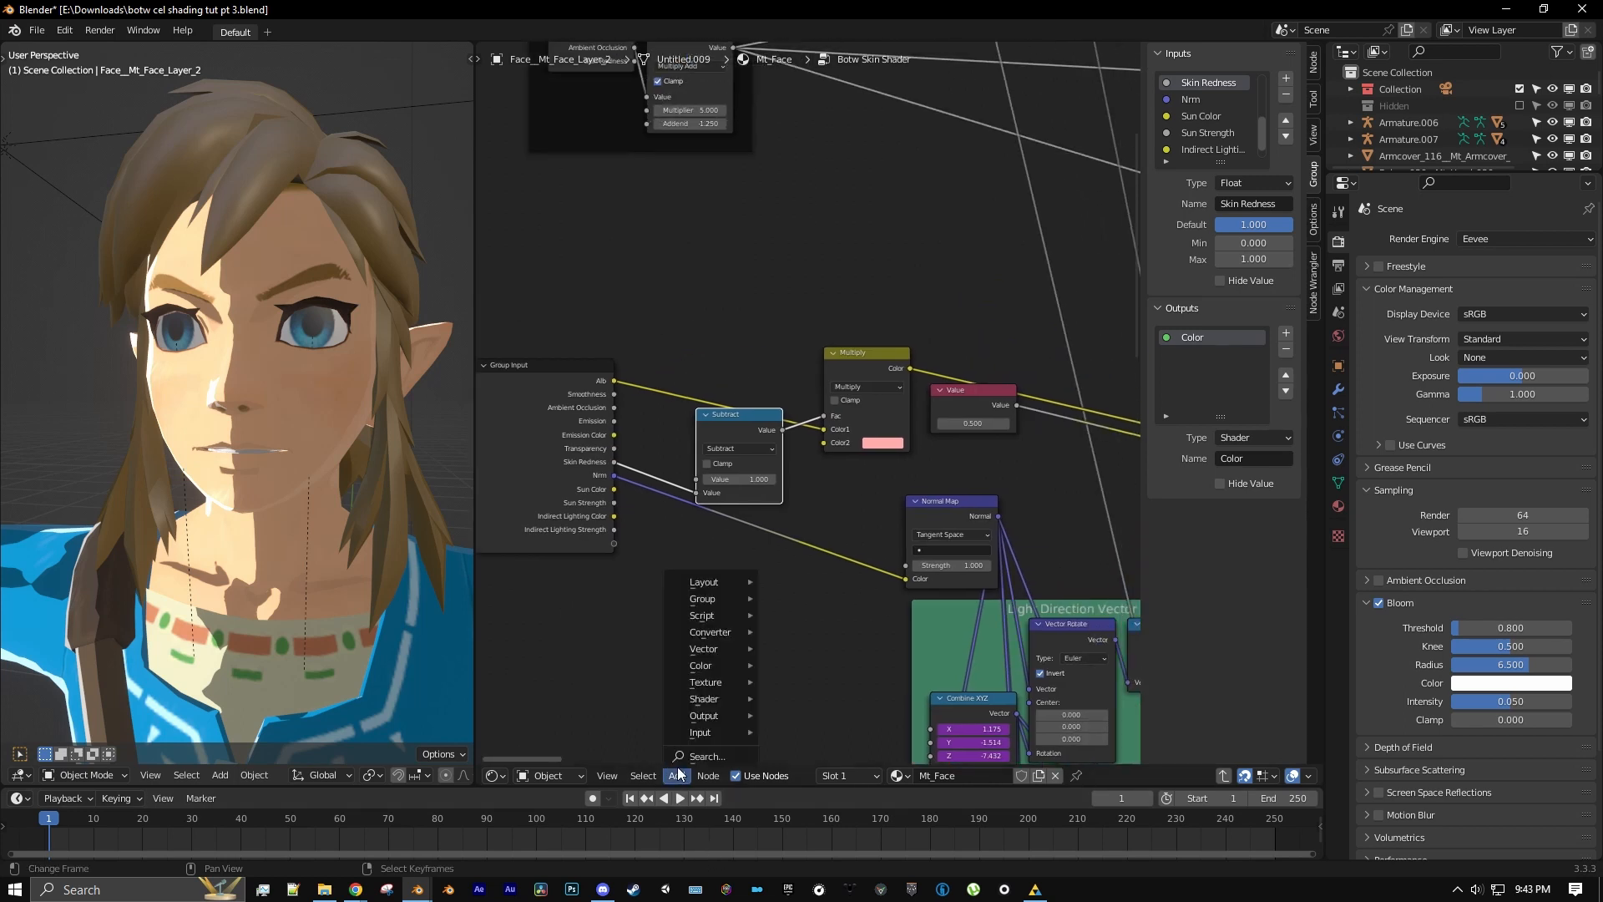
mouse_move(709, 582)
left_click(795, 583)
left_click(742, 282)
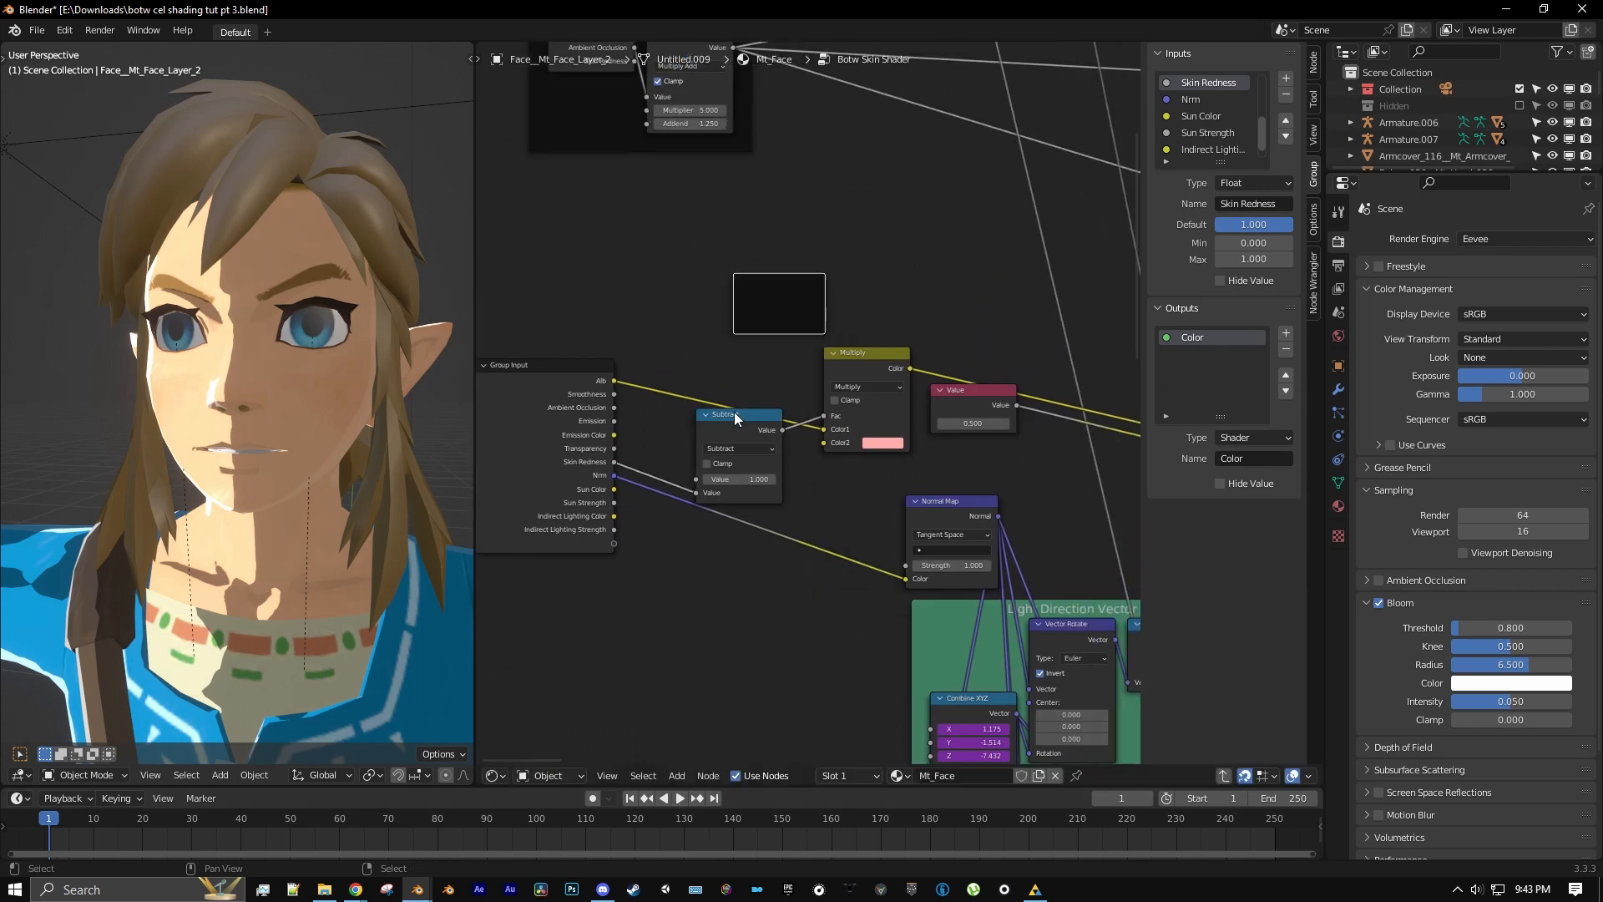
- Put the Subtract and pink Multiply nodes into the new frame and place the frame above the Group Input links
left_click(734, 418)
left_click(852, 370, "shift")
key("g")
left_click(780, 323)
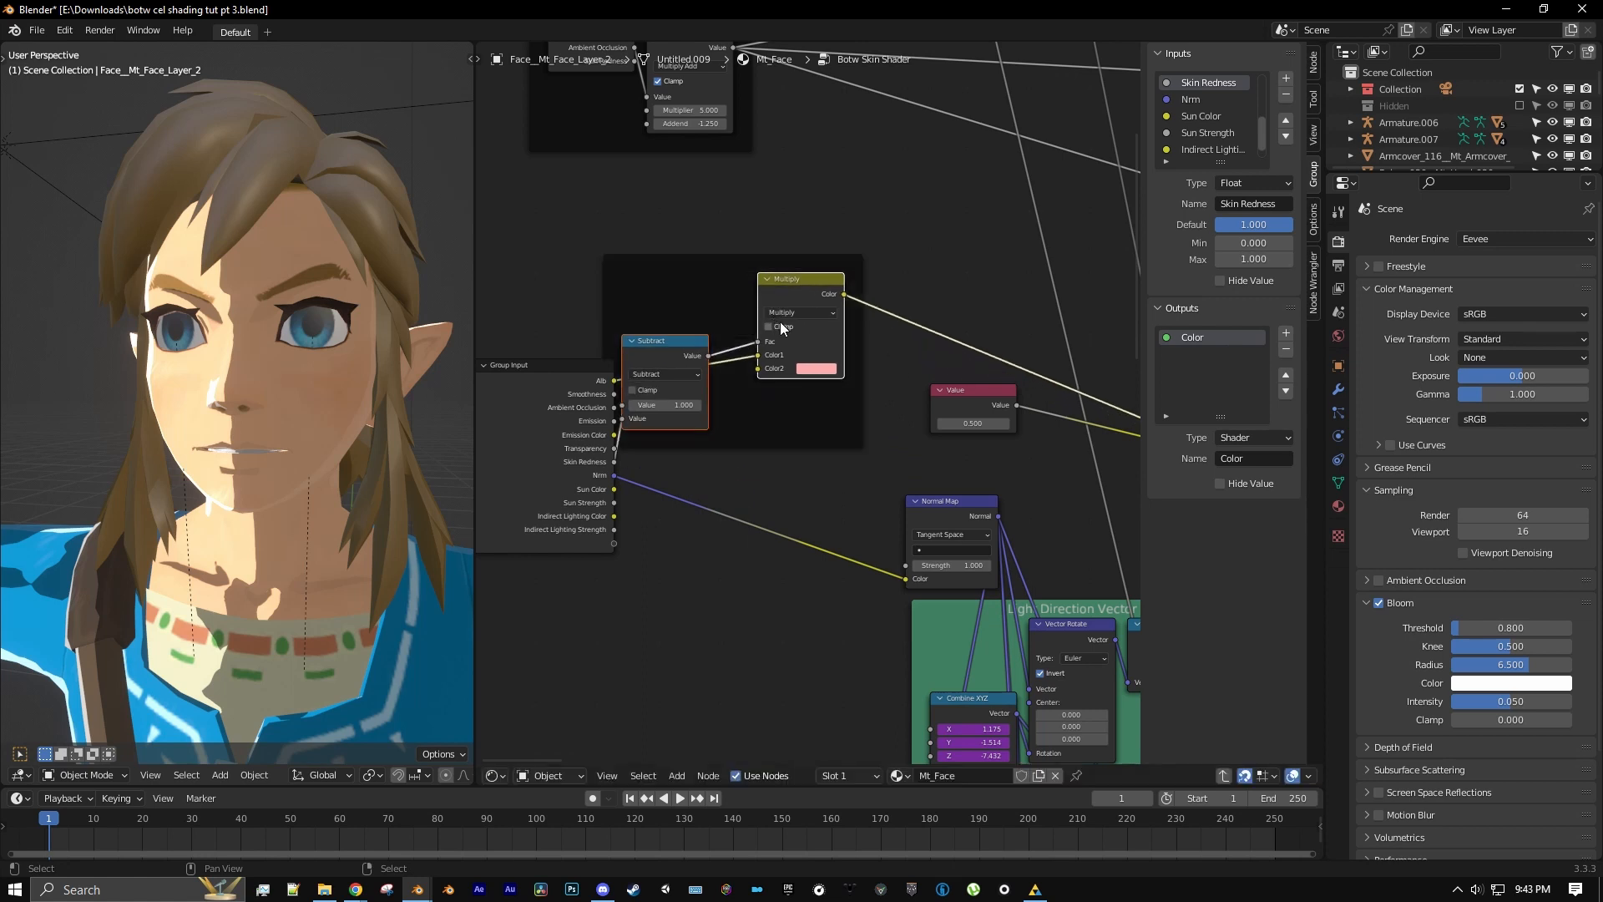
key("g")
left_click(842, 314)
left_click(745, 338)
key("g")
left_click(770, 288)
- Label the frame around the Subtract and pink Multiply nodes Skin Redness
middle_click_drag(869, 322, 824, 443)
scroll(824, 442, "up", 3)
left_click(812, 351)
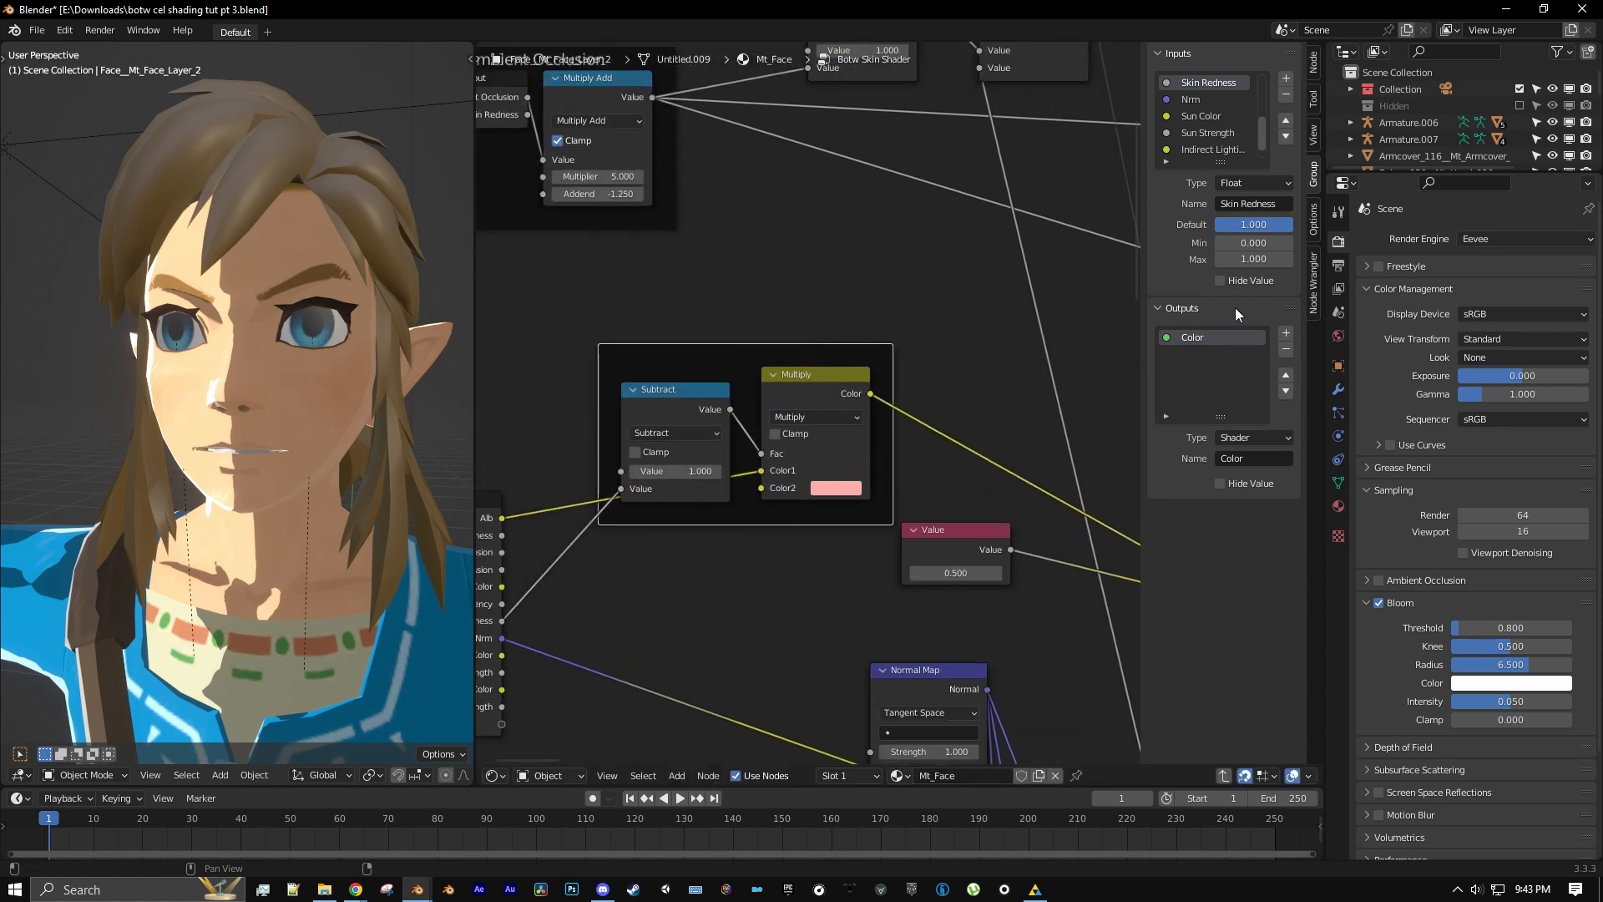
left_click(1314, 101)
left_click(1219, 128)
type("Skin Redness")
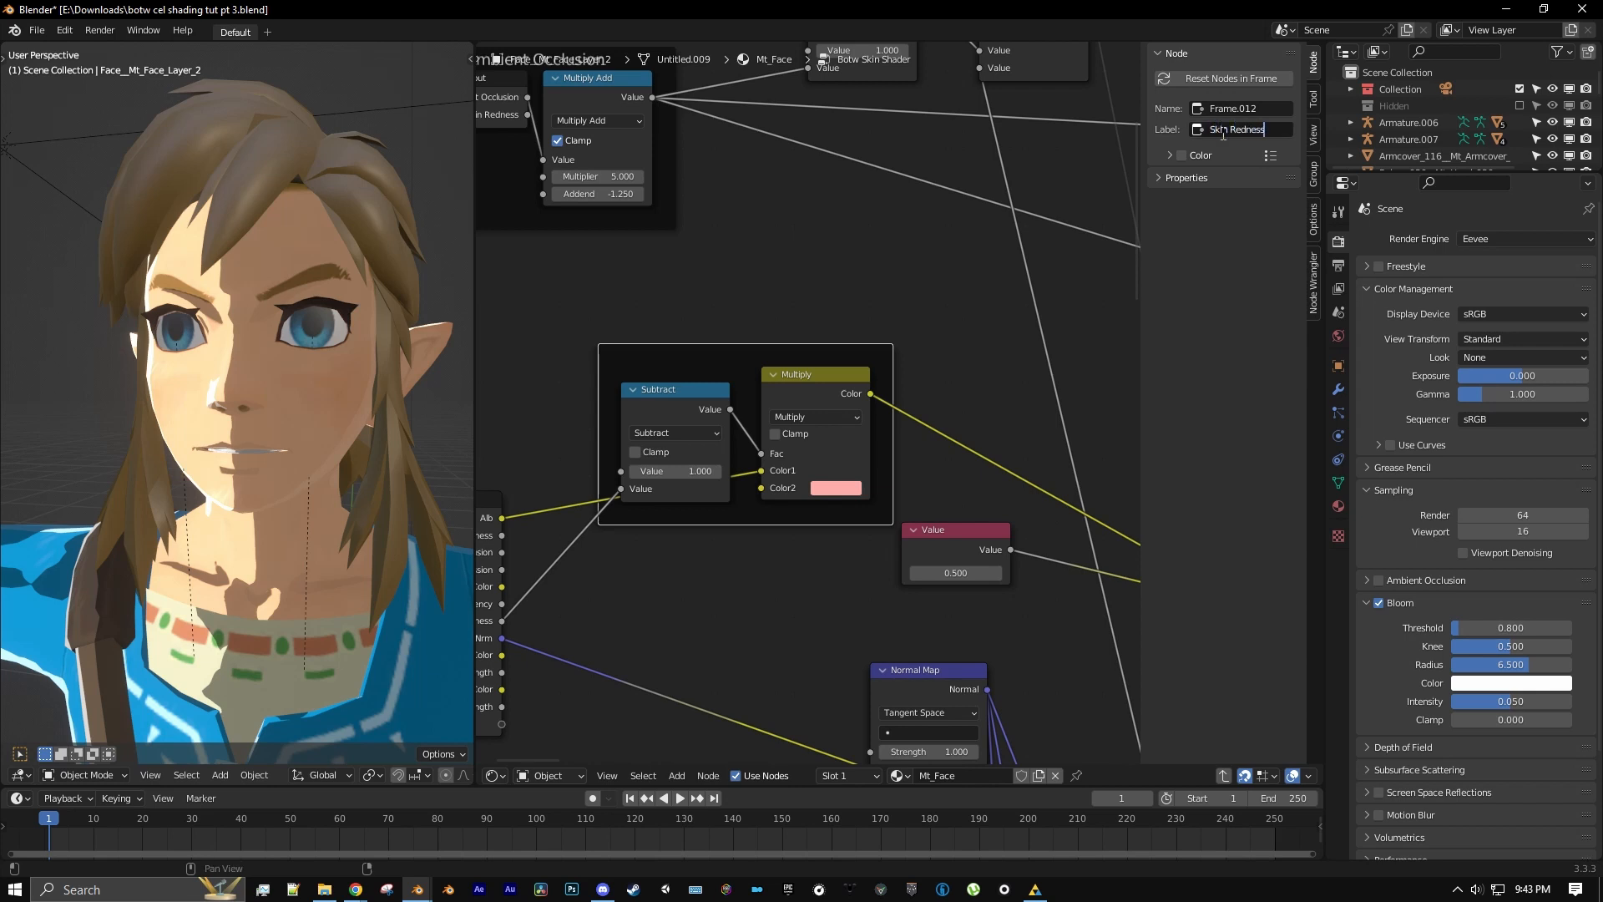
key("Return")
- Give the Skin Redness frame a custom muted red color and move it slightly up toward the Group Input
left_click(1171, 156)
left_click(1181, 156)
left_click(1191, 182)
left_click(1225, 284)
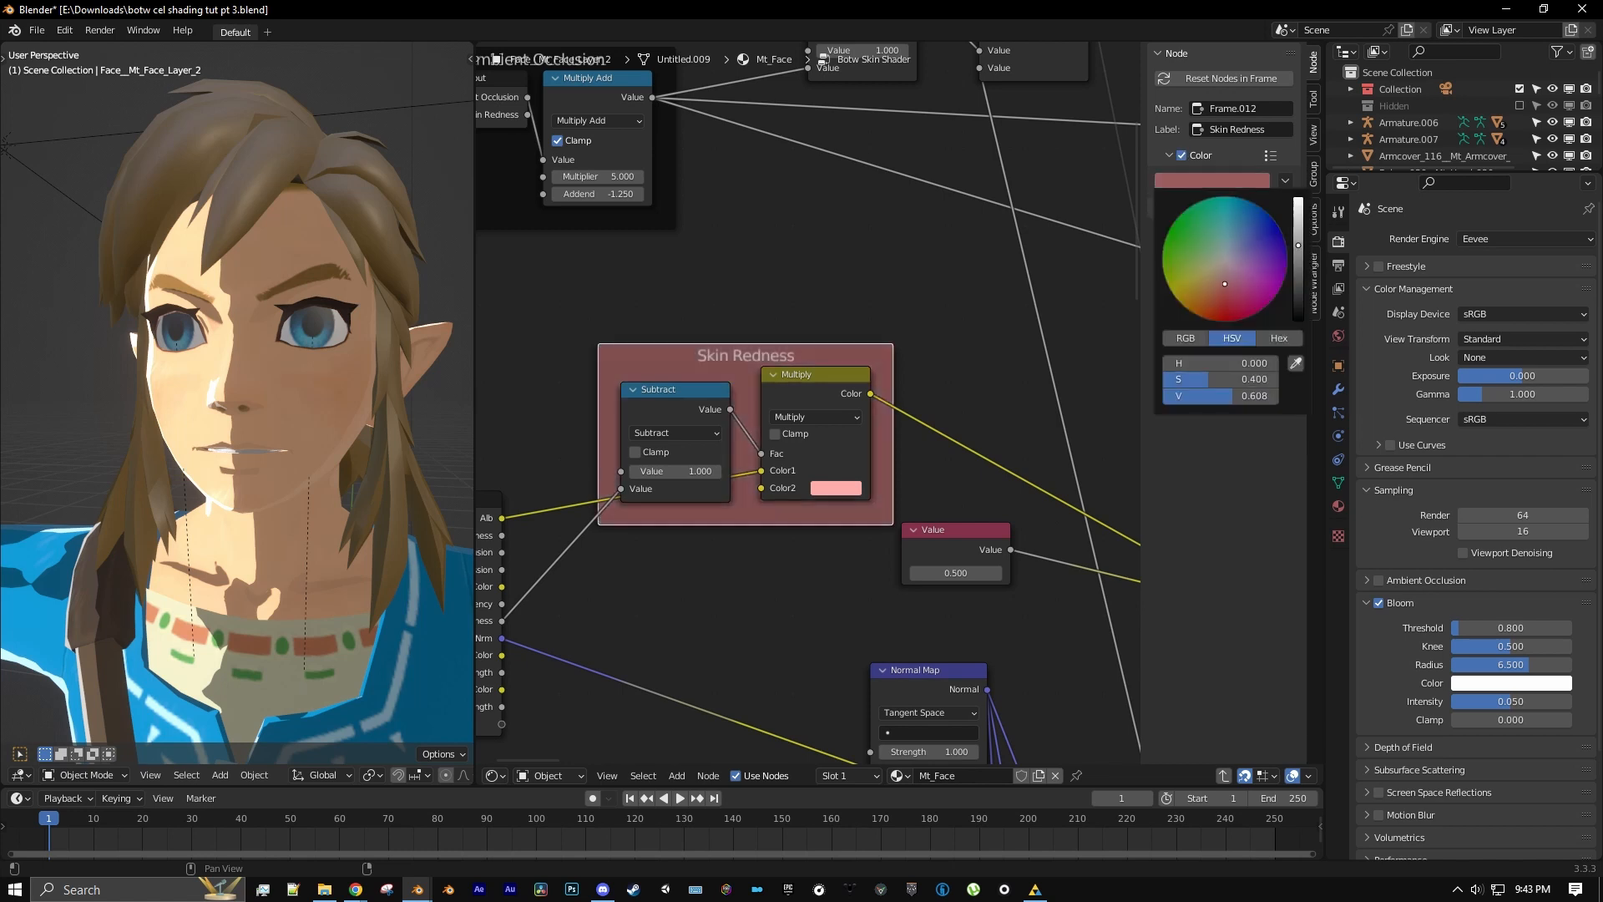
left_click_drag(1225, 284, 1227, 292)
scroll(979, 391, "down", 3)
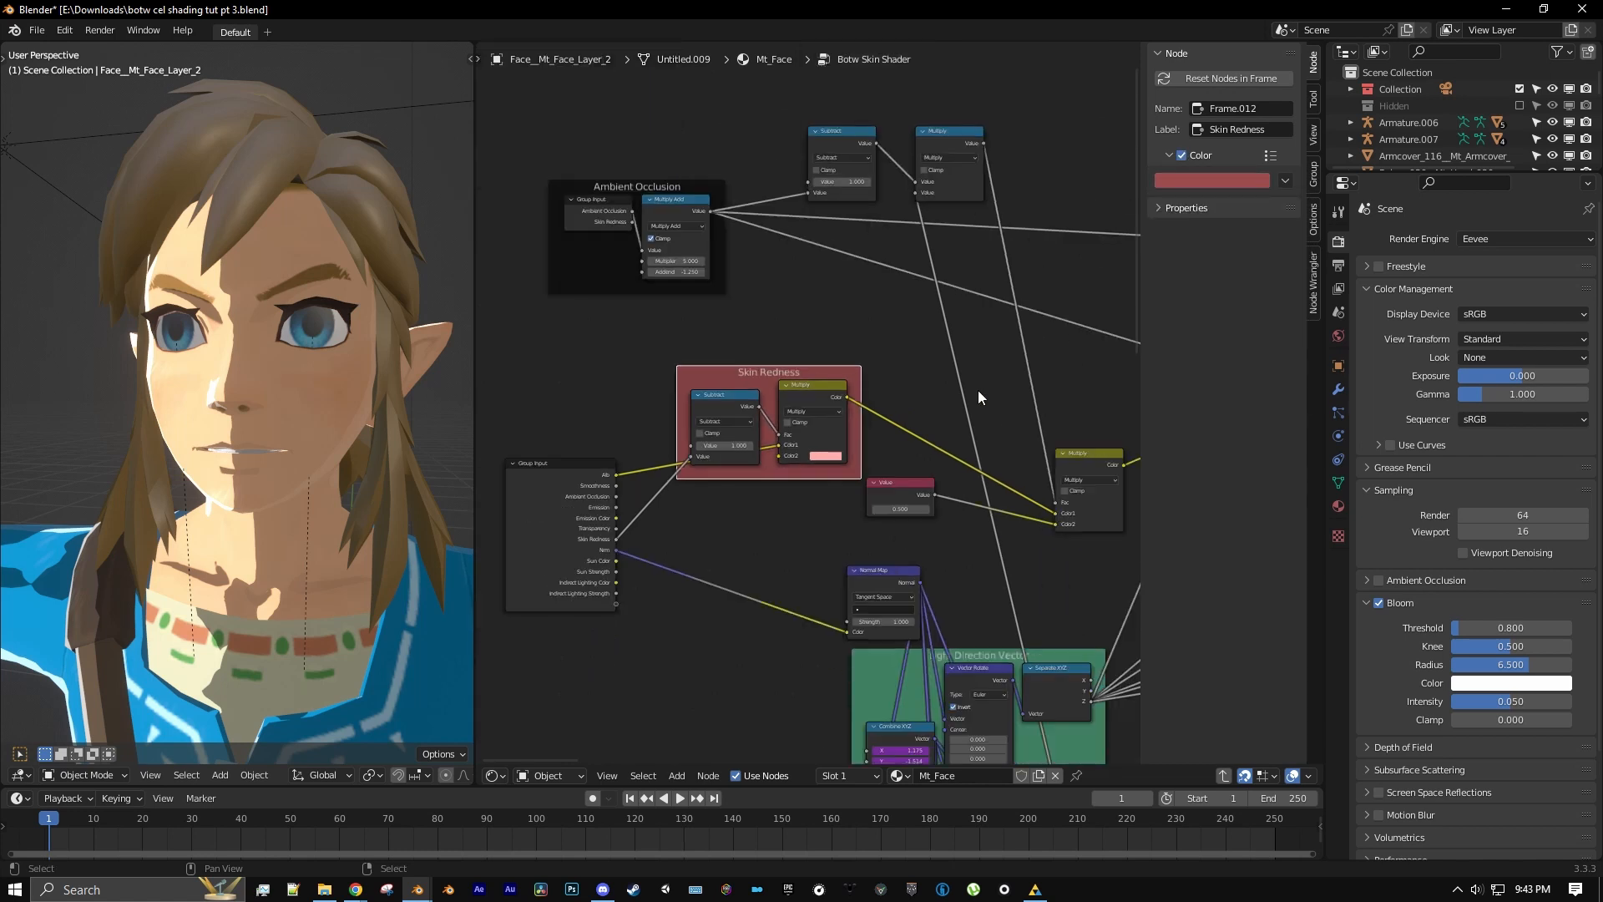
scroll(979, 391, "down", 2)
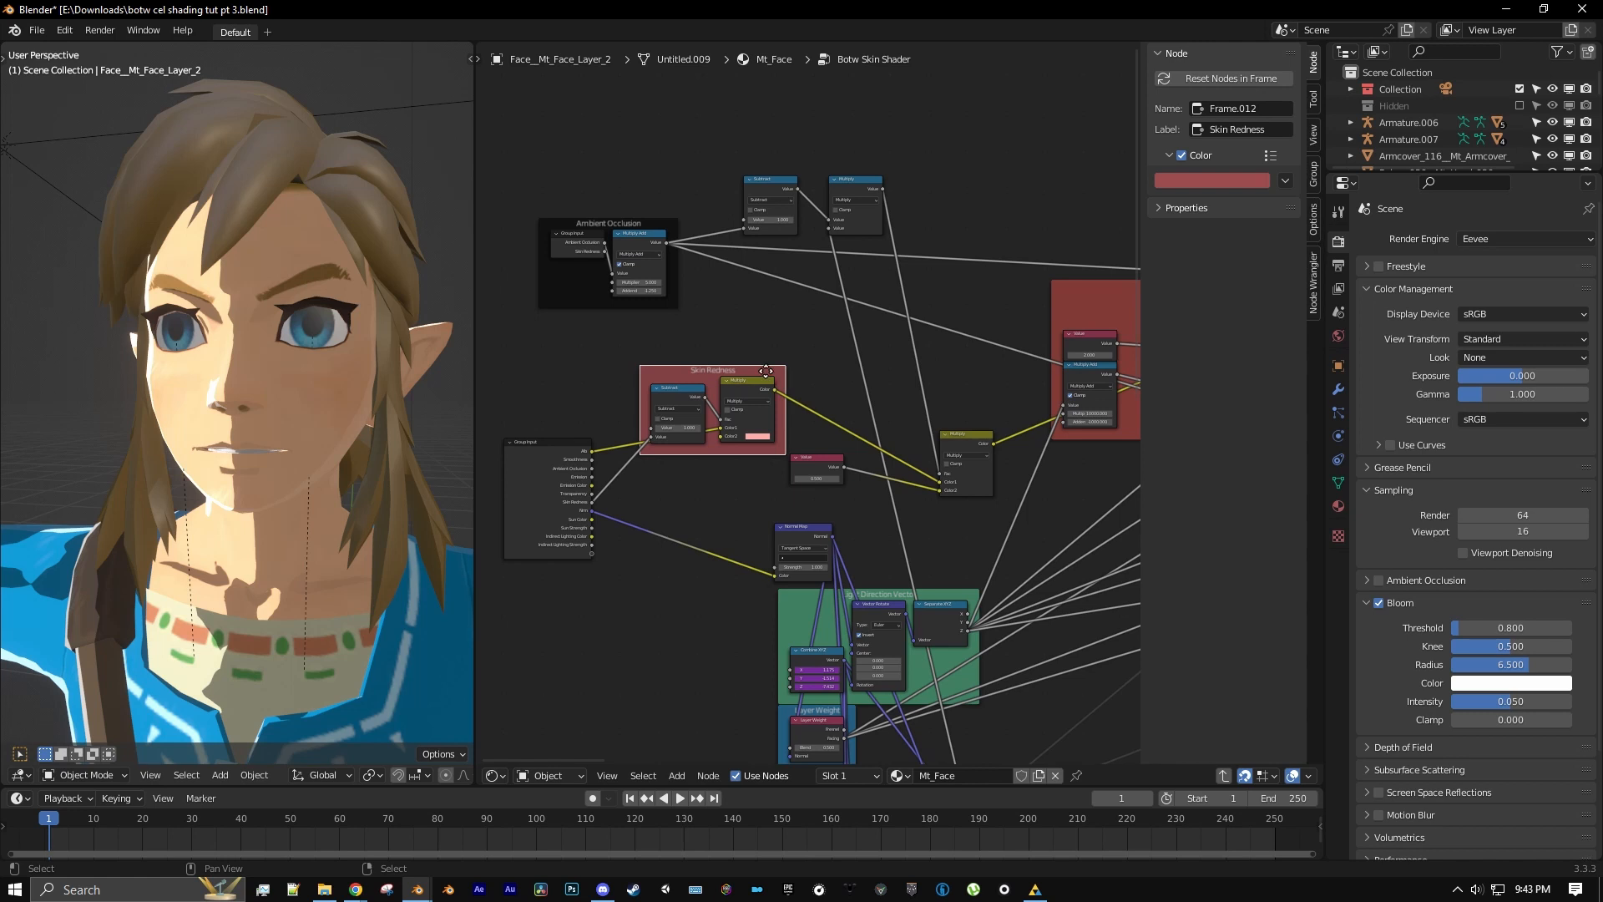
left_click_drag(765, 371, 735, 346)
- Add another frame beside Skin Redness and put the 0.500 Value node and the color Multiply node it feeds into it
scroll(831, 355, "up", 2)
middle_click_drag(959, 354, 874, 395)
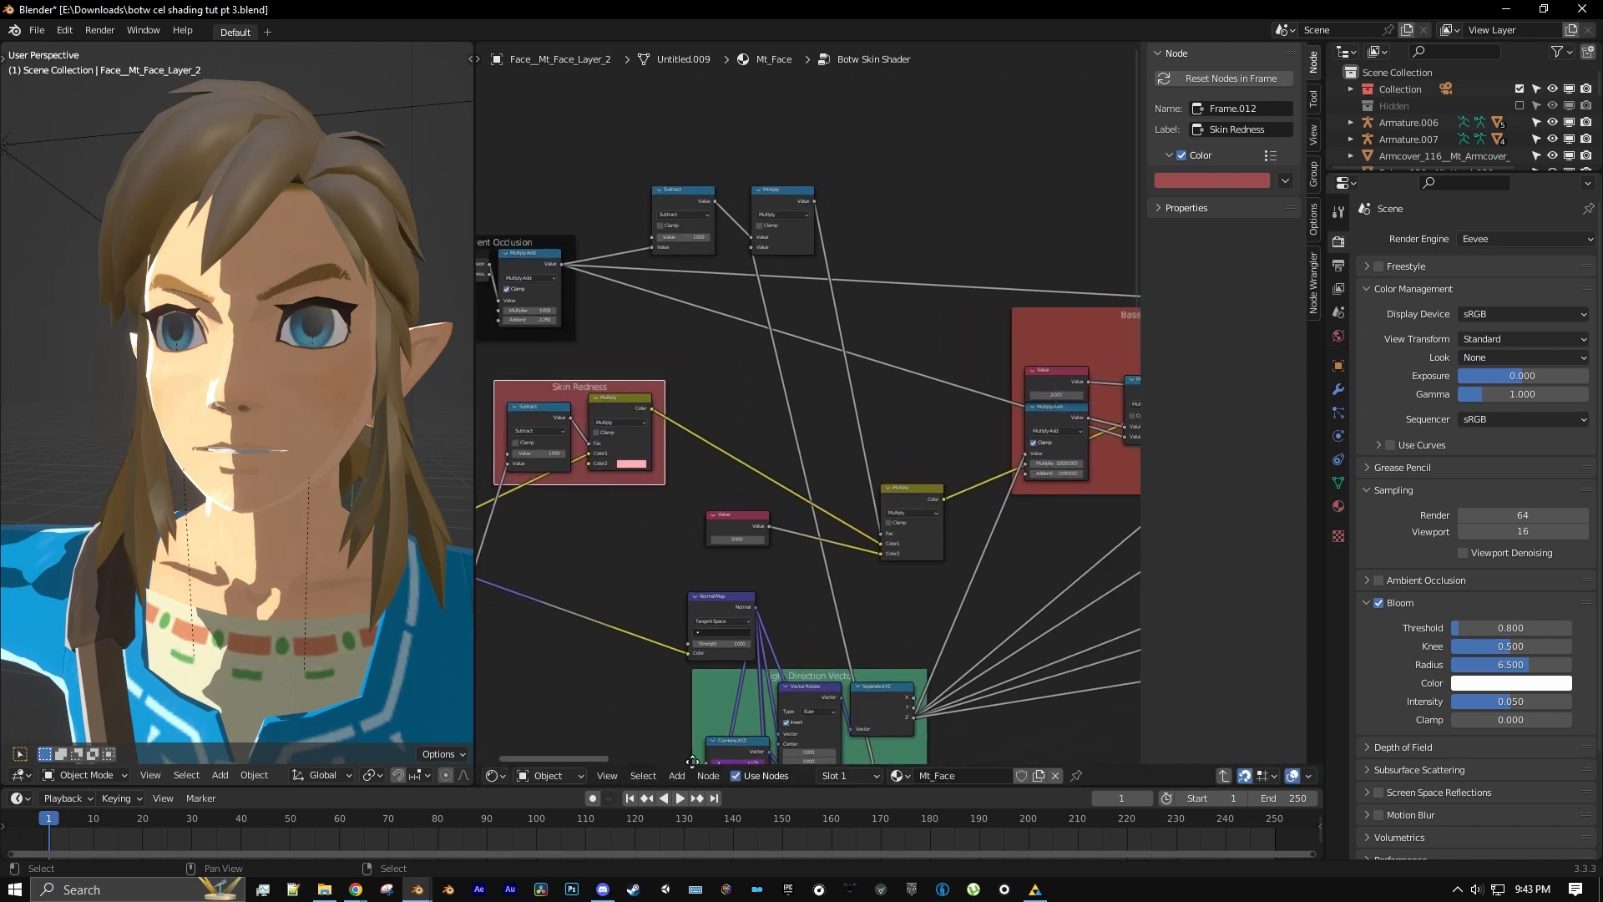
left_click(676, 775)
mouse_move(717, 580)
left_click(793, 582)
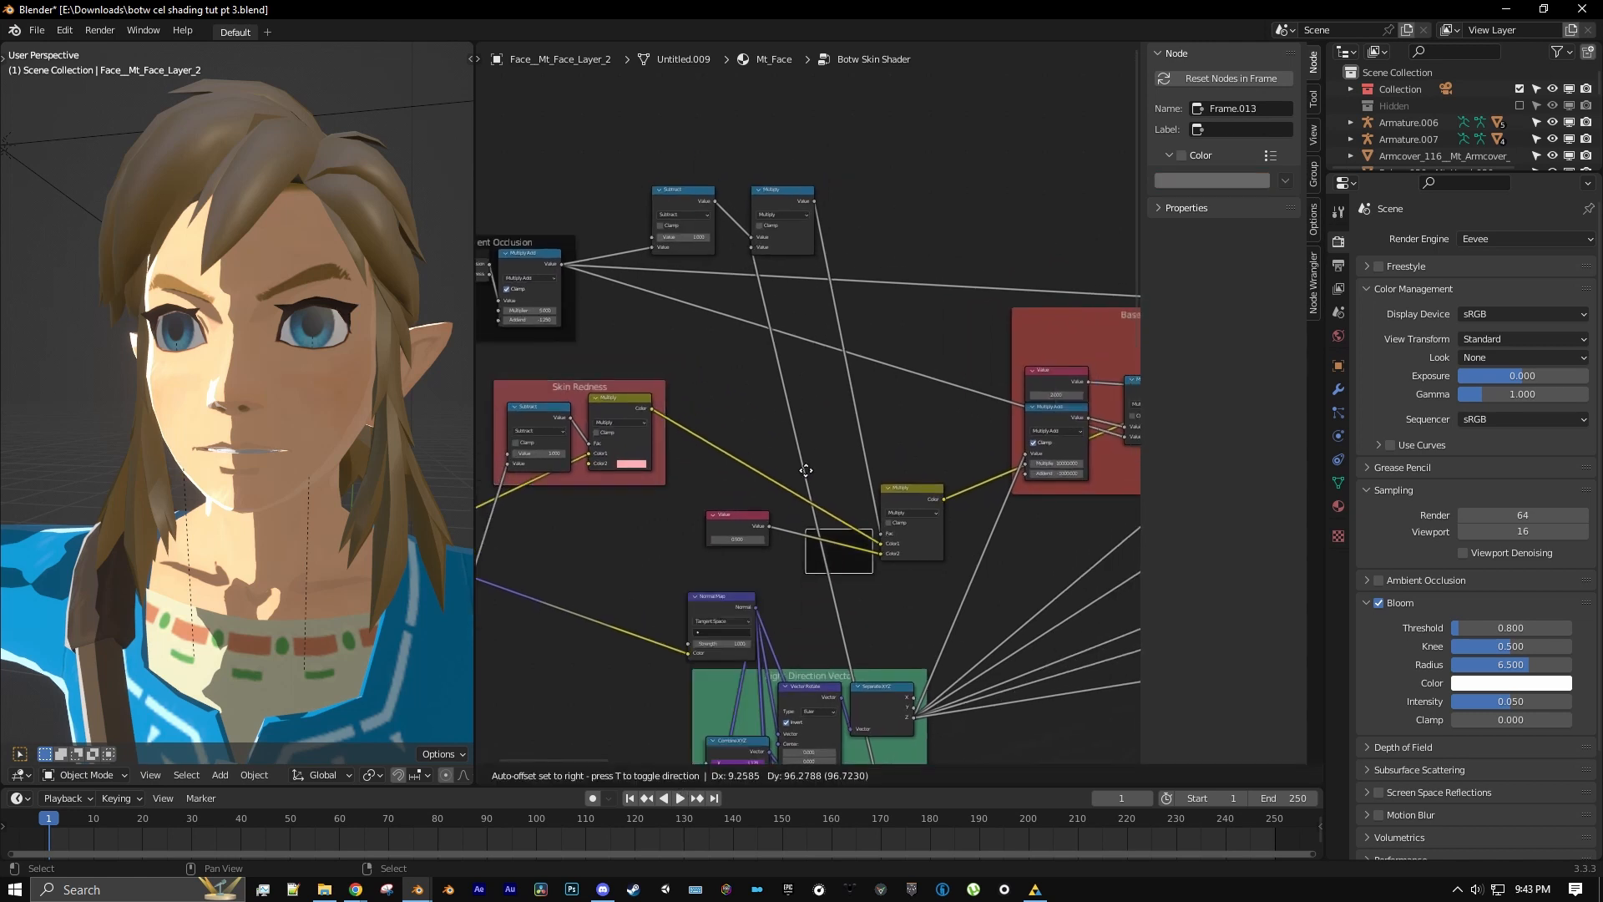
left_click(758, 279)
scroll(774, 389, "up", 1)
left_click(689, 569)
left_click(915, 522, "shift")
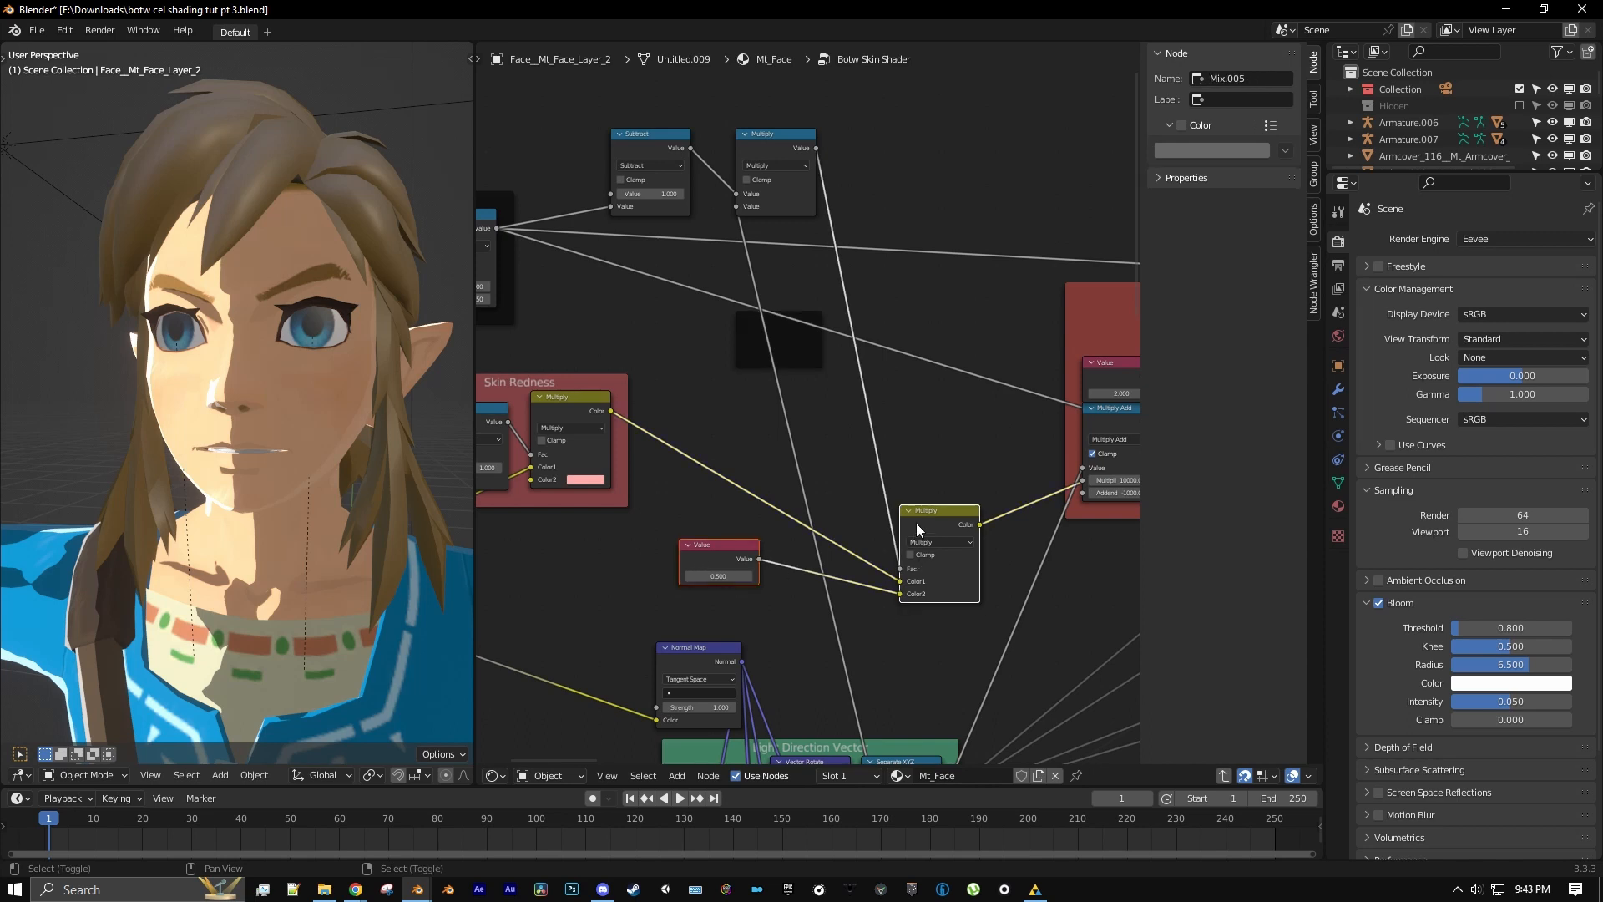
left_click_drag(915, 522, 887, 307)
- Move the Subtract and Multiply math nodes above into the same frame and arrange its four nodes compactly
left_click(635, 138)
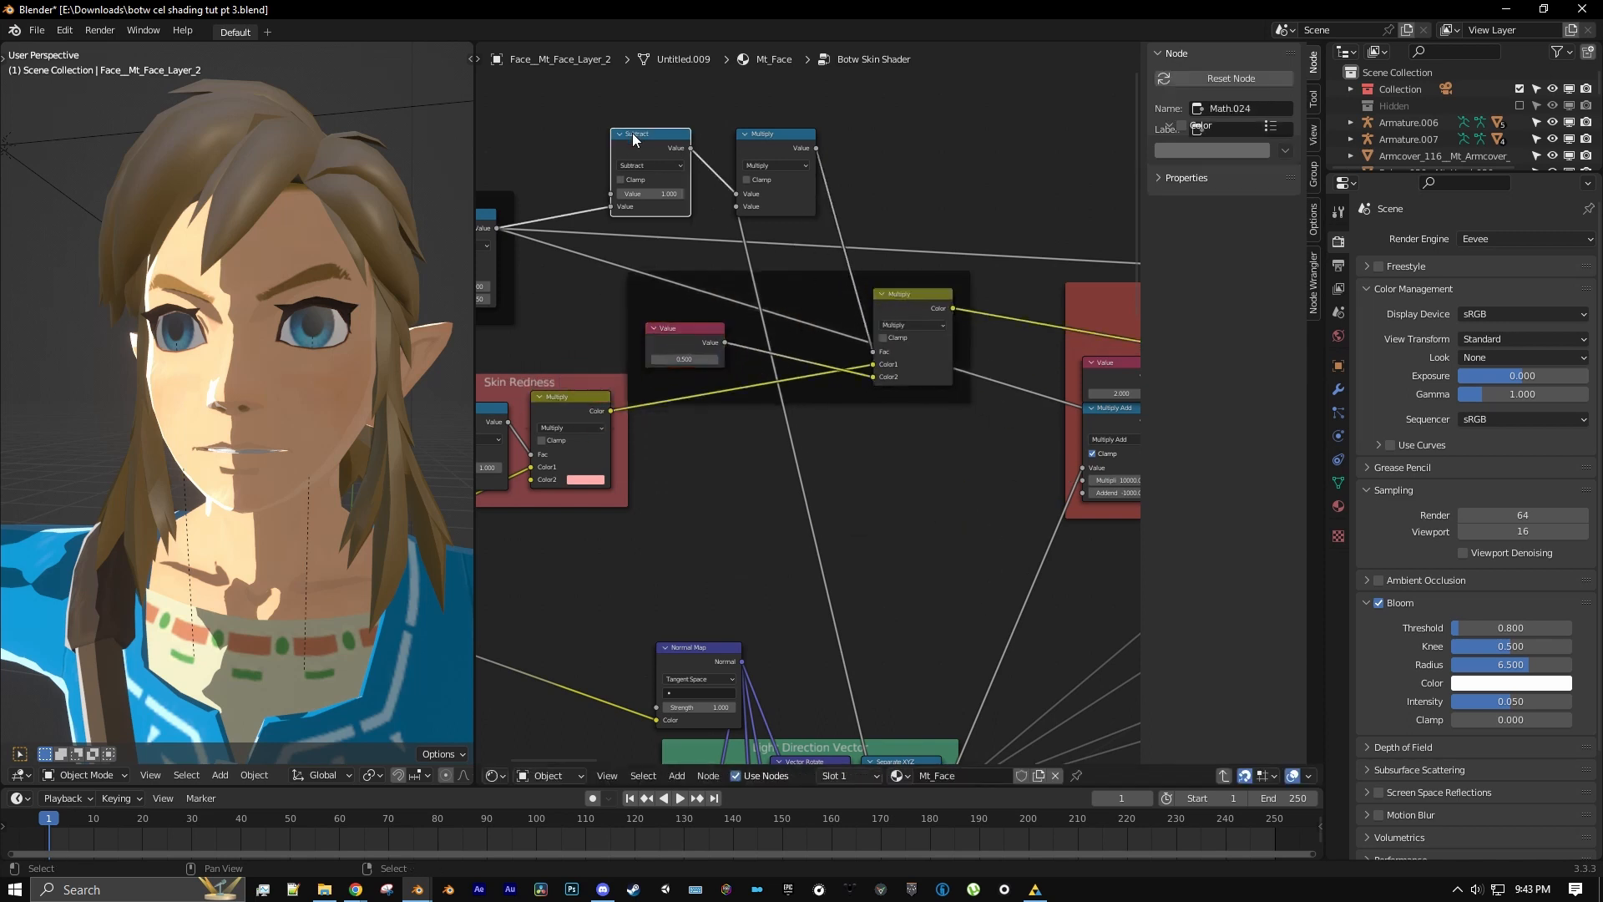
left_click(776, 134, "shift")
left_click_drag(777, 133, 793, 215)
left_click(705, 227)
left_click_drag(903, 296, 866, 252)
left_click_drag(680, 329, 769, 294)
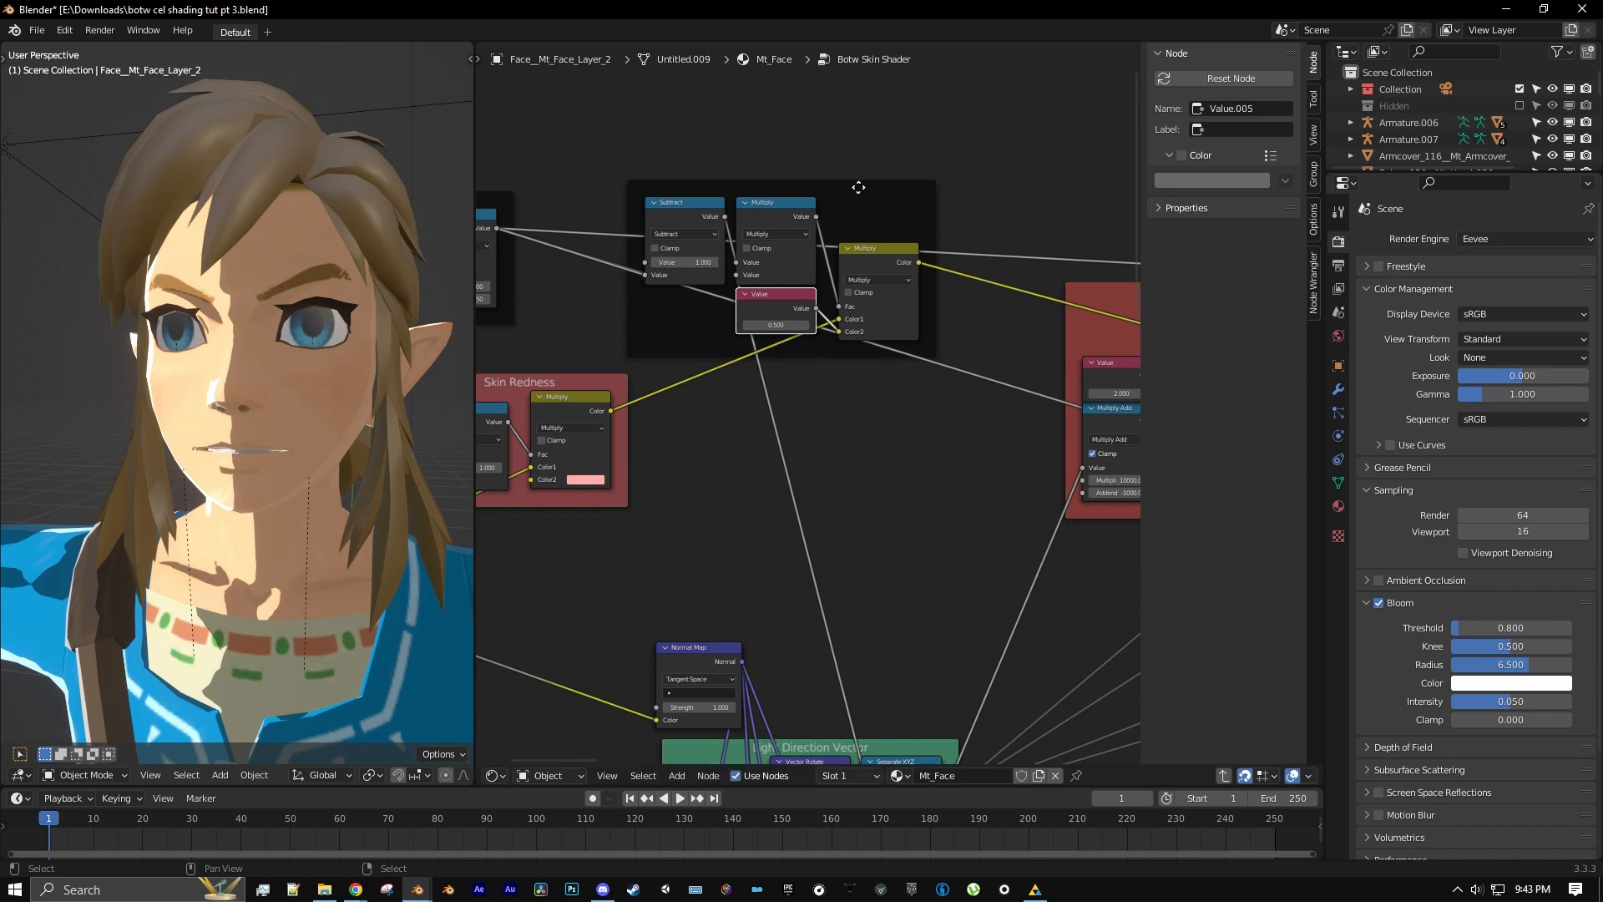
- Label the frame around the Subtract, two Multiply and 0.500 Value nodes Shadow Detail and give it a custom color
left_click(859, 187)
left_click(1259, 134)
type("S")
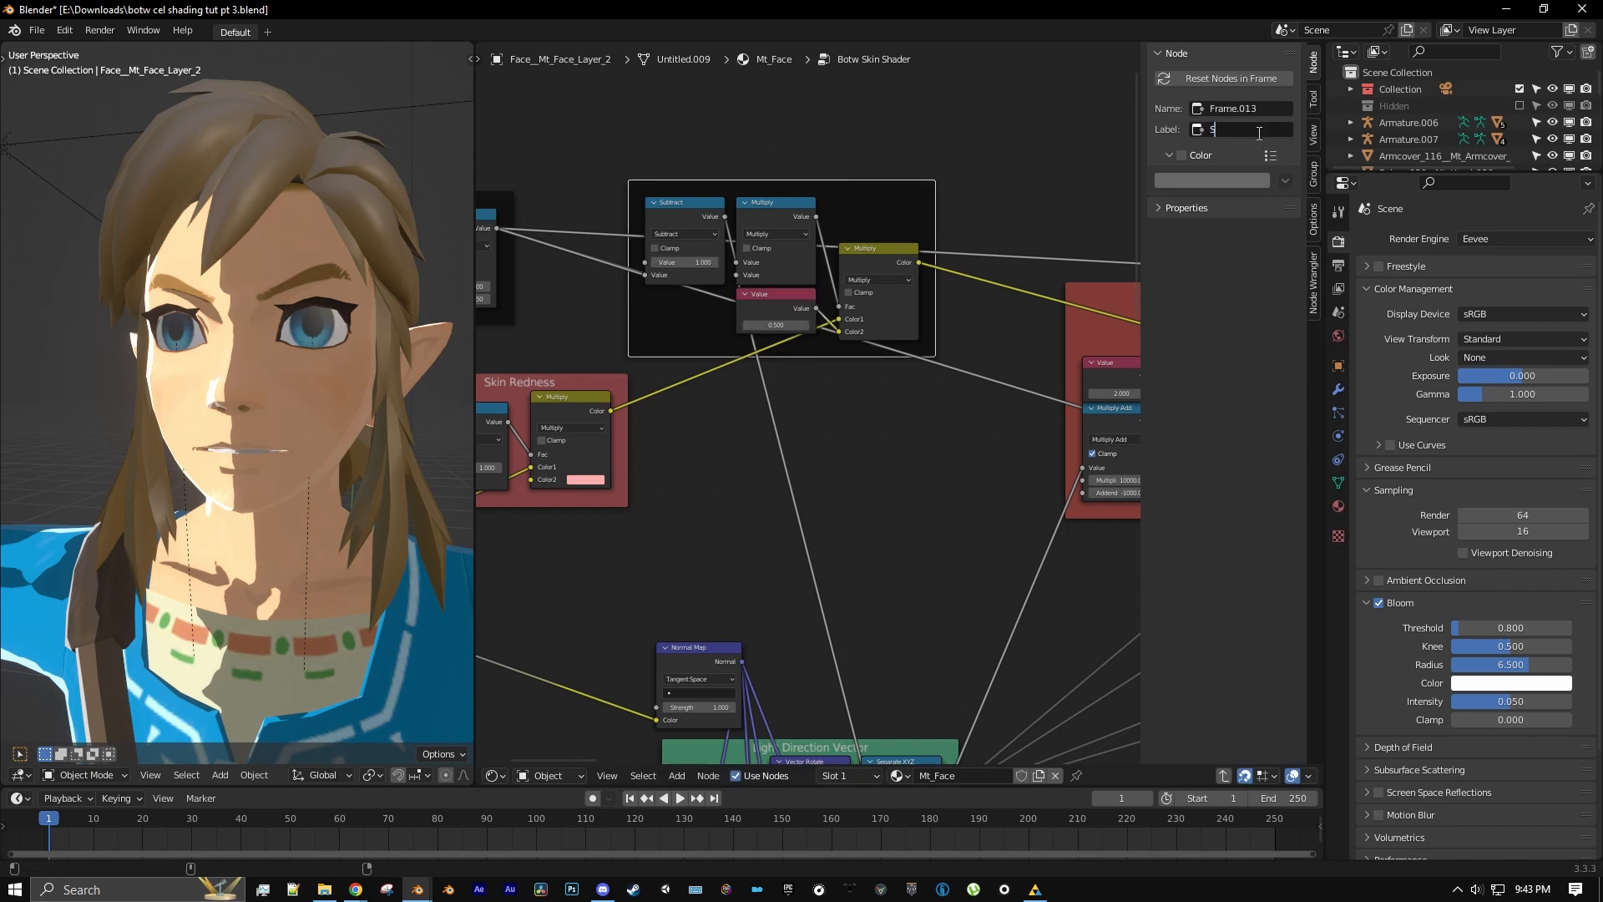
type("hadow Detail")
key("Return")
left_click(1181, 155)
left_click(1189, 183)
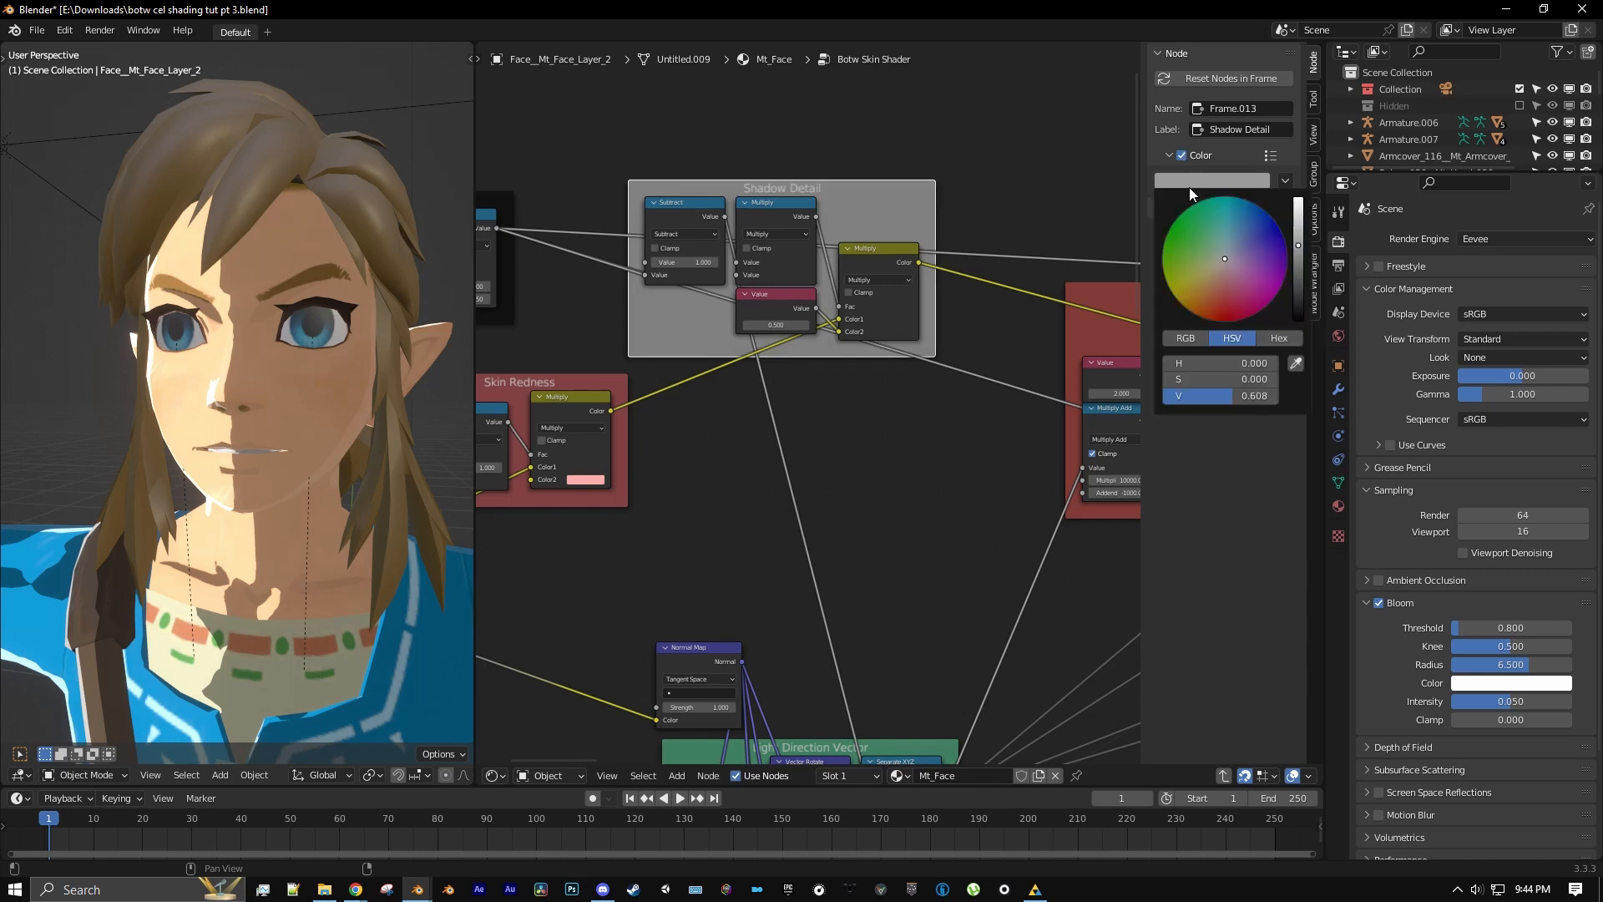
left_click_drag(1249, 243, 1298, 284)
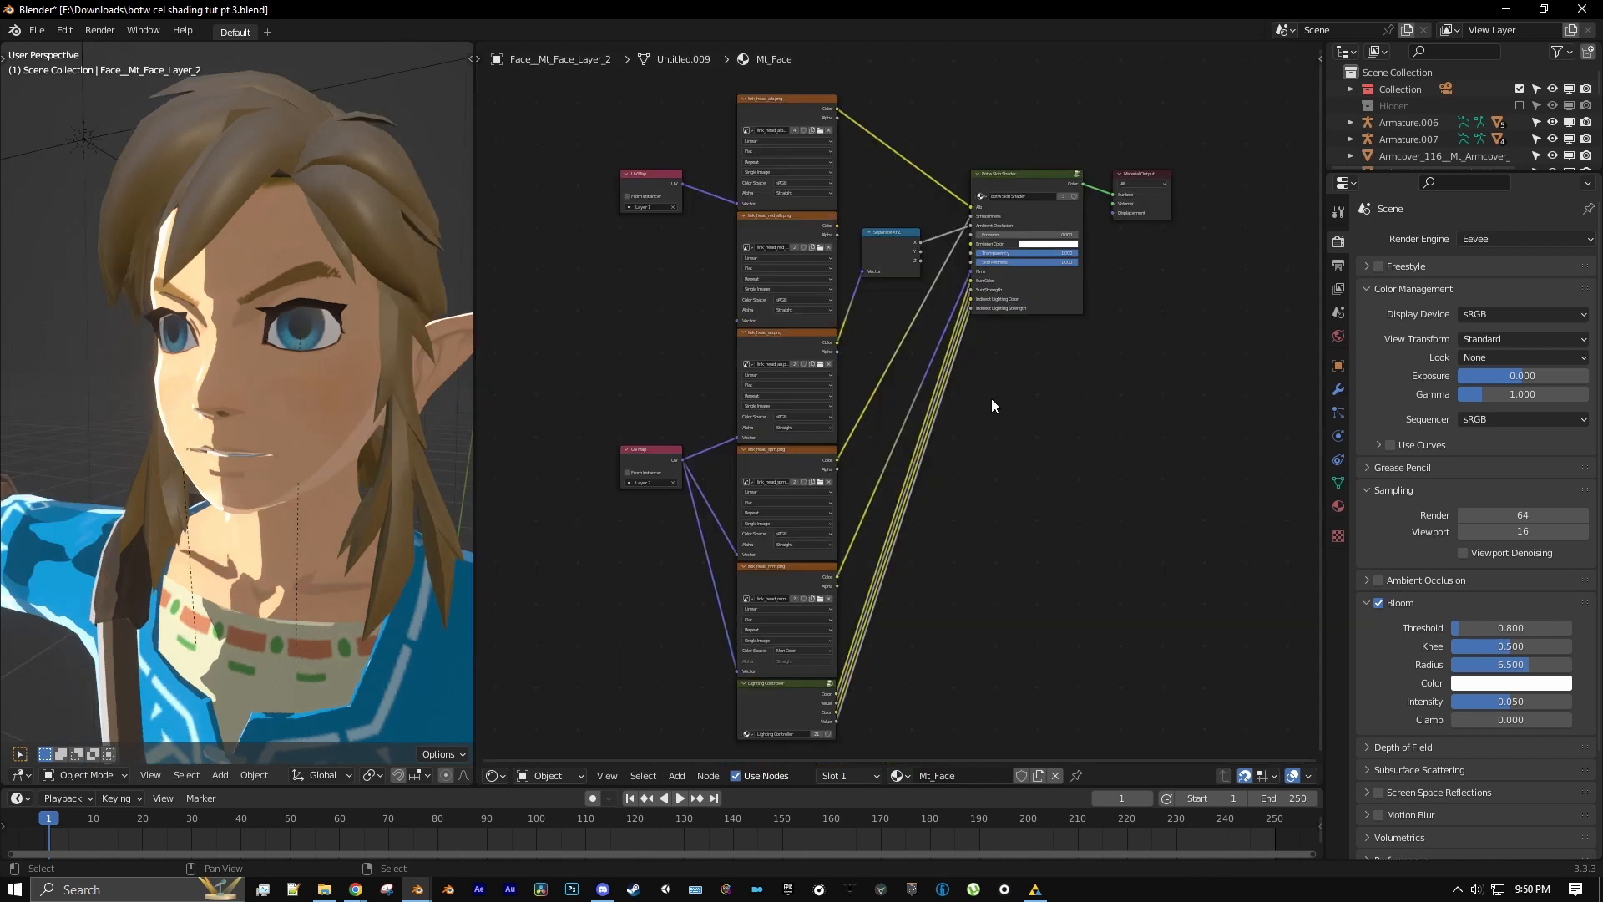
- Preview the link_head_ao.png texture on the face, and return the preview to the Botw Skin Shader
scroll(901, 404, "up", 2)
left_click(758, 354, "ctrl+shift")
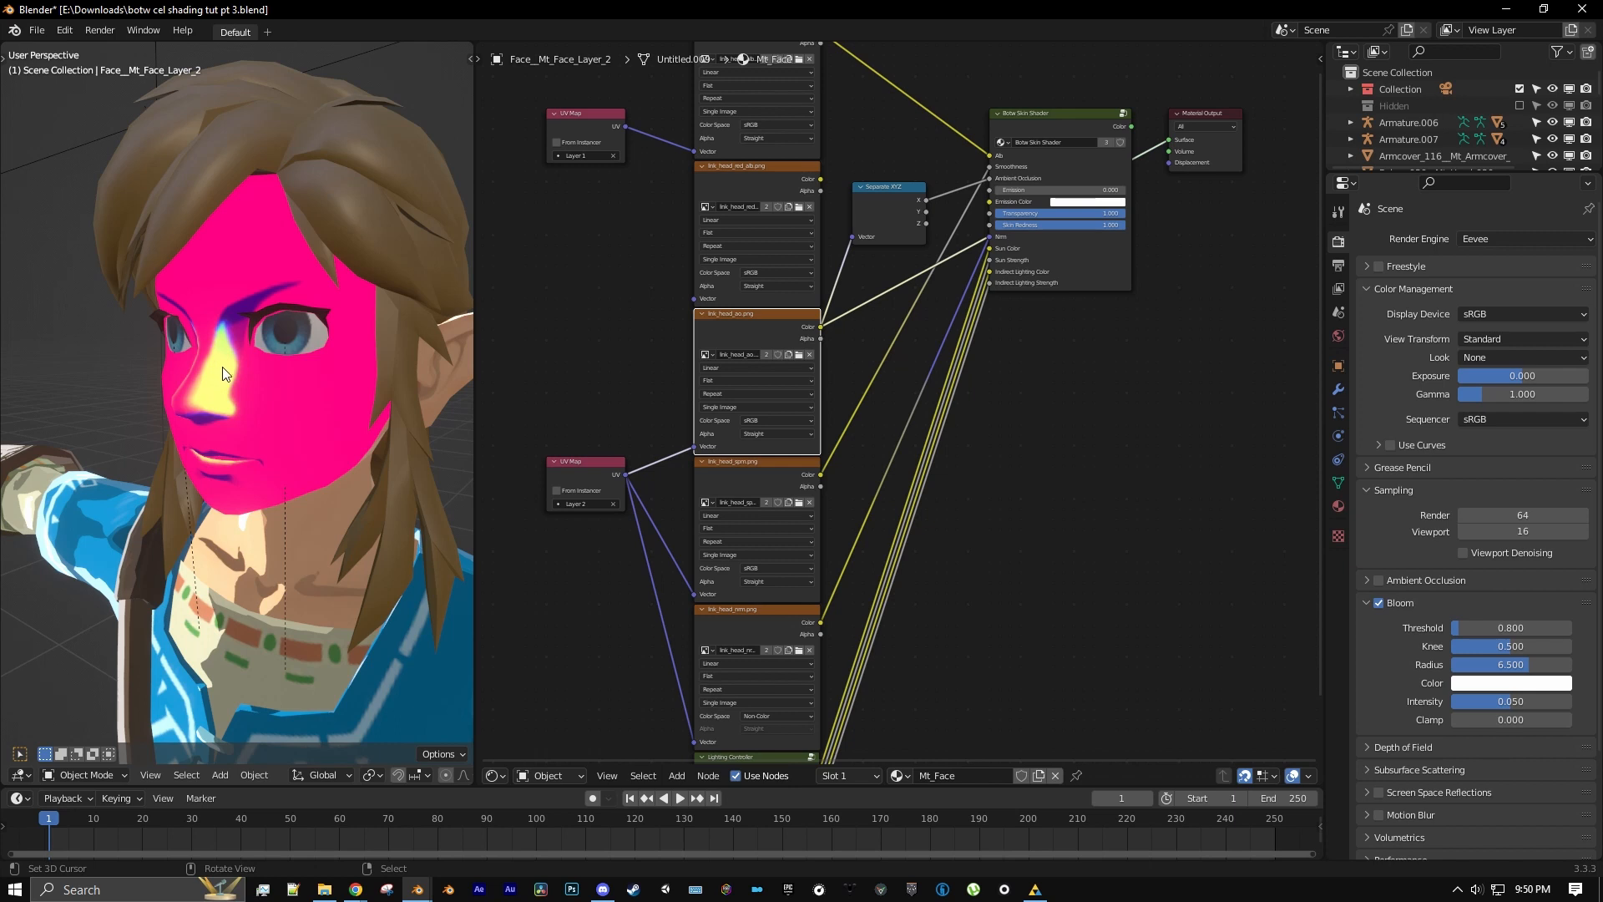
scroll(1109, 290, "up", 2)
left_click(1104, 216, "ctrl+shift")
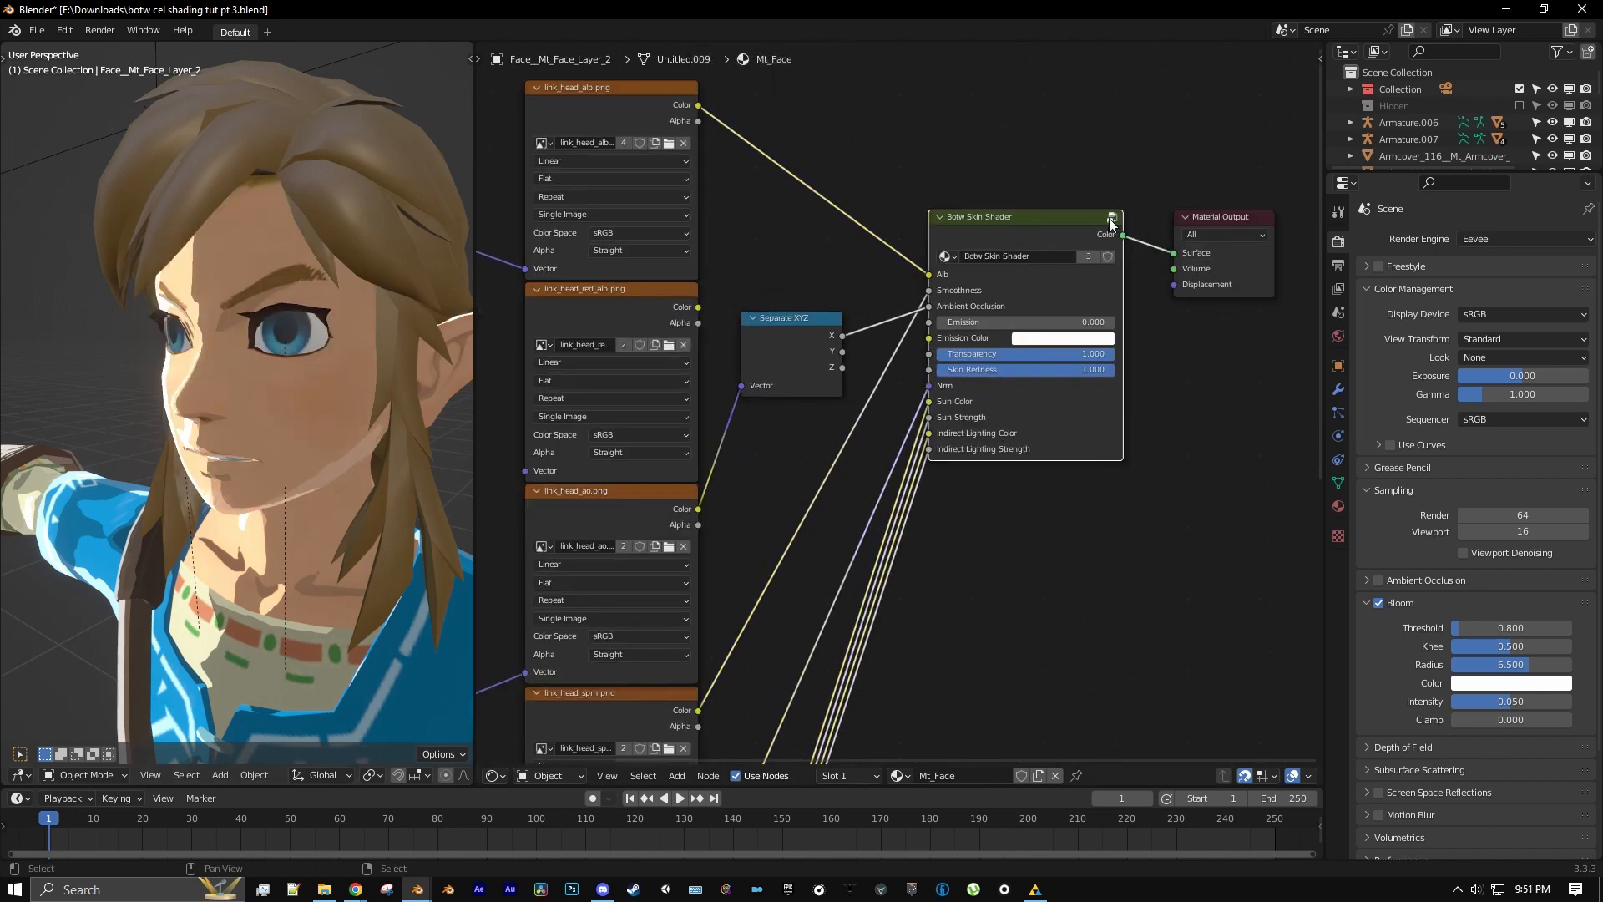
- Open the Botw Skin Shader group and add a Math node in the empty area beside the light direction frames
left_click(1111, 219)
scroll(1002, 359, "down", 10)
middle_click_drag(836, 527, 838, 307)
scroll(863, 438, "up", 4)
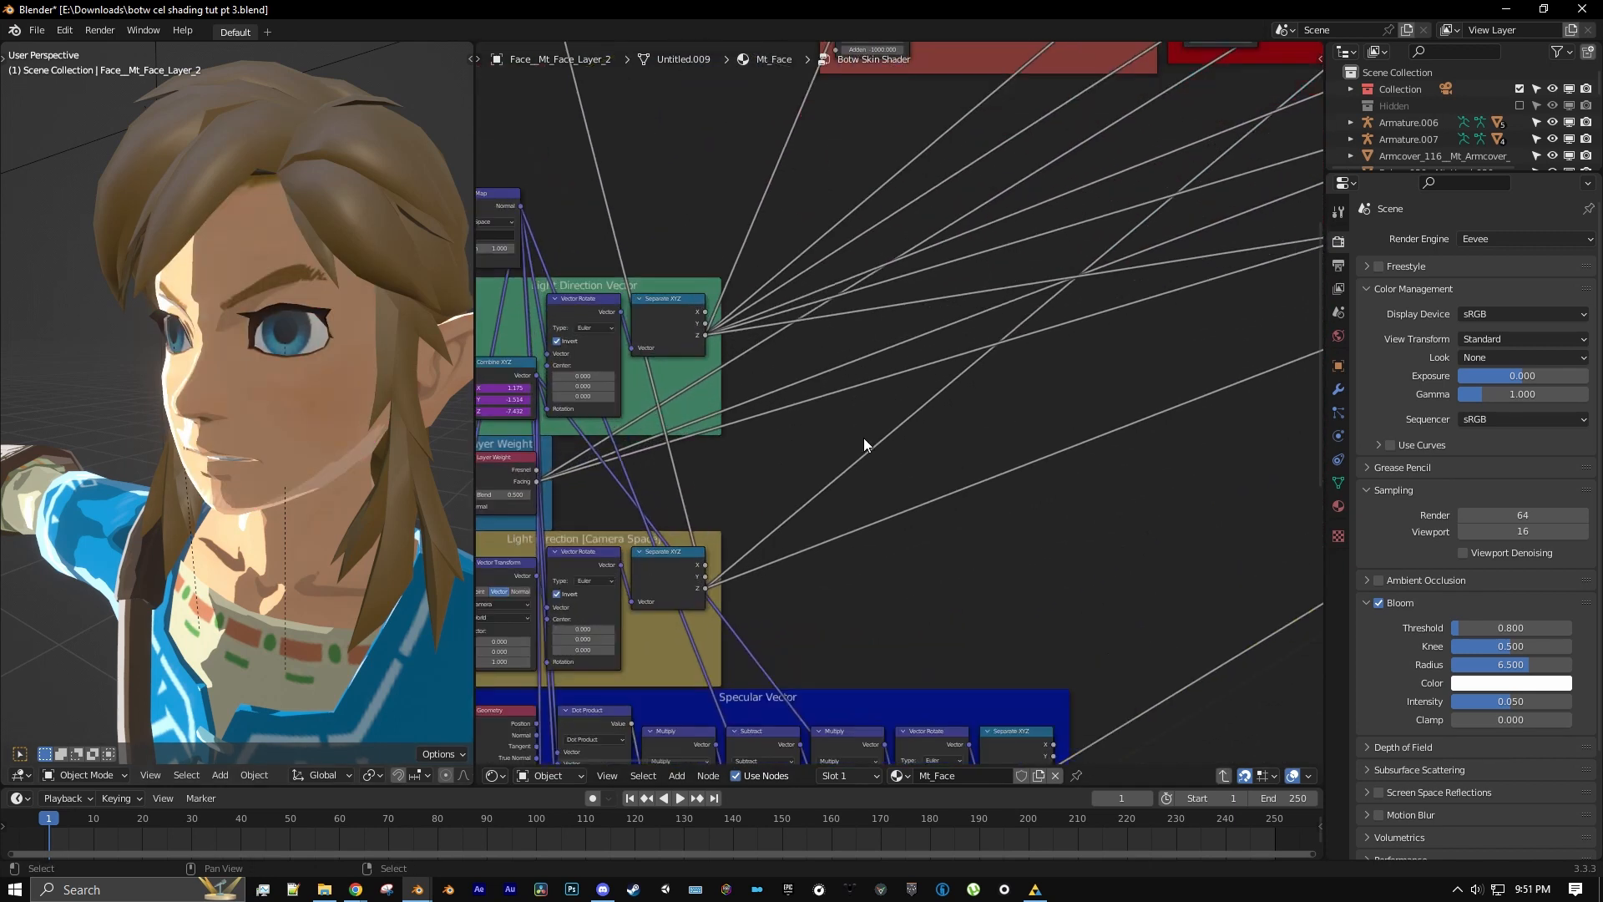
left_click(676, 775)
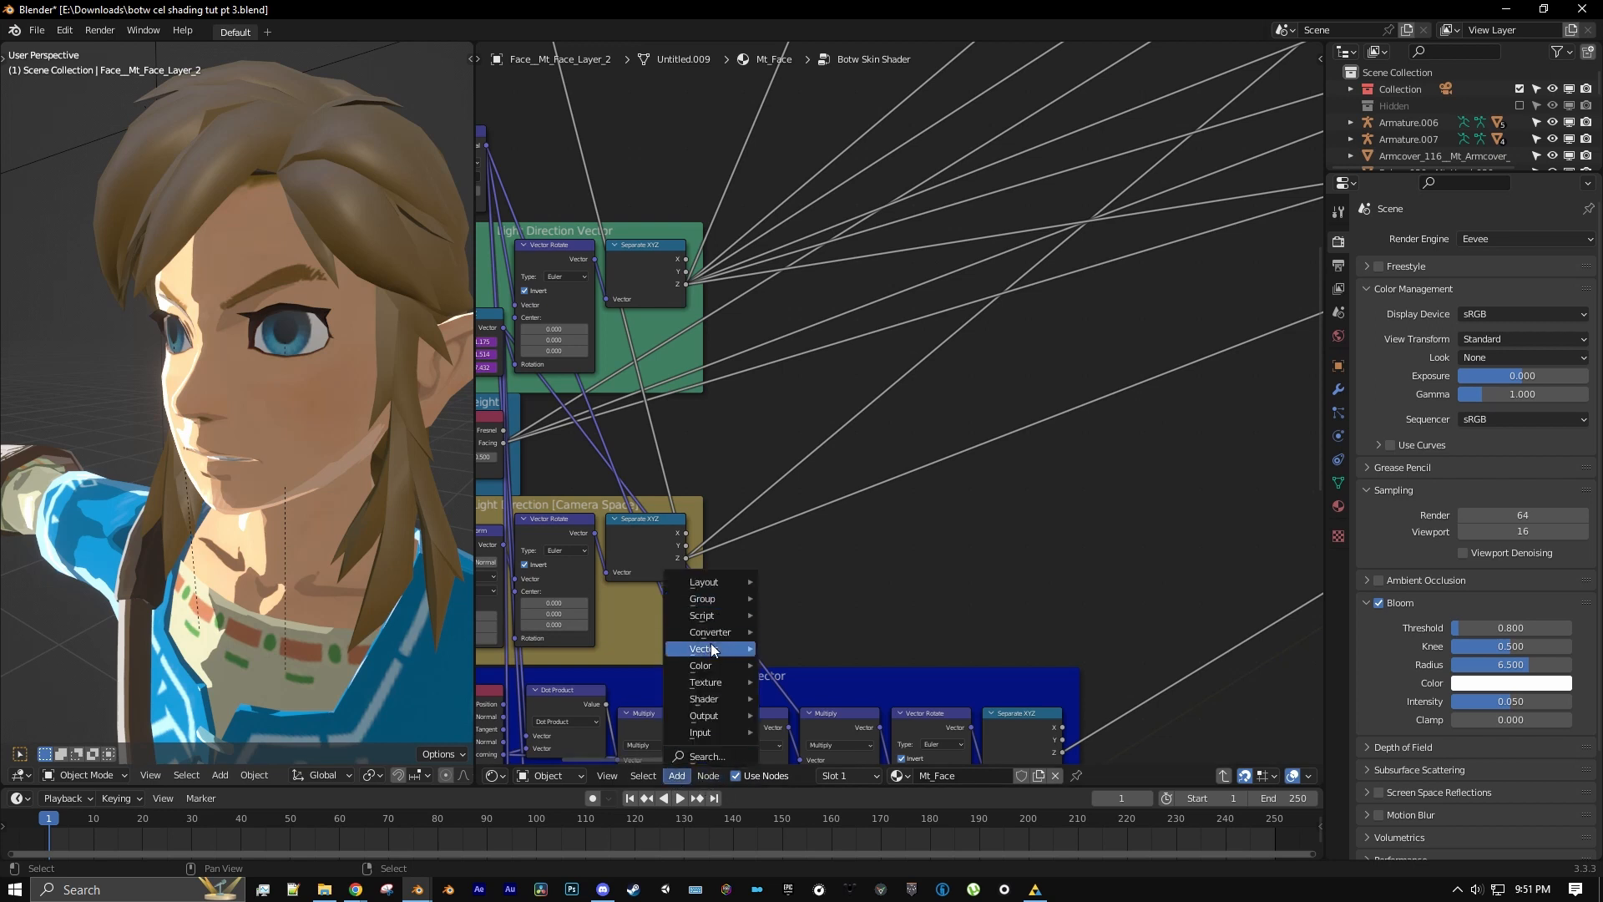
mouse_move(715, 633)
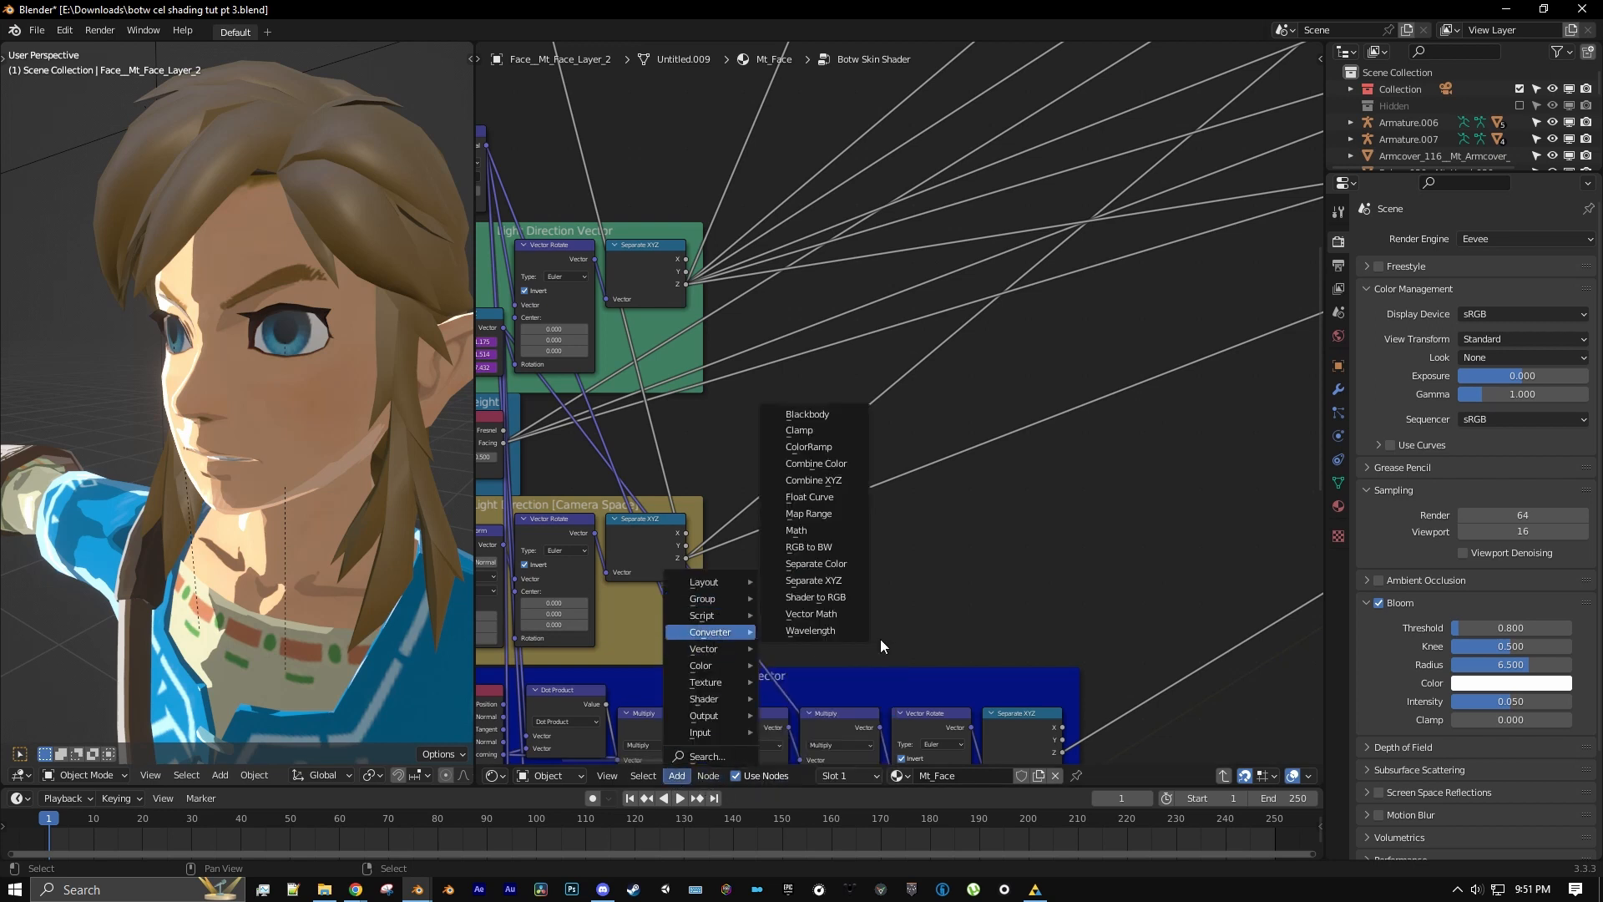
left_click(804, 531)
left_click(983, 500)
scroll(856, 348, "up", 3)
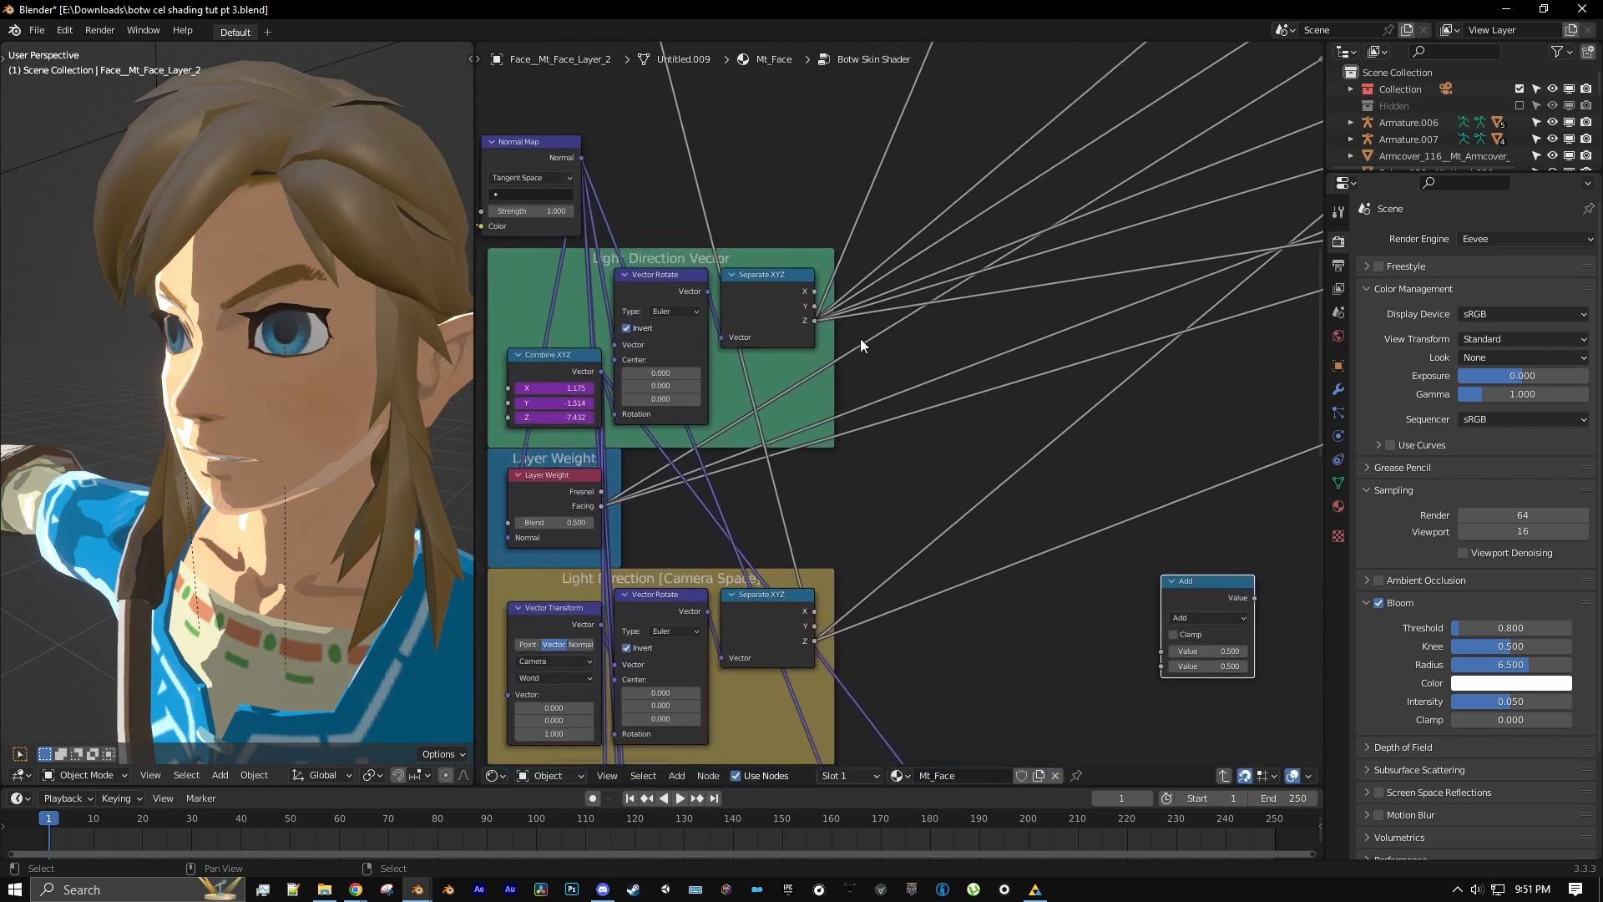
- Connect the Light Direction Vector frame's Z output to the first value of the new Add node
left_click_drag(815, 319, 1163, 649)
middle_click_drag(1190, 570, 966, 443)
scroll(965, 444, "up", 3)
left_click_drag(969, 464, 952, 445)
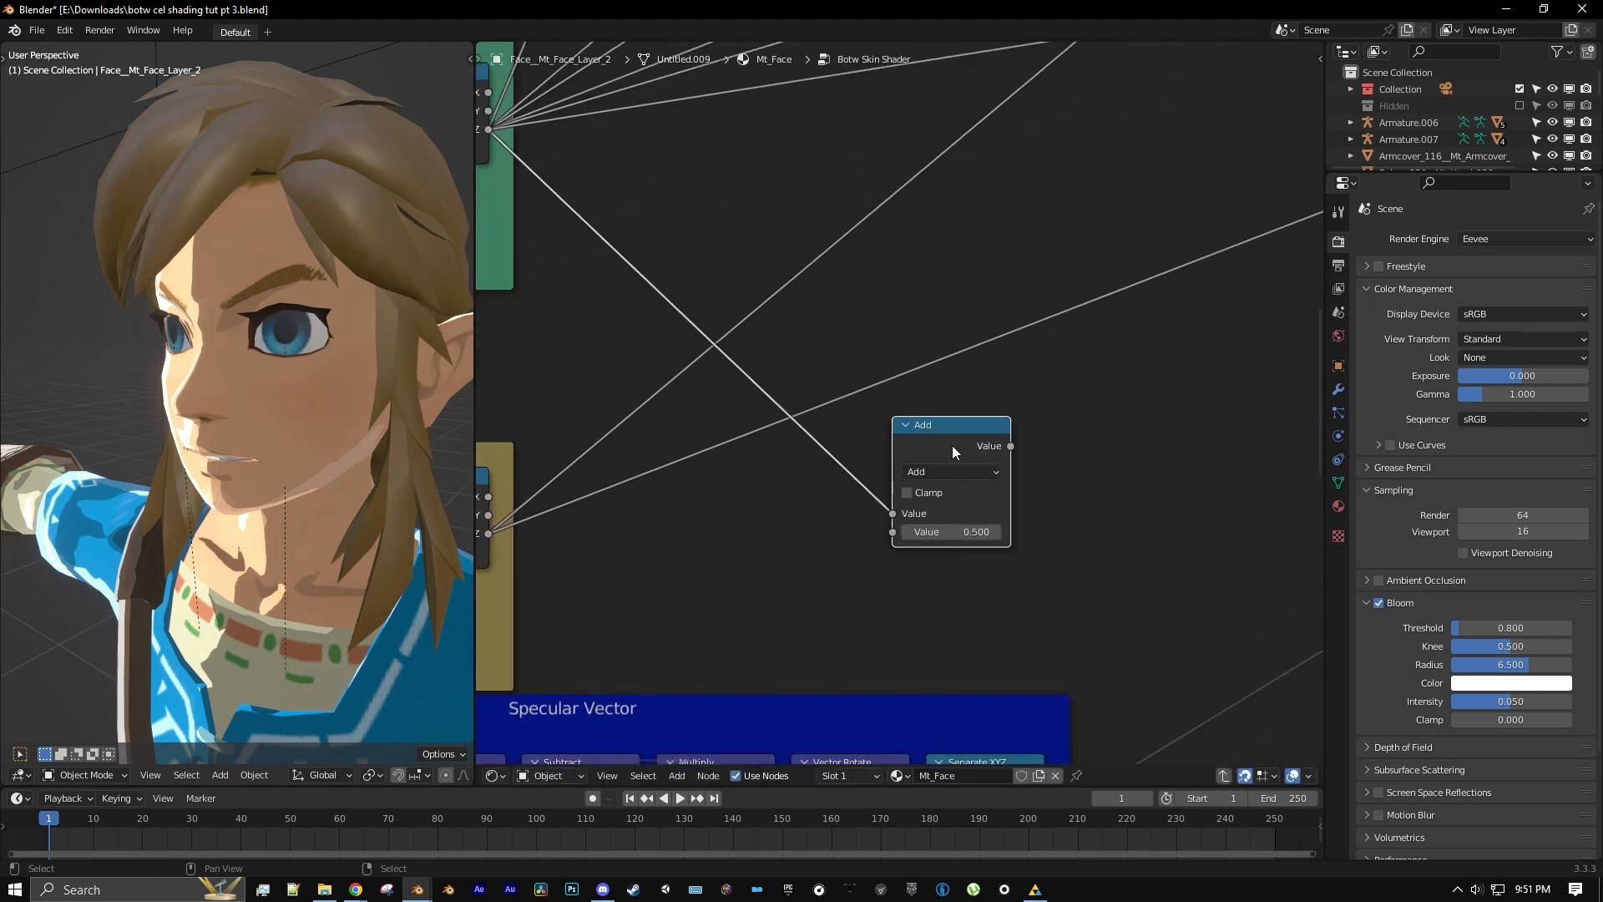
- Change the Add node to Multiply with Clamp enabled and a second value of -1, and move it upward
left_click(961, 475)
left_click(947, 554)
left_click(949, 536)
type("-1")
key("Return")
left_click_drag(954, 448, 867, 236)
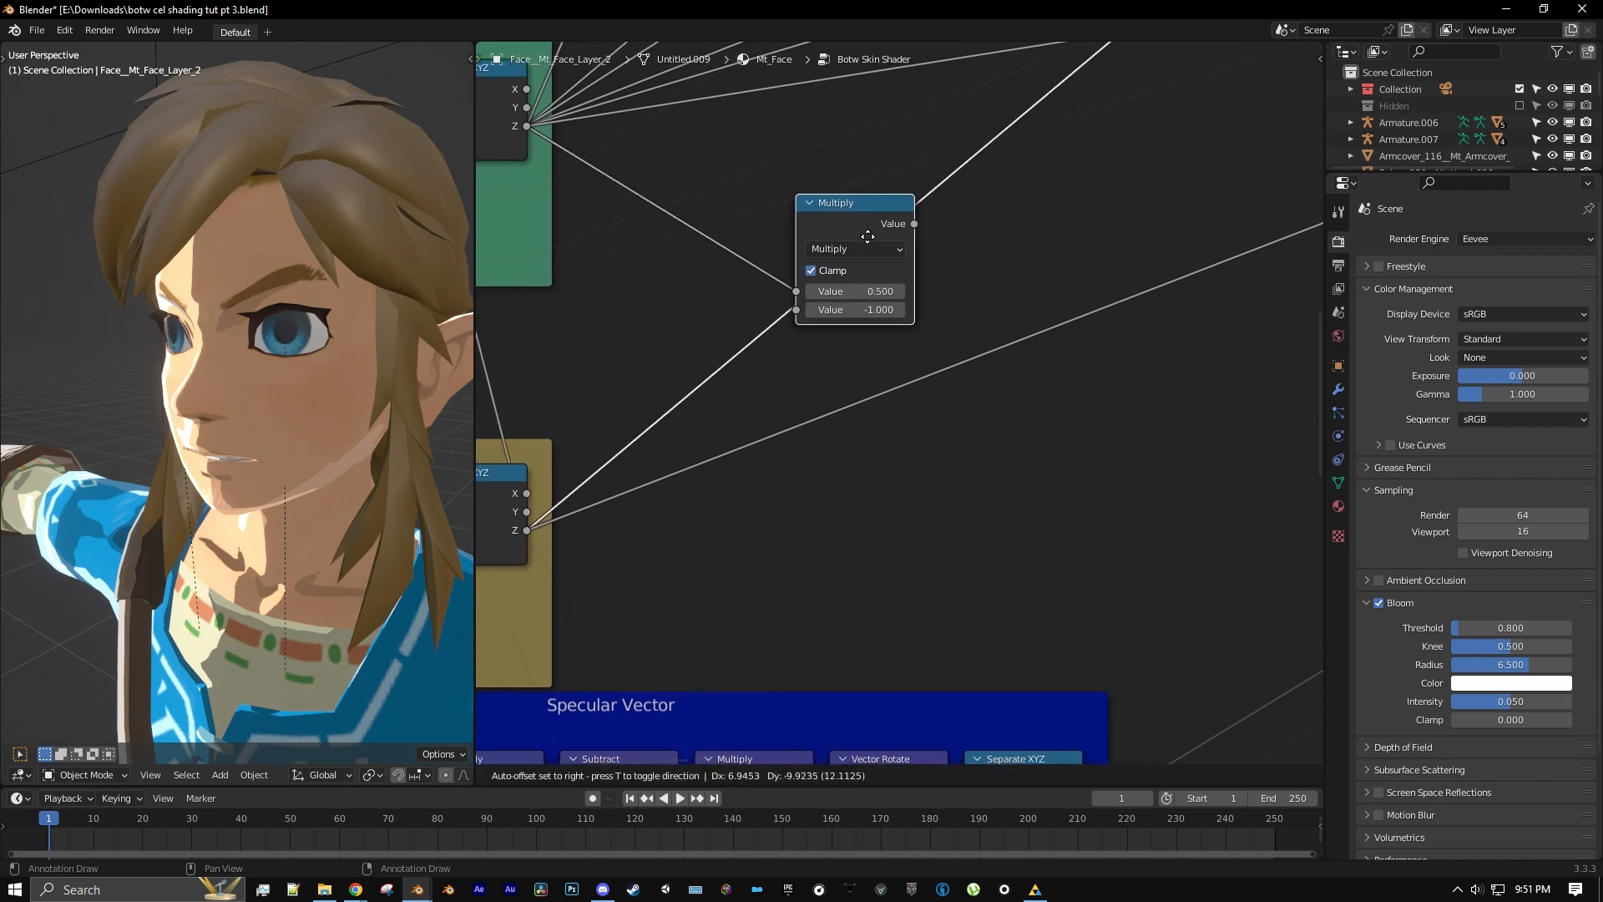
- Place a copy of the clamped Multiply node below the original and change its operation to Subtract
left_click(860, 470)
left_click(850, 506)
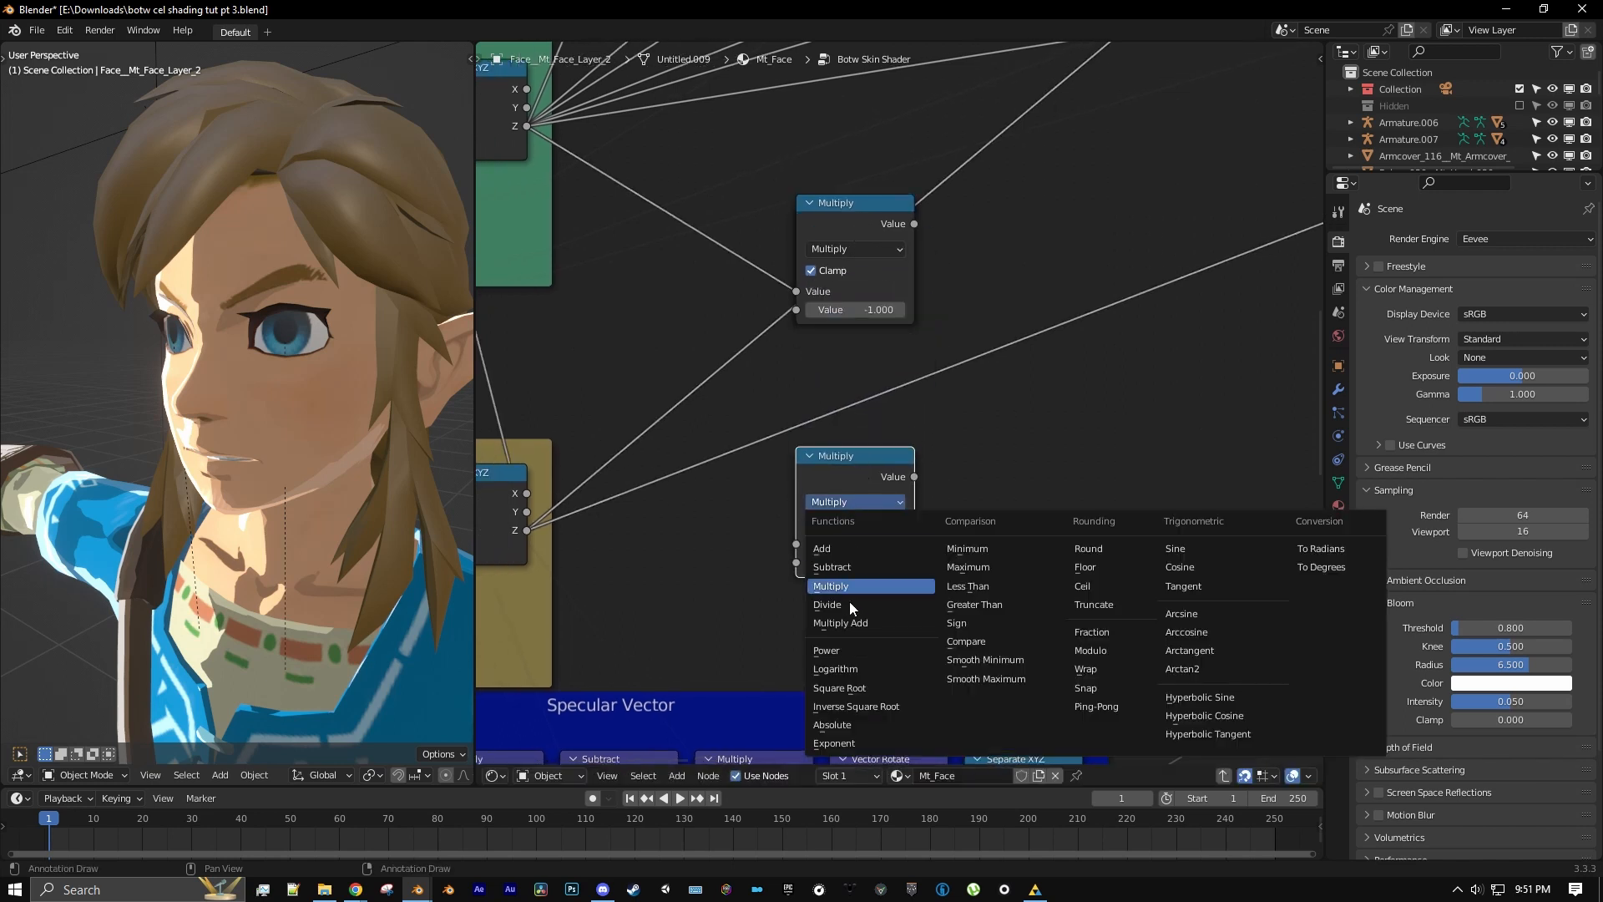
left_click(858, 566)
- Feed the Layer Weight's Facing output into the Subtract node's second value and set its first value to 0.25
scroll(720, 483, "down", 2)
middle_click_drag(720, 484, 935, 428)
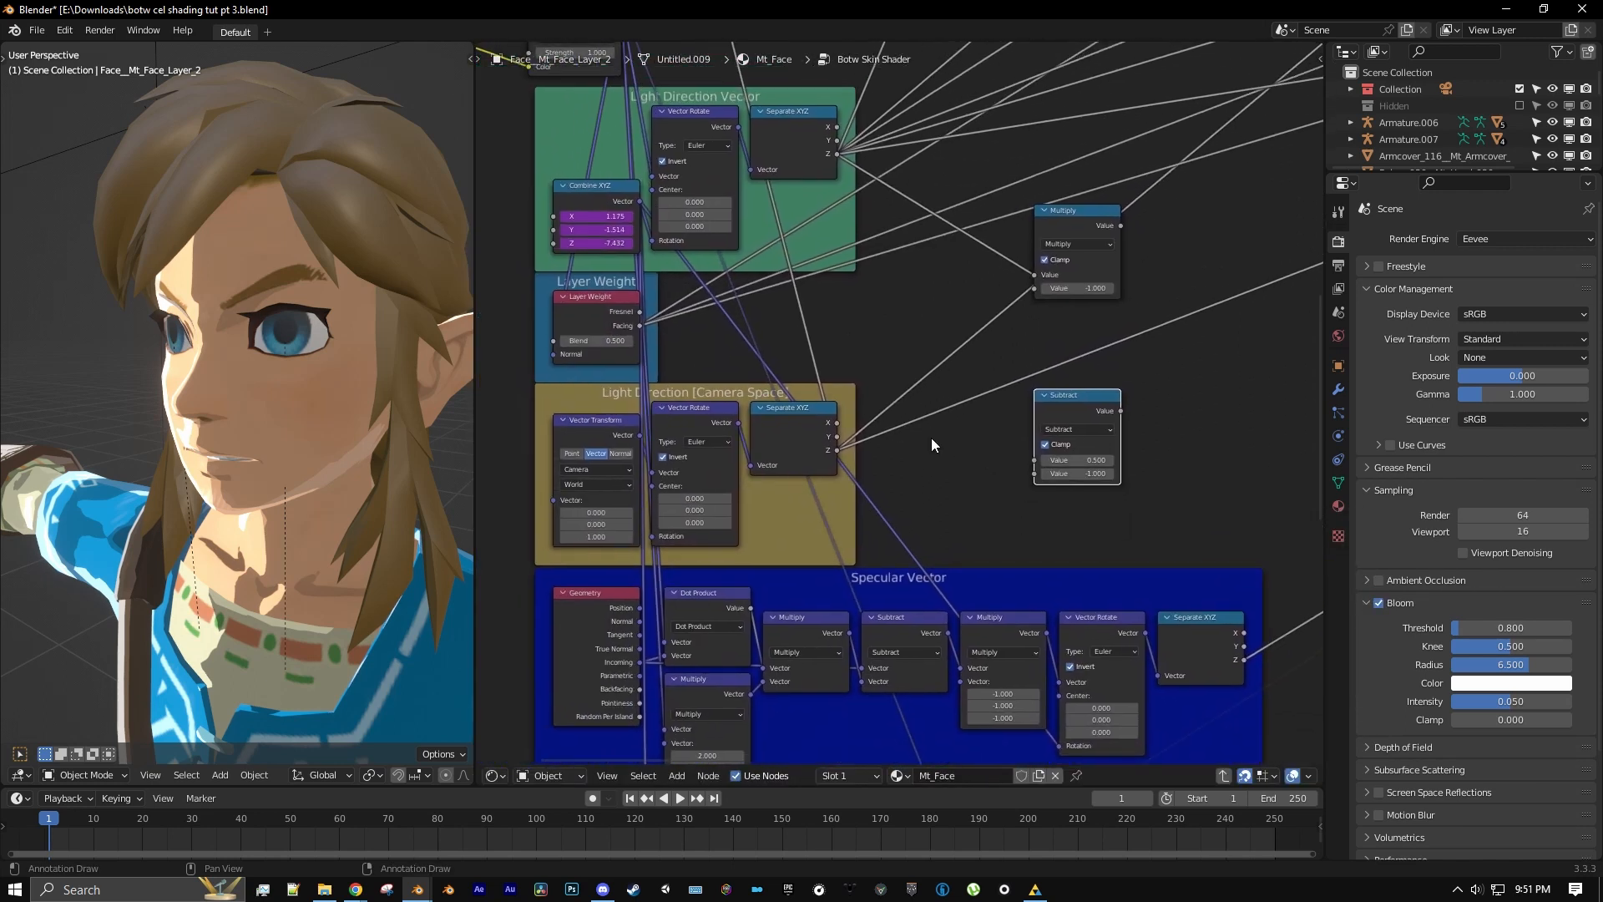
scroll(586, 247, "up", 4)
left_click_drag(660, 352, 1211, 554)
scroll(1267, 515, "up", 1)
middle_click_drag(1257, 527, 1078, 532)
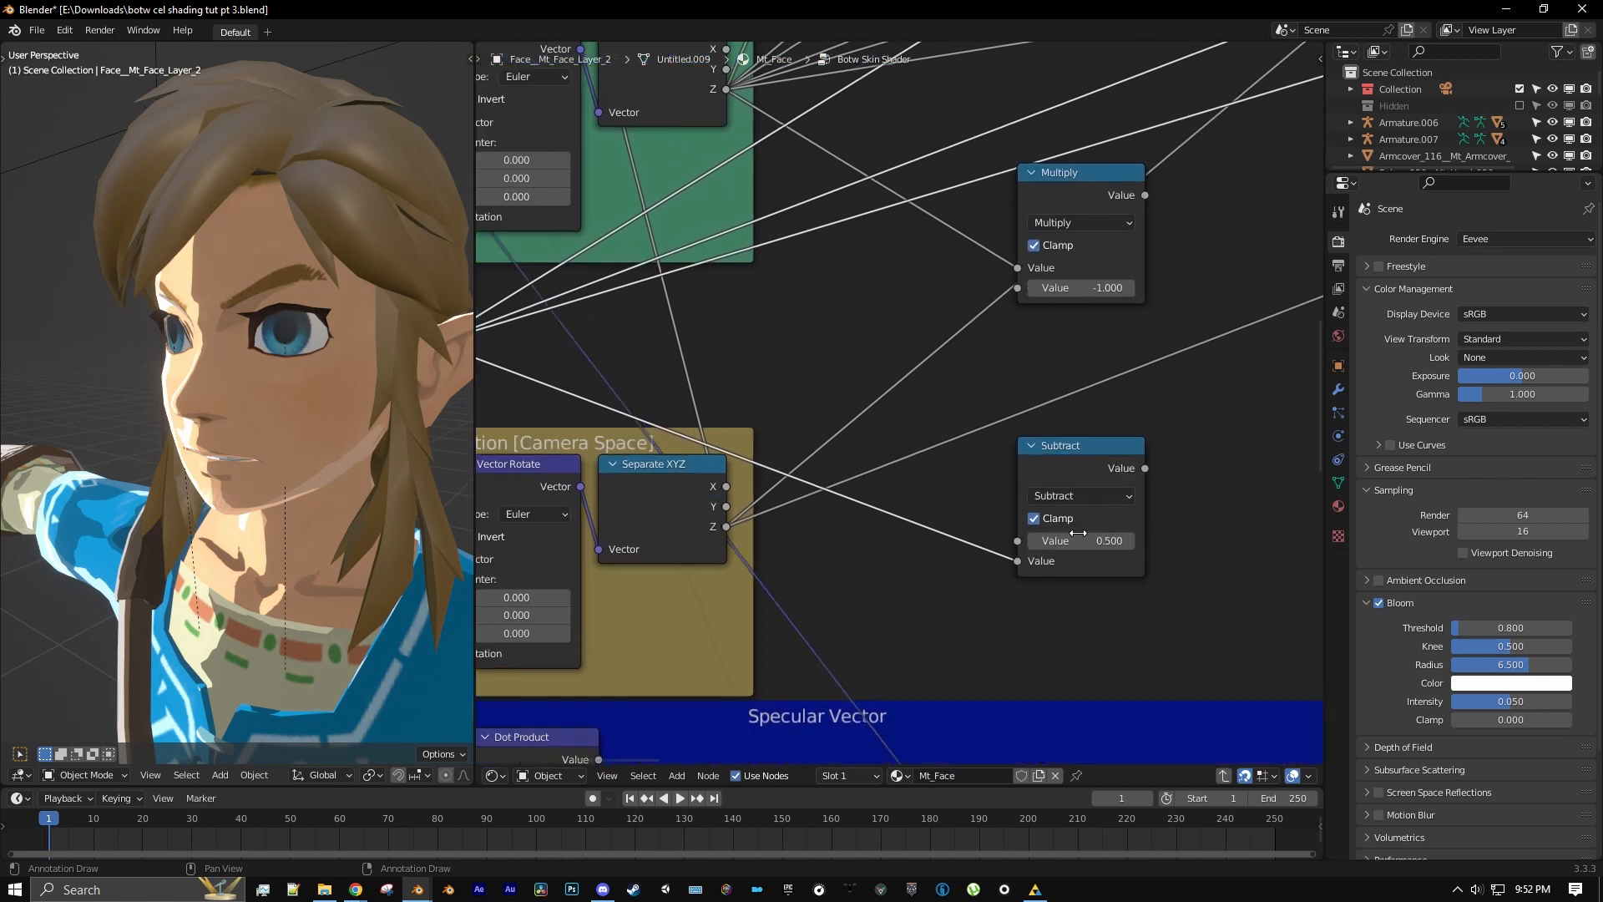
left_click(1092, 540)
type(".25")
key("Return")
- Duplicate the Subtract node beside the original and change the copy's operation to Multiply
middle_click_drag(1172, 545, 999, 589)
left_click(877, 606)
key("shift+d")
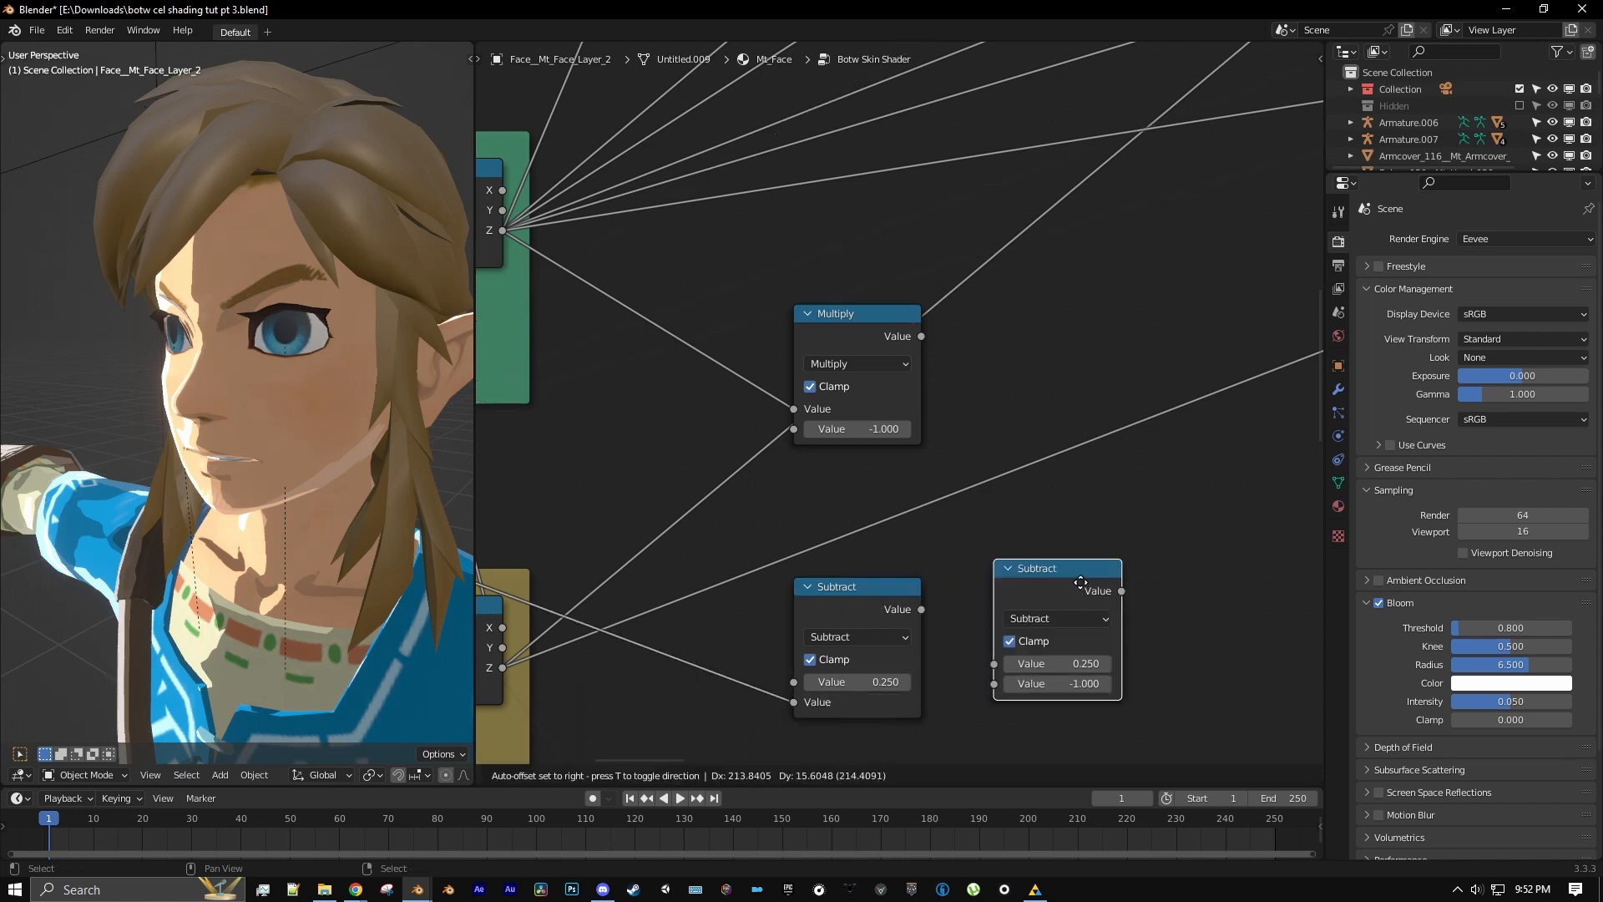
left_click(1077, 559)
left_click(1077, 559)
left_click(587, 650)
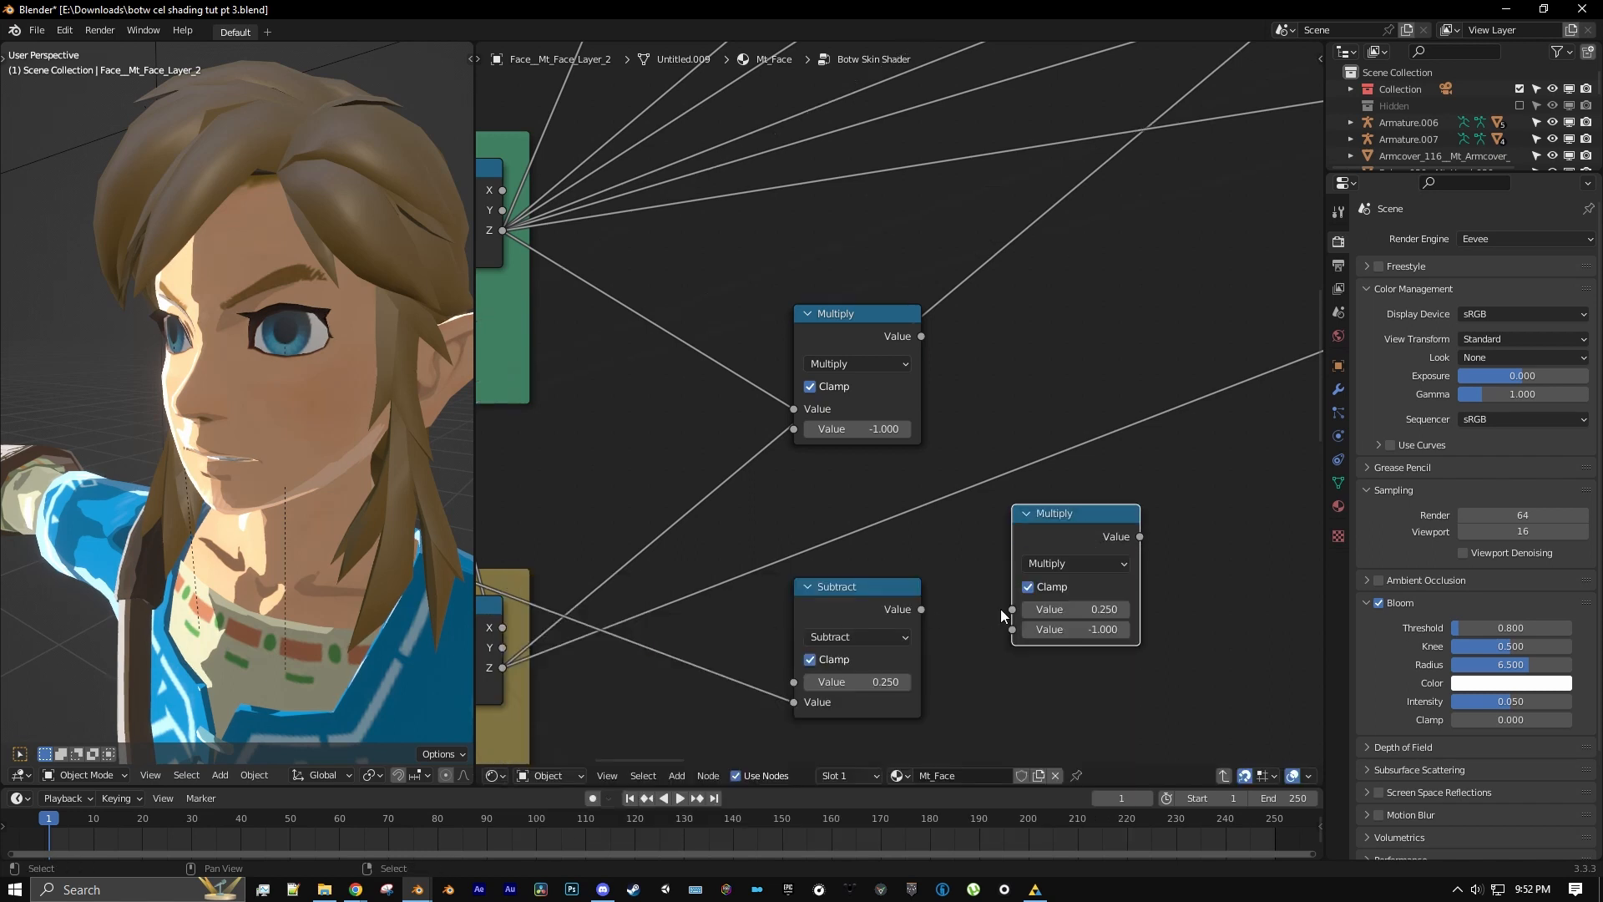
- Connect the -1 Multiply and Subtract results to the new Multiply node's two values and center it between them
left_click_drag(921, 609, 1013, 629)
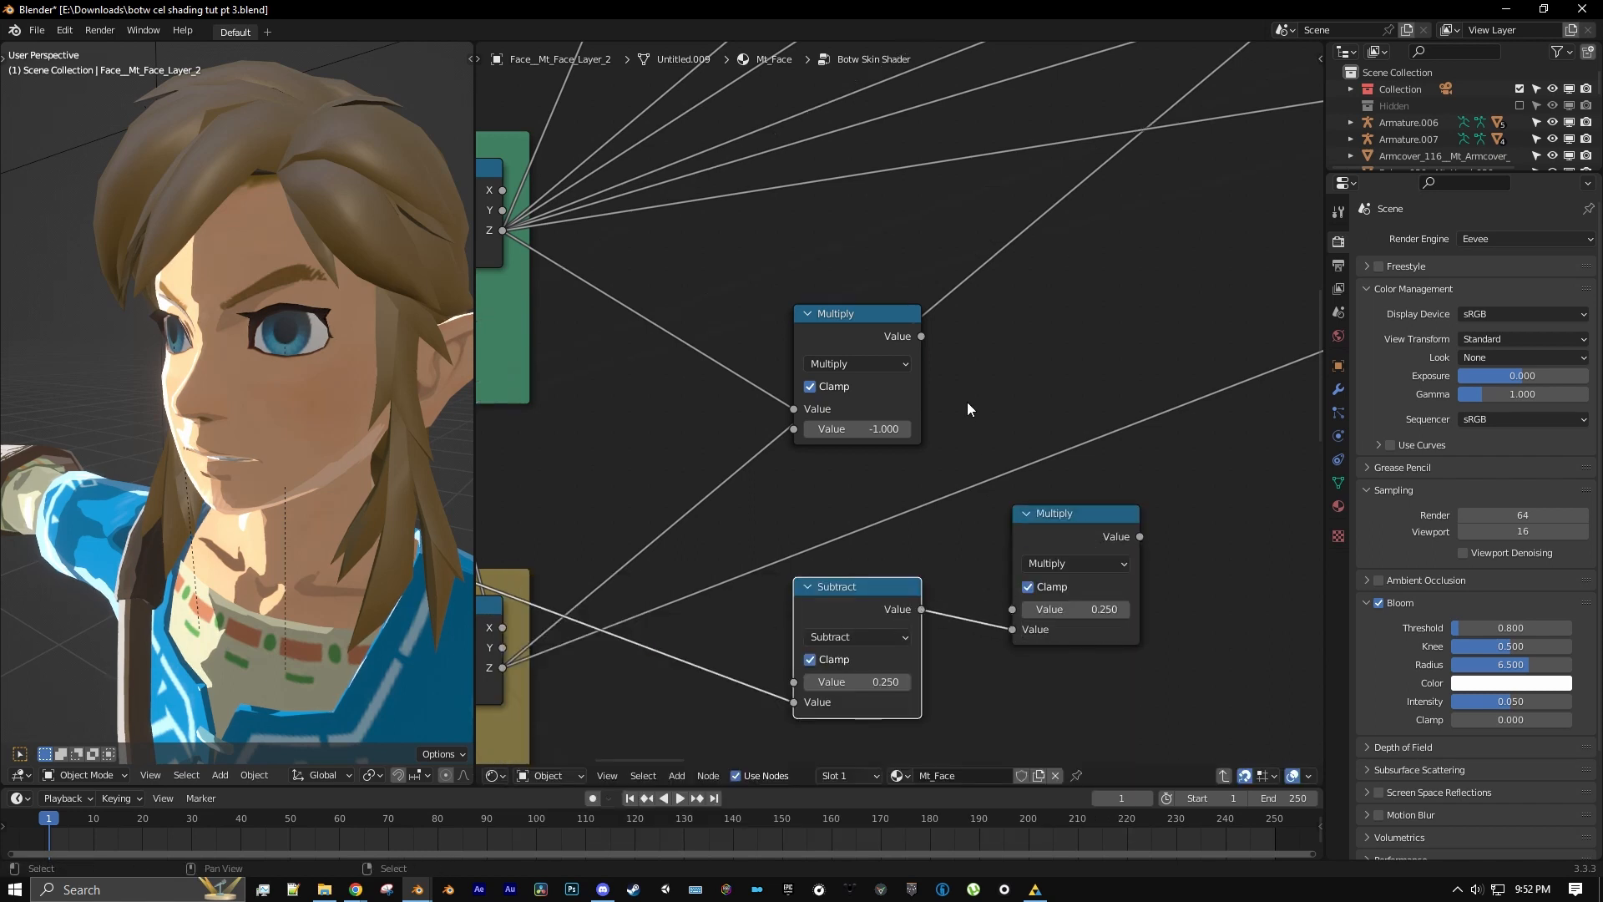
left_click_drag(922, 336, 1014, 610)
left_click_drag(1078, 509, 1060, 400)
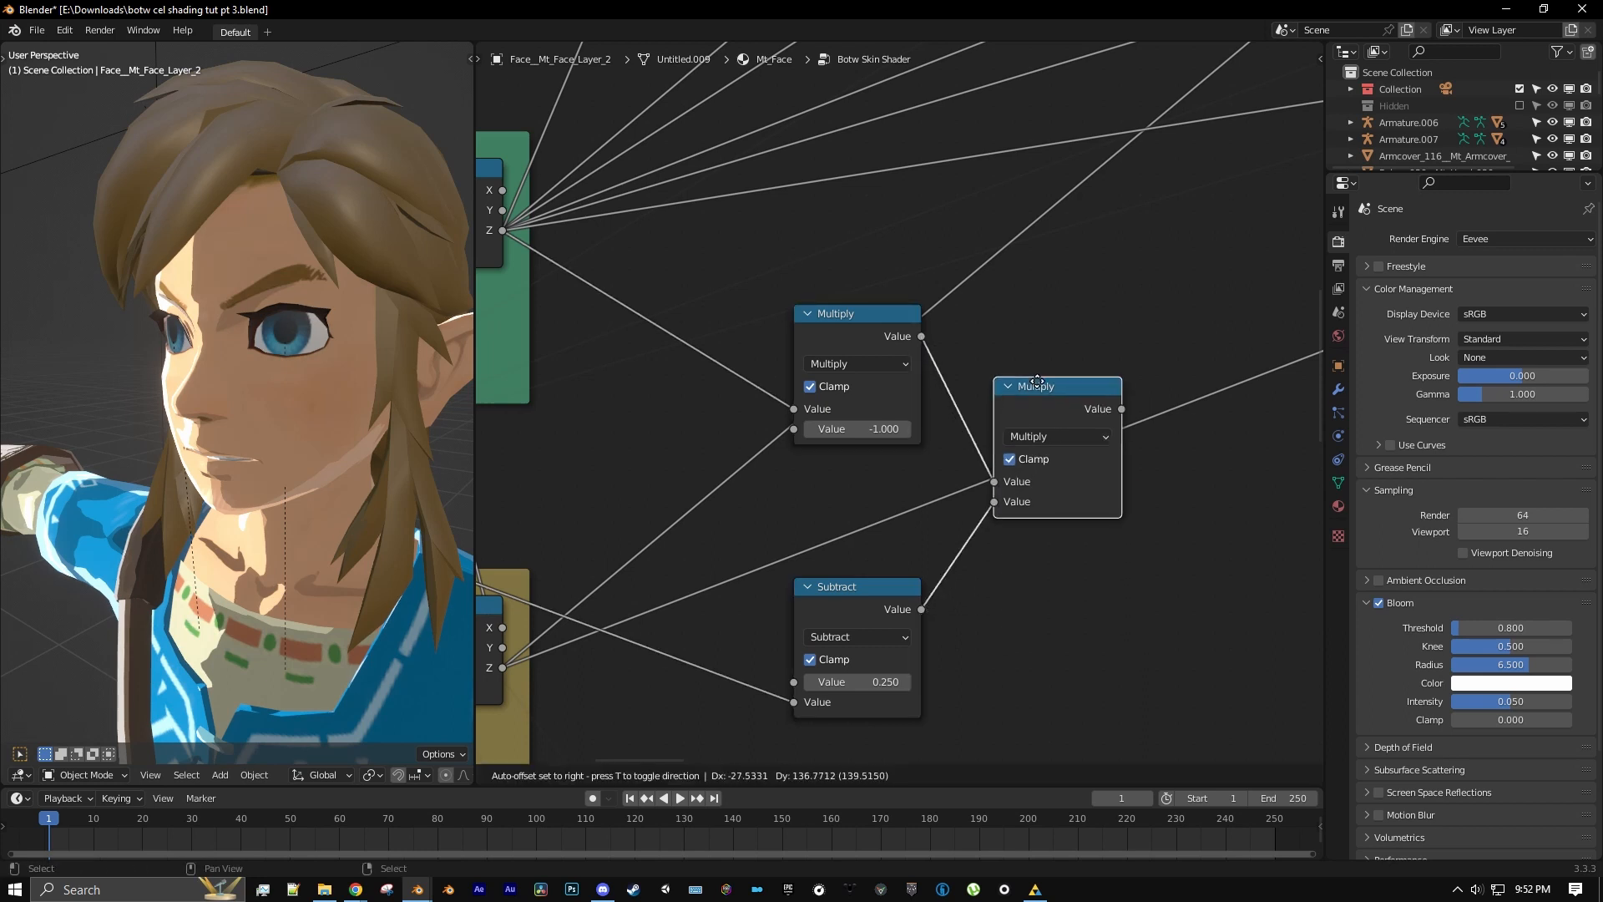
- Duplicate the combining Multiply node, feed its result into the copy's first value and set the second value to 10000
middle_click_drag(1033, 404, 745, 398)
key("shift+d")
left_click(970, 453)
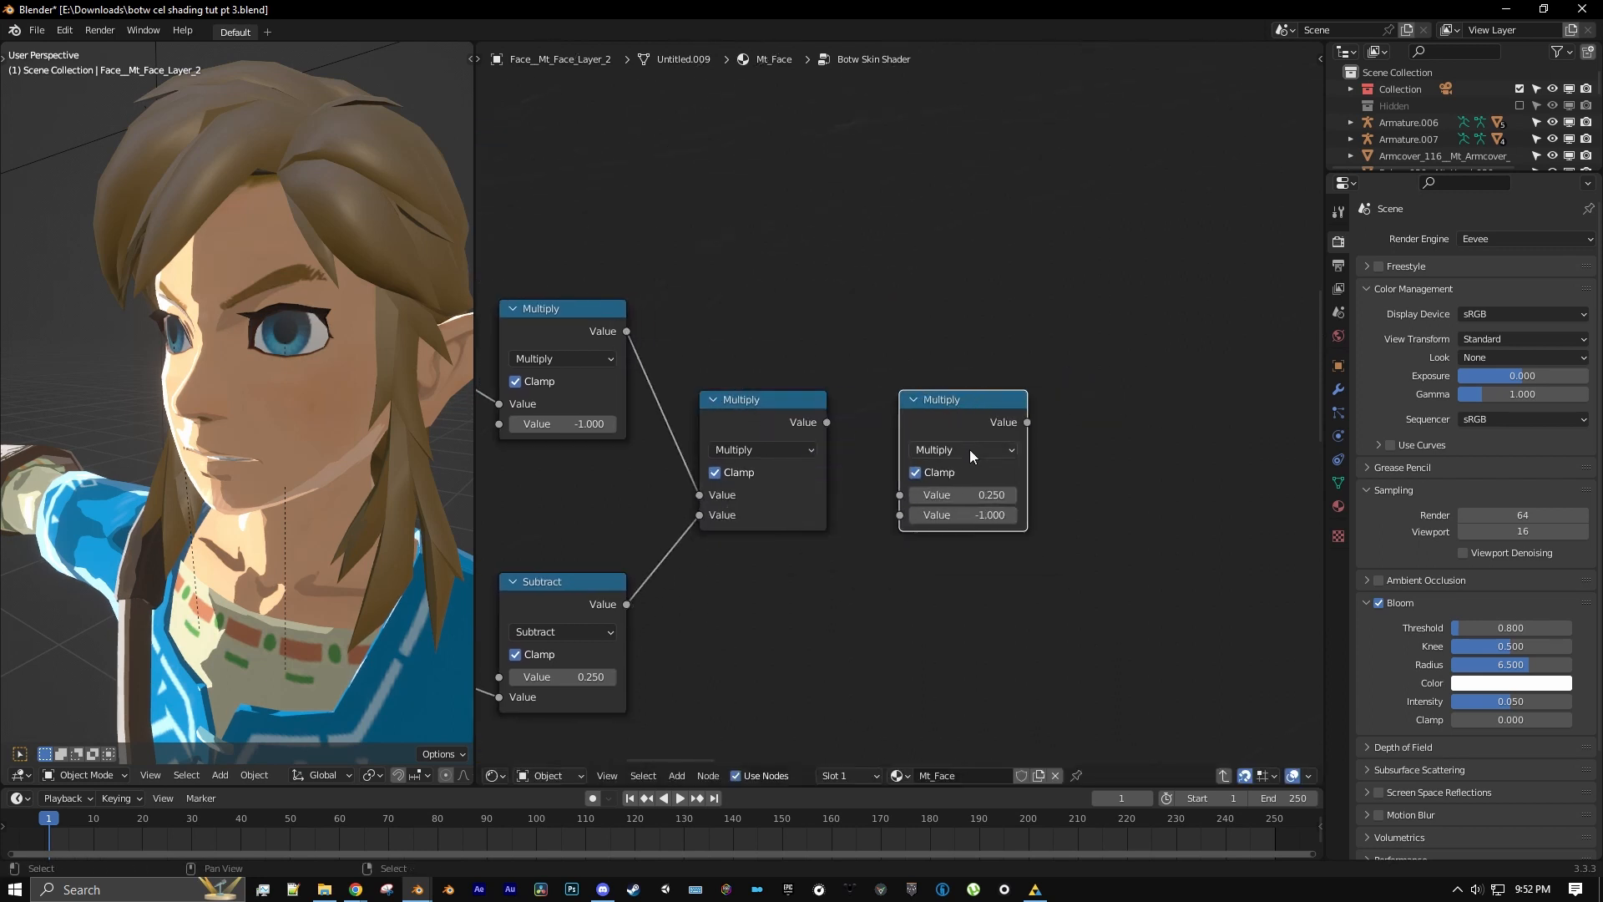
left_click_drag(827, 423, 900, 495)
left_click(948, 512)
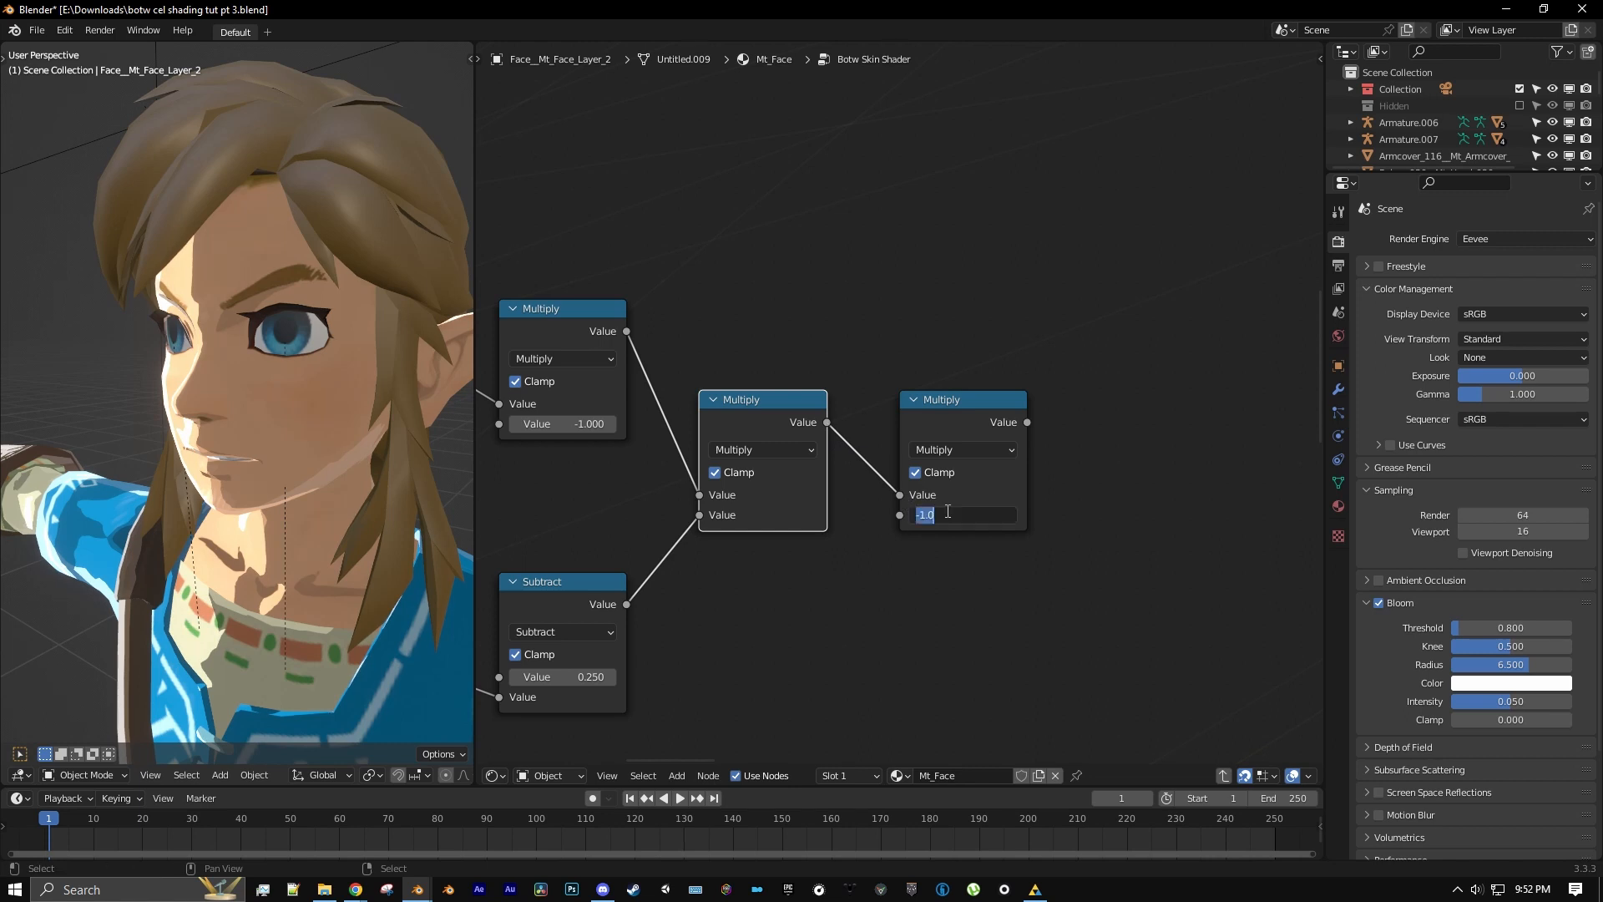
type("10")
key("Return")
- Duplicate the 10000 Multiply node at the end of the chain and connect its output to the copy's first value
middle_click_drag(984, 401, 805, 414)
left_click(789, 417)
key("shift+d")
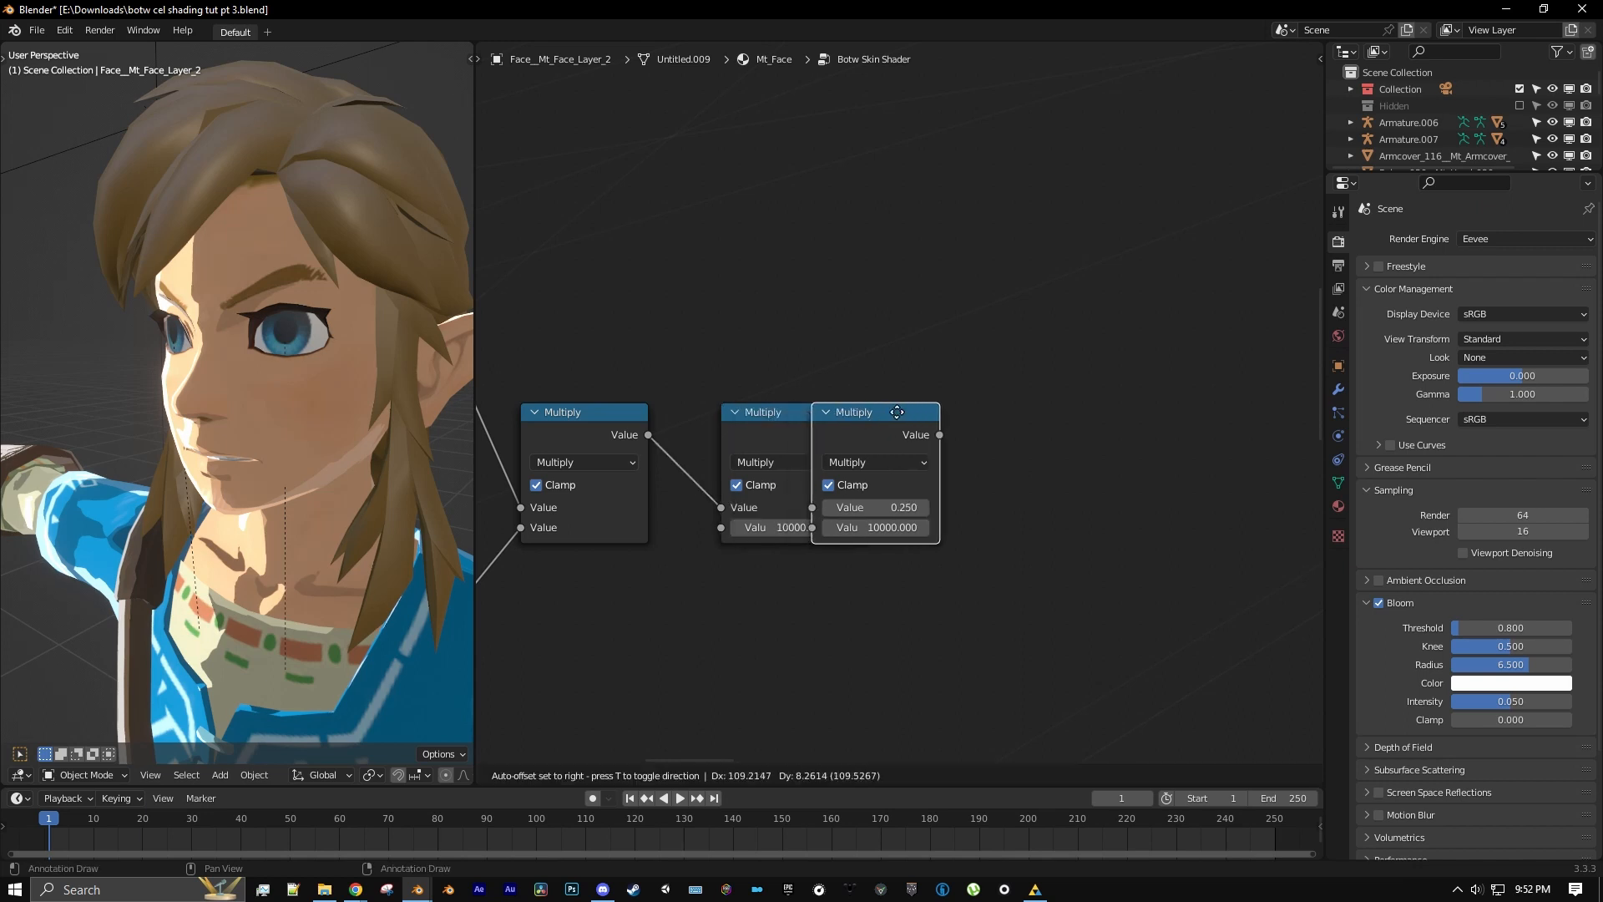
left_click(985, 413)
left_click_drag(850, 435, 920, 503)
scroll(863, 513, "down", 2)
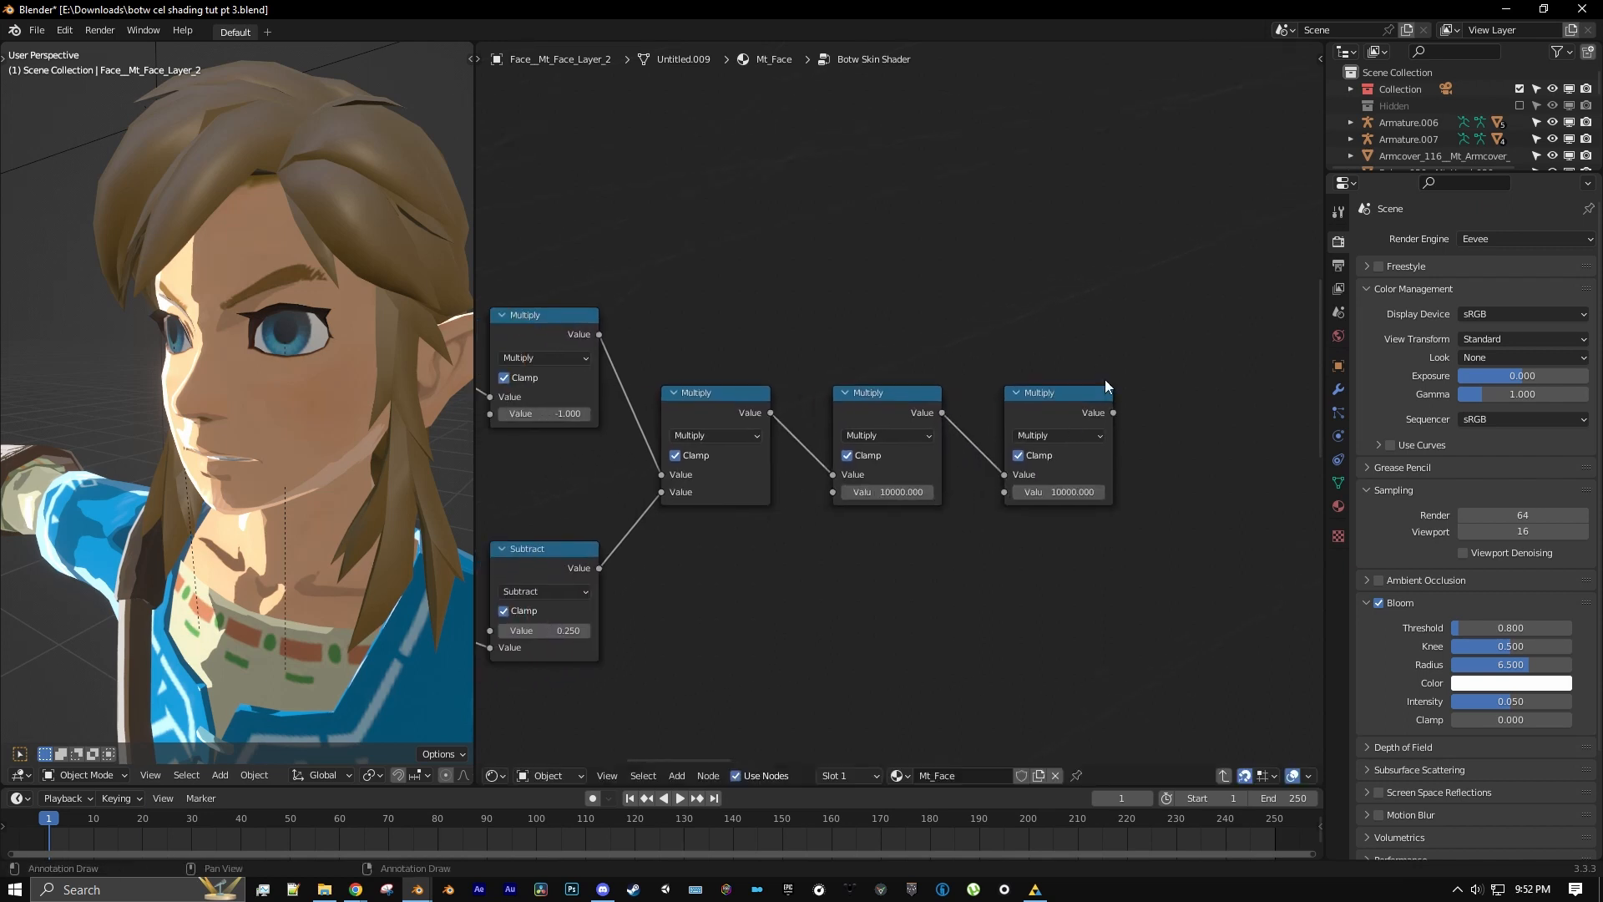
- Place a copy of the last Multiply node below the chain and change its operation to Multiply Add
left_click(1049, 422)
key("shift+d")
left_click(783, 625)
scroll(929, 489, "up", 2)
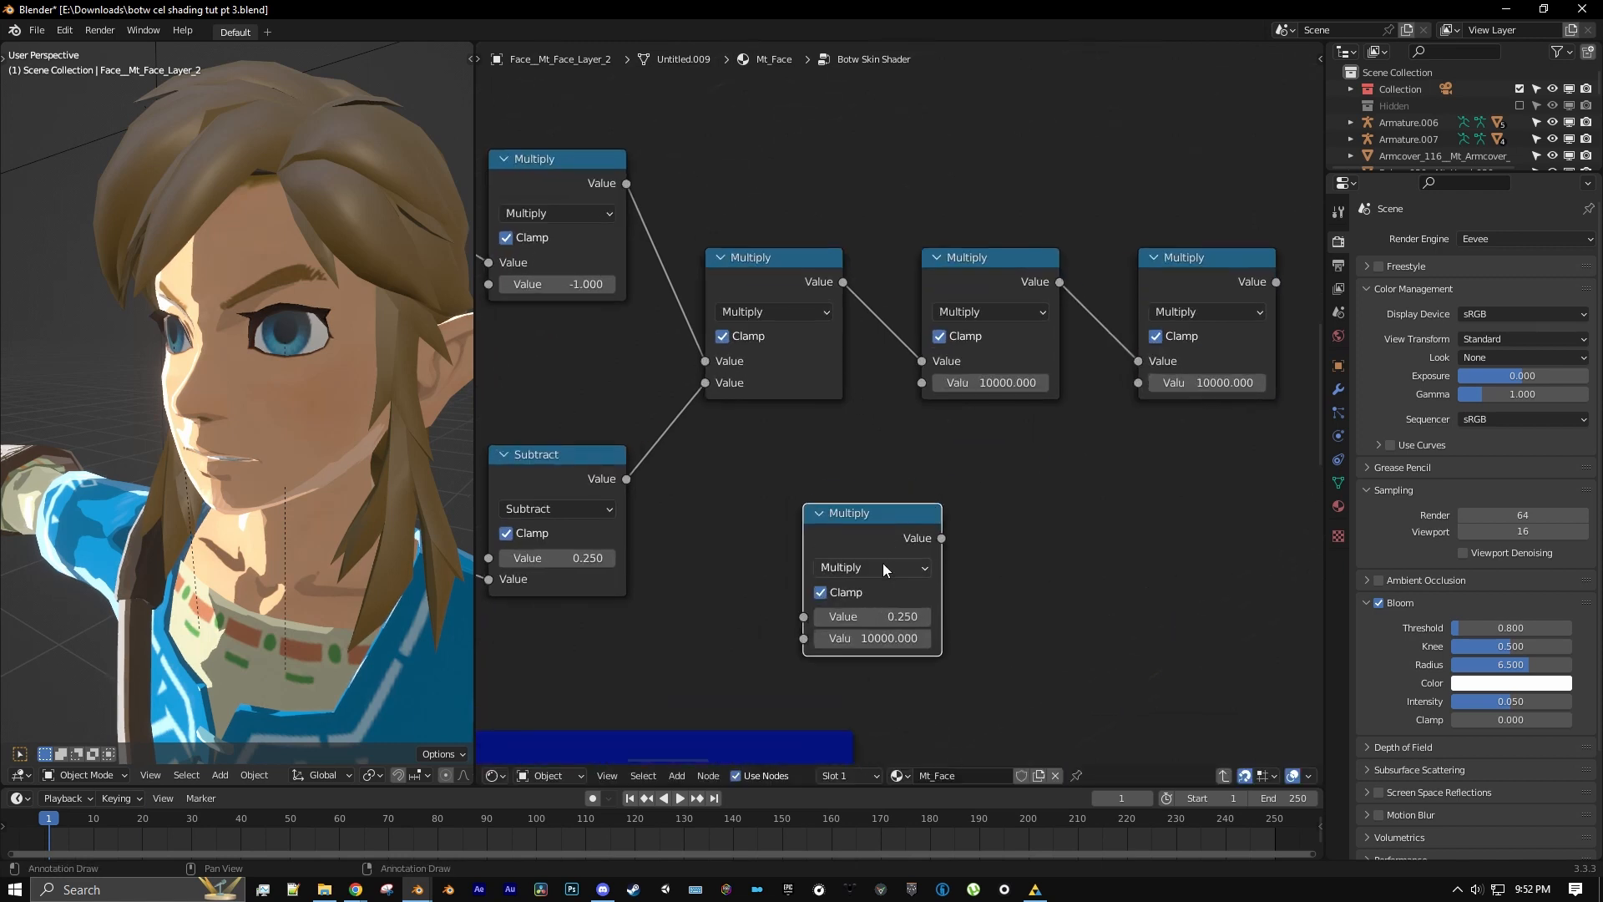
left_click(883, 563)
left_click(385, 709)
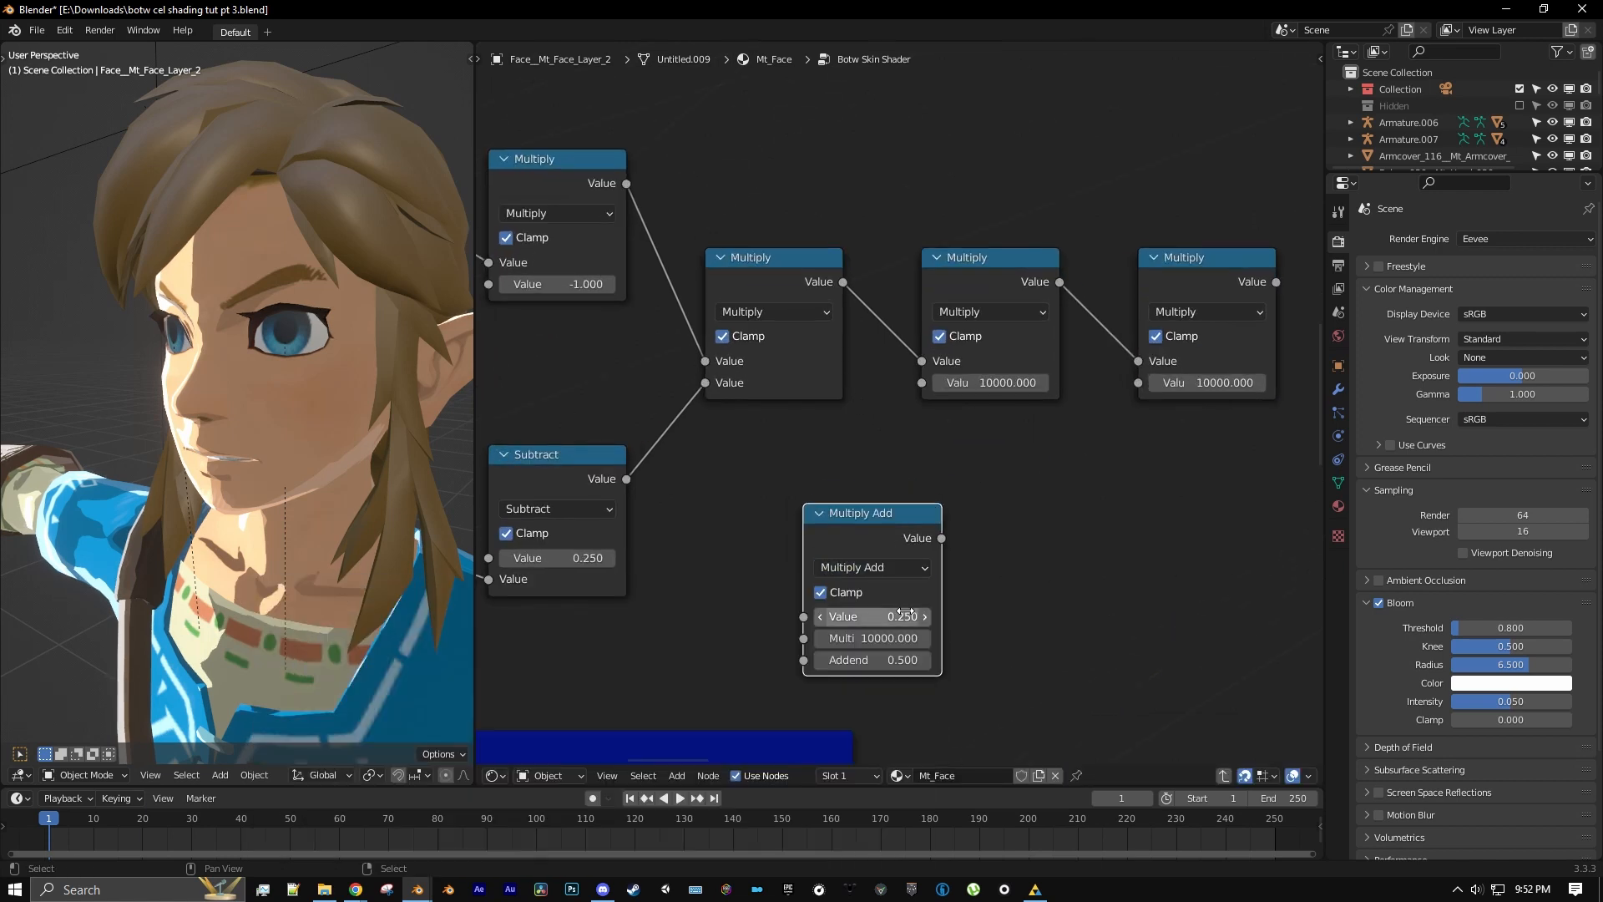
- Set the Multiply Add node's value to 0, multiplier to 5 and addend to -1.25
middle_click_drag(868, 620, 877, 562)
left_click(877, 560)
type("0")
key("Return")
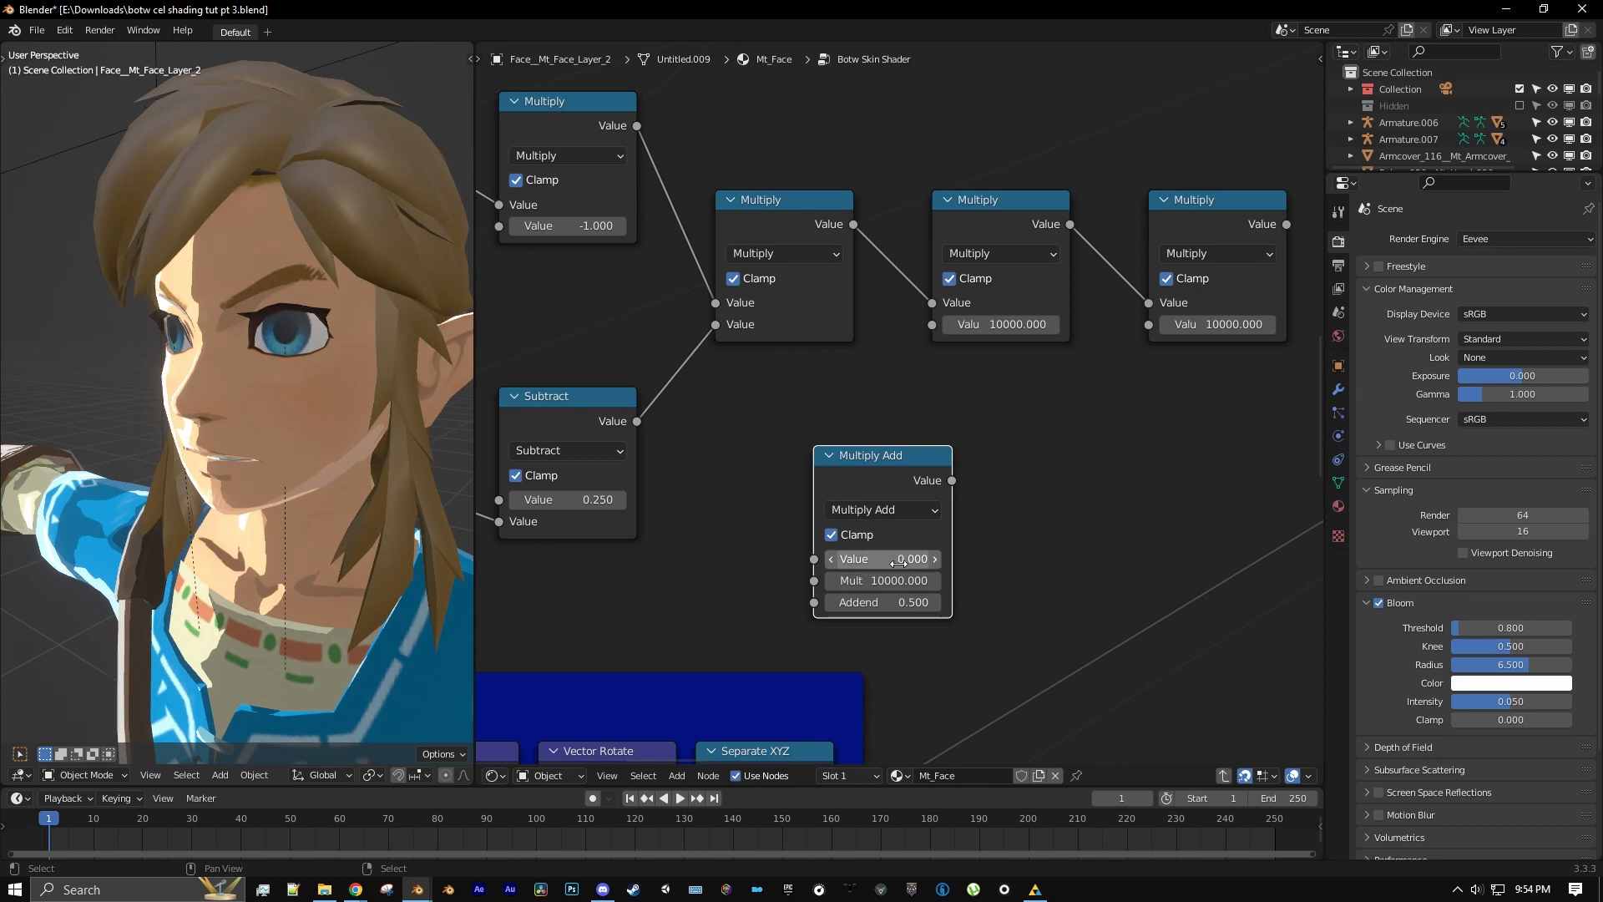
left_click(900, 578)
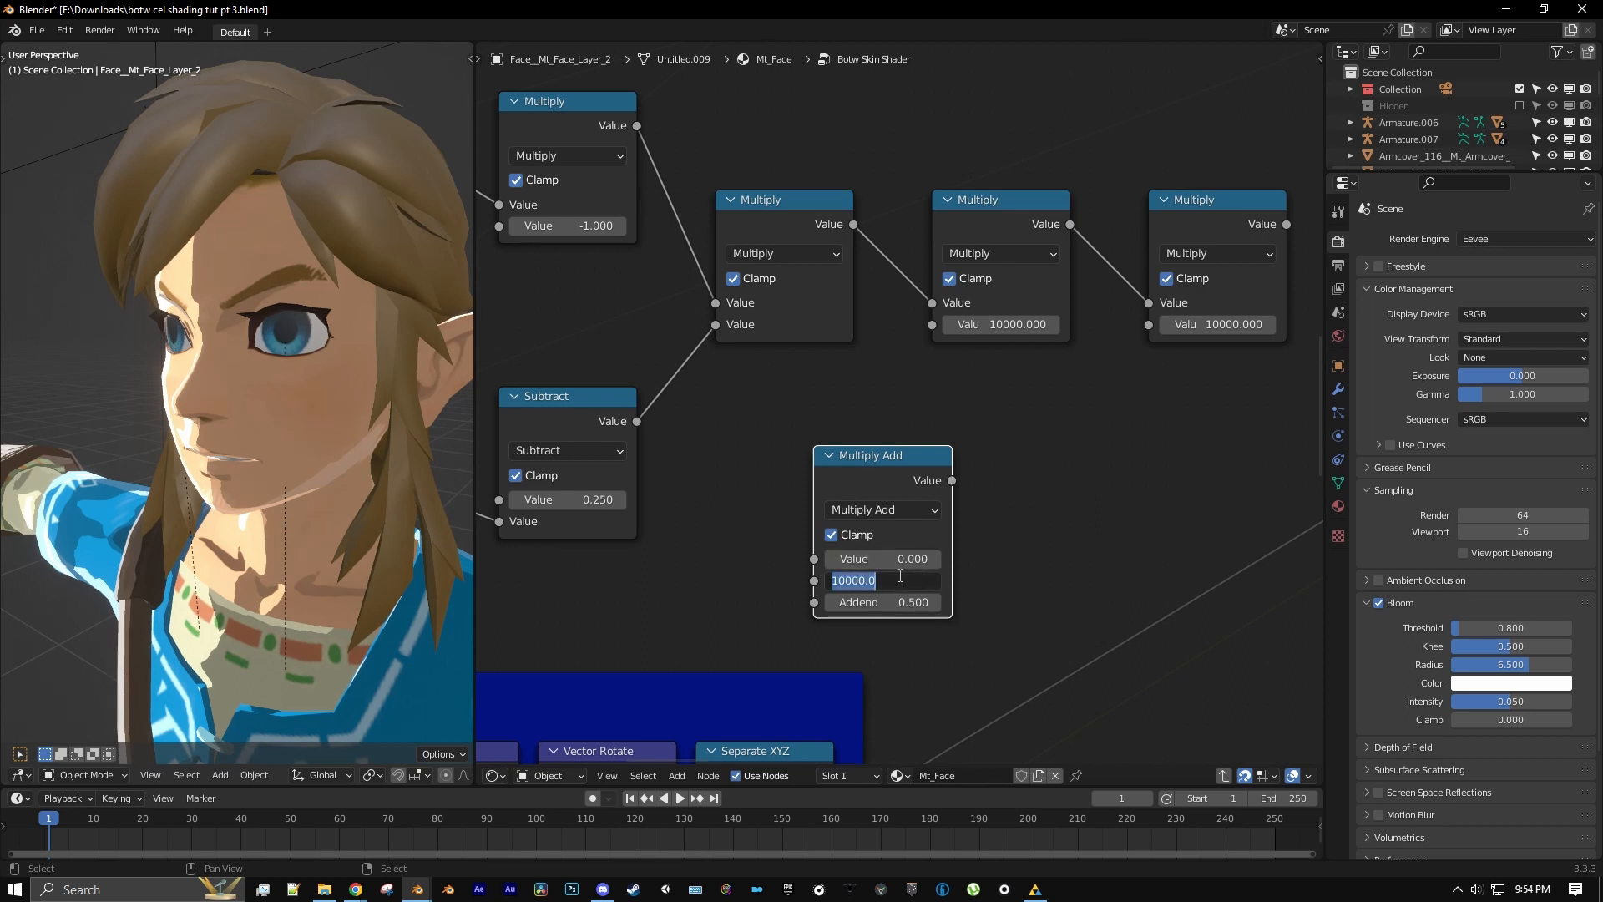
type("5")
key("Return")
left_click(897, 603)
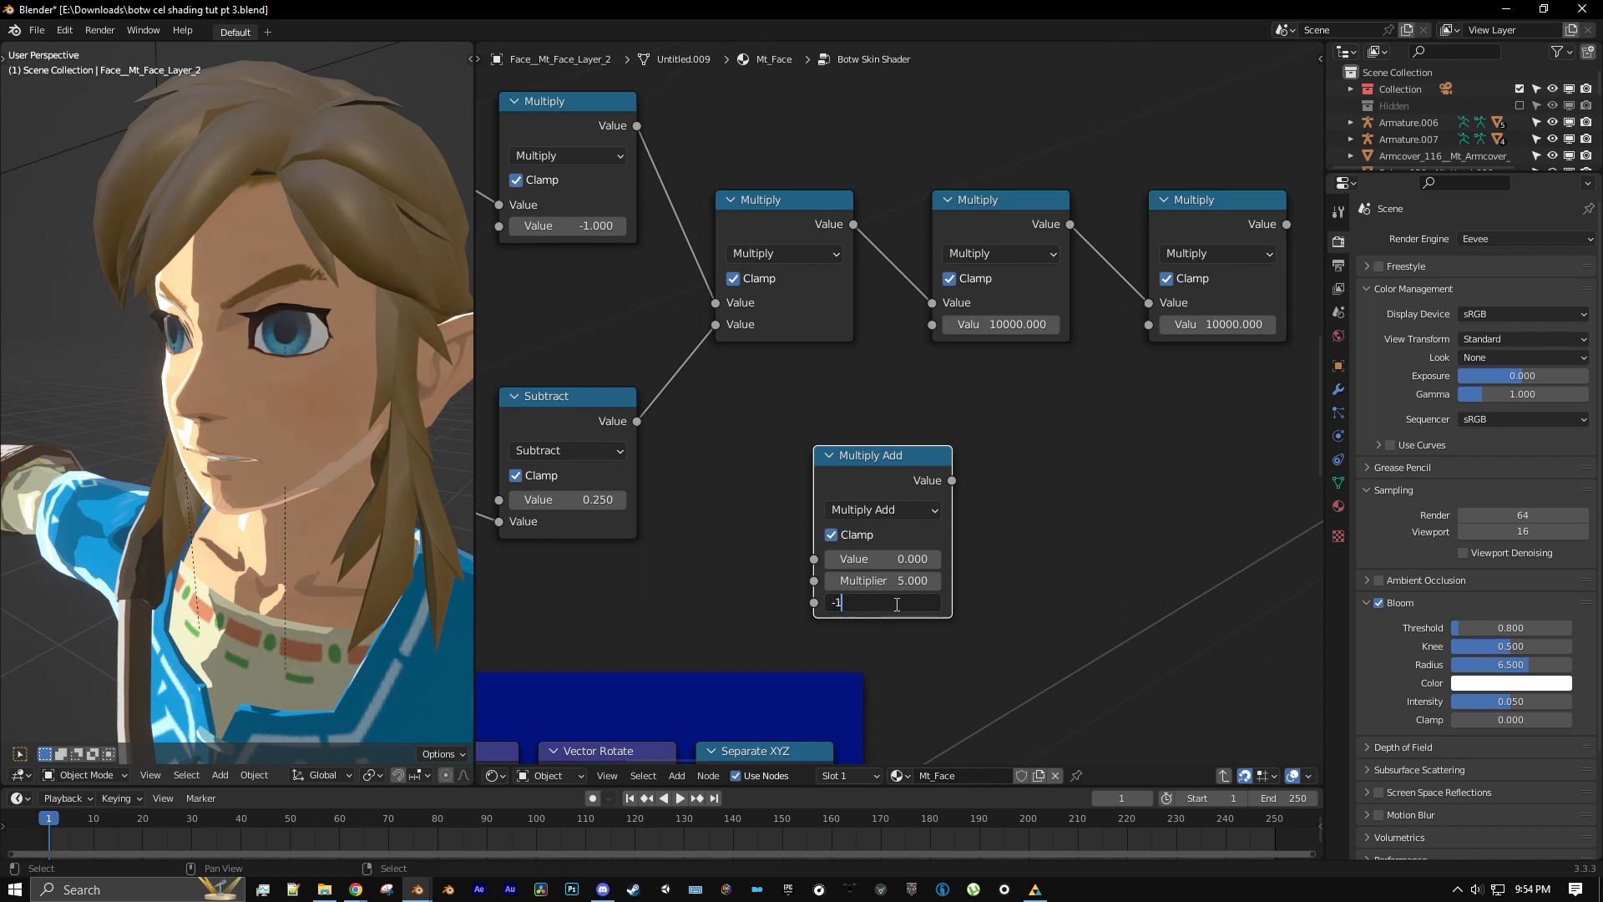
key("Return")
- Add a Group Input node beneath the Multiply chain and arrange it beside the Multiply Add node
left_click(677, 775)
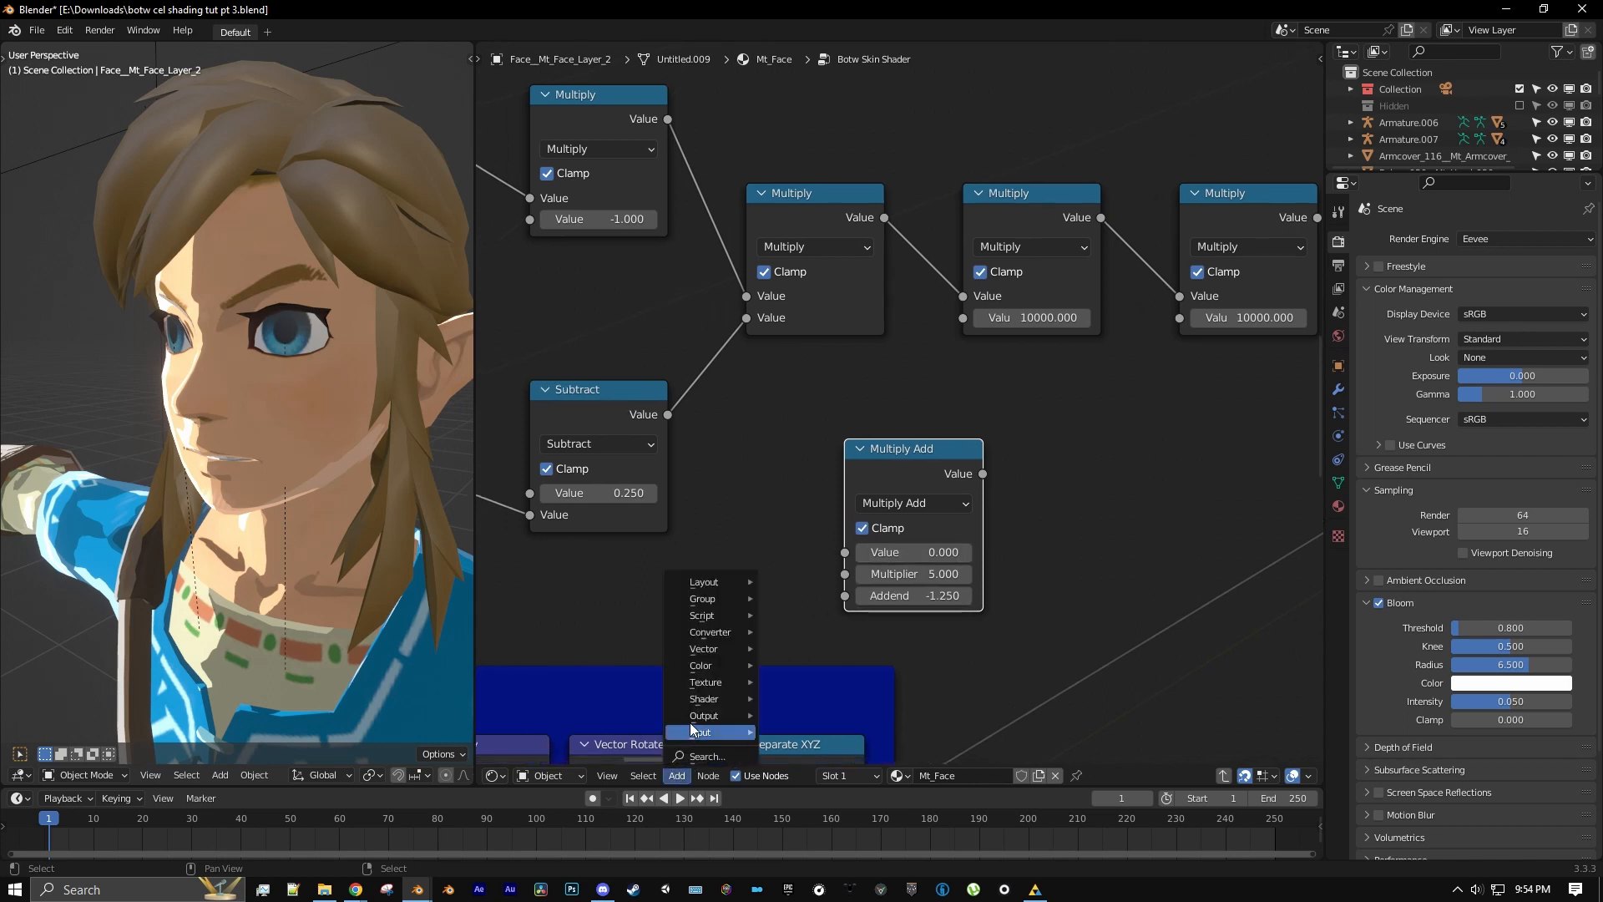
mouse_move(702, 599)
left_click(812, 639)
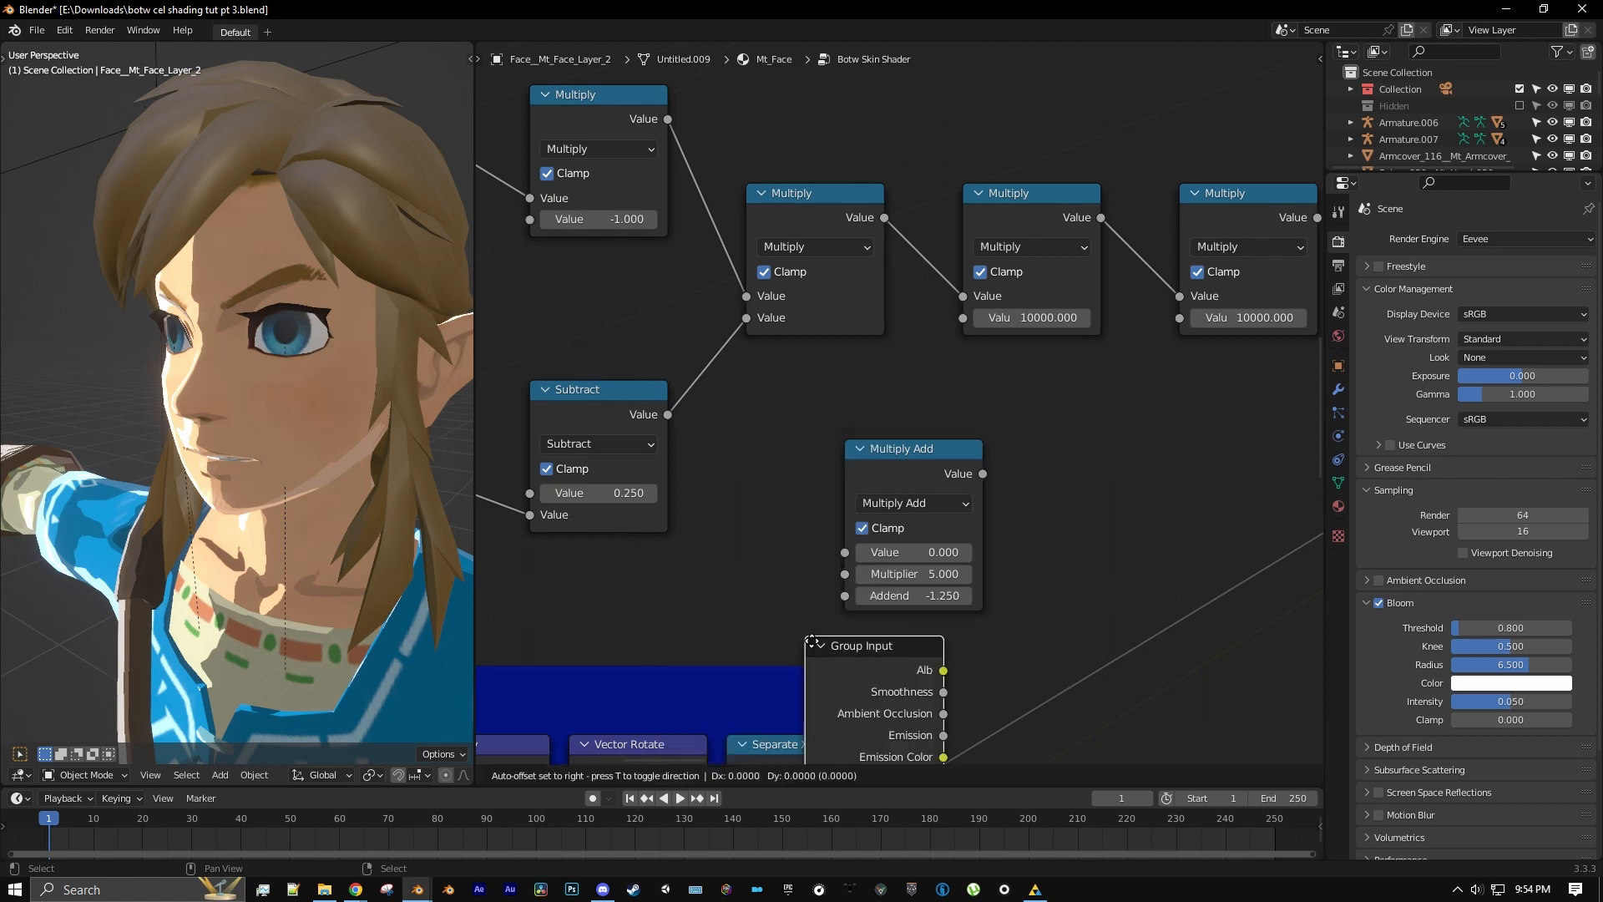
left_click(858, 439)
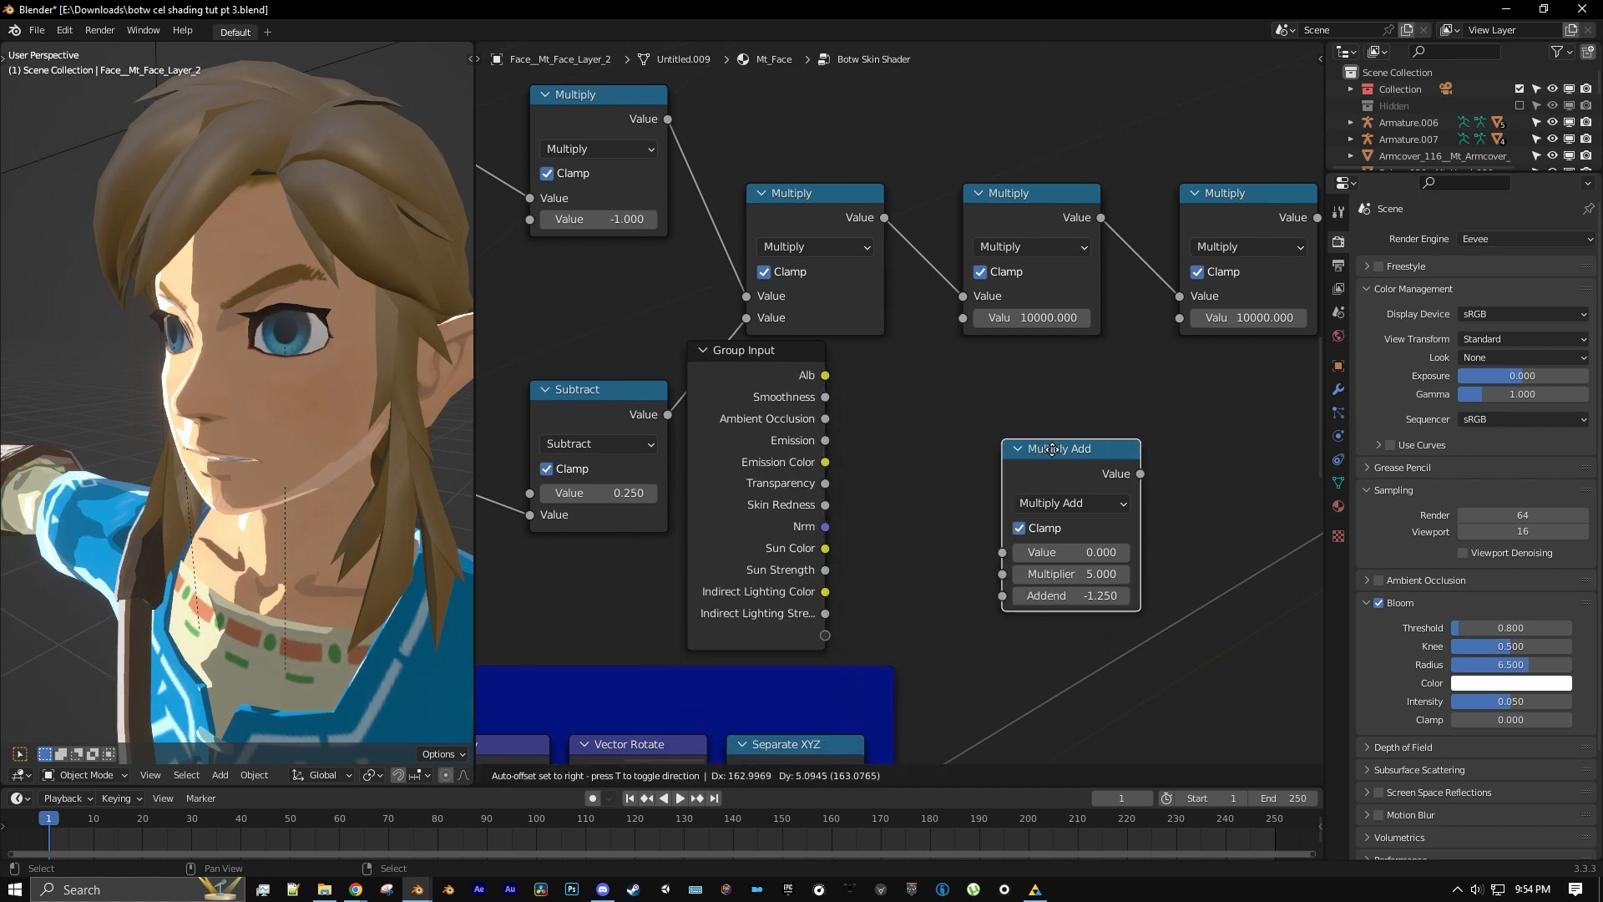
left_click_drag(740, 453, 792, 451)
middle_click_drag(894, 641, 819, 626)
- Create a new group input by linking the Group Input's empty socket to the Multiply Add node's value
left_click_drag(809, 620, 856, 612)
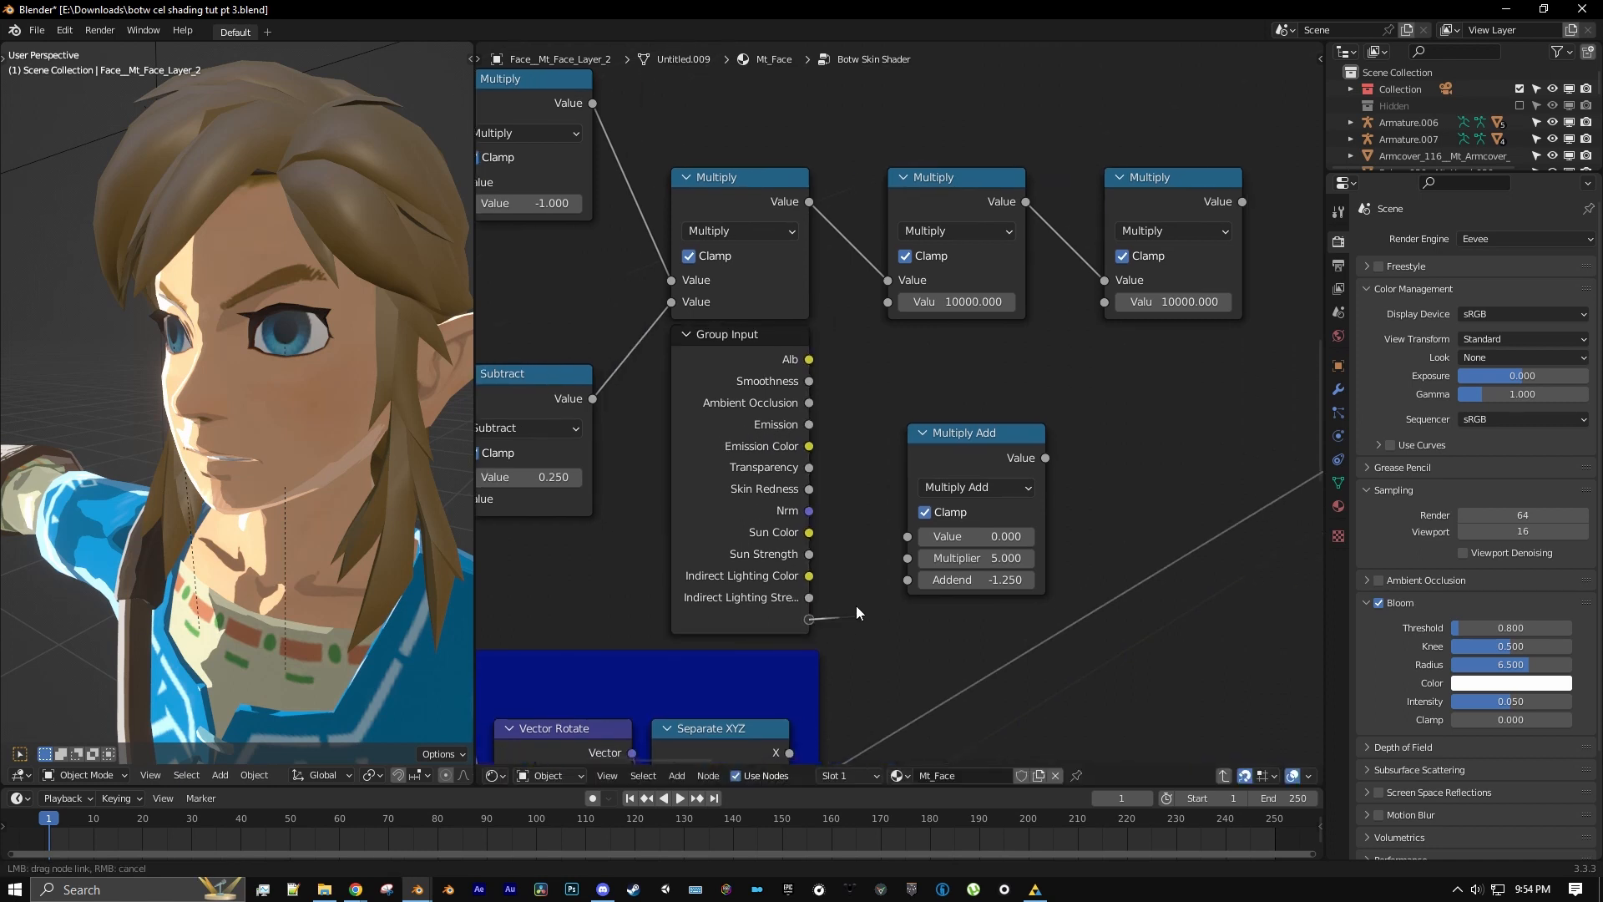
left_click_drag(900, 531, 903, 535)
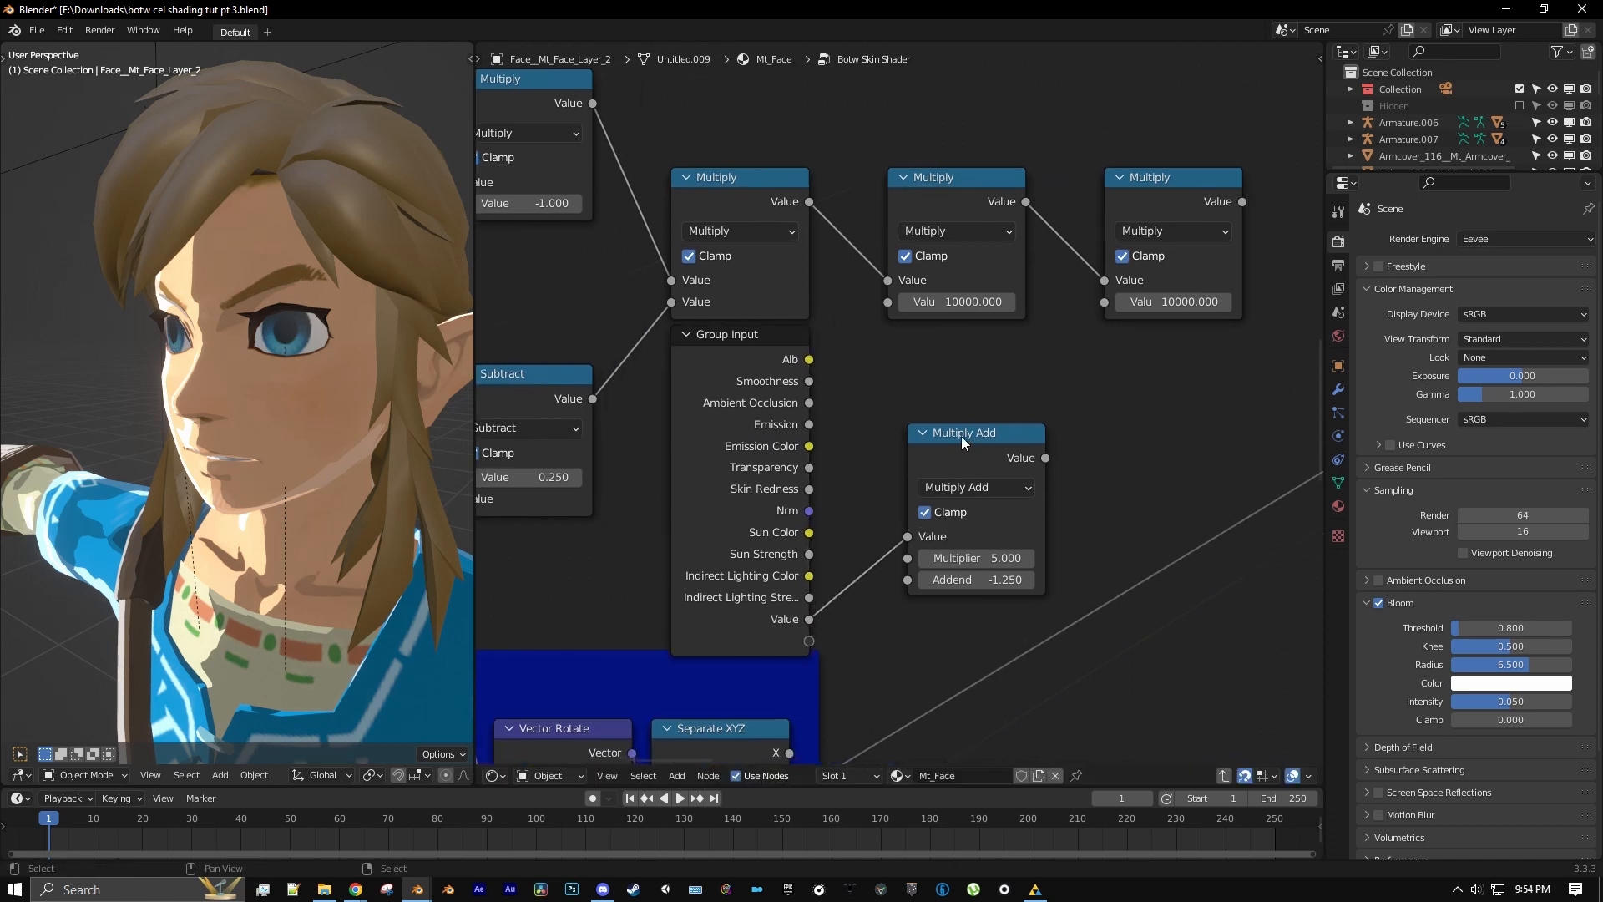
left_click_drag(961, 436, 979, 396)
- Rename the newly created Value input of the node group to Skin Shine
left_click(730, 568)
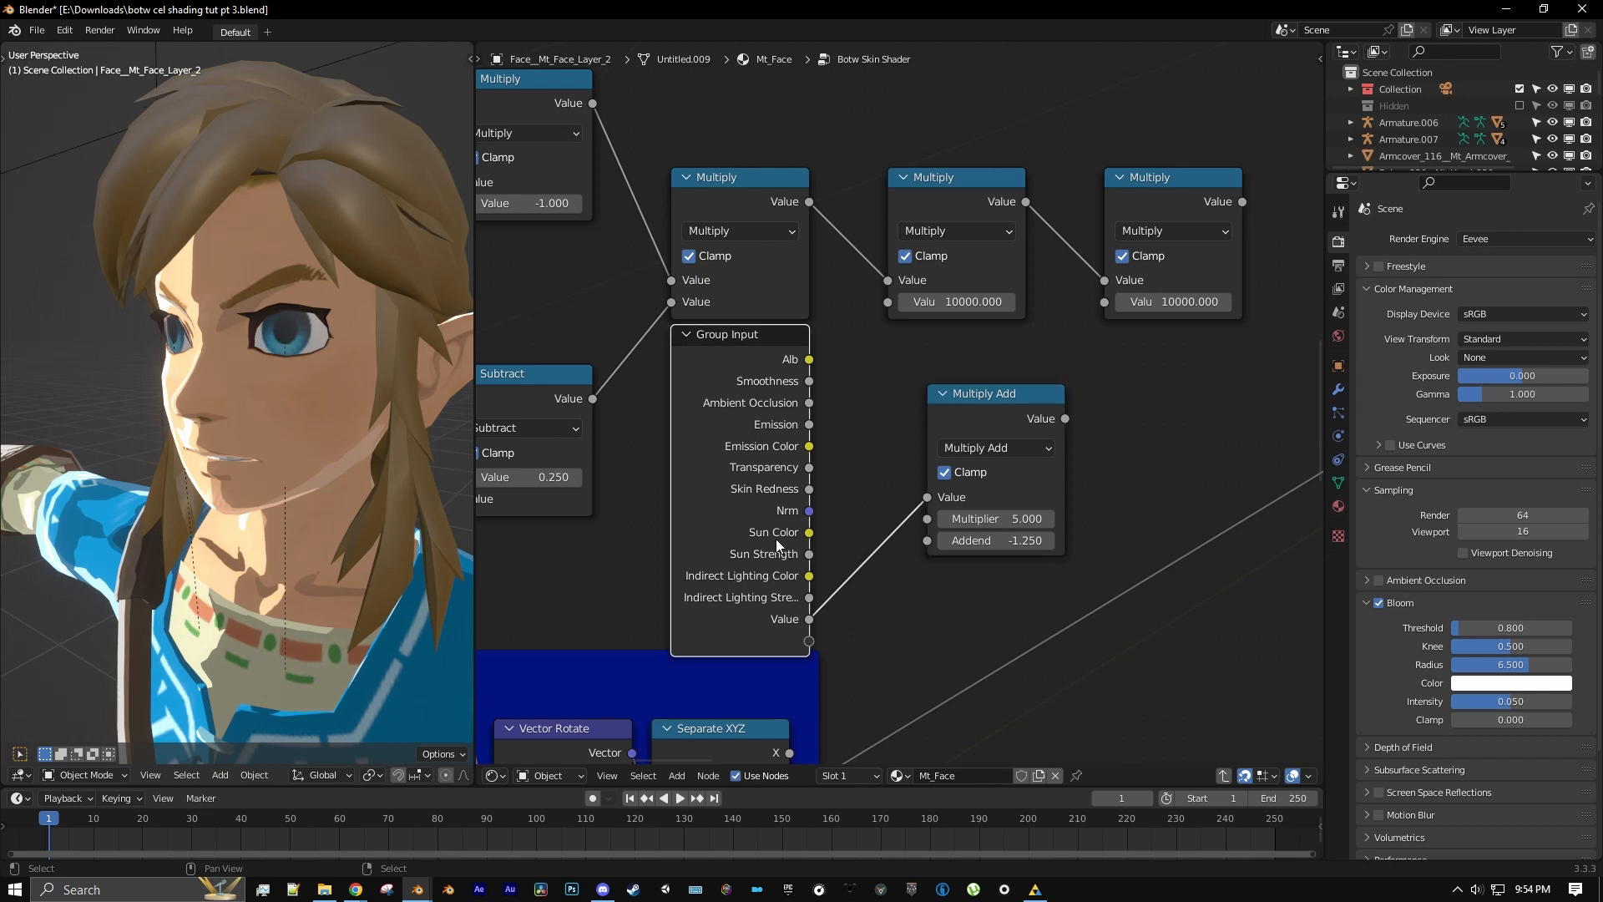
key("n")
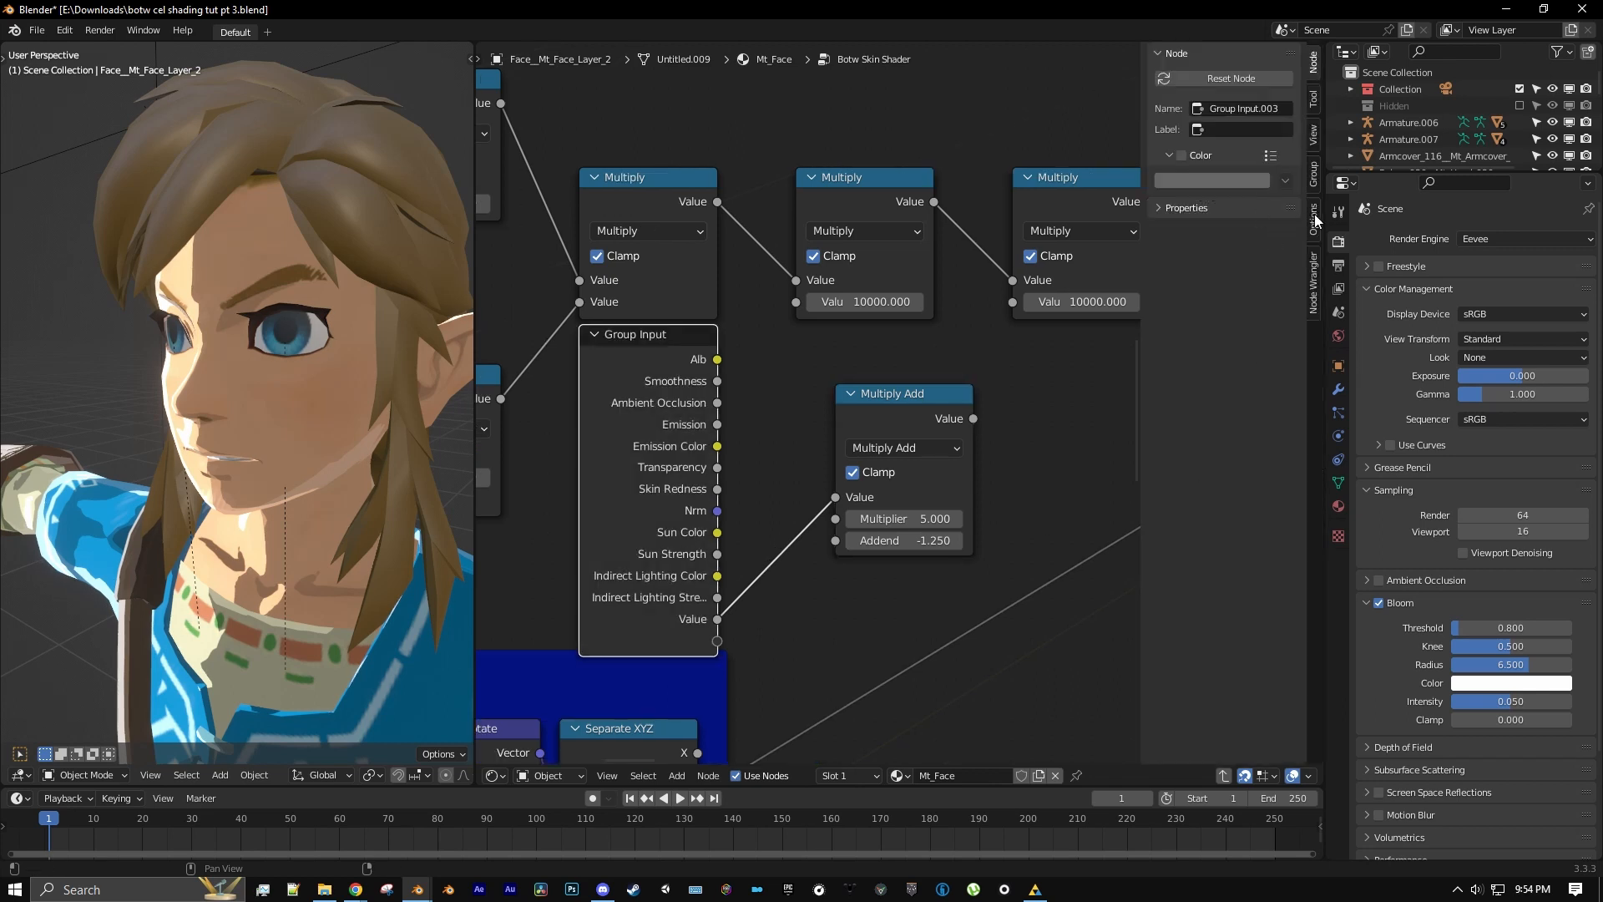
left_click(1316, 169)
left_click(1211, 148)
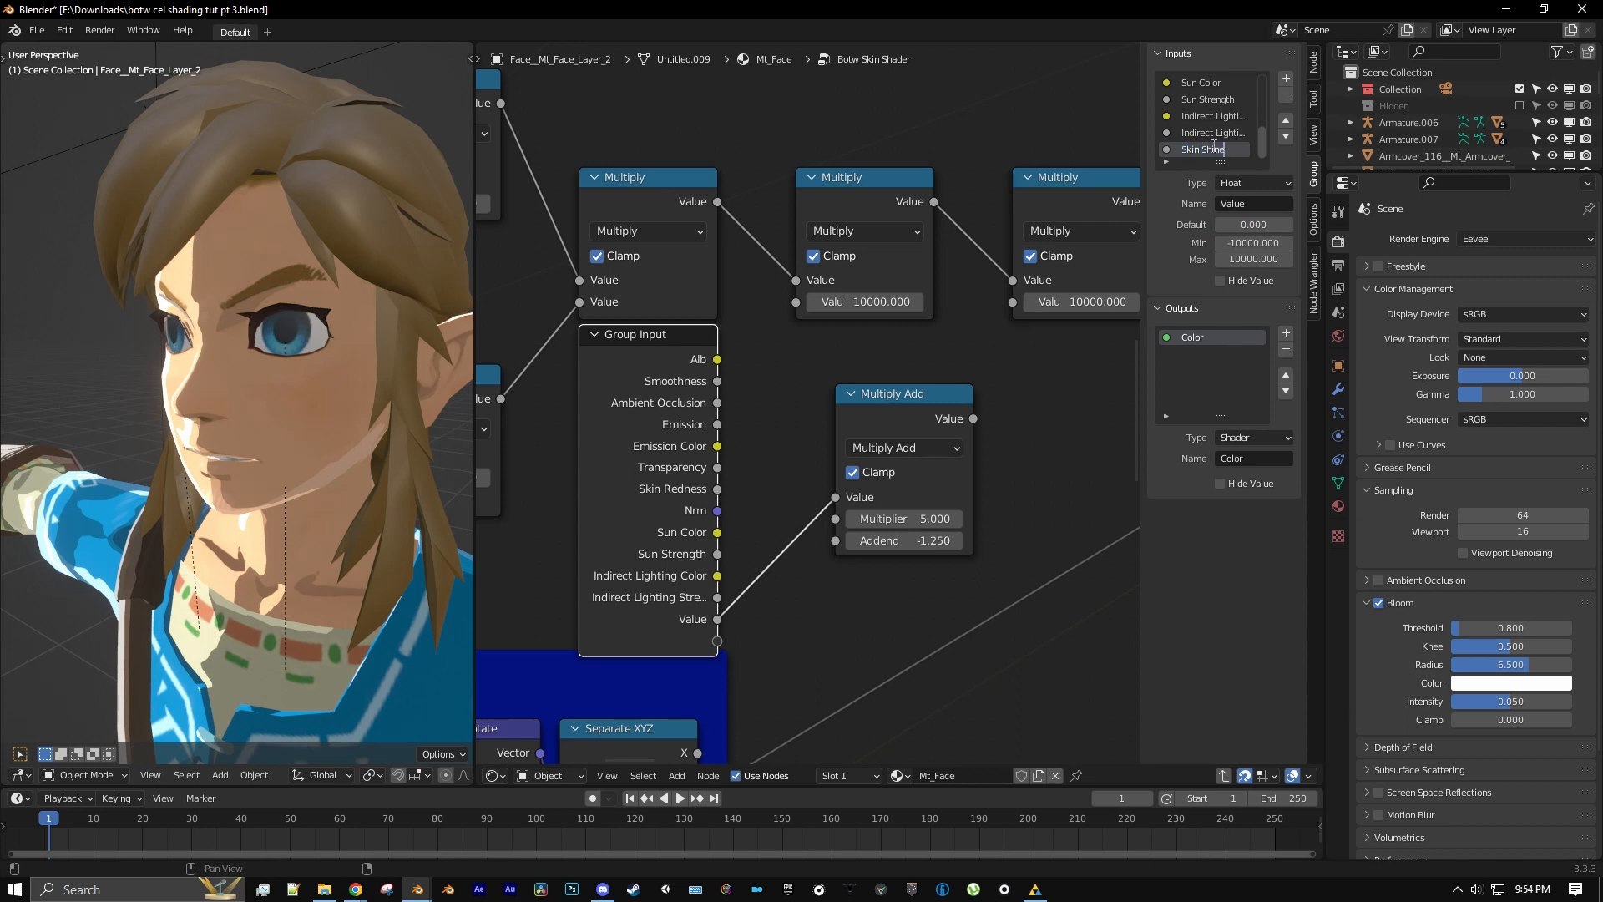
key("Return")
- Move the Skin Shine input up the group's input list to sit directly below Skin Redness
left_click(1288, 118)
left_click(1287, 118)
left_click(1288, 119)
left_click(1287, 119)
left_click(1287, 118)
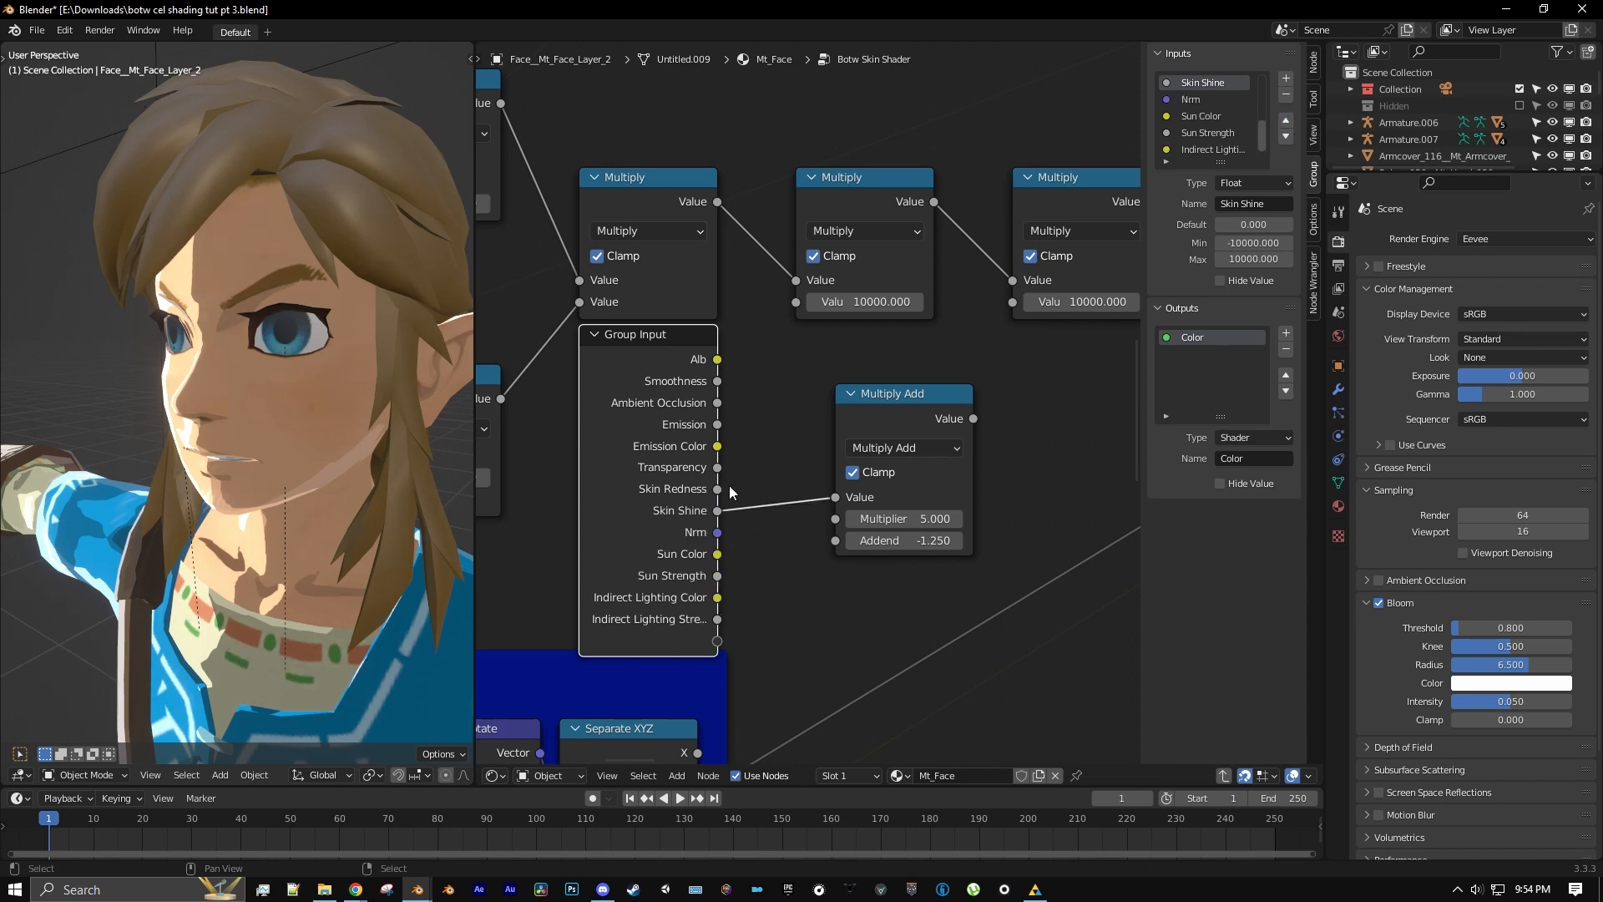
- Hide the Group Input's unused sockets, place it beside Multiply Add, and link Multiply Add to the last Multiply node's second value
key("ctrl+h")
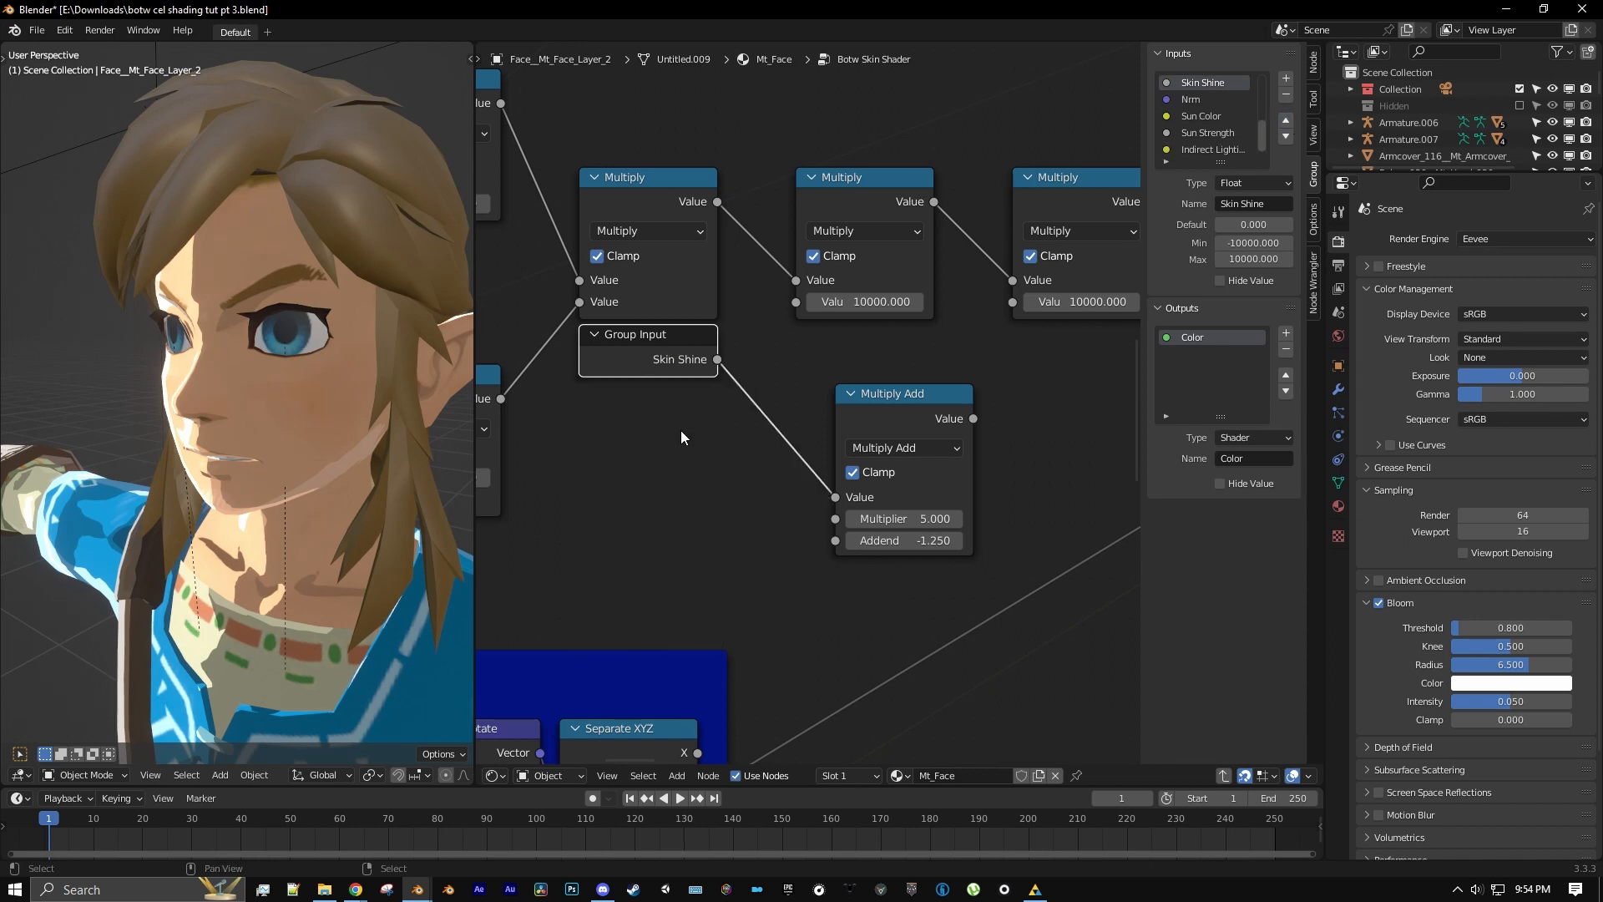
left_click_drag(678, 360, 687, 478)
scroll(918, 413, "down", 2)
middle_click_drag(996, 399, 876, 467)
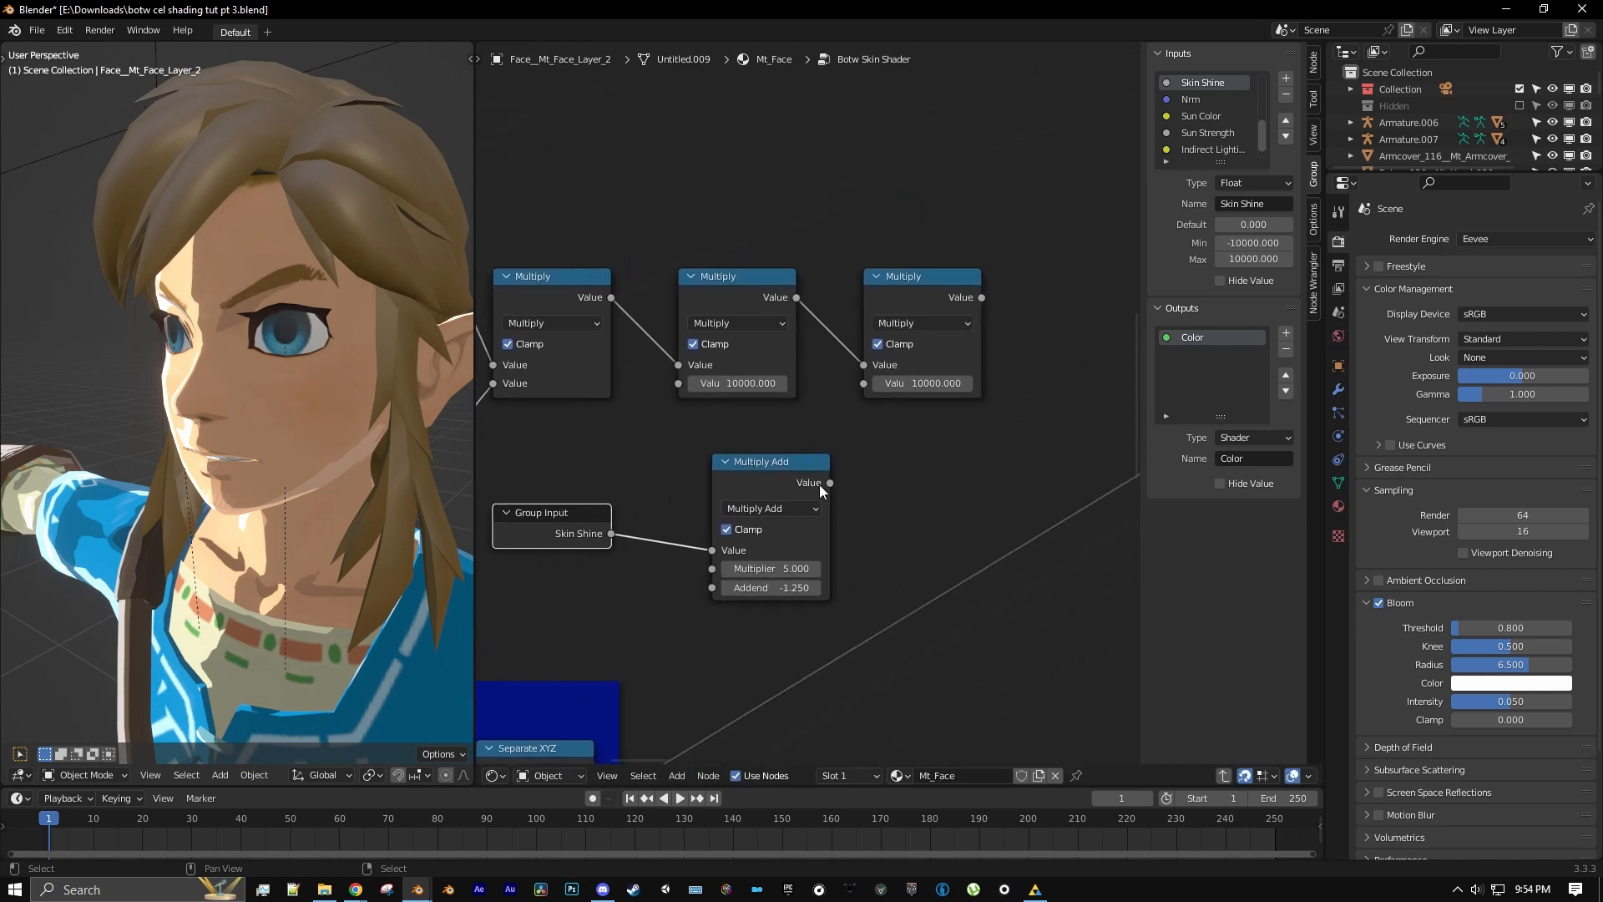
left_click_drag(789, 486, 864, 383)
middle_click_drag(918, 443, 884, 476)
key("n")
- Insert a MixRGB node on the link between the Skin Redness frame's Multiply node and the Shadow Detail frame's Multiply node
scroll(938, 469, "down", 5)
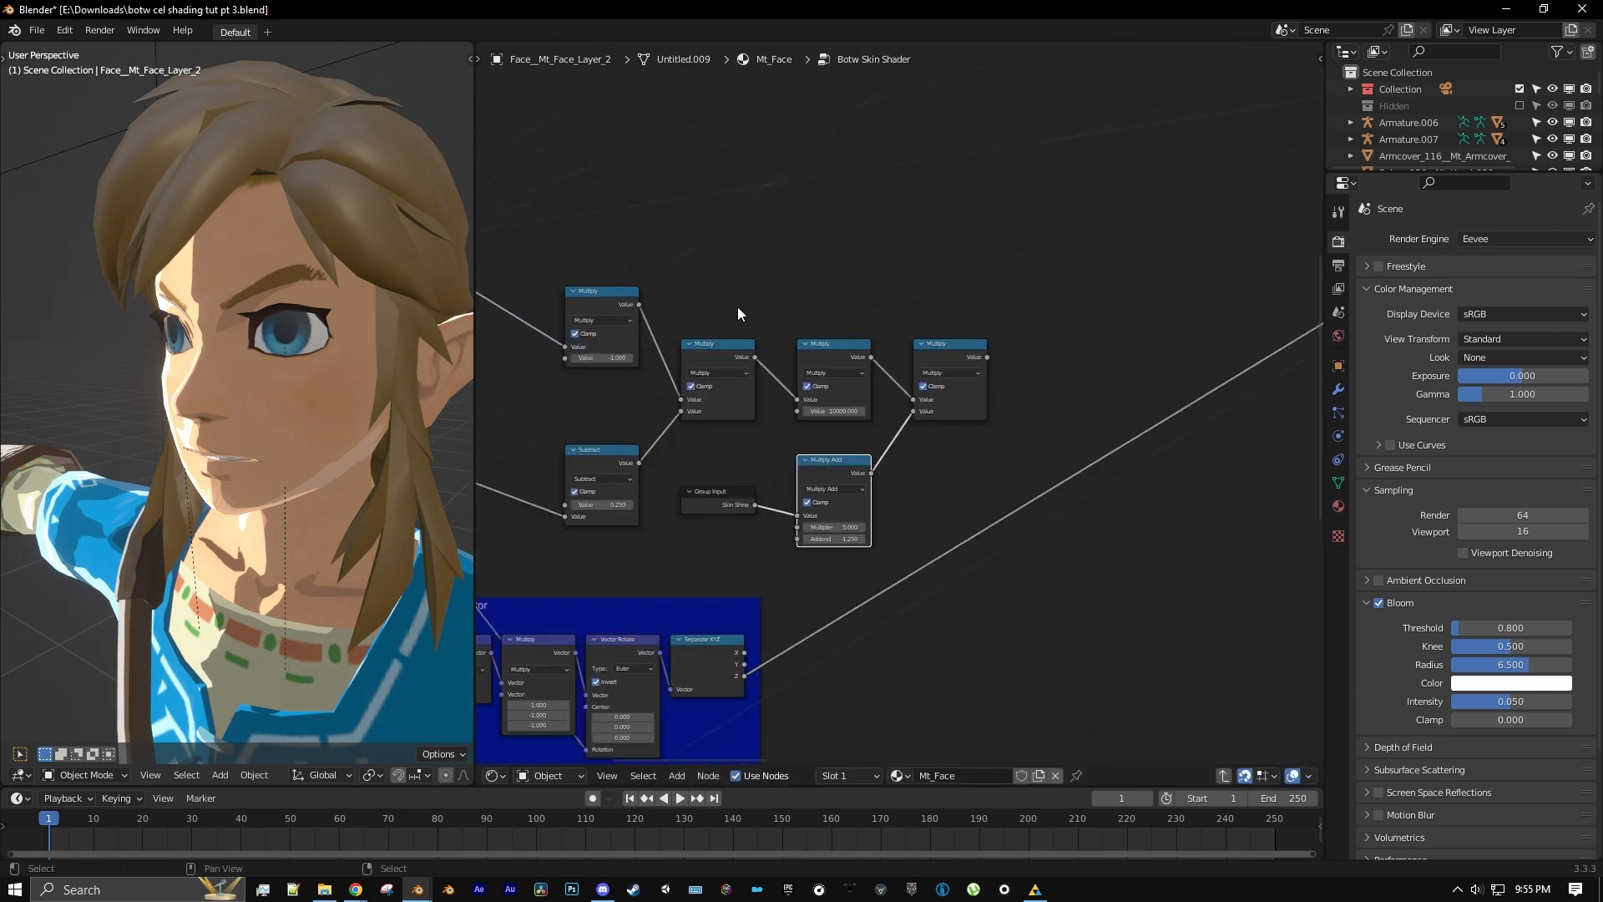
scroll(738, 308, "down", 4)
middle_click_drag(593, 179, 861, 444)
middle_click_drag(733, 322, 943, 509)
scroll(945, 510, "up", 2)
middle_click_drag(815, 506, 985, 428)
scroll(984, 429, "up", 2)
middle_click_drag(775, 438, 883, 418)
scroll(884, 417, "up", 3)
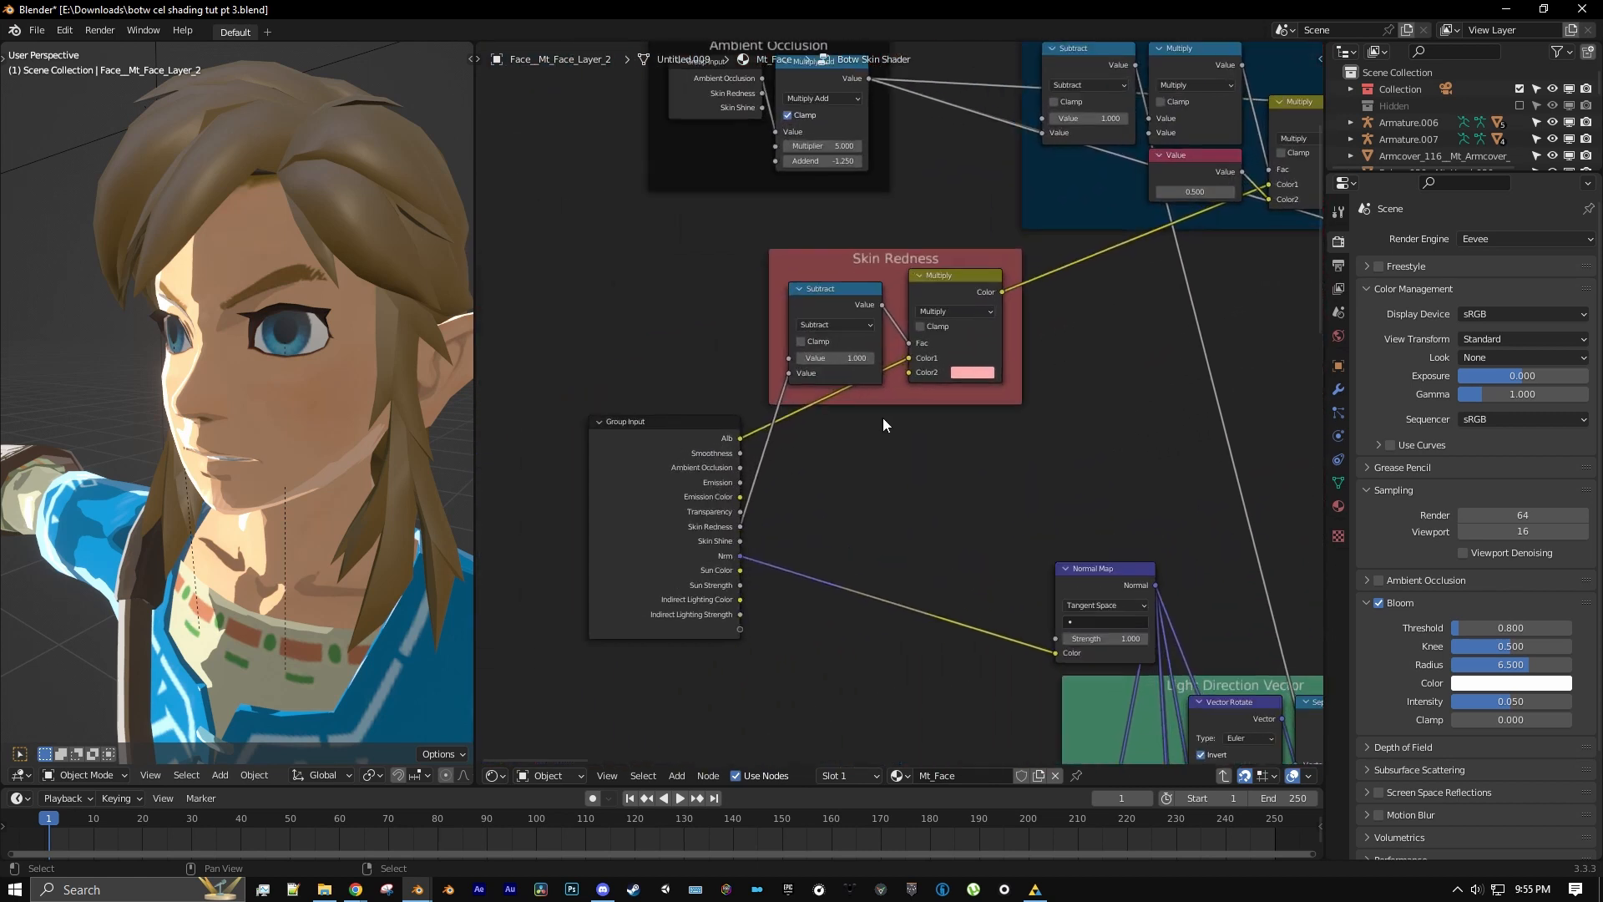
middle_click_drag(703, 492, 516, 622)
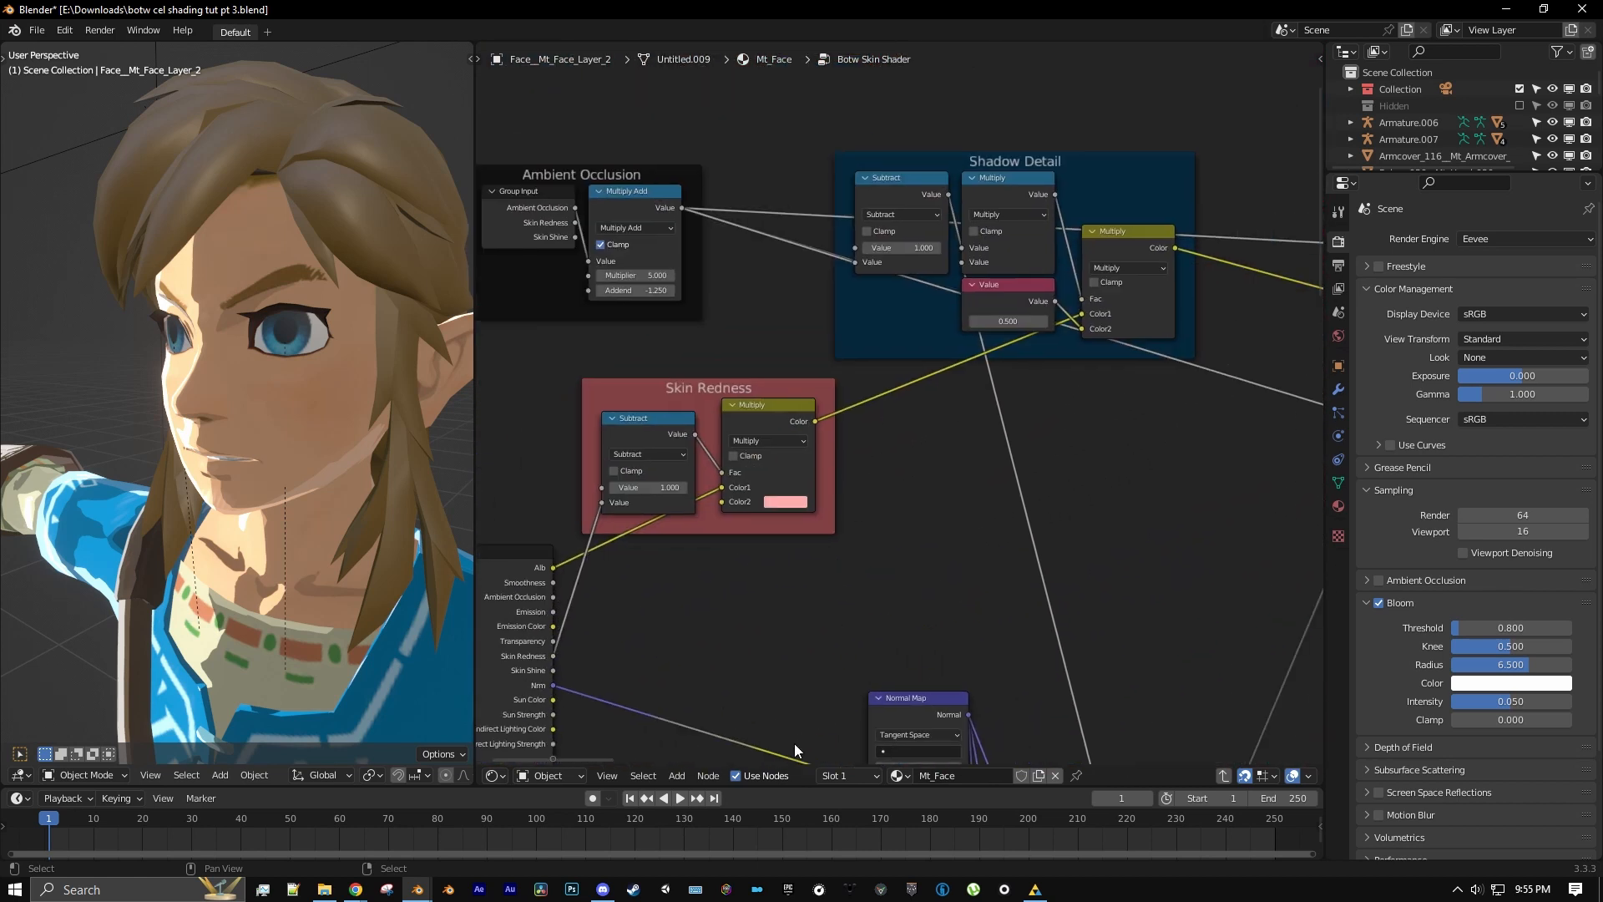
left_click(678, 776)
mouse_move(693, 665)
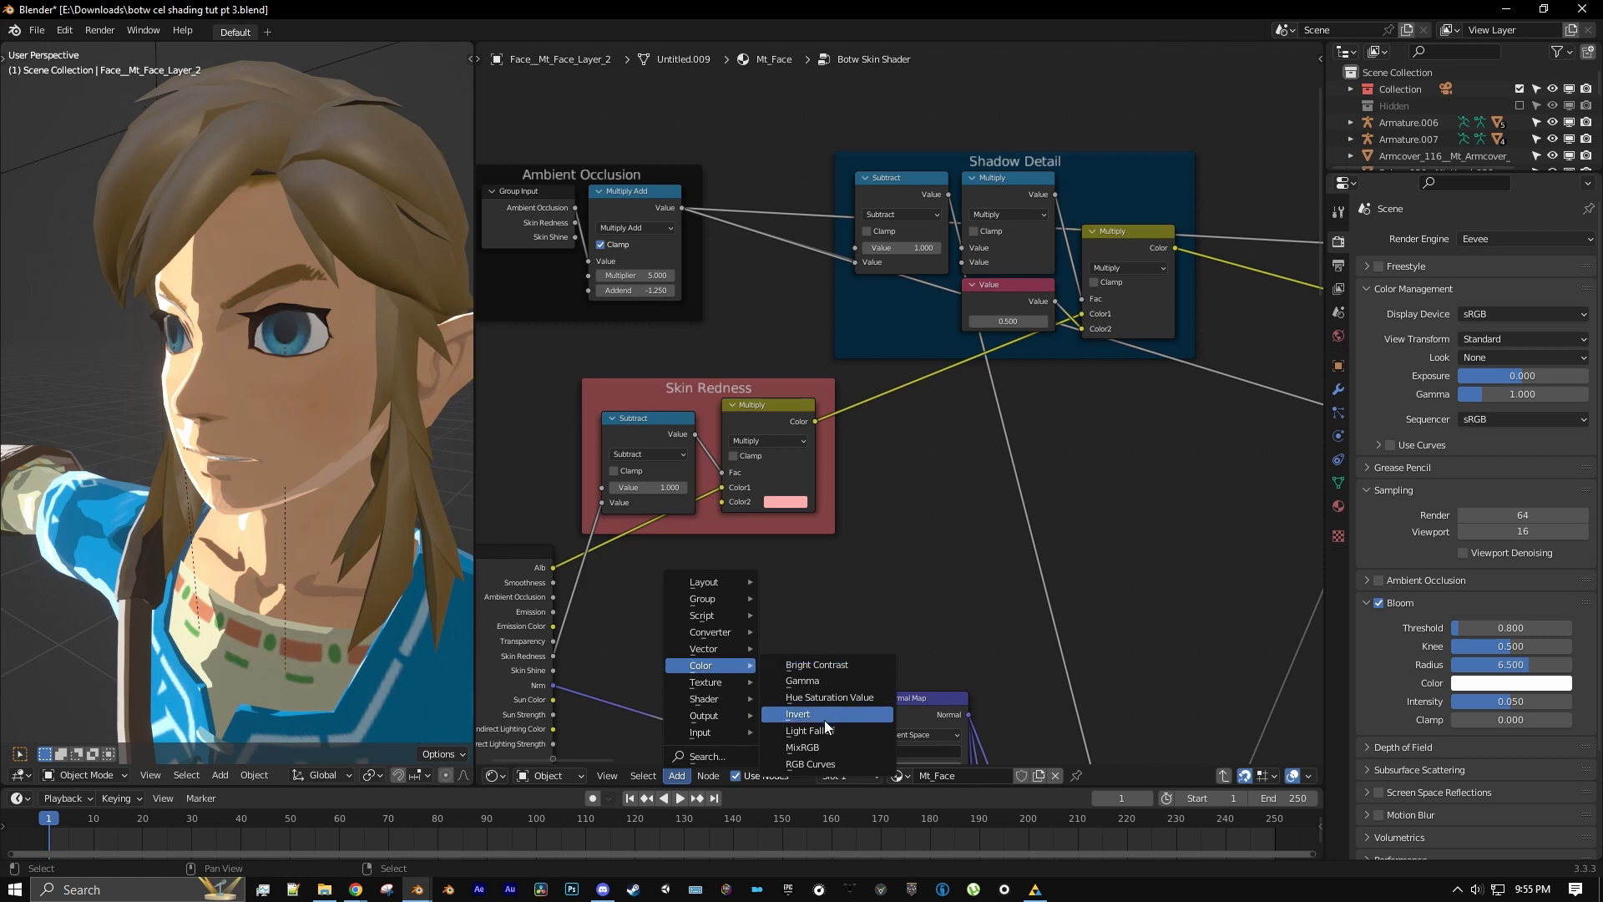
left_click(827, 748)
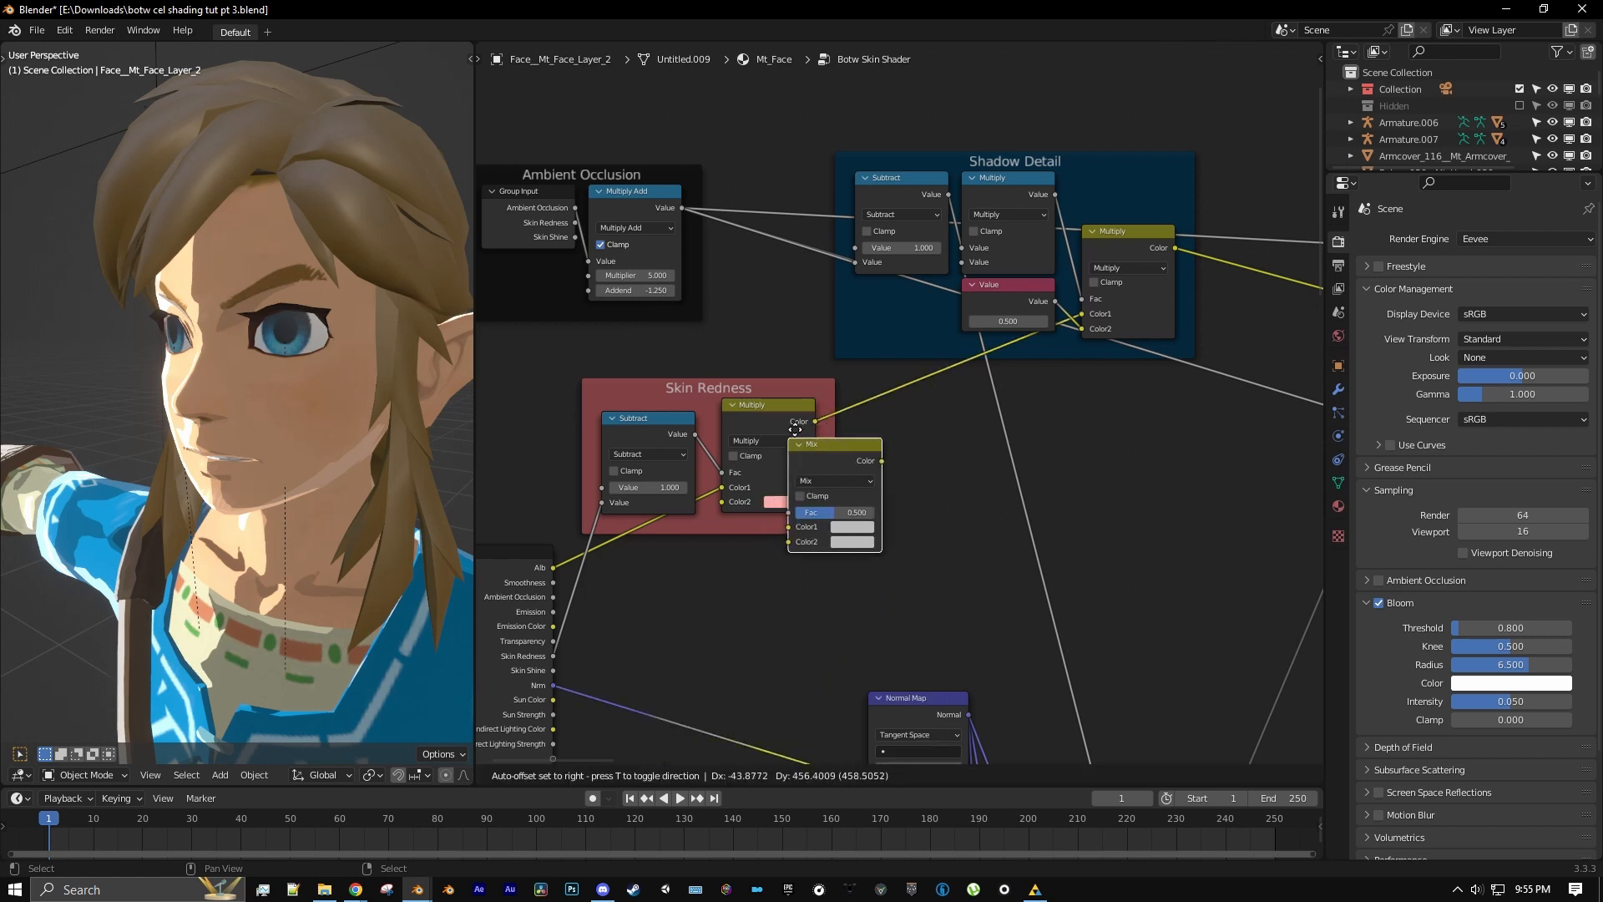
left_click(875, 396)
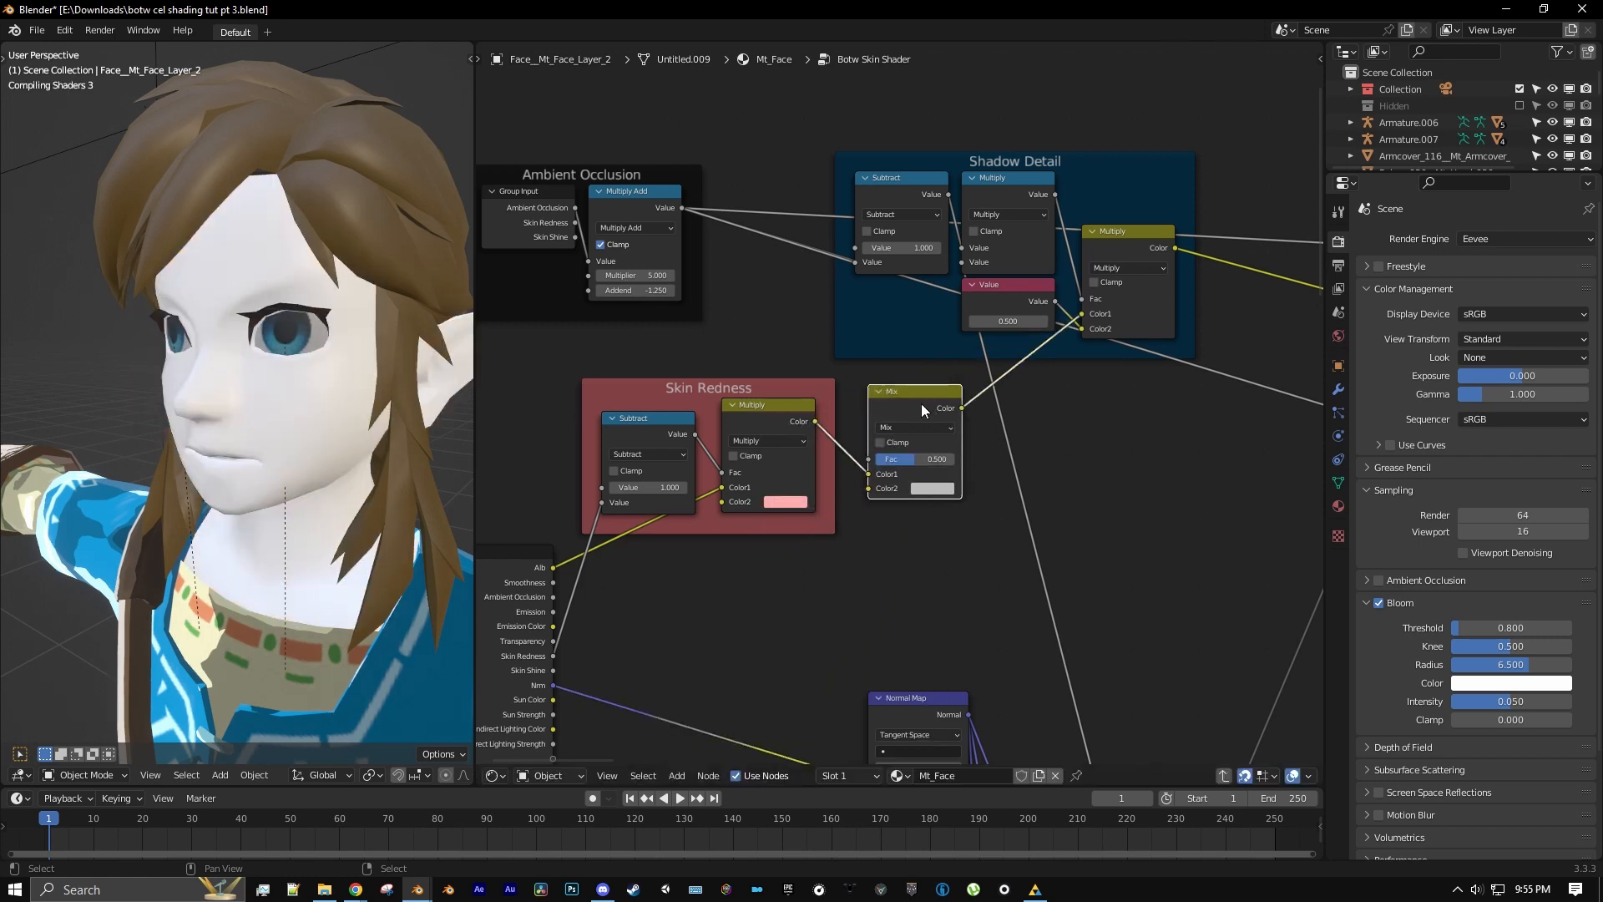
- Change the new Mix node's blending mode to Multiply and space it away from the Skin Redness frame
scroll(920, 404, "down", 1)
middle_click_drag(920, 404, 799, 298)
left_click(794, 320)
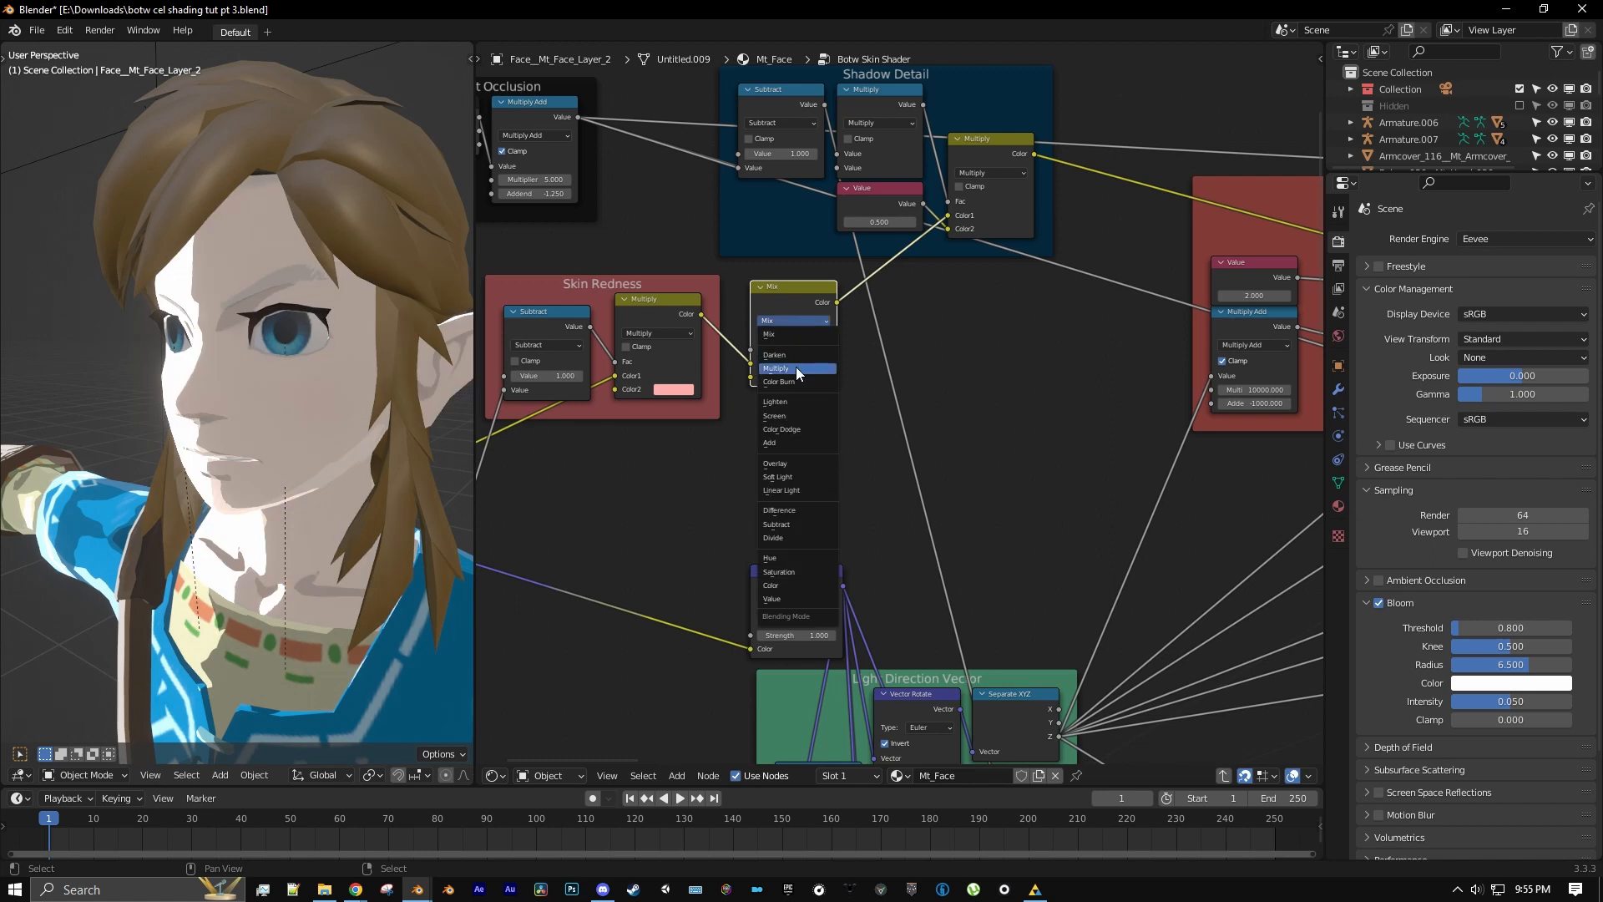
left_click(795, 367)
scroll(790, 334, "up", 1)
left_click_drag(785, 300, 858, 303)
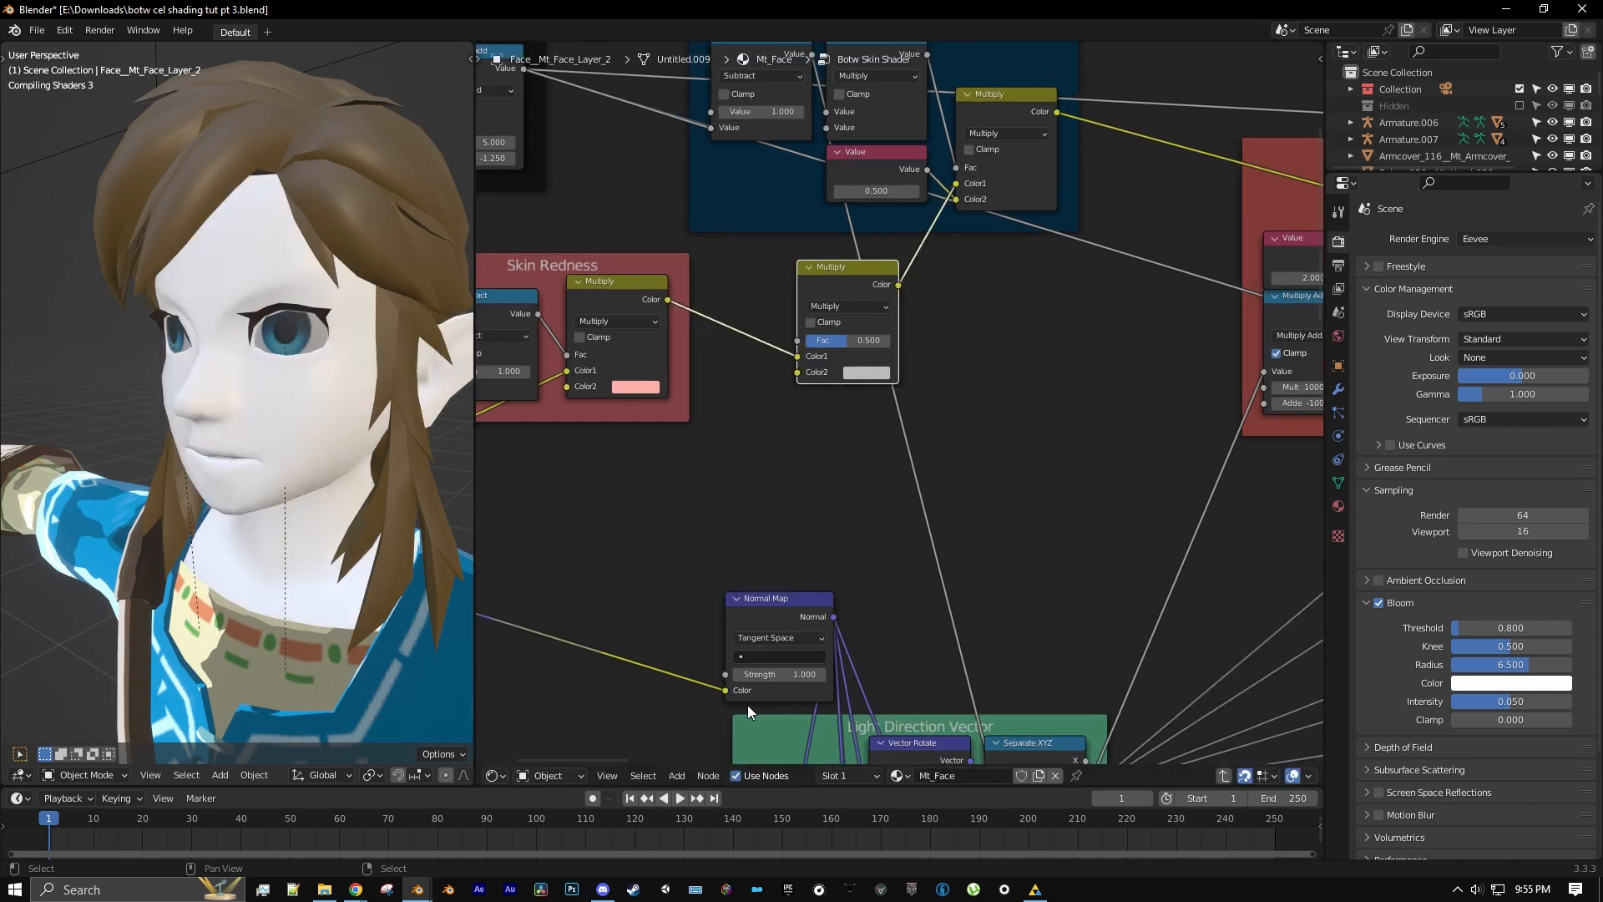
- Add a Value node set to 1.2 below the Skin Redness frame and connect it to the new Multiply node's Color2
key("shift+a")
mouse_move(752, 725)
left_click(793, 704)
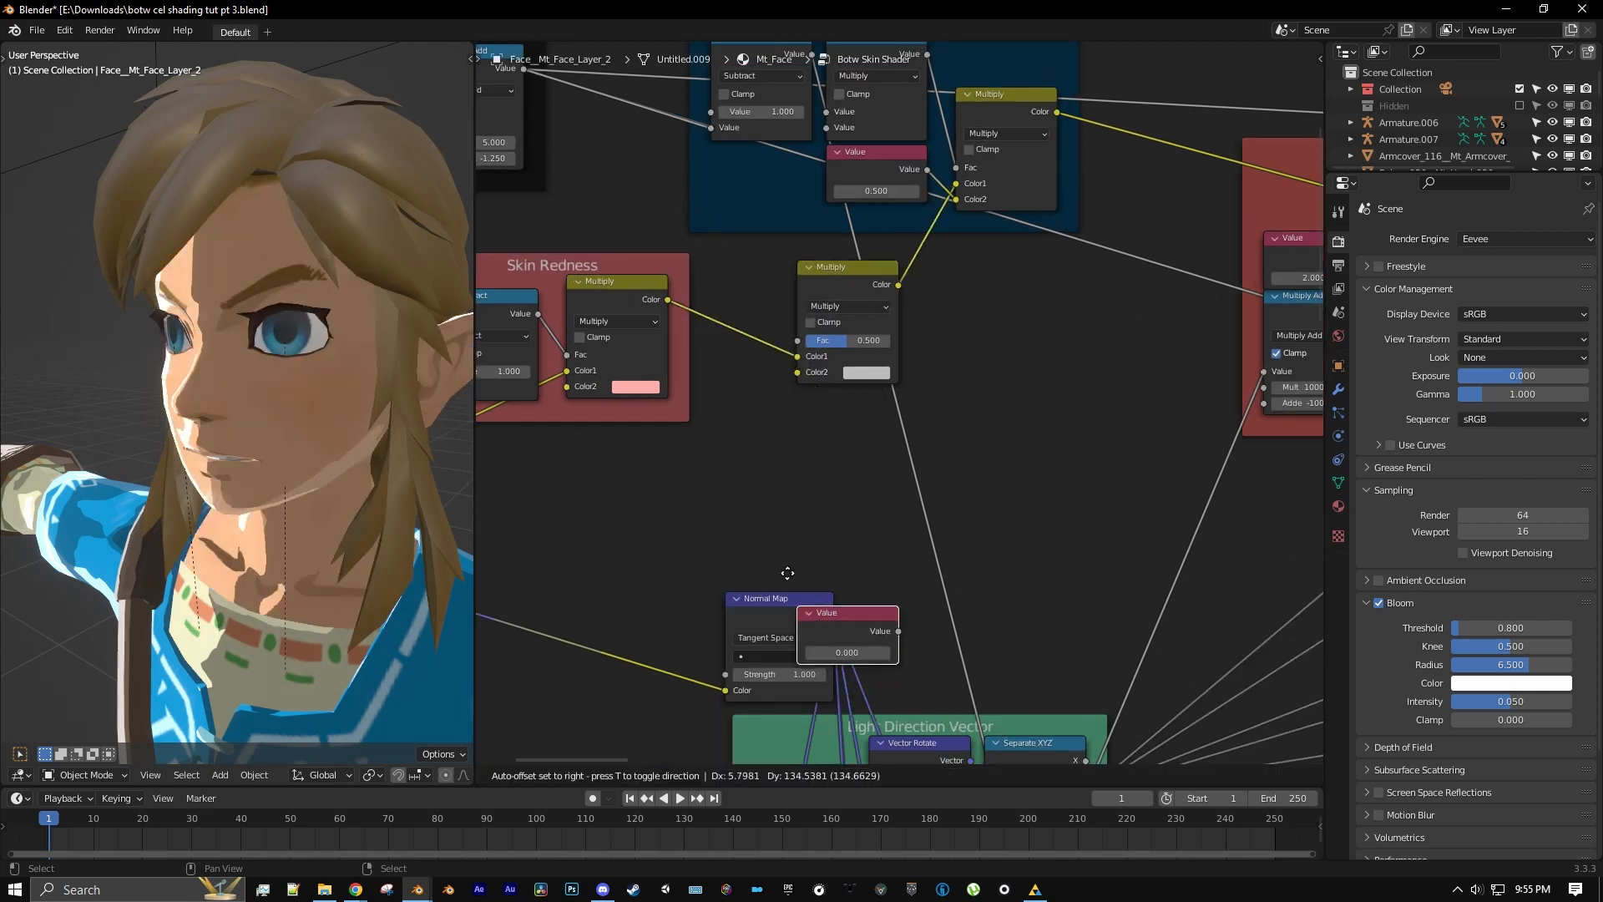
left_click(615, 399)
left_click(683, 477)
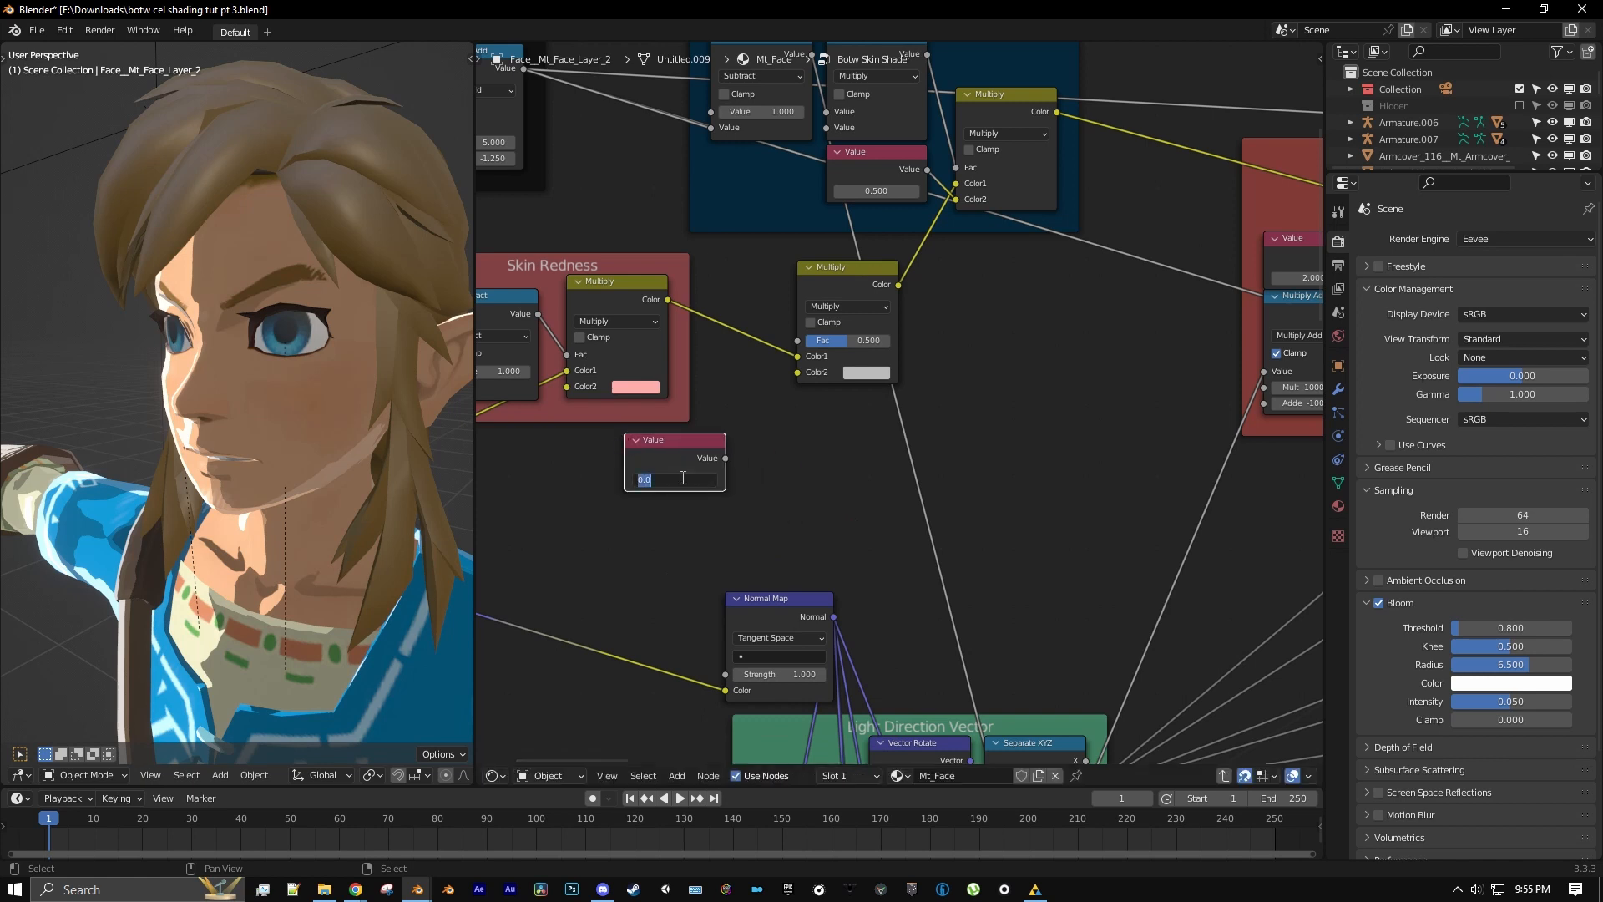
type("1.2")
key("Return")
left_click_drag(725, 456, 796, 371)
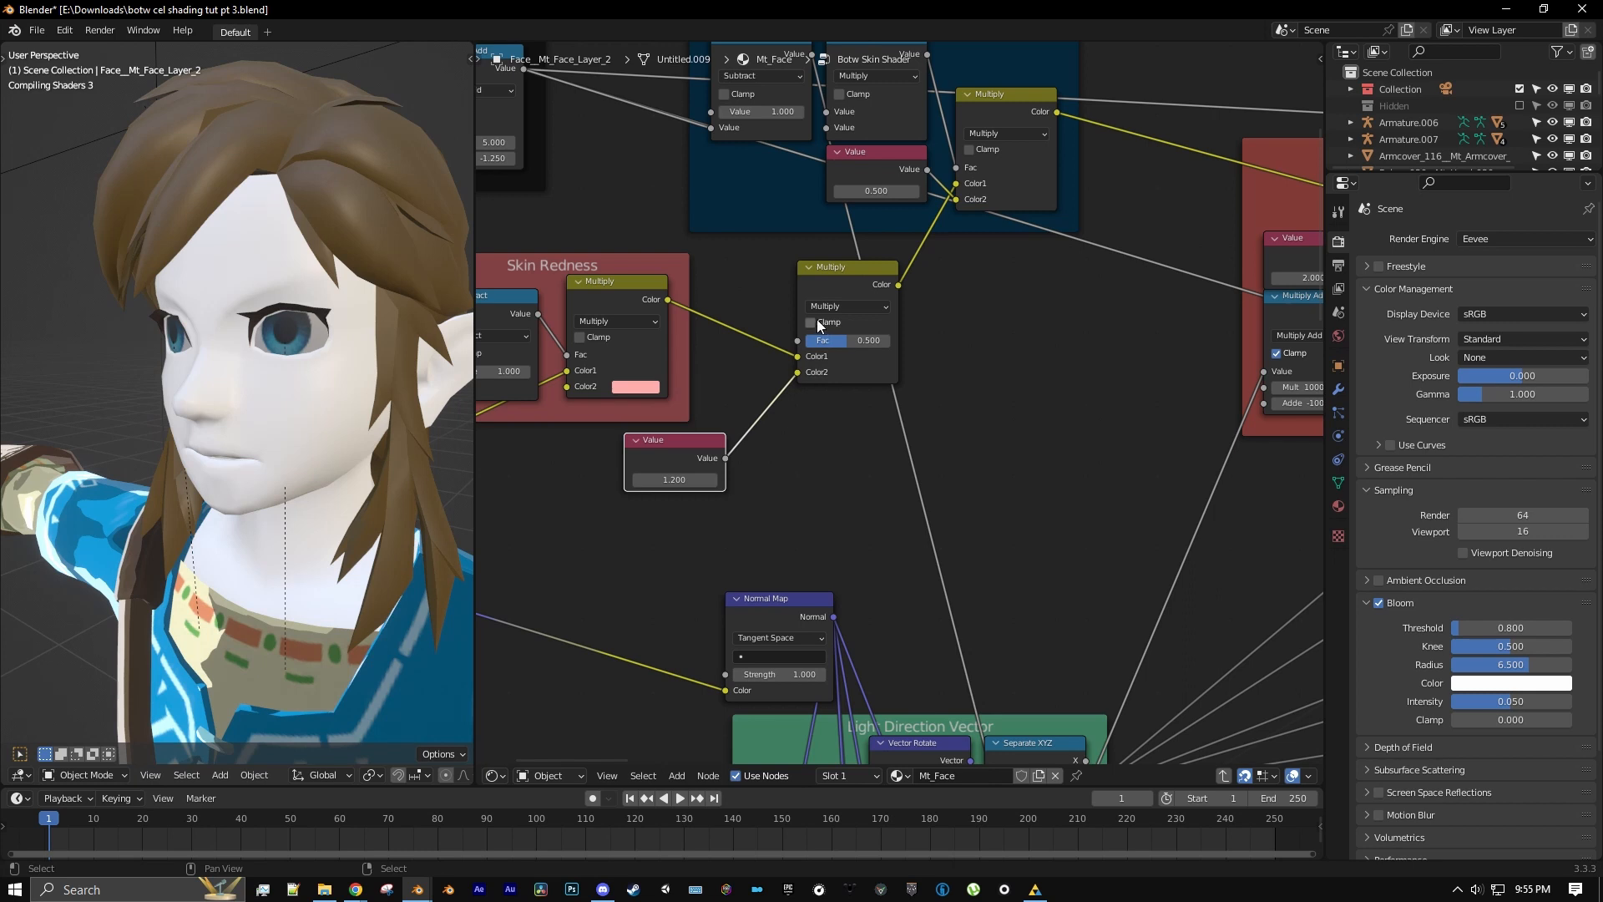
- Connect the output of the skin shine chain's last Multiply node to the Fac input of the new color Multiply node
scroll(918, 411, "down", 3)
middle_click_drag(1106, 546, 894, 339)
middle_click_drag(1144, 582, 755, 392)
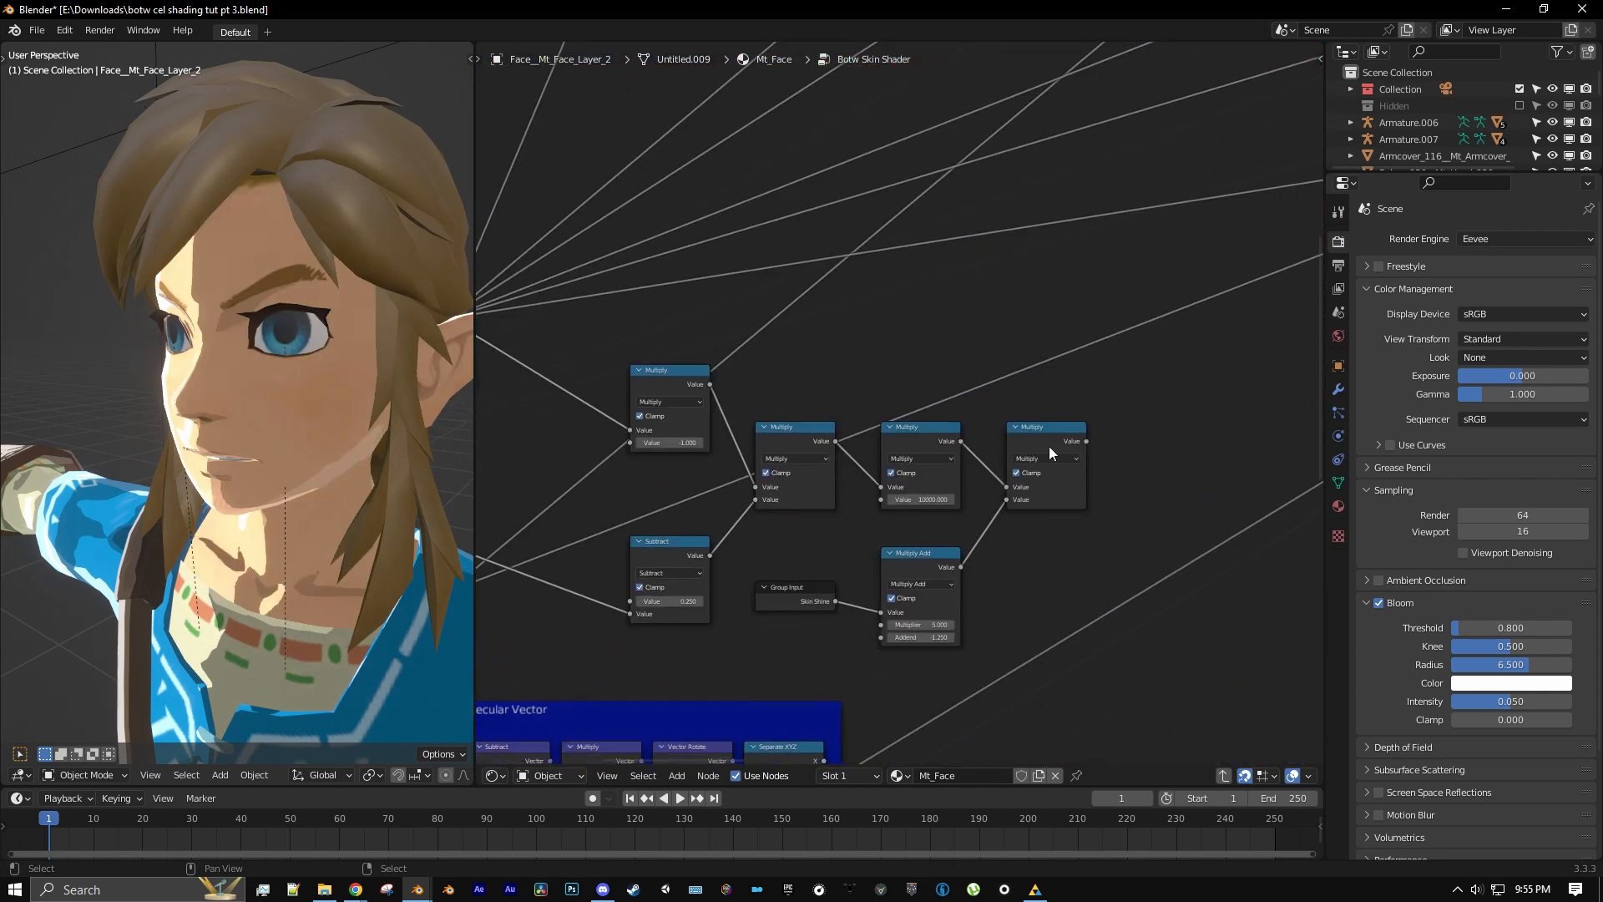
left_click_drag(1083, 442, 752, 302)
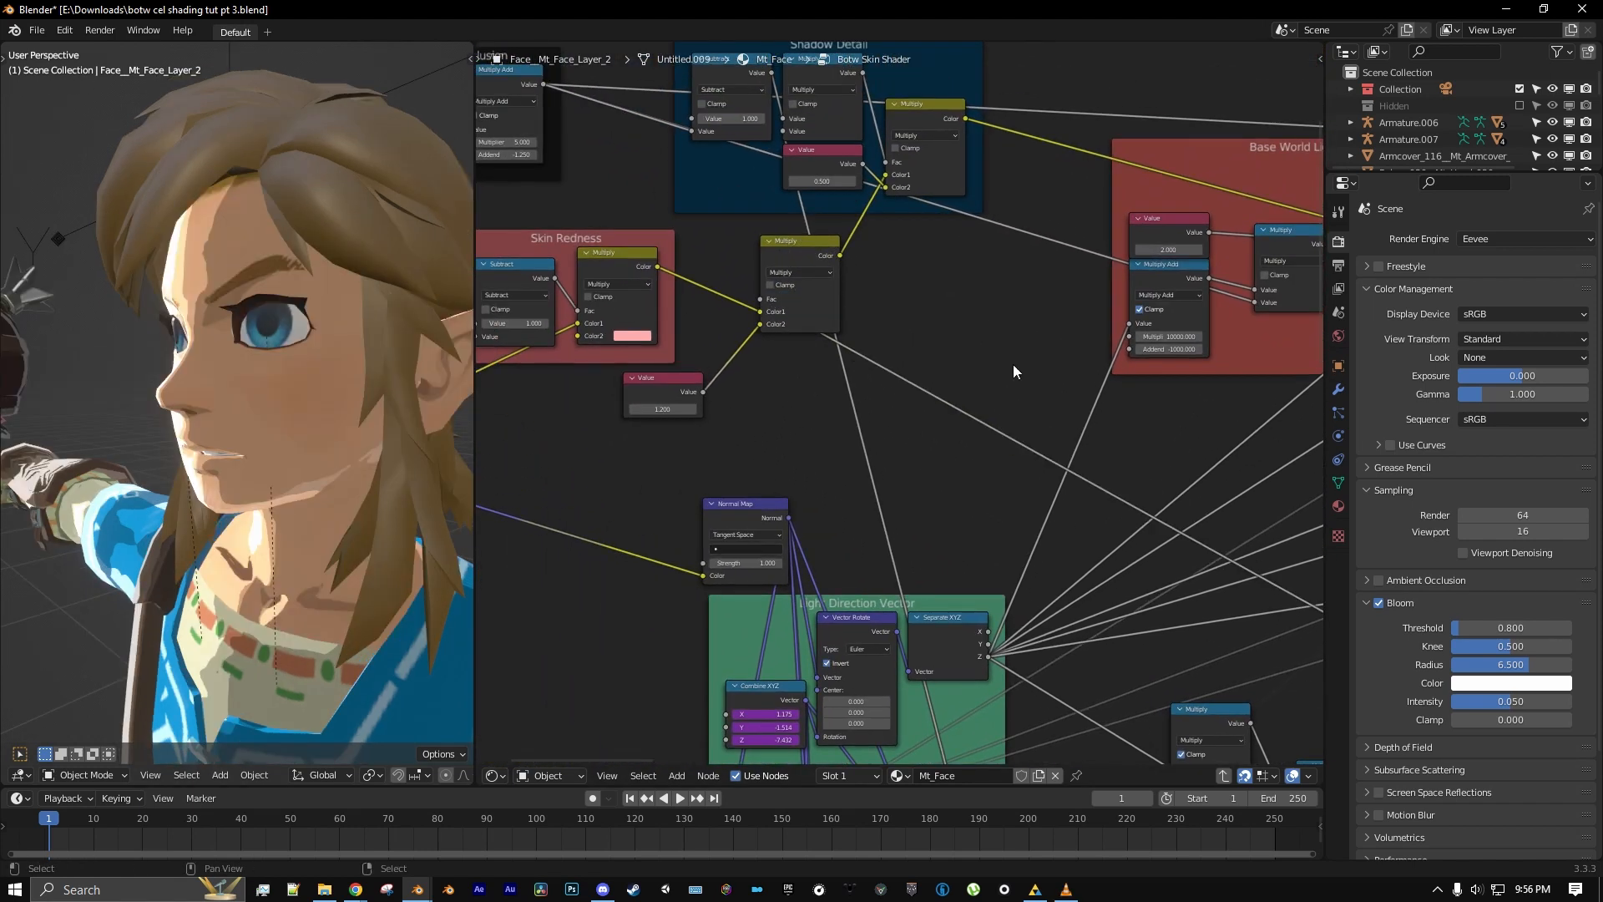
- Leave the node group and preview the X and Y outputs of the Separate XYZ node on the face
key("Tab")
scroll(954, 490, "up", 6)
middle_click_drag(881, 456, 941, 449)
left_click(890, 366, "ctrl+shift")
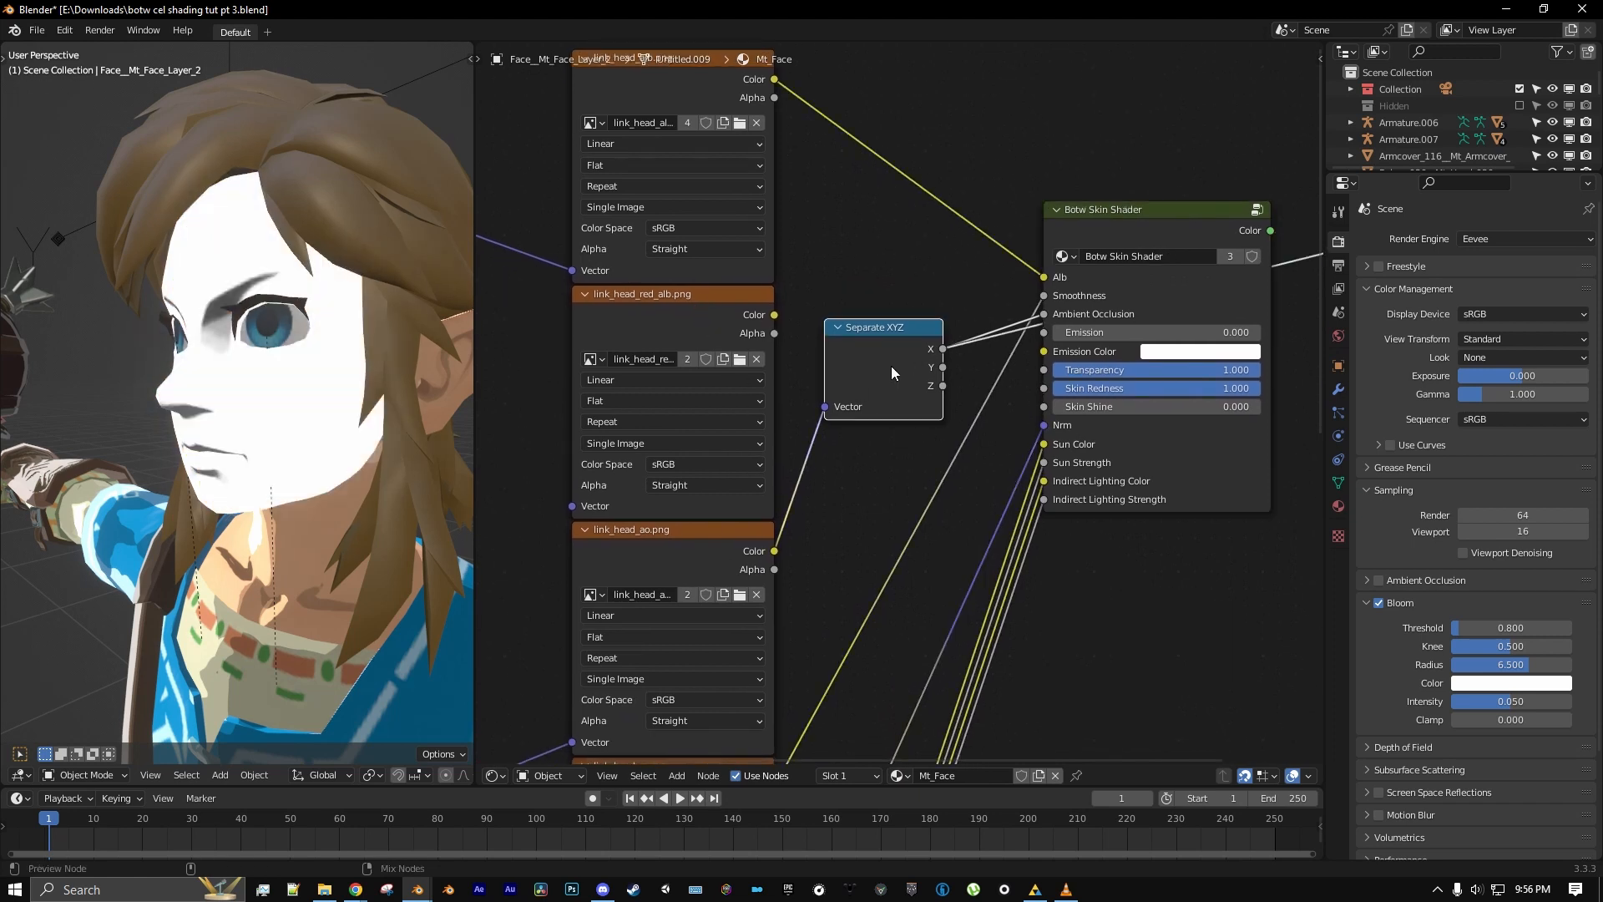
left_click(891, 364, "ctrl+shift")
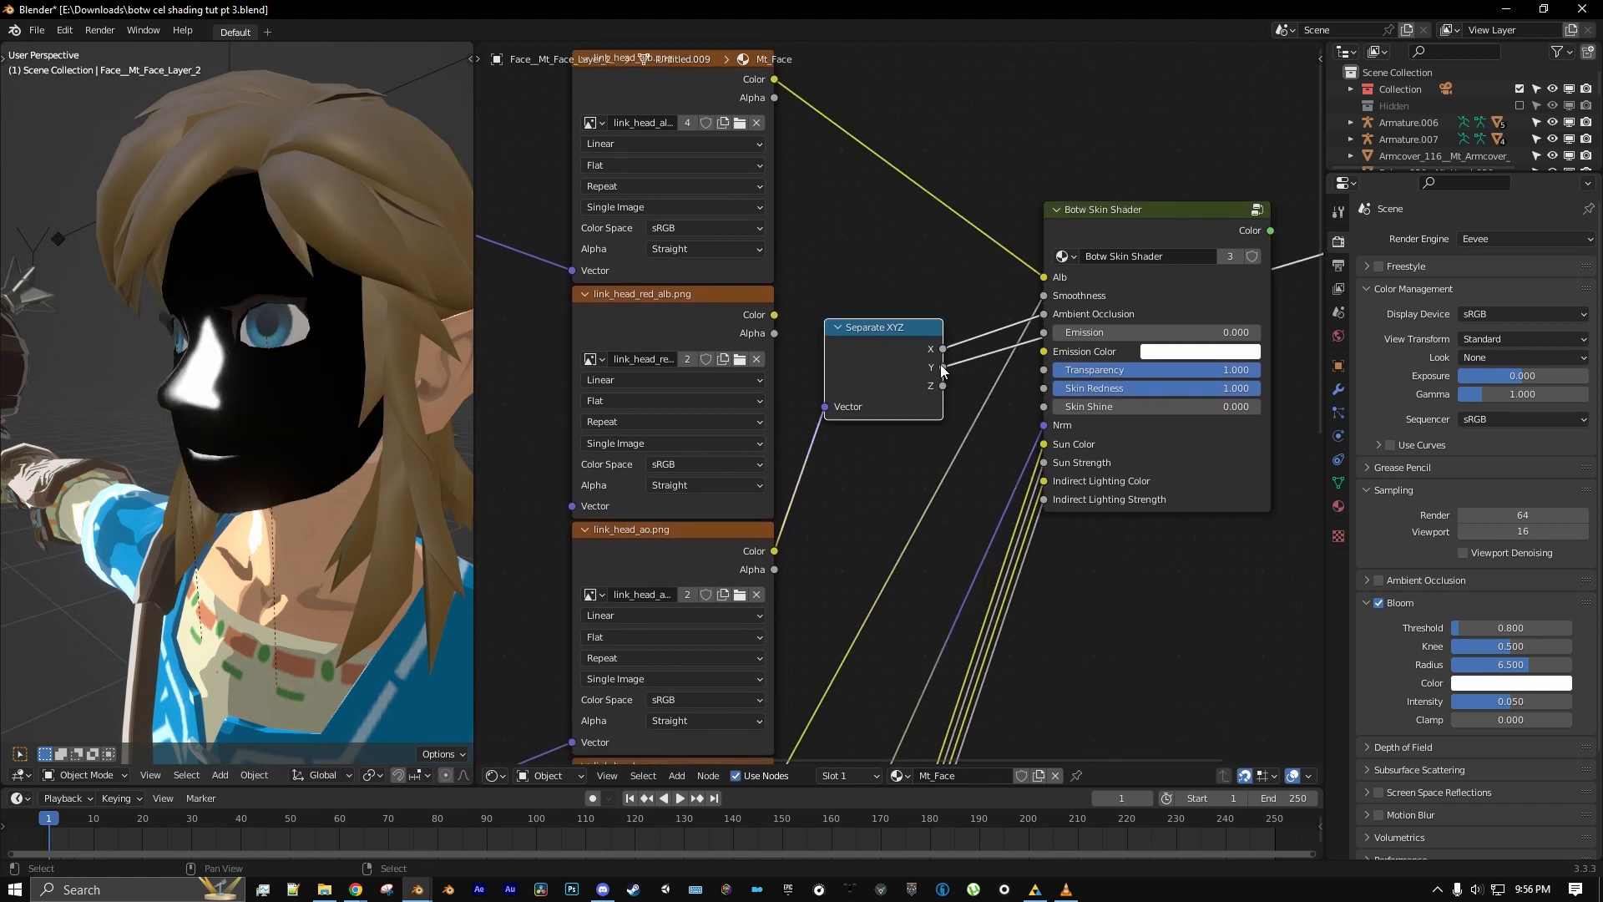
- Connect the Separate XYZ node's Y output to Skin Shine and route the Botw Skin Shader back to the material output
left_click_drag(942, 368, 1039, 409)
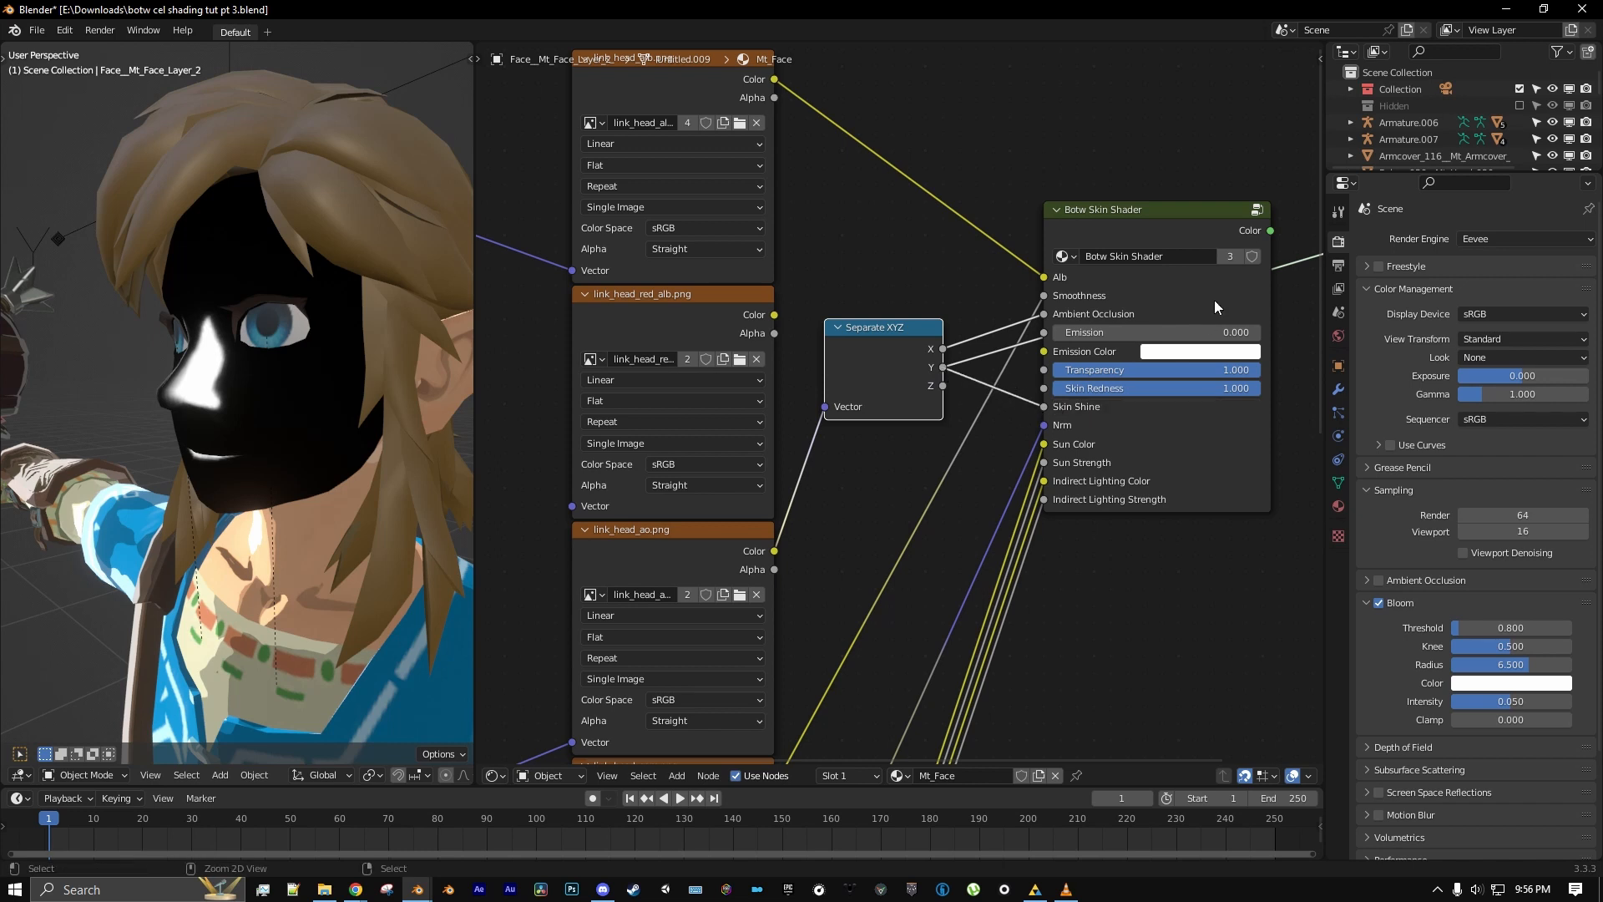
left_click(1214, 222, "ctrl+shift")
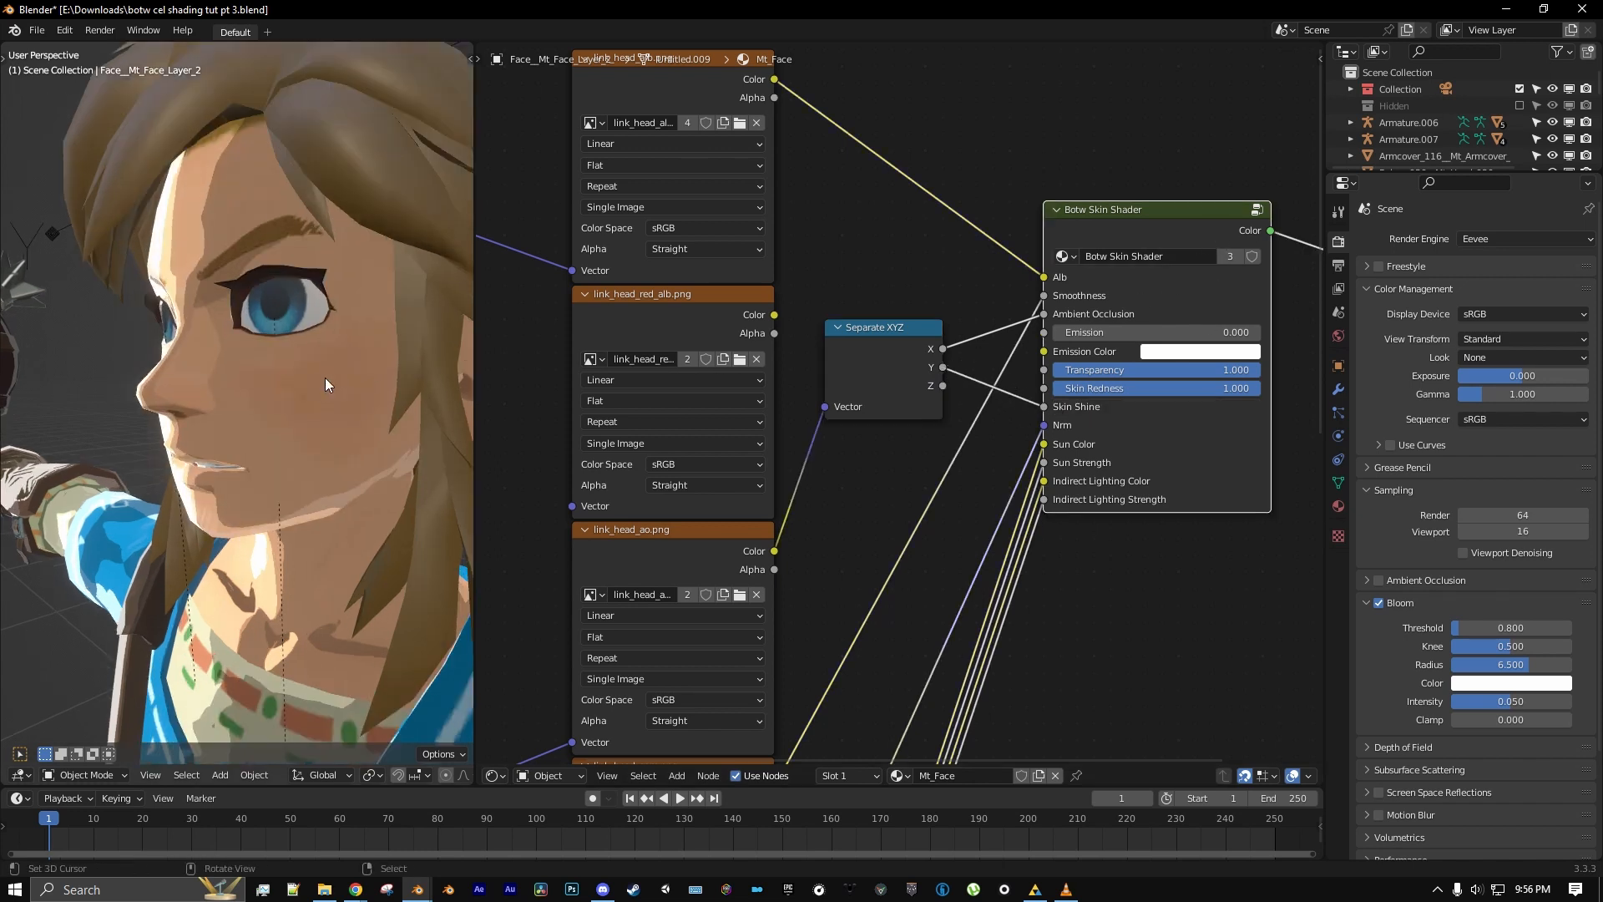
middle_click_drag(324, 378, 187, 359)
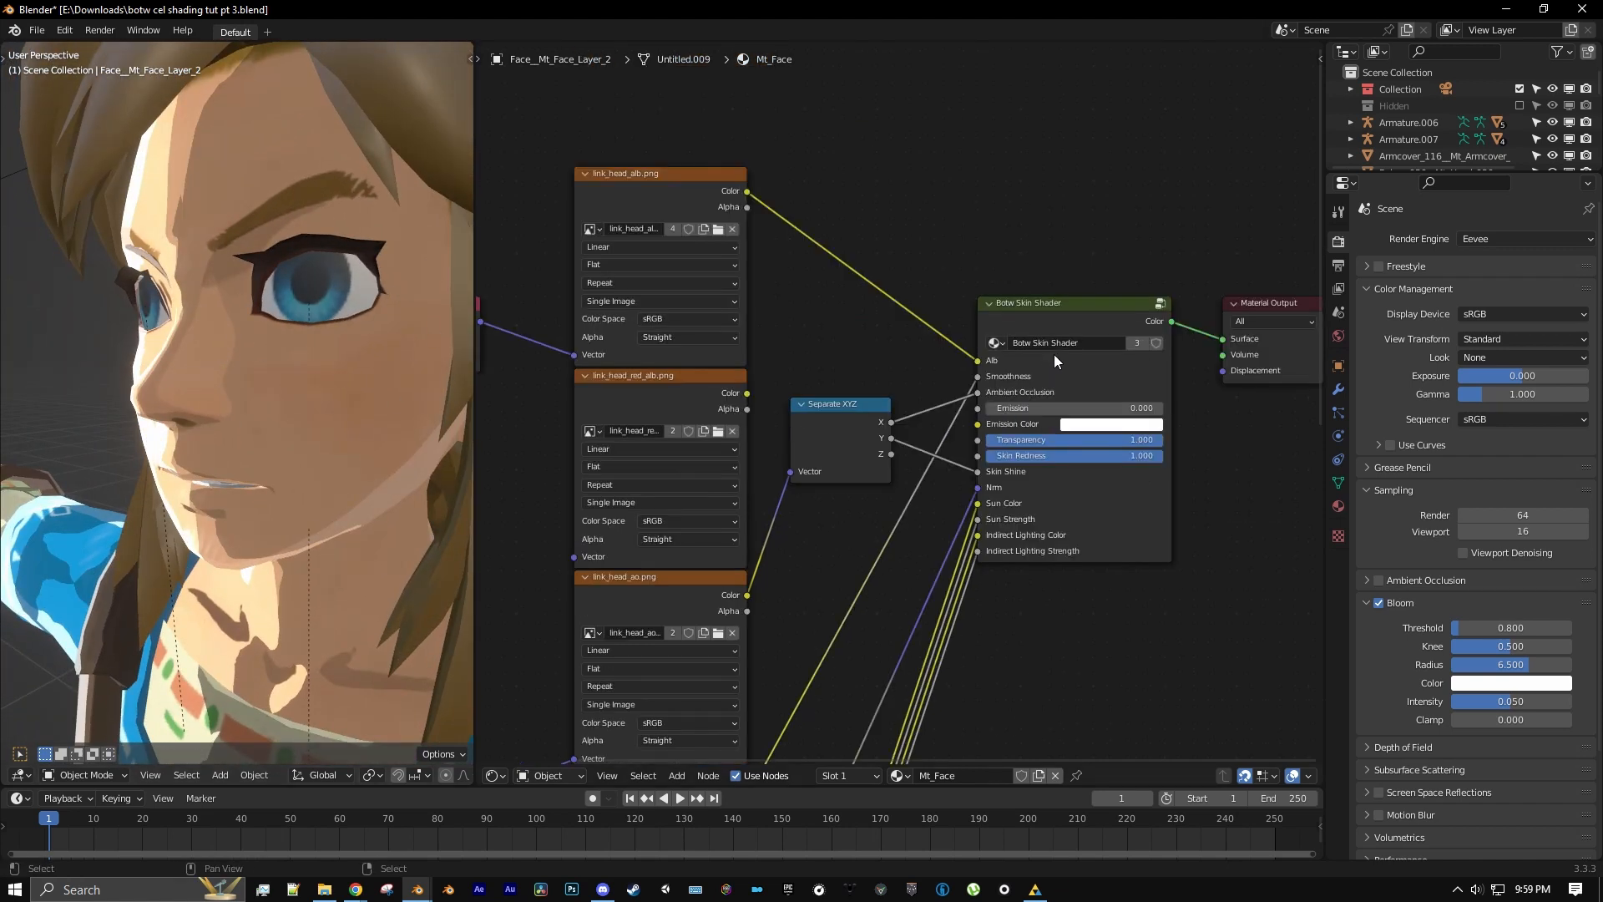
- Inside the Botw Skin Shader group, add a frame and place all the skin shine math nodes and their Group Input in it
key("Tab")
scroll(888, 384, "down", 1)
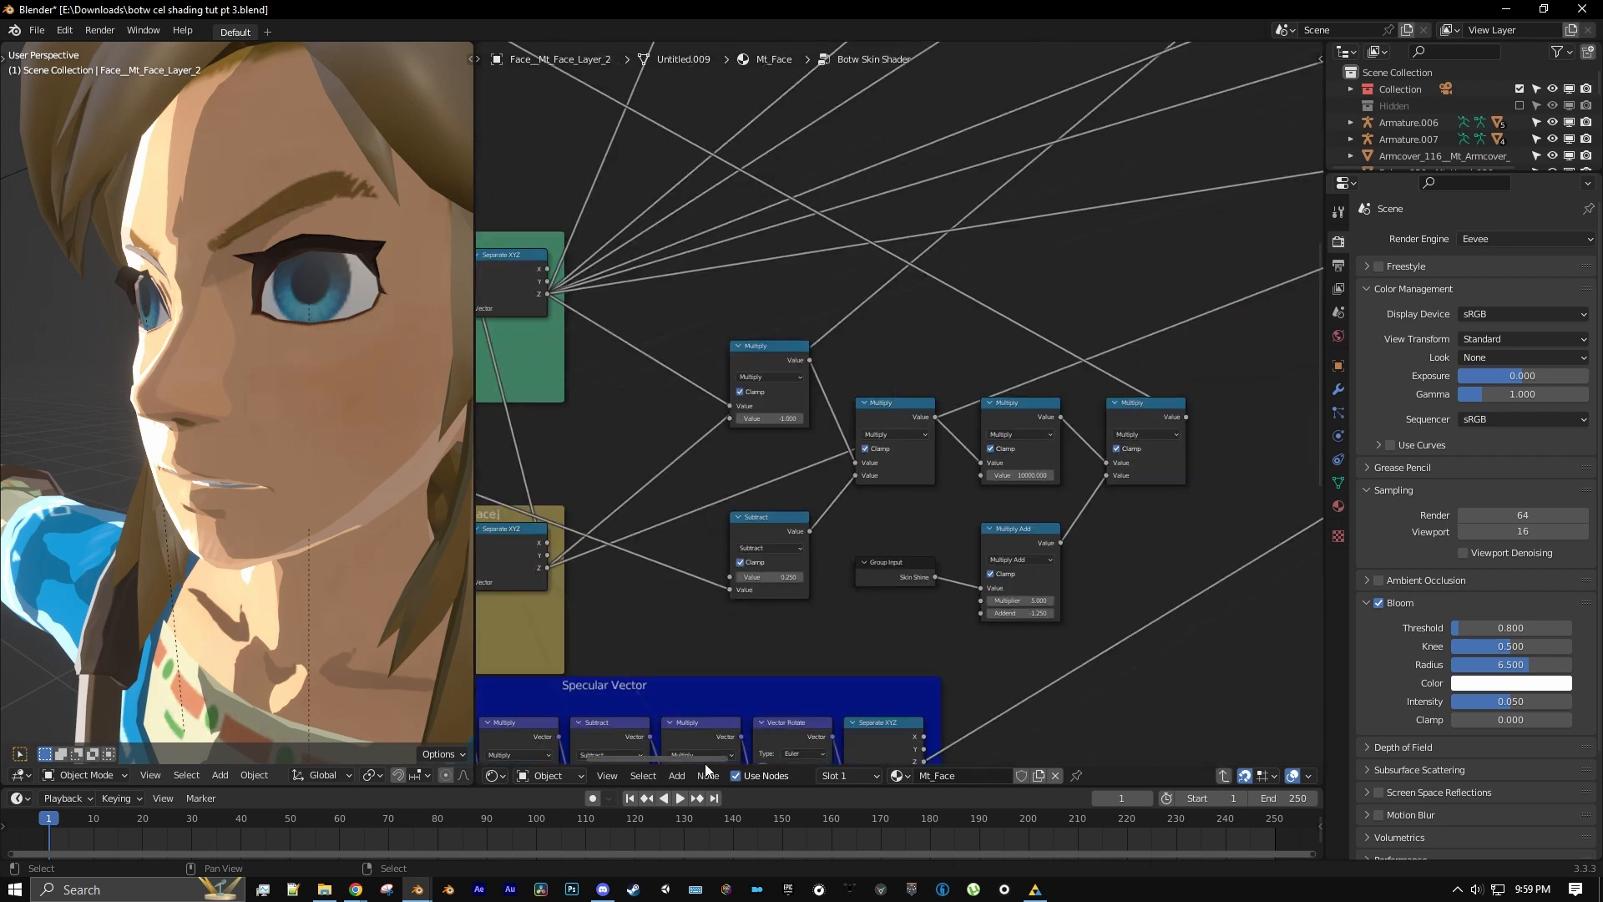
left_click(674, 771)
mouse_move(710, 585)
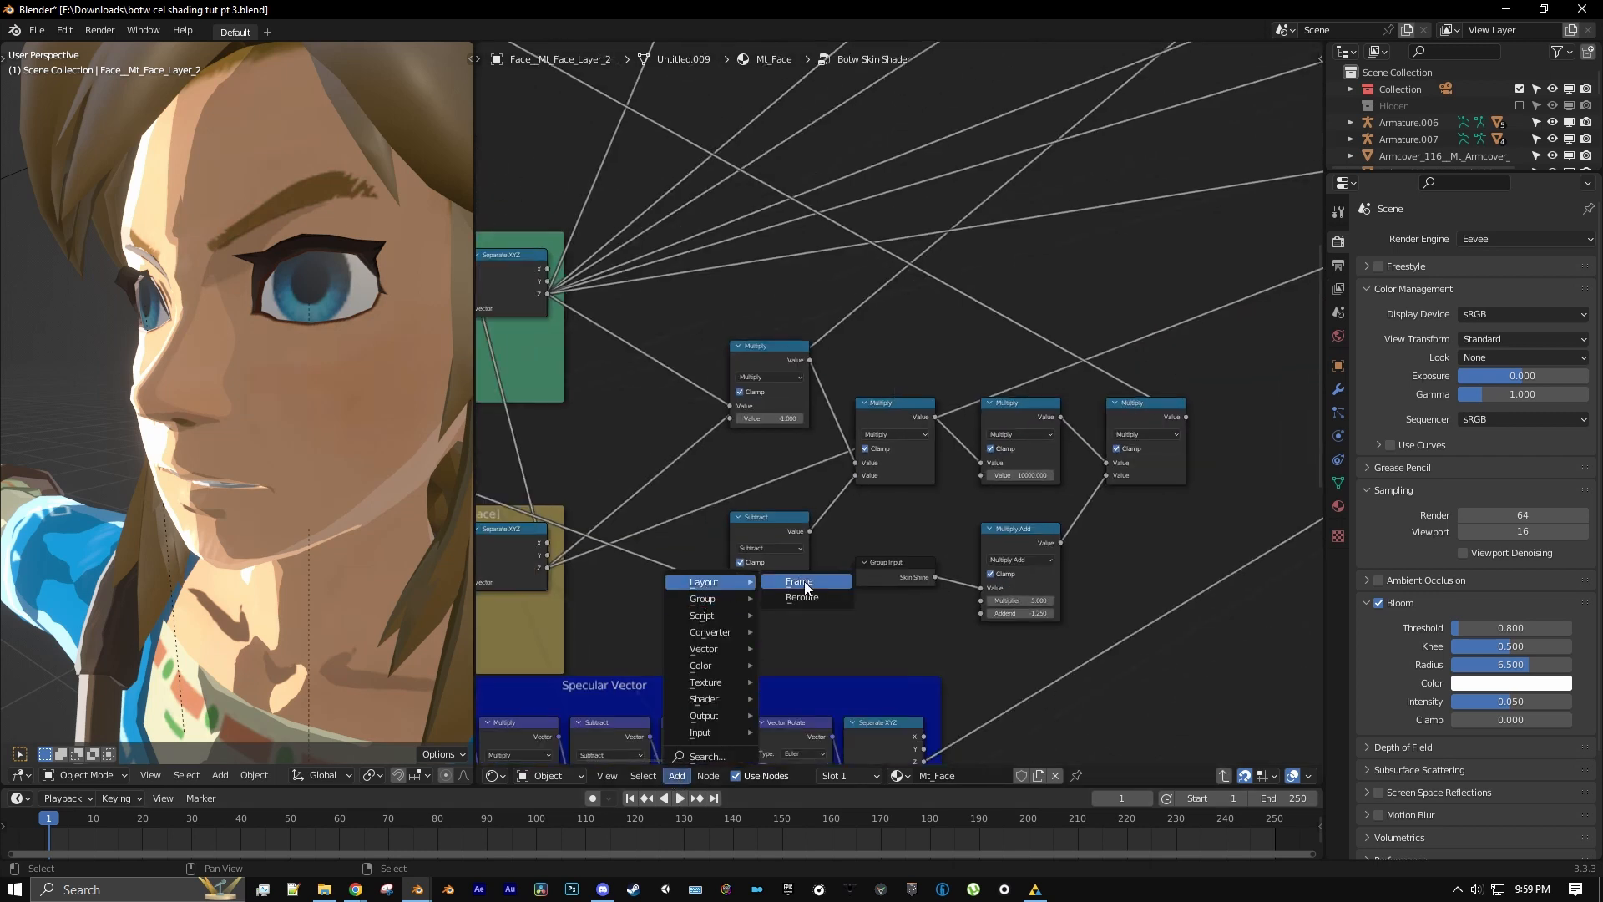
left_click(805, 584)
left_click(826, 228)
left_click_drag(716, 325, 793, 341, "shift")
left_click_drag(661, 332, 1221, 619)
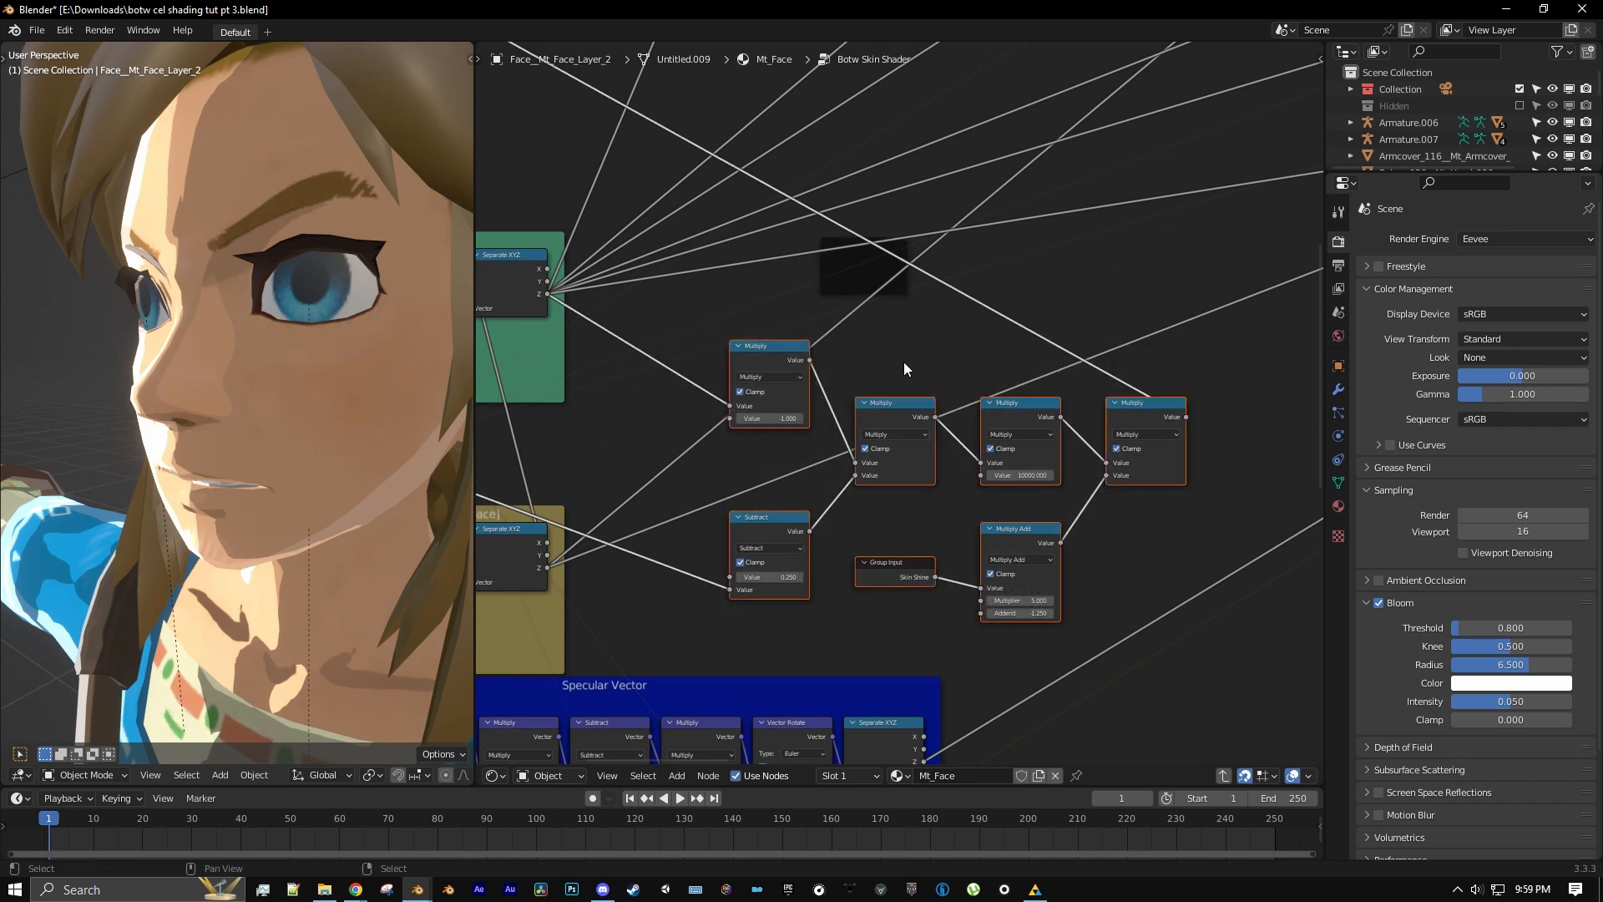
key("g")
left_click(854, 273)
- Label the new frame around the skin shine nodes Skin Shine
left_click(910, 324)
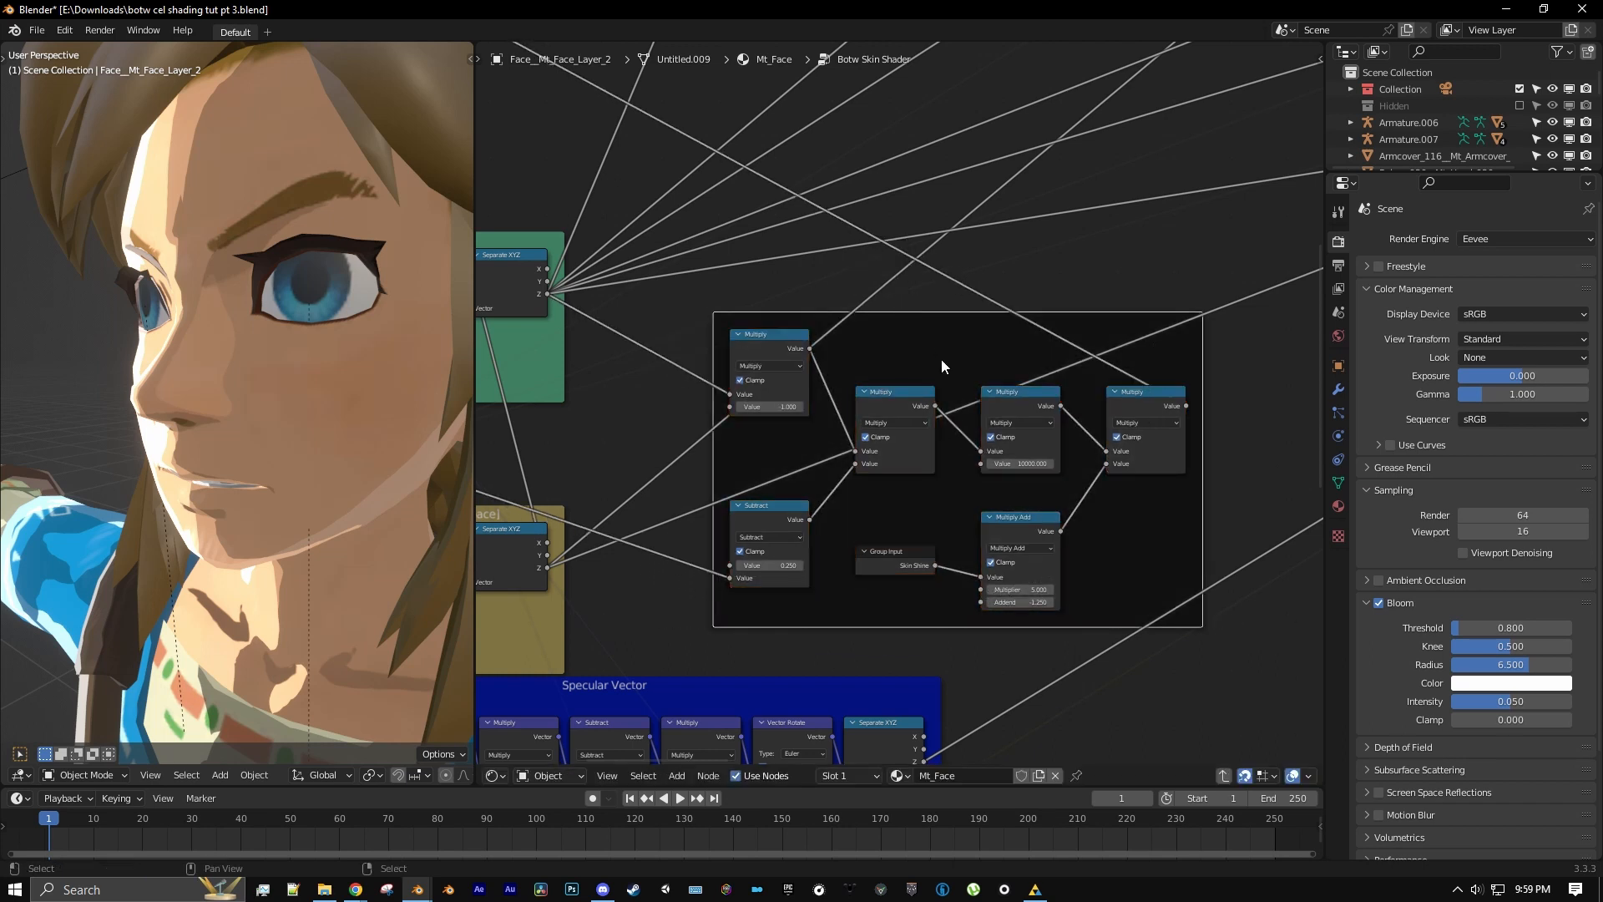
key("n")
left_click(1313, 63)
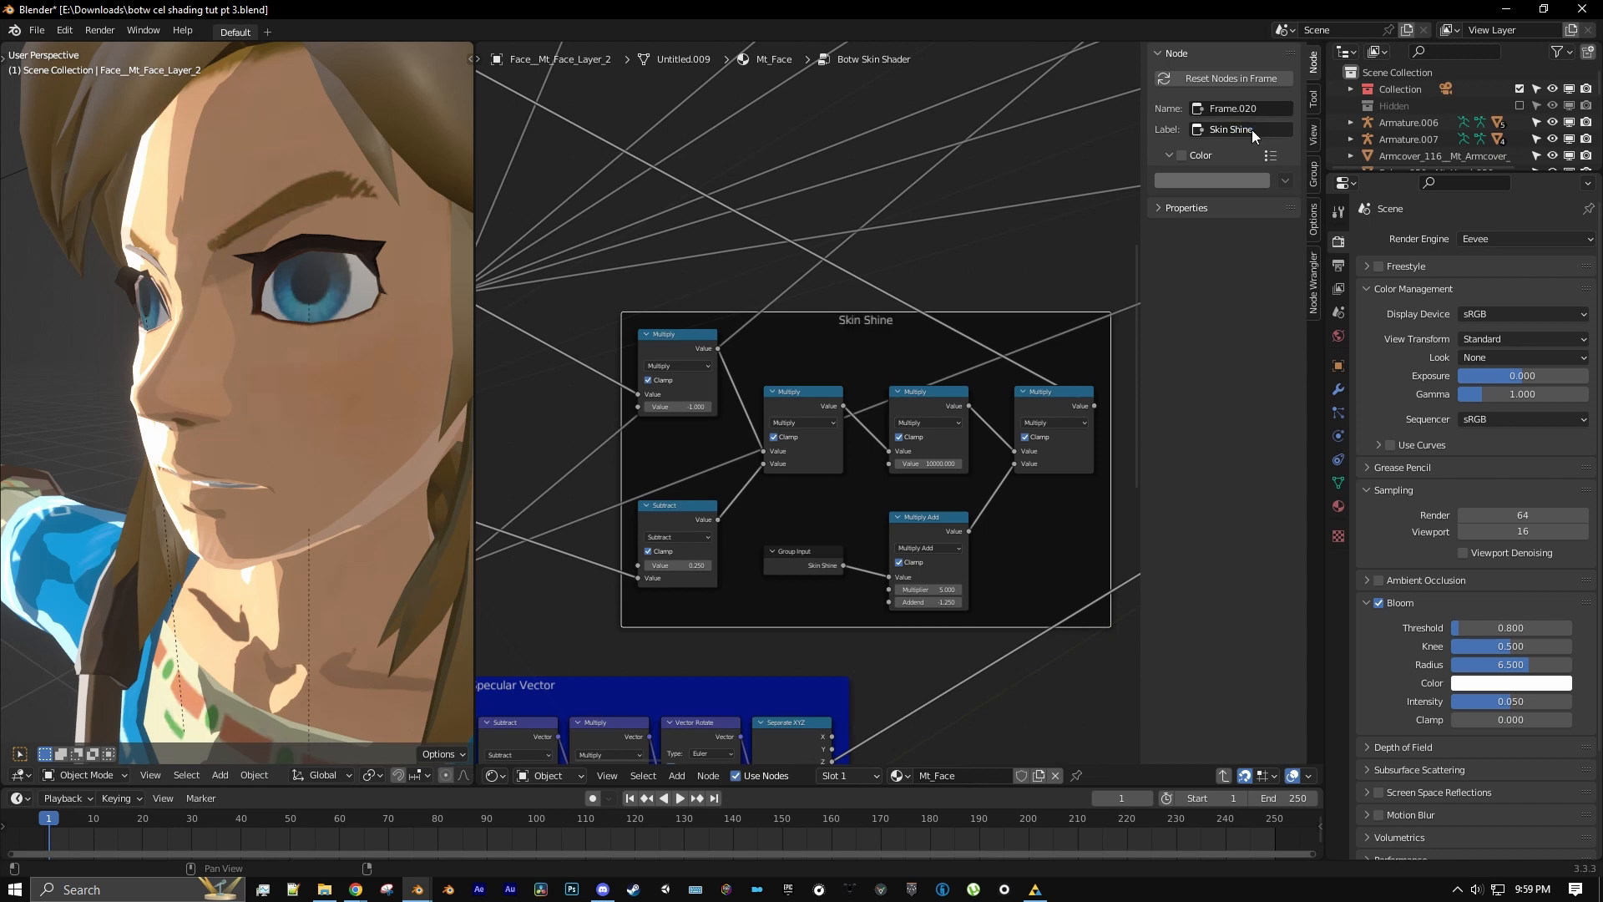
- Give the Skin Shine frame a custom orange-brown color
left_click(1182, 155)
left_click(1191, 176)
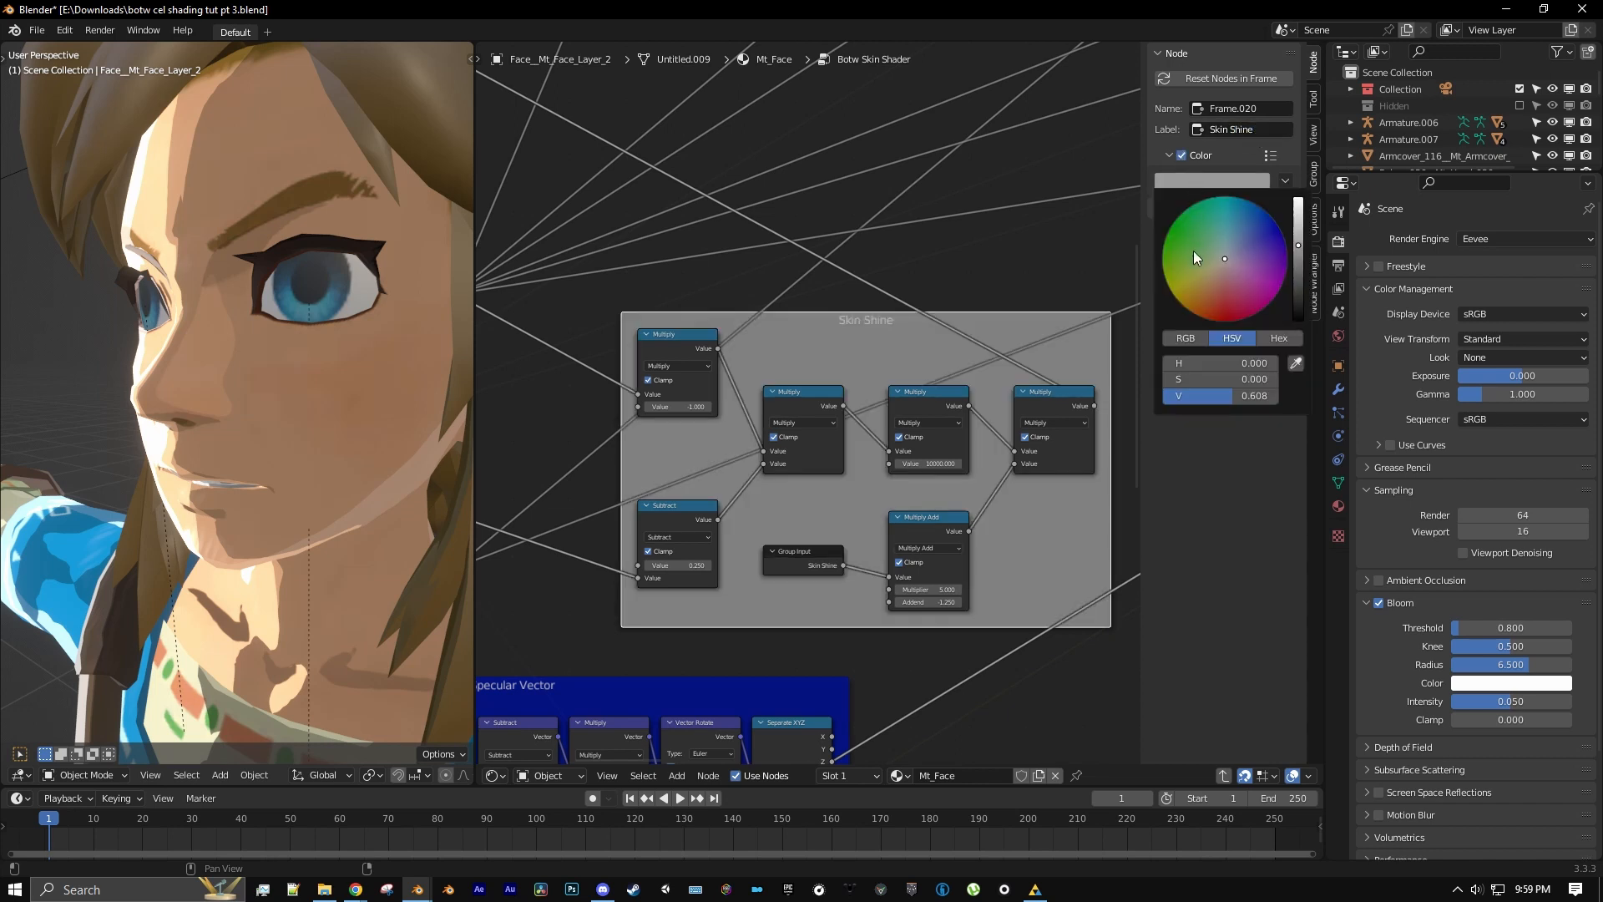
left_click_drag(1194, 252, 1208, 288)
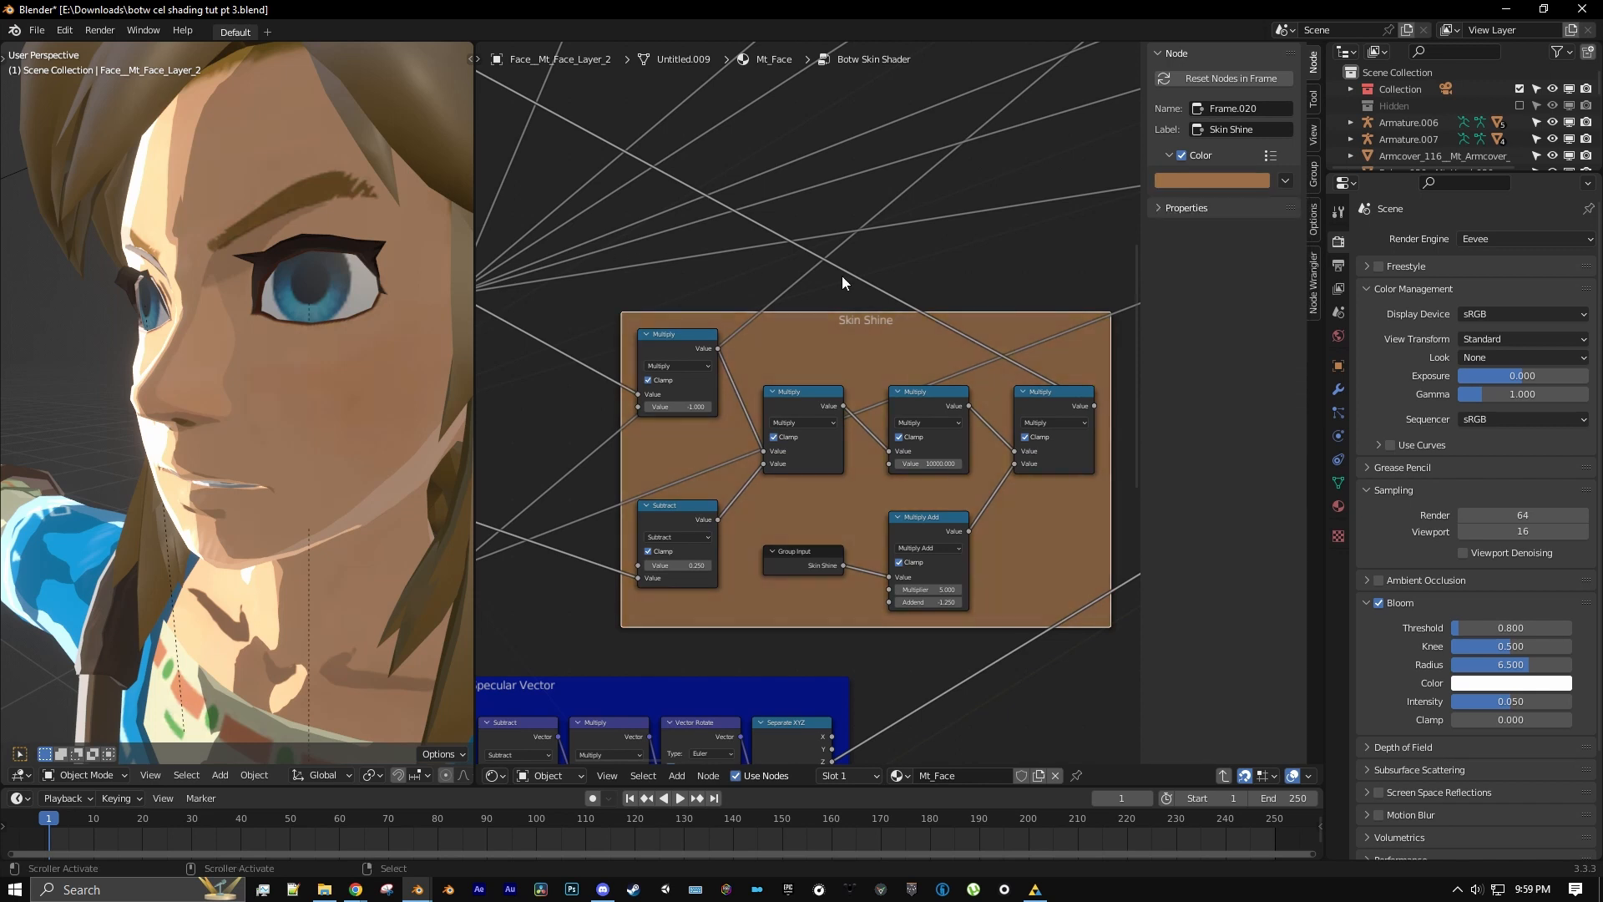
- Pack the Multiply, Subtract, Multiply Add and Group Input nodes closely together inside the Skin Shine frame
scroll(838, 288, "up", 2)
left_click_drag(763, 410, 720, 339)
left_click_drag(907, 420, 829, 364)
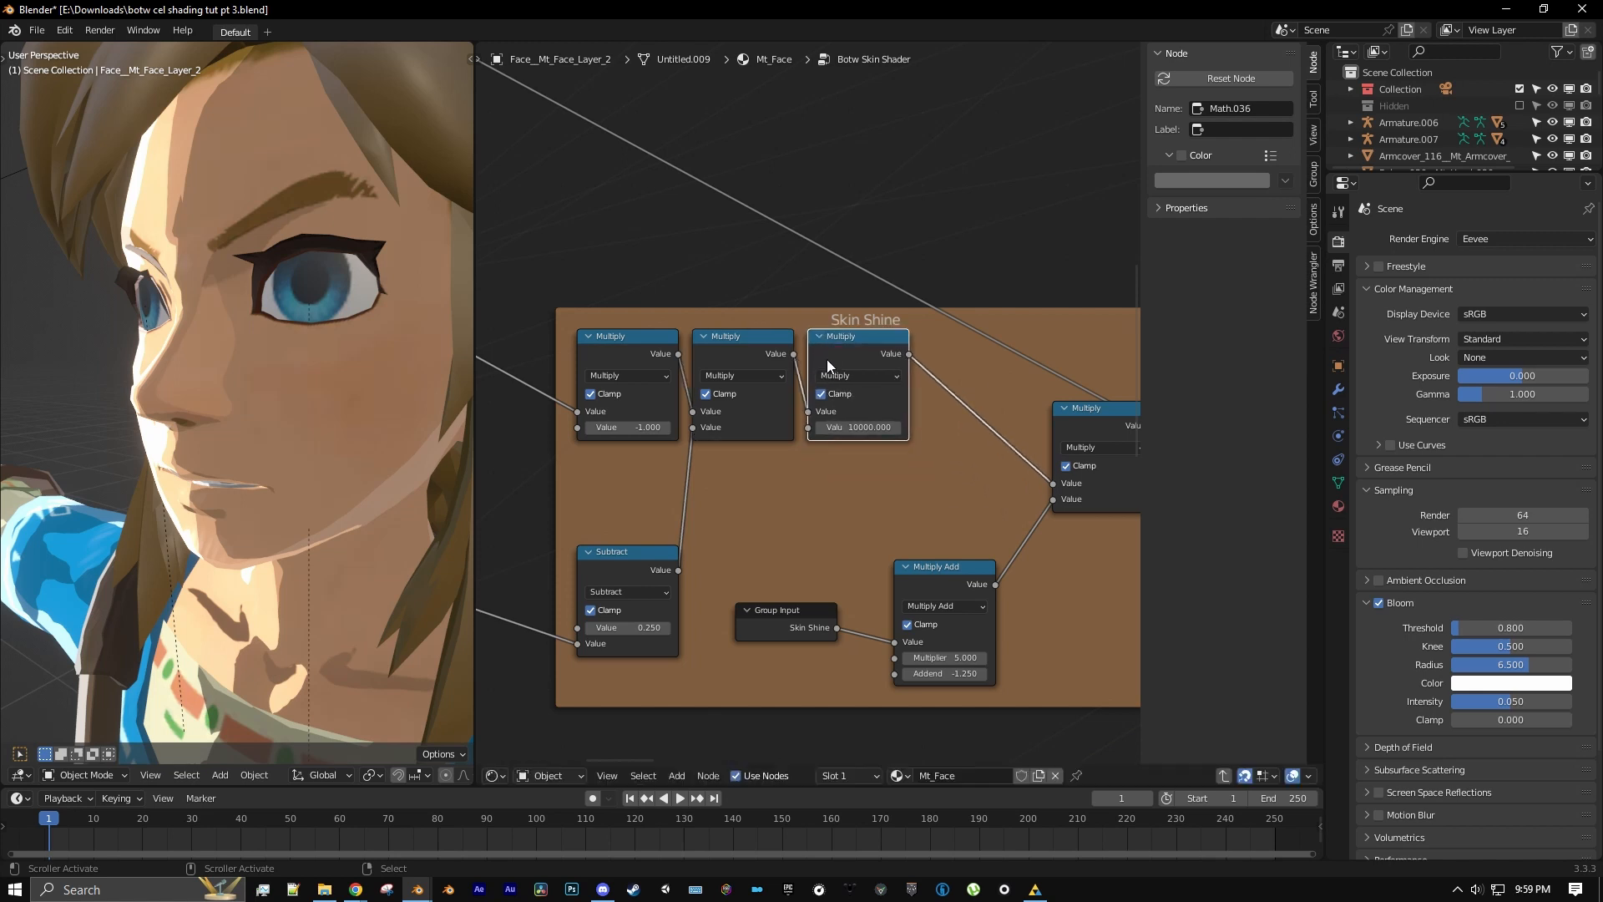
left_click_drag(648, 555, 647, 455)
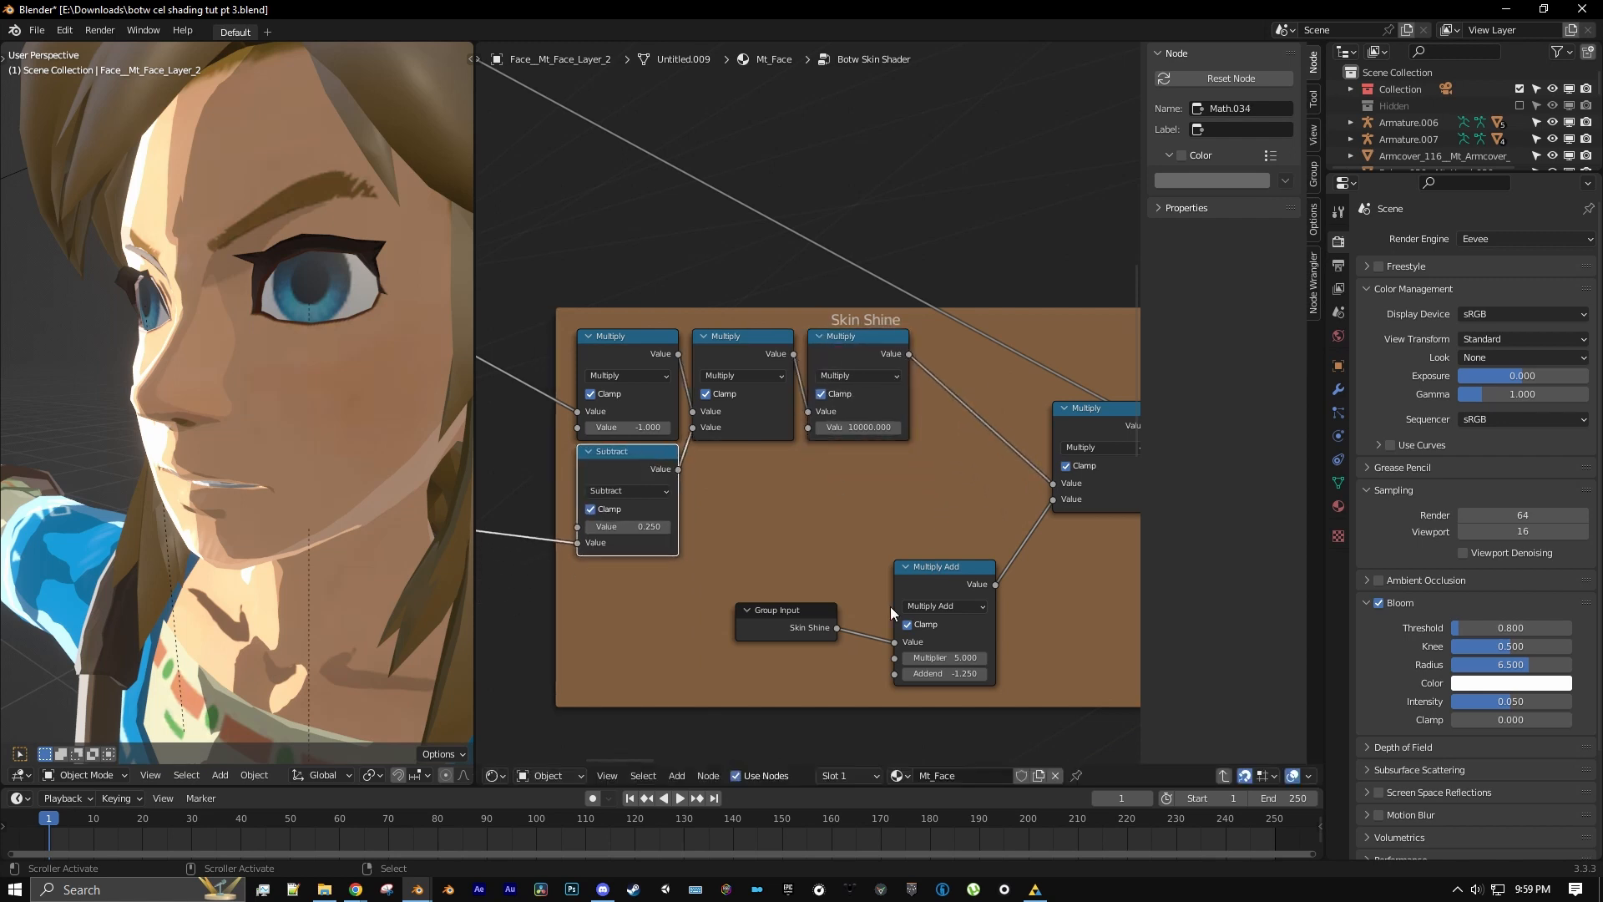
left_click(795, 624)
left_click(924, 591, "shift")
left_click_drag(924, 591, 723, 480)
left_click(765, 538)
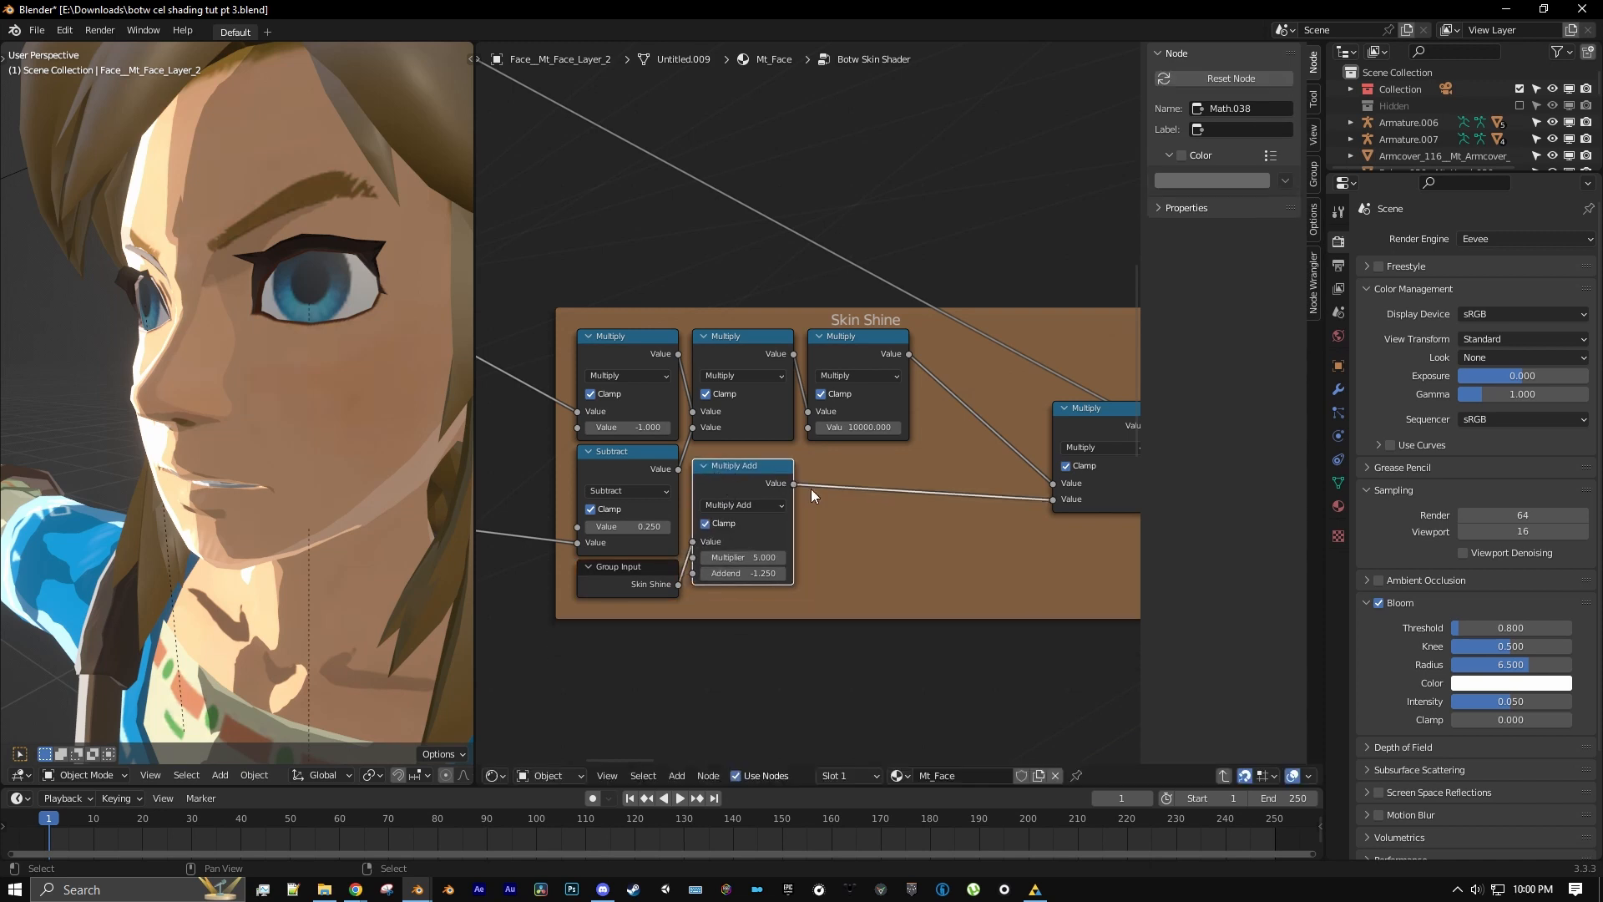
left_click_drag(1085, 429, 954, 380)
- Select the Skin Shine frame and move it up to just below the red frame
scroll(802, 329, "down", 3)
left_click(789, 342)
left_click(789, 346)
scroll(778, 296, "down", 2)
middle_click_drag(778, 302, 1048, 508)
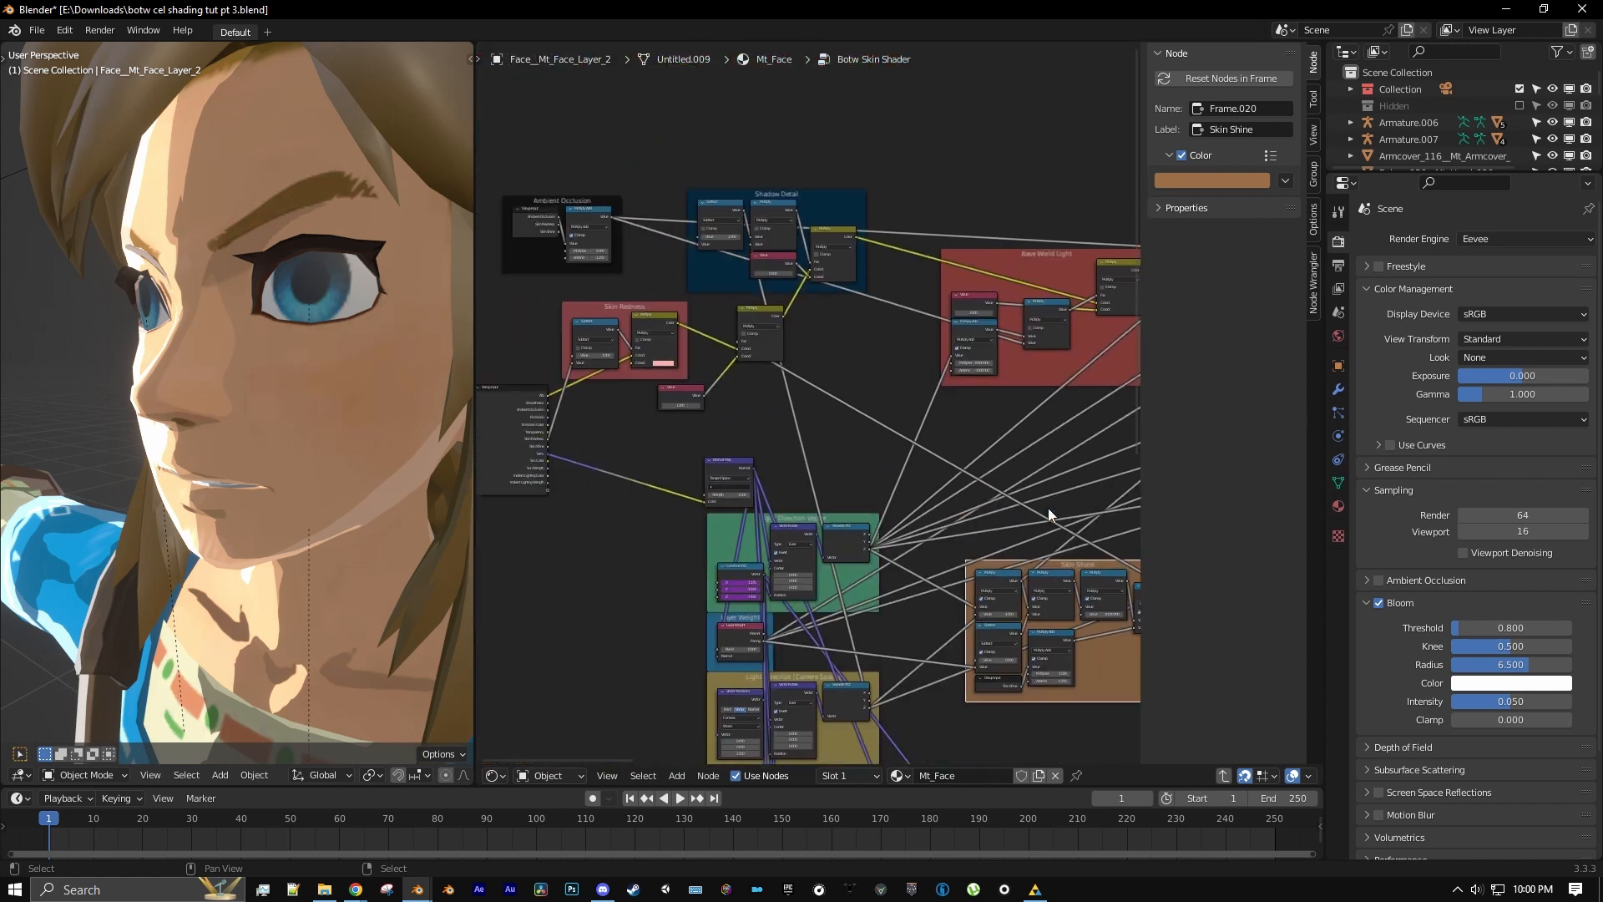
key("g")
left_click(1028, 388)
- Select the Ambient Occlusion, Shadow Detail and Skin Redness frames with the loose nodes around them, and move them together to the left
scroll(631, 245, "down", 3)
middle_click_drag(629, 244, 639, 238)
left_click_drag(639, 208, 974, 473)
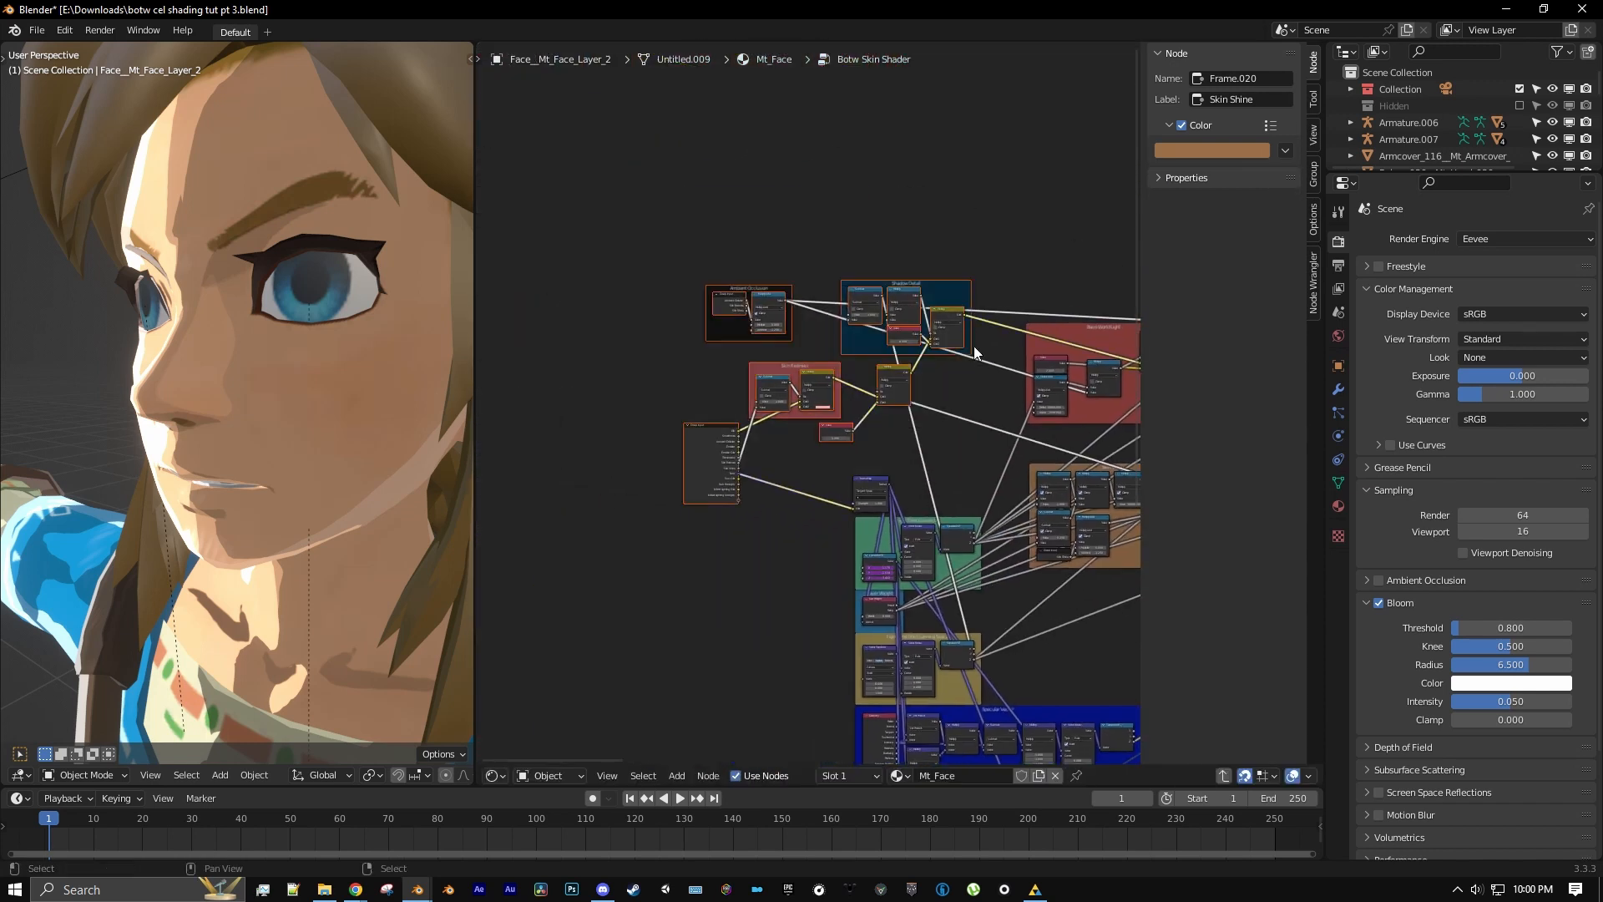
key("g")
left_click(812, 324)
left_click(700, 233)
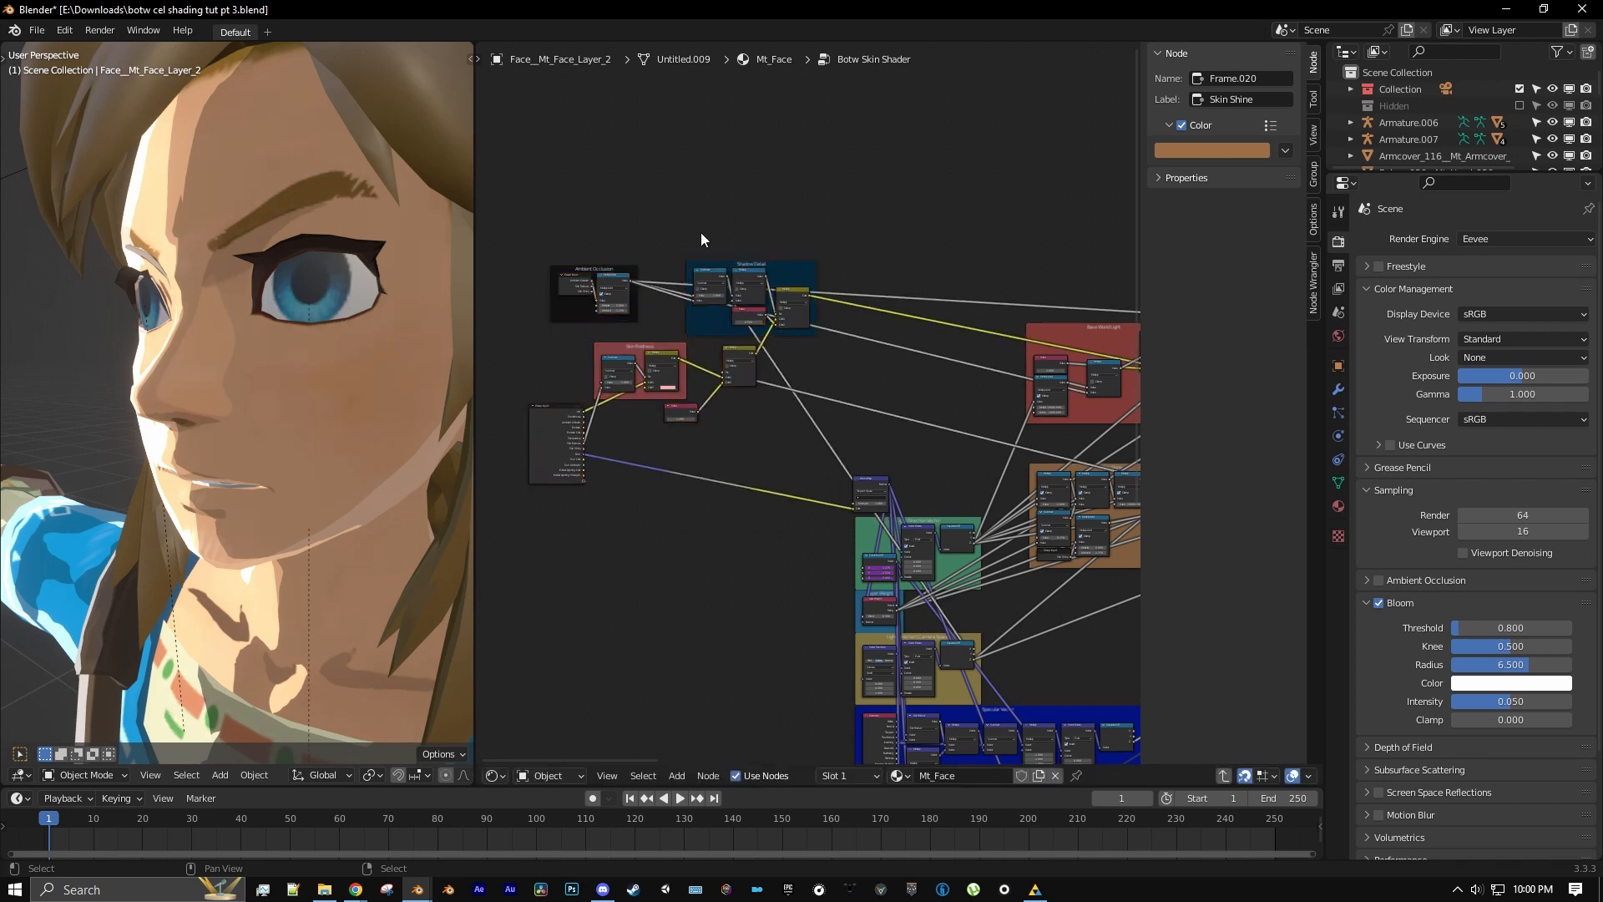
- Move the blue Shadow Detail frame to the right, away from the Ambient Occlusion frame
left_click(751, 334)
key("g")
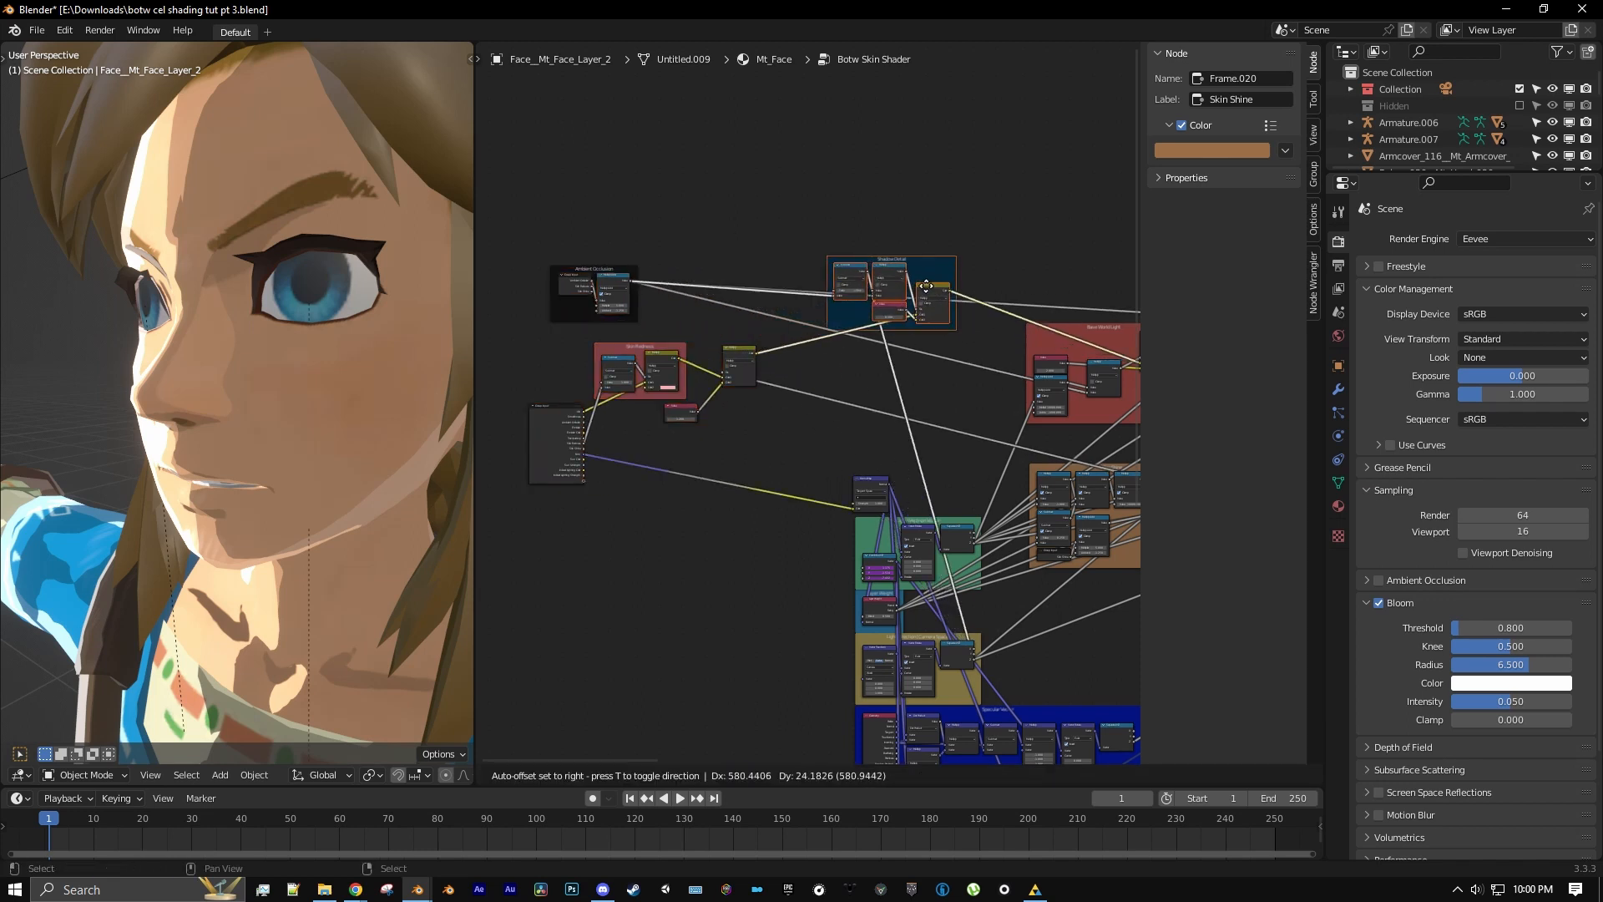
left_click(993, 281)
- Place the Skin Shine frame between the Skin Redness and Shadow Detail frames, with the loose mix and Value nodes at its right end
middle_click_drag(978, 369, 923, 354)
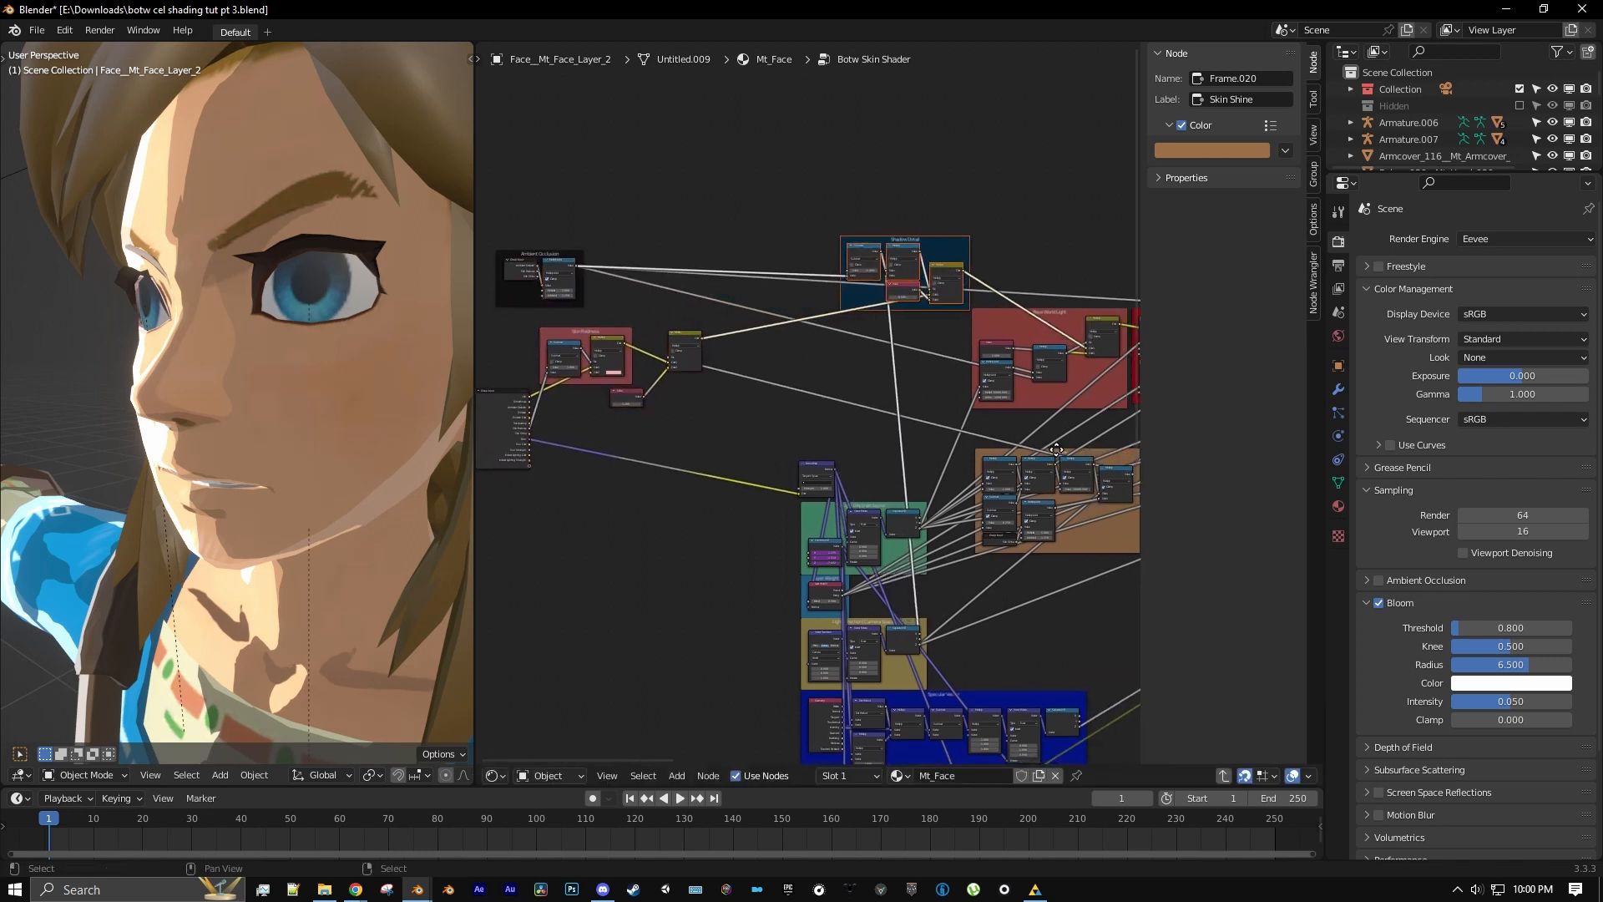
left_click_drag(1056, 449, 791, 339)
scroll(718, 332, "up", 5)
left_click_drag(640, 309, 926, 339)
left_click_drag(556, 399, 887, 397)
left_click_drag(835, 307, 723, 305)
scroll(779, 278, "down", 1)
middle_click_drag(779, 279, 893, 310)
scroll(894, 310, "down", 2)
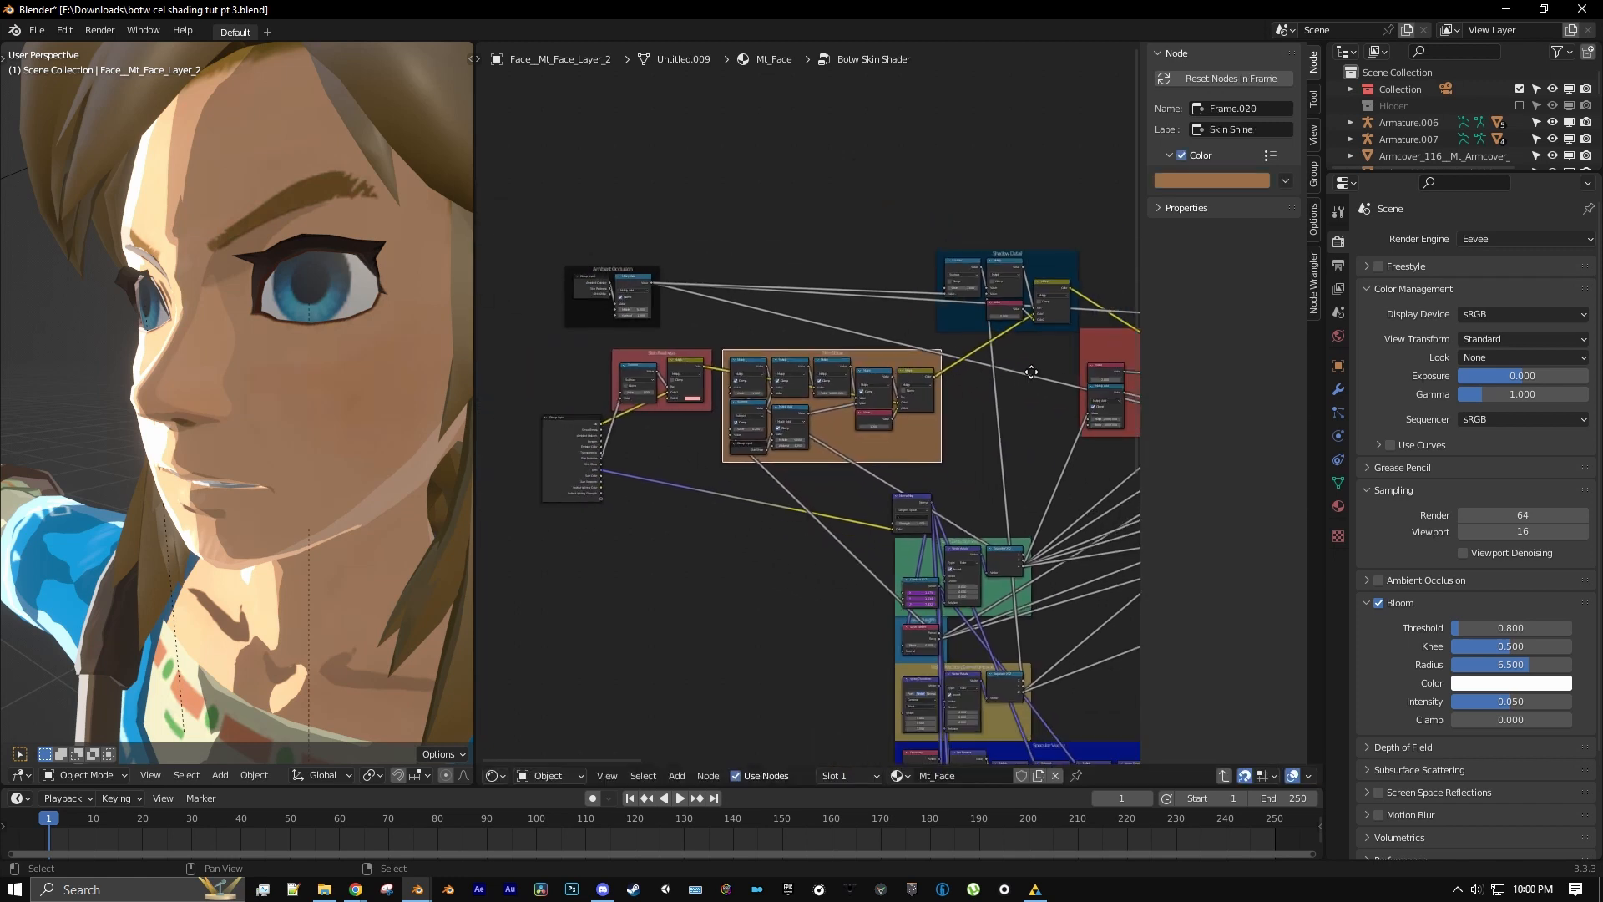
- Hide the node editor's sidebar
key("n")
scroll(1061, 387, "down", 2)
middle_click_drag(1077, 394, 924, 365)
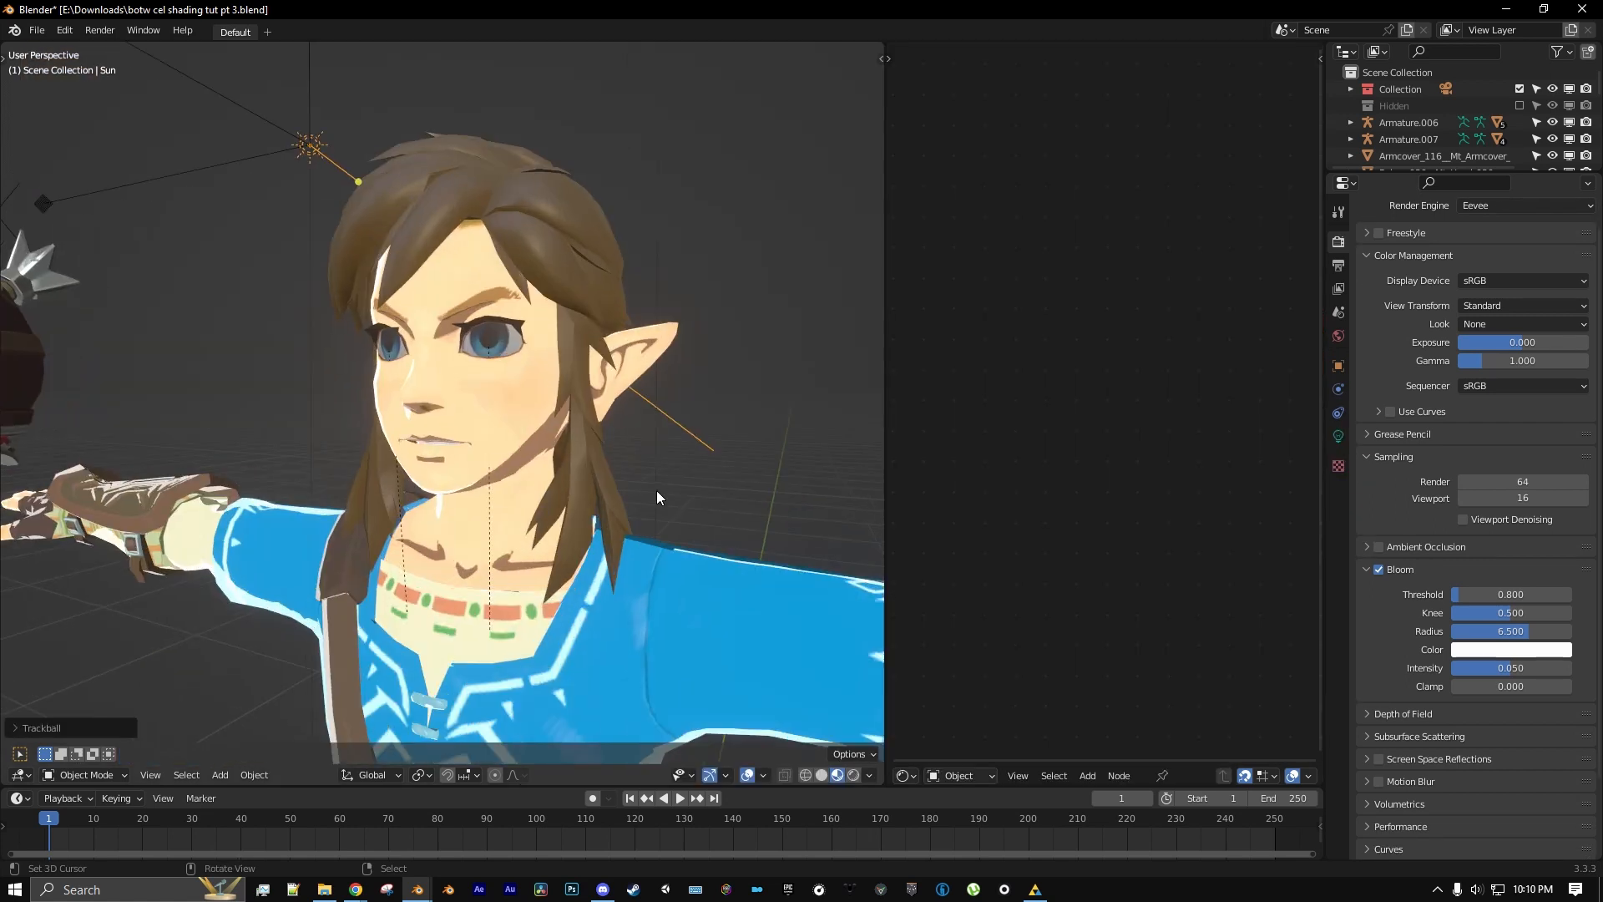
- Rotate the Sun light freely to a new direction and check the shading on the character's face
middle_click_drag(656, 489, 678, 473)
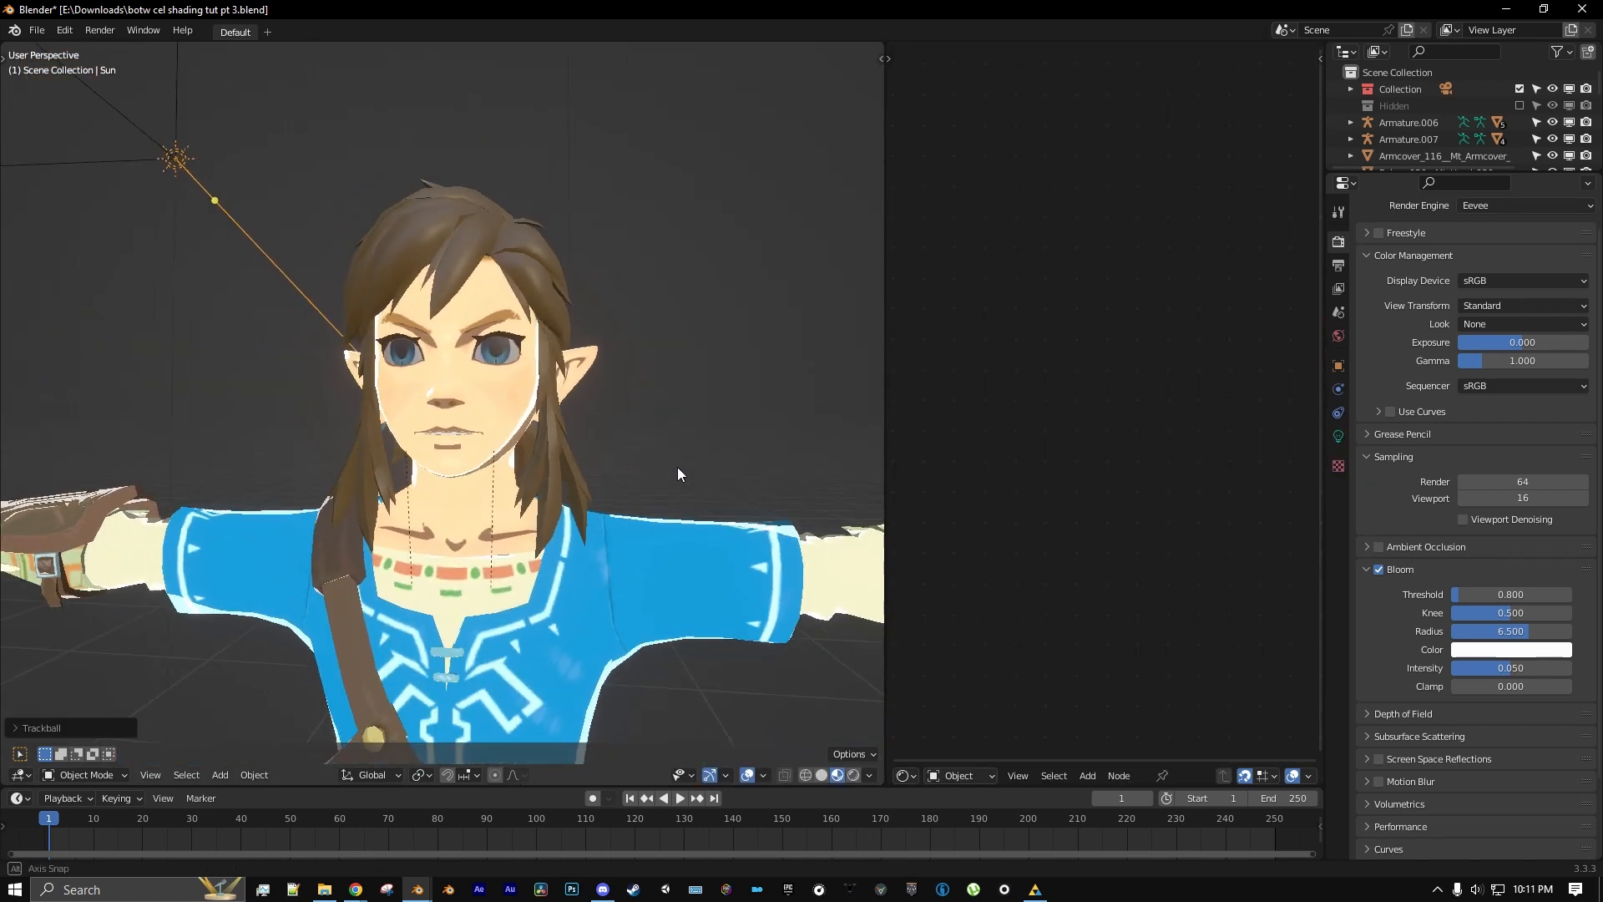
key("r")
key("r")
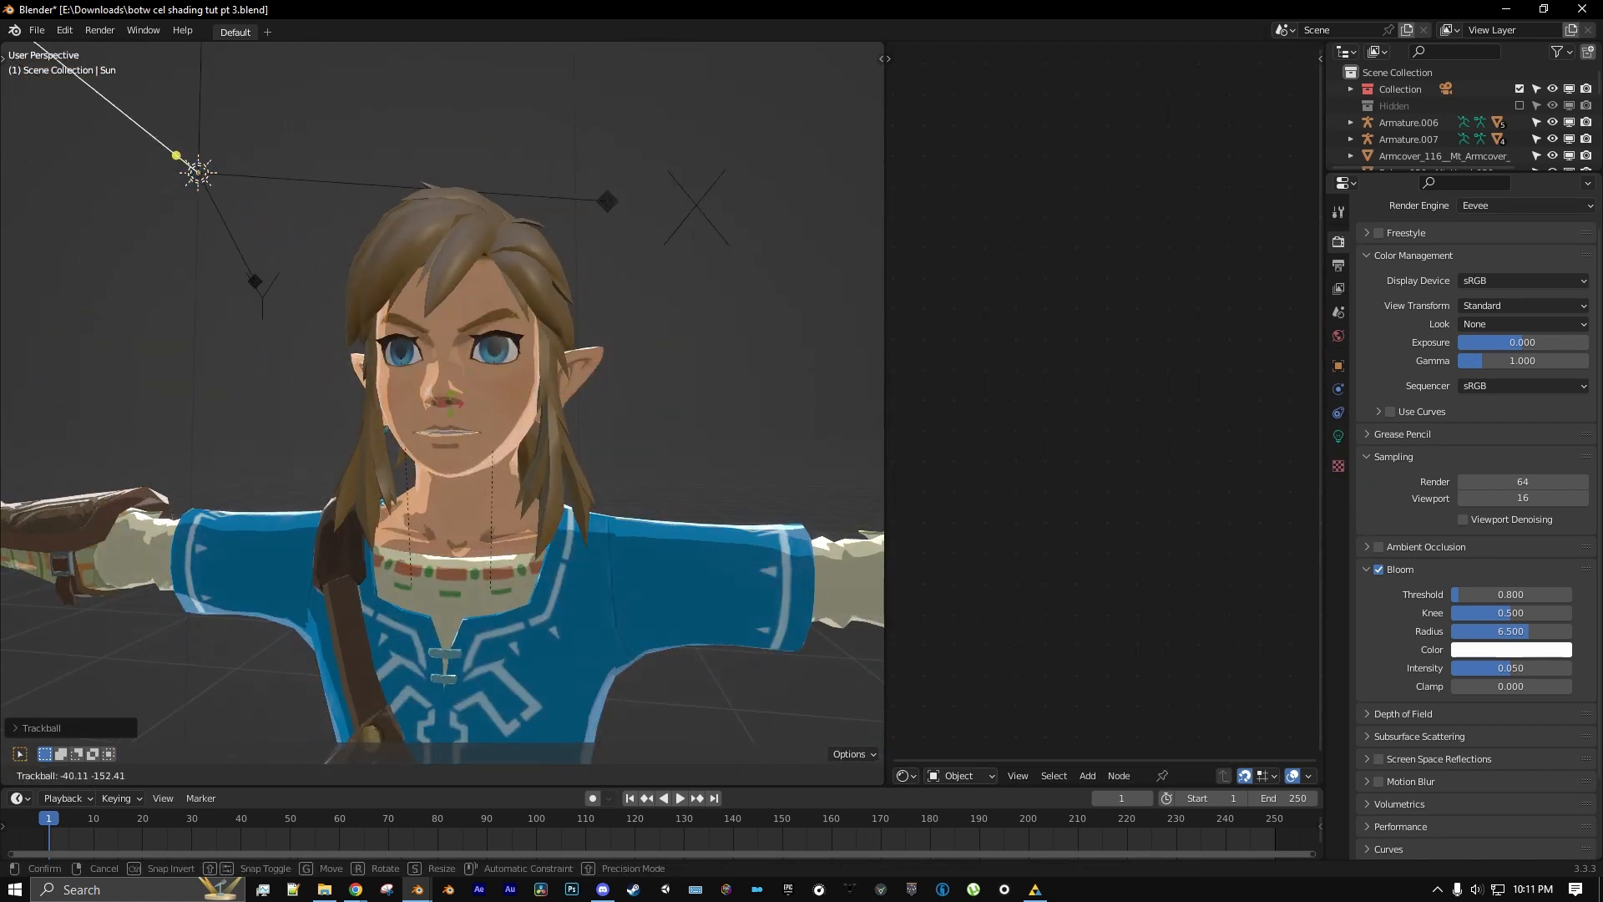
left_click(432, 399)
scroll(501, 401, "down", 4)
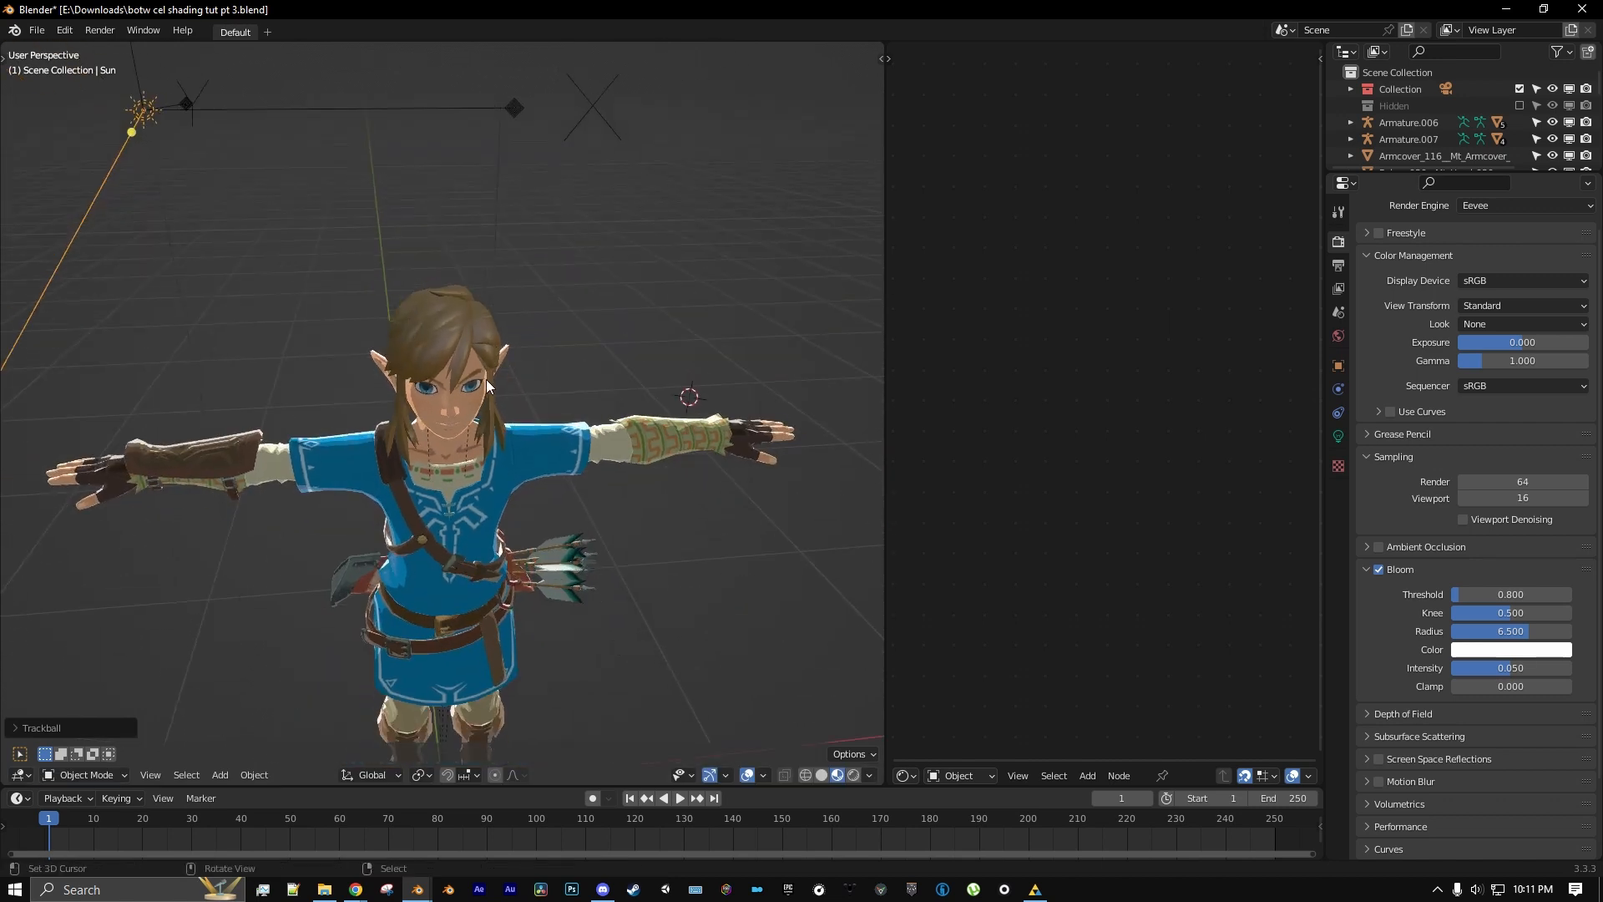
middle_click_drag(486, 379, 461, 322)
scroll(461, 323, "up", 6)
middle_click_drag(559, 426, 436, 379)
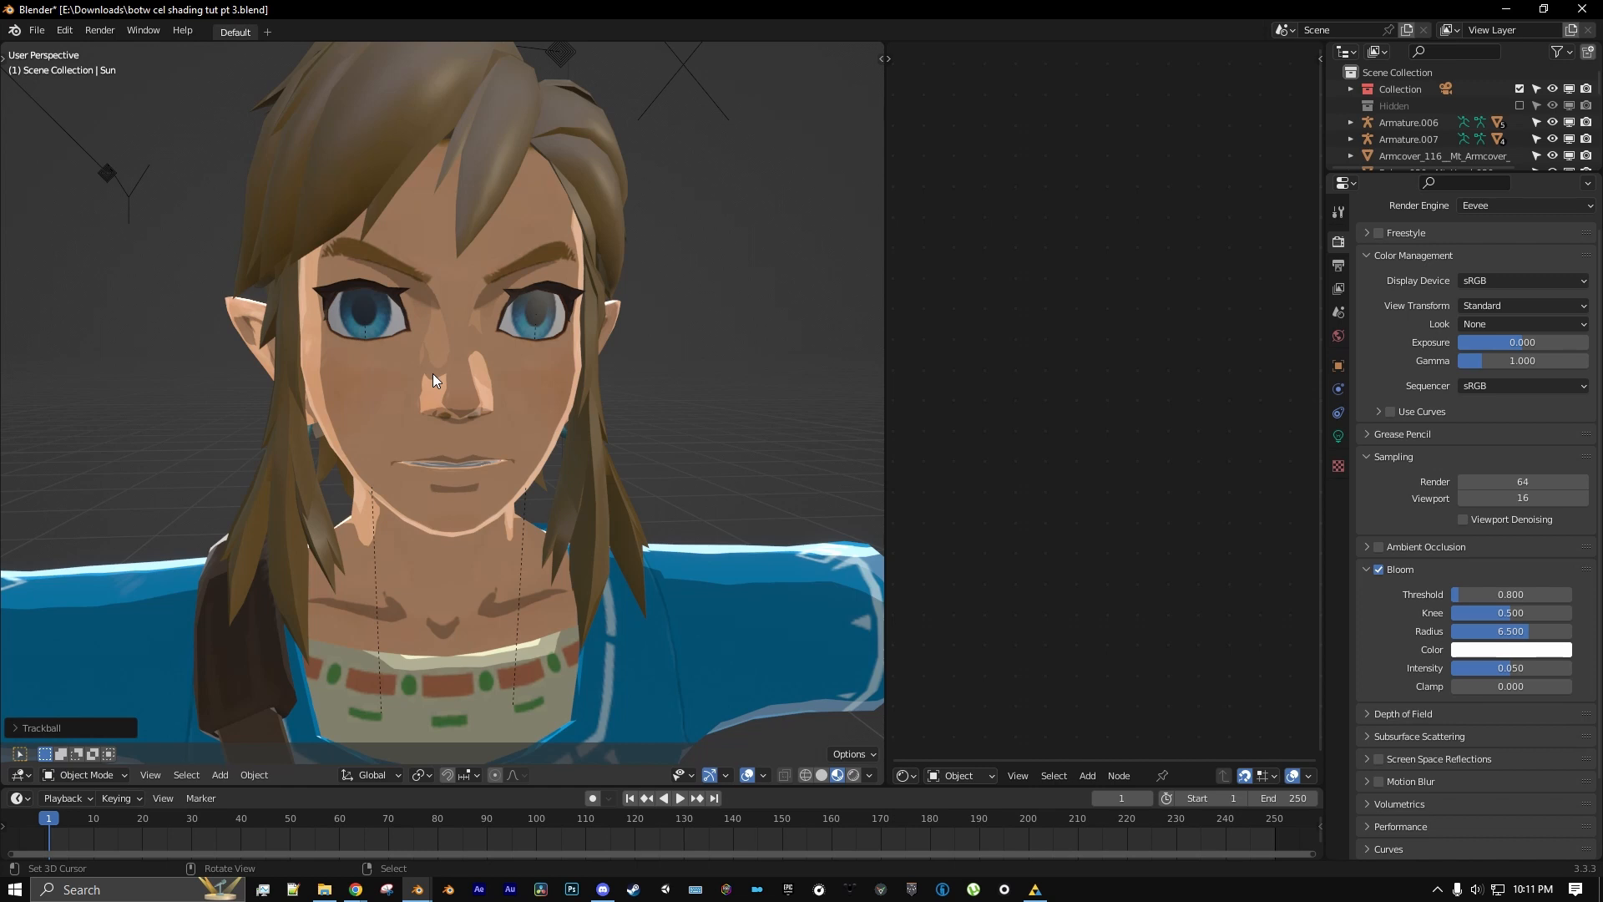
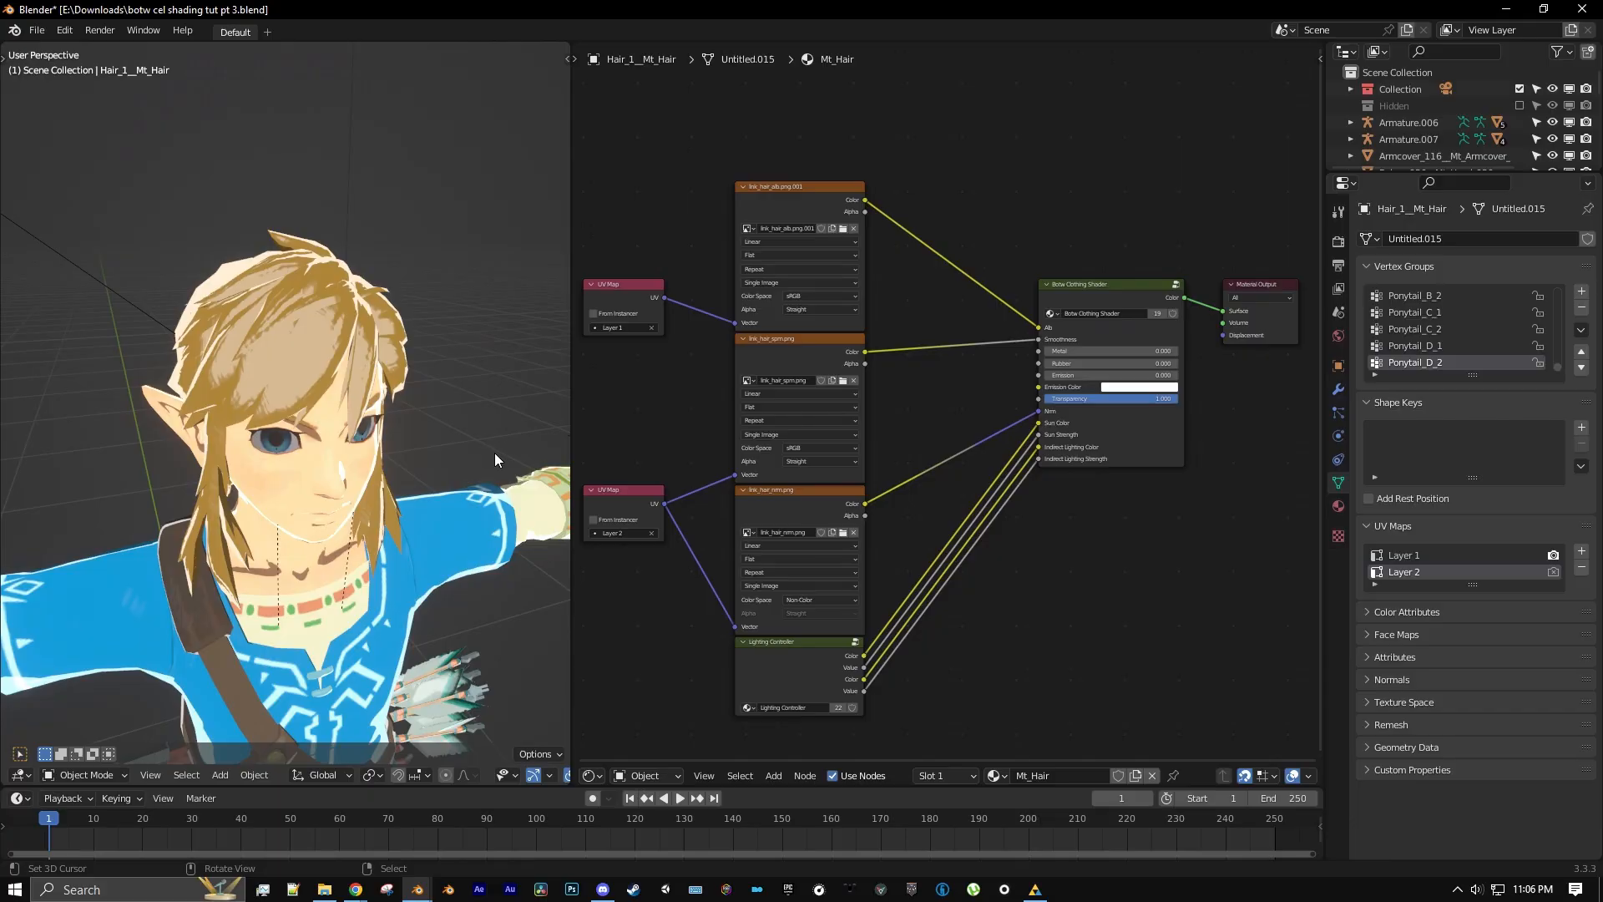
- Make a single-user copy of the hair material's Botw Clothing Shader group and rename it Botw Hair Shader
middle_click_drag(494, 452, 349, 394)
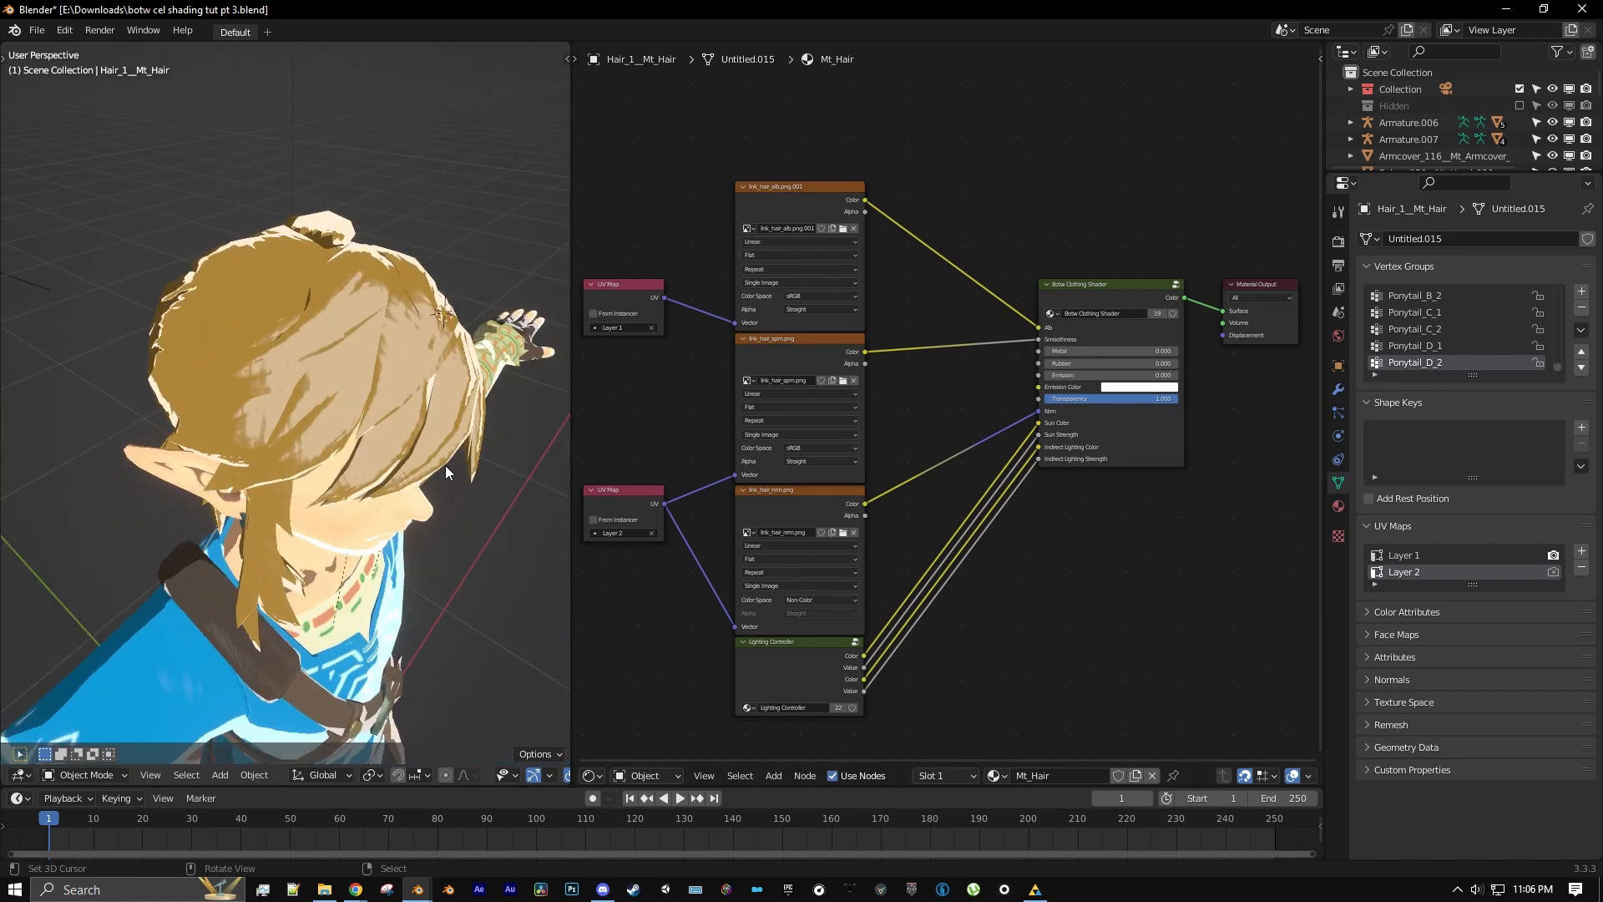
middle_click_drag(445, 464, 391, 482)
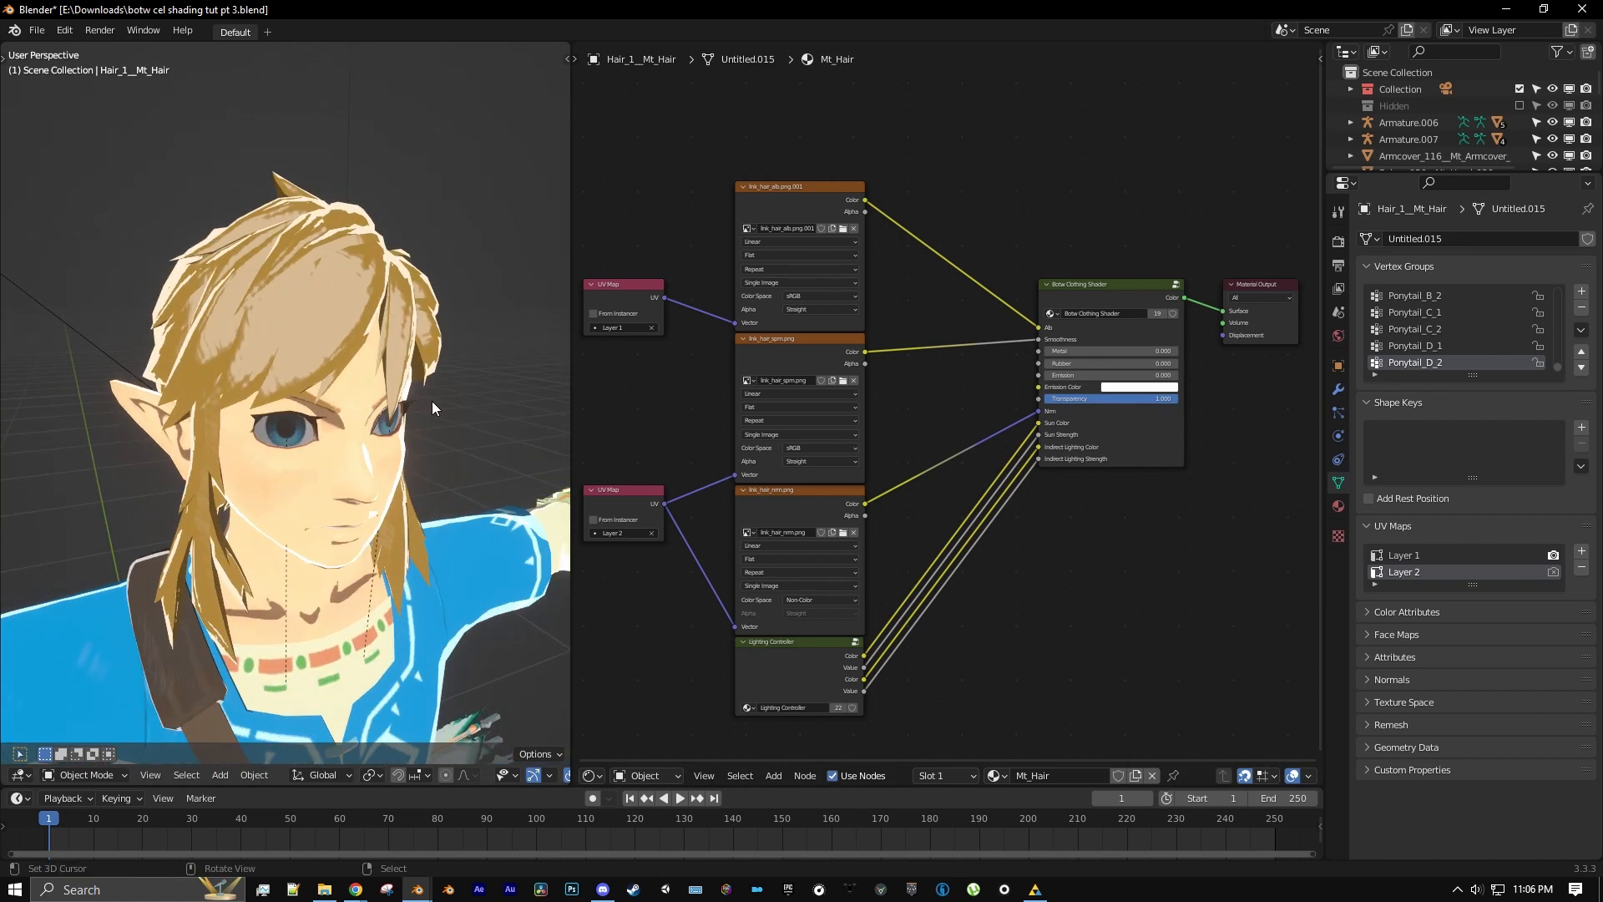
scroll(1110, 437, "up", 5)
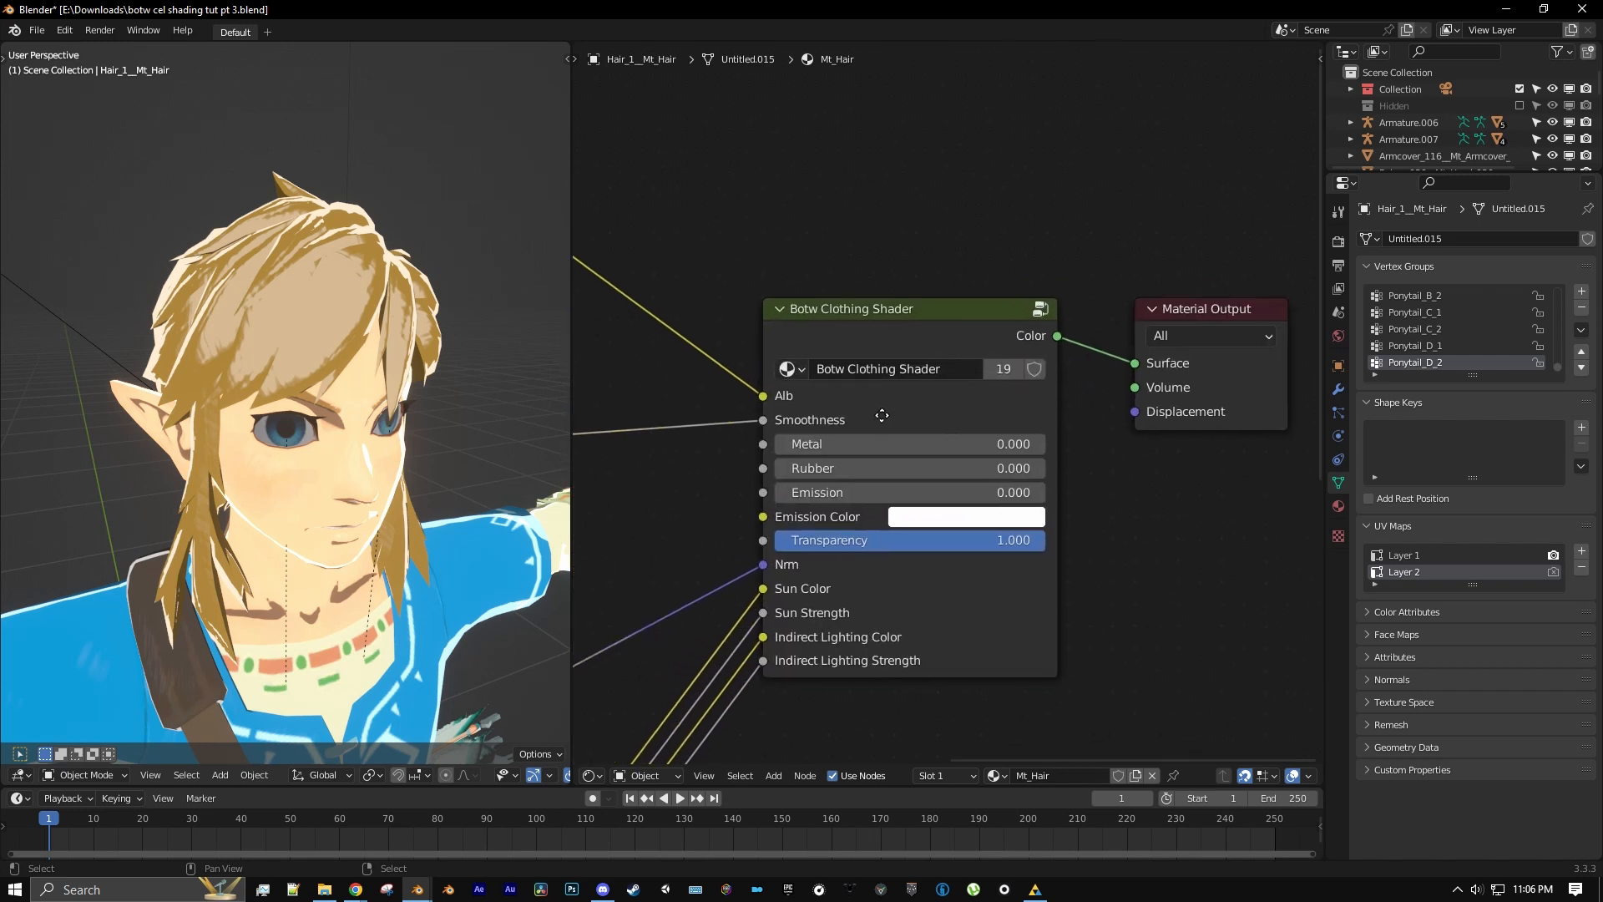
left_click(1025, 356)
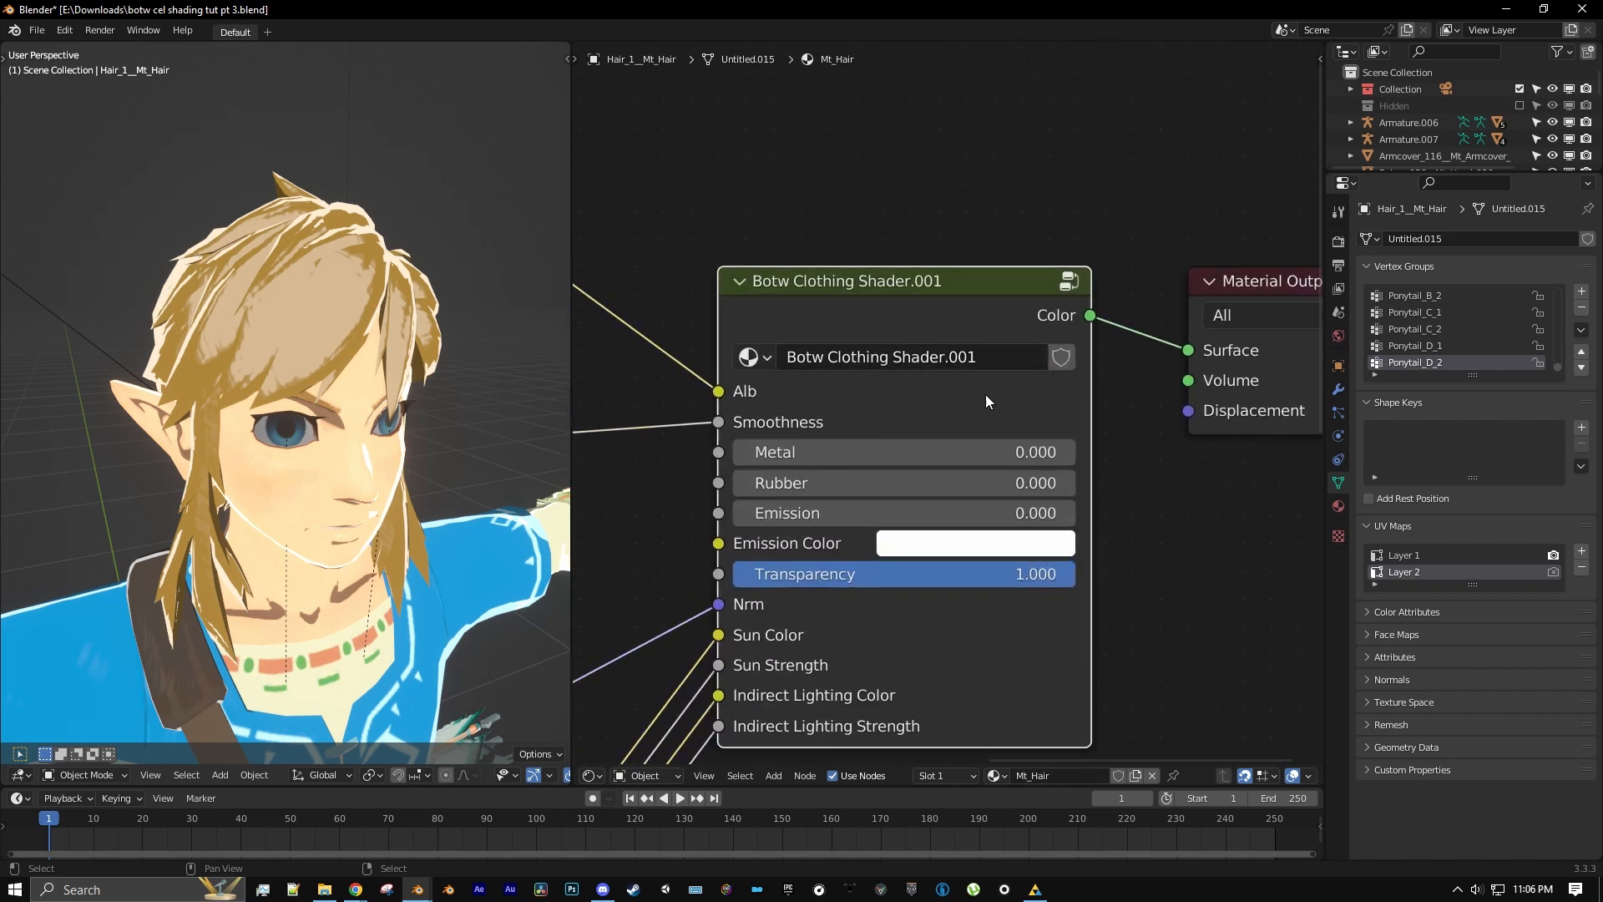
double_click(973, 357)
left_click_drag(976, 358, 867, 389)
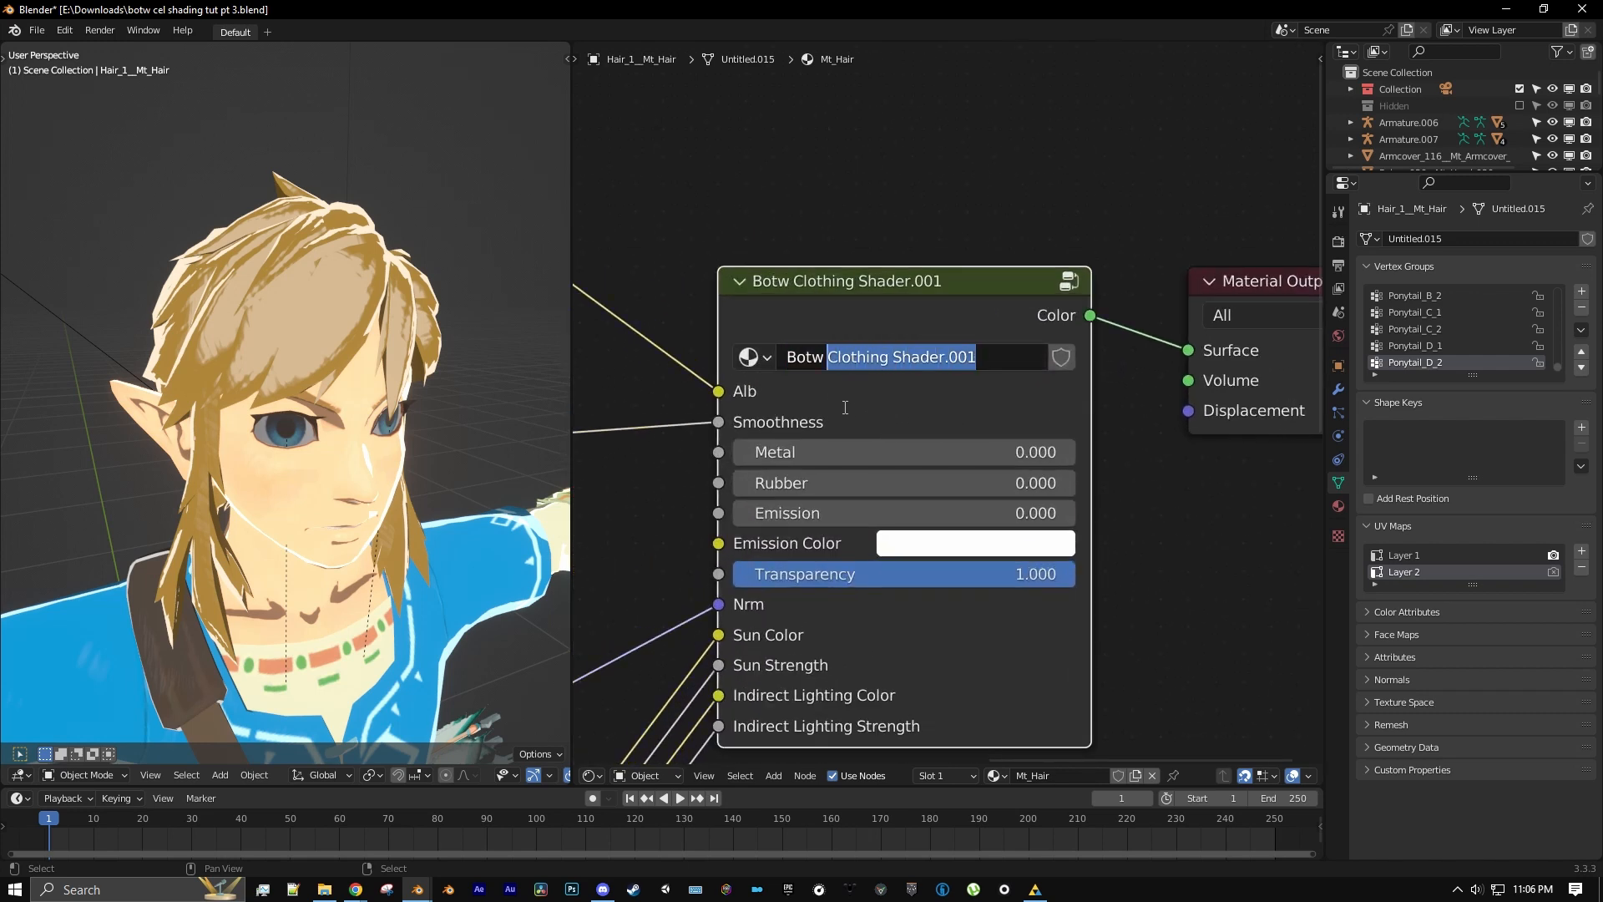
type("Hair")
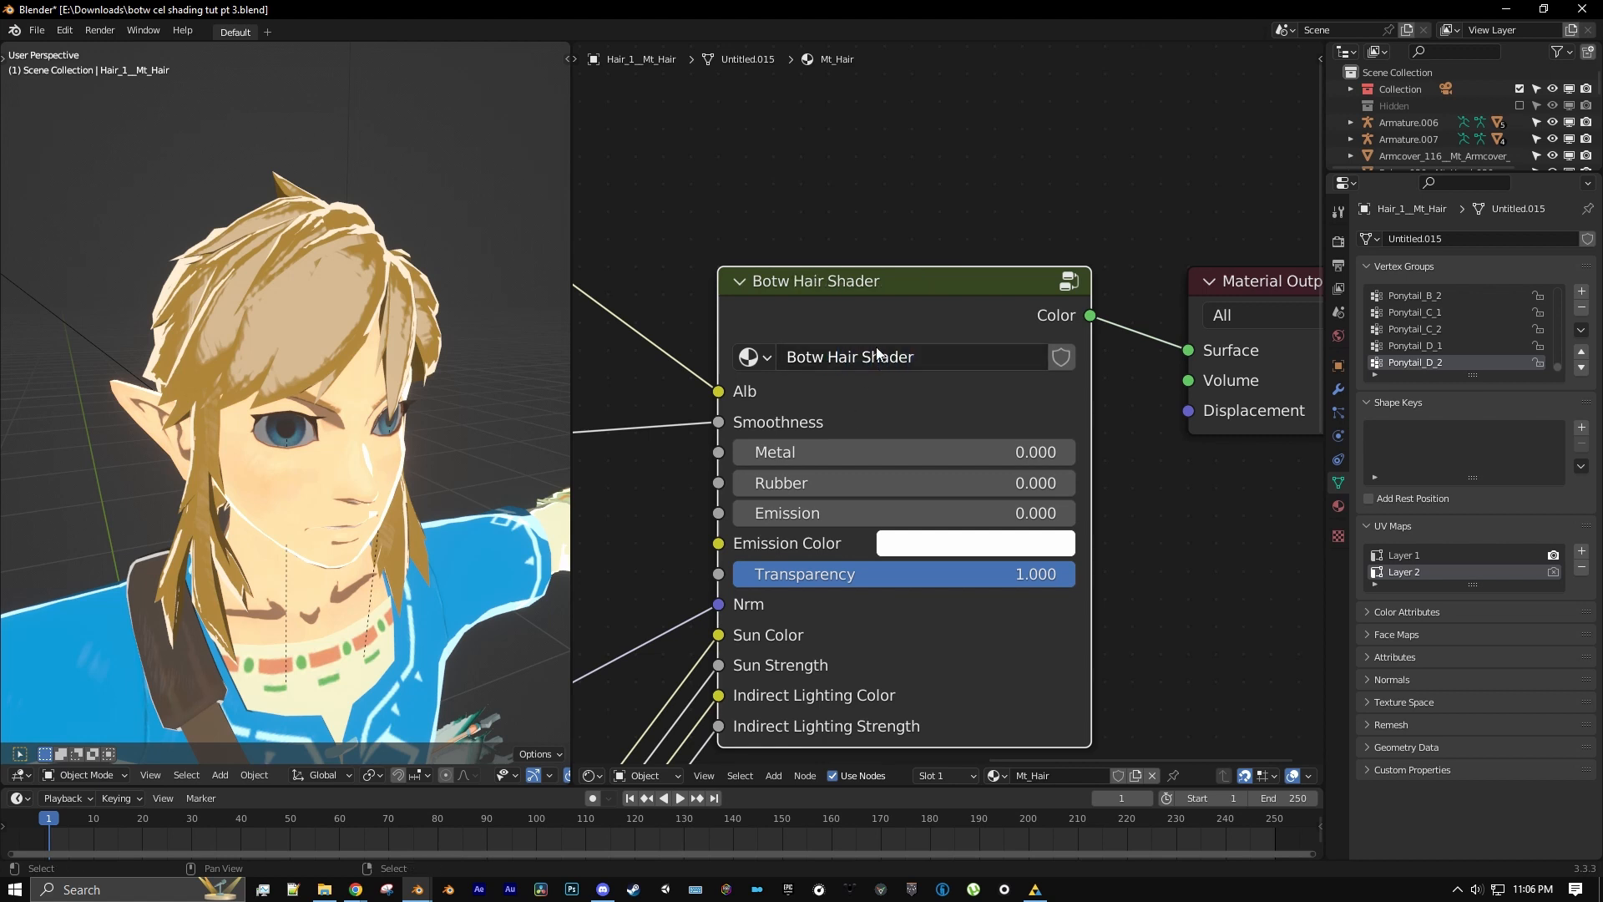
- Open the Botw Hair Shader node group for editing
scroll(960, 348, "down", 2)
left_click(1025, 325)
scroll(975, 398, "down", 9)
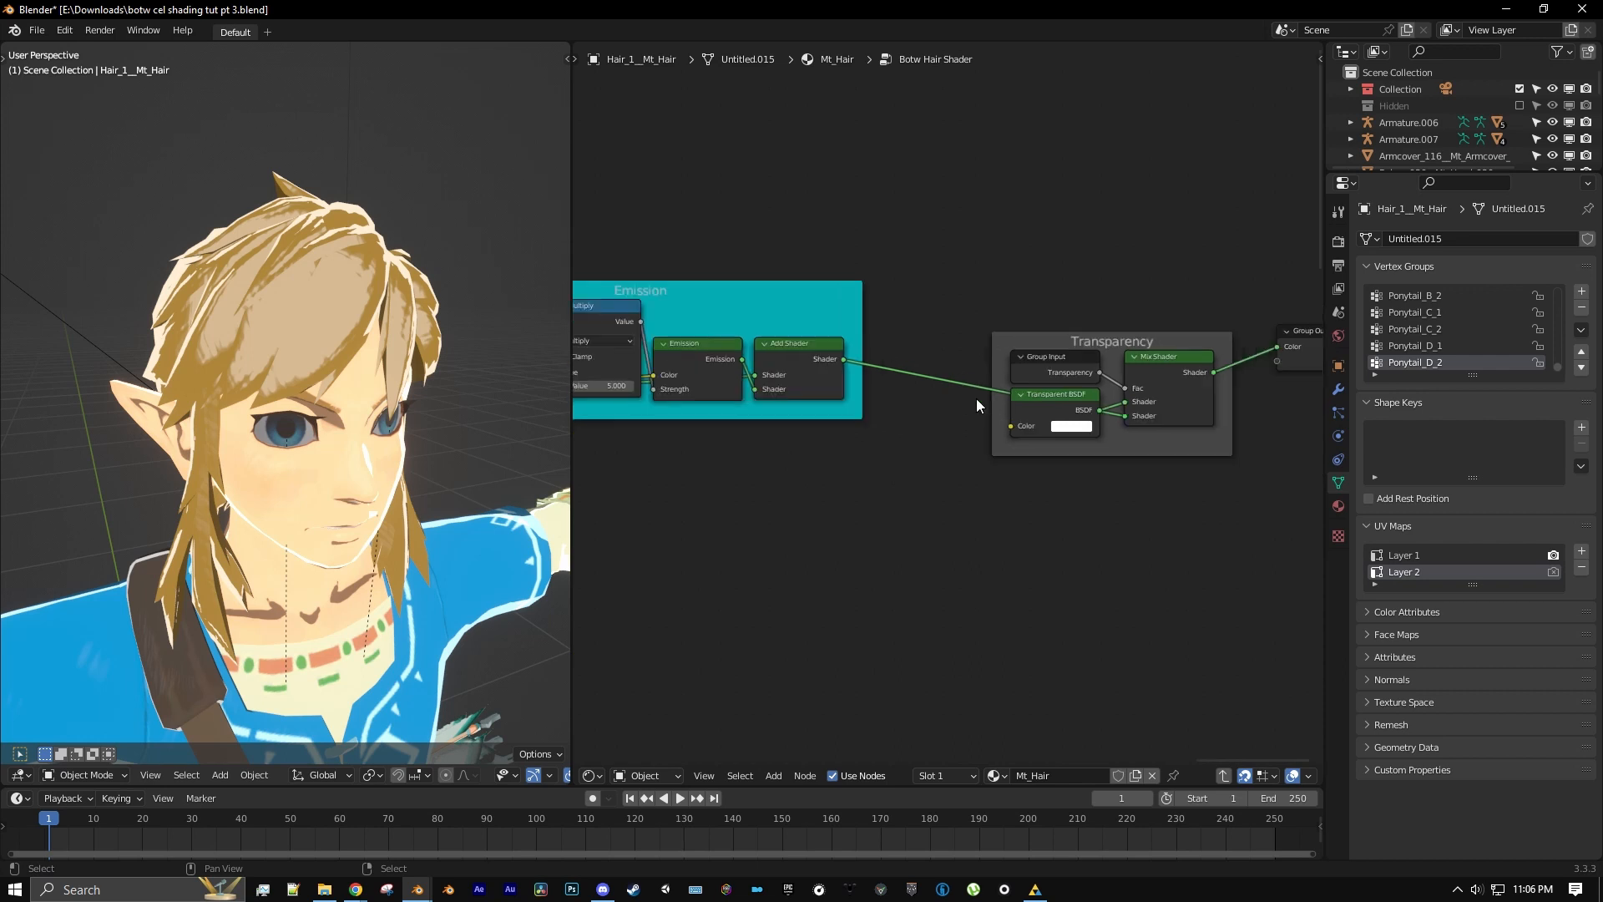
- Delete the Sketch Lines Specular Setup, Metal, Rubber, Sketch/Metal/Rubber Mixer and Emission frames with their nodes, keeping the remaining links connected
middle_click_drag(783, 413, 792, 317)
scroll(835, 338, "up", 6)
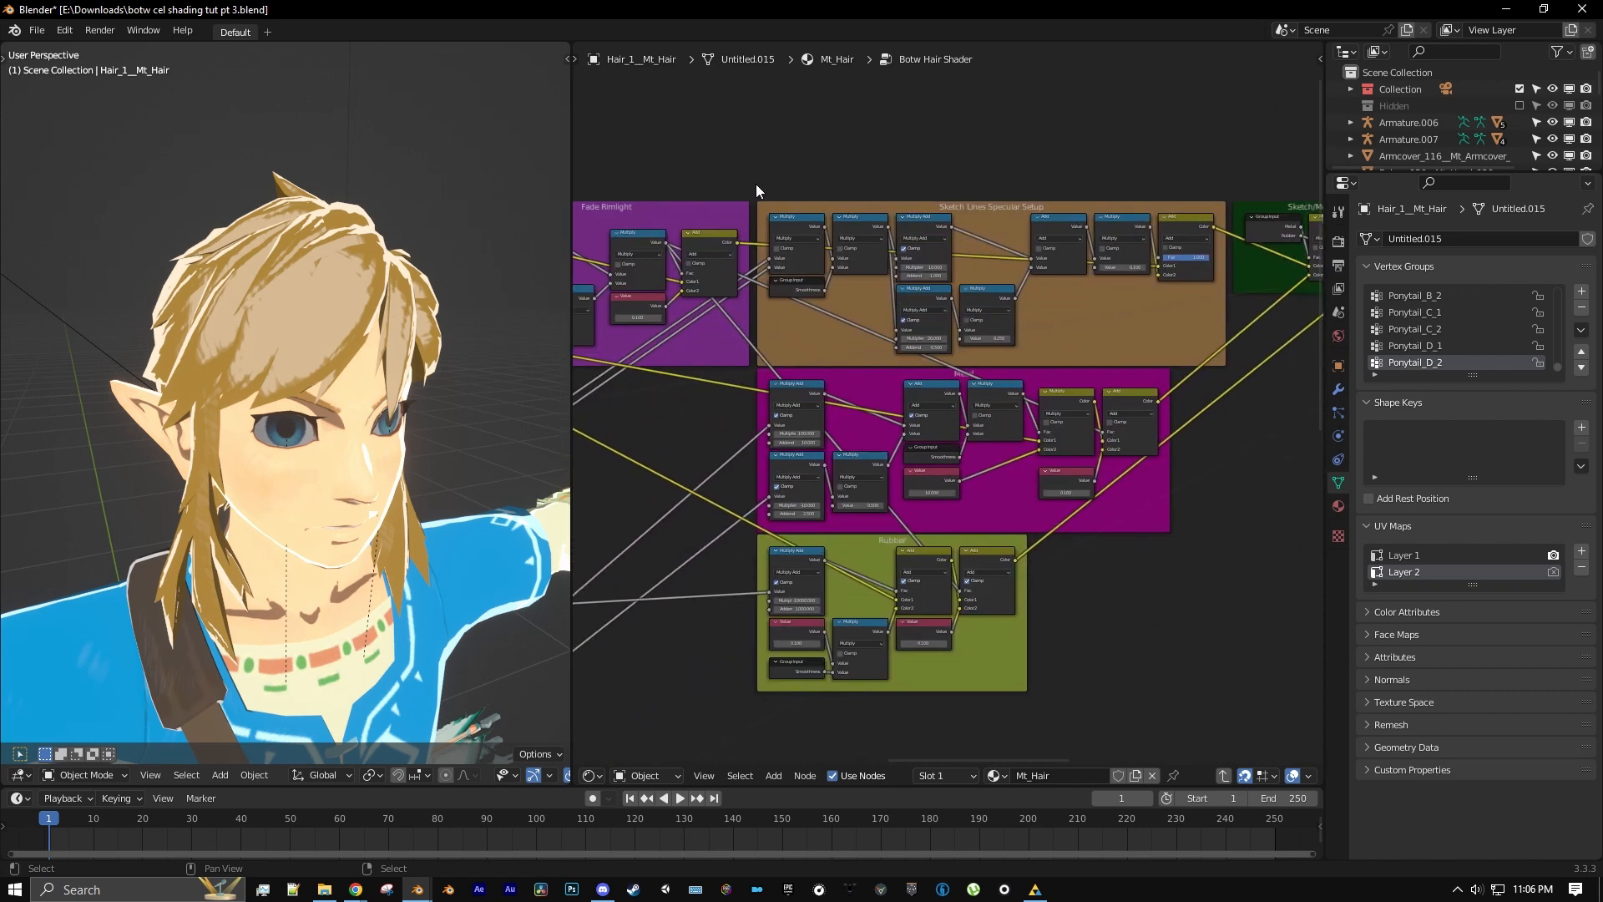
left_click_drag(755, 184, 1233, 690)
middle_click_drag(1263, 379, 805, 456)
scroll(795, 313, "up", 2)
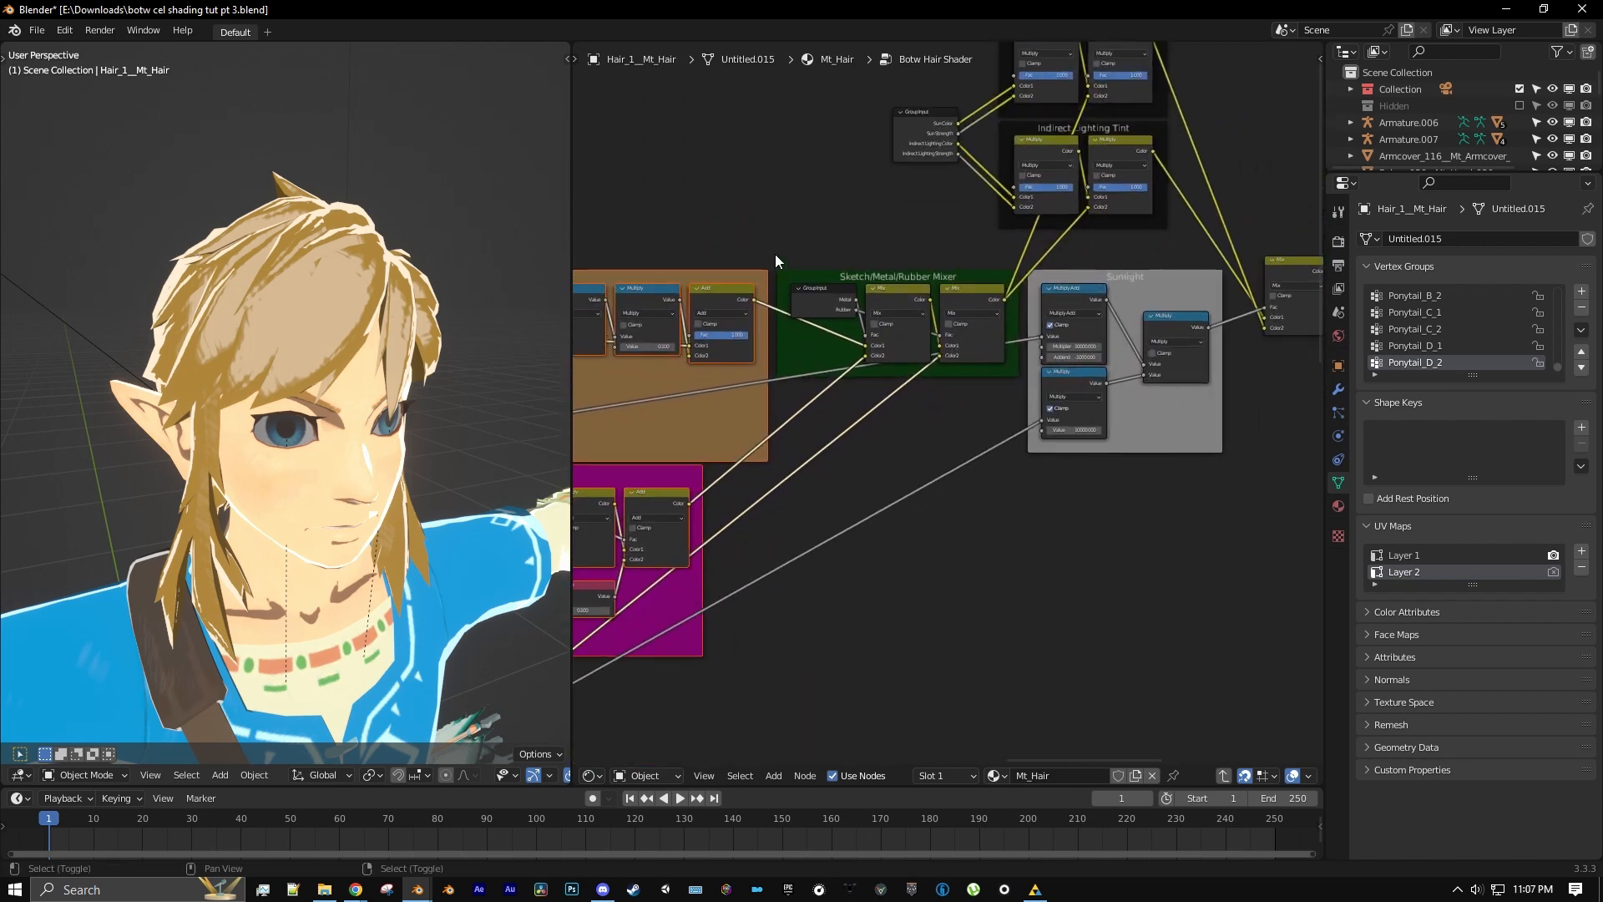
left_click_drag(774, 254, 1026, 402, "shift")
mouse_move(1137, 334)
middle_mouse_down()
mouse_move(882, 403)
mouse_move(633, 436)
middle_mouse_up()
middle_click_drag(968, 289, 850, 310)
left_click_drag(739, 274, 1094, 483, "shift")
scroll(835, 517, "down", 5)
middle_click_drag(835, 517, 1053, 399)
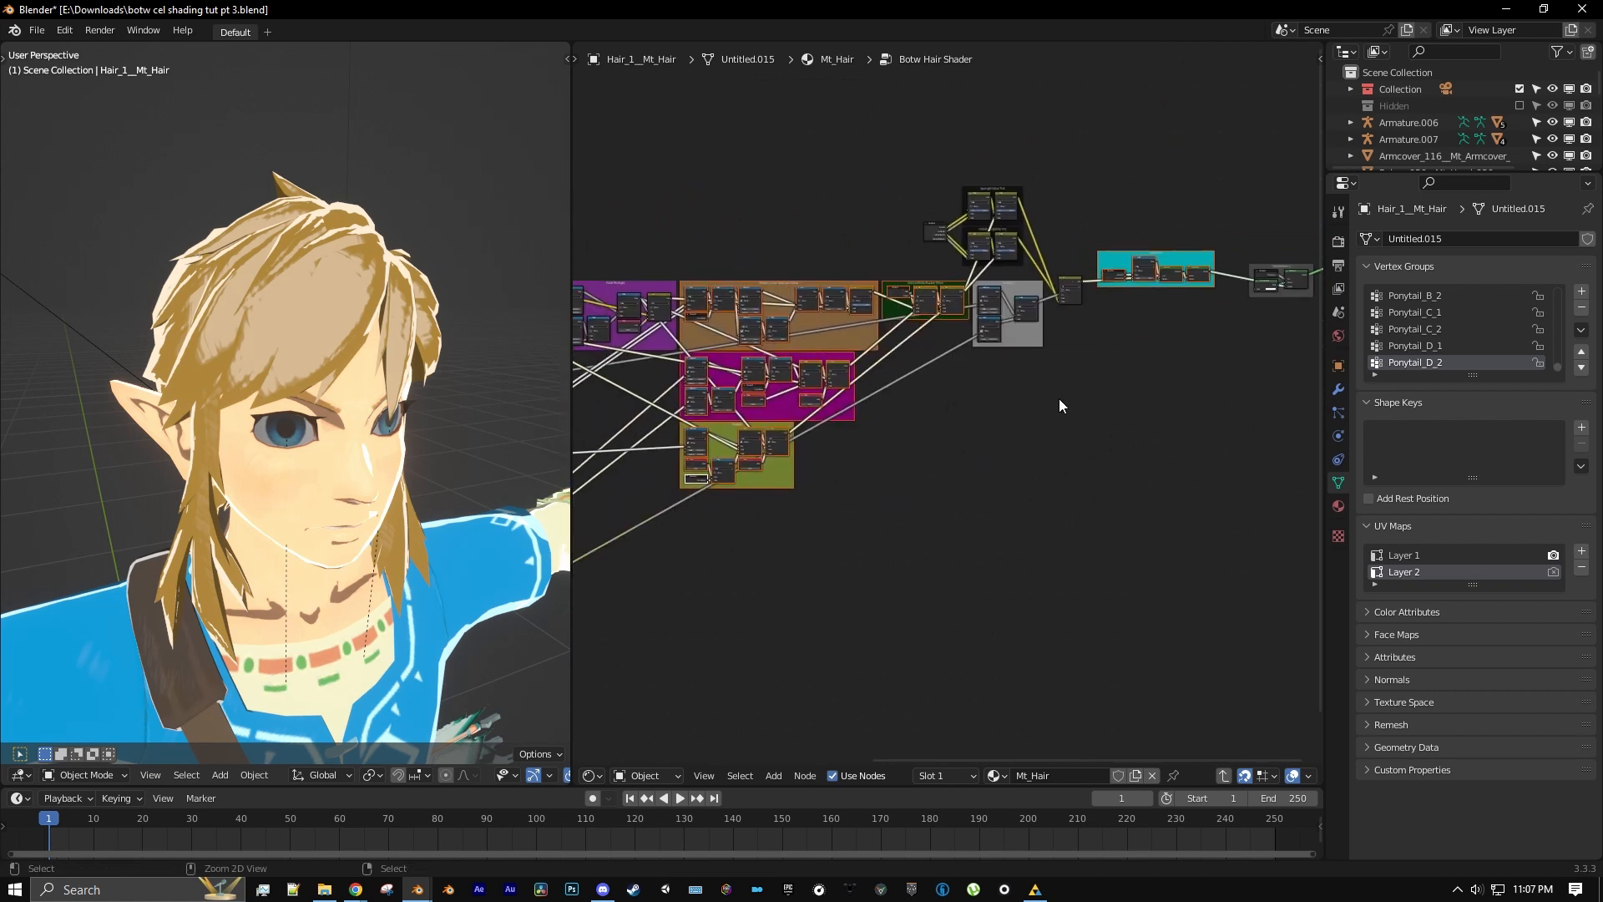
key("ctrl+x")
- Add a Mix color node in the empty space between the Fade Rimlight frame and the lighting tint frames
middle_click_drag(969, 280, 968, 330)
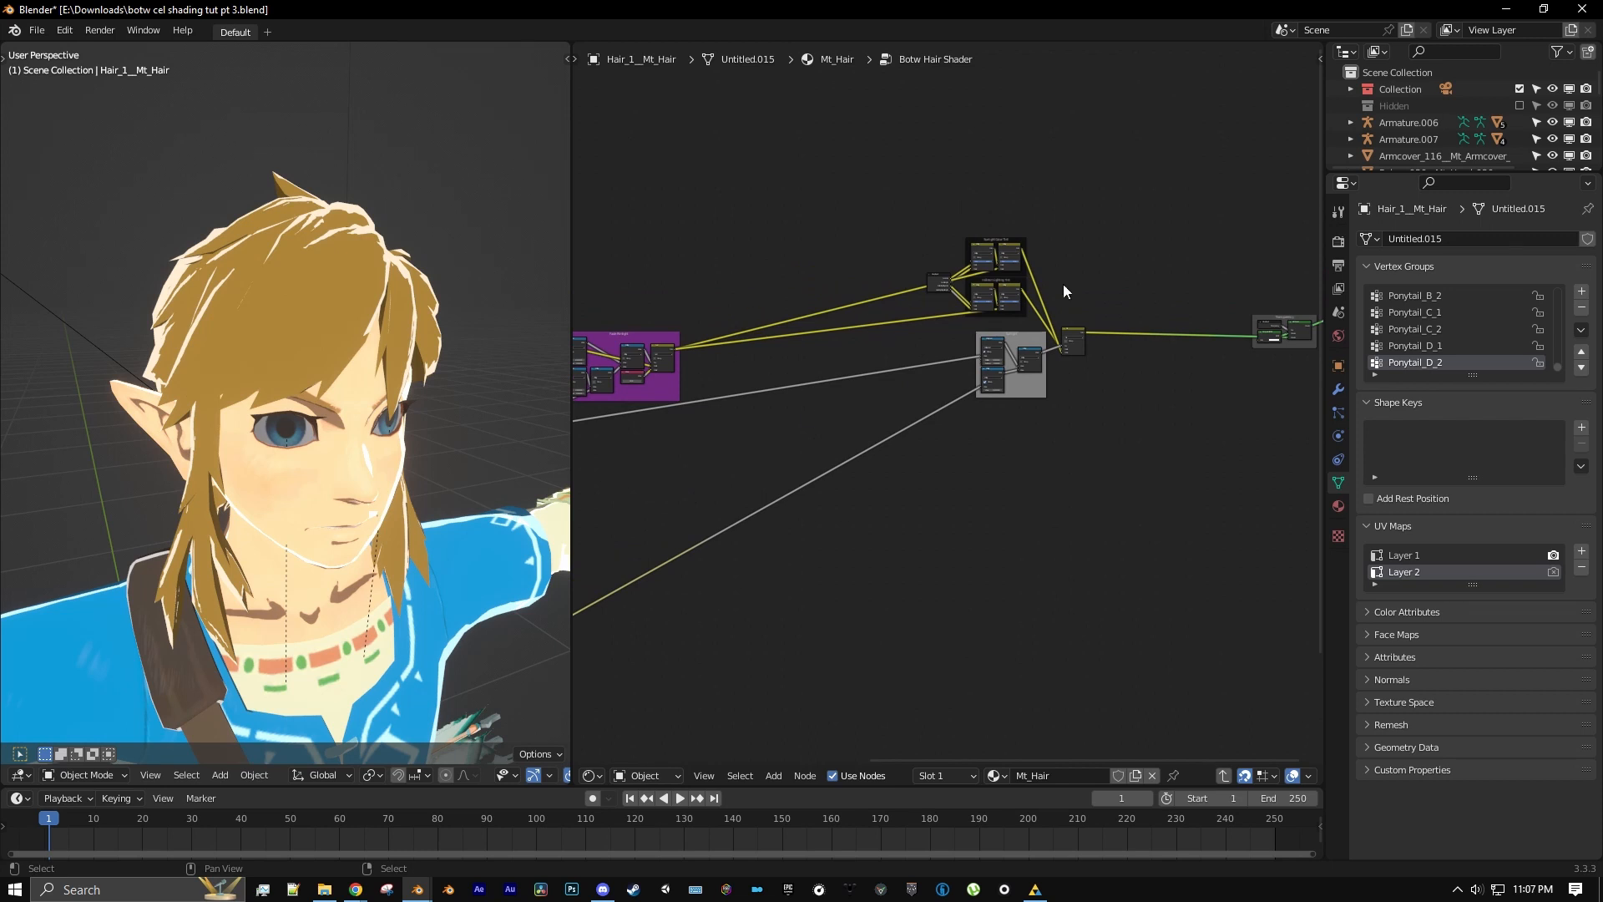
middle_click_drag(858, 379, 984, 419)
scroll(964, 484, "up", 11)
scroll(985, 419, "up", 2)
left_click(774, 778)
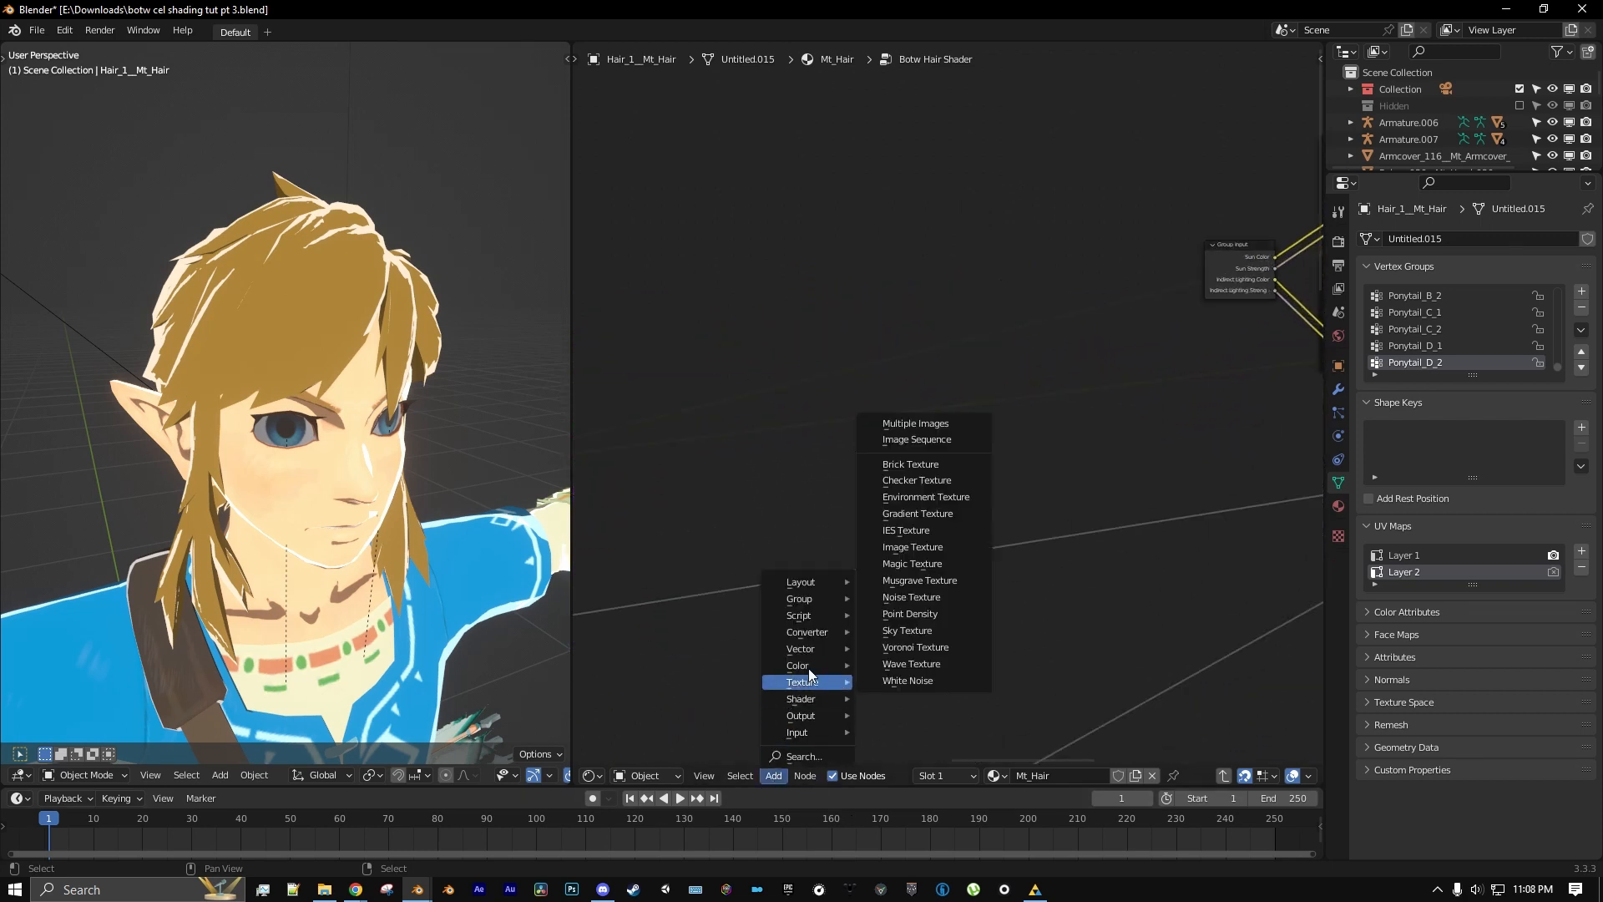
mouse_move(843, 665)
left_click(893, 745)
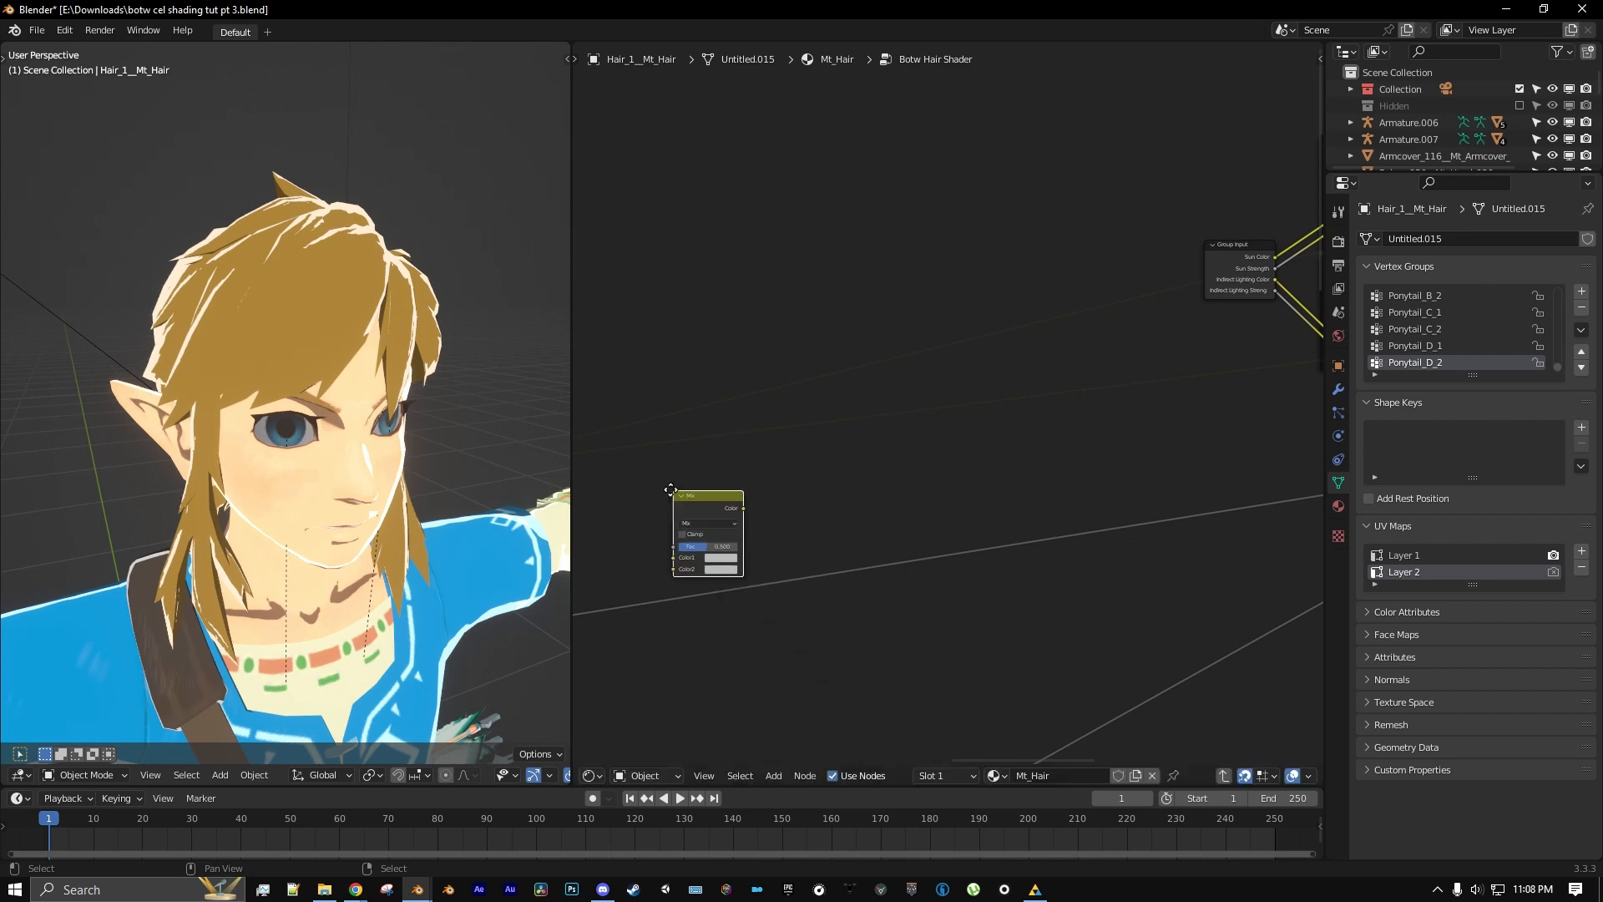
left_click(1049, 486)
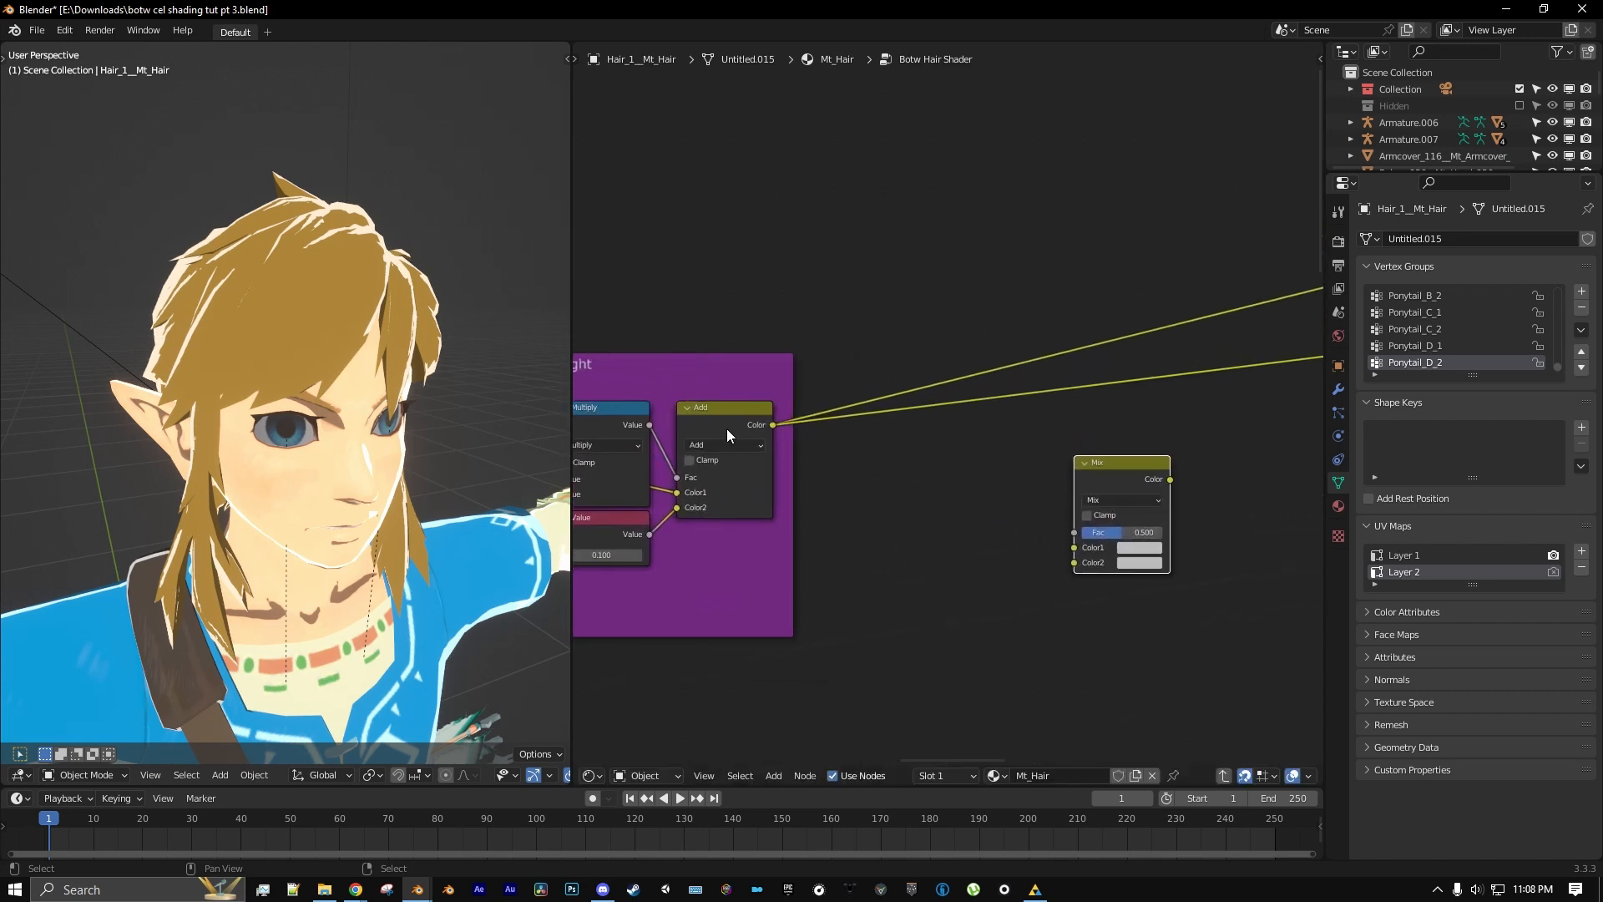
- Connect the Fade Rimlight Add node's Color output to the Mix node's Color1, and move the Mix node up toward the tint frames
middle_click_drag(788, 427, 931, 419)
left_click_drag(915, 422, 1201, 541)
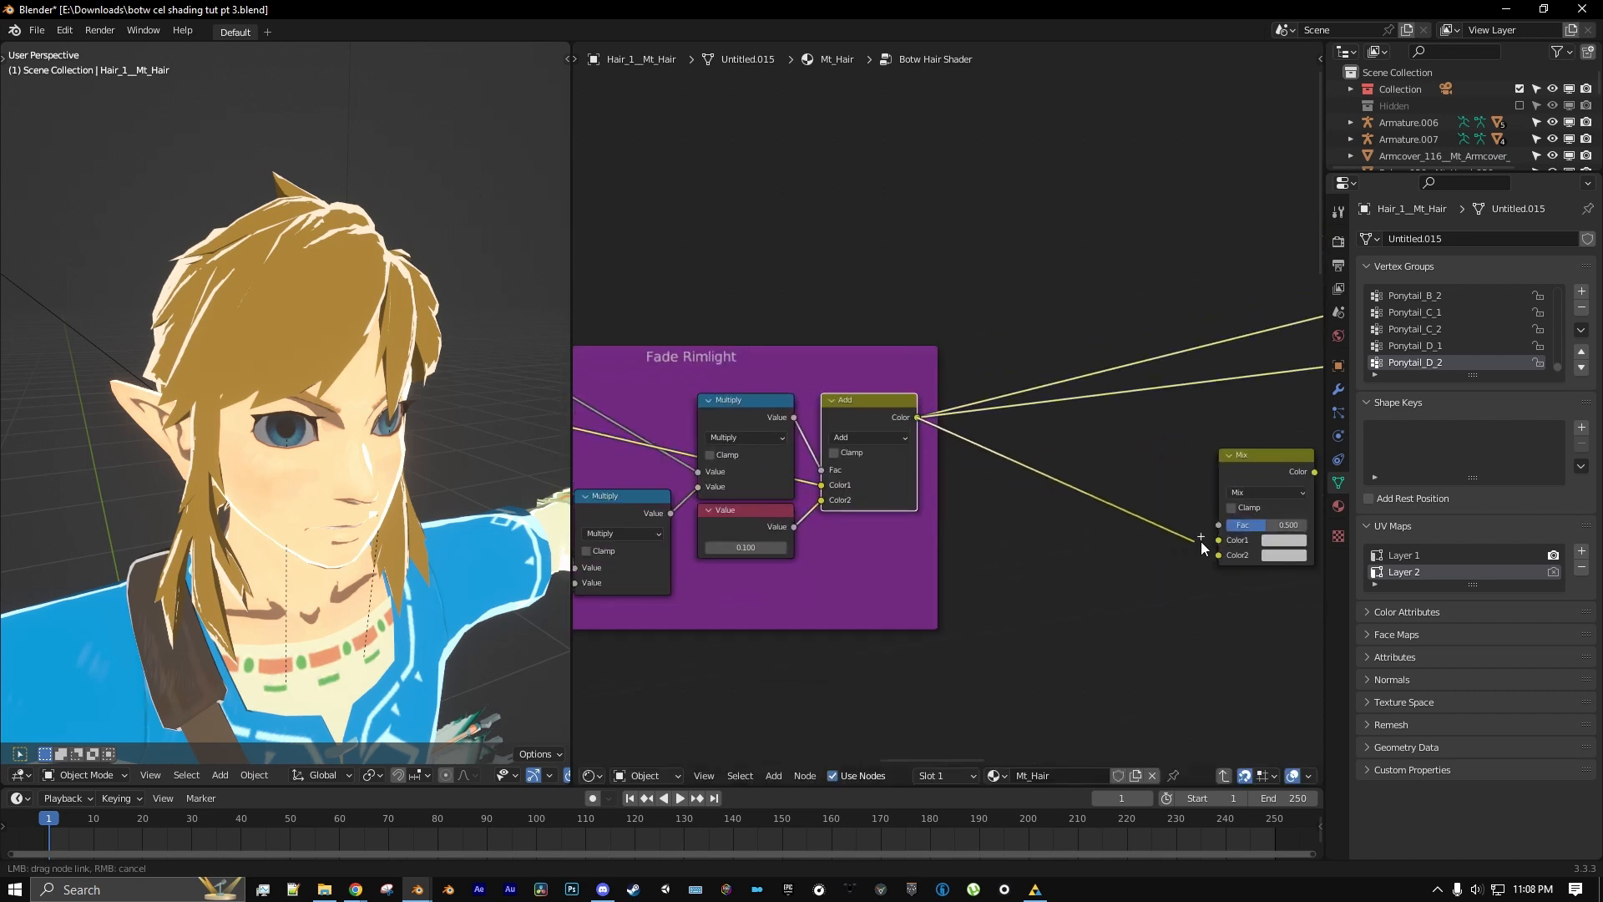
scroll(1224, 469, "down", 3)
middle_click_drag(1252, 482, 915, 561)
left_click_drag(917, 558, 1277, 223)
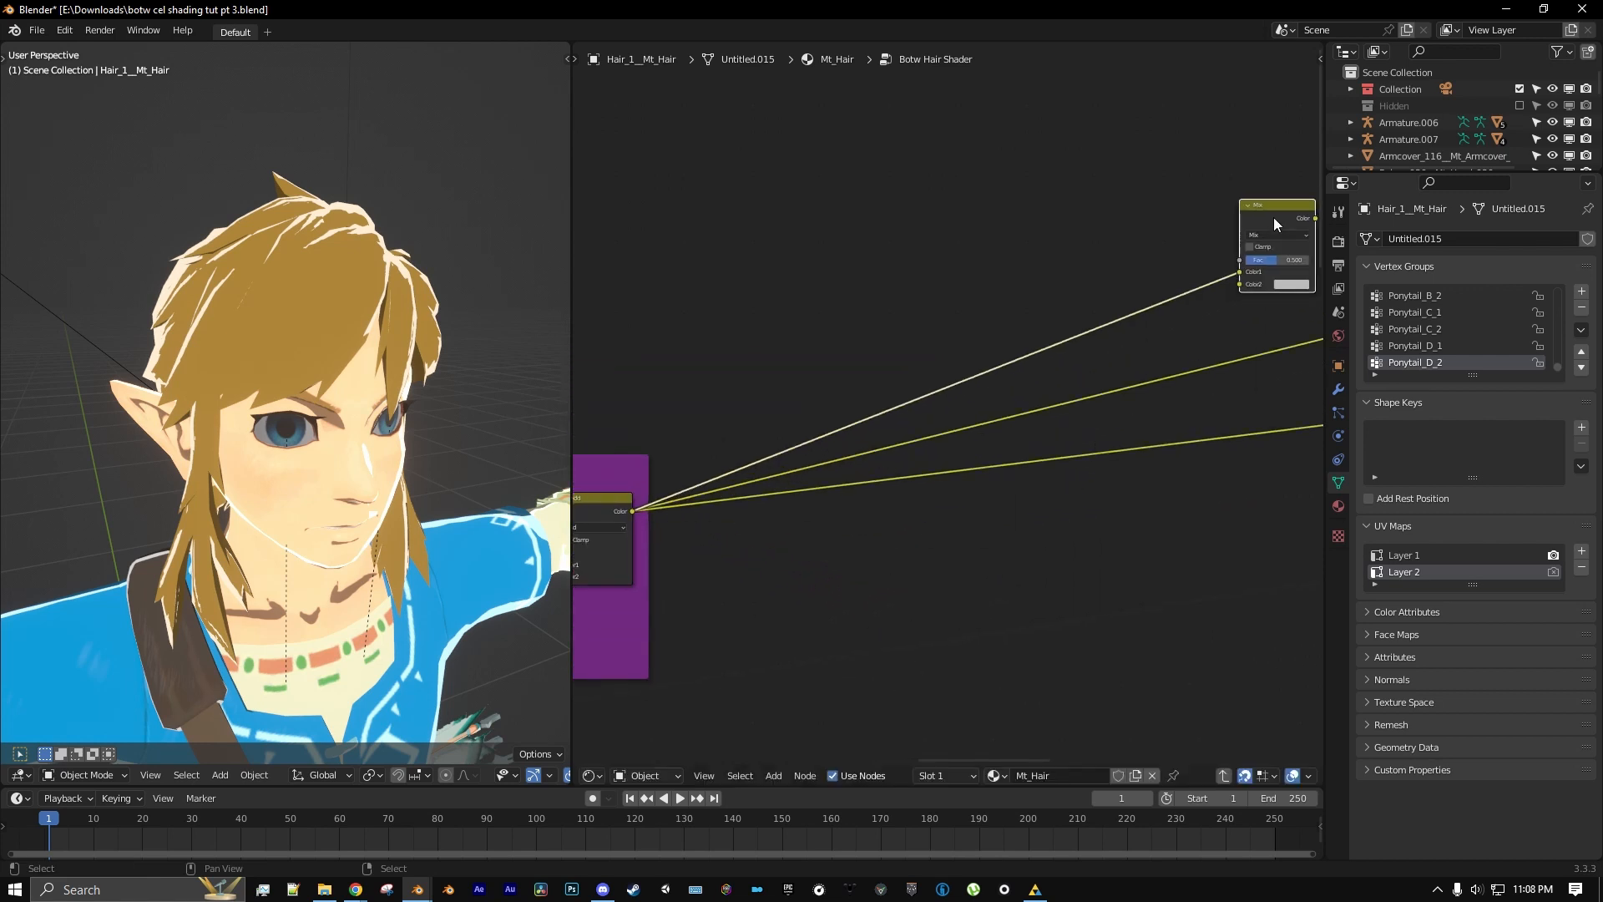
- Connect the Mix node's Color output to Color2 of the second Multiply node in the Sunlight Color Tint frame
middle_click_drag(1247, 226, 769, 441)
scroll(822, 369, "up", 3)
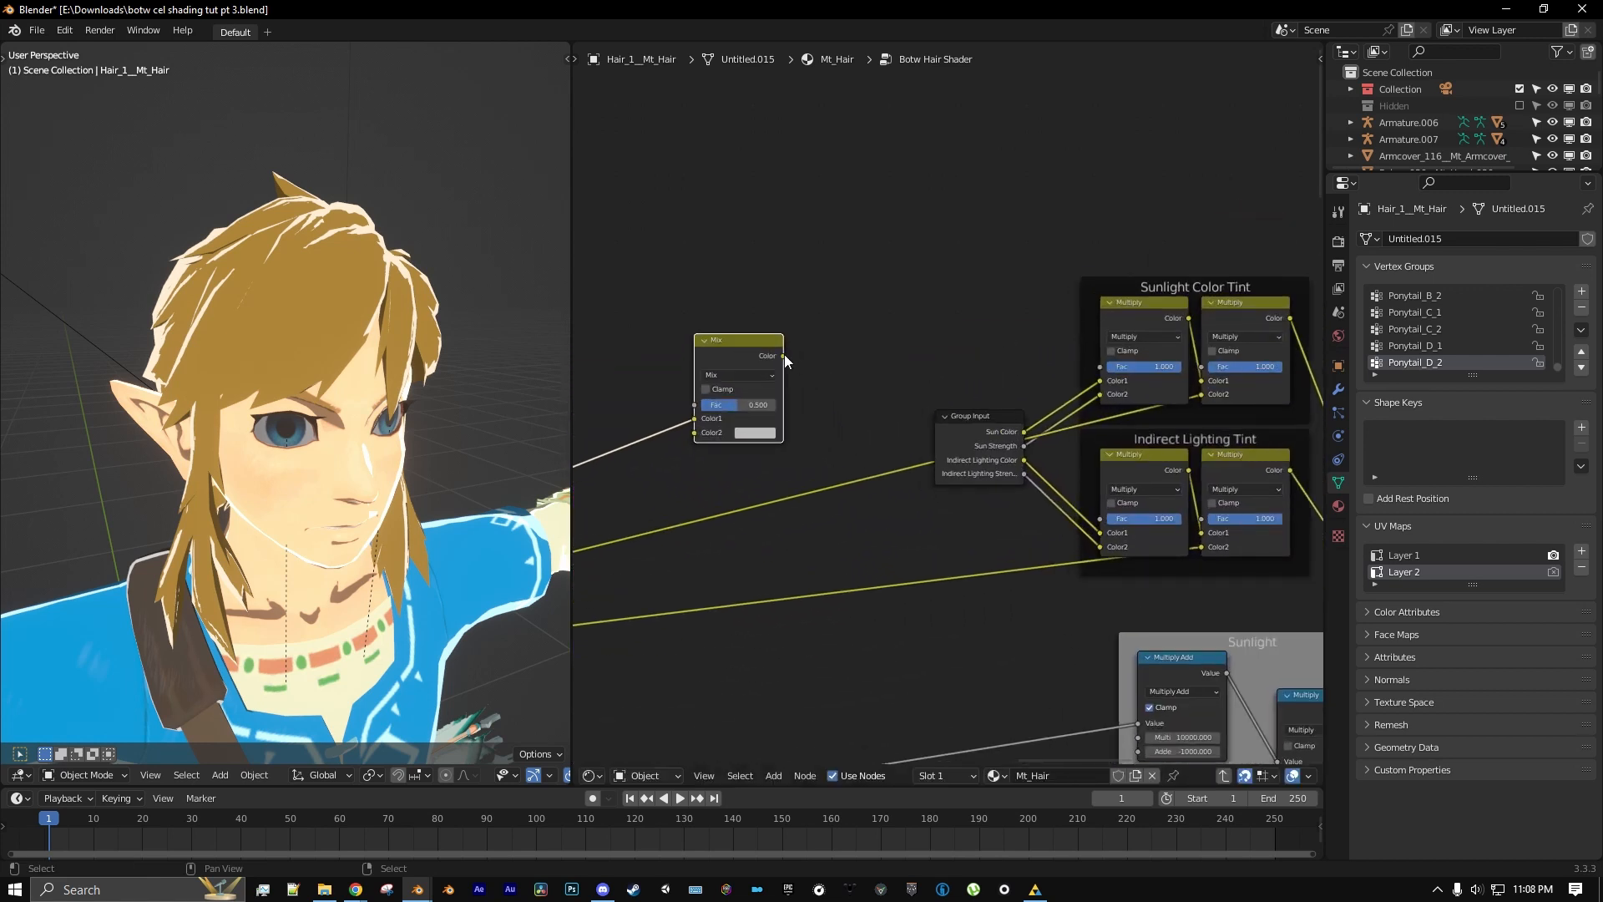
left_click_drag(783, 357, 1199, 393)
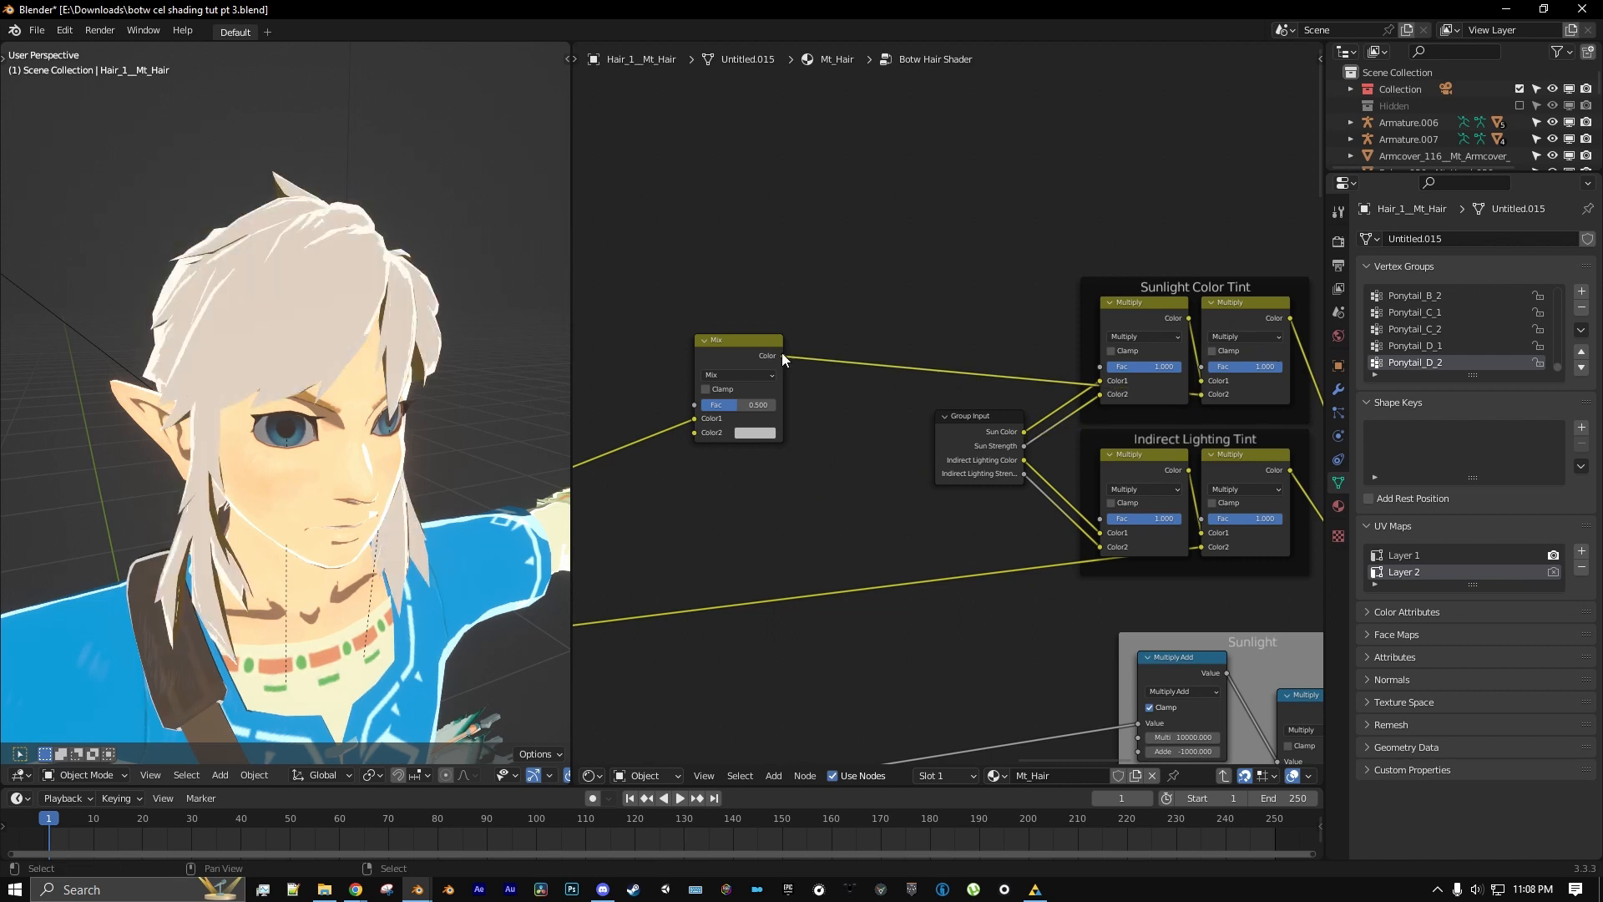
- Connect the Mix node's Color output to Color2 of the second Multiply node in the Indirect Lighting Tint frame, and move the Mix node down
mouse_move(782, 355)
left_mouse_down()
mouse_move(1000, 551)
mouse_move(1199, 550)
left_mouse_up()
middle_click_drag(974, 464, 1084, 410)
left_click_drag(841, 297, 805, 483)
- Set the Mix node's blend mode to Multiply and its factor to 1.000
left_click(808, 488)
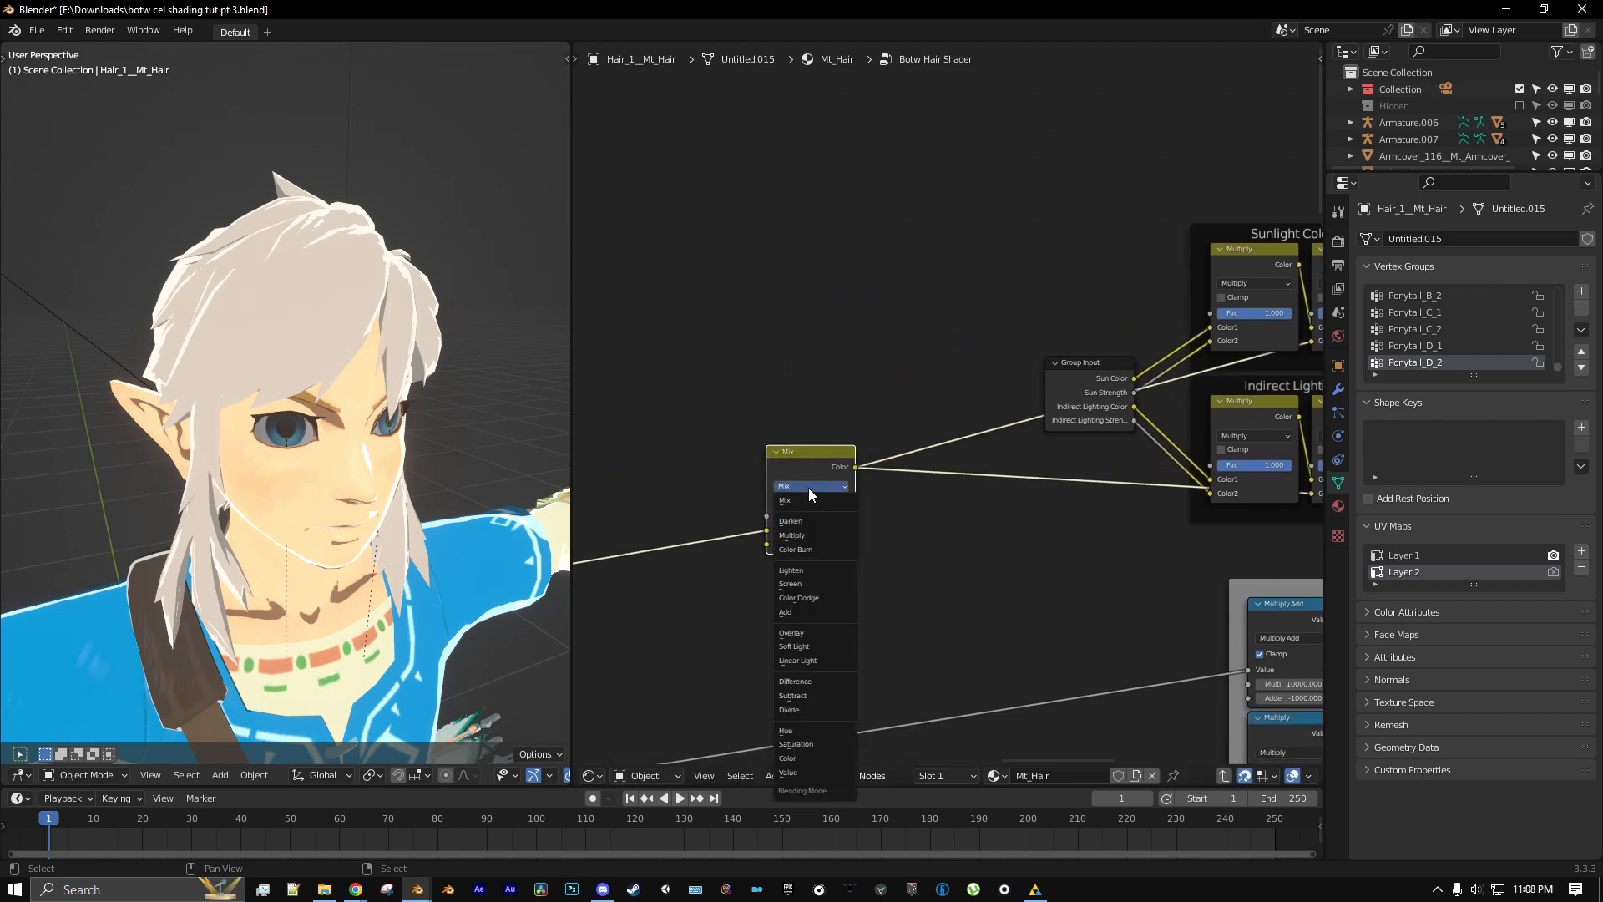
left_click(815, 535)
scroll(827, 571, "up", 1)
middle_click_drag(827, 571, 944, 492)
scroll(944, 492, "up", 3)
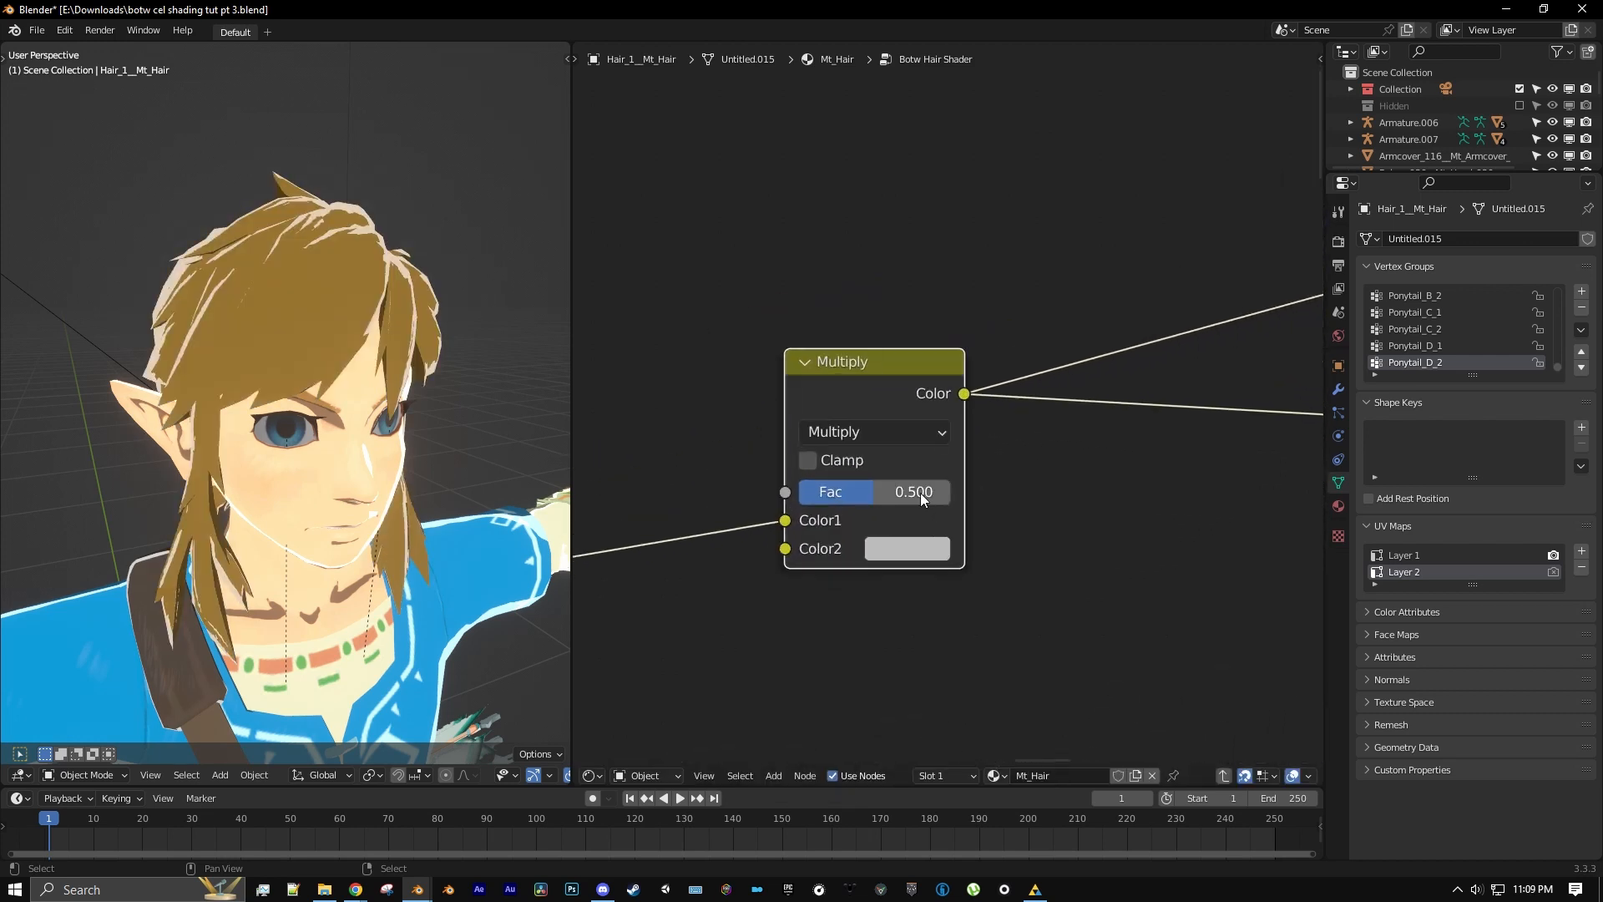
left_click_drag(920, 492, 952, 493)
scroll(885, 609, "down", 6)
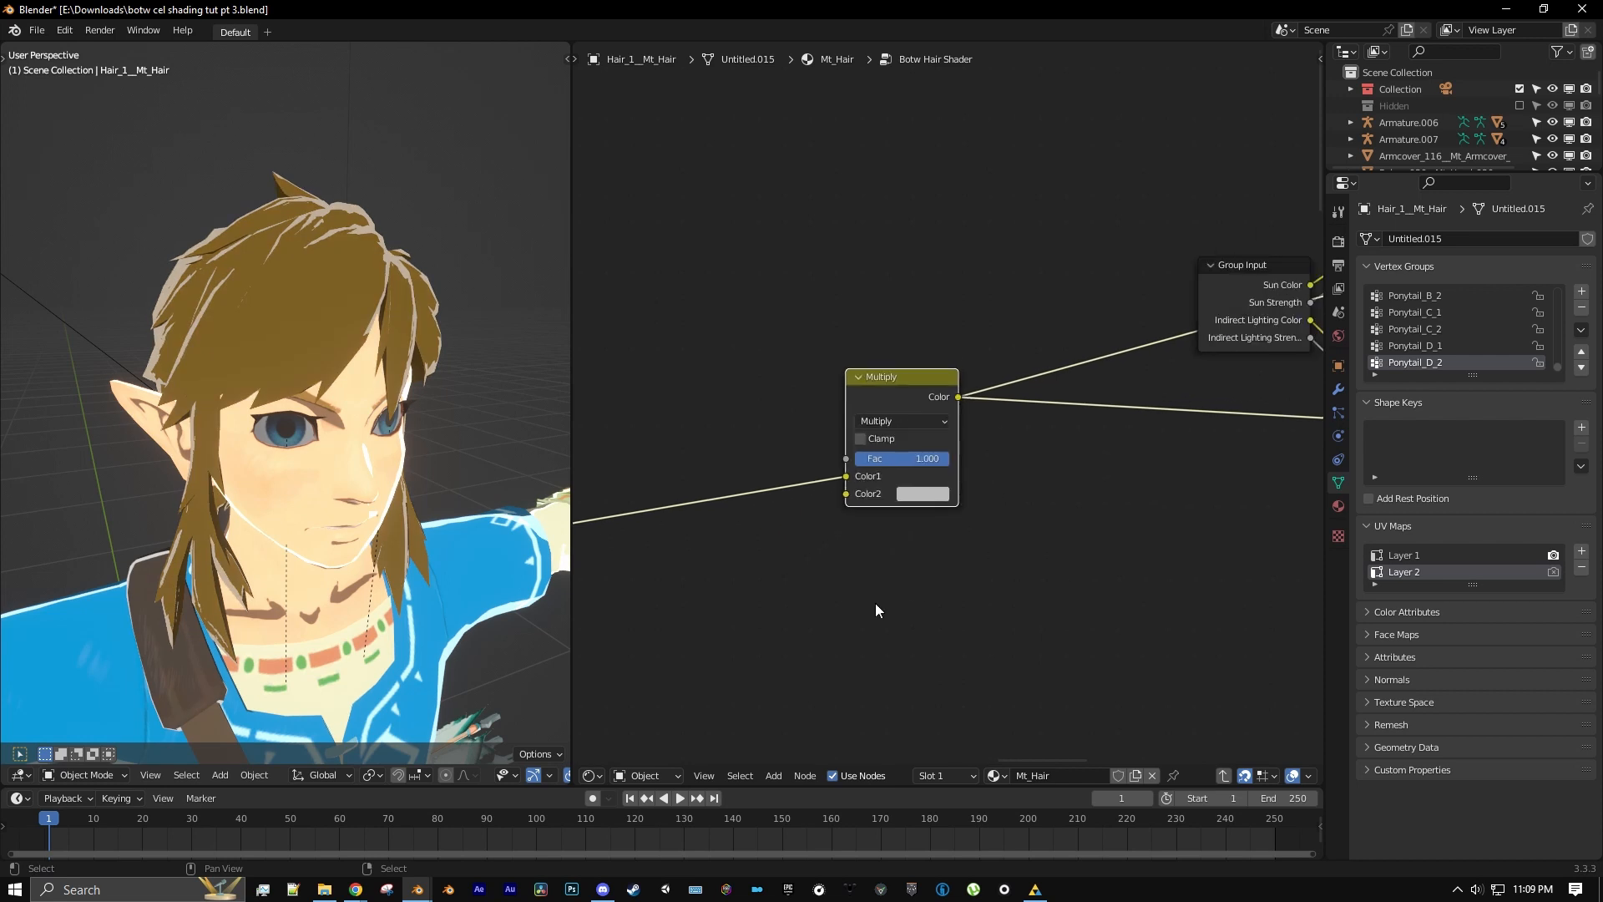
- Add a Math node below the incoming link of the Multiply color node and set its operation to Multiply Add
scroll(827, 651, "up", 2)
left_click(777, 774)
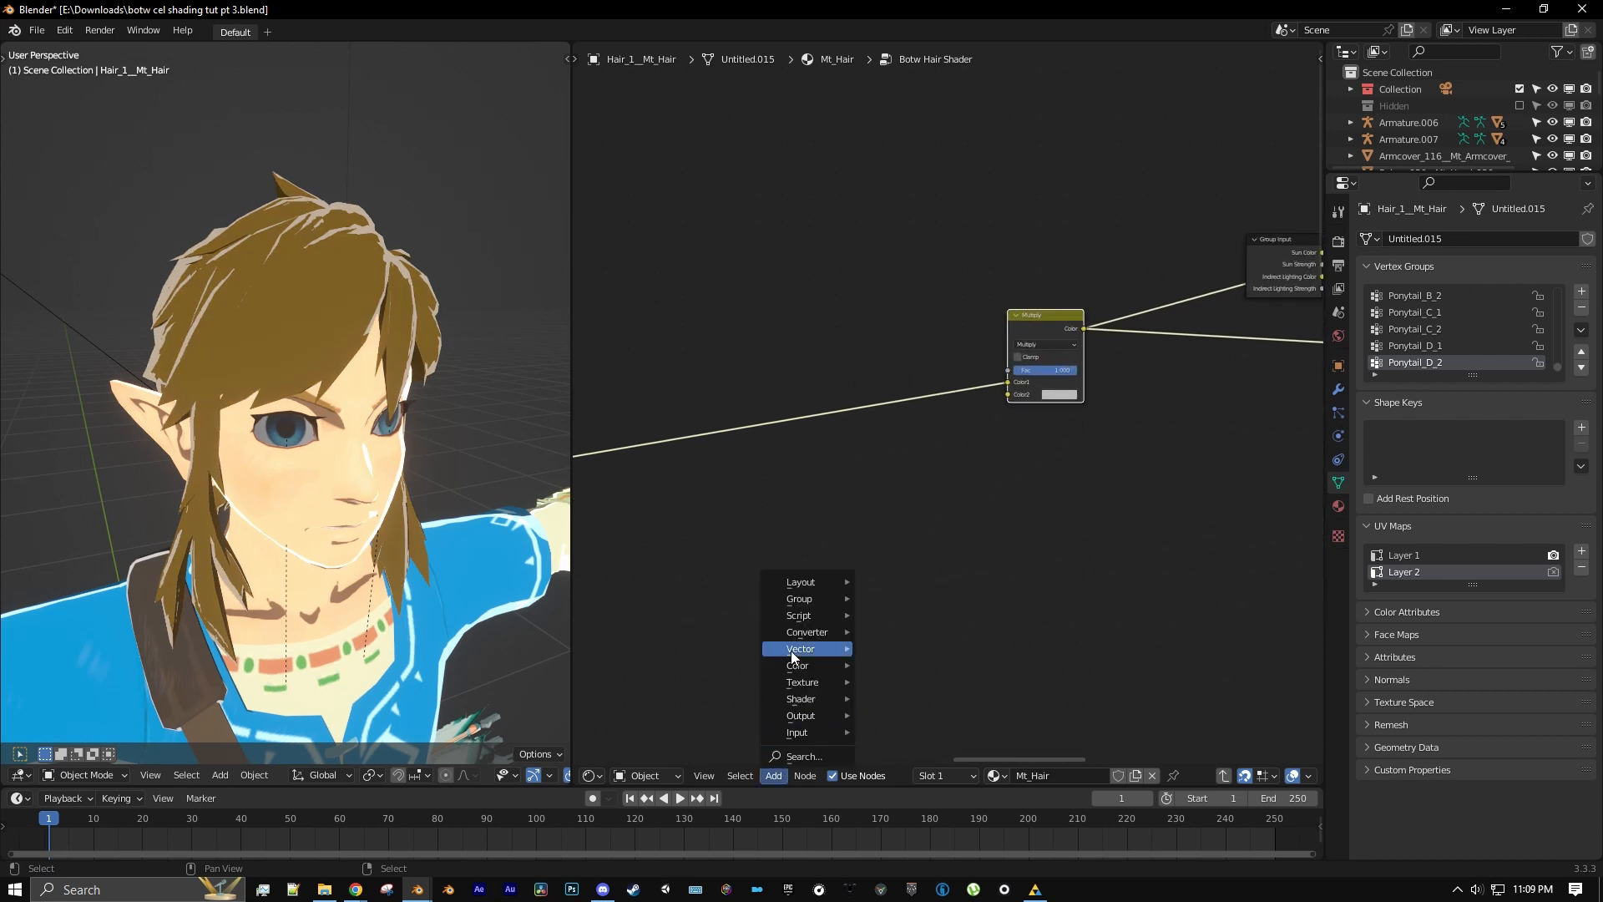
mouse_move(791, 634)
left_click(925, 531)
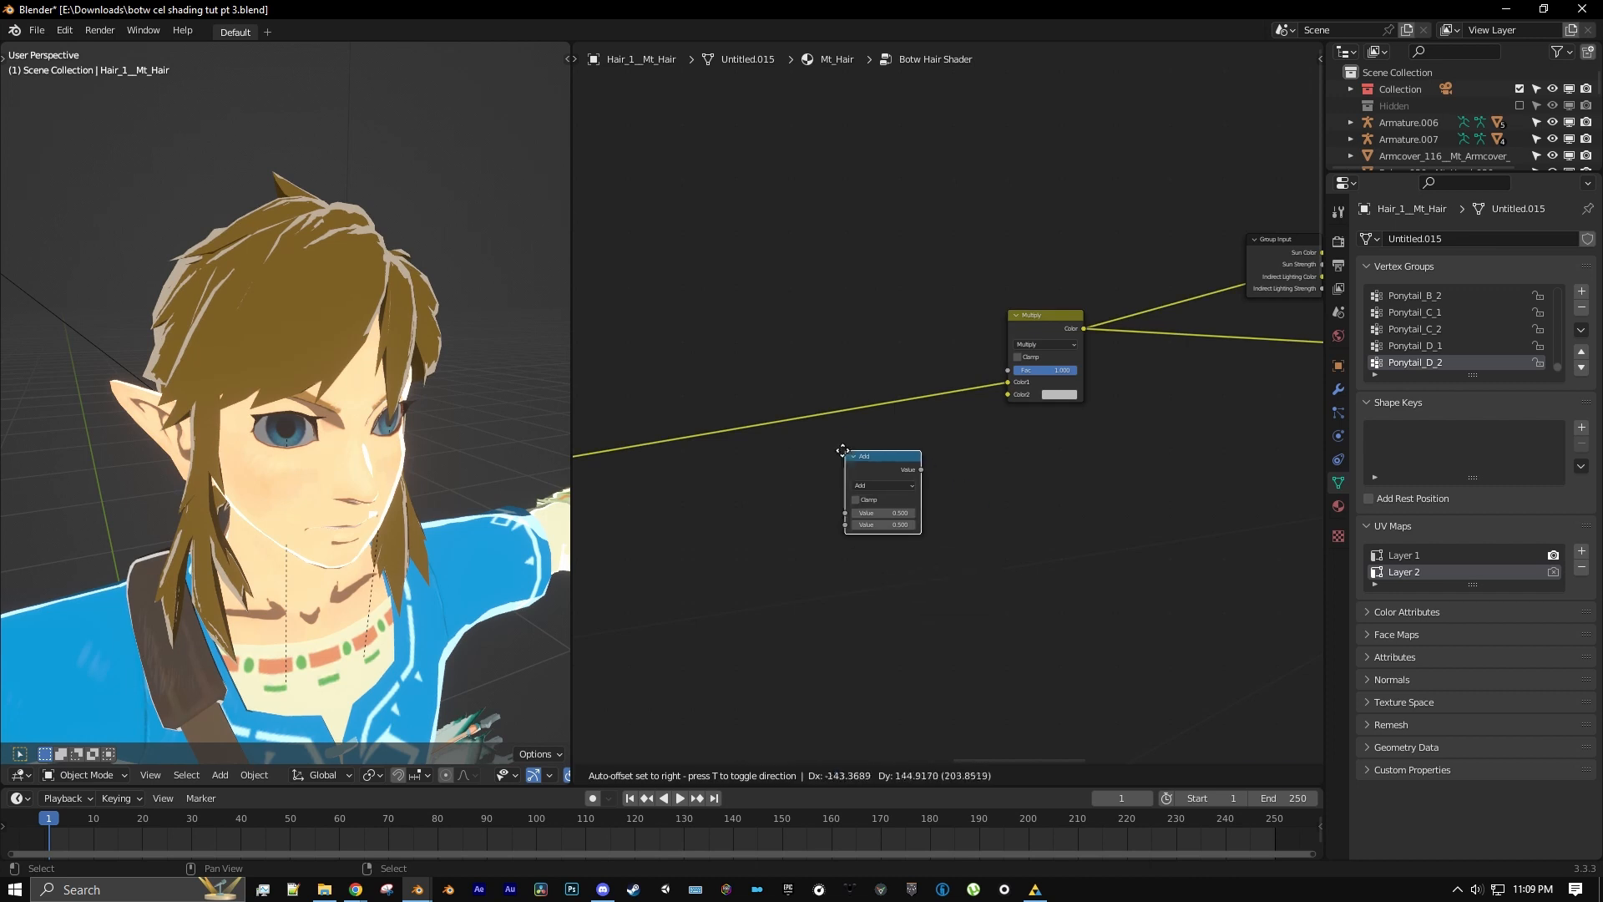
left_click(859, 489)
scroll(859, 489, "up", 2)
left_click(855, 515)
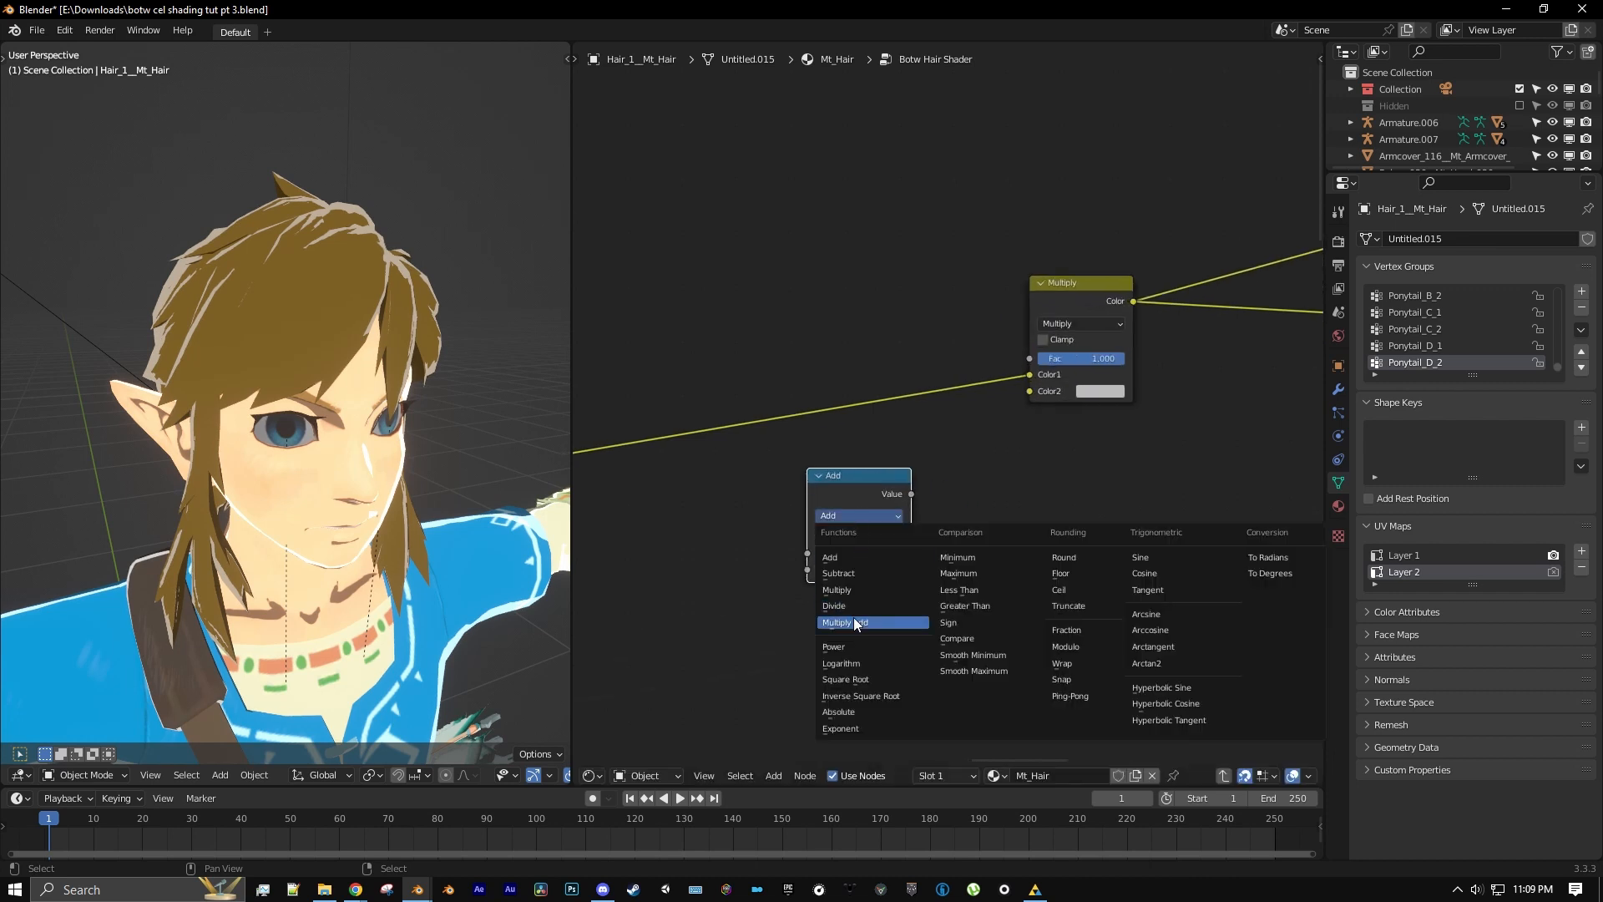
left_click(853, 620)
- Move the Multiply Add node across the graph toward the area above the Specular Vector frame
scroll(854, 505, "down", 7)
middle_click_drag(803, 508, 1102, 372)
left_click_drag(1218, 303, 753, 514)
middle_click_drag(753, 513, 1269, 254)
left_click_drag(1269, 257, 840, 398)
middle_click_drag(840, 398, 1005, 393)
- Link the upstream output to the Multiply Add node's Value, and configure it with Clamp enabled, multiplier 10000 and addend -1000
scroll(910, 399, "up", 8)
middle_click_drag(846, 280, 878, 423)
scroll(878, 422, "up", 2)
middle_click_drag(807, 322, 789, 259)
left_click_drag(787, 260, 1117, 562)
scroll(1059, 434, "up", 3)
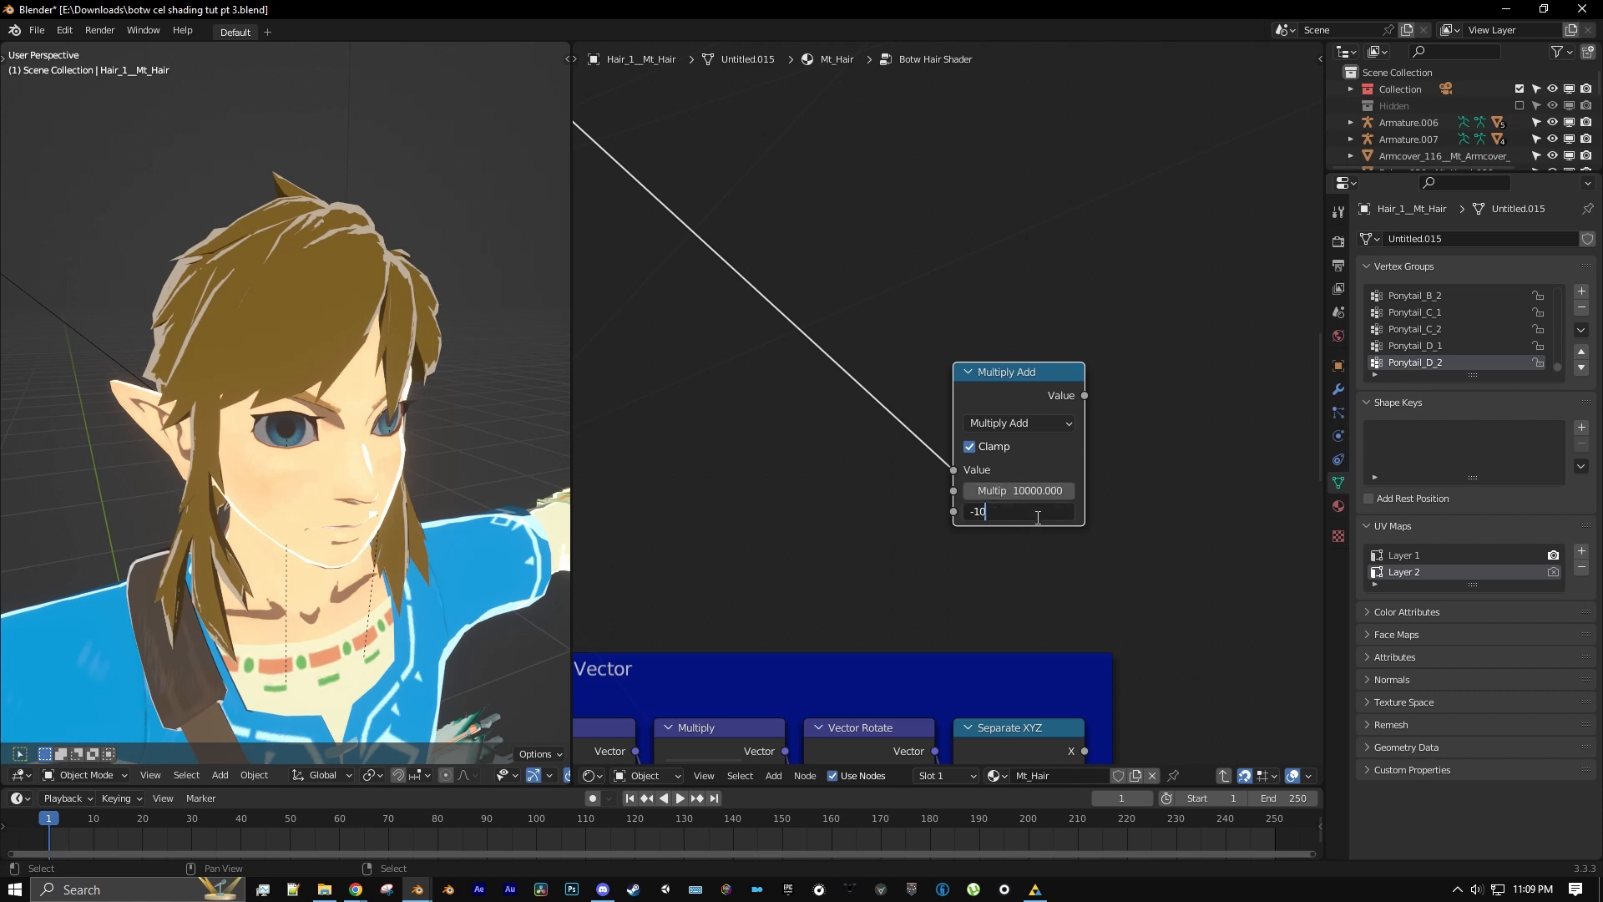
- Move the Multiply Add node up and place a duplicate directly below it
left_click_drag(1034, 389, 1132, 223)
key("shift+d")
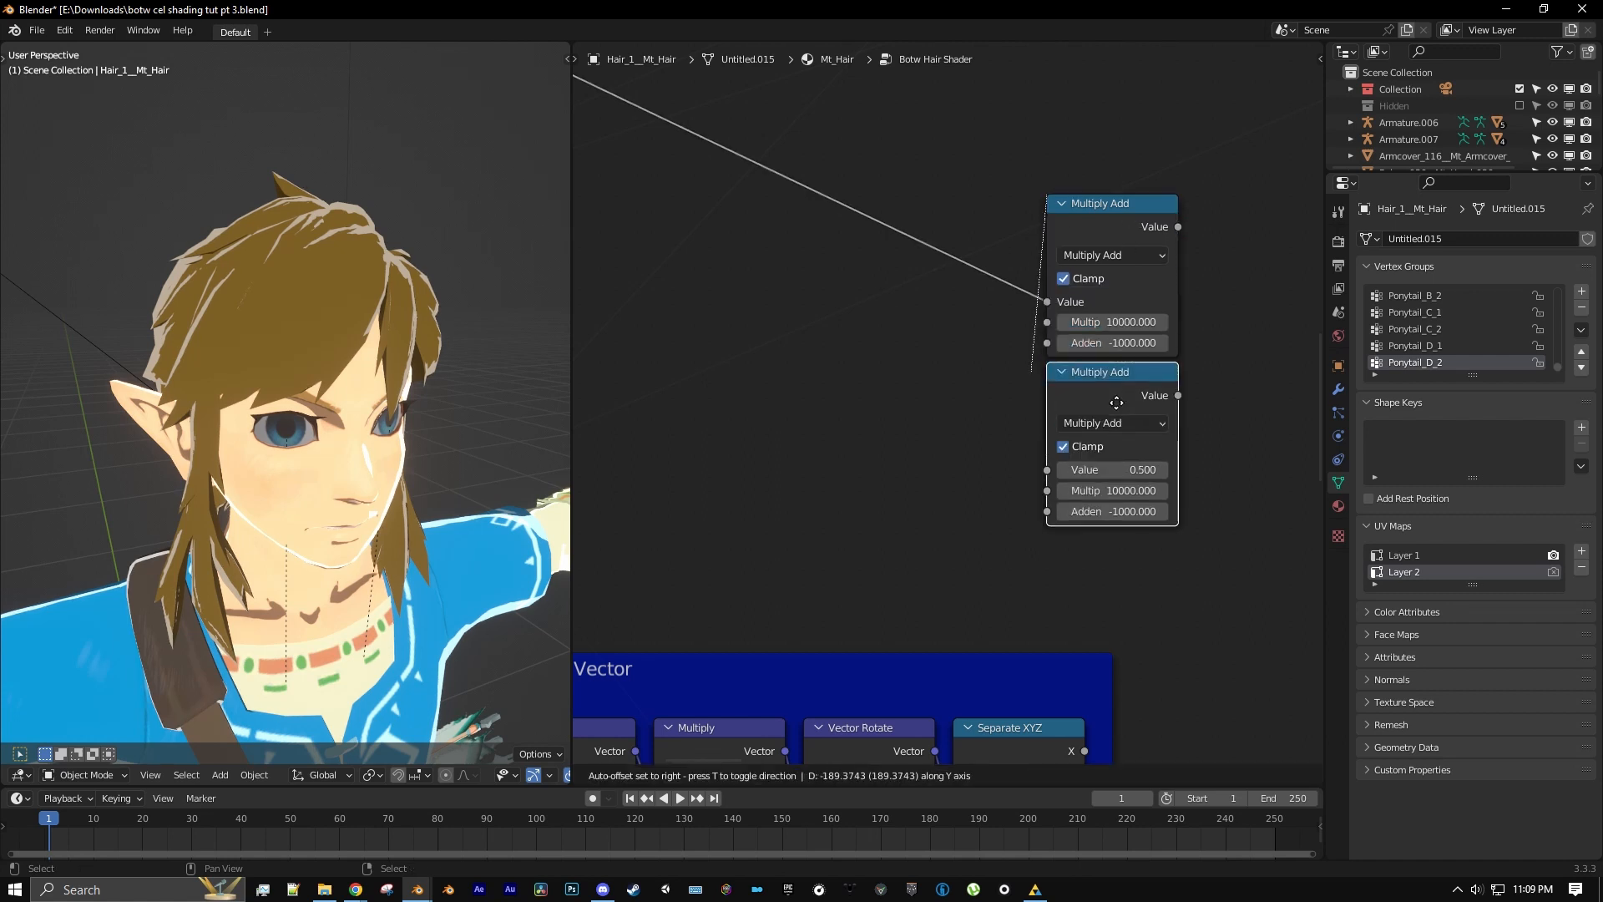
left_click(1115, 403)
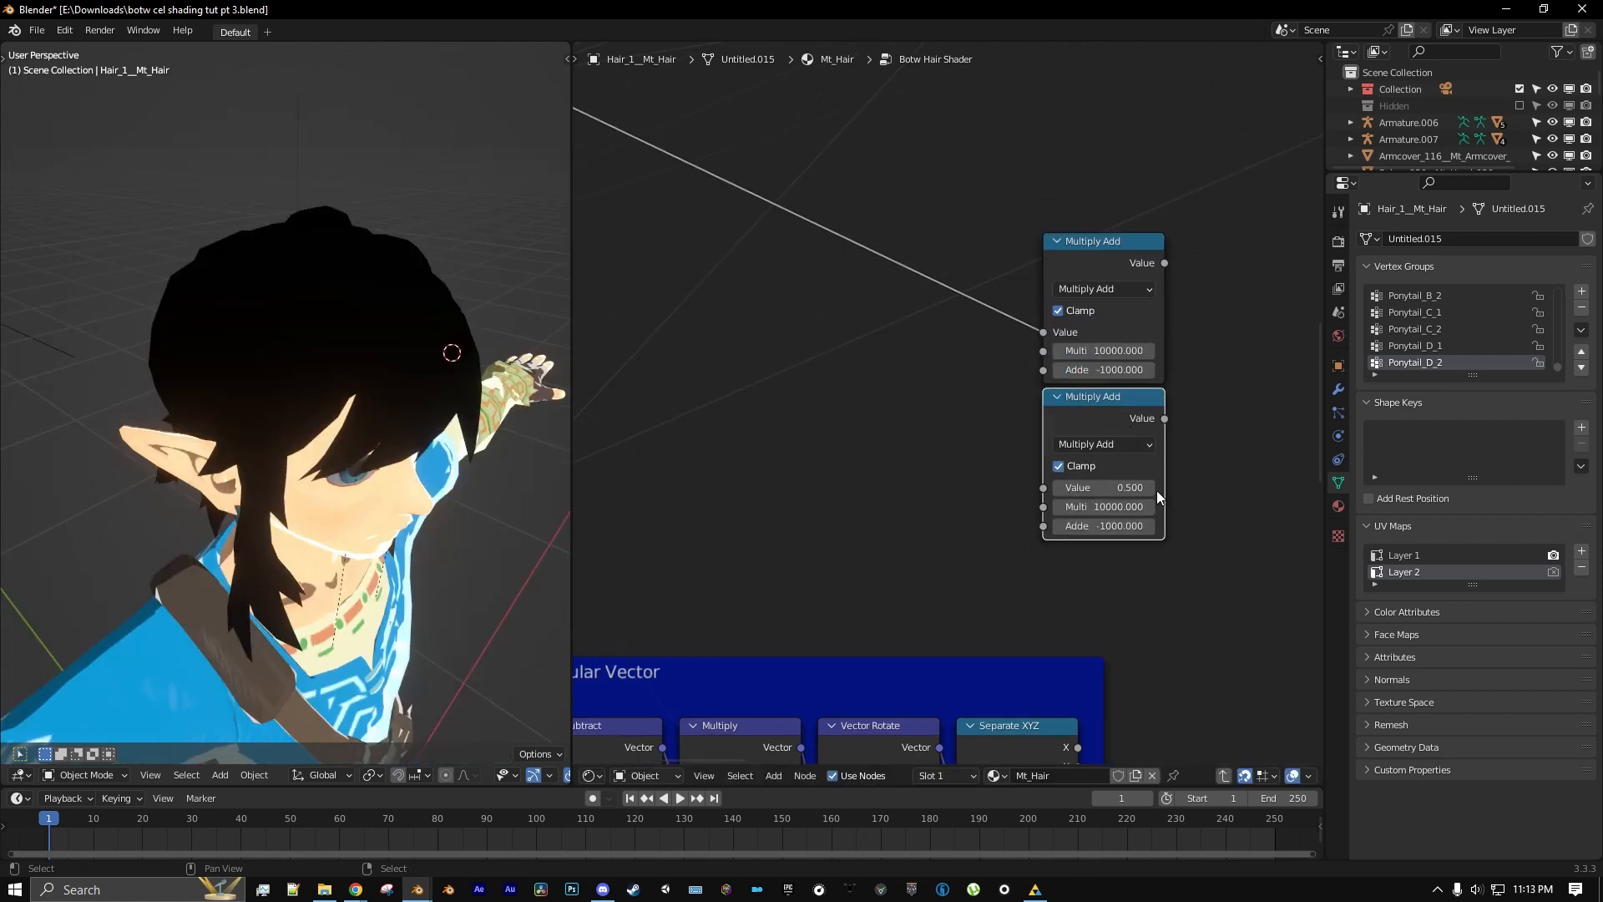
- Connect the Separate XYZ node's Z output to the duplicated Multiply Add's Value, and move that node aside from the original
scroll(1157, 496, "down", 5, "shift")
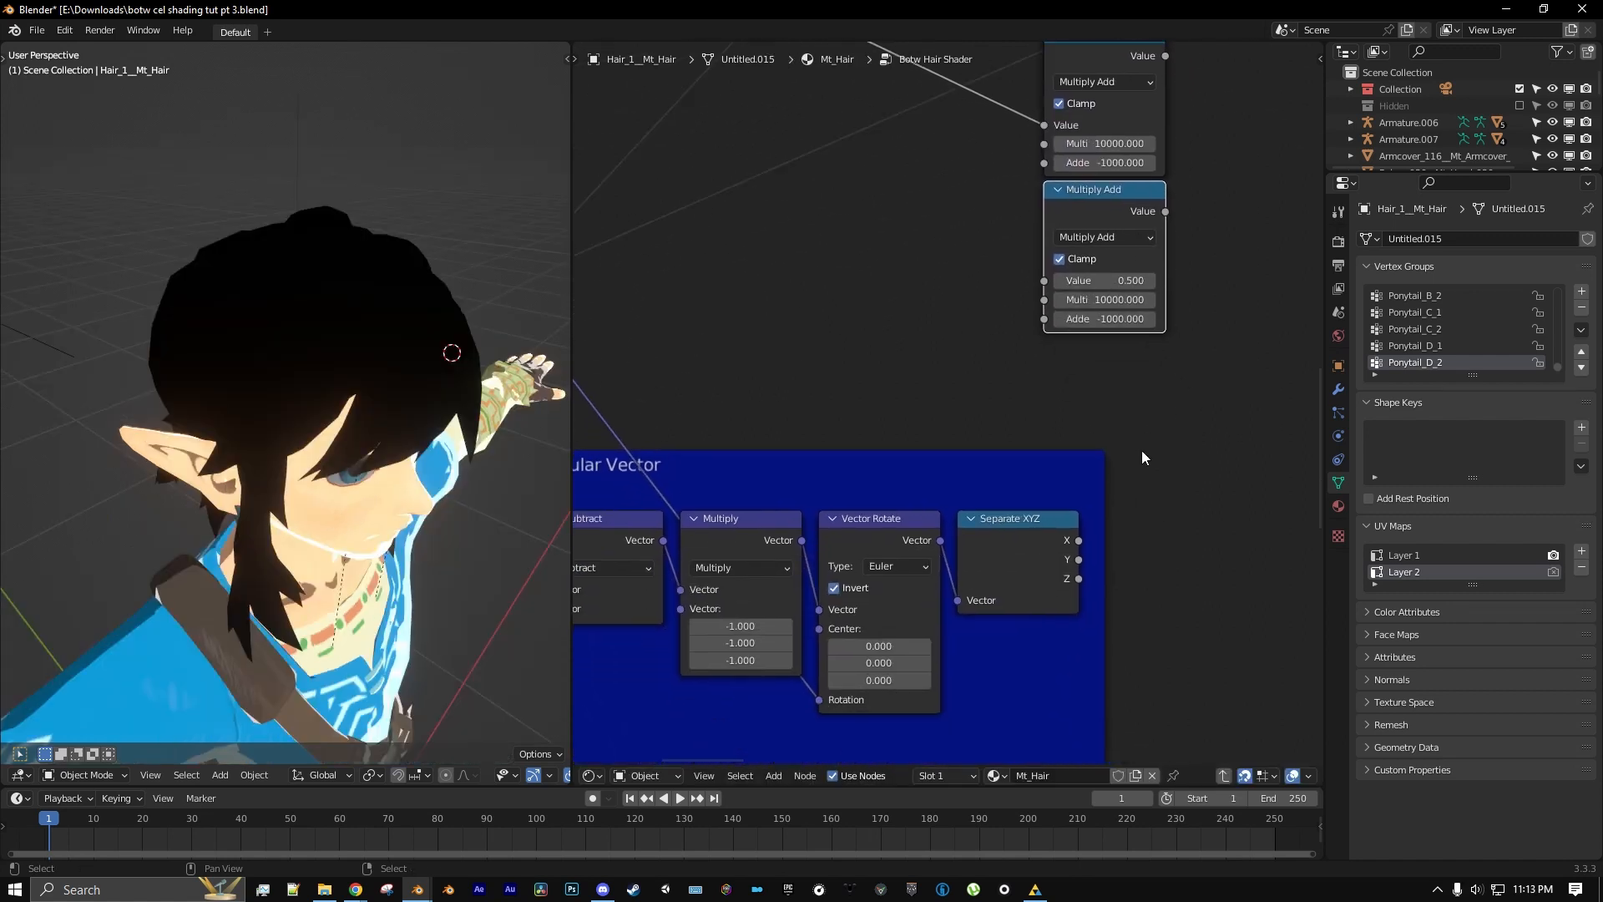
left_click_drag(1079, 578, 1149, 493)
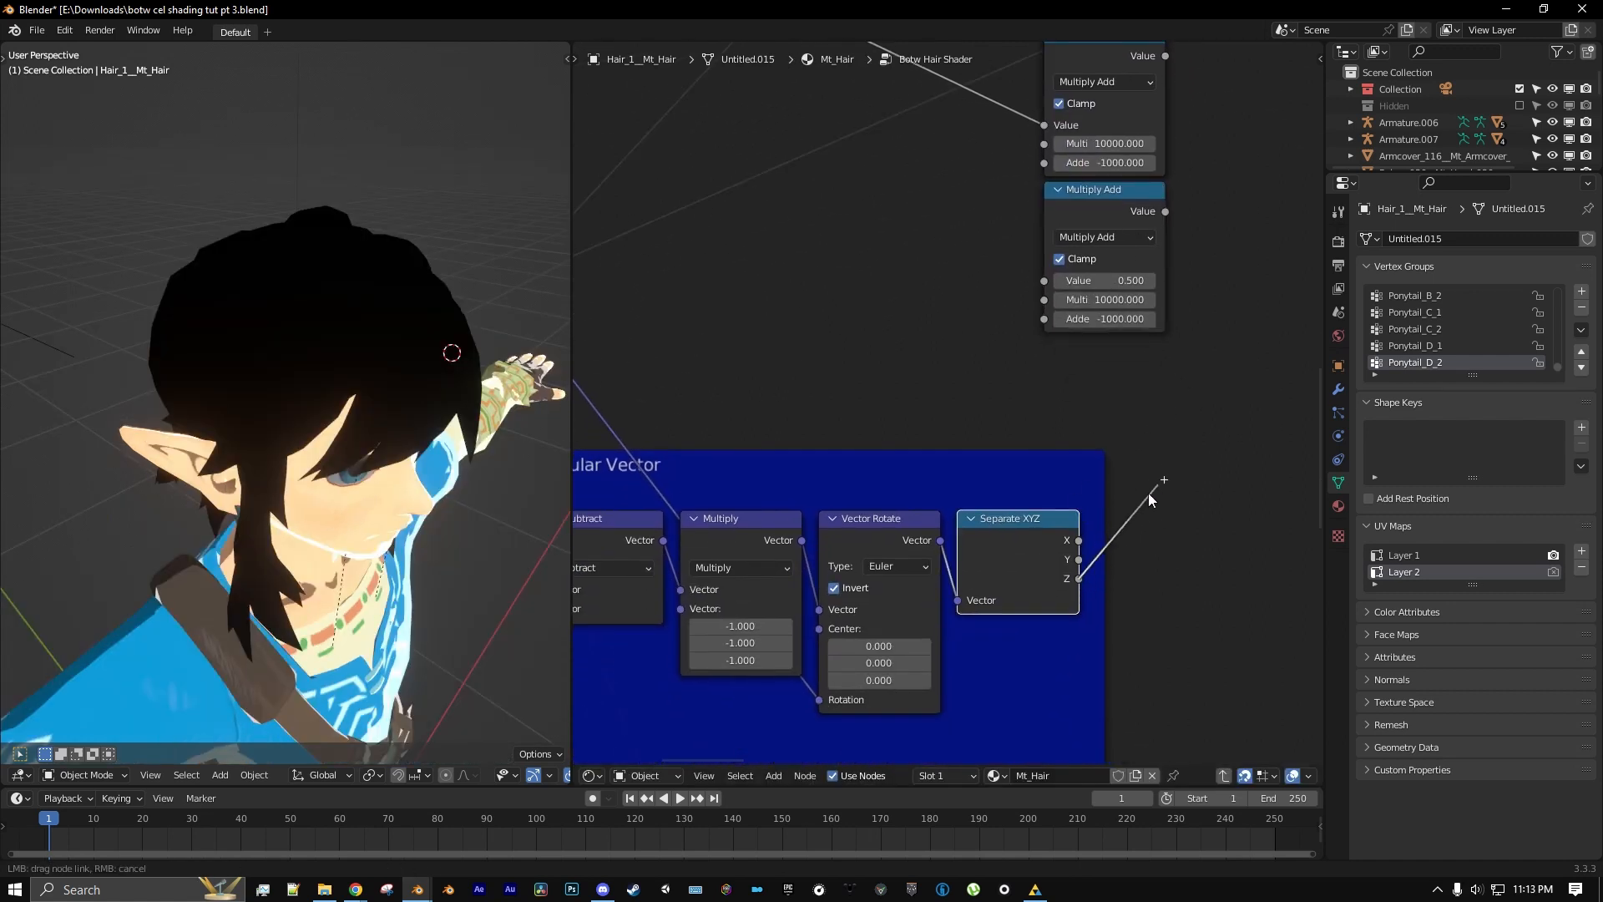
left_click_drag(1062, 281, 1064, 280)
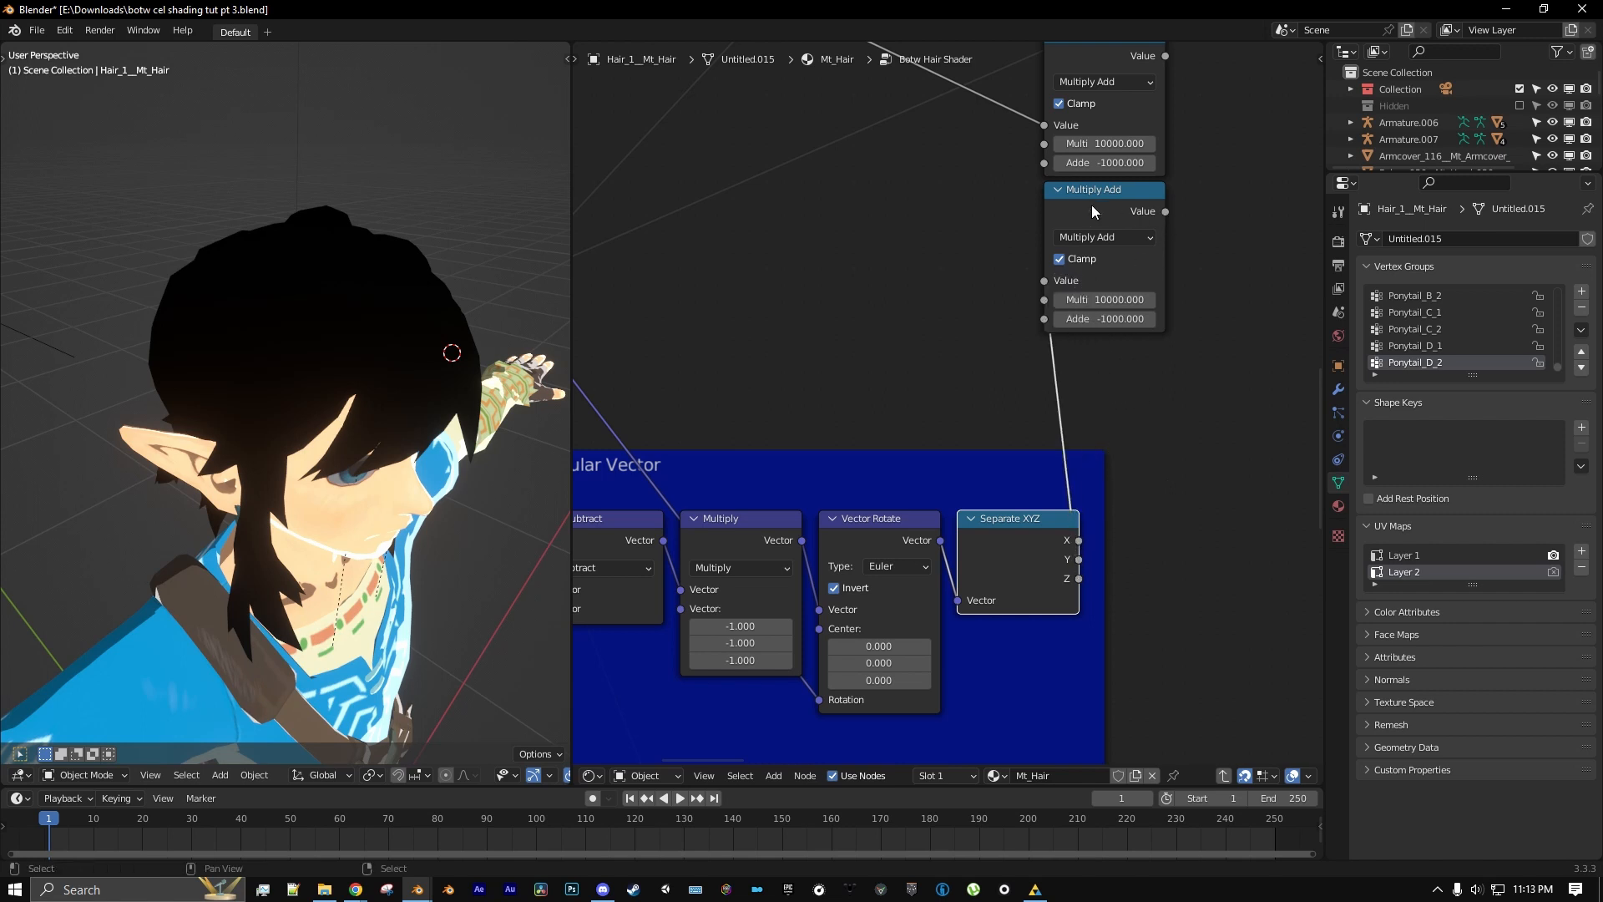
left_click_drag(1092, 205, 1247, 225)
- Duplicate the Z-driven Multiply Add node below itself, feed the copy's Value from the Z output, and set its addend to -9000
scroll(1250, 226, "down", 2)
middle_click_drag(1257, 227, 1141, 252)
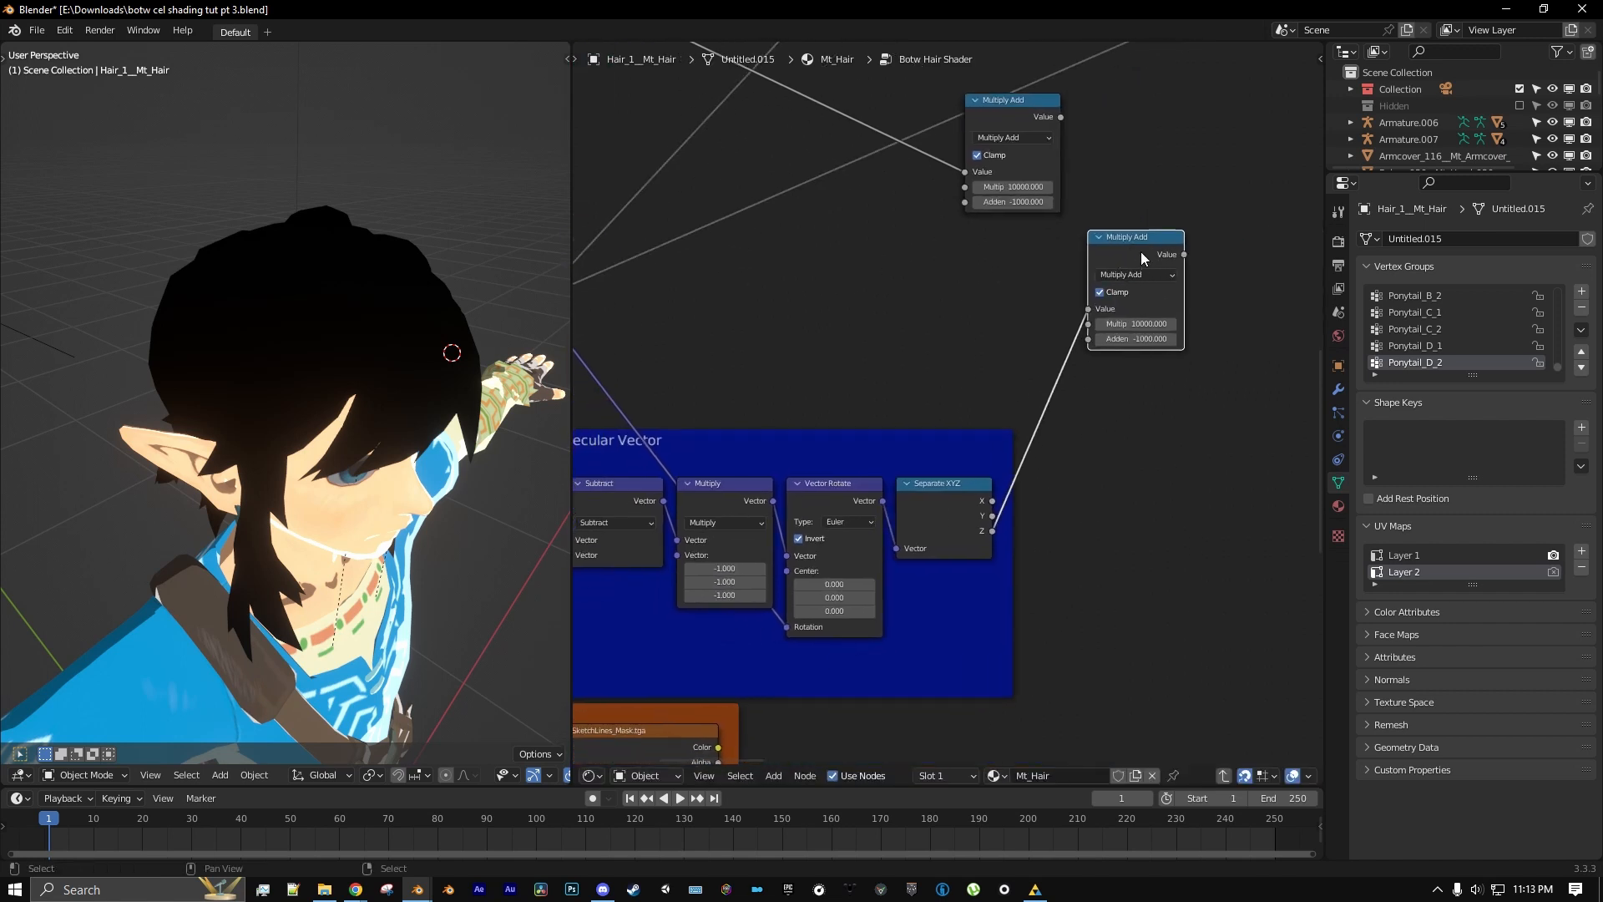
key("shift+d")
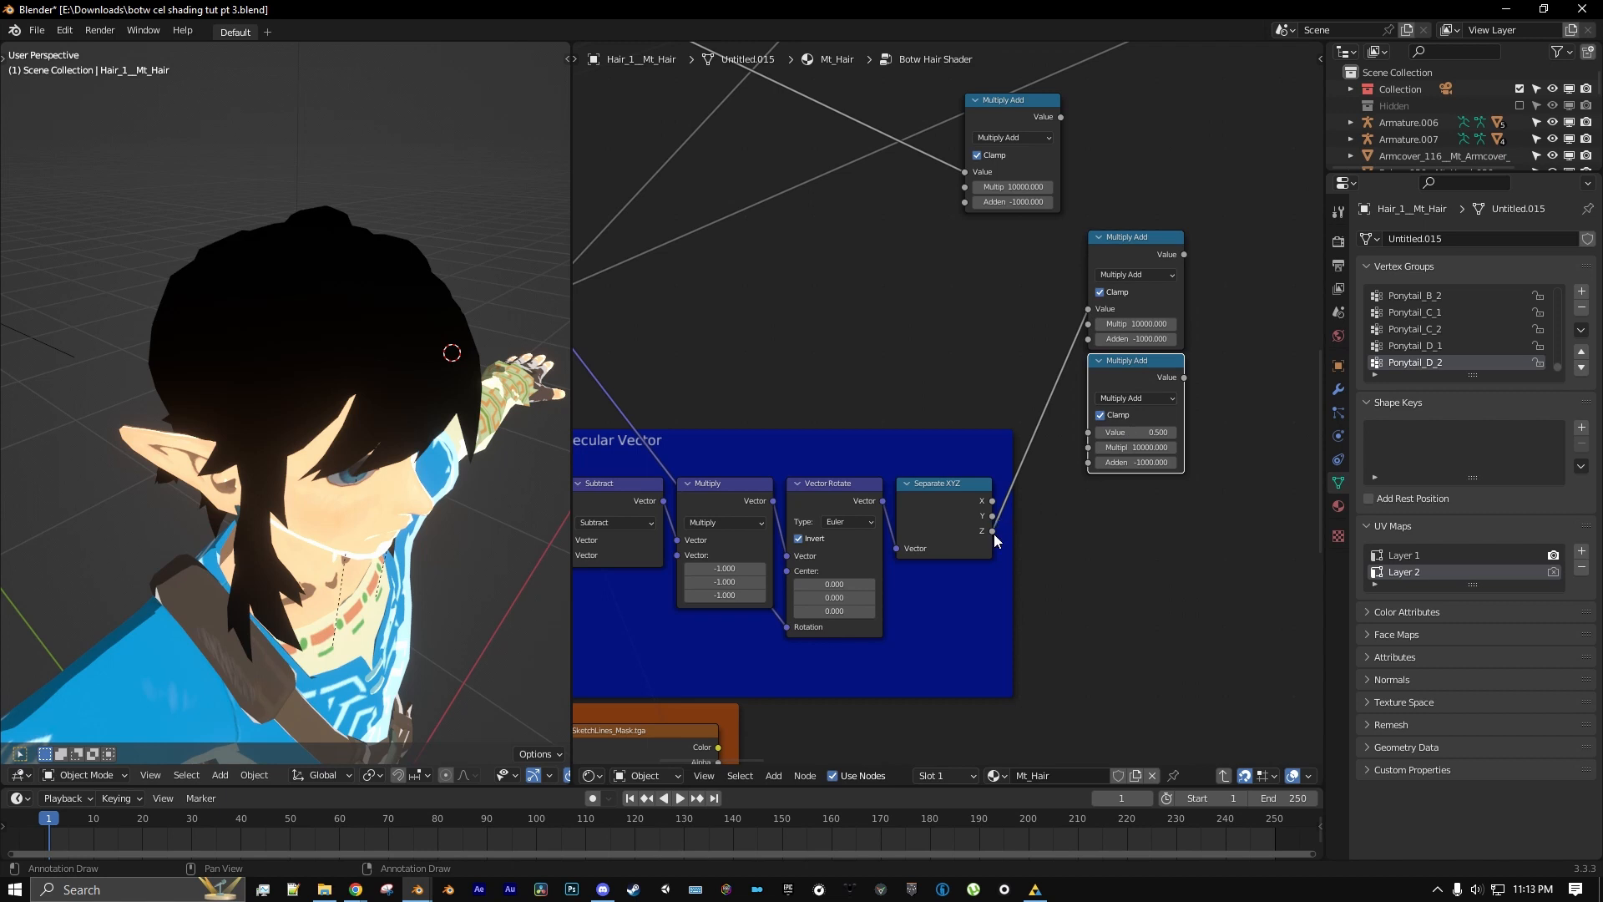
left_click_drag(994, 534, 1082, 433)
scroll(1103, 434, "up", 1)
middle_click_drag(1103, 433, 1062, 413)
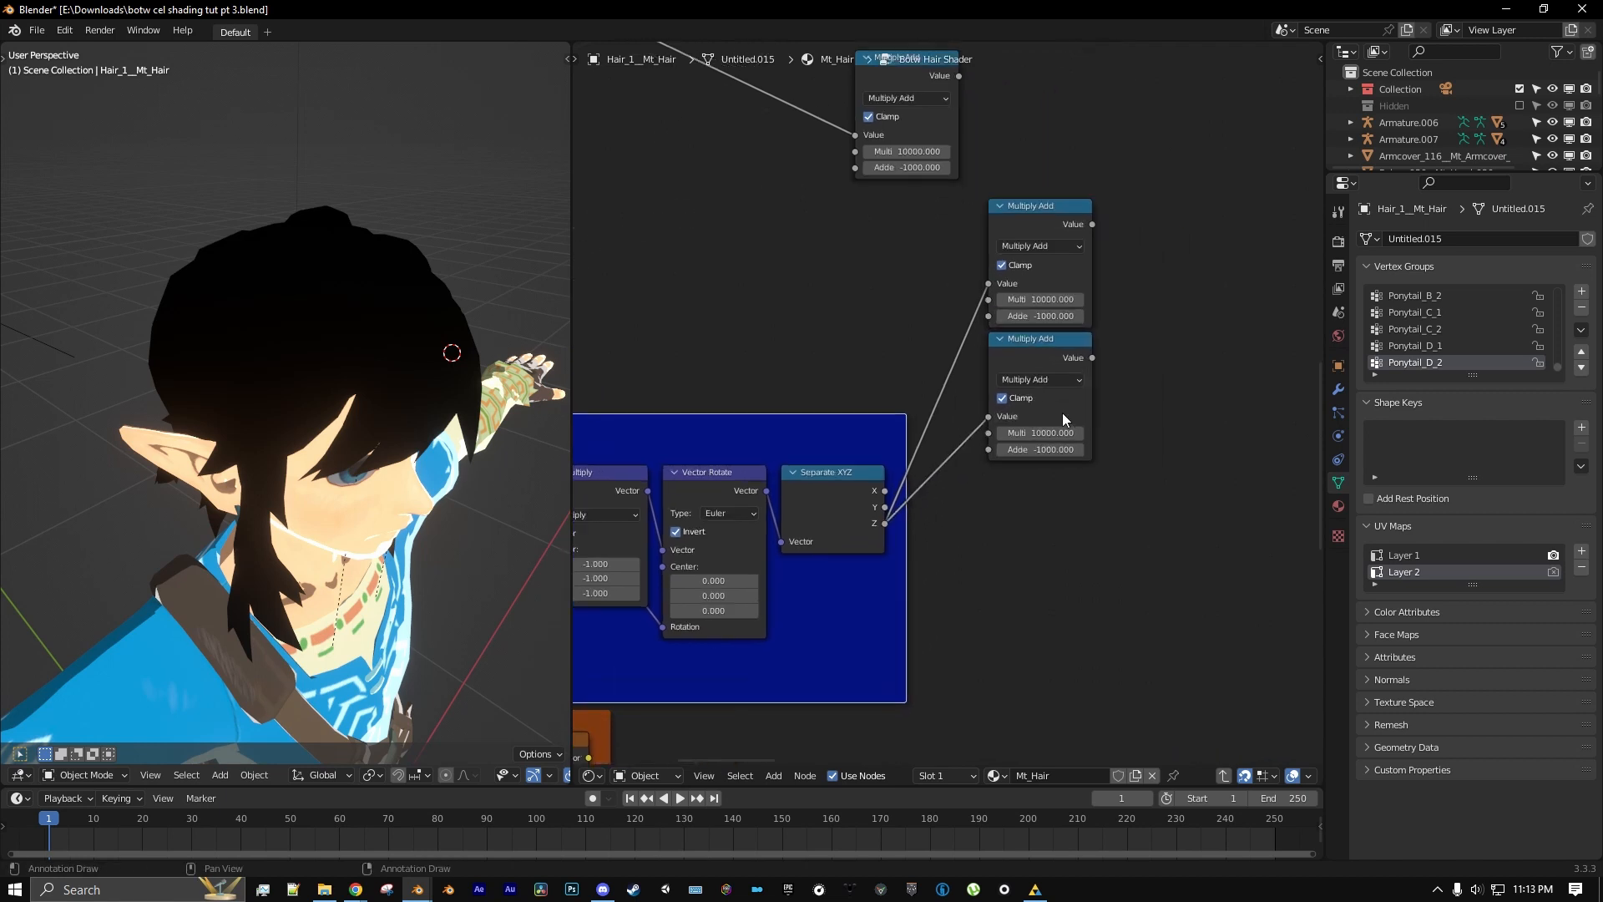
scroll(1062, 412, "up", 1)
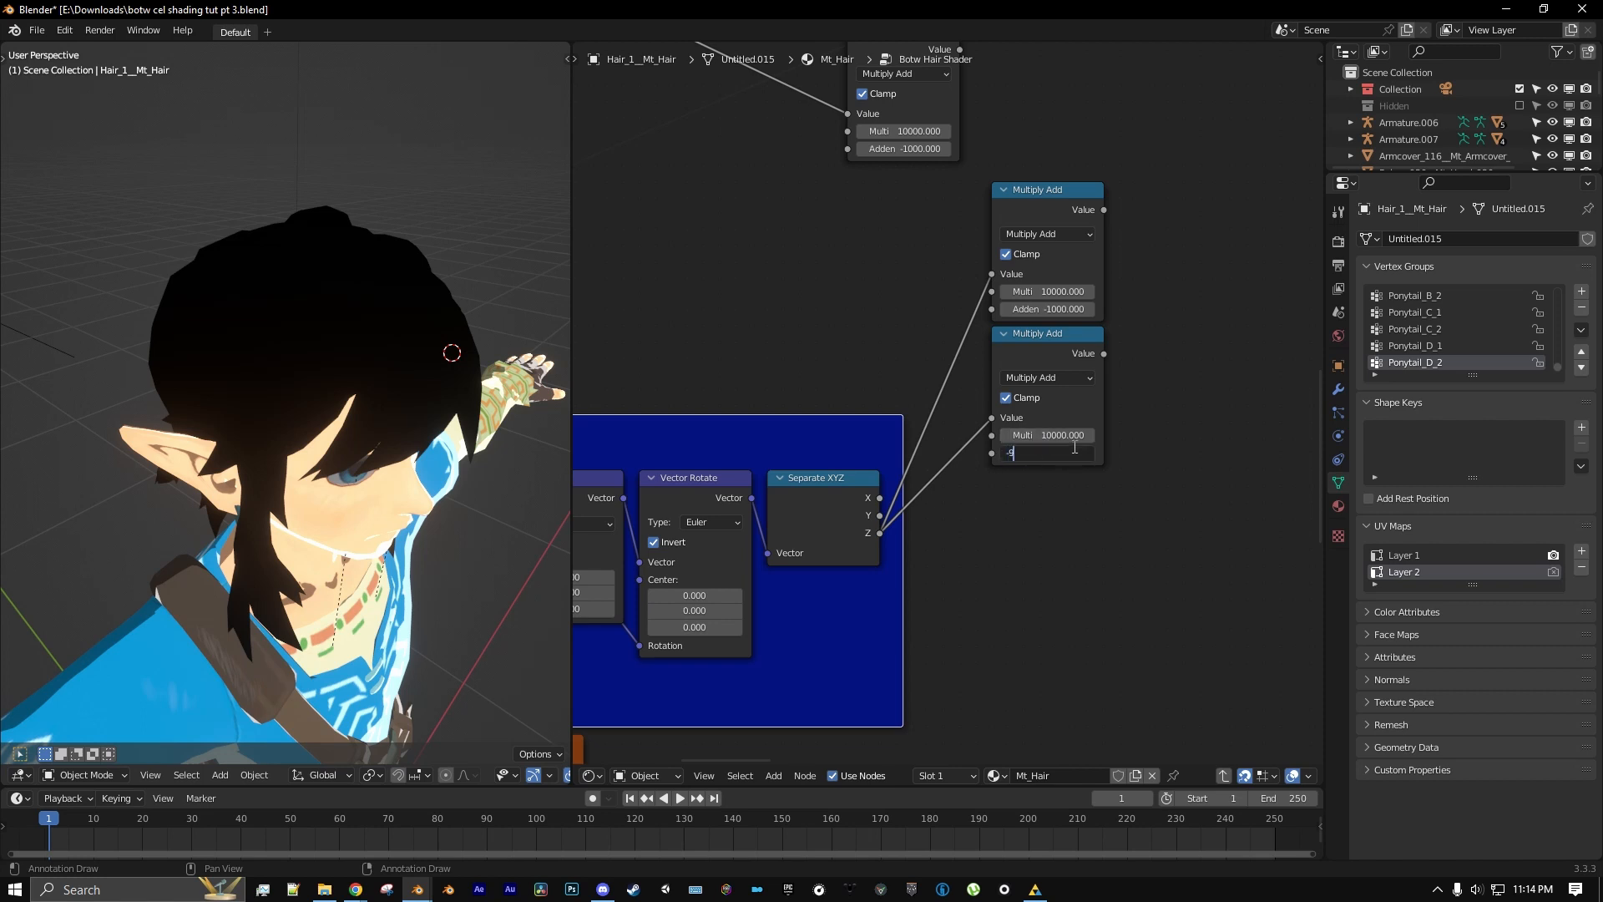
- Preview the Z-driven Multiply Add nodes on the hair one after the other, first addend -1000, then addend -9000
left_click(1093, 214, "ctrl+shift")
mouse_move(324, 318)
middle_mouse_down()
mouse_move(331, 344)
mouse_move(303, 336)
middle_mouse_up()
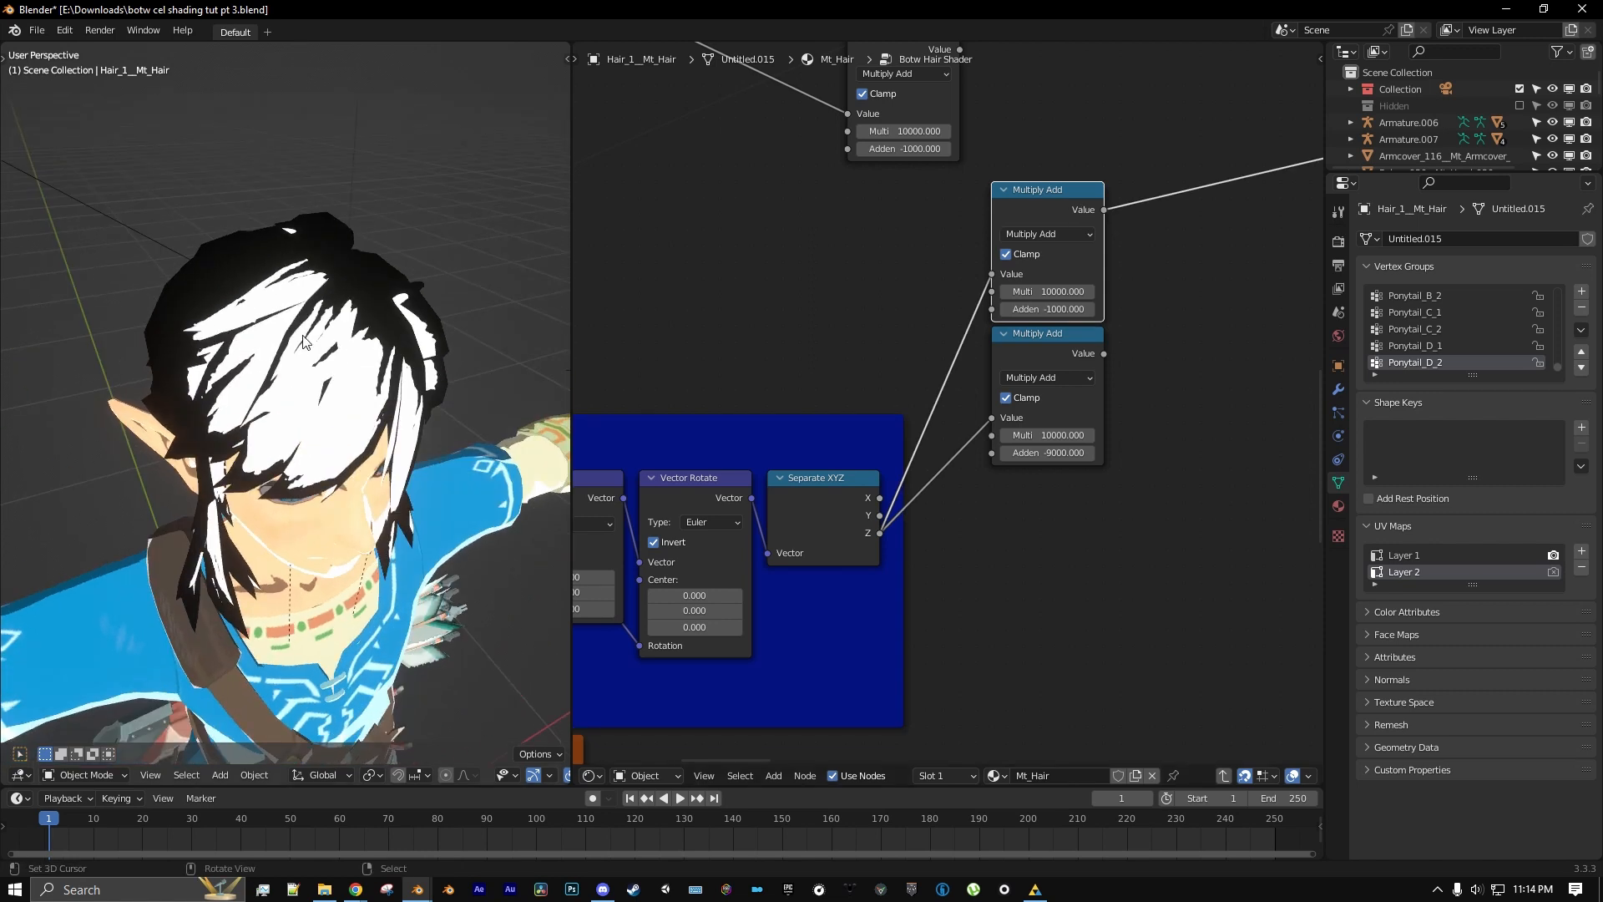
middle_click_drag(369, 396, 382, 393)
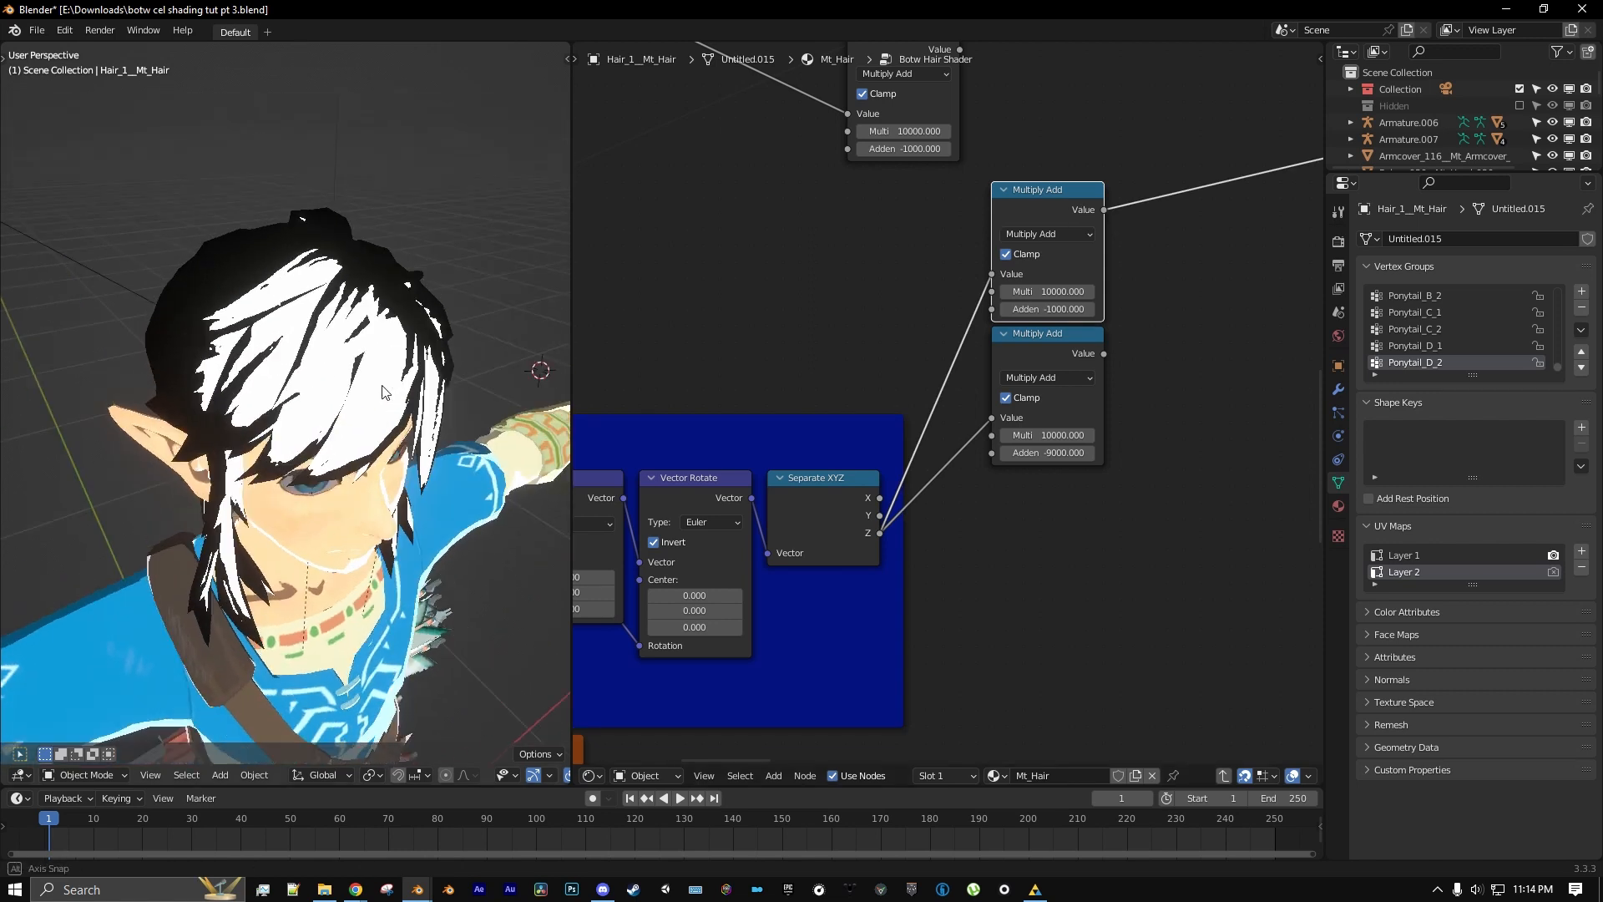
left_click(1081, 348, "ctrl+shift")
- Duplicate the upper Z-driven Multiply Add node, place the copy beyond its output, and change the copy's operation to Multiply
middle_click_drag(1130, 262, 1008, 408)
left_click(936, 359)
key("shift+d")
left_click(1075, 311)
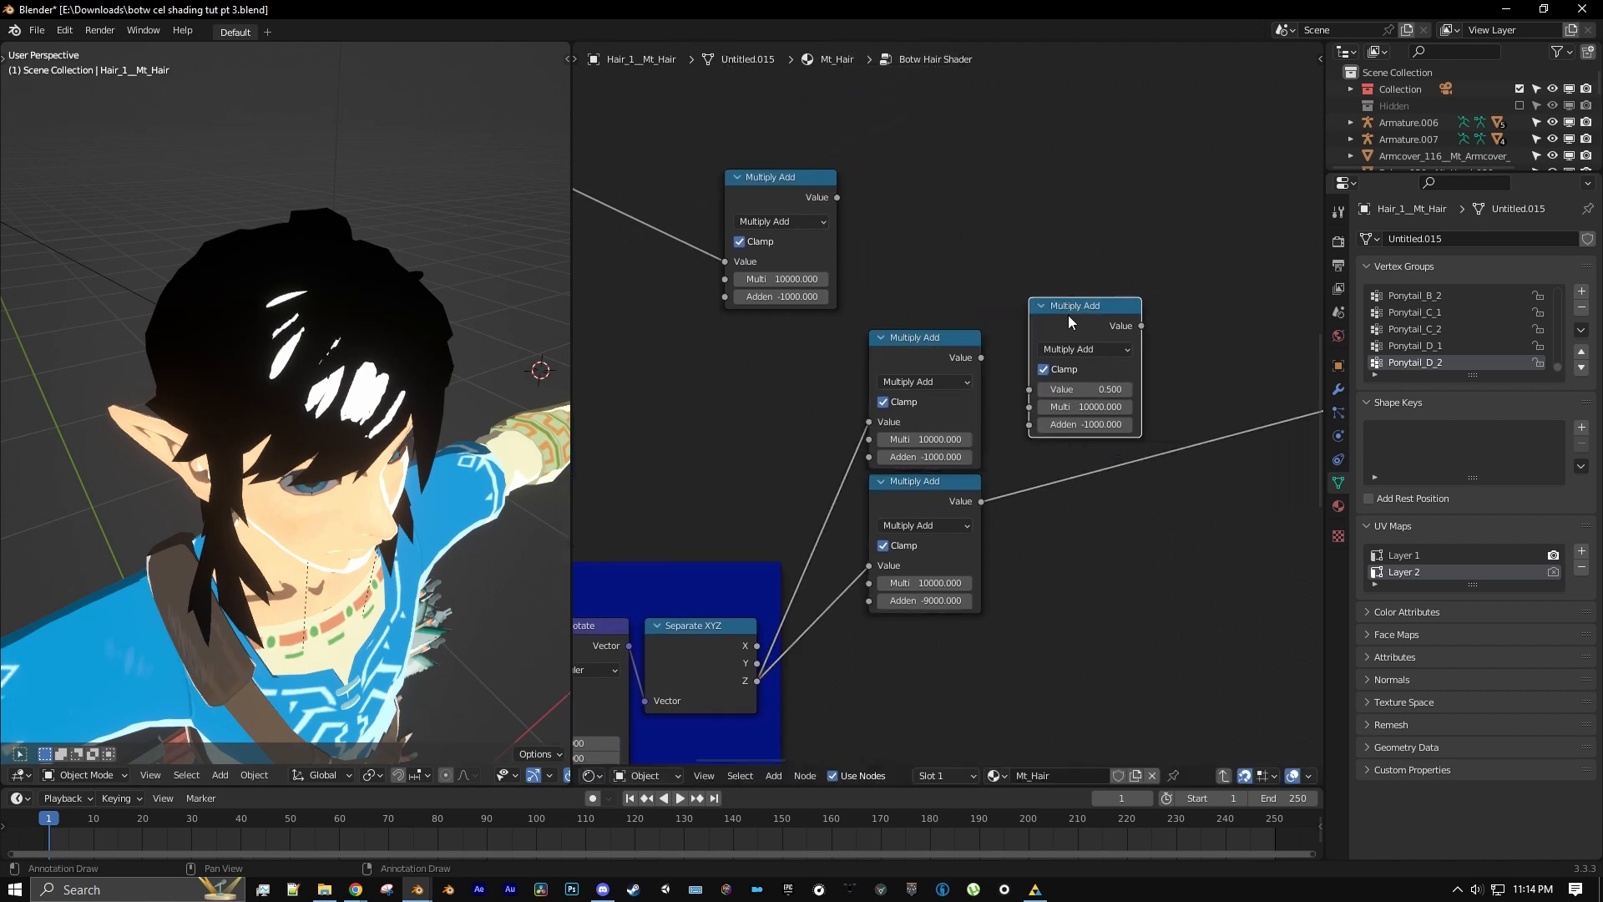
left_click(1086, 349)
left_click(663, 429)
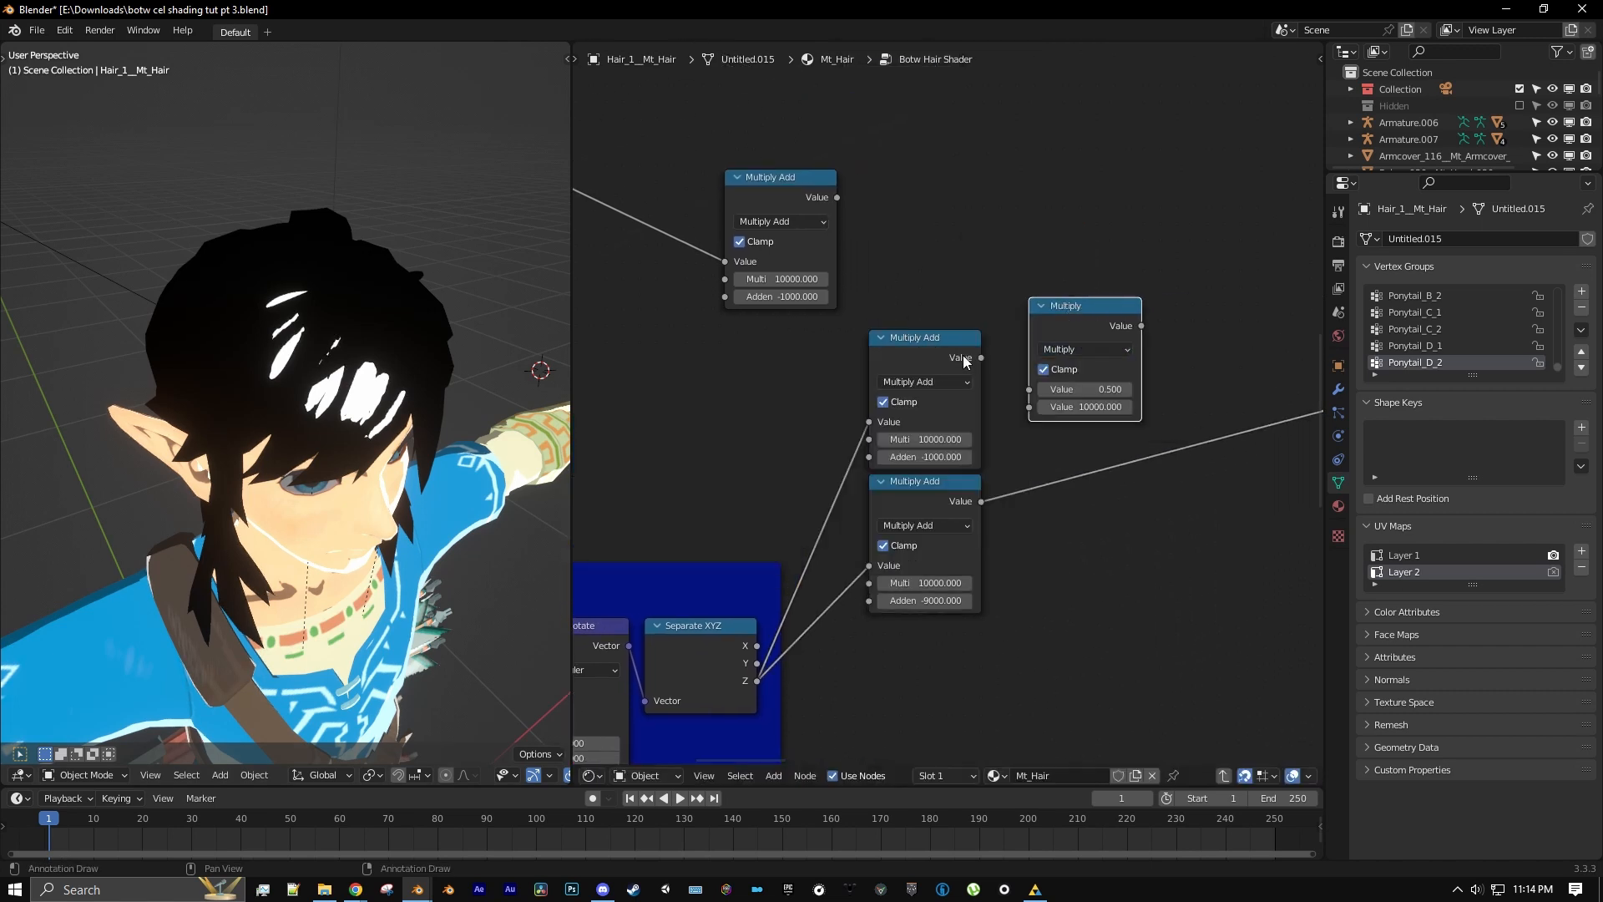
- Connect the upper Z-driven Multiply Add to the Multiply node, set its second value to 0.5, and align the two nodes
left_click(979, 354)
left_click(1114, 377)
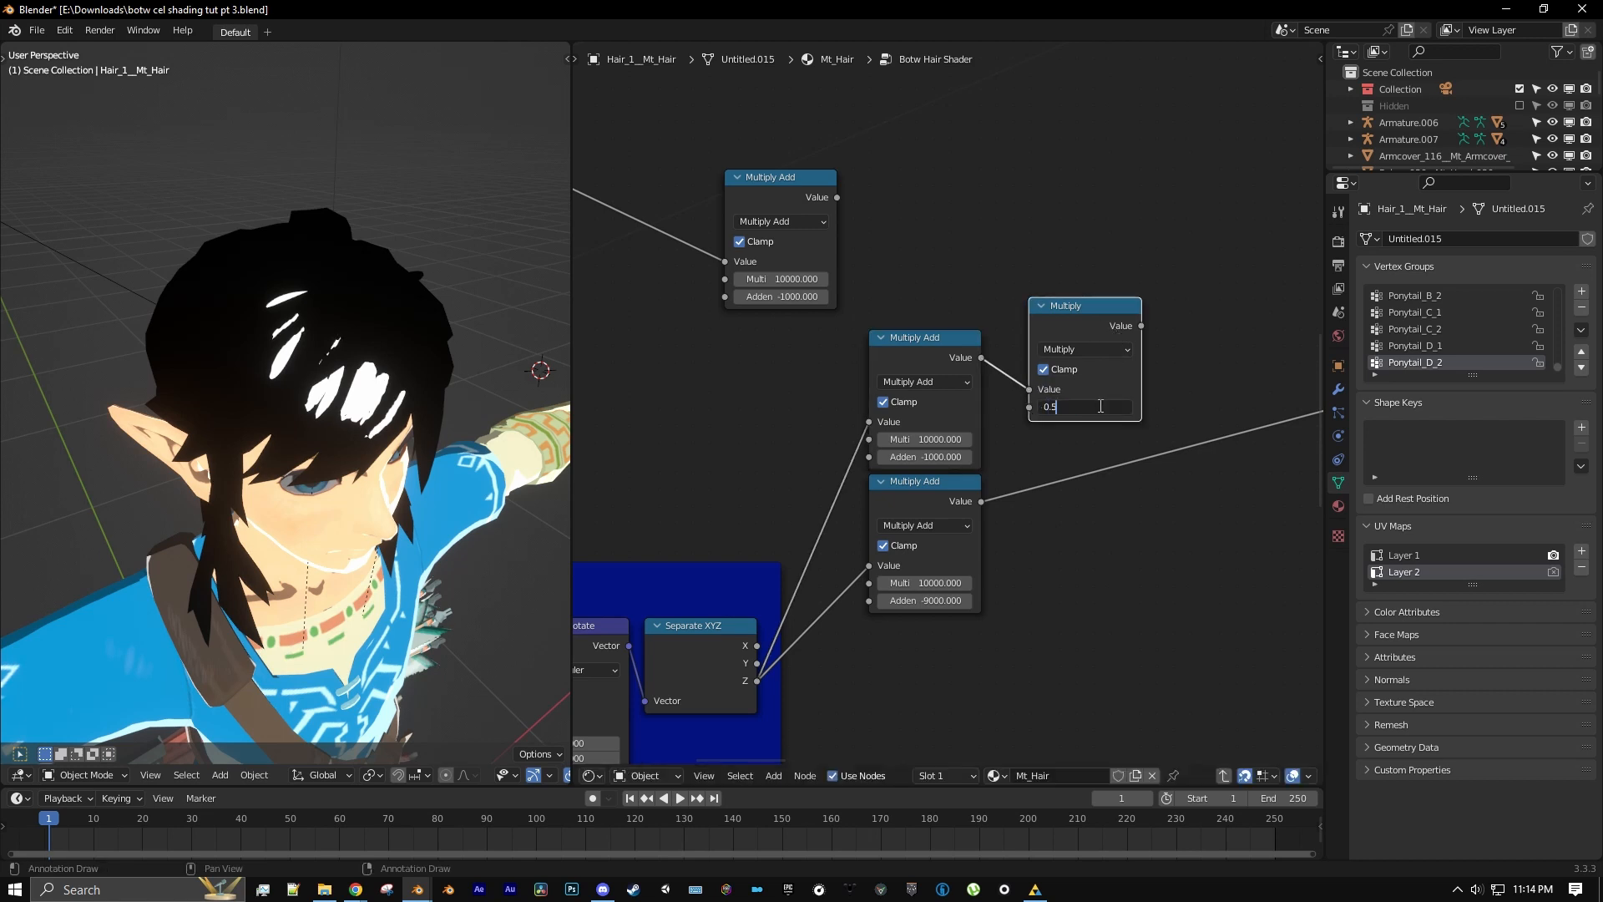
left_click_drag(1050, 328, 1099, 361)
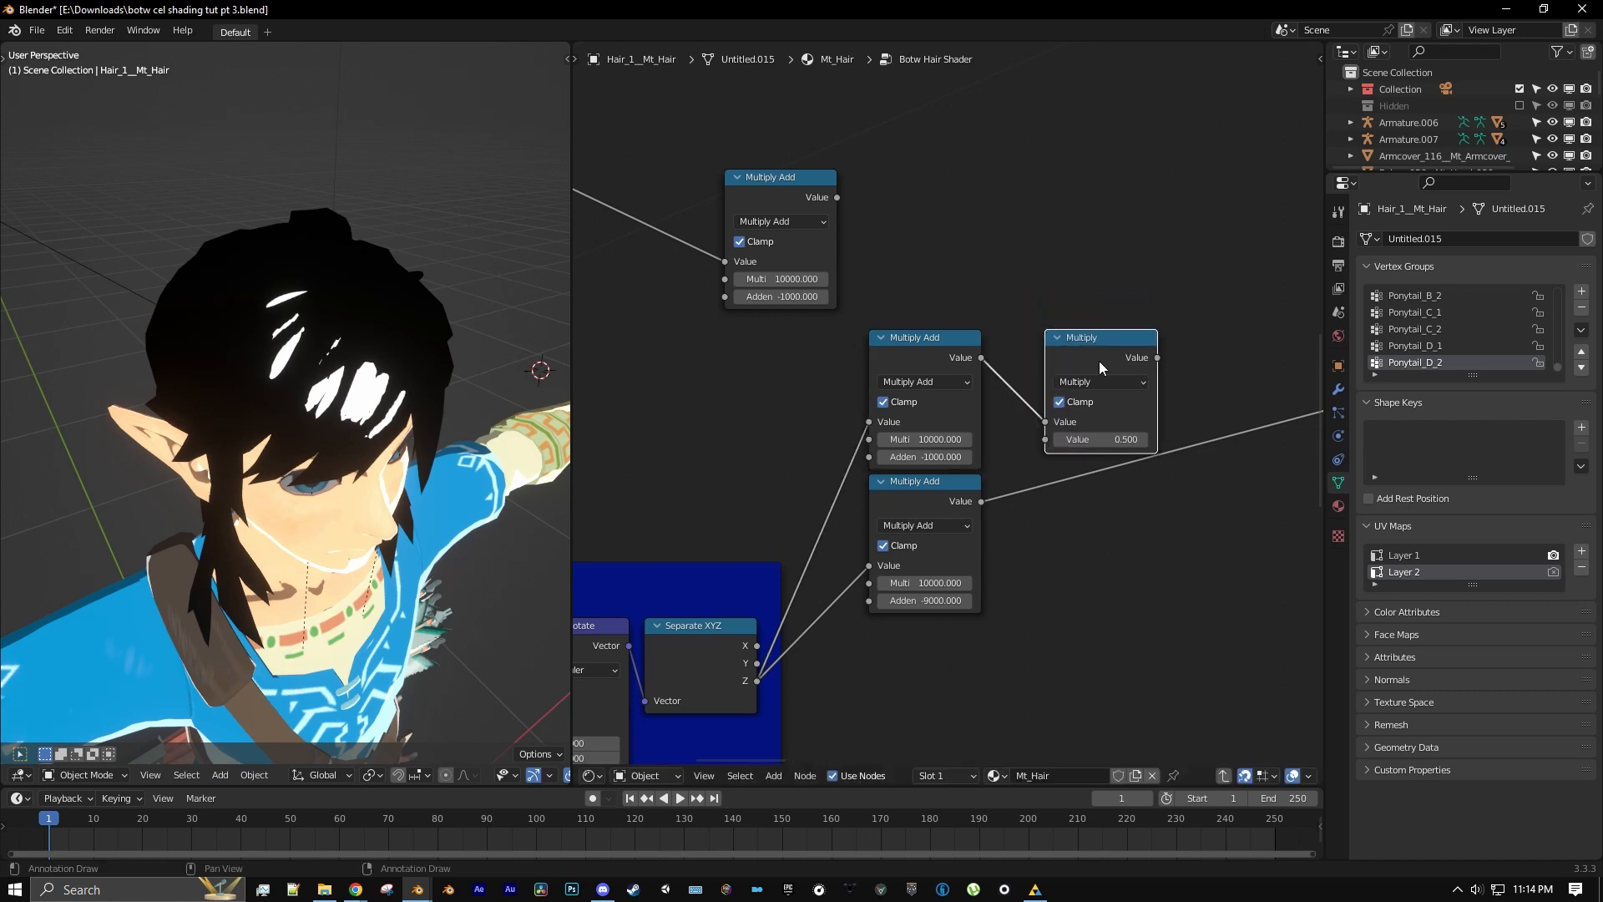
- Duplicate the Multiply math node, feed the copy's first Value from the original's output, and change the copy's operation to Add
middle_click_drag(1119, 371, 1013, 362)
key("shift+d")
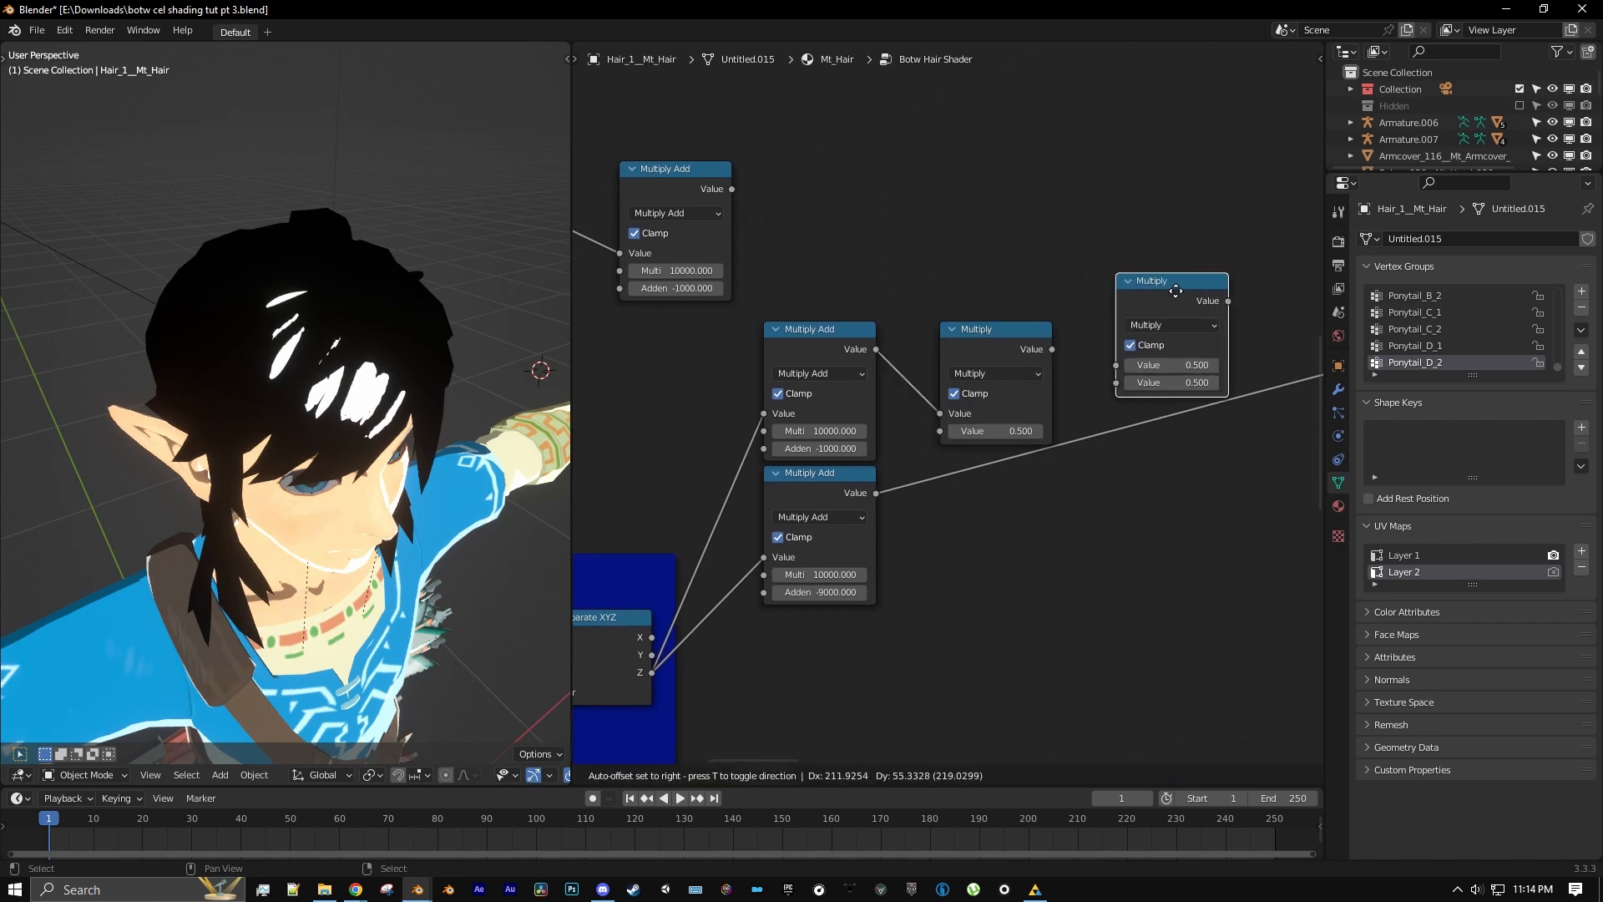
left_click(1130, 309)
left_click_drag(1052, 349, 1158, 405)
left_click(1134, 325)
left_click(748, 365)
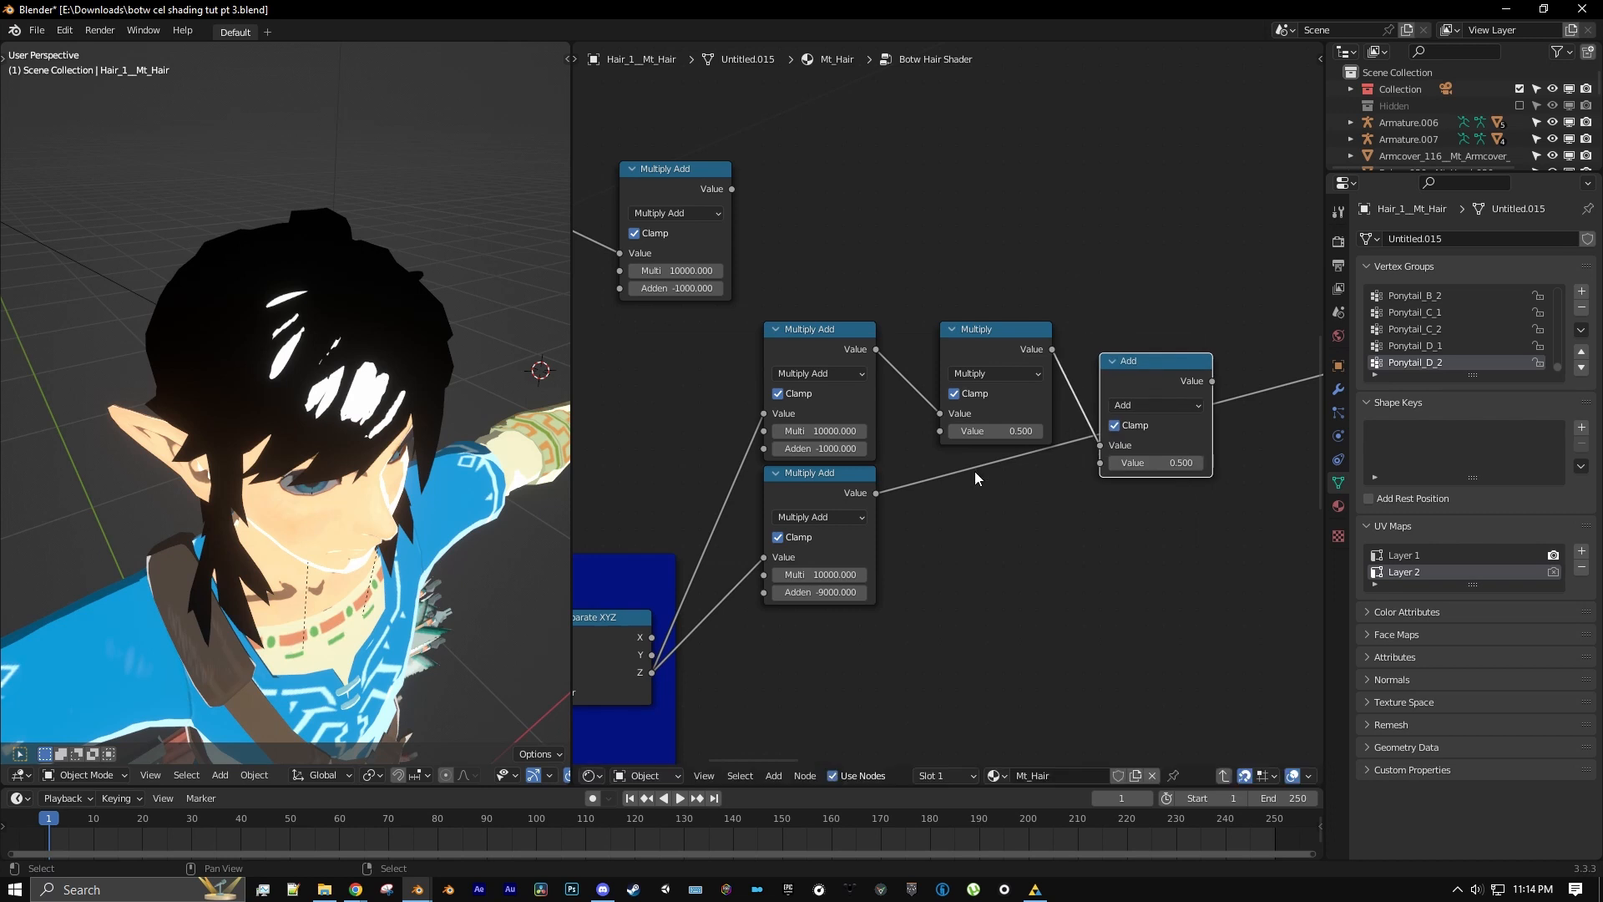
- Connect the -9000 addend Multiply Add node's output to the Add node's second Value and preview the Add node
left_click(827, 490)
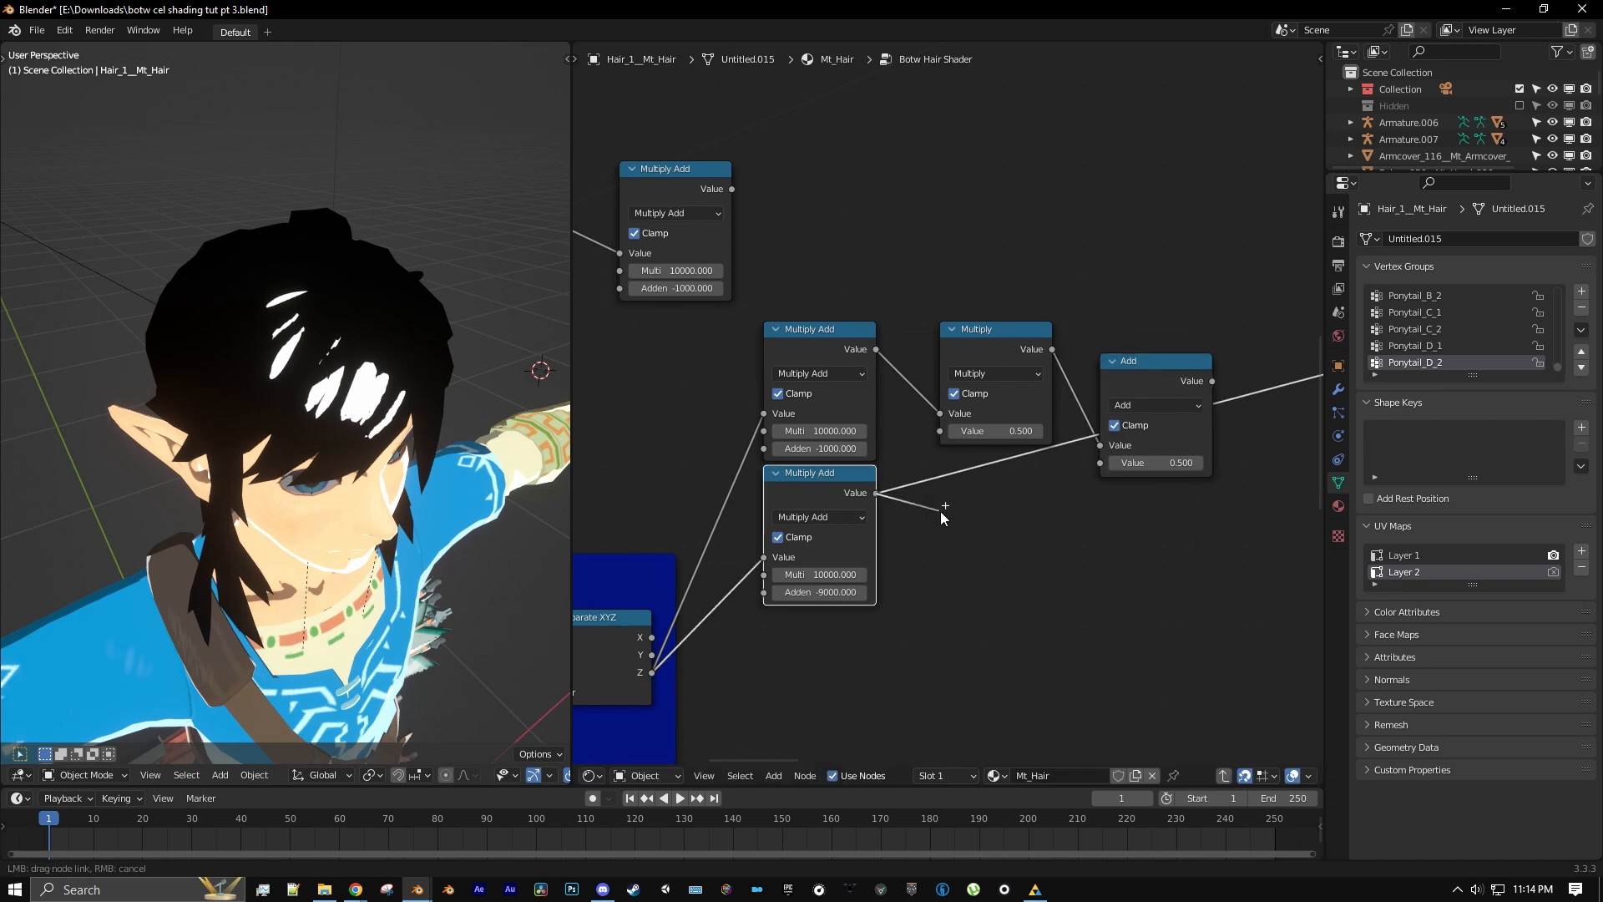
left_click_drag(1096, 465, 1100, 462)
left_click(1160, 371)
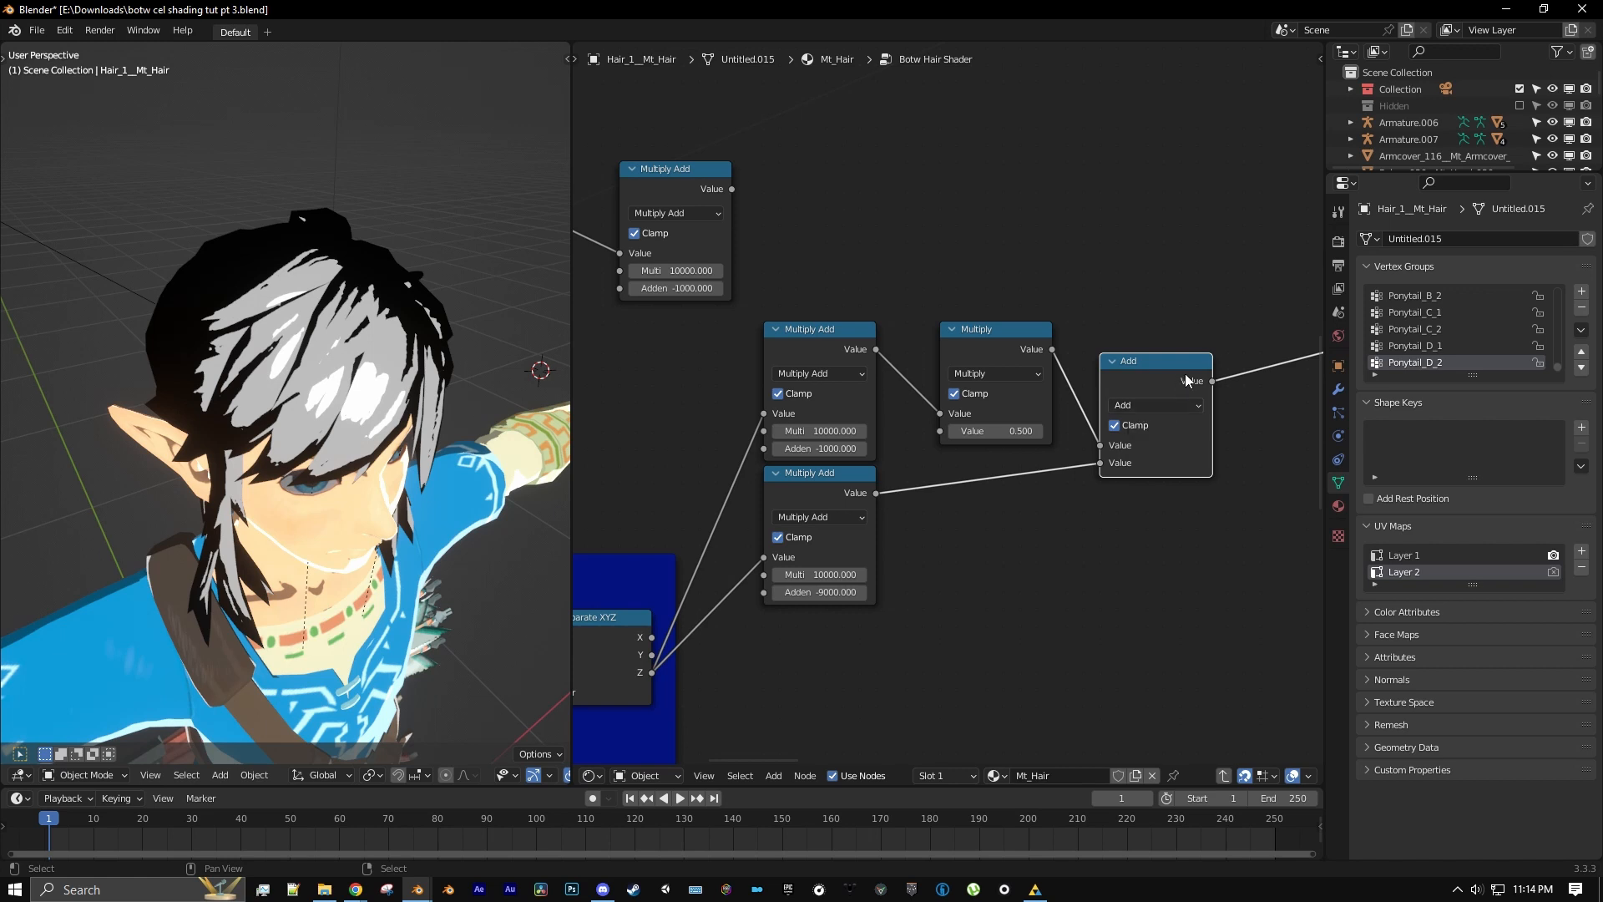
- Duplicate the Add node after itself, fed by the original's output, and change the copy's operation to Multiply
middle_click_drag(1152, 404, 1014, 397)
key("shift+d")
left_click(1160, 369)
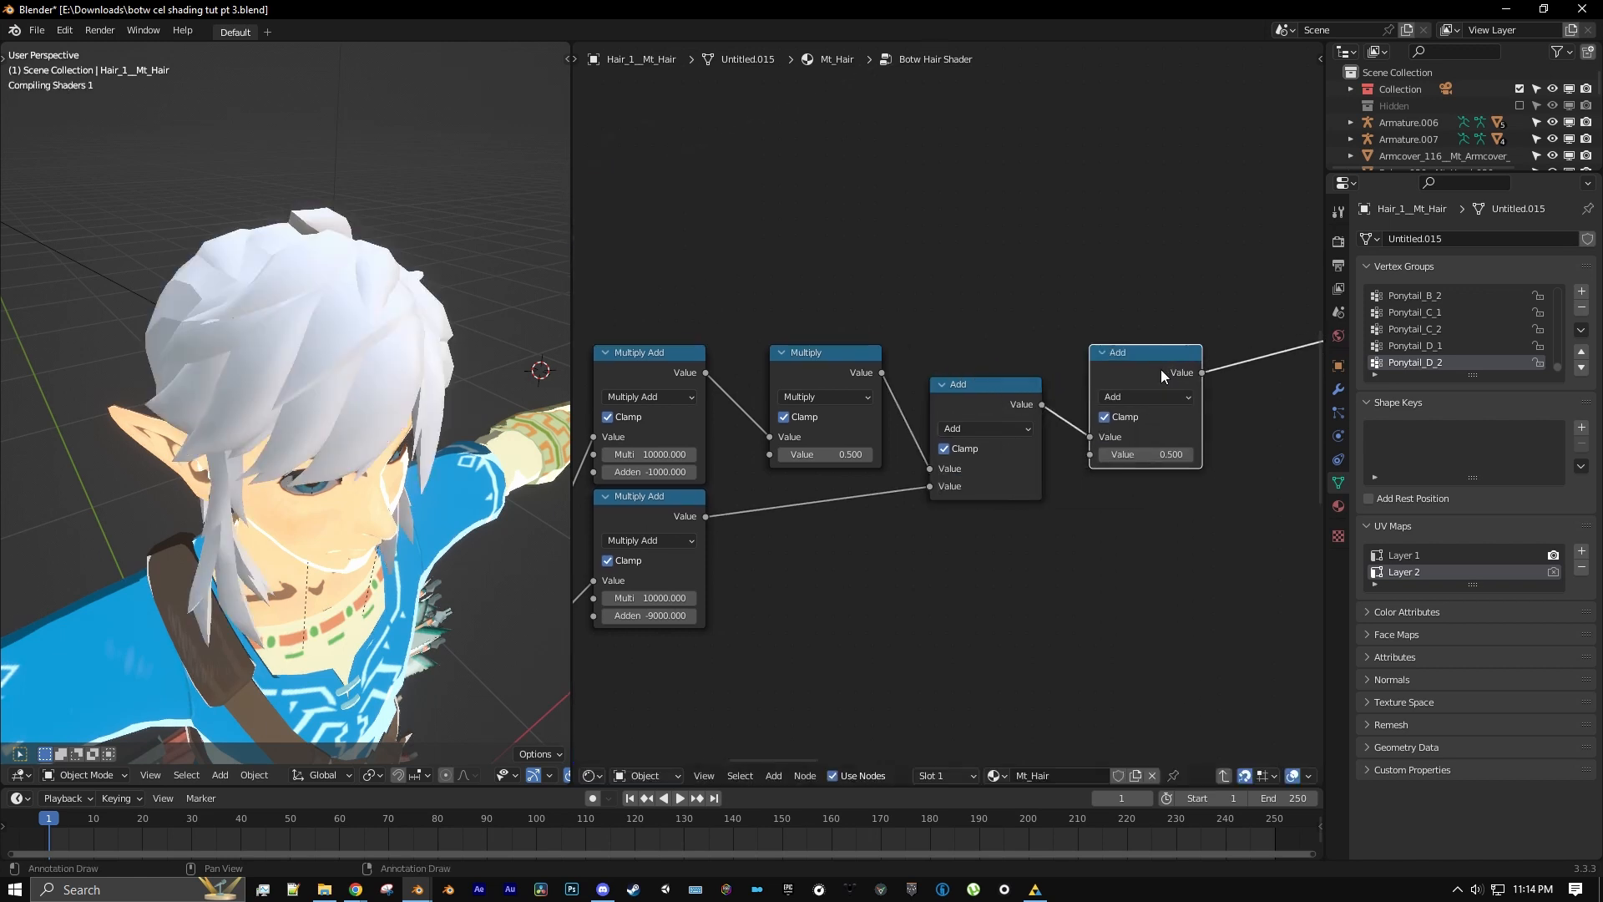
left_click(1157, 396)
left_click(726, 478)
scroll(905, 342, "down", 2)
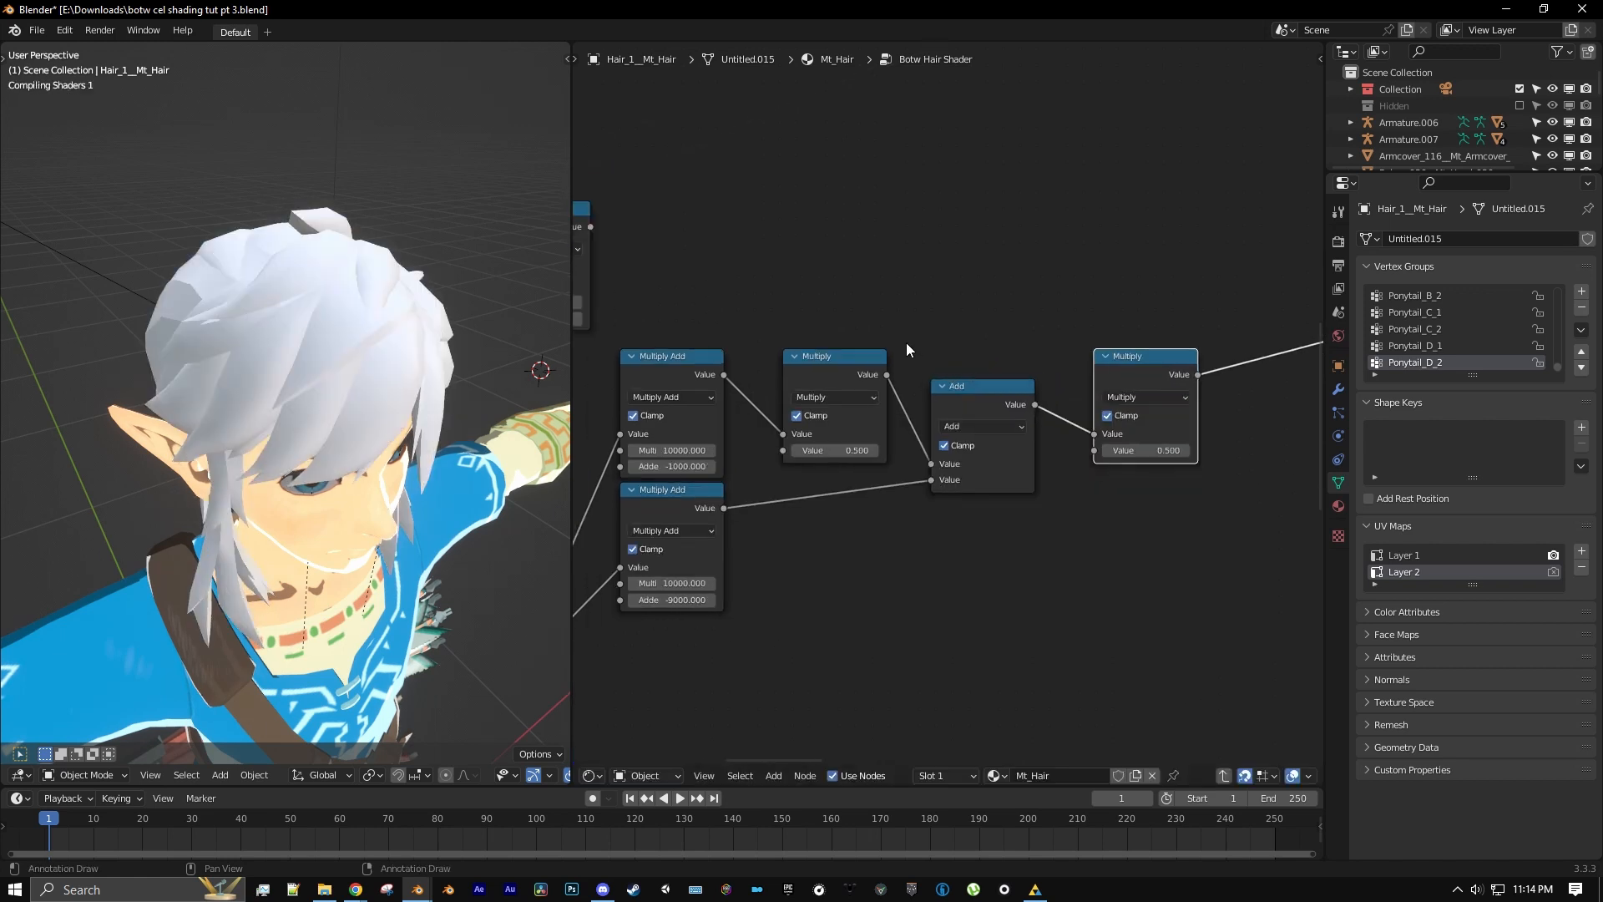
- Line up the separate topmost Multiply Add node directly above the two Z-driven Multiply Add nodes
middle_click_drag(847, 304, 897, 345)
left_click_drag(629, 284, 747, 284)
middle_click_drag(779, 327, 1133, 408)
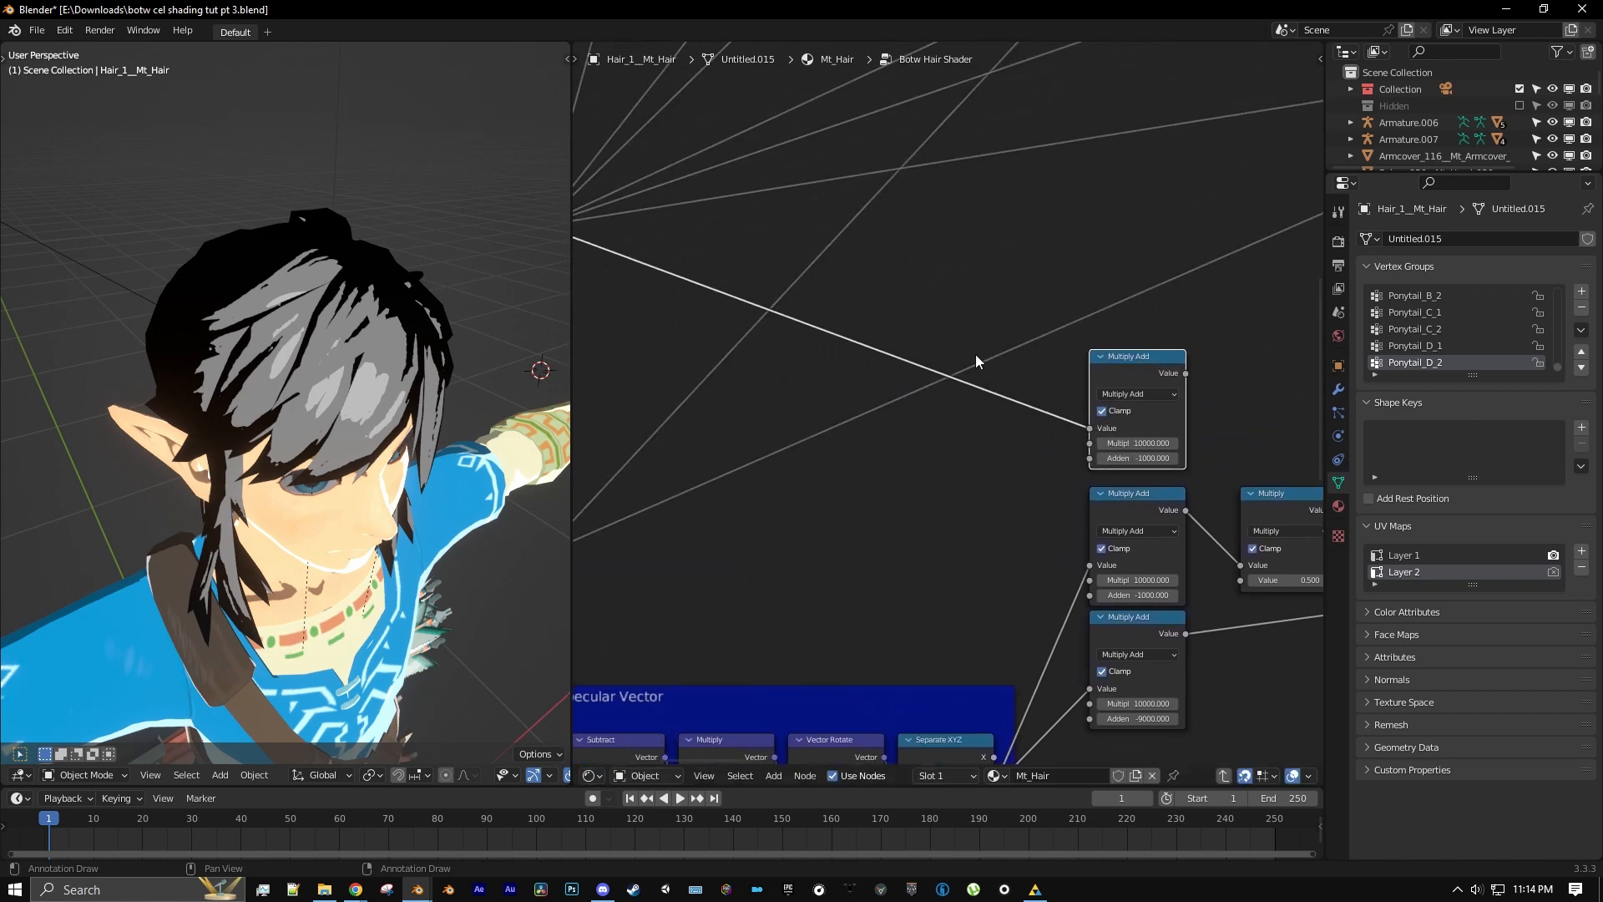
- Connect the topmost Multiply Add node's output to the last Multiply node's second Value and preview that Multiply node
scroll(981, 403, "down", 1)
scroll(798, 265, "up", 1)
middle_click_drag(578, 263, 879, 310)
scroll(879, 311, "up", 1)
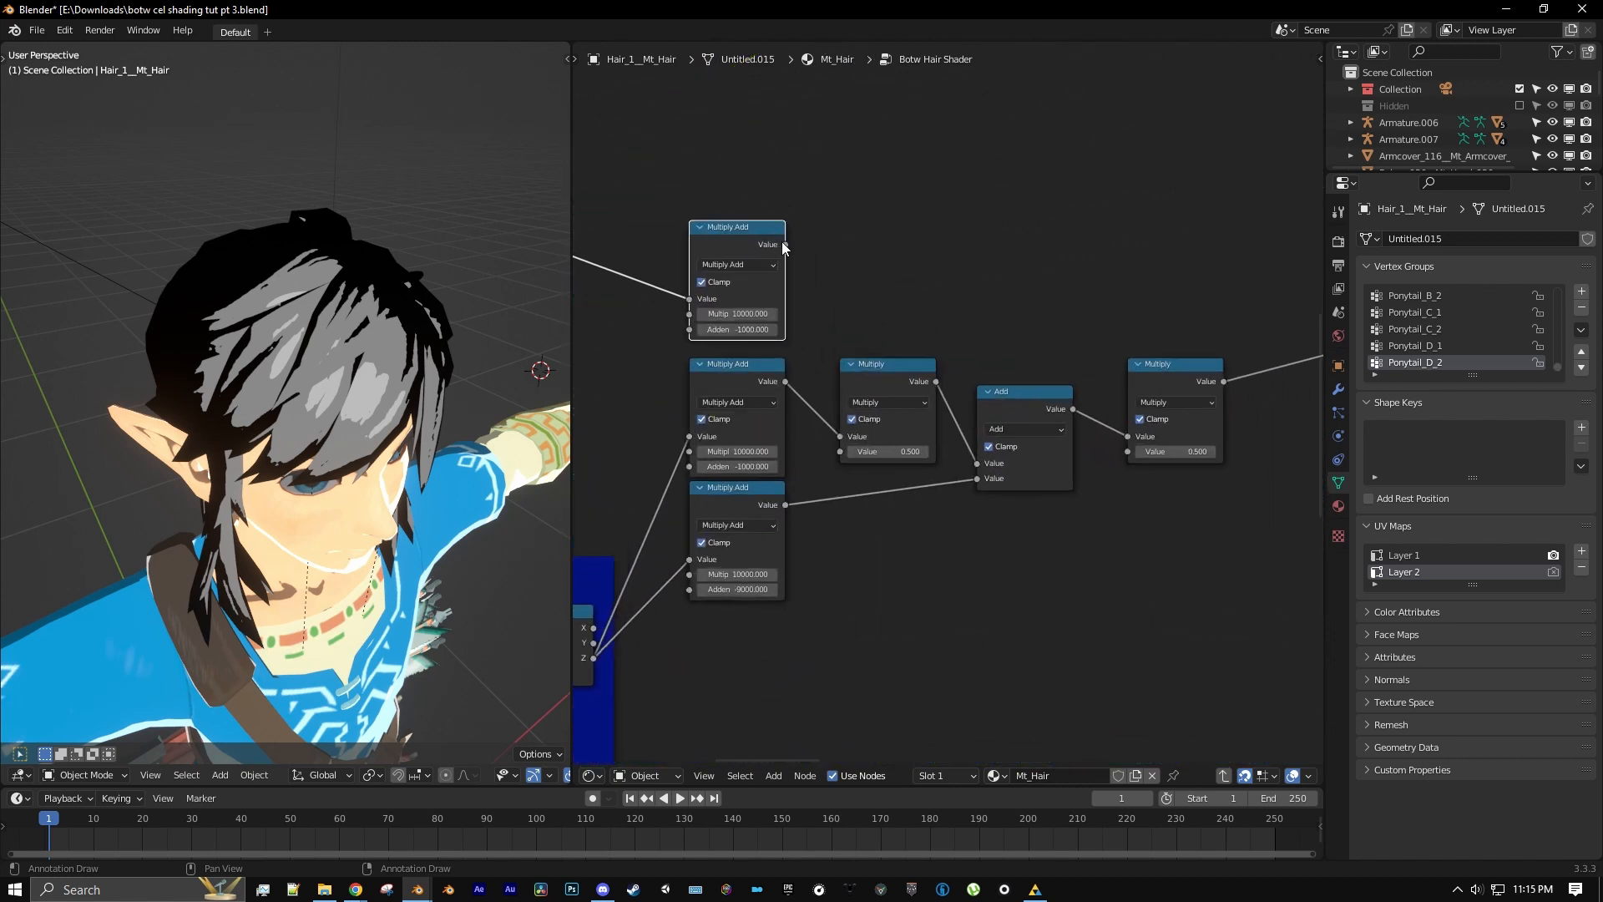
left_click_drag(784, 244, 1128, 450)
left_click(1184, 369)
- Duplicate the last Multiply node after itself, fed by the original's output, and change the copy's operation to Add
middle_click_drag(1184, 369, 982, 402)
key("shift+d")
left_click(1106, 409)
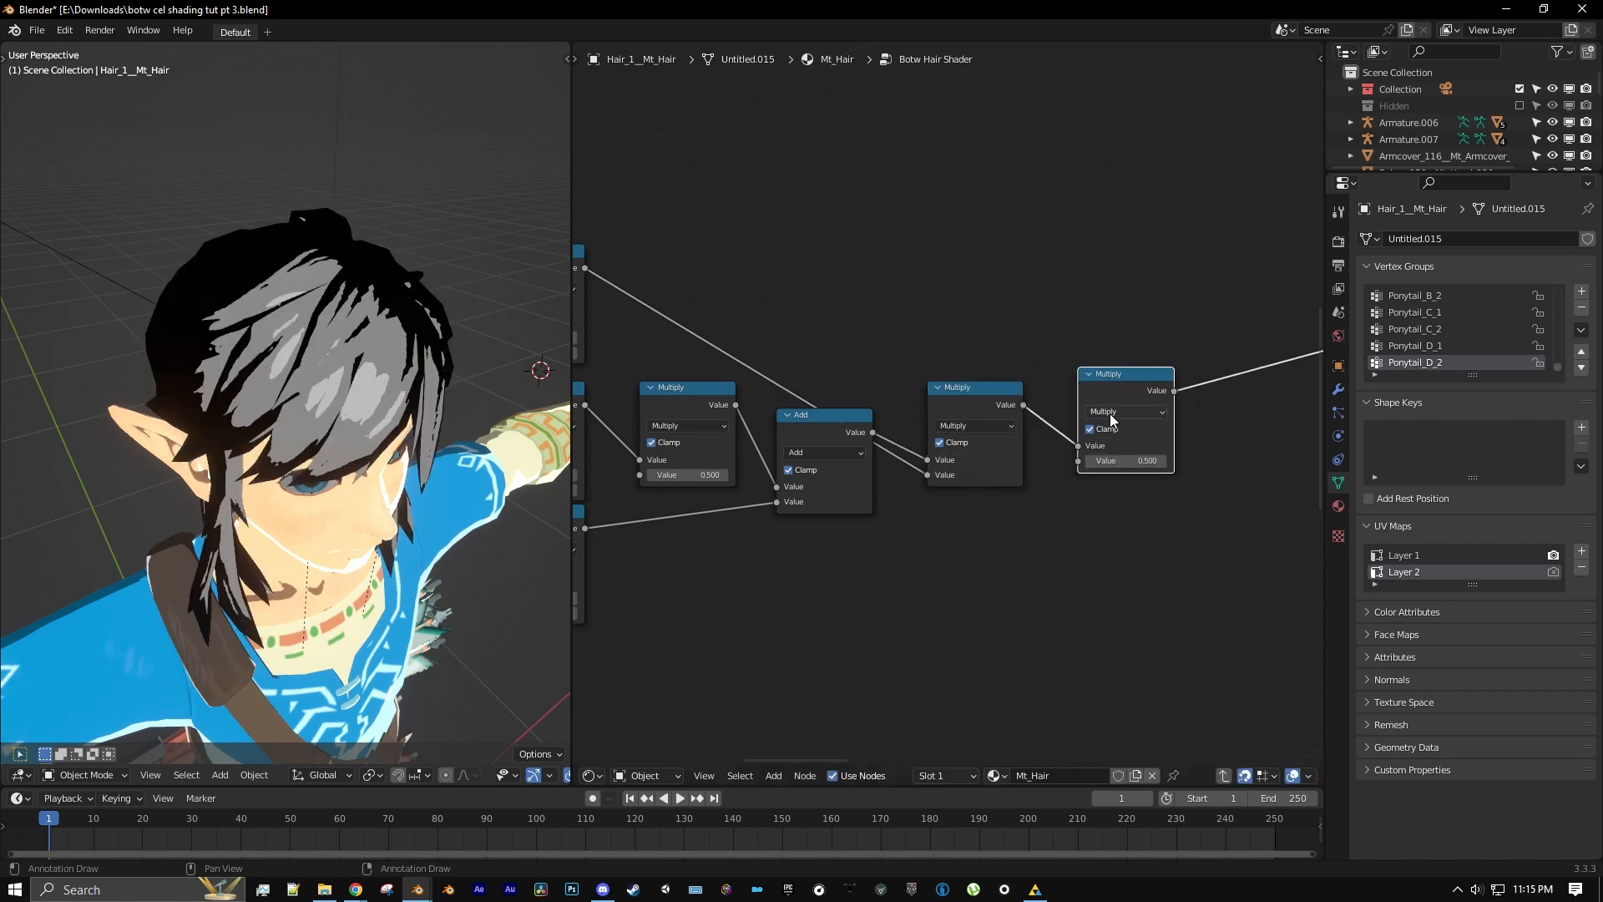
scroll(1120, 409, "up", 3)
left_click(1032, 434)
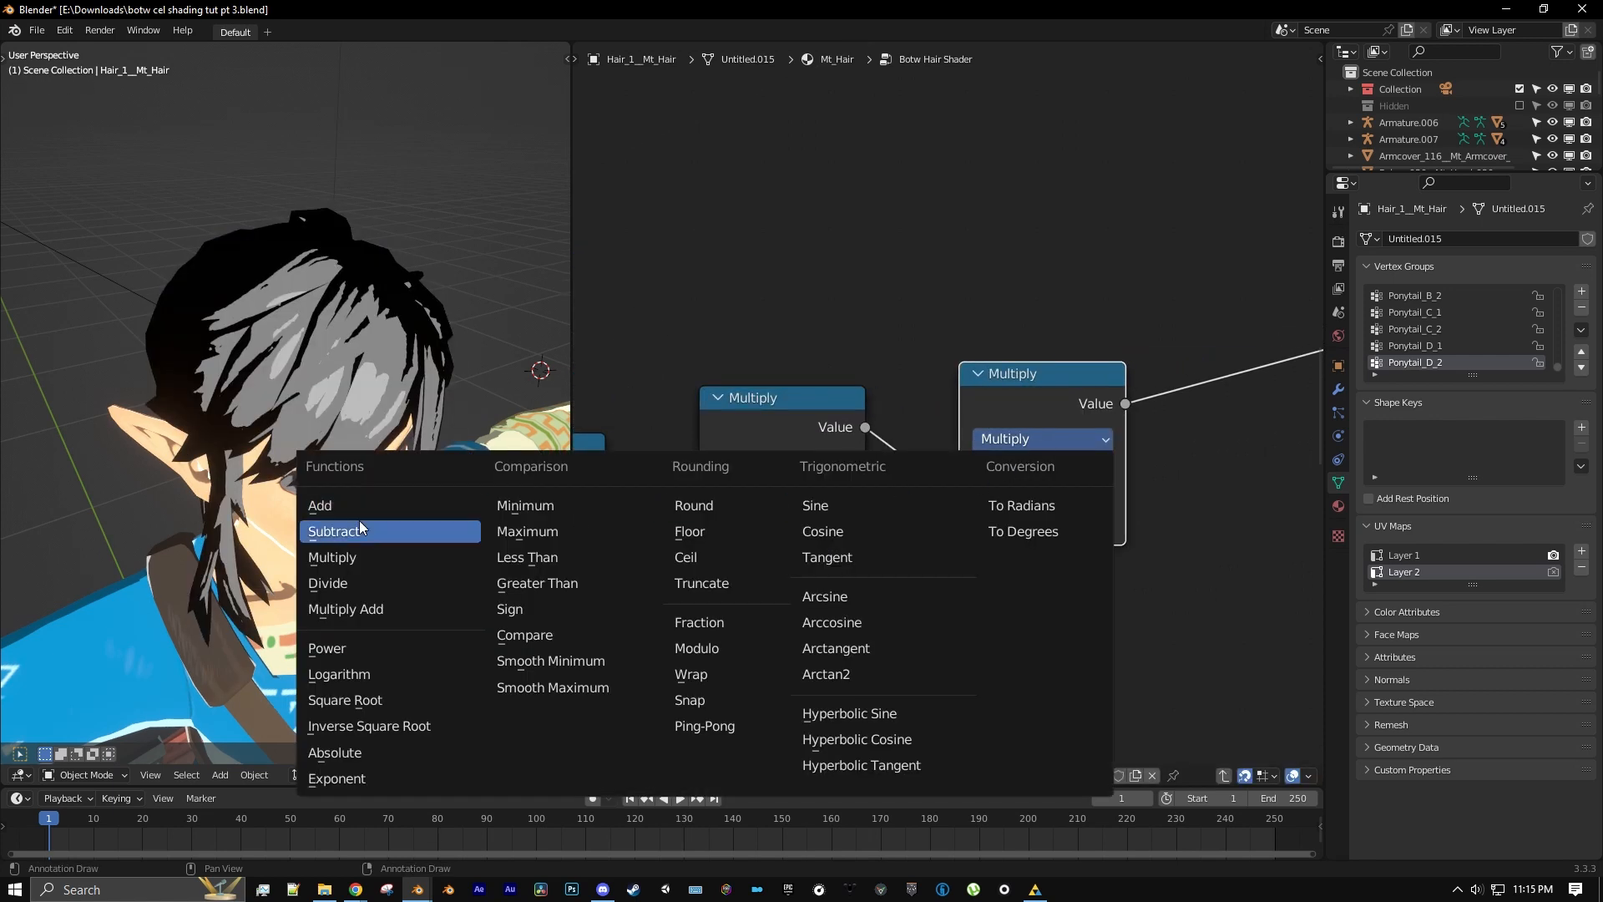
left_click(374, 505)
- Set the final Add node's second value to 1.000 and turn off its Clamp option
left_click(1030, 519)
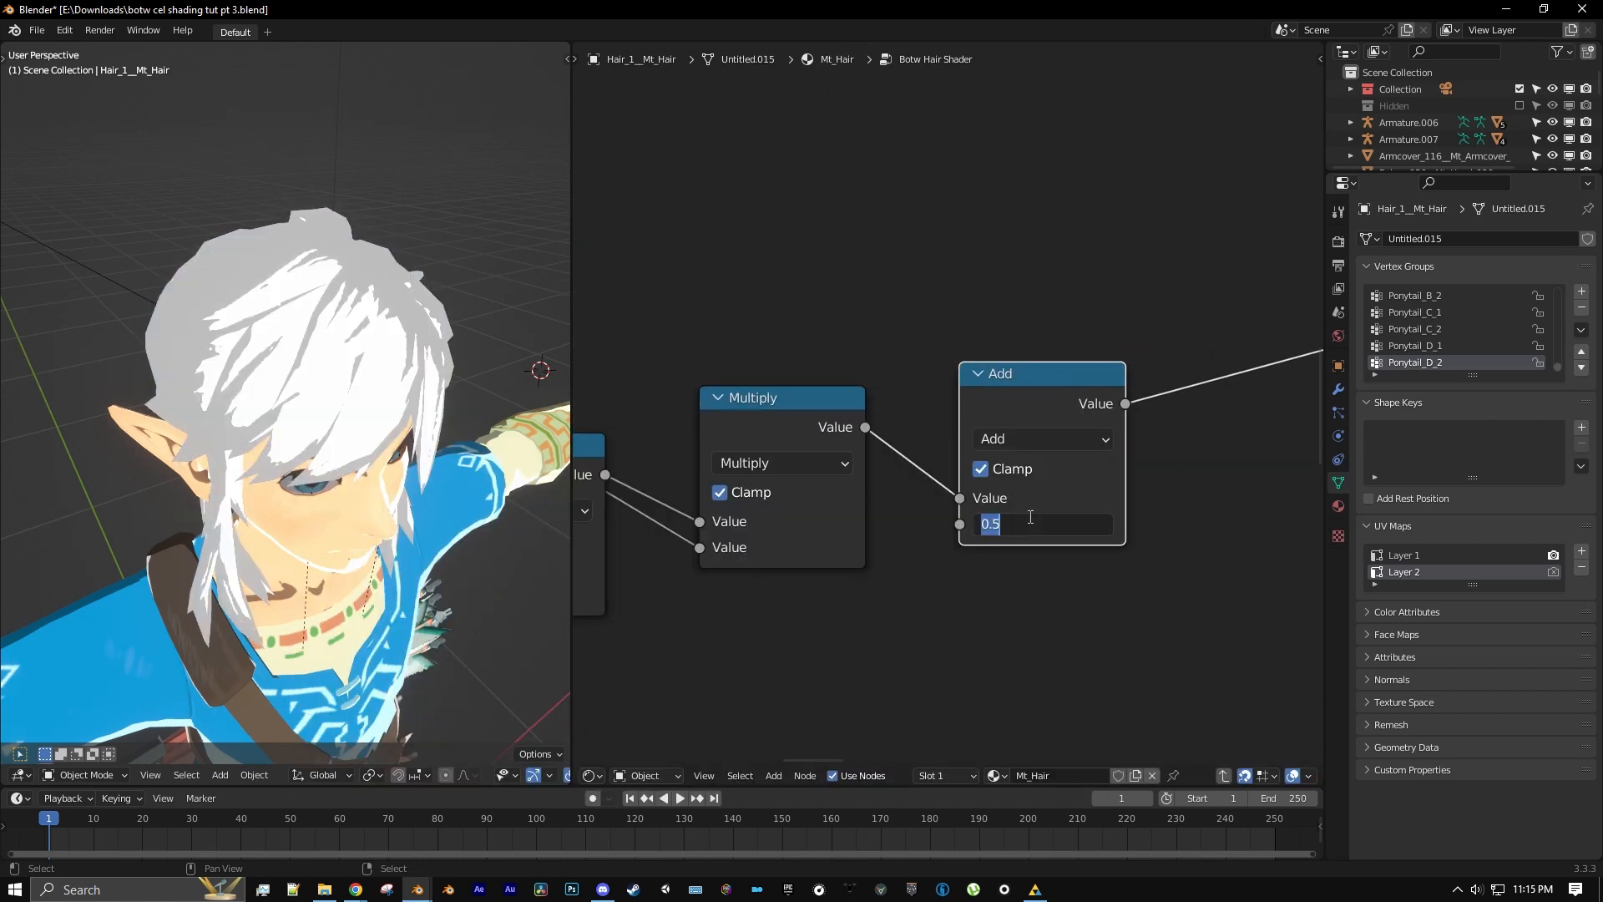
key("Return")
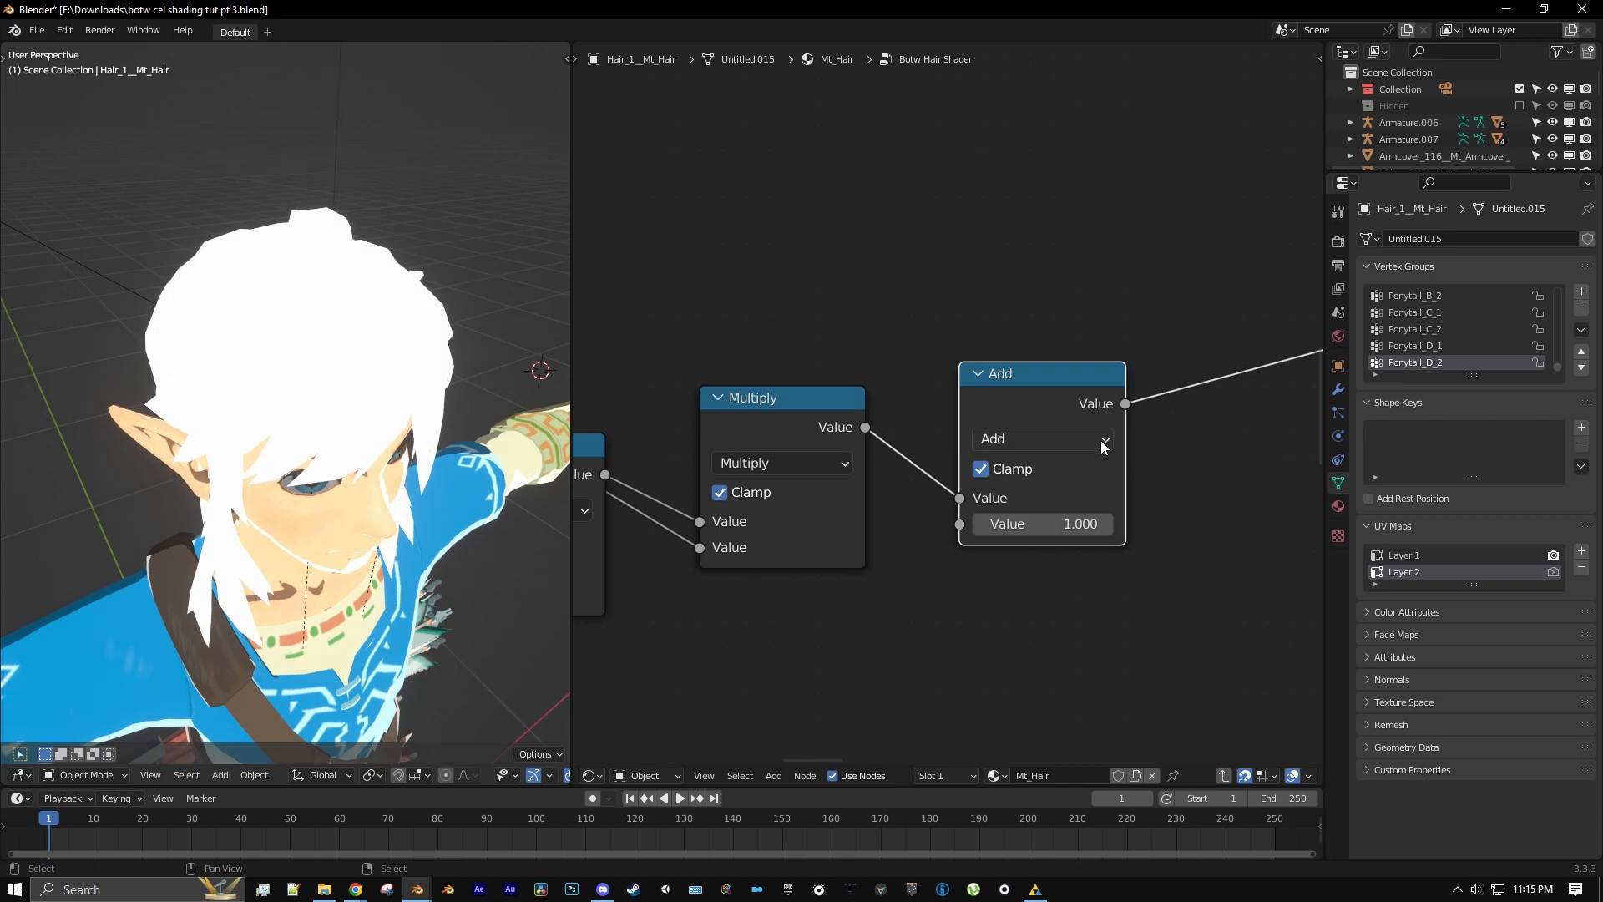
left_click(982, 469)
scroll(1184, 383, "down", 9)
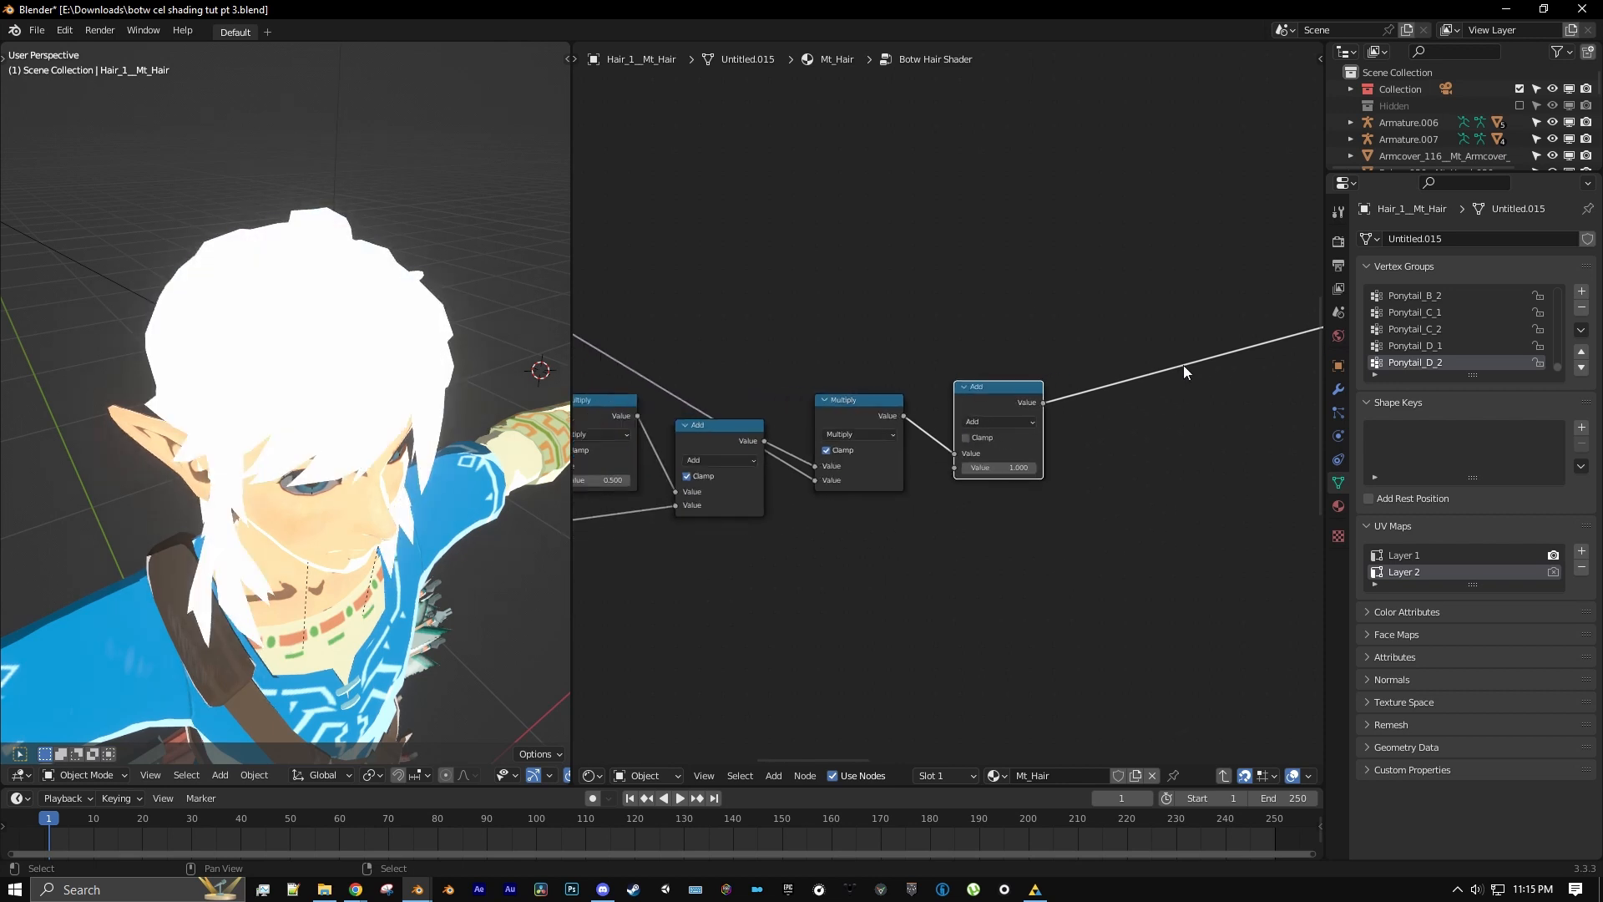
- Move the whole chain of specular math nodes over to just below the colour Multiply node that follows the rimlight frames
middle_click_drag(1180, 362, 973, 473)
scroll(991, 424, "down", 12)
middle_click_drag(1129, 319, 1080, 350)
scroll(933, 403, "down", 4)
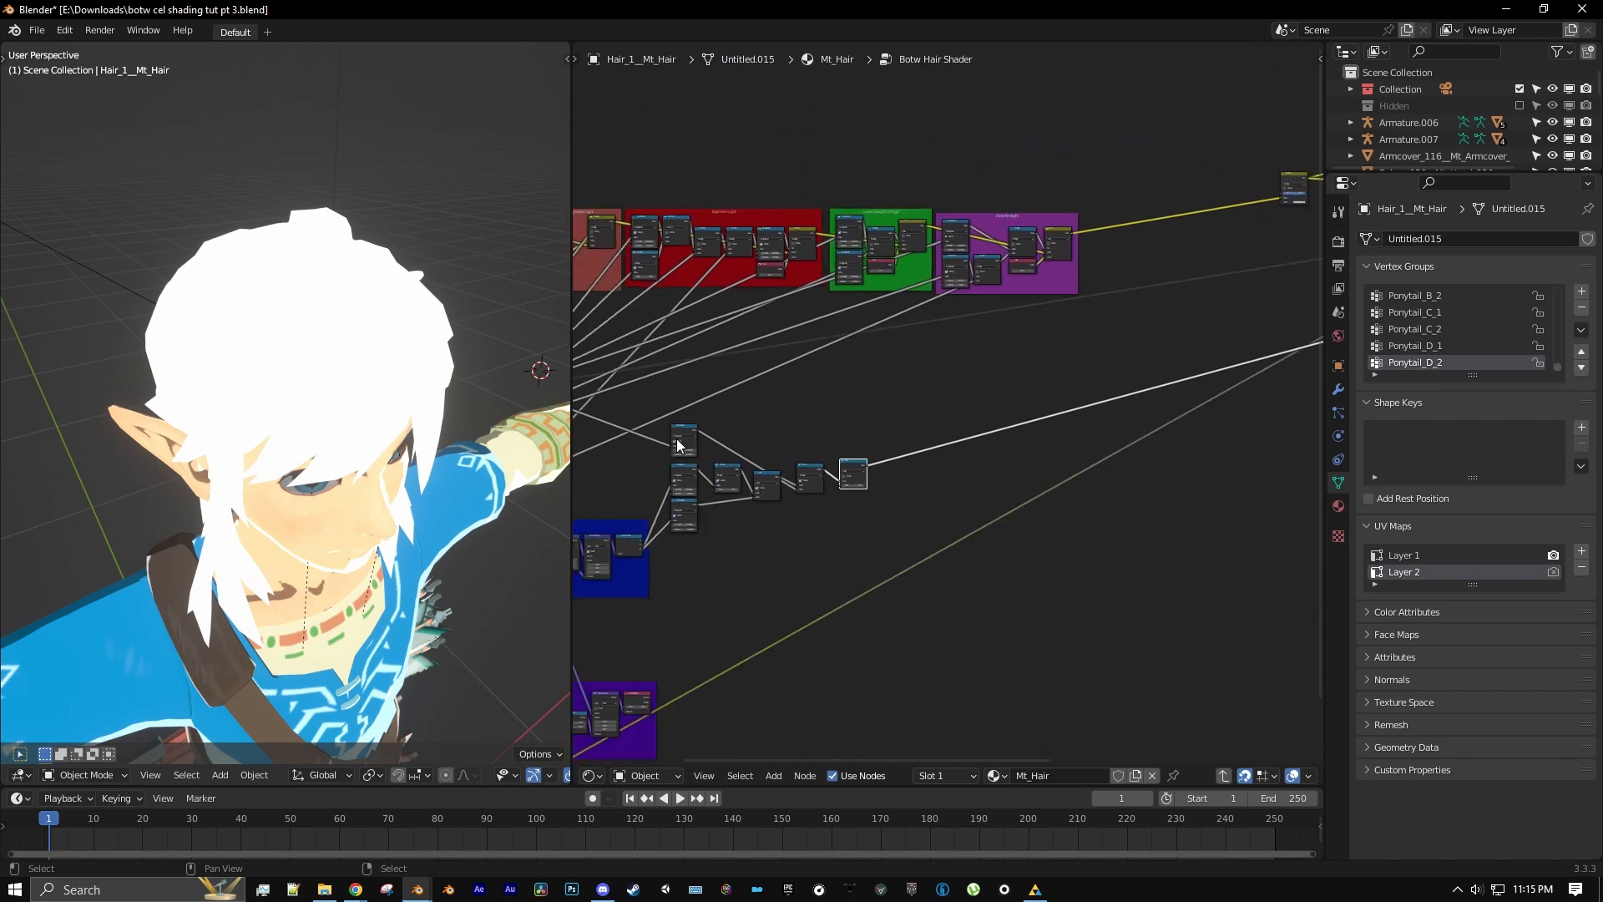
middle_click_drag(680, 440, 748, 435)
left_click_drag(751, 401, 951, 520)
middle_click_drag(944, 455, 838, 469)
key("g")
left_click(1259, 302)
middle_click_drag(1189, 293, 967, 472)
scroll(965, 473, "up", 4)
scroll(966, 472, "up", 4)
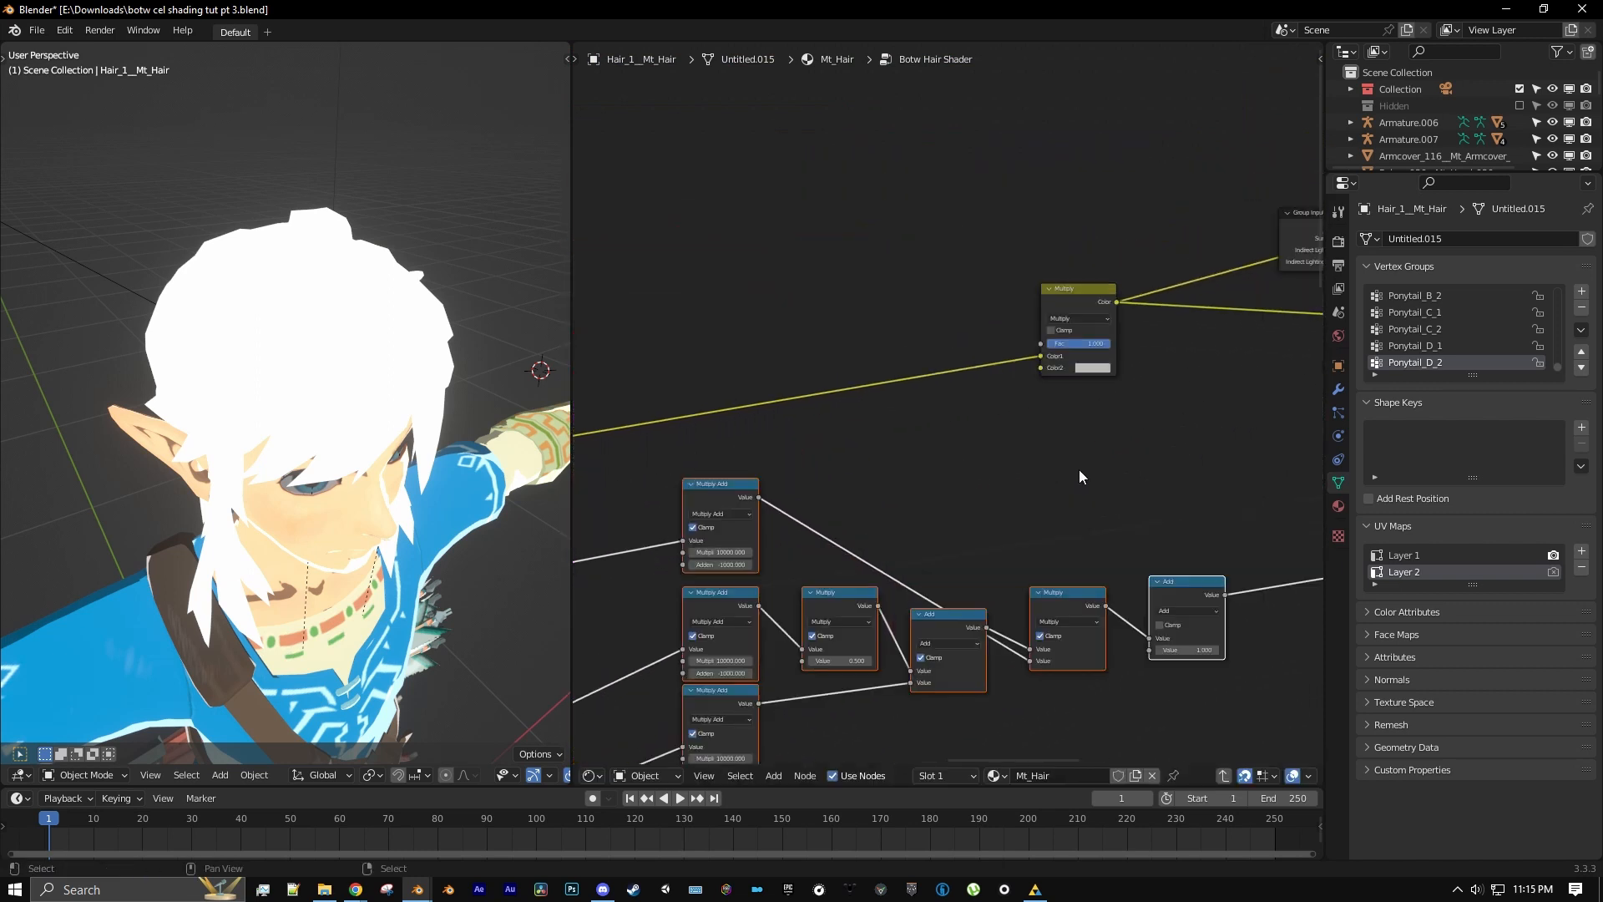
- Reposition the colour Multiply node above the specular chain and connect the final Add node's output to its Color2 input
middle_click_drag(1078, 469, 1016, 393)
middle_click_drag(1020, 227, 1075, 202)
key("g")
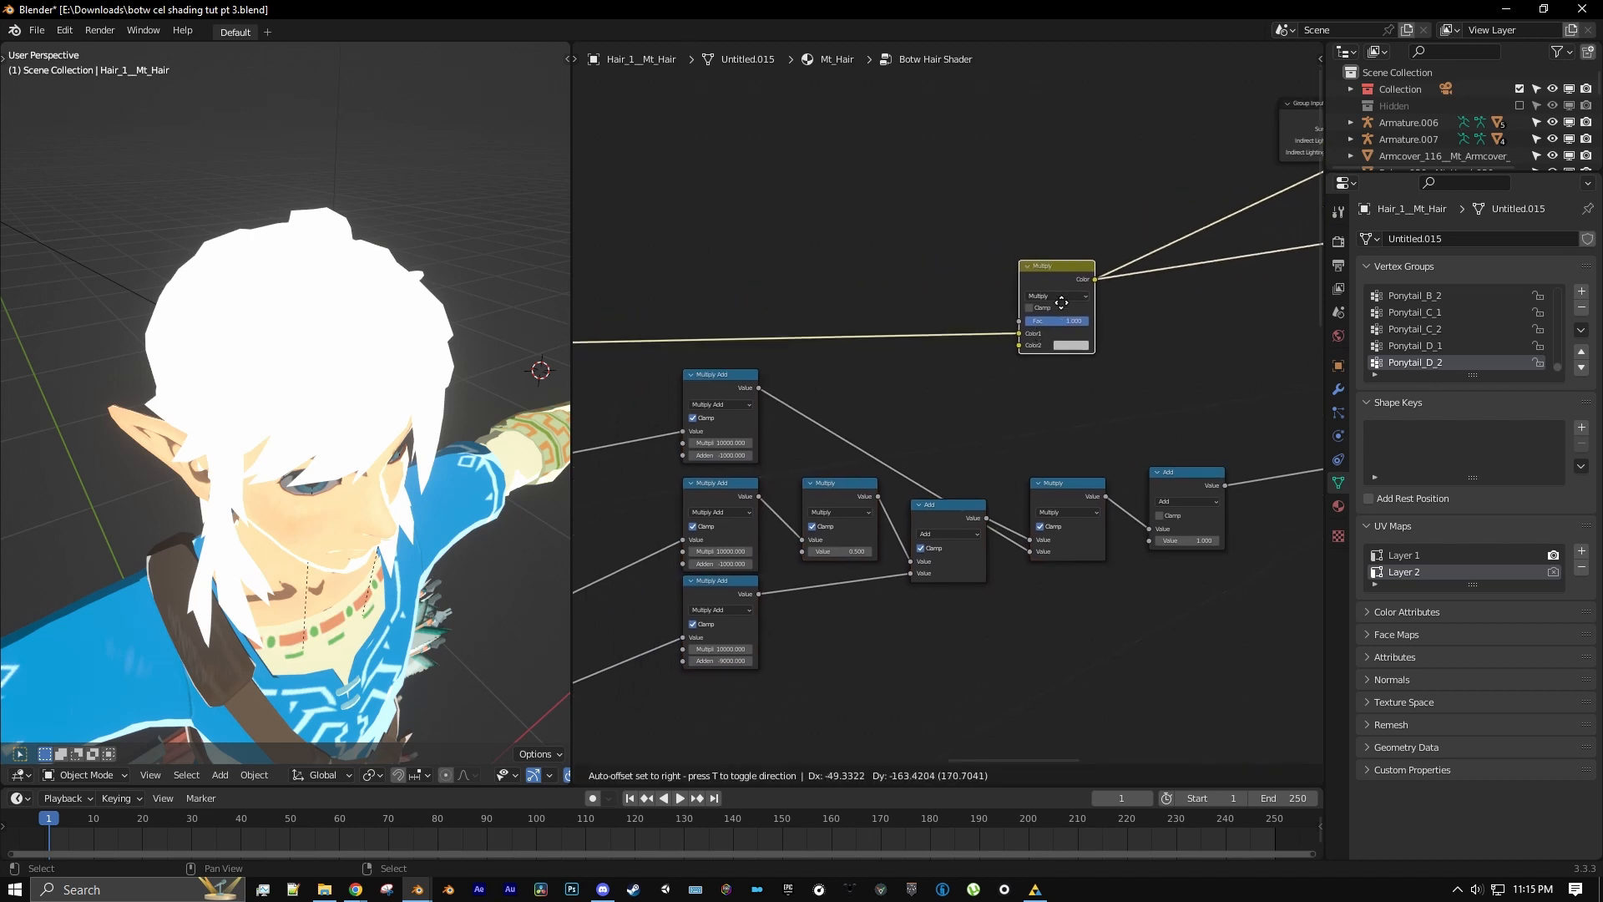
left_click(1109, 302)
middle_click_drag(1171, 435, 1077, 444)
scroll(1077, 444, "up", 4)
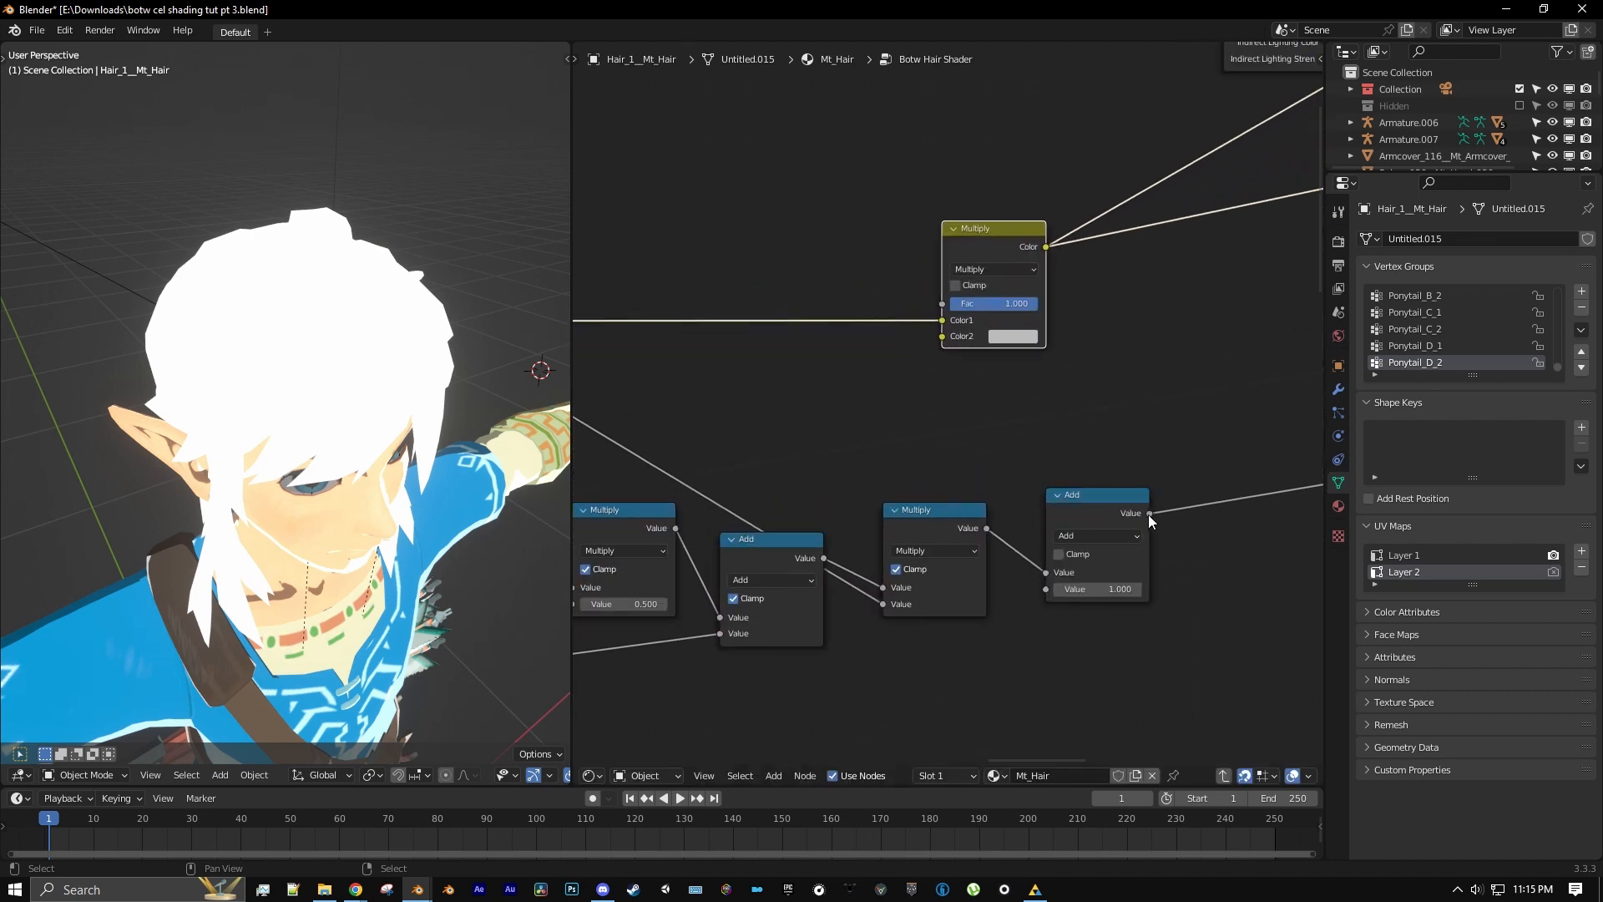
left_click_drag(1149, 514, 975, 348)
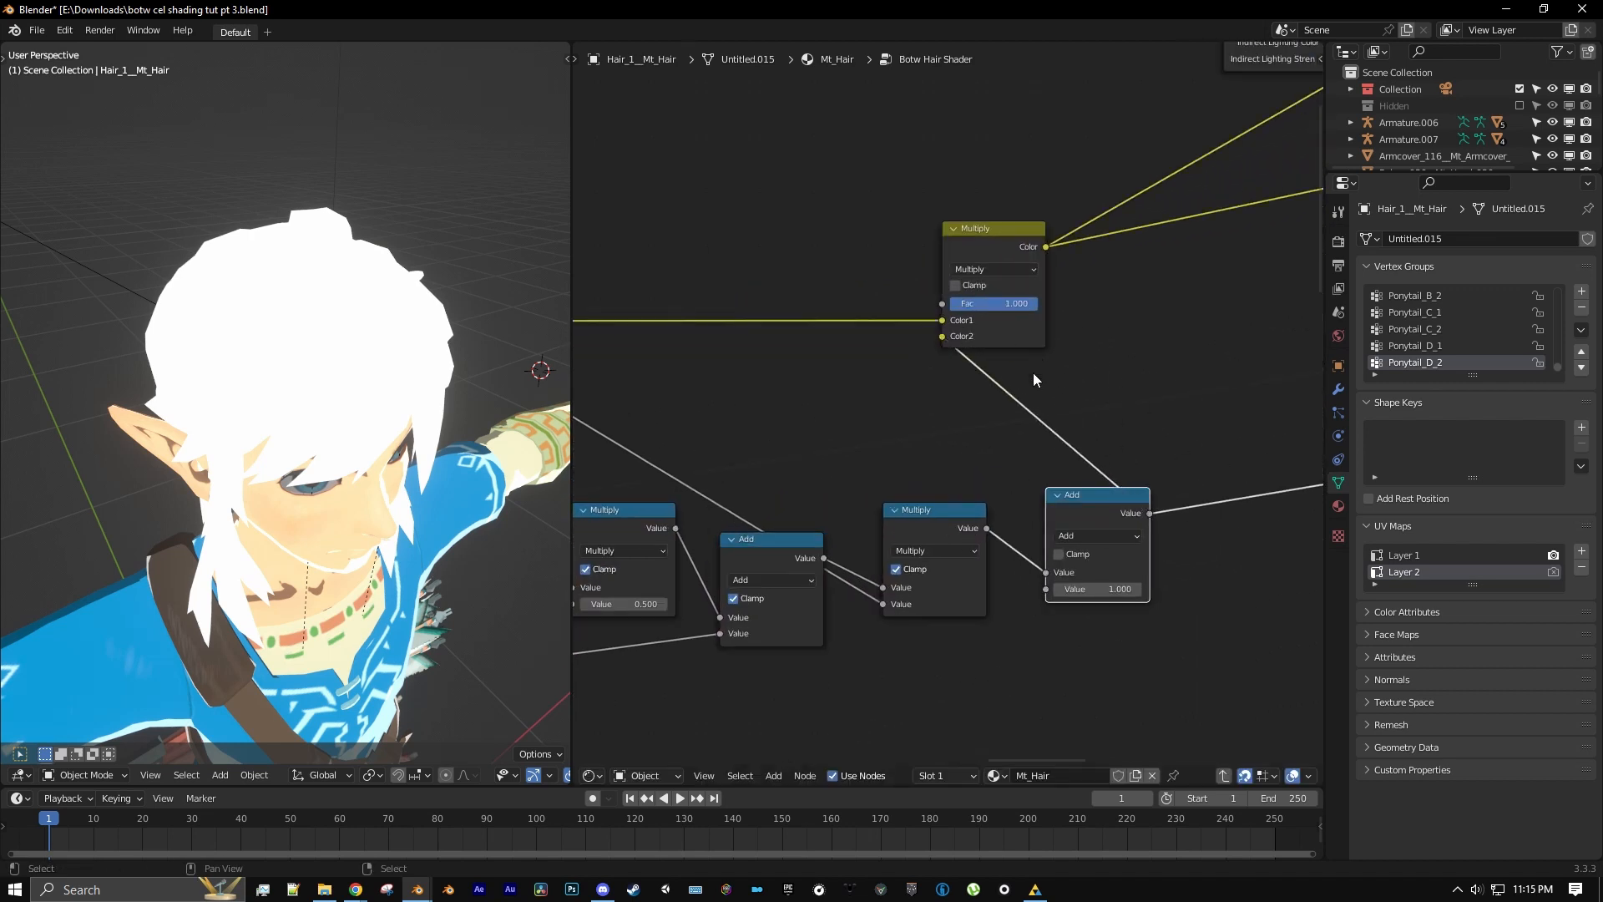
- Preview the Transparency frame's Mix Shader to check the full hair shader on the character's head
scroll(916, 393, "down", 5)
middle_click_drag(1292, 307, 1000, 337)
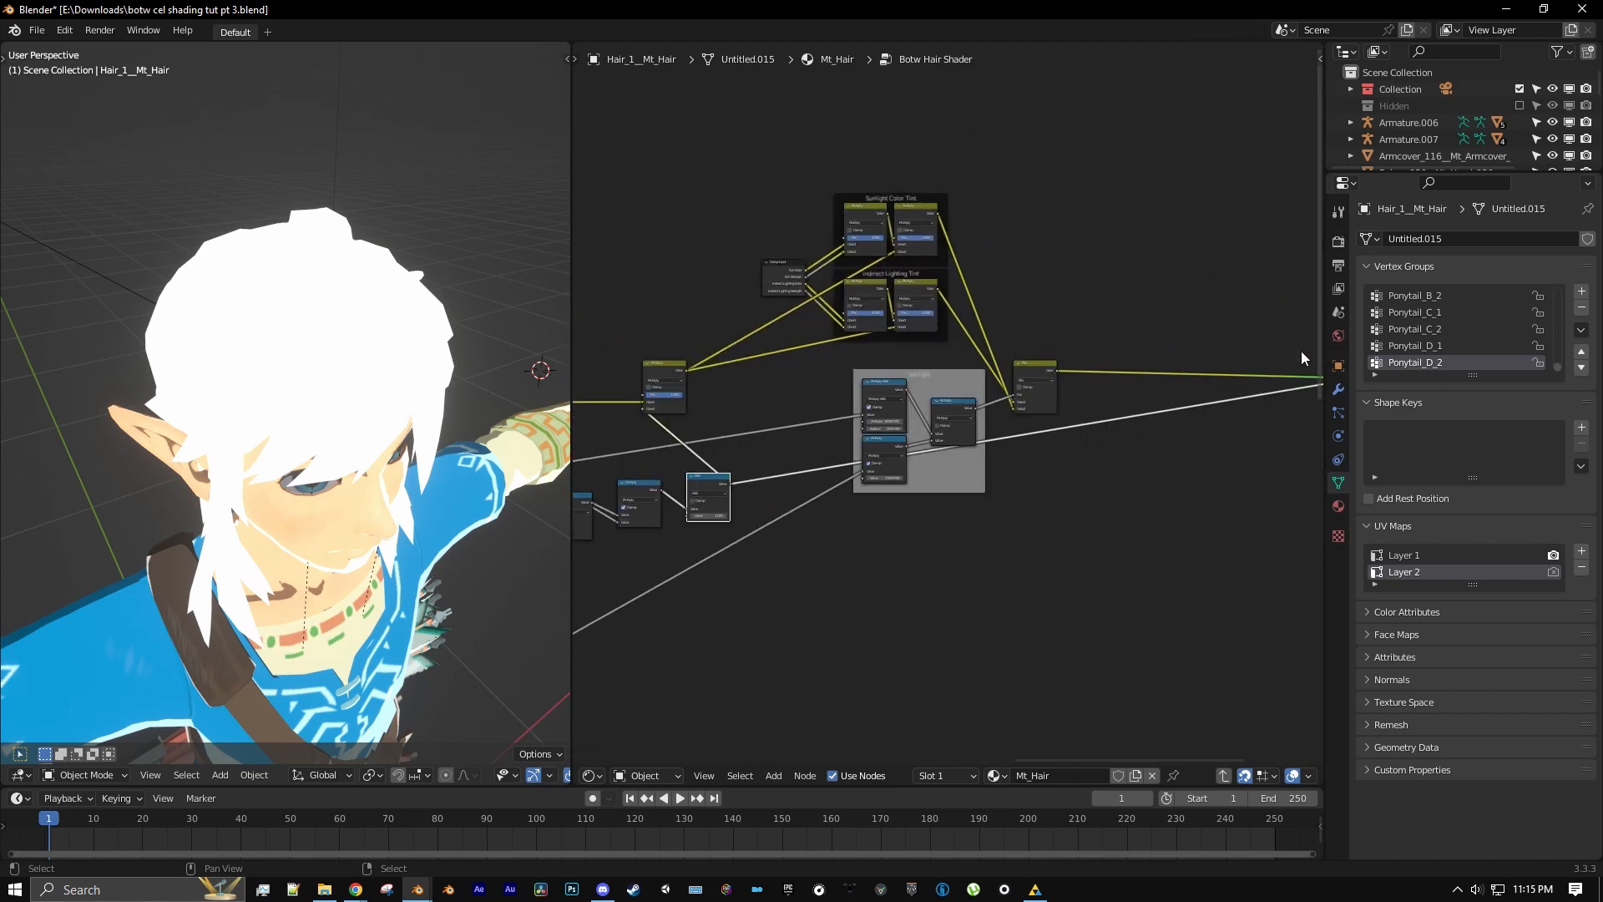
middle_click_drag(1300, 351, 992, 328)
left_click(1149, 342, "ctrl+shift")
middle_click_drag(394, 414, 302, 348)
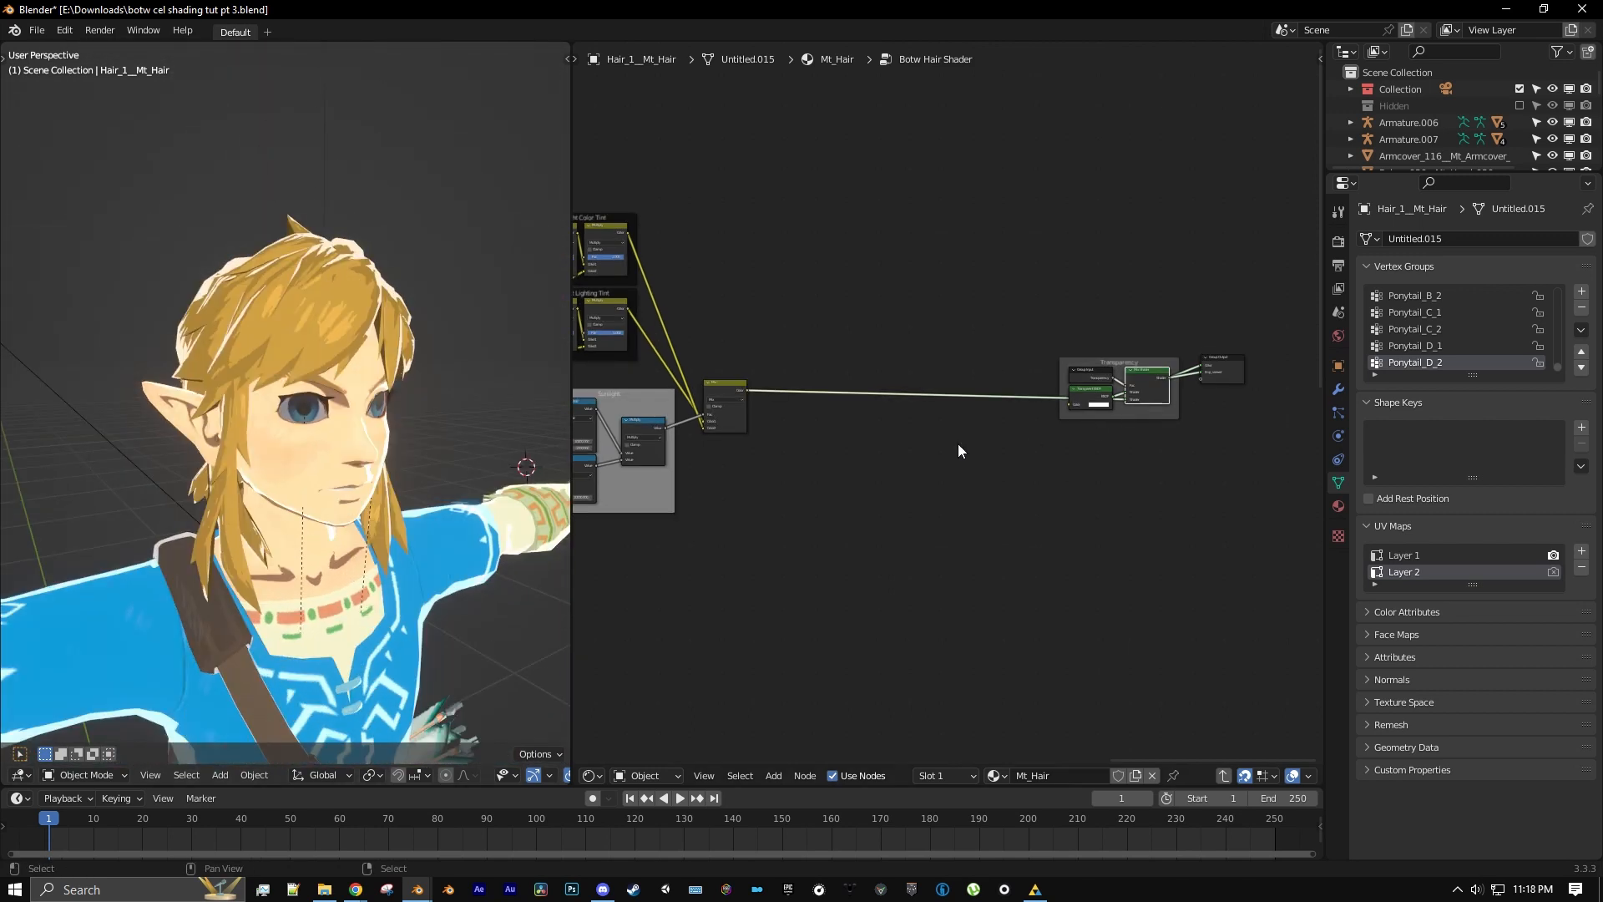
- Add a Frame node and place all the specular math nodes and the colour Multiply node inside it
middle_click_drag(958, 443, 1026, 434)
scroll(1027, 434, "up", 2)
middle_click_drag(700, 456, 1000, 454)
scroll(1000, 454, "up", 3)
mouse_move(836, 588)
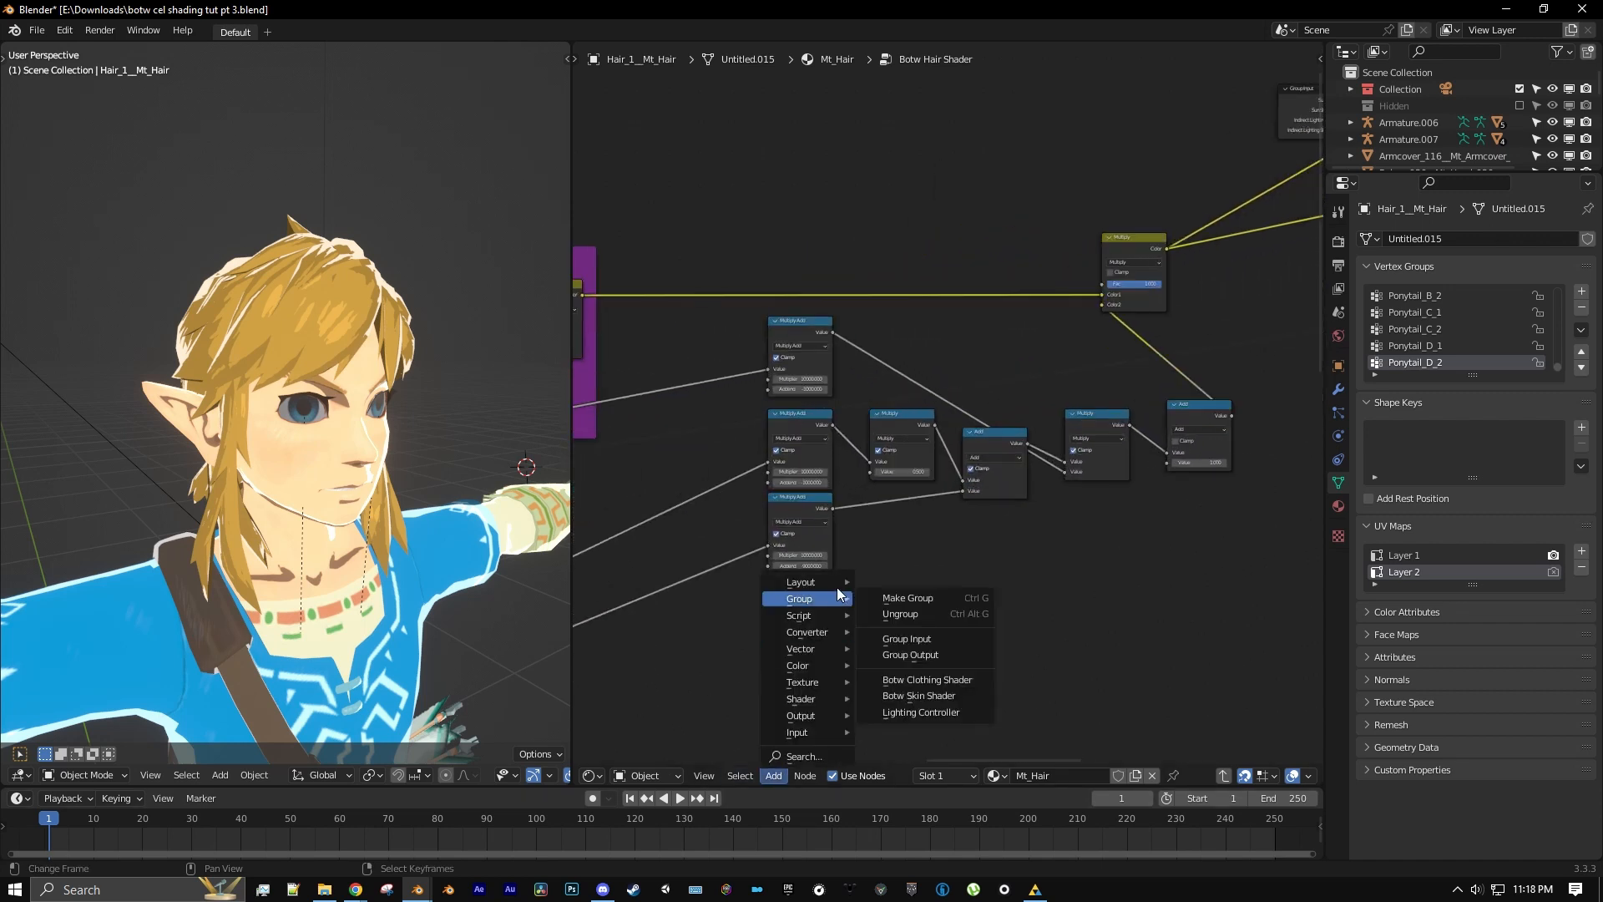
left_click(890, 579)
left_click(808, 339)
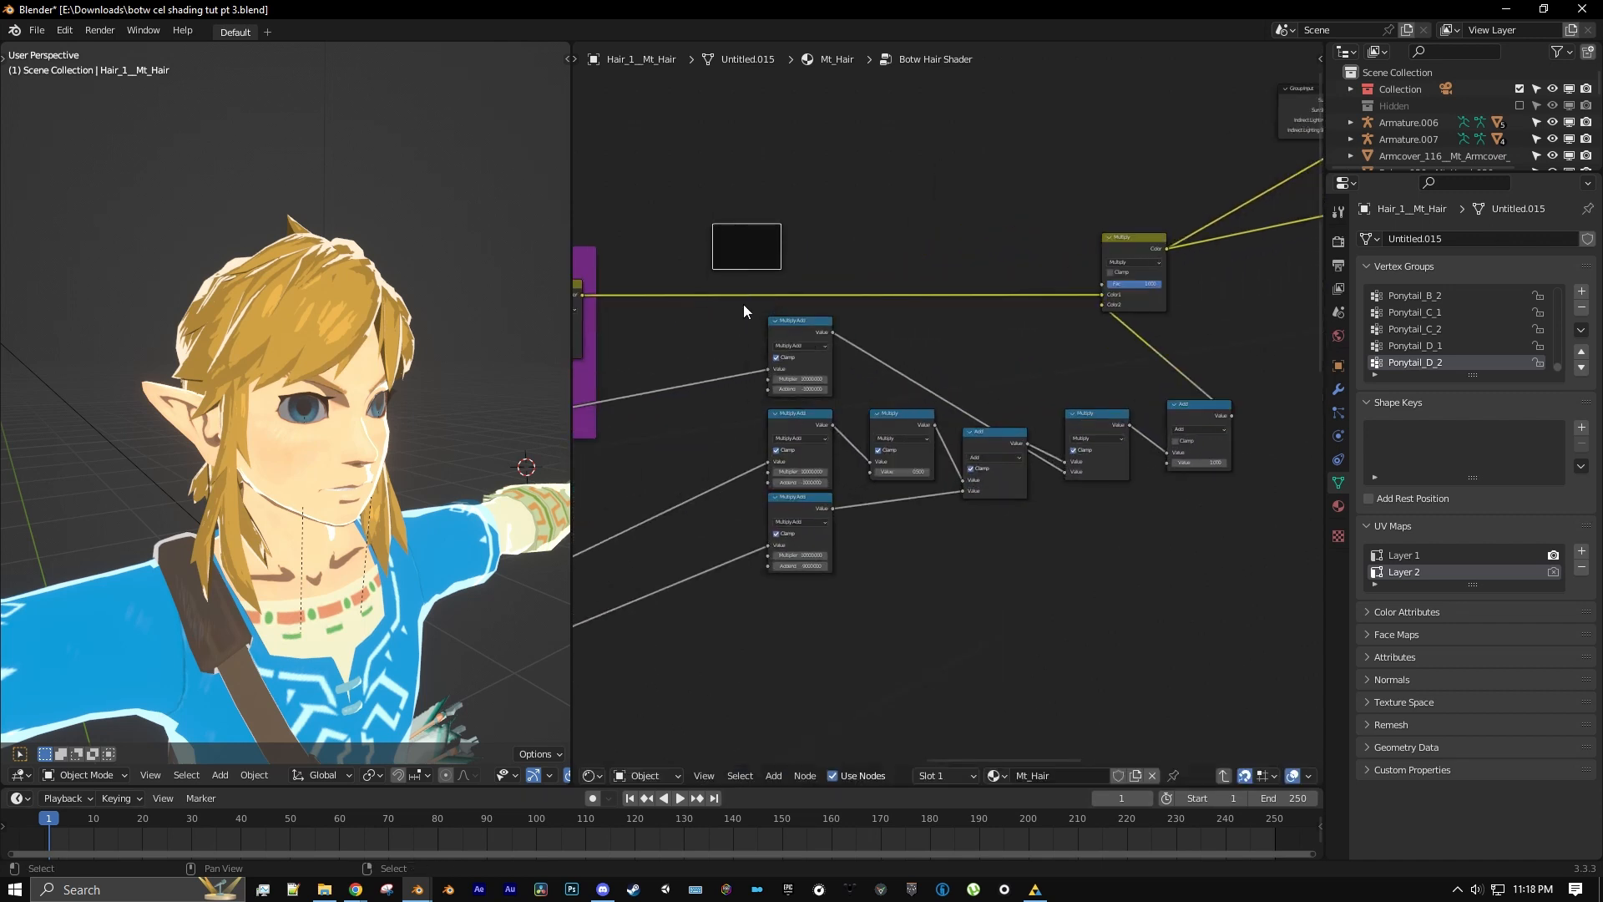
left_click_drag(743, 305, 1234, 574)
key("g")
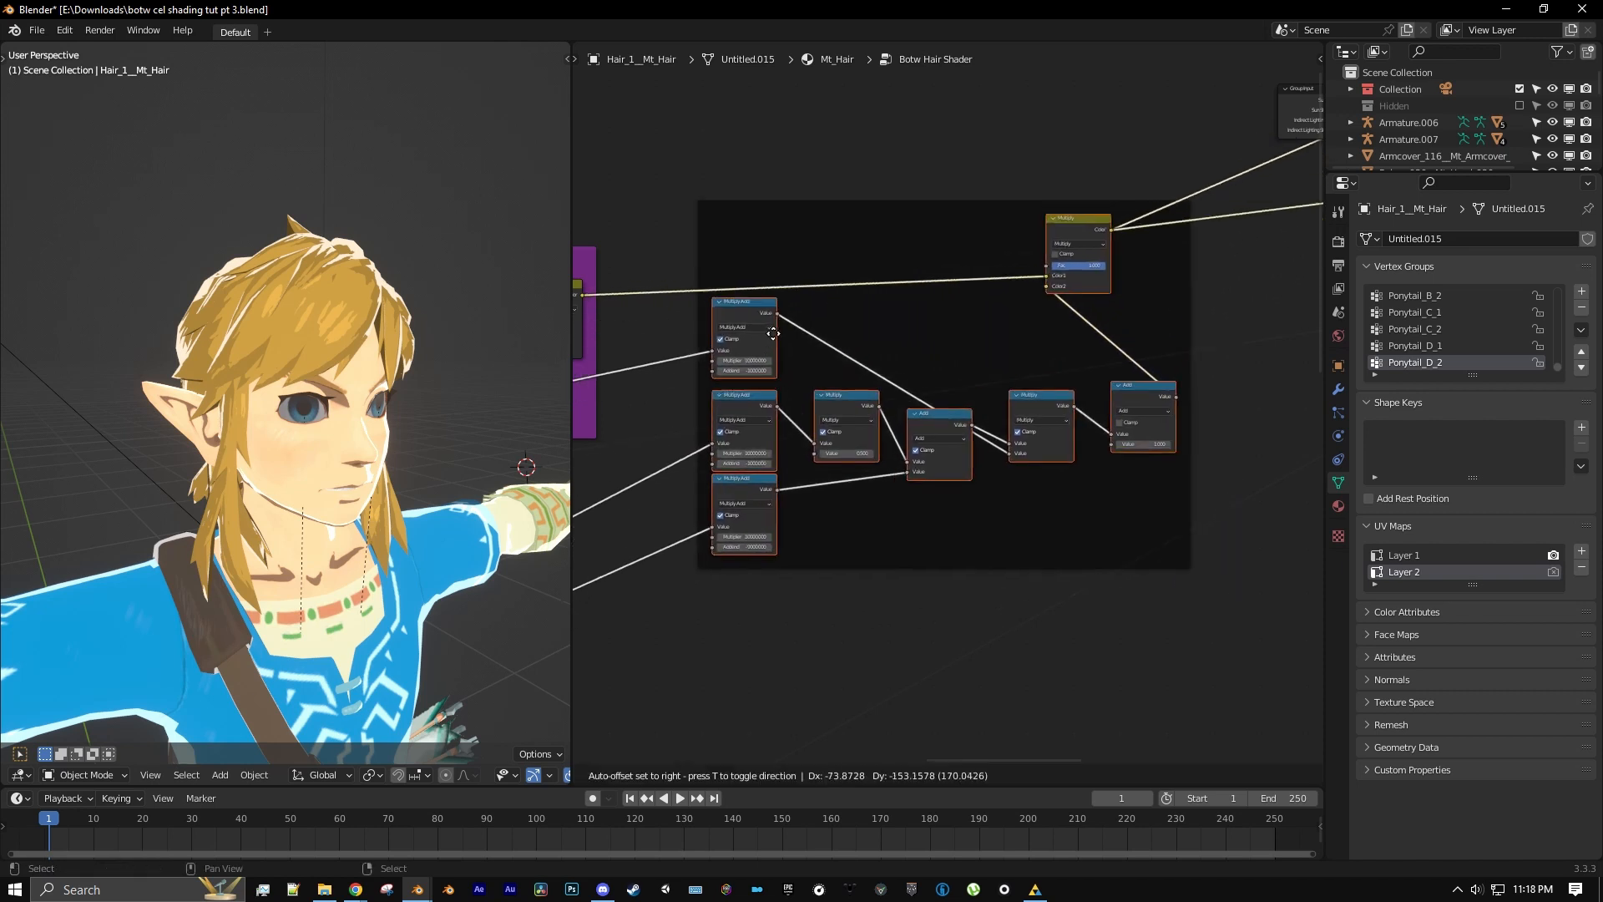
left_click(755, 361)
- Tidy the framed nodes by stacking the three Multiply Add nodes and aligning the remaining nodes in one compact row
left_click_drag(723, 421, 723, 413)
left_click(731, 506)
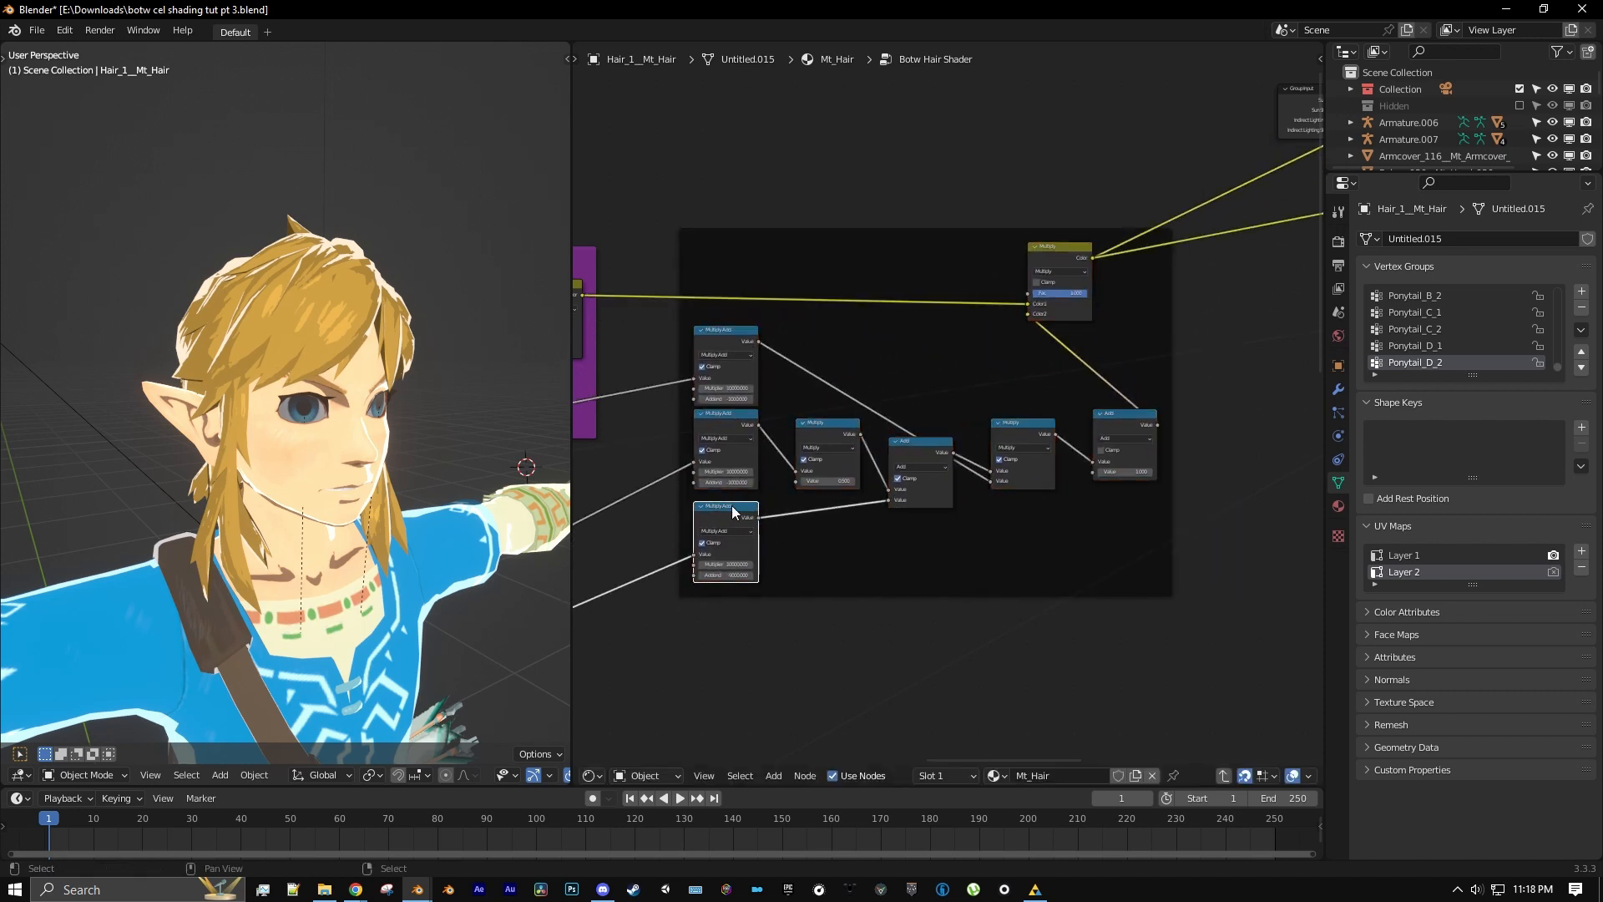
left_click_drag(731, 504, 732, 495)
left_click(806, 428)
left_click_drag(799, 428, 769, 420)
left_click_drag(918, 451, 874, 420)
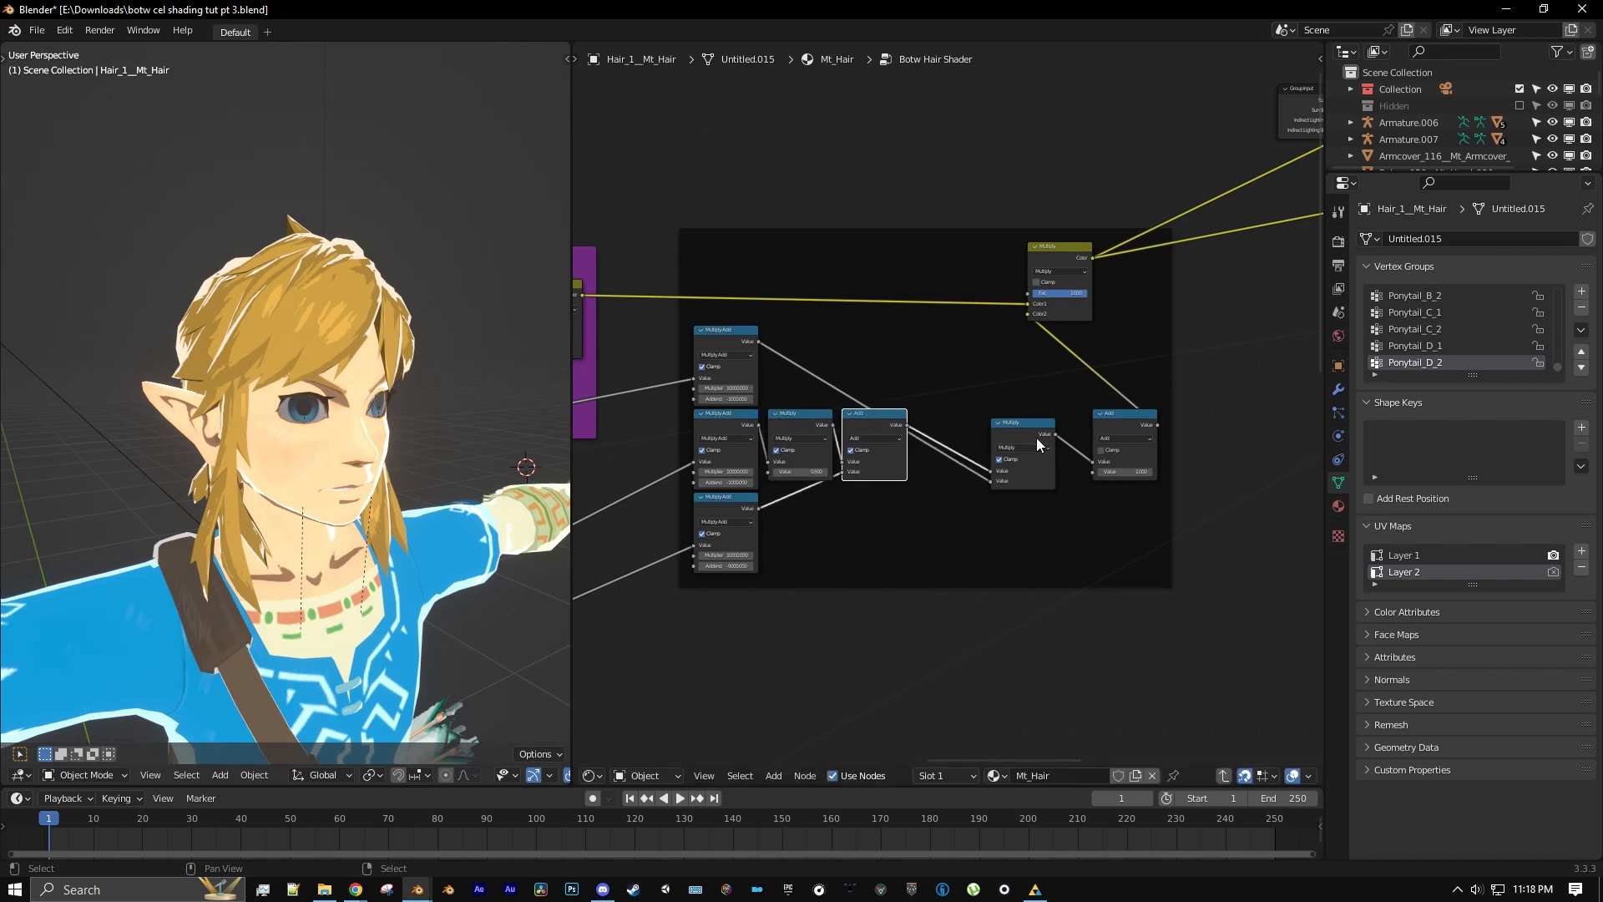
left_click_drag(1023, 433, 948, 423)
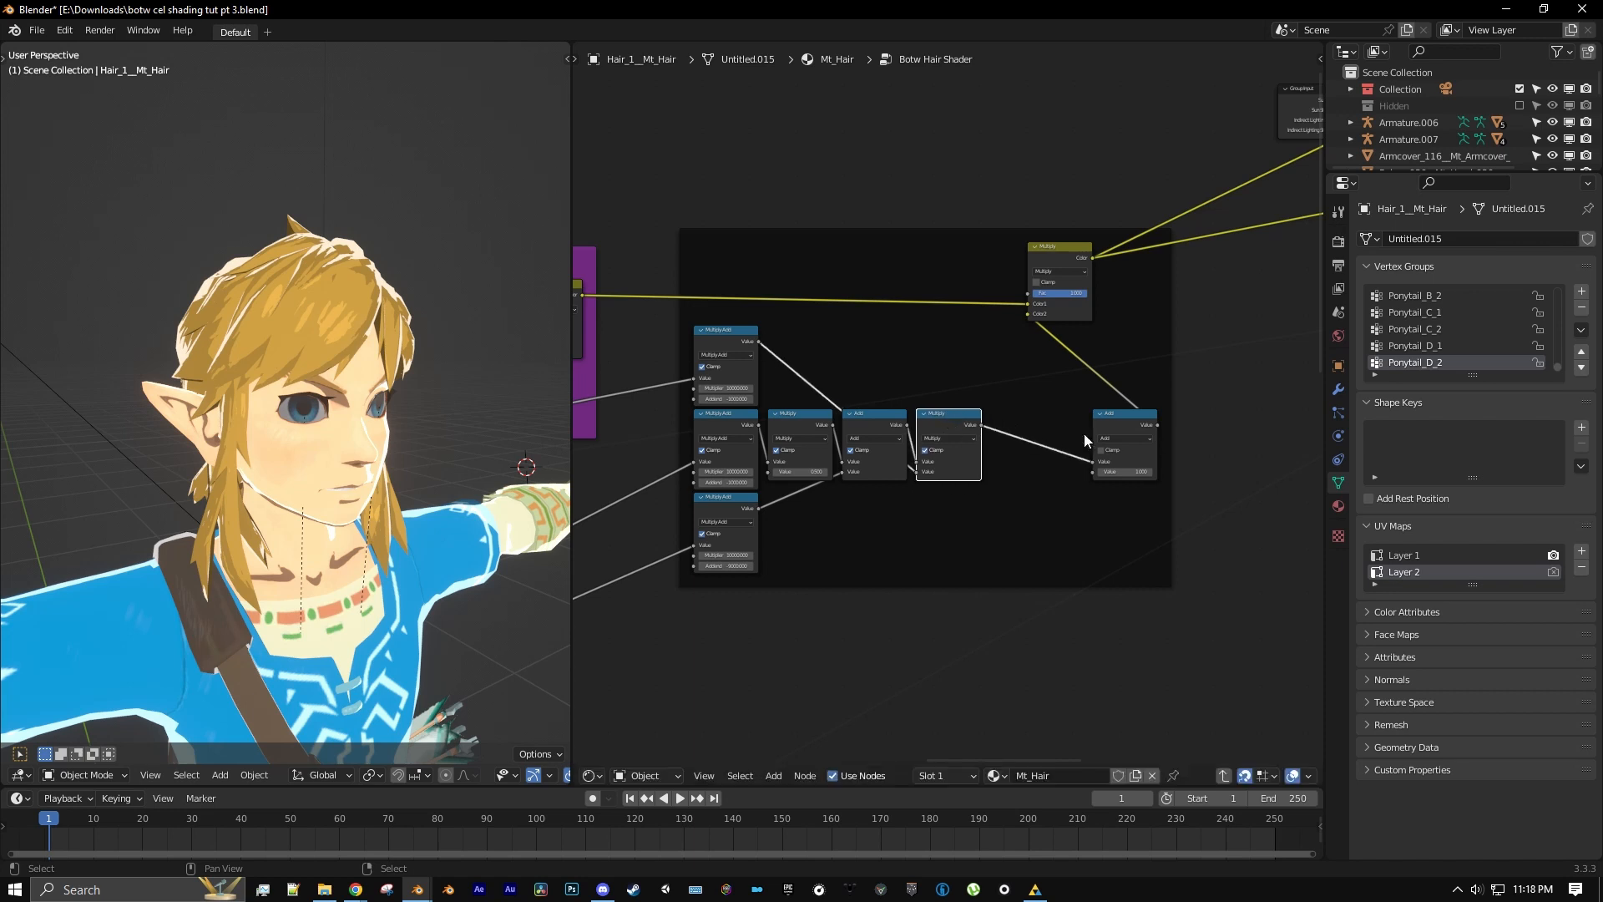
left_click_drag(1111, 422, 1015, 420)
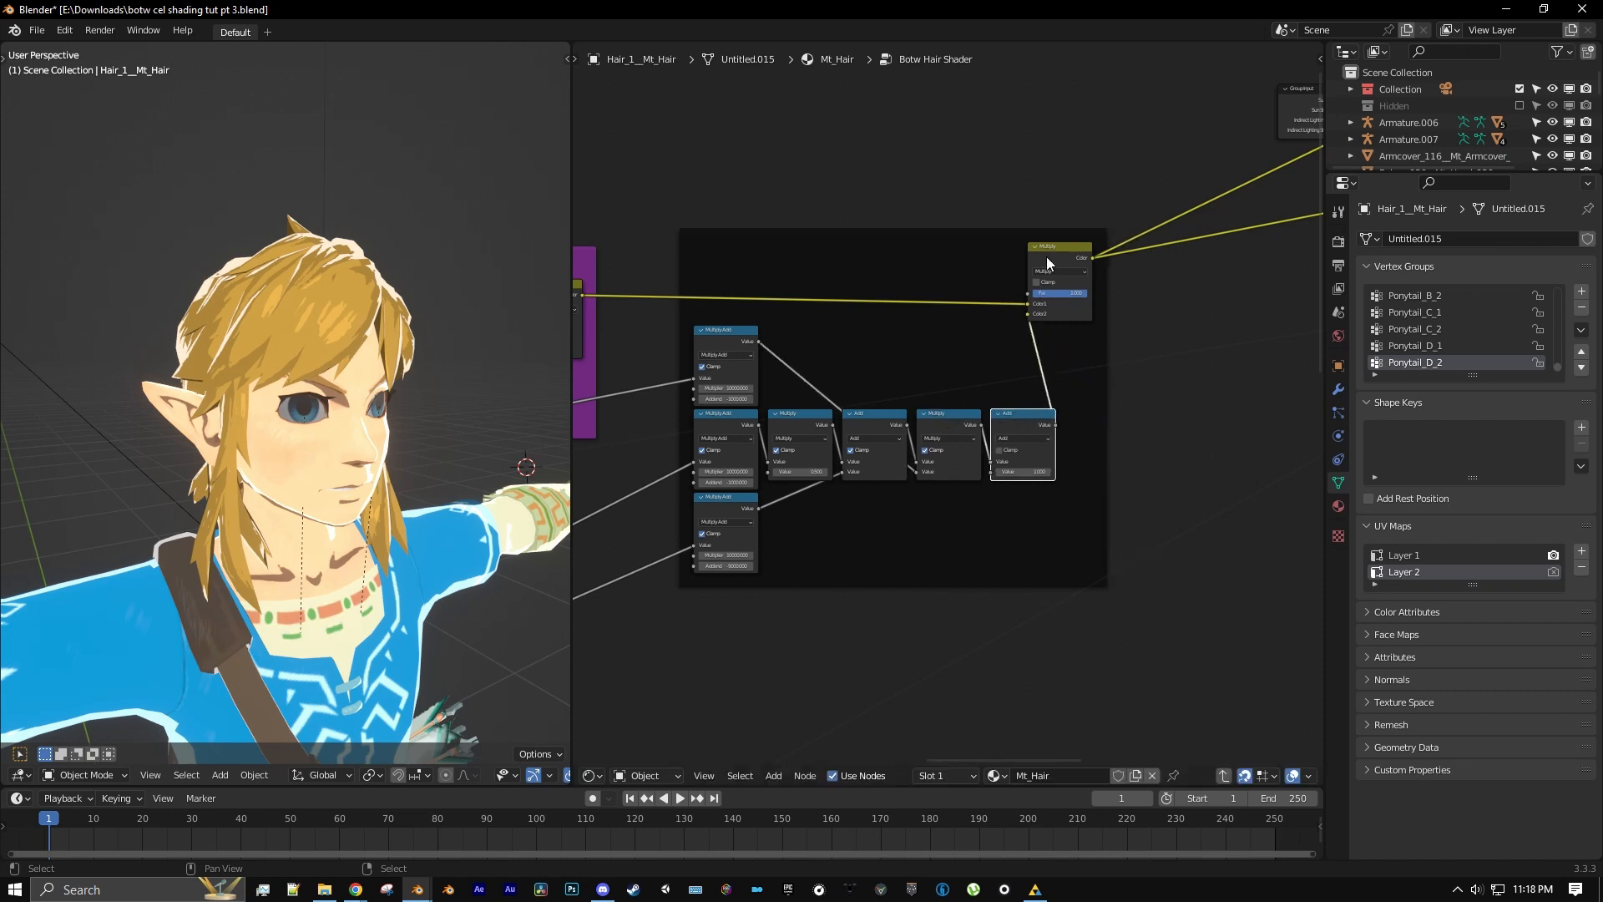
left_click_drag(1045, 257, 1089, 425)
- Give the new frame a custom dark yellow colour and label it Hair Specular
left_click(985, 348)
key("n")
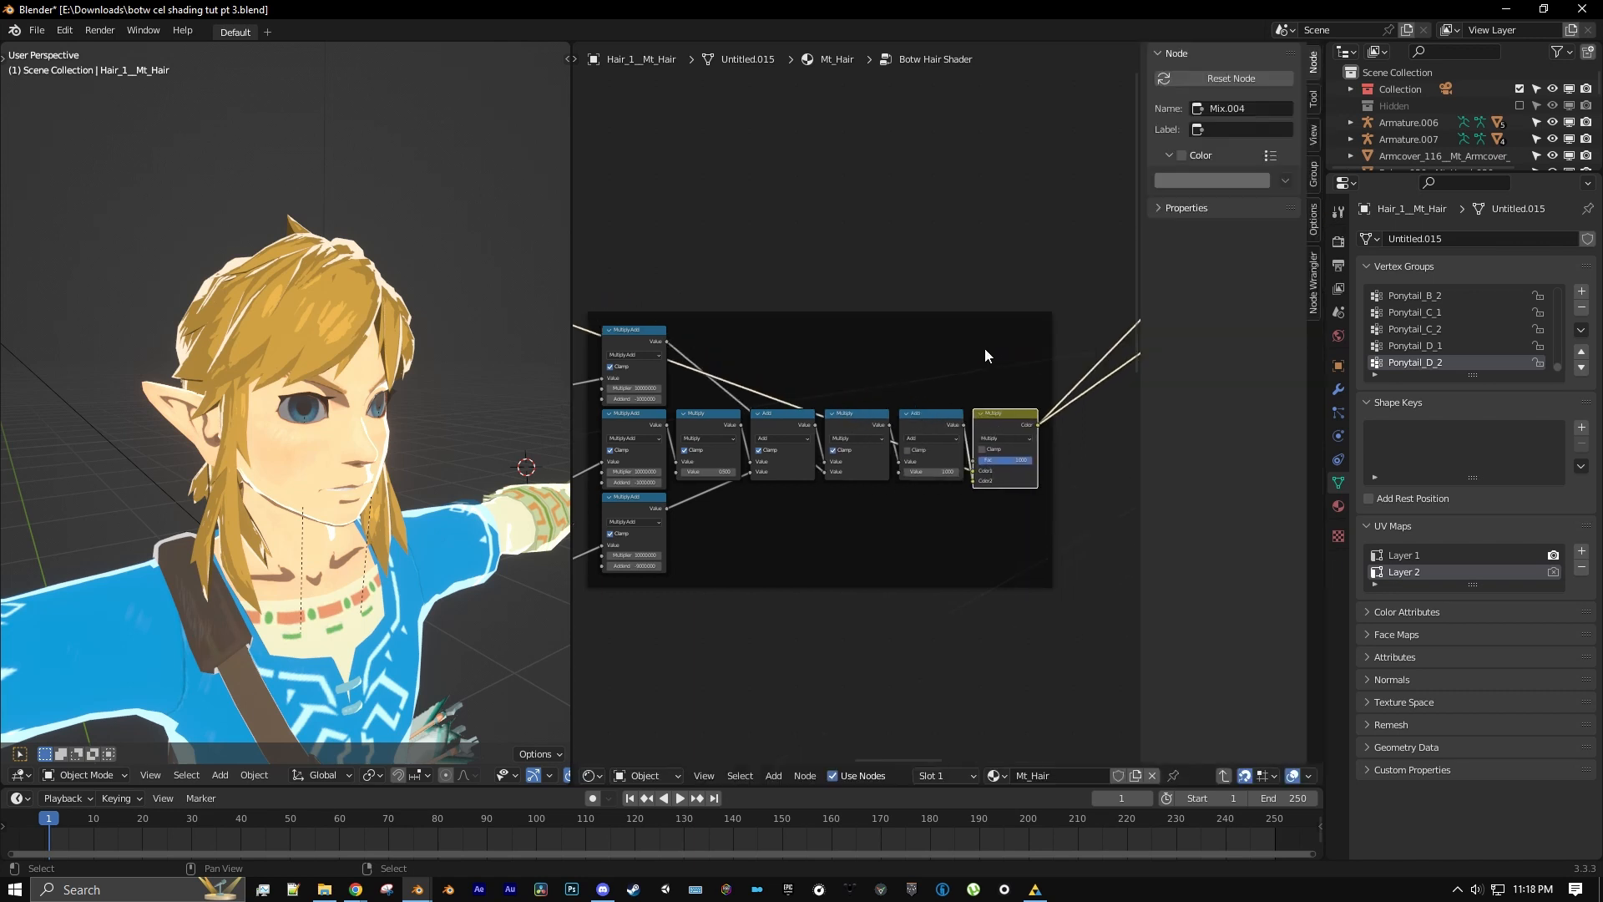
left_click(1181, 155)
left_click(1194, 183)
left_click(1193, 279)
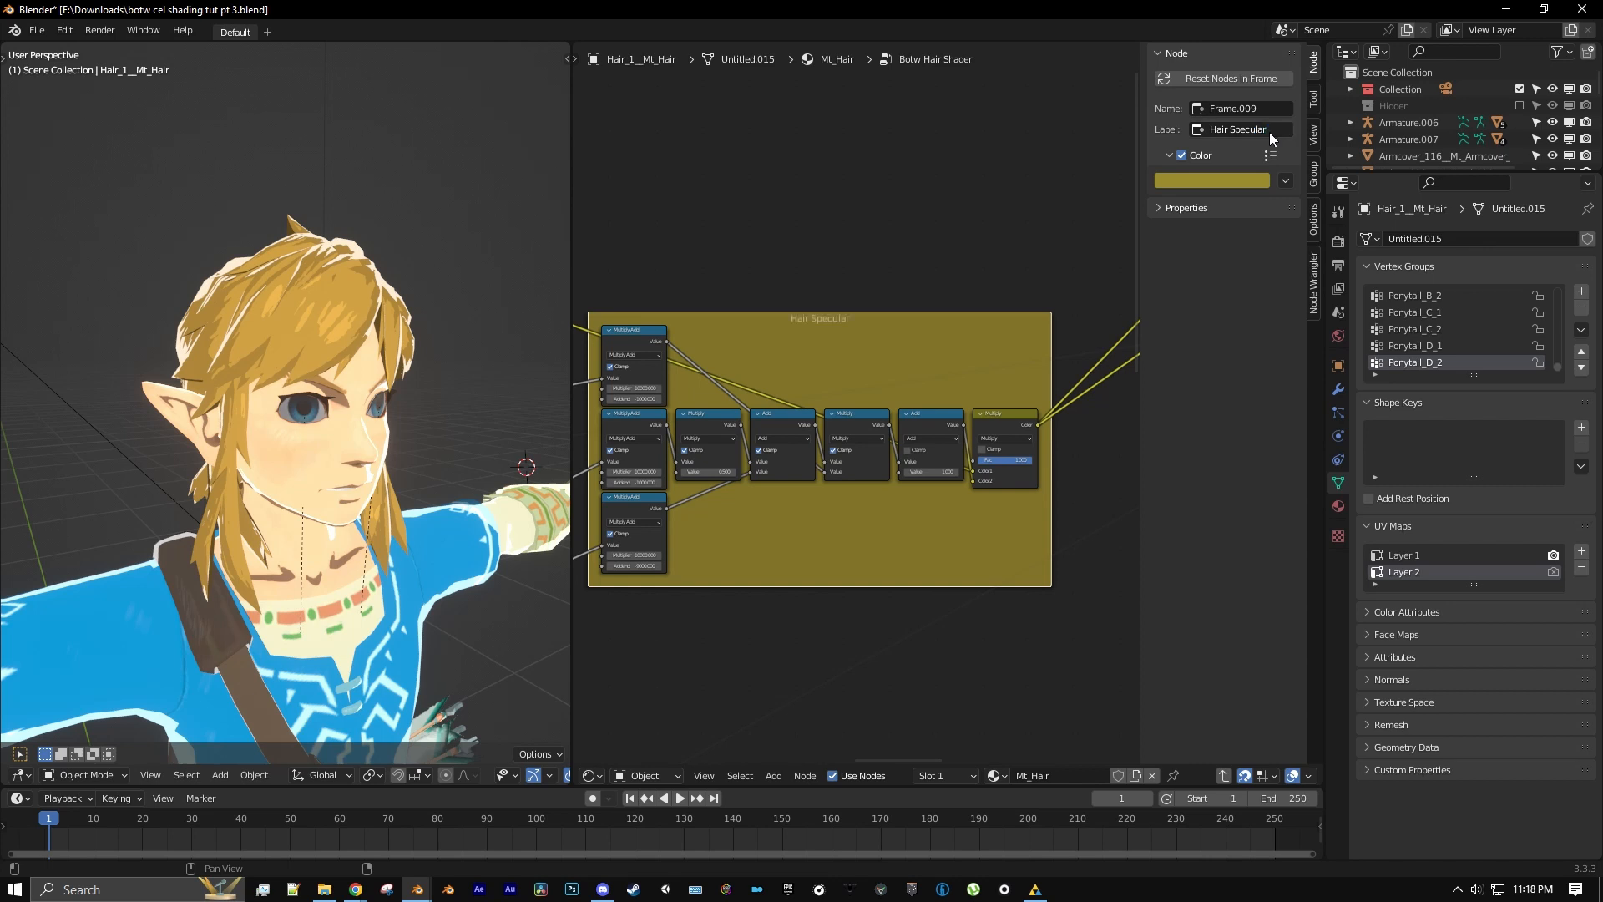
- Remove the Metal, Rubber, Emission and Emission Color inputs from the Botw Hair Shader group and exit the group
left_click(1314, 177)
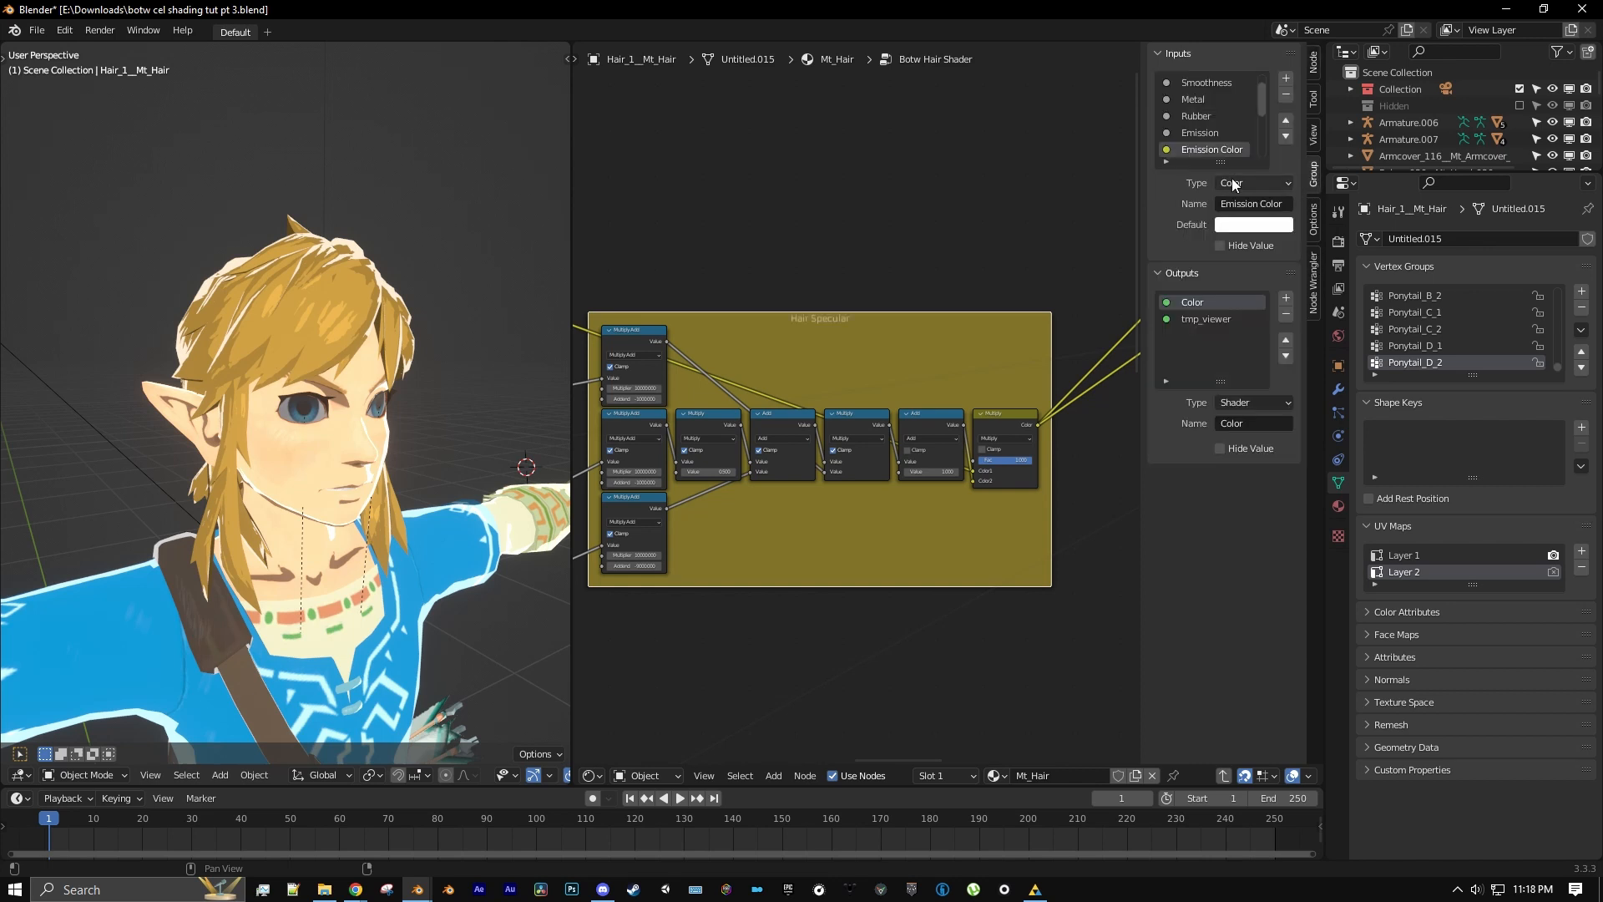
left_click(1209, 115)
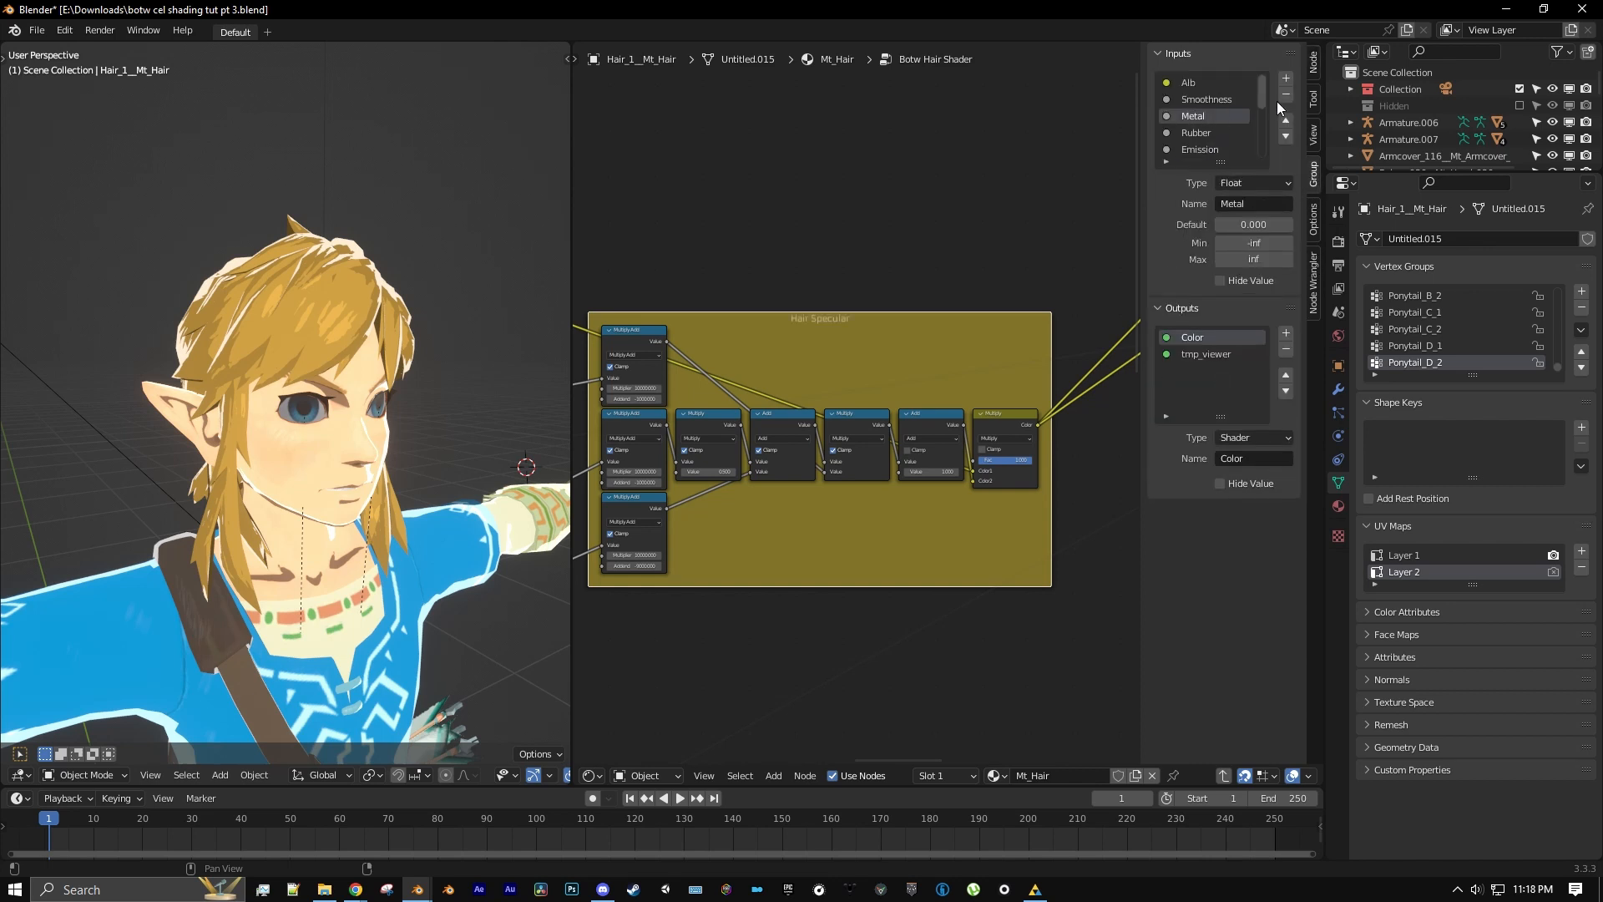
left_click(1285, 96)
left_click(1285, 96)
left_click(1285, 97)
left_click(1285, 97)
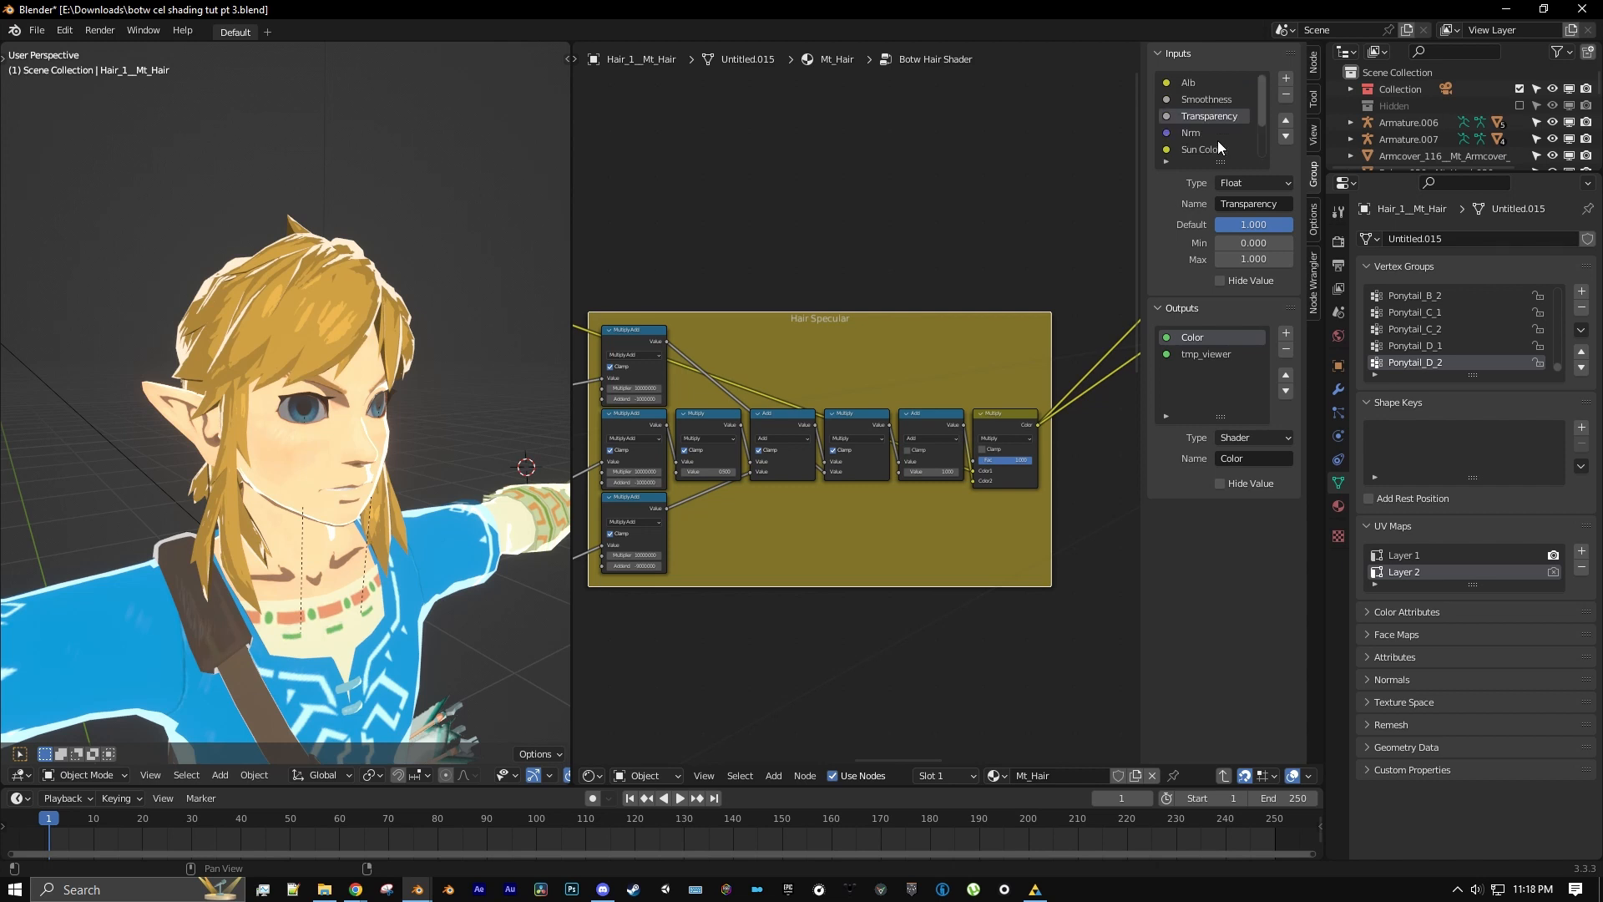
key("n")
scroll(1157, 592, "down", 1)
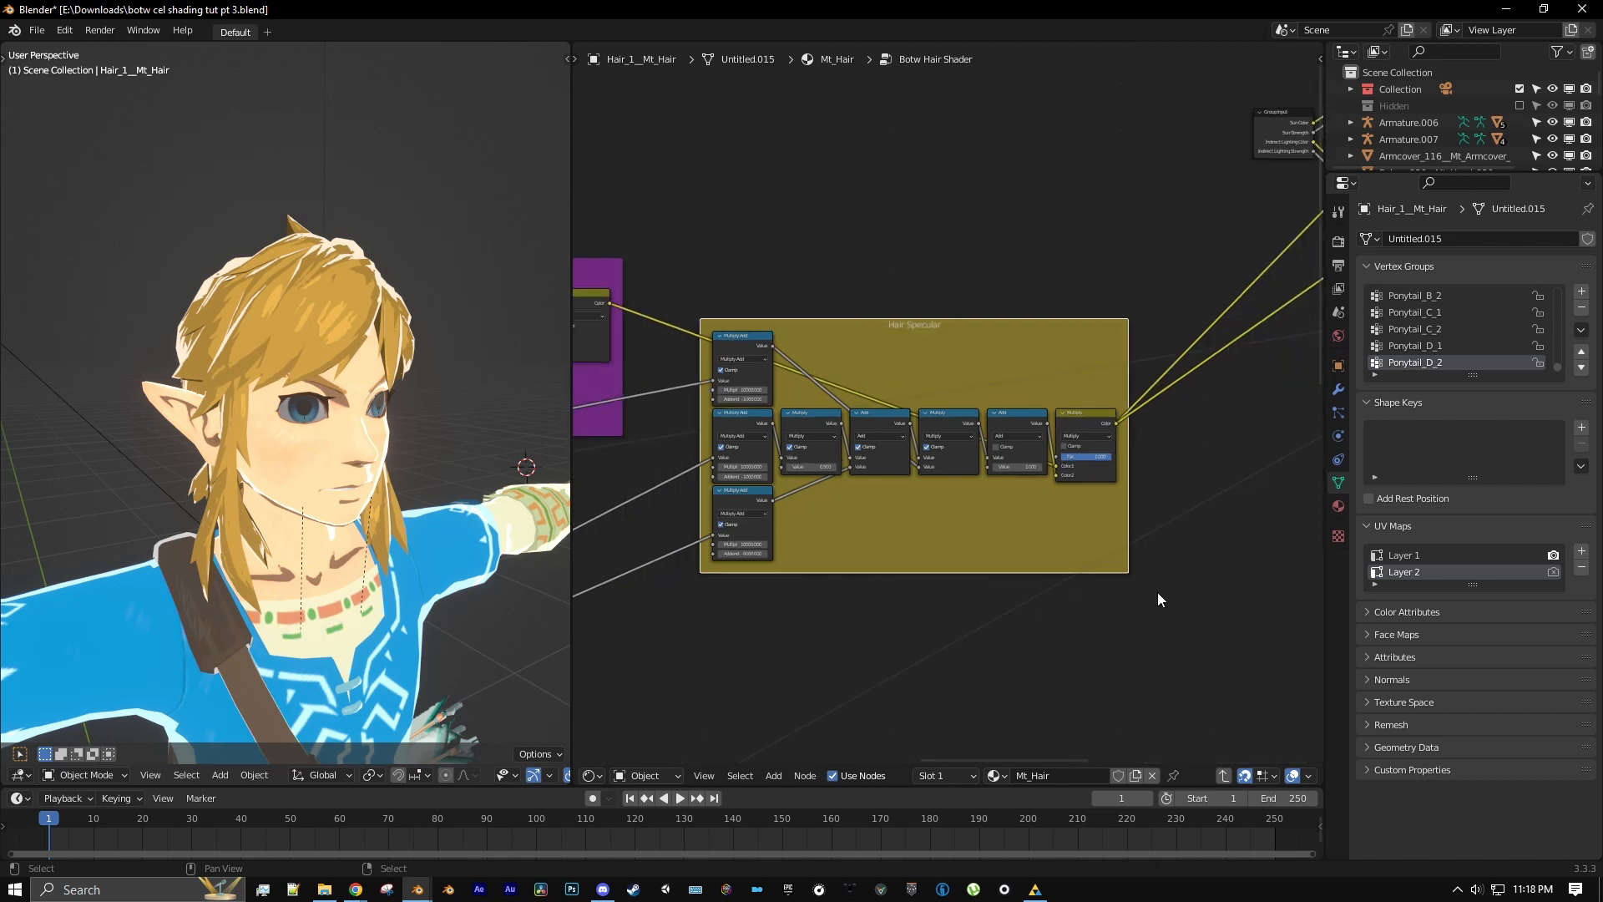
key("Tab")
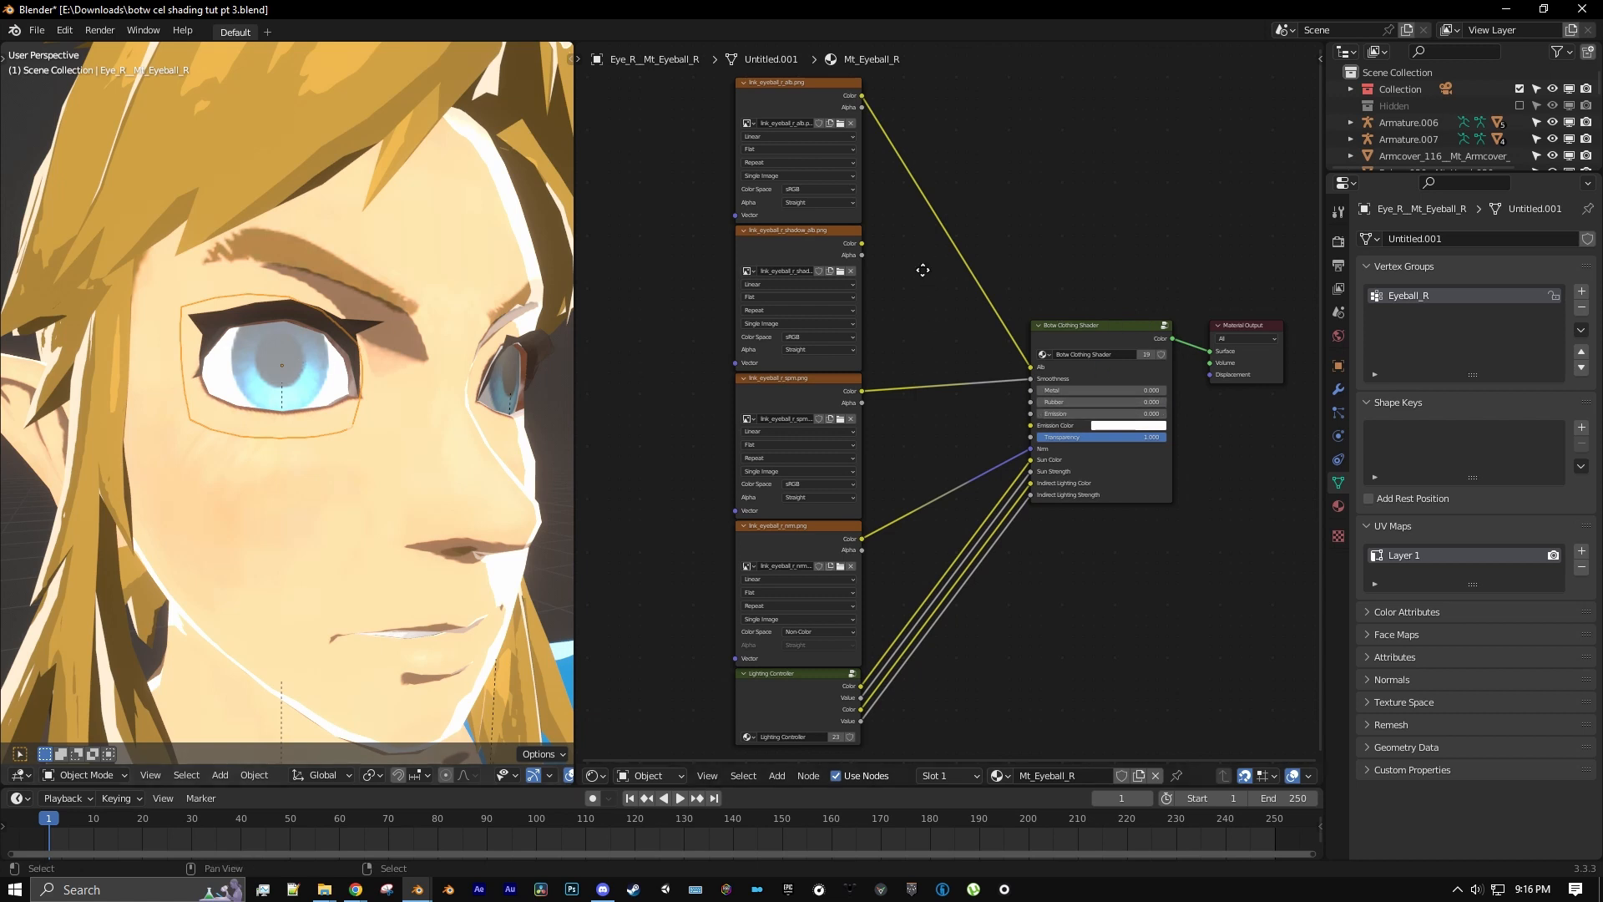
- Preview the link_eyeball_r_shadow_alb.png texture alone on the right eye and inspect its shading
scroll(922, 270, "up", 5)
left_click(959, 329, "ctrl+shift")
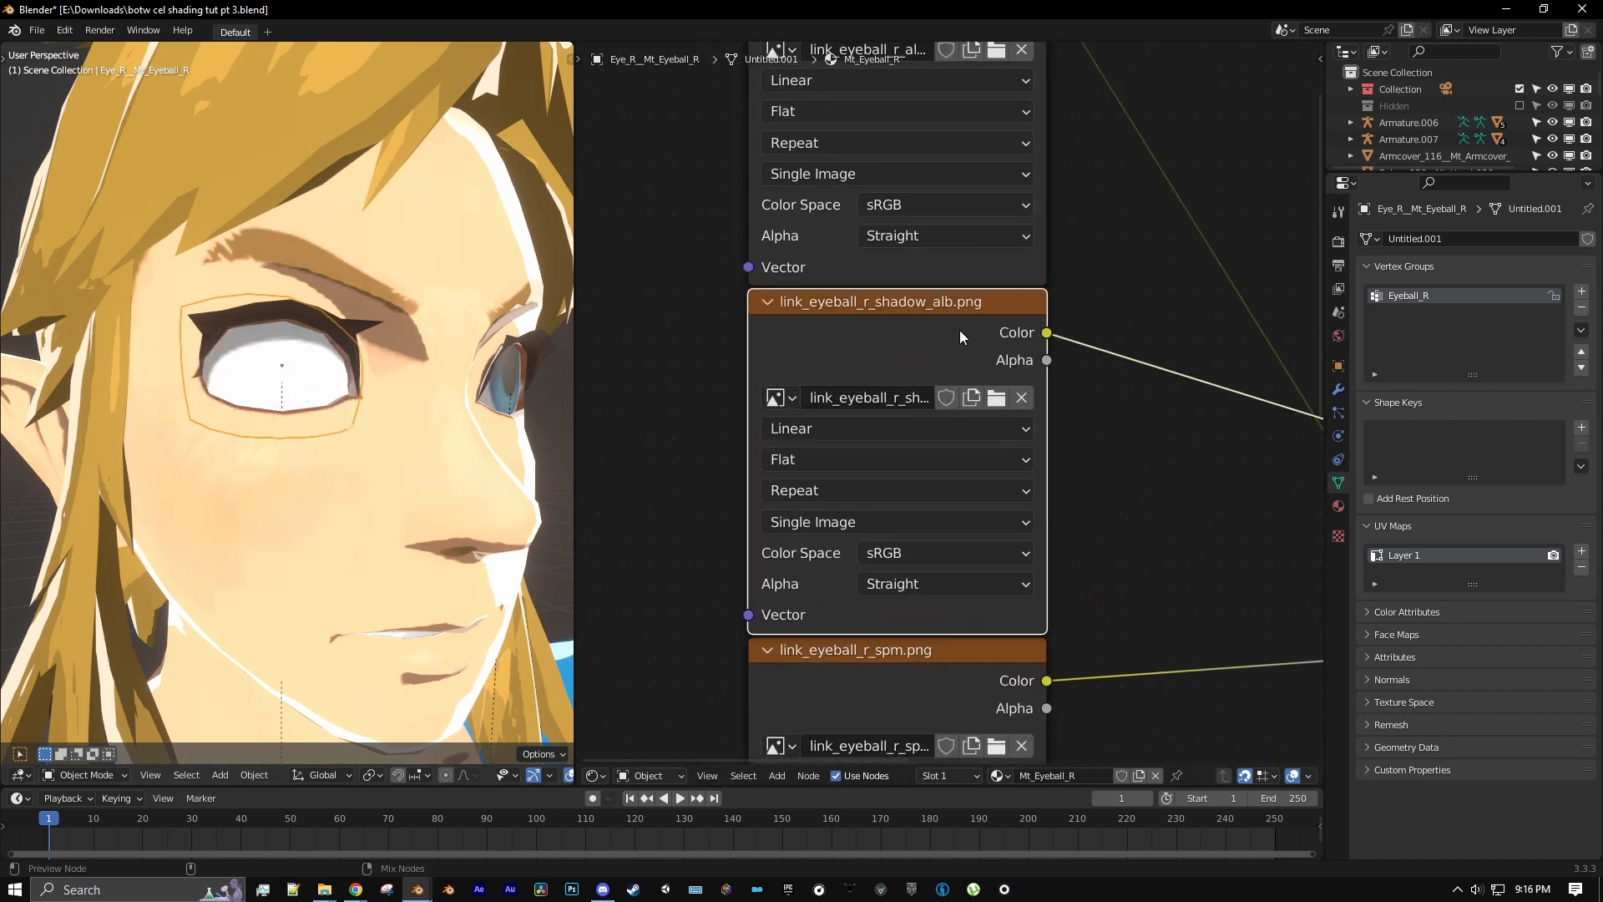
scroll(360, 341, "up", 1)
middle_click_drag(361, 341, 329, 303)
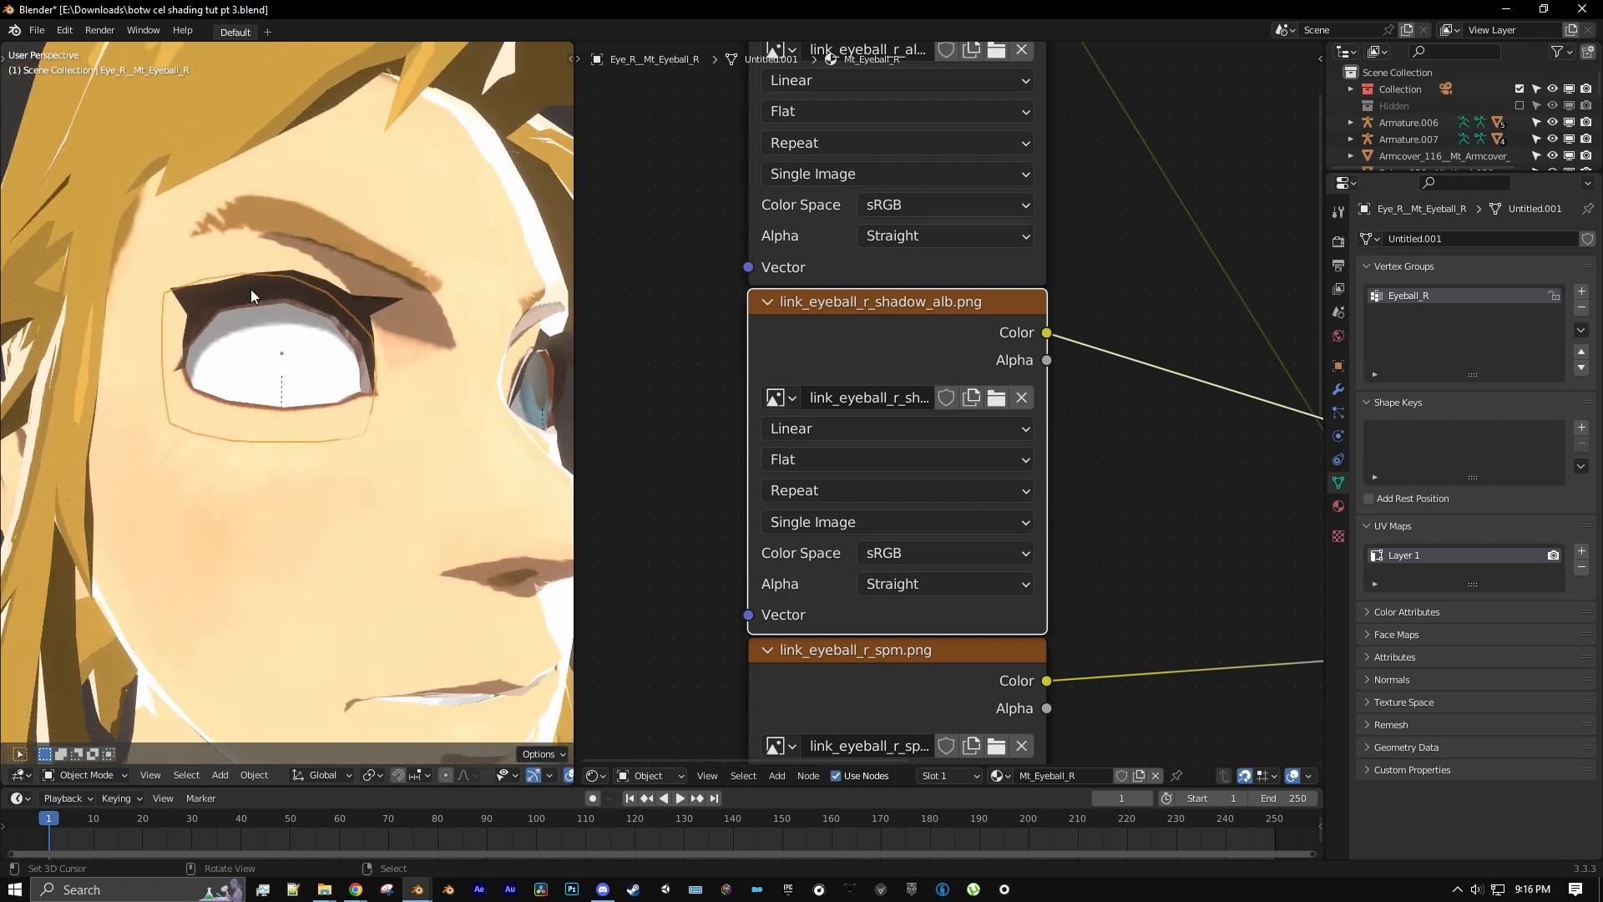
scroll(927, 396, "down", 2)
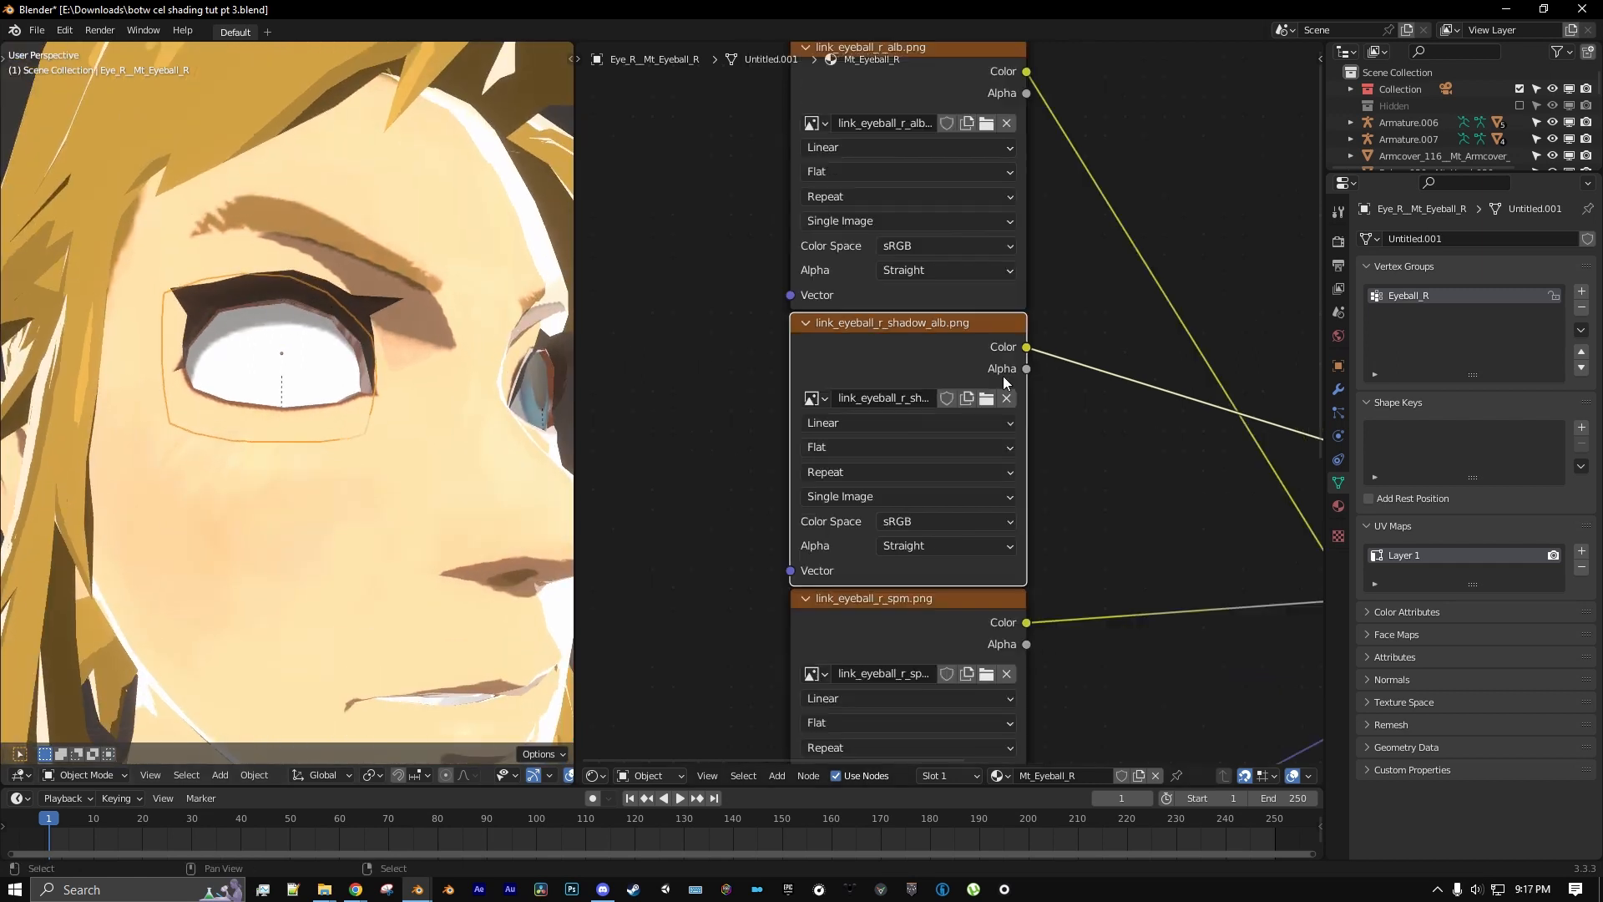
- Make the eye material's Botw Clothing Shader group a single-user copy and rename it Botw Eye Shader
middle_click_drag(1215, 488, 941, 395)
scroll(1138, 422, "up", 2)
middle_click_drag(1109, 419, 1043, 396)
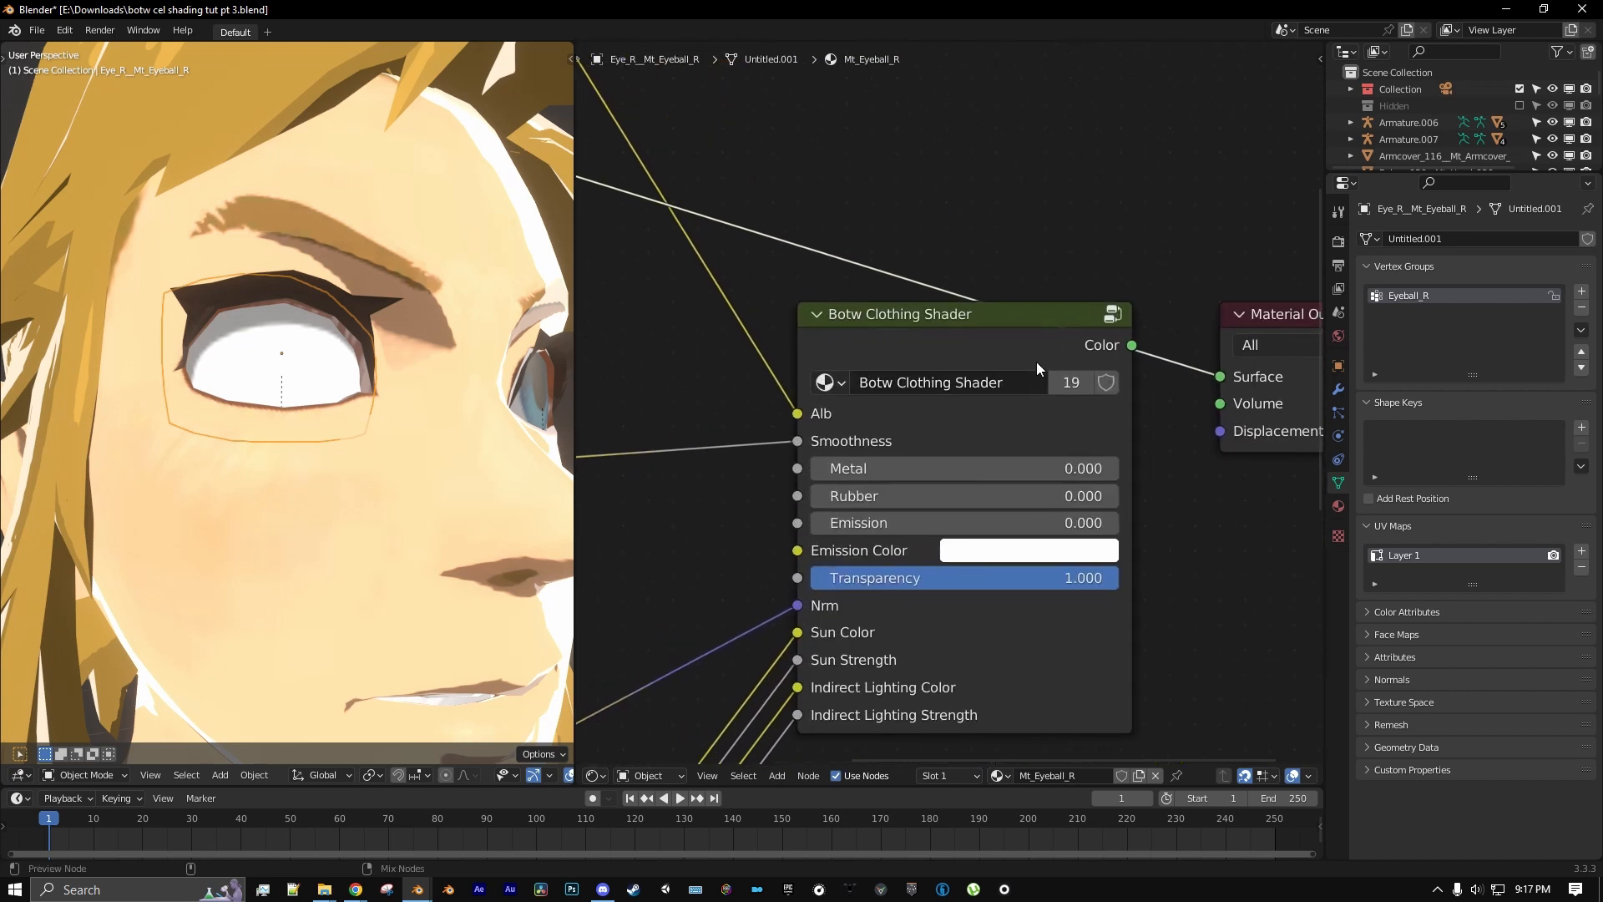
left_click(1067, 386)
left_click(1048, 382)
left_click_drag(1048, 382, 918, 386)
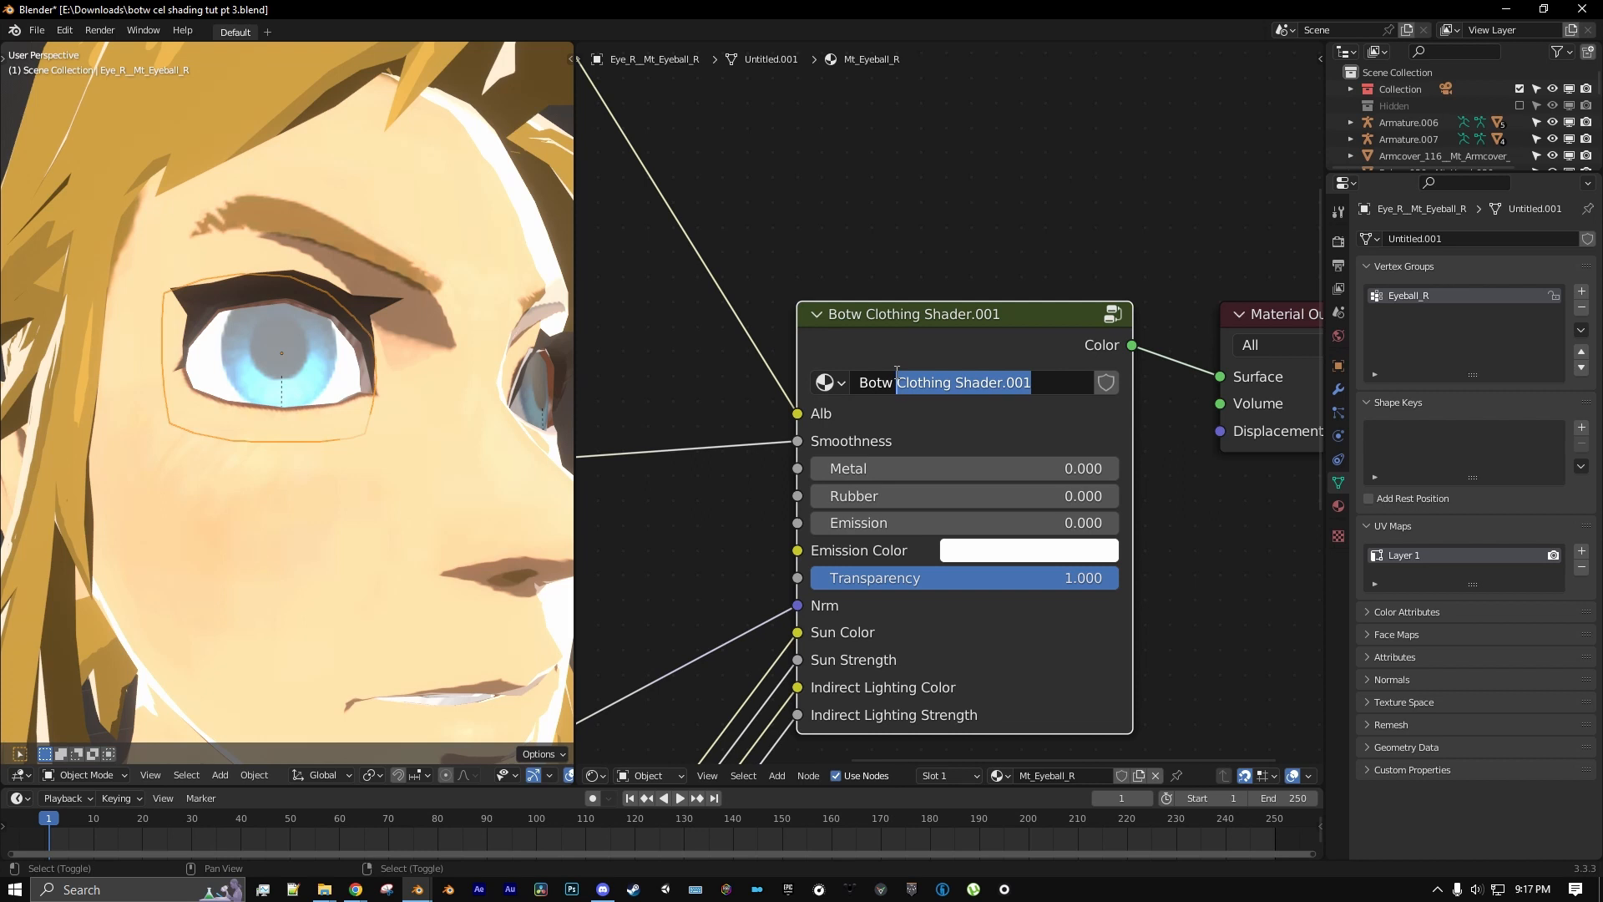
type("Eye")
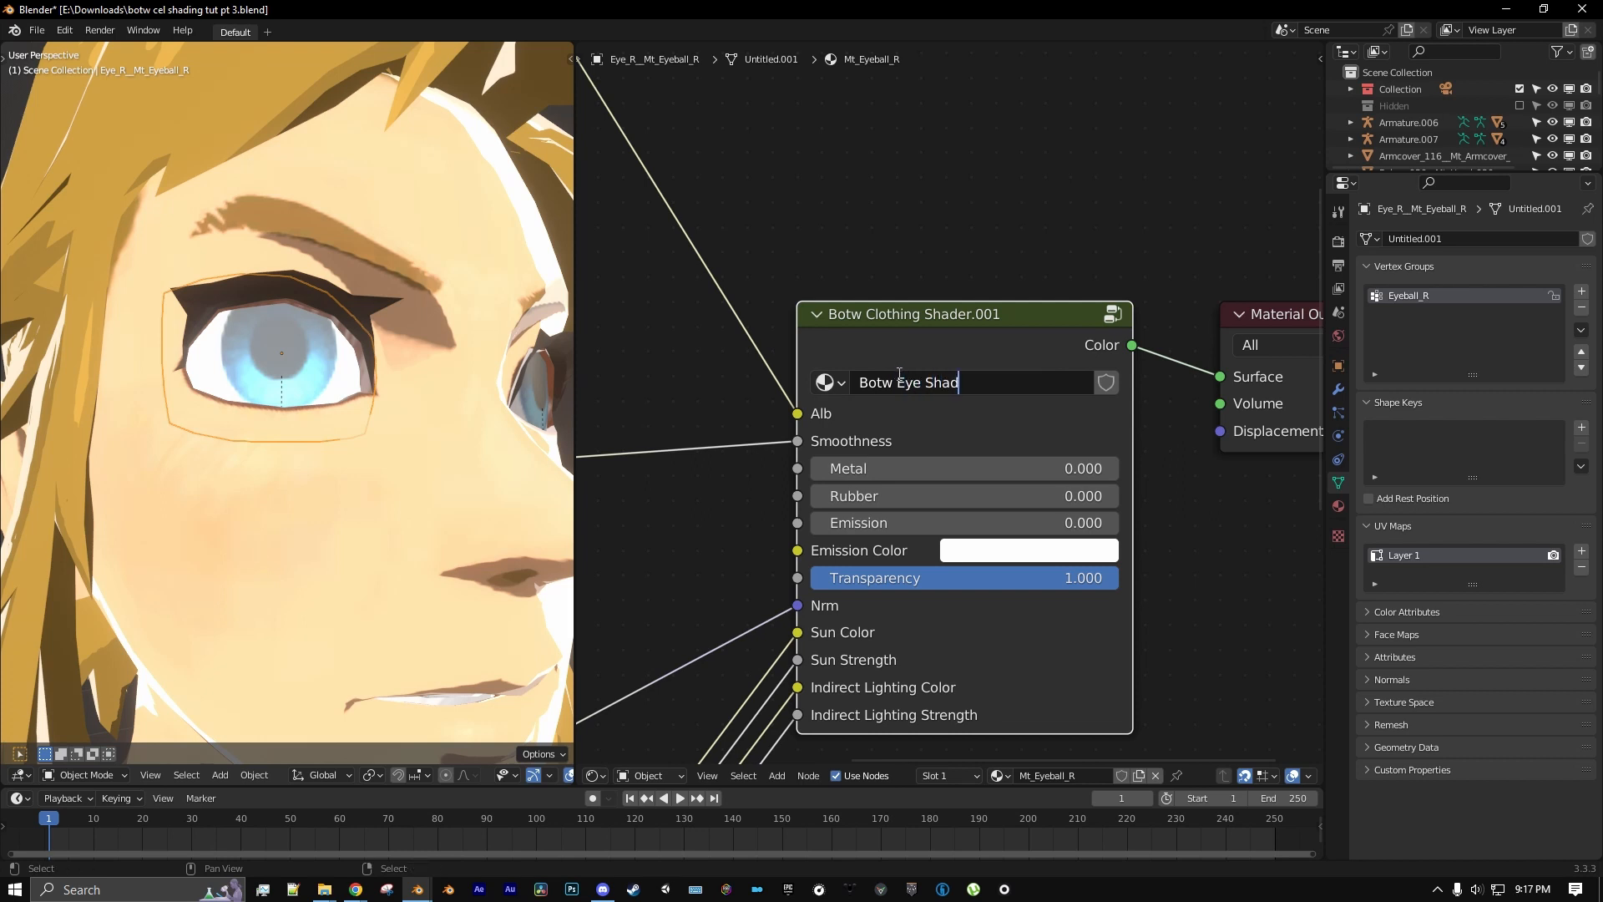
key("Return")
- Enter the Botw Eye Shader group and select the Emission and Sketch/Metal/Rubber Mixer frames with their nodes
left_click(1113, 314)
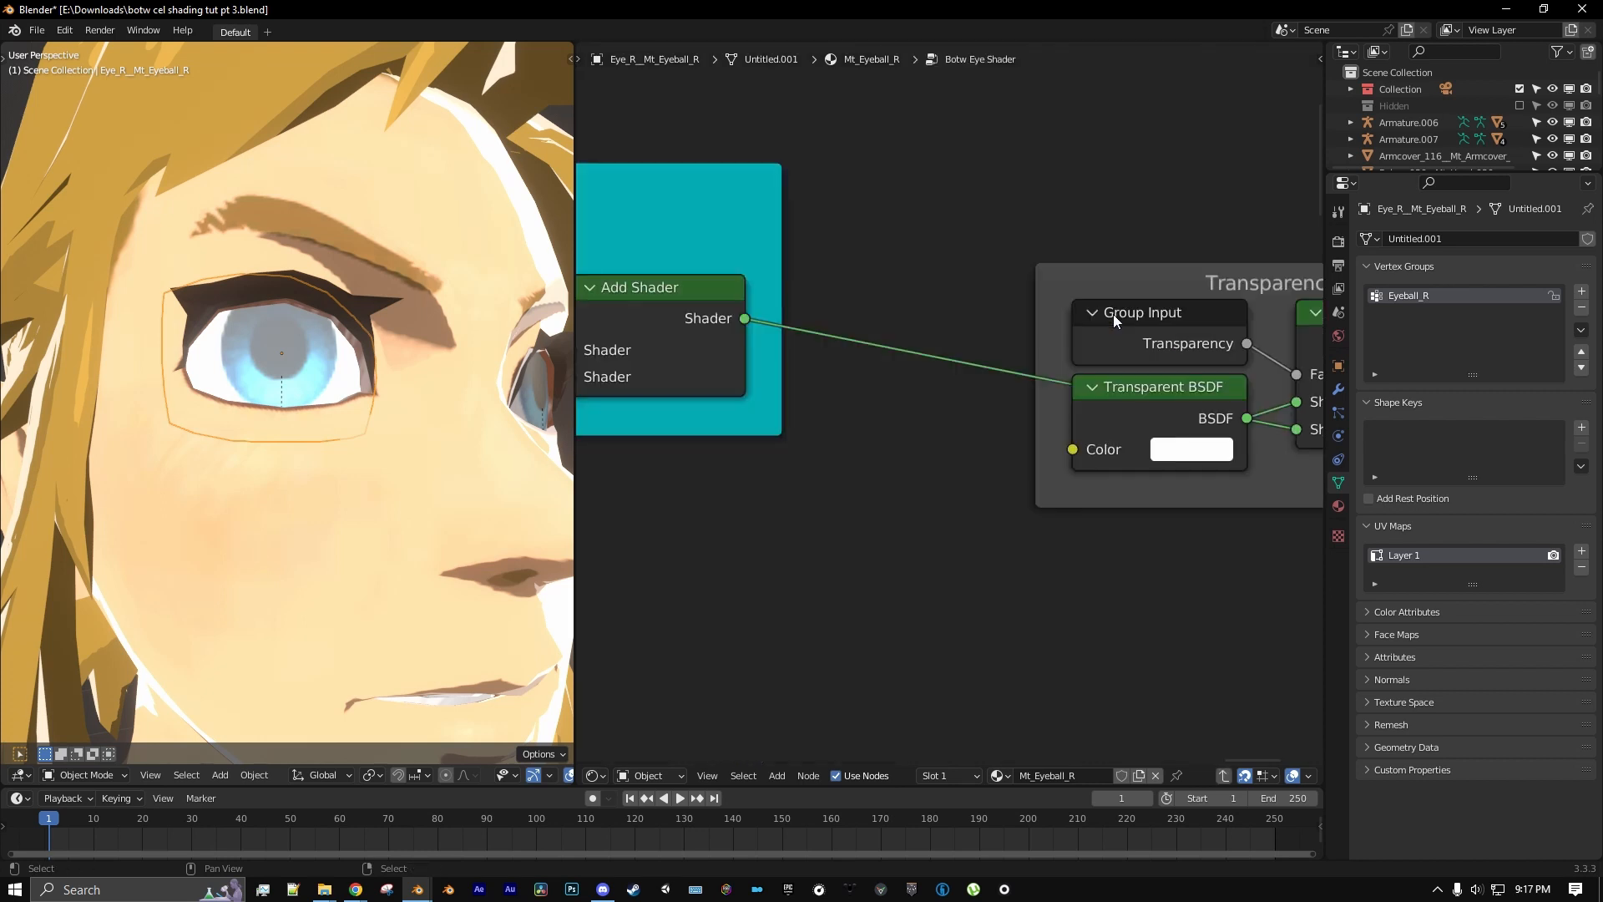
scroll(1037, 309, "down", 6)
scroll(961, 306, "up", 2)
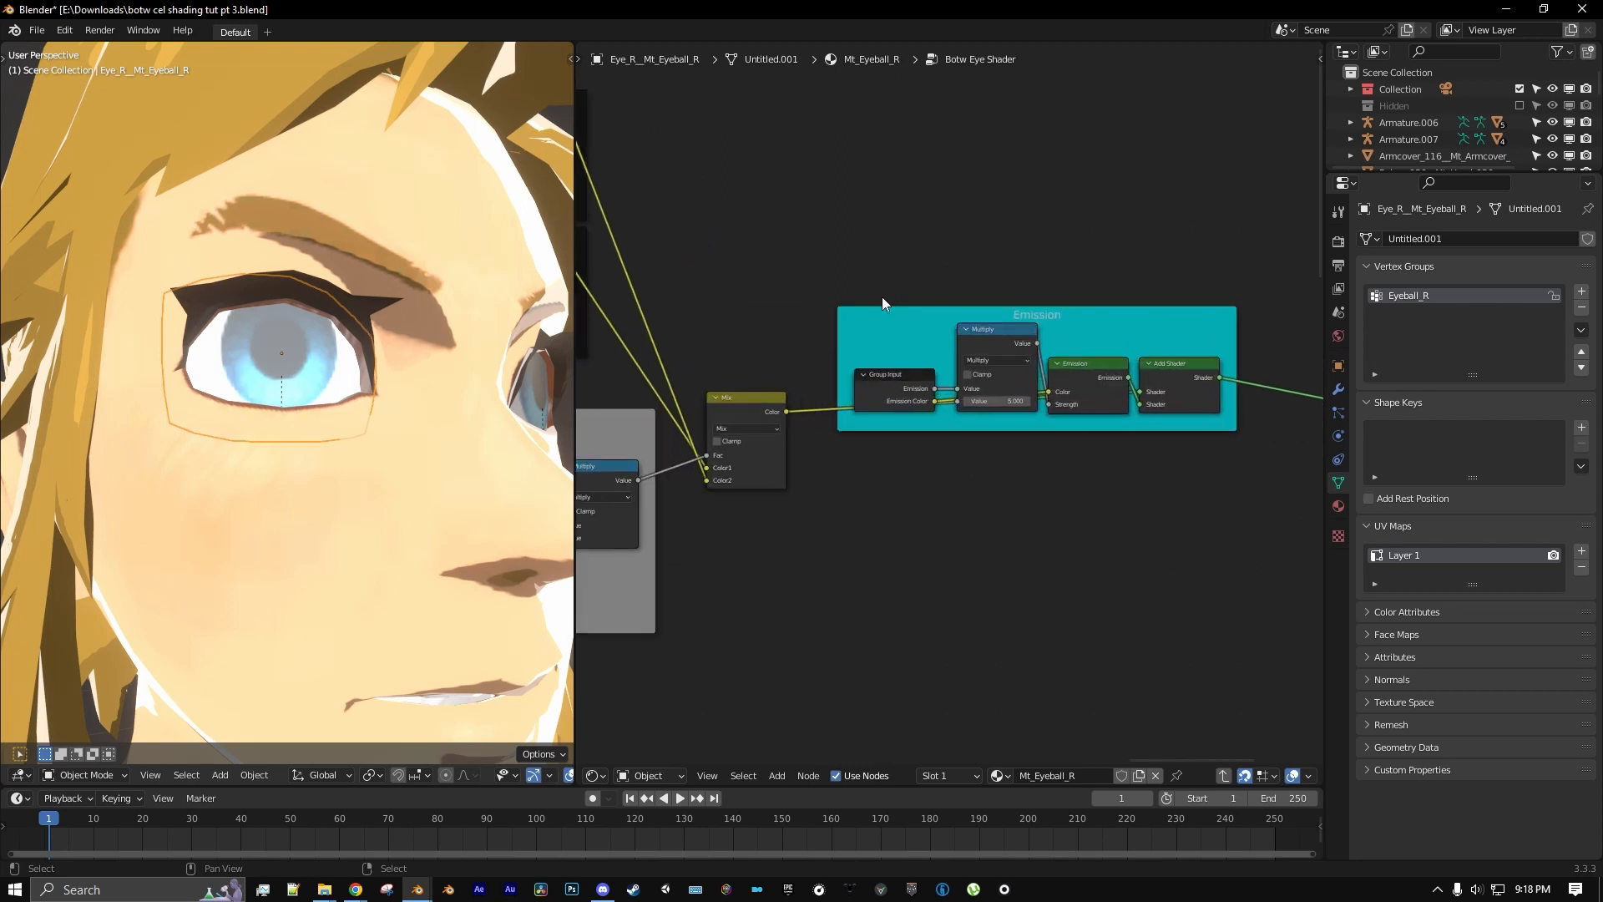
left_click_drag(818, 282, 1244, 447)
scroll(1211, 459, "down", 9)
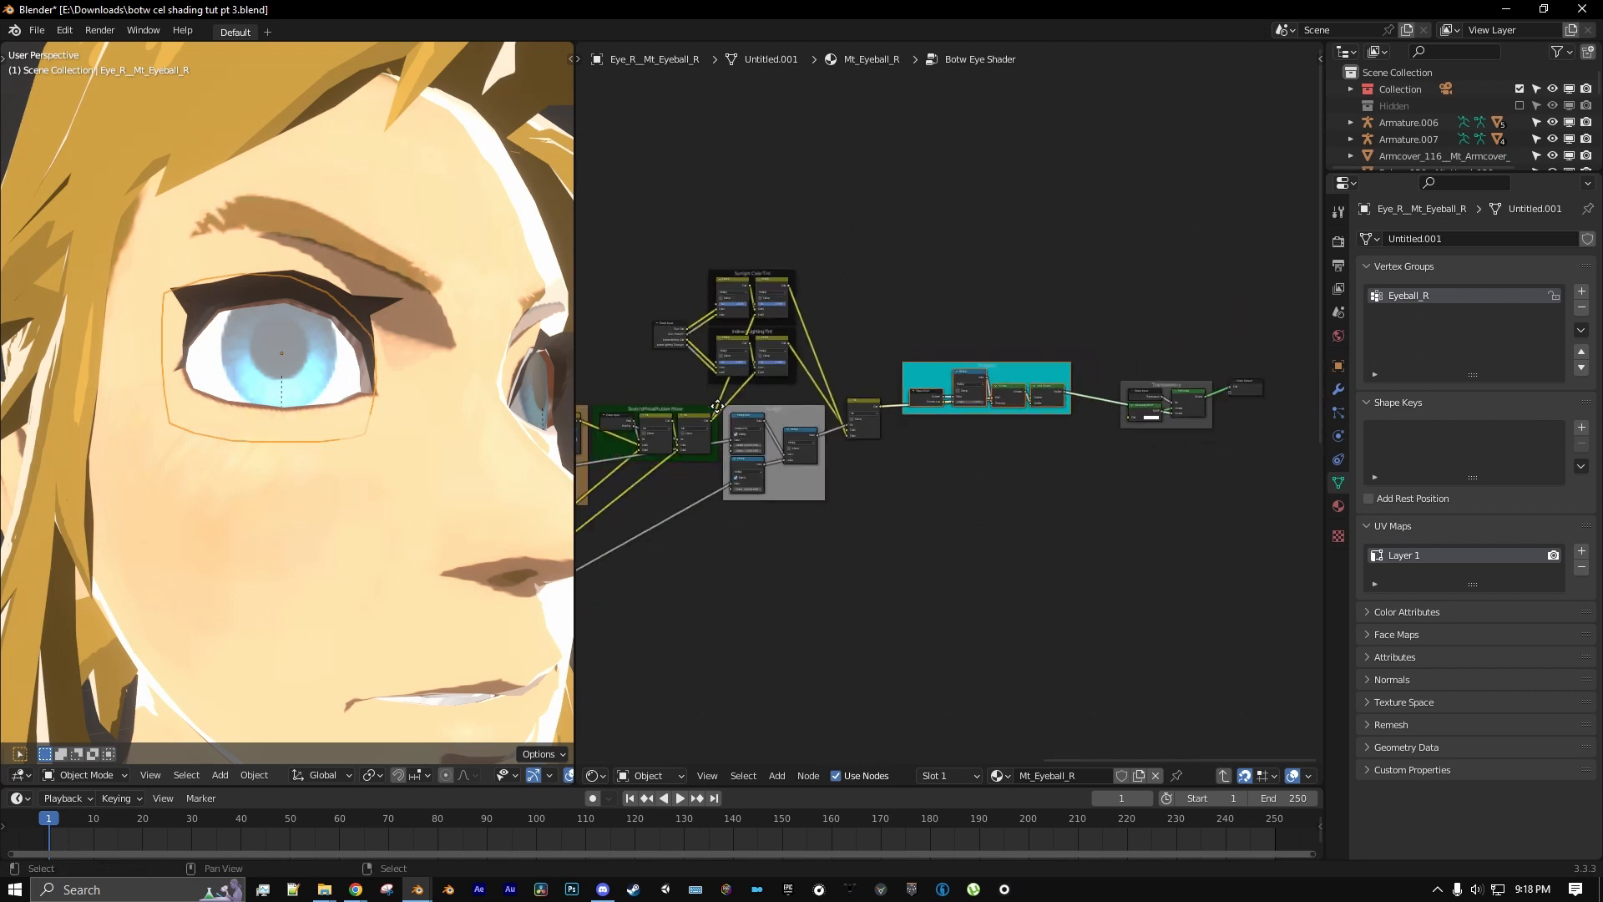
middle_click_drag(684, 417, 985, 392)
scroll(986, 393, "up", 3)
scroll(942, 401, "up", 3)
left_click_drag(808, 343, 1110, 497)
- Add the Sketch Lines Specular Setup, Metal and Rubber frames with their nodes to the selection
scroll(918, 511, "down", 4)
middle_click_drag(882, 549, 1079, 440)
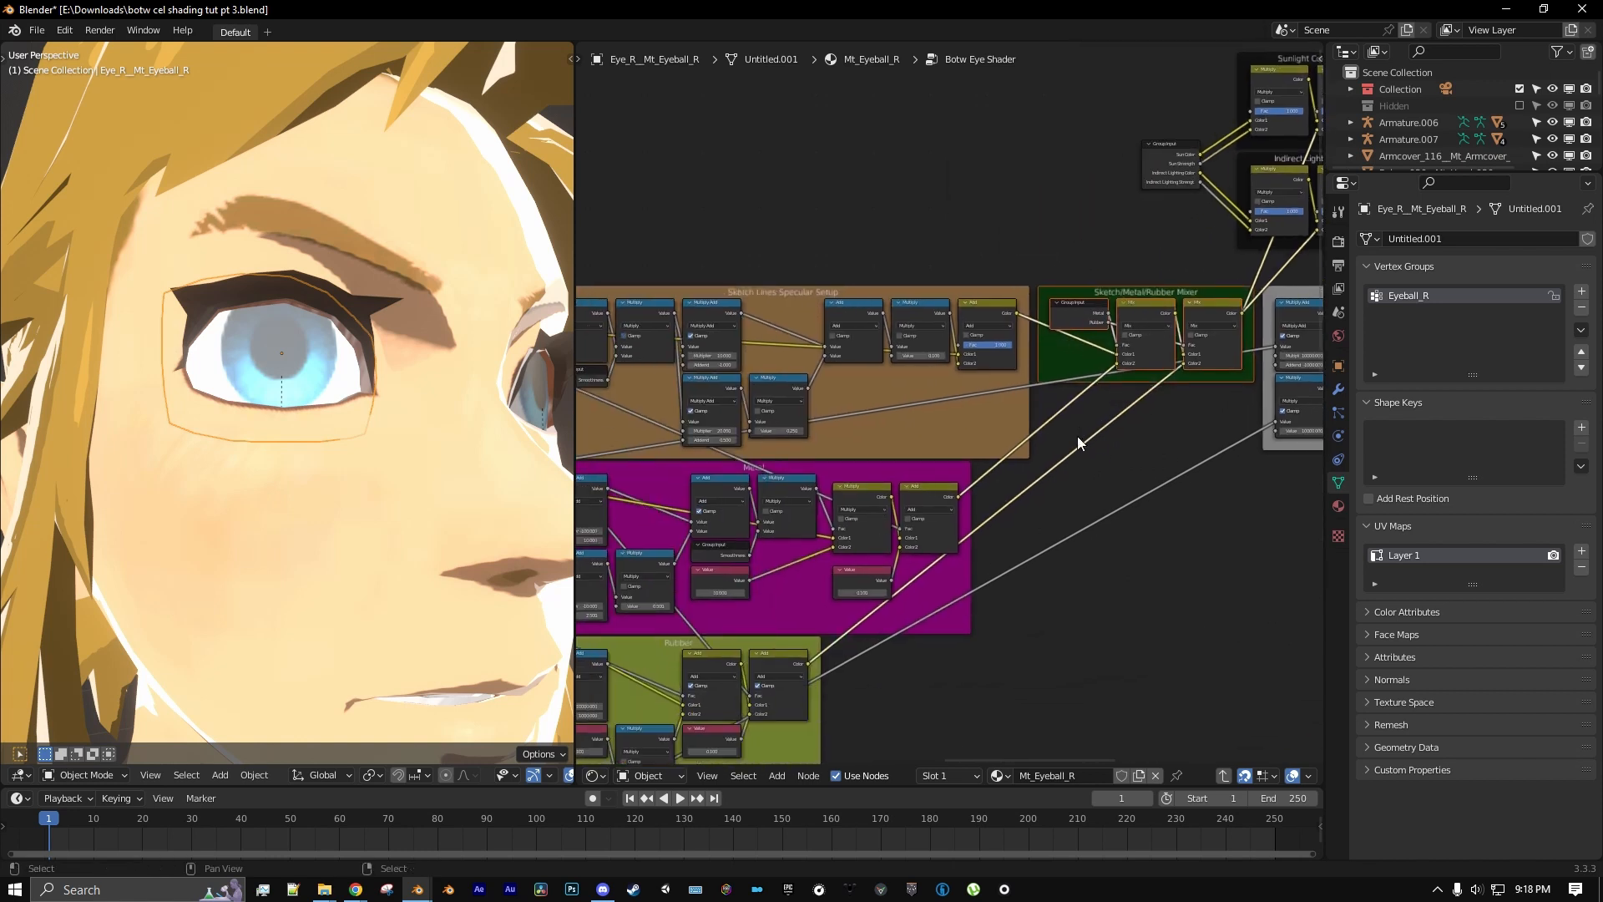
middle_click_drag(906, 422, 1071, 297)
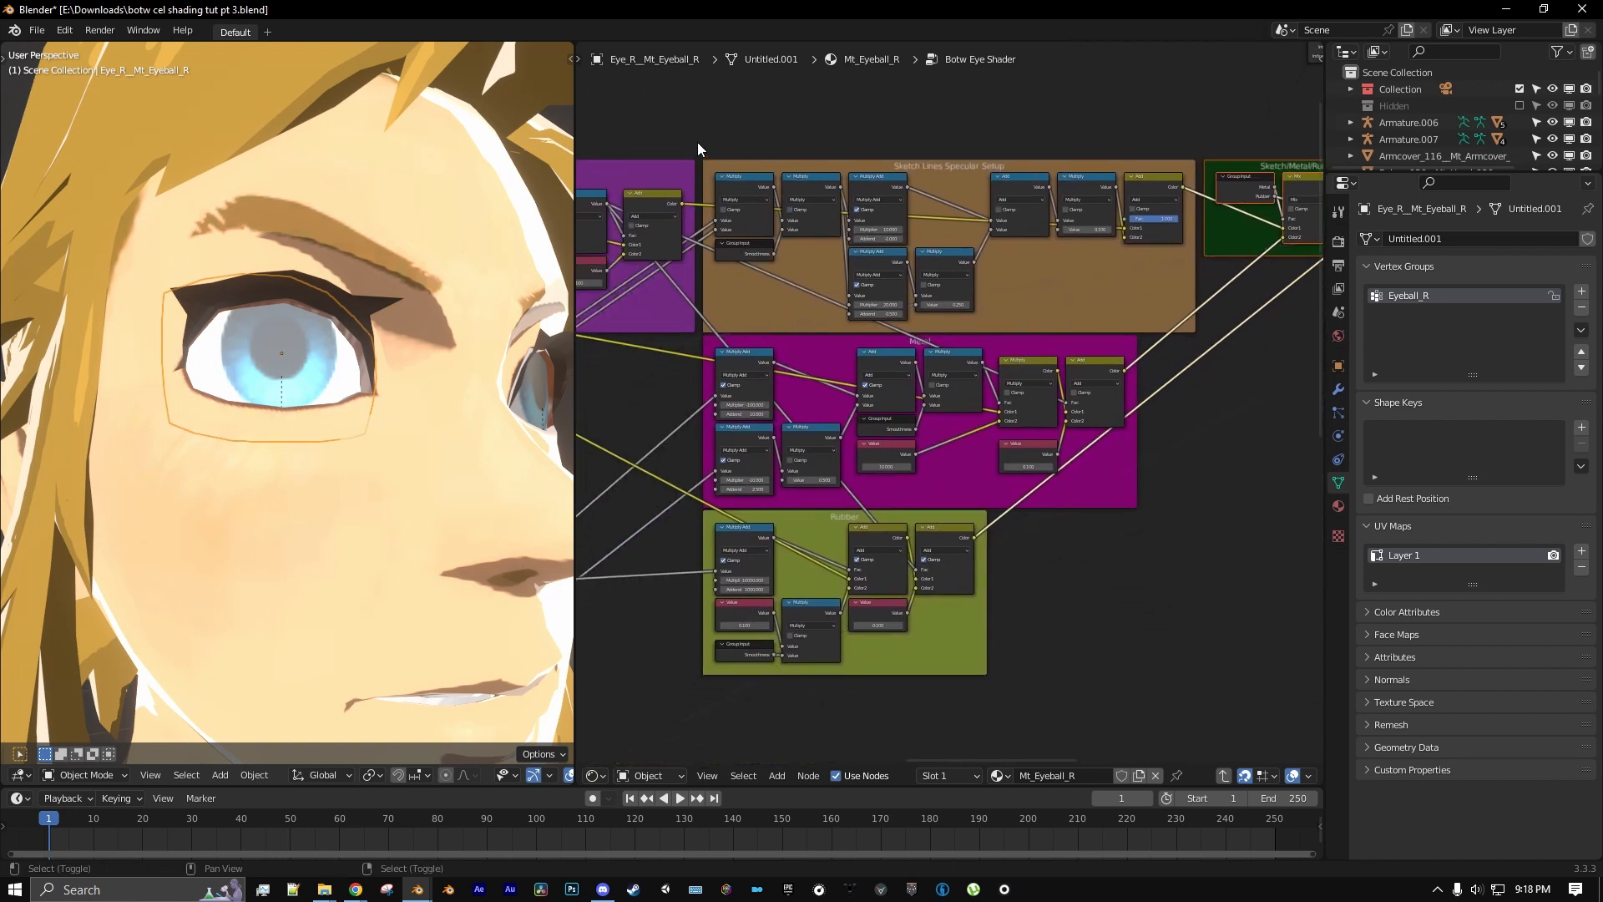
mouse_move(698, 142)
left_mouse_down()
mouse_move(1191, 333)
mouse_move(1175, 647)
mouse_move(1207, 683)
left_mouse_up()
- Add the Vector Sunlight Rimlight, Fade Rimlight and Back Rim Light frames with their nodes to the selection and delete everything selected
middle_click_drag(699, 296, 1002, 264)
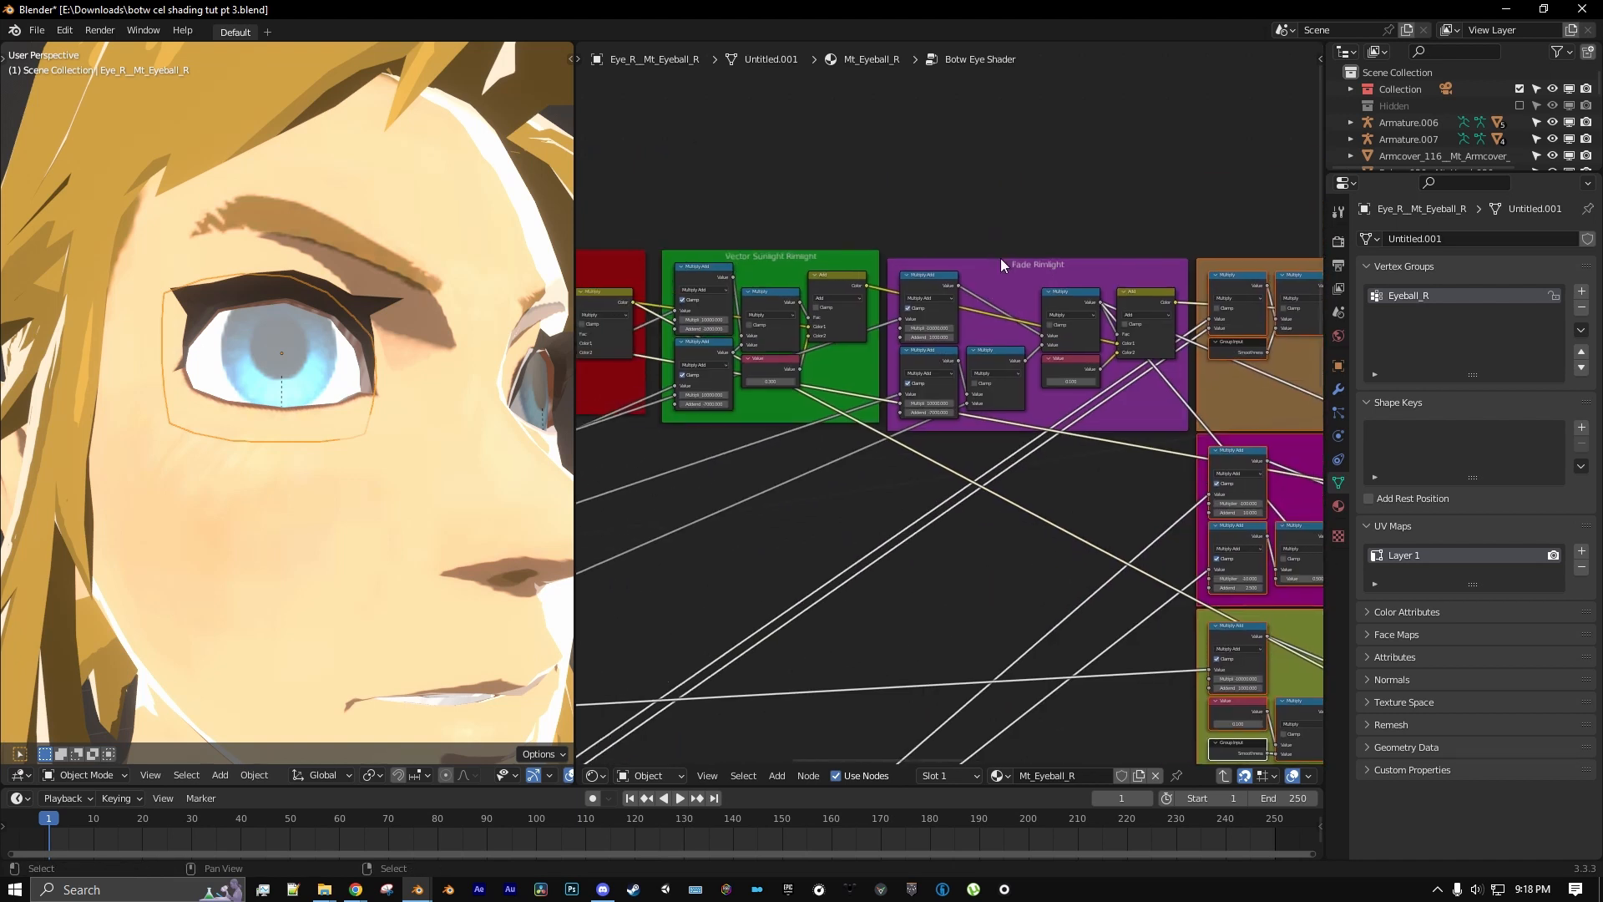
left_click_drag(656, 238, 1194, 455)
middle_click_drag(1194, 455, 824, 267)
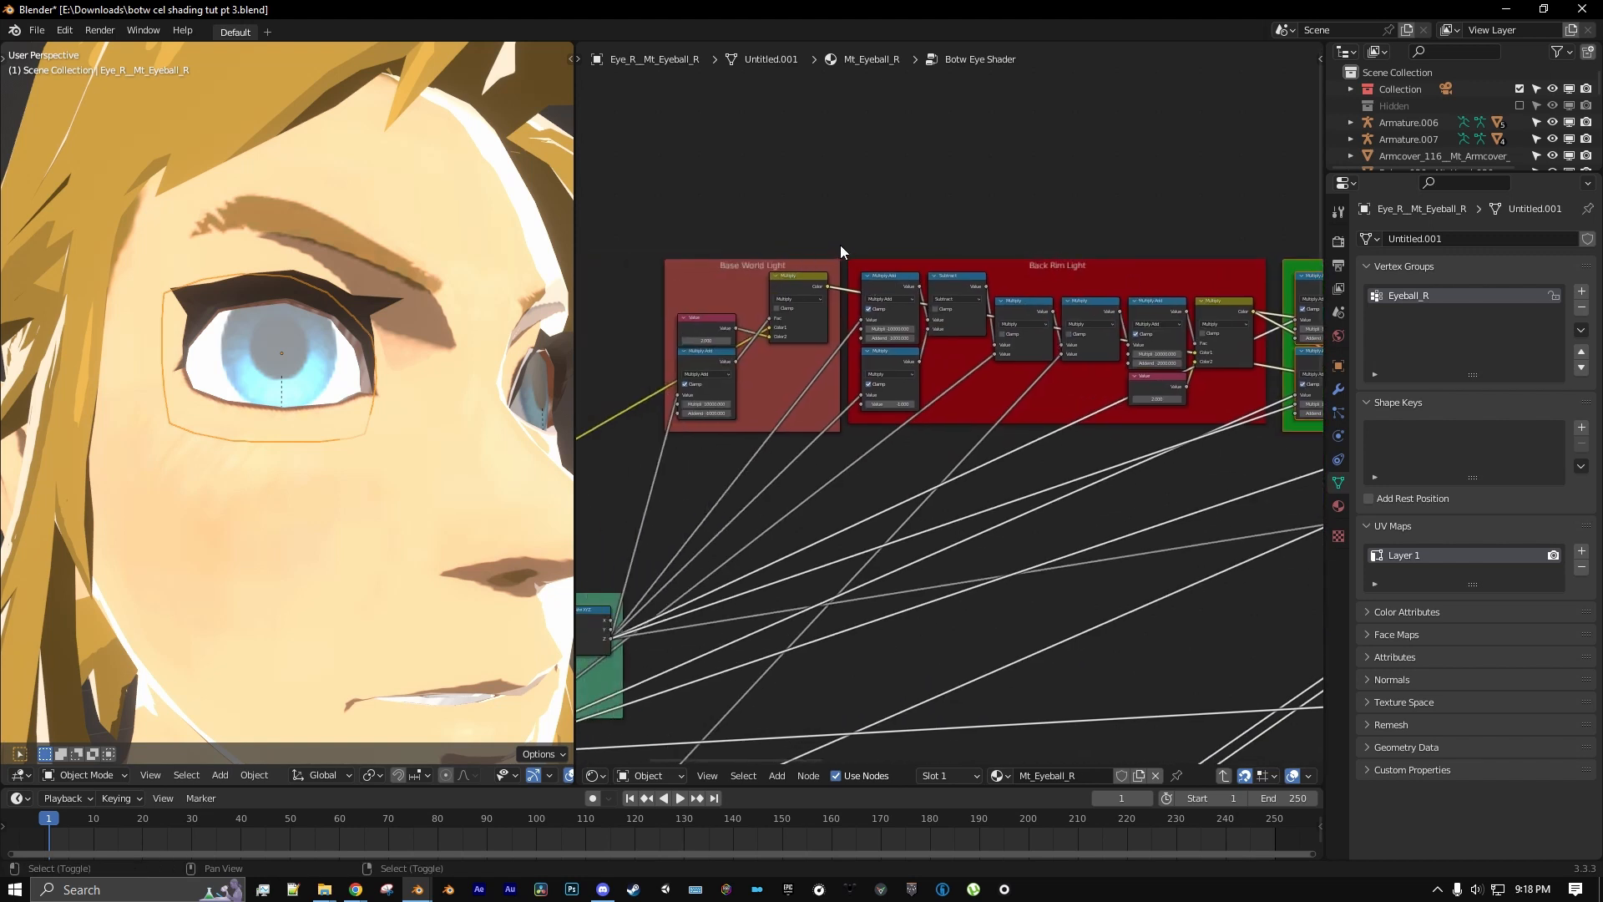
left_click_drag(841, 245, 1281, 465)
scroll(1152, 283, "down", 6)
middle_click_drag(1156, 465, 920, 369)
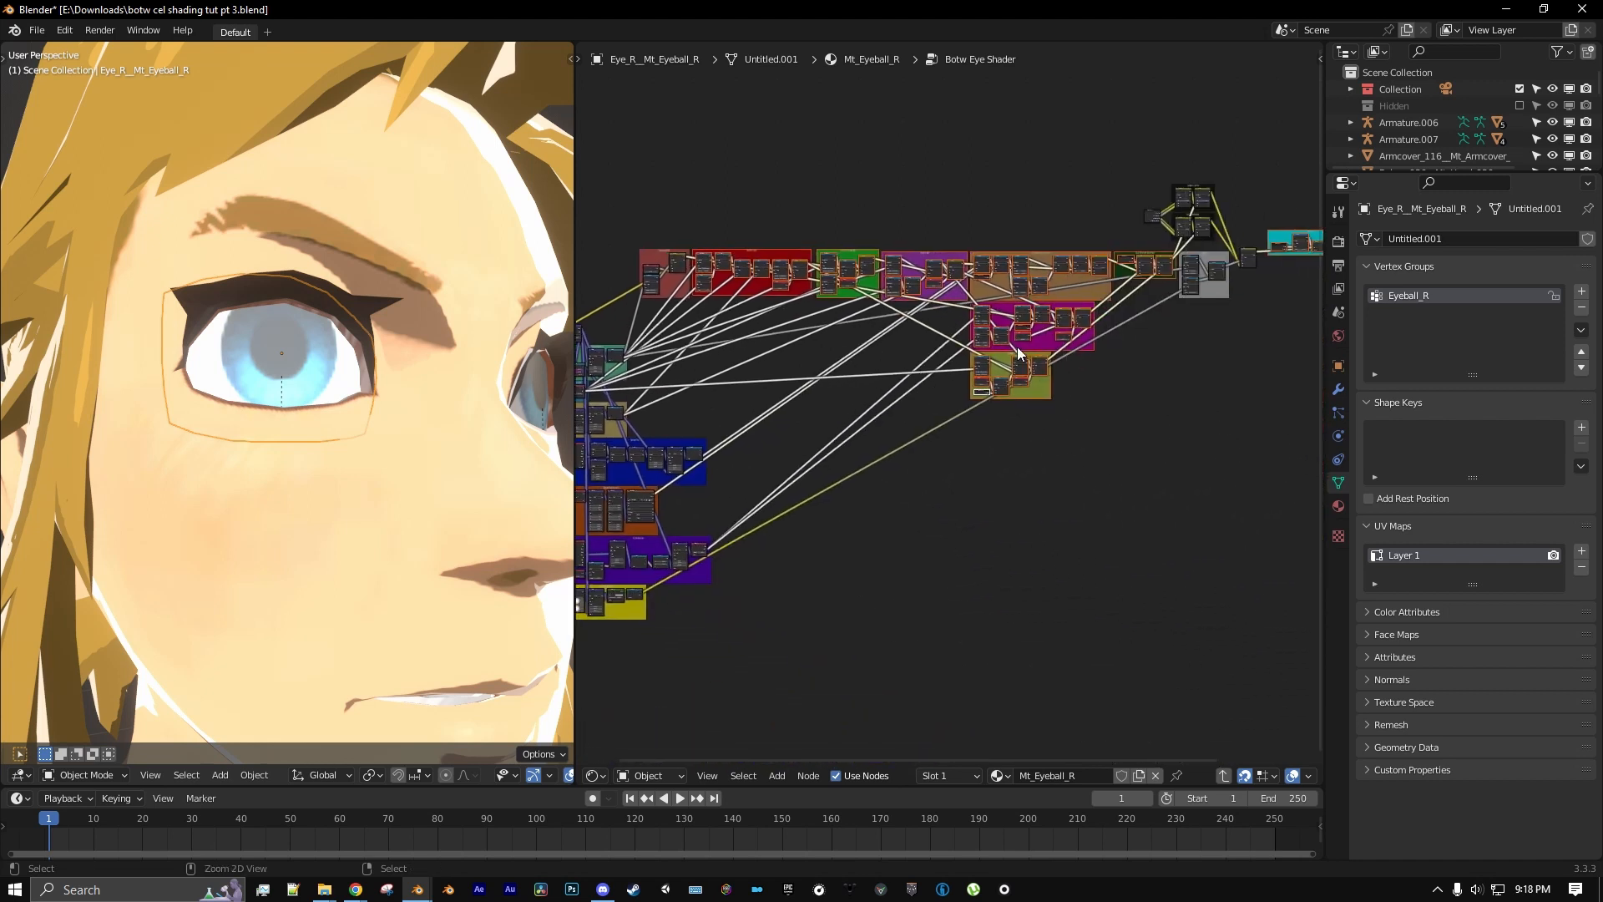
key("x")
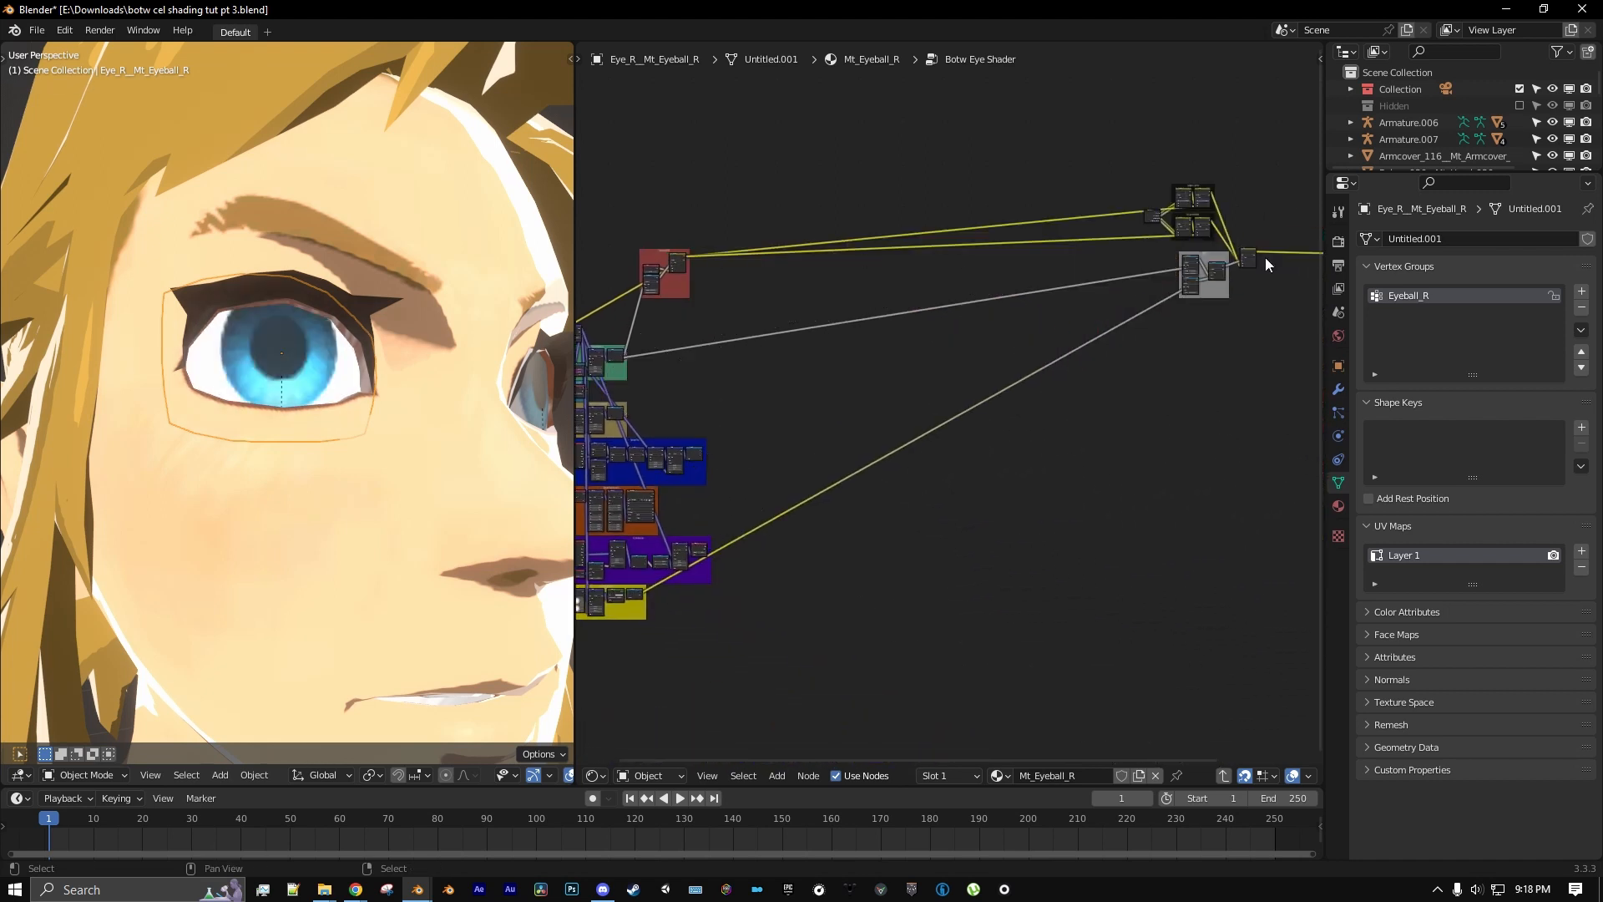
- Remove the Smoothness, Metal, Rubber and Emission inputs from the Botw Eye Shader group
middle_click_drag(1208, 281, 1009, 329)
scroll(1009, 329, "down", 3)
middle_click_drag(836, 321, 933, 336)
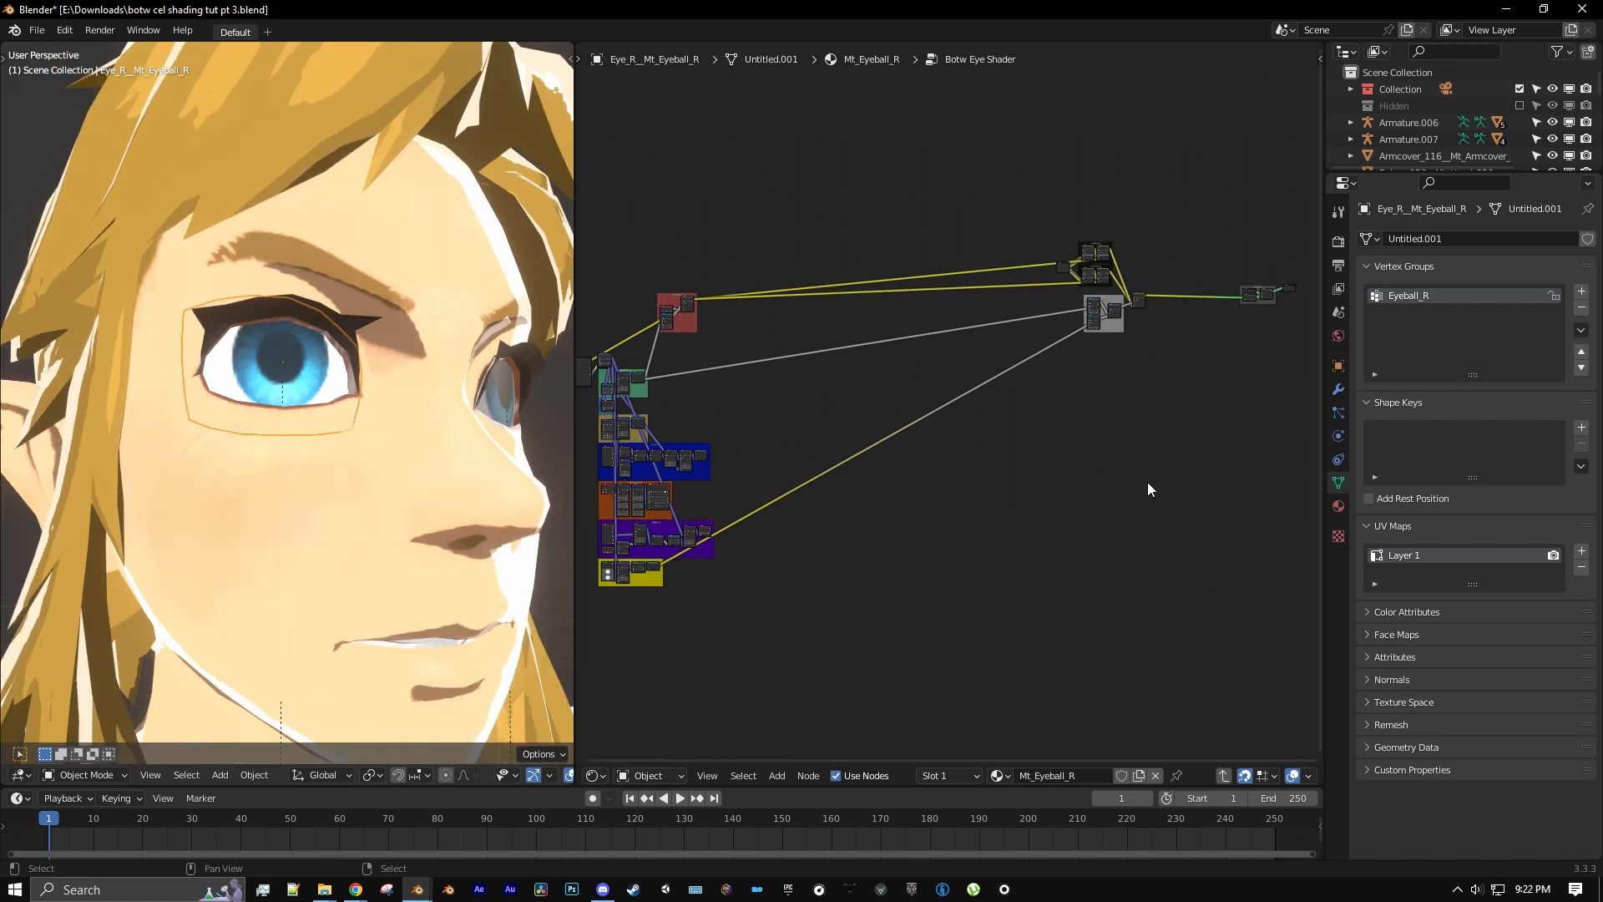
key("n")
left_click(1314, 138)
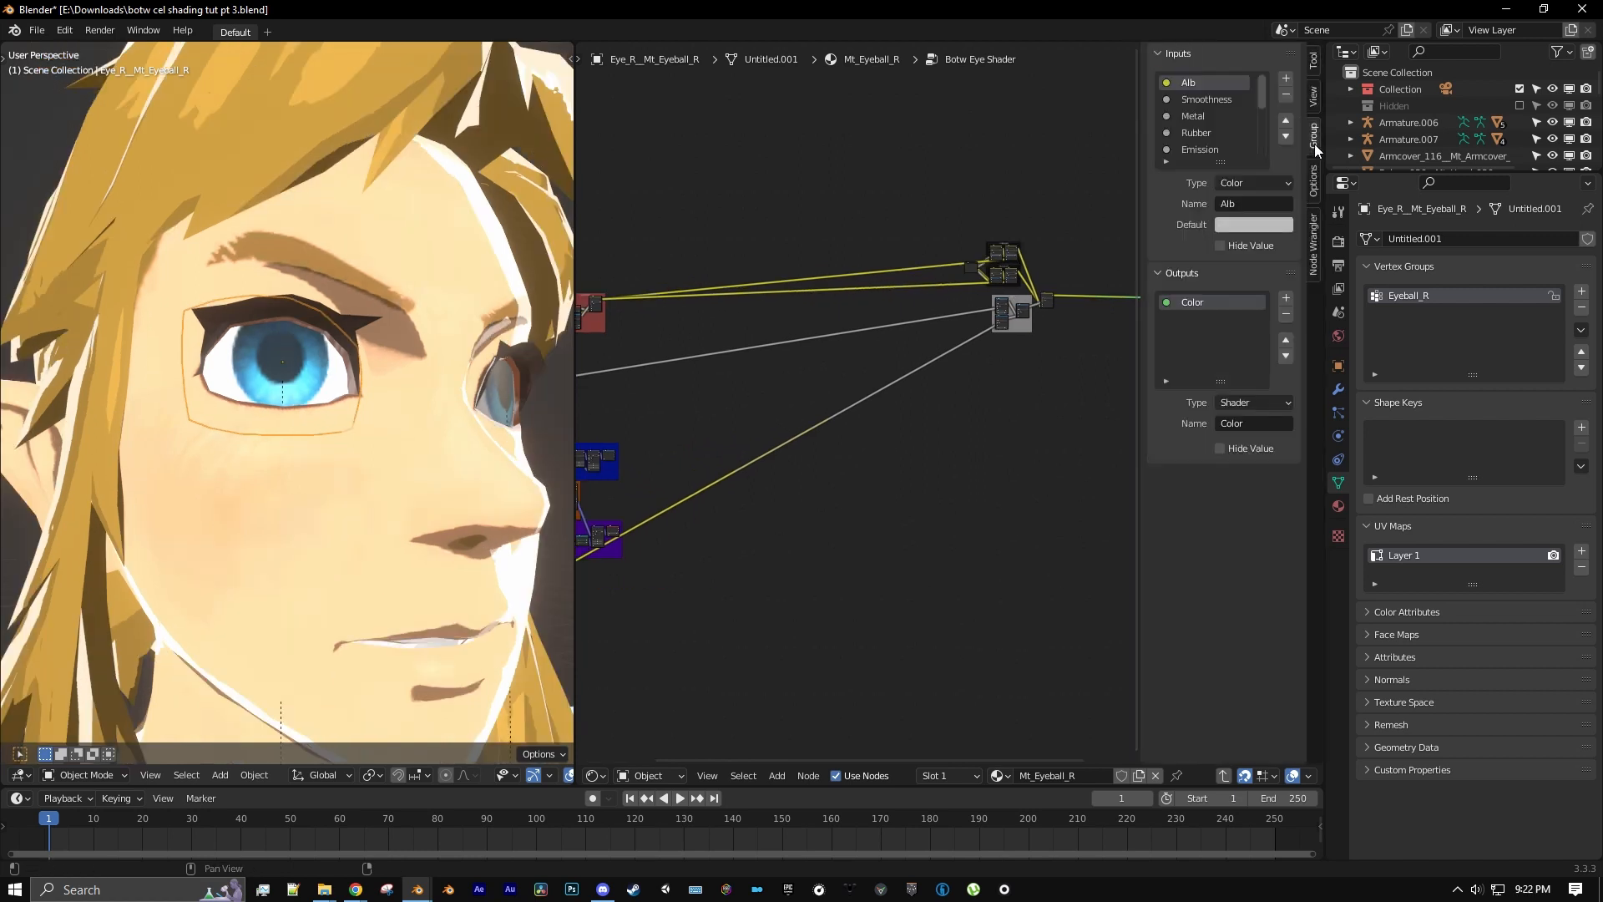
left_click(1223, 99)
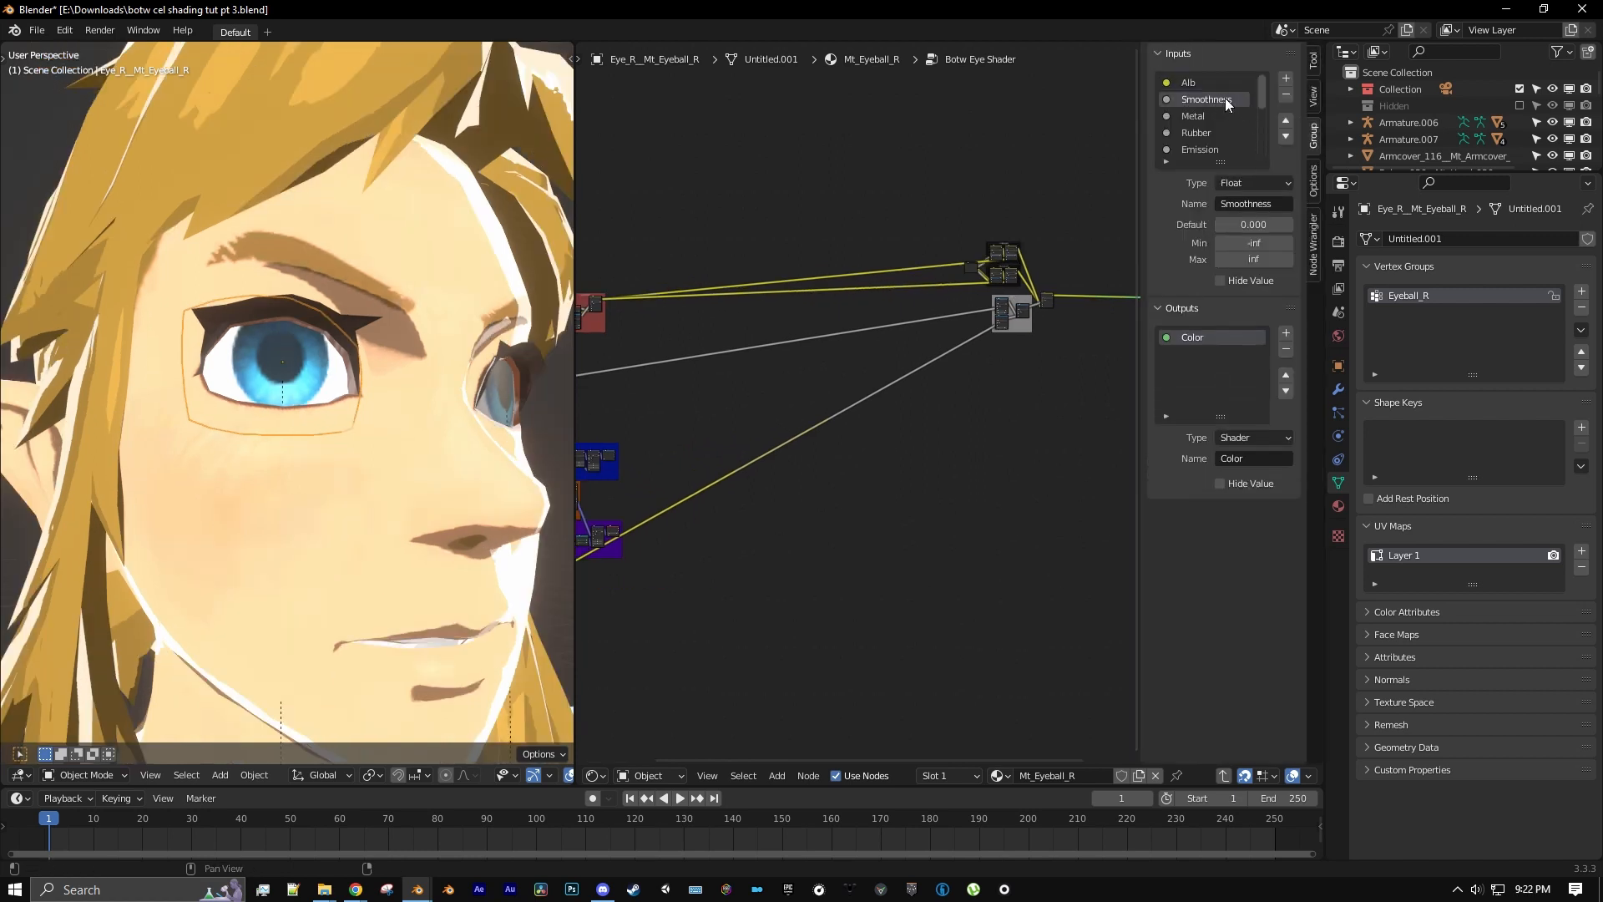
left_click(1286, 98)
left_click(1286, 98)
left_click(1287, 98)
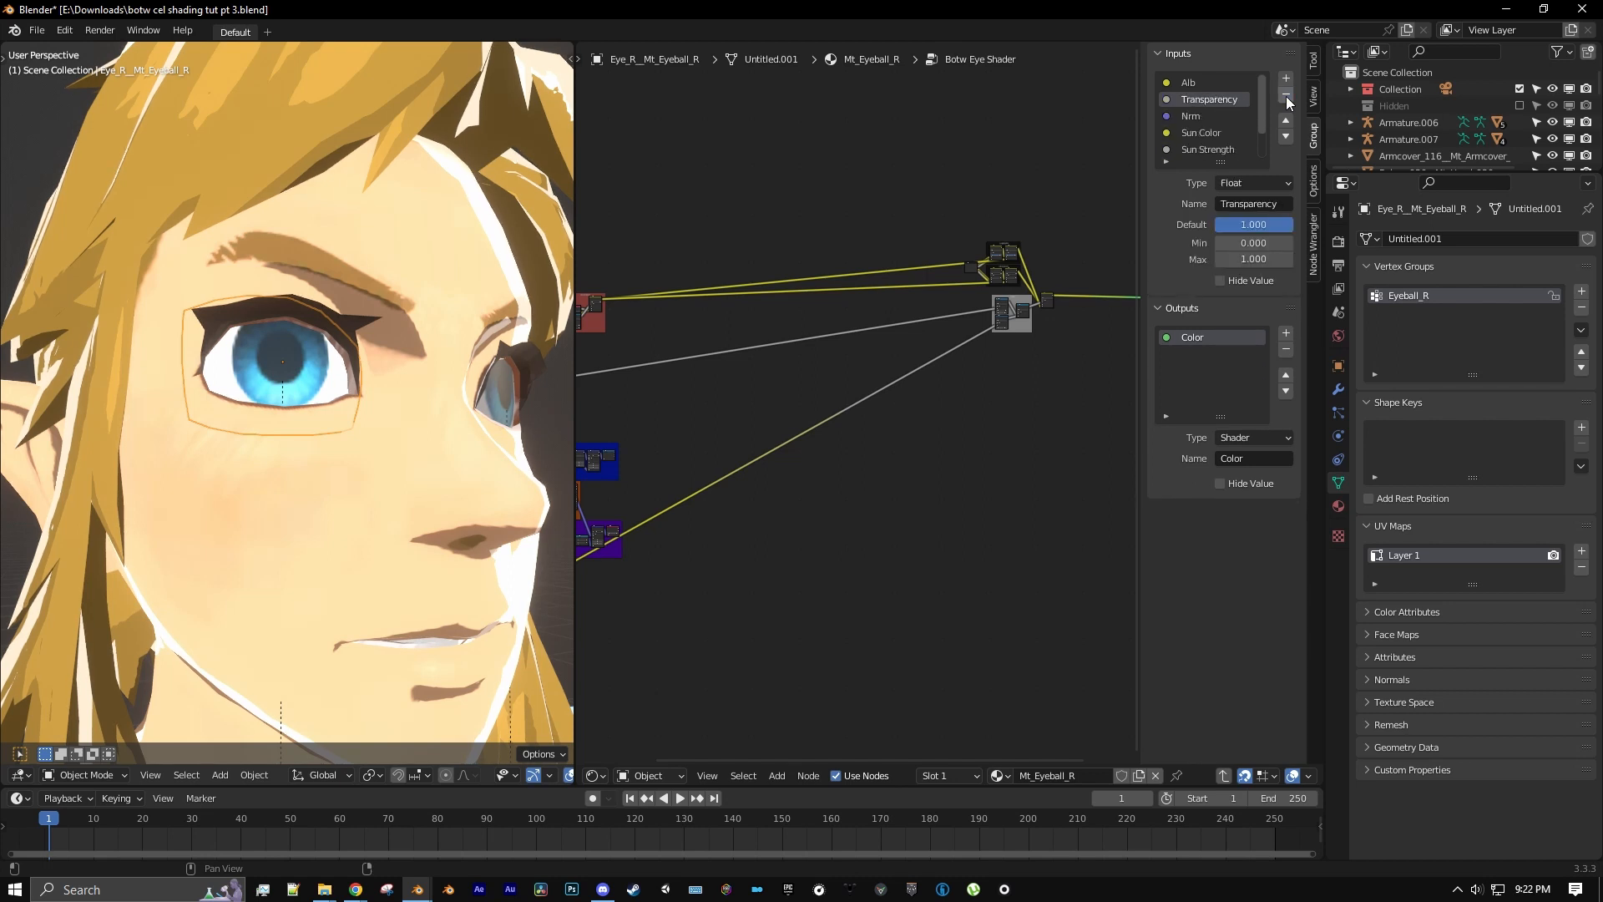
key("n")
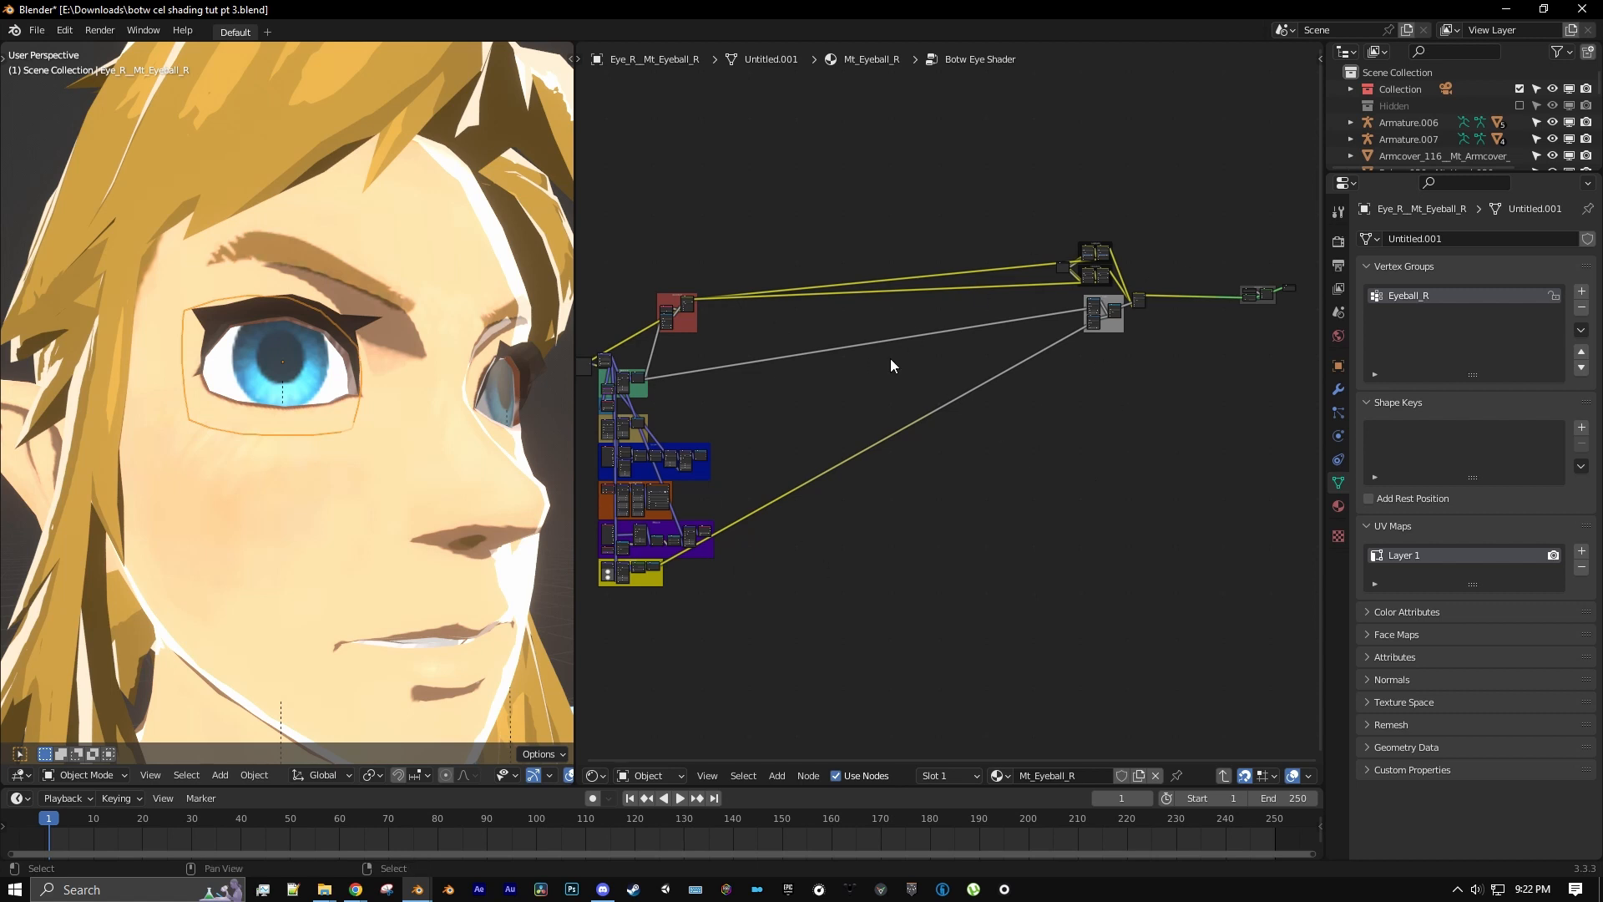
- Leave the group, duplicate the Botw Eye Shader node above the original and make the copy single-user
key("Tab")
scroll(957, 464, "up", 5)
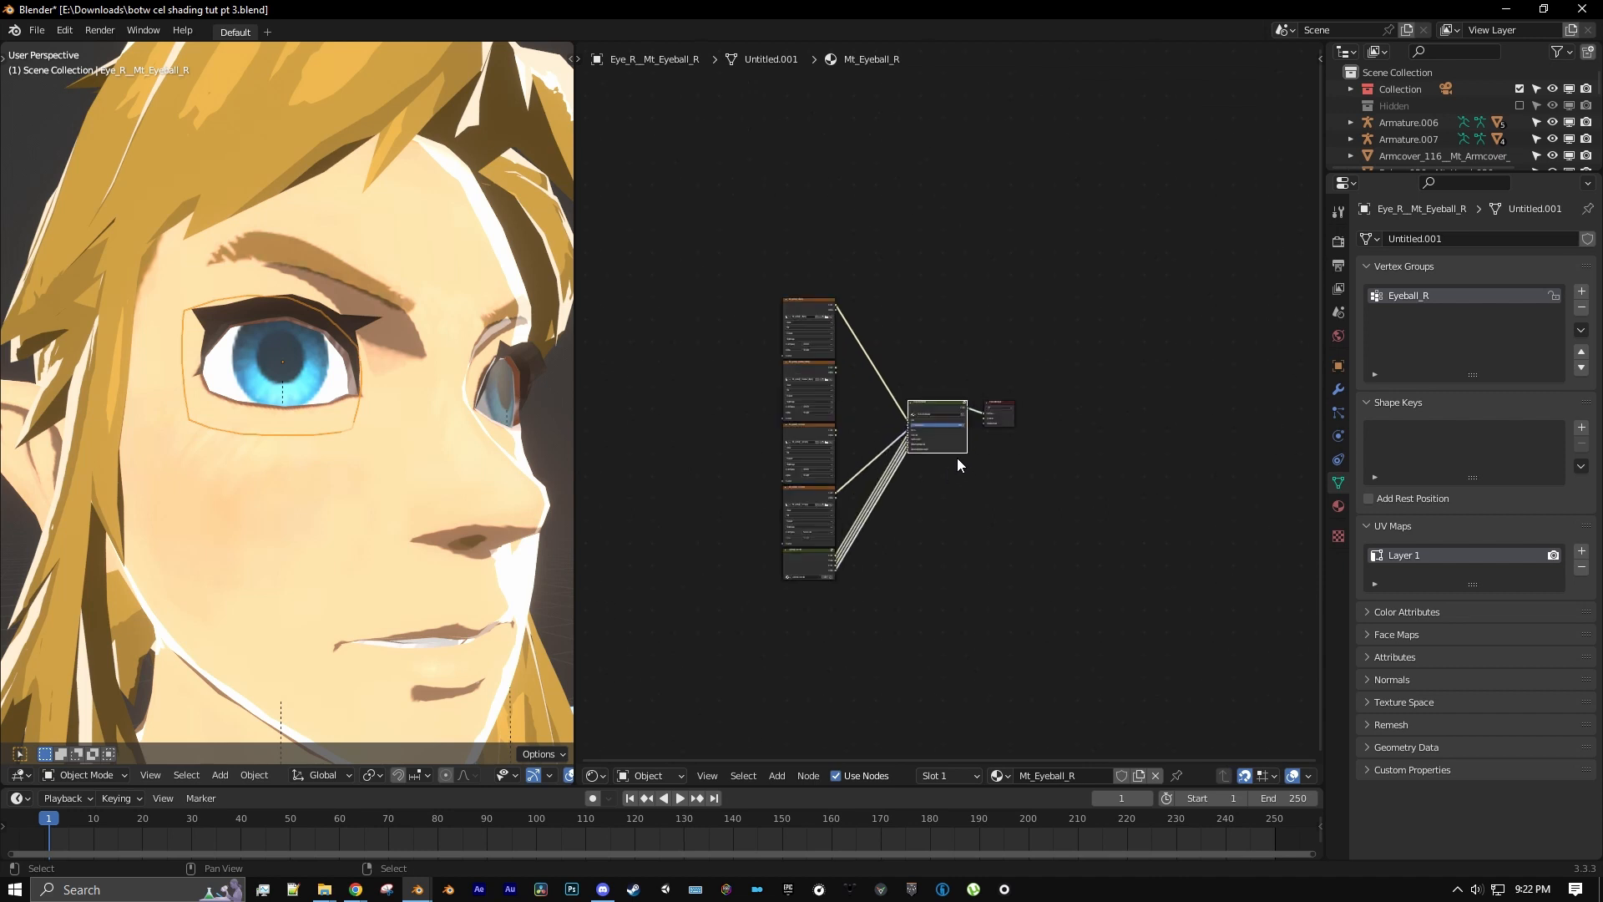
scroll(958, 458, "up", 3)
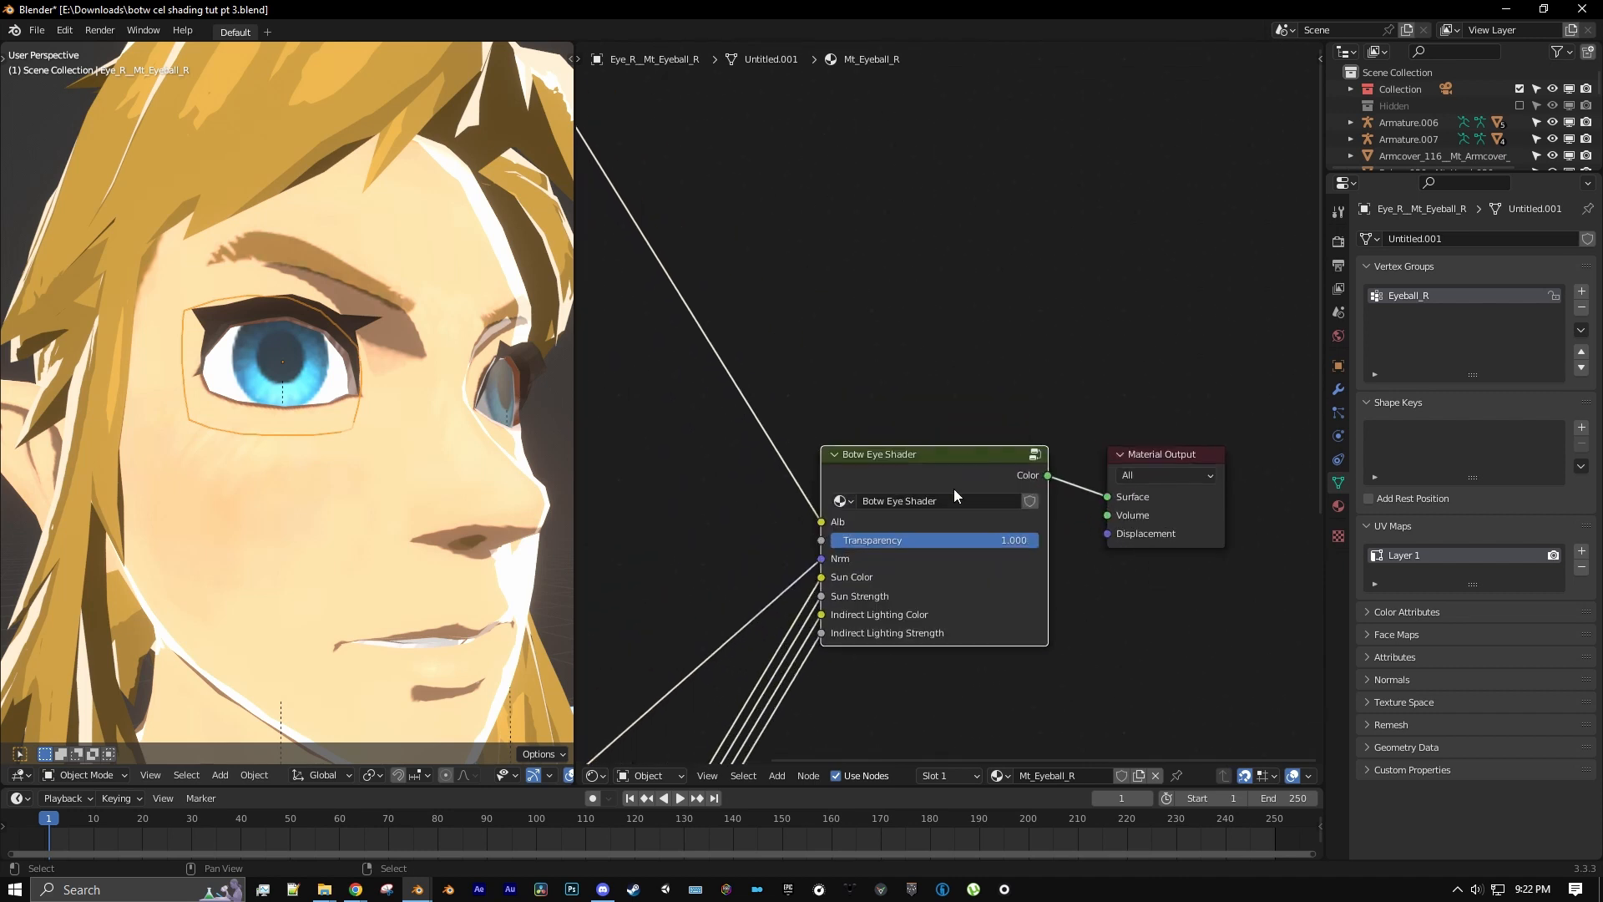
key("g")
left_click(949, 219)
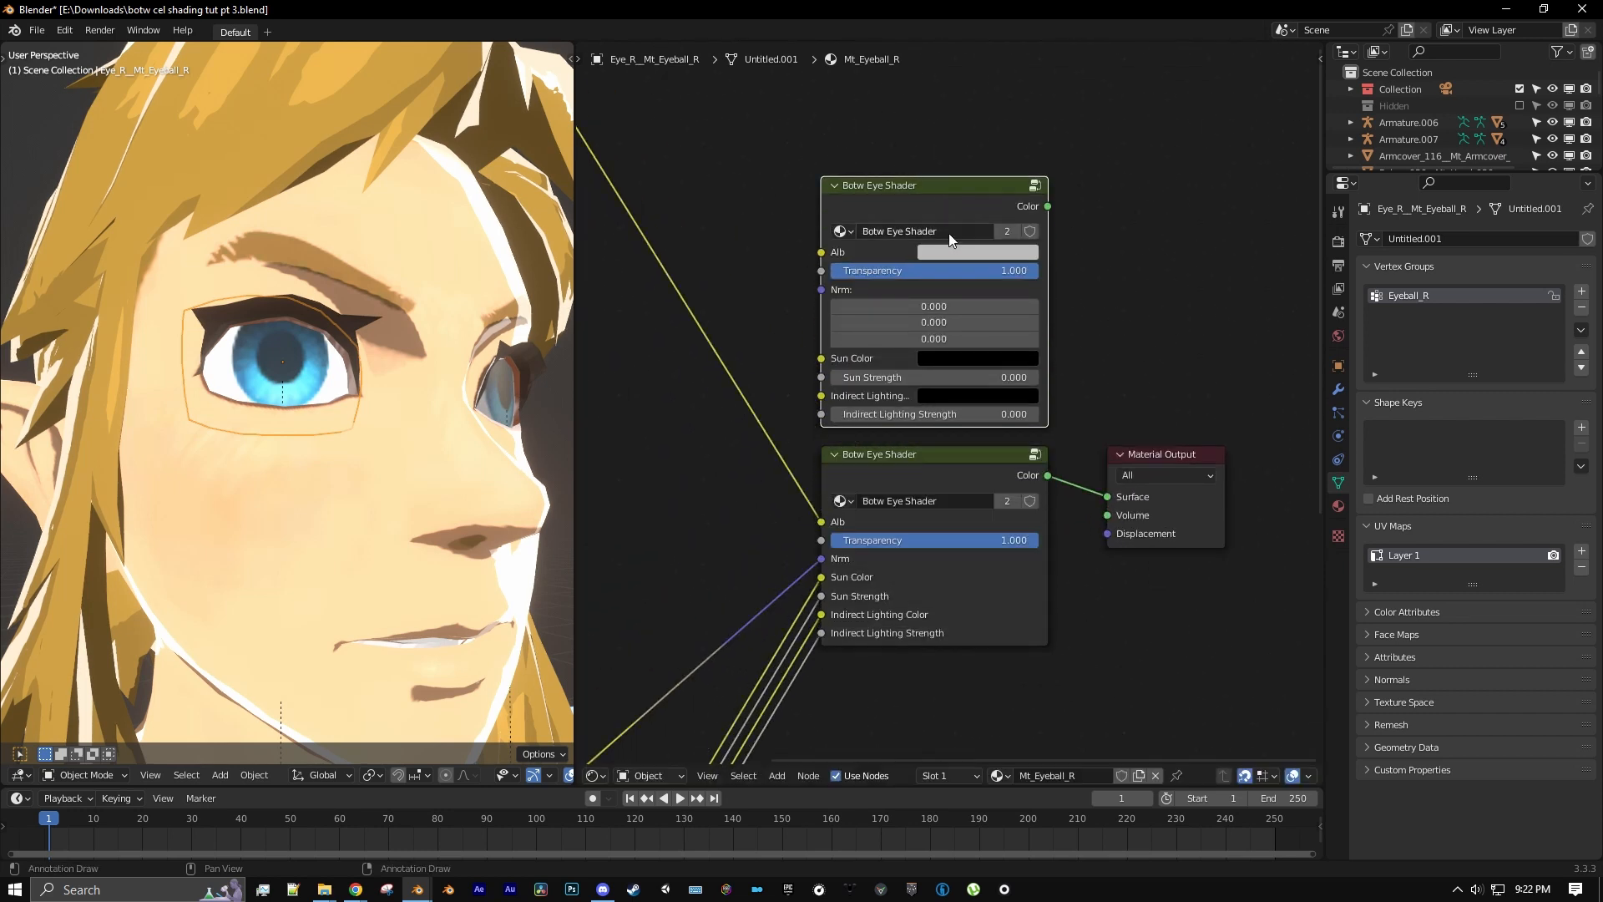
left_click(1000, 235)
- Rename the duplicated shader group as Botw Eyelash Shader
middle_click_drag(960, 226, 992, 232)
scroll(990, 235, "up", 3)
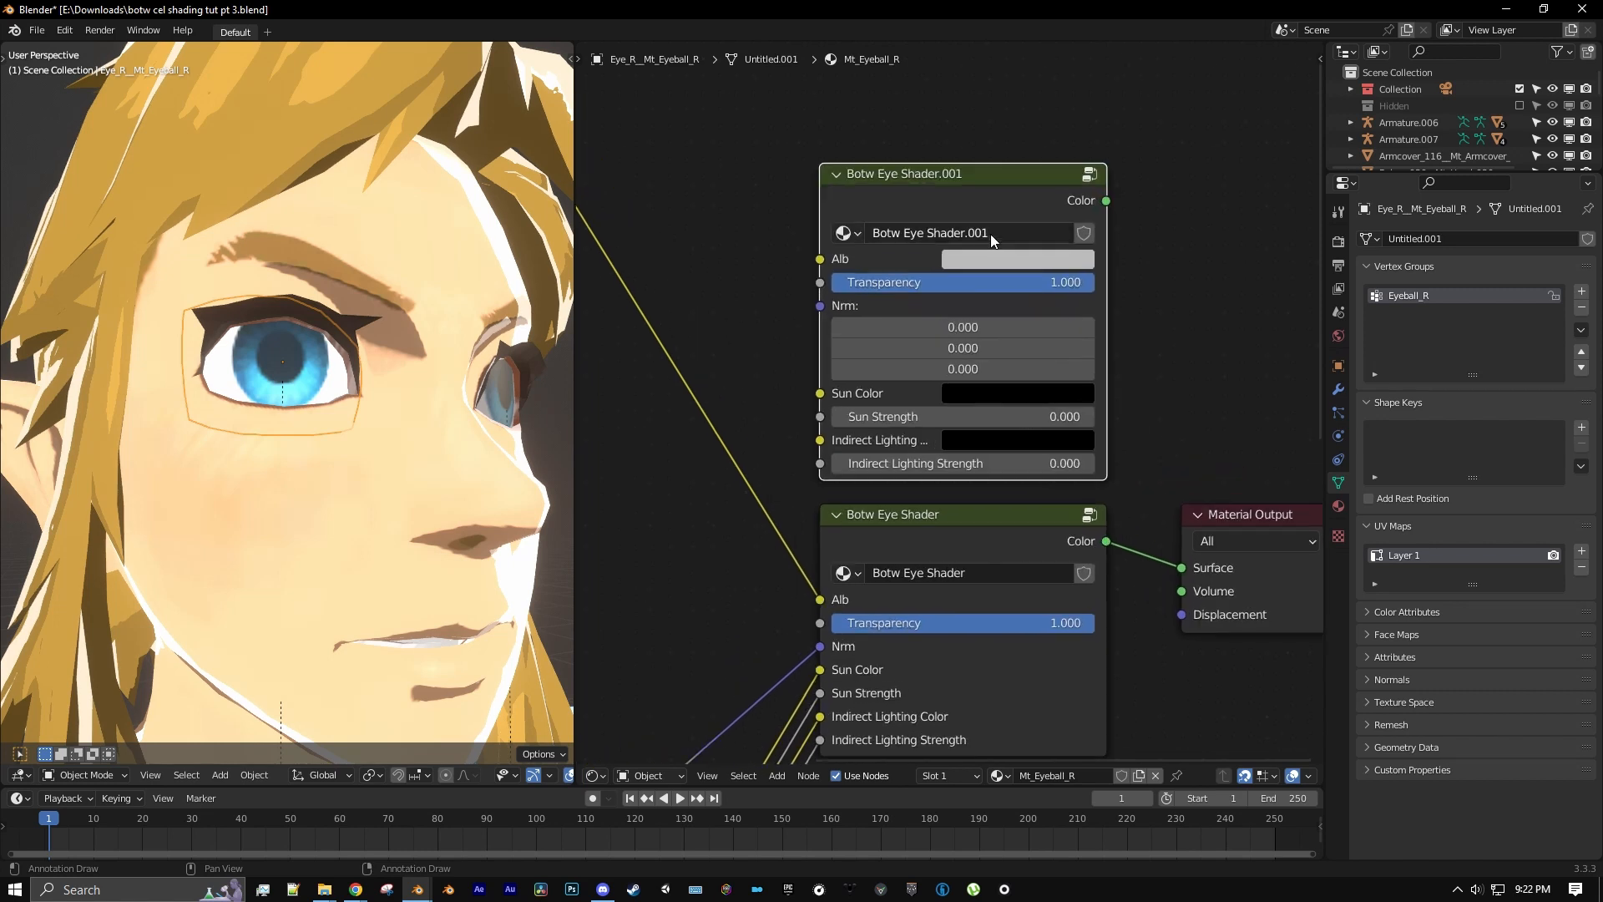
left_click(990, 235)
left_click_drag(990, 234, 905, 240)
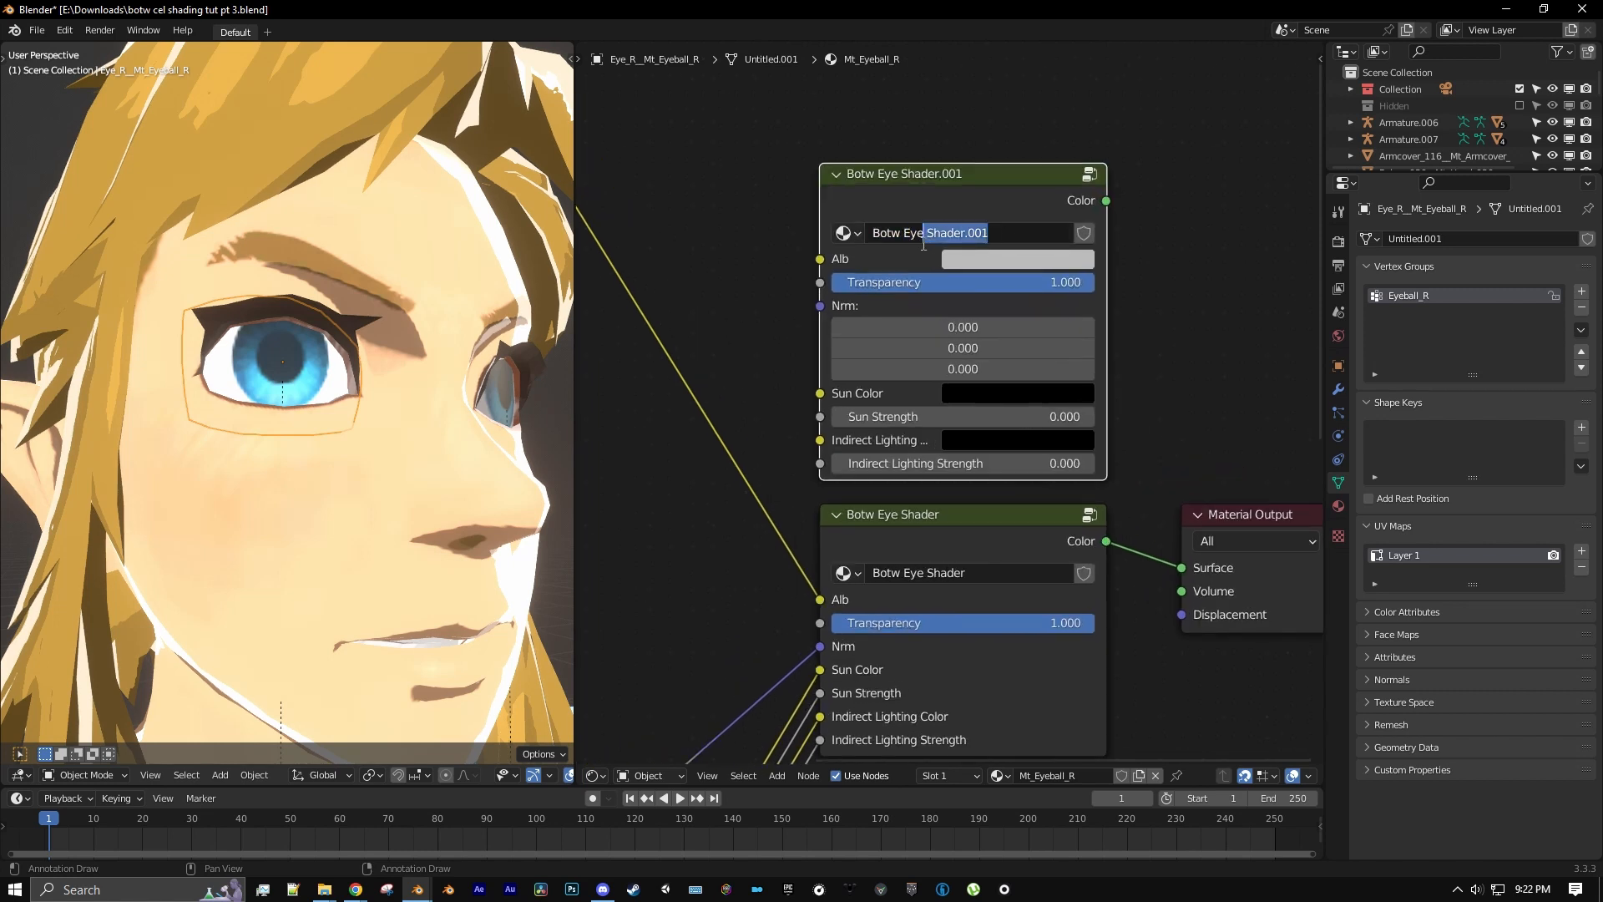
key("BackSpace")
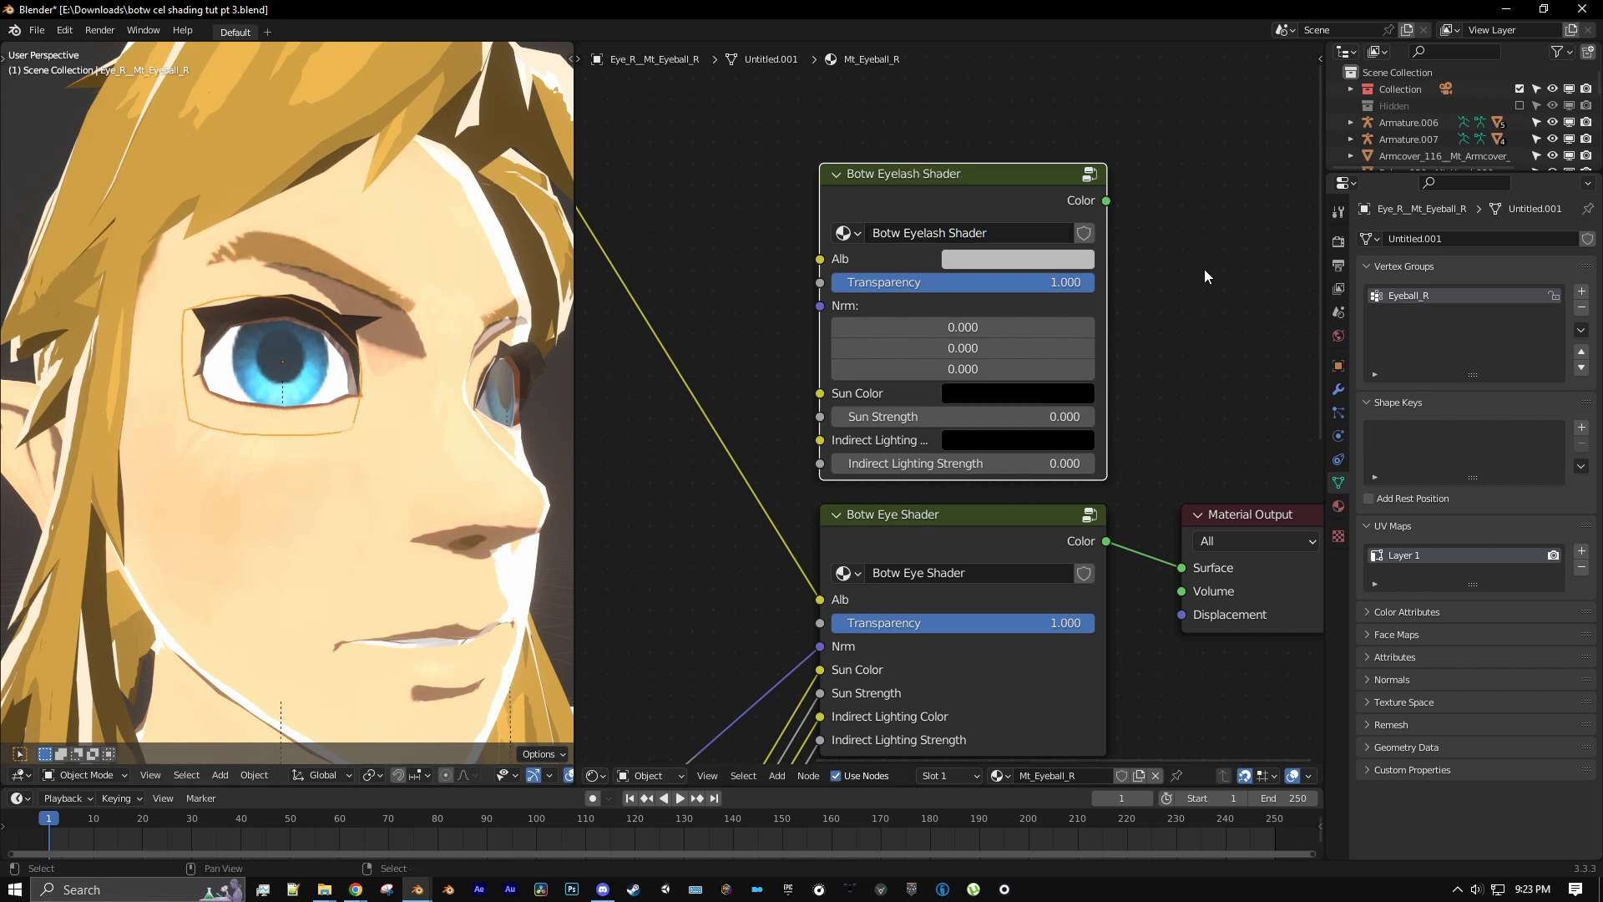
- Enter the Botw Eye Shader group and add an Image Texture node below the Scene Lighting Data frame
scroll(1141, 423, "down", 2)
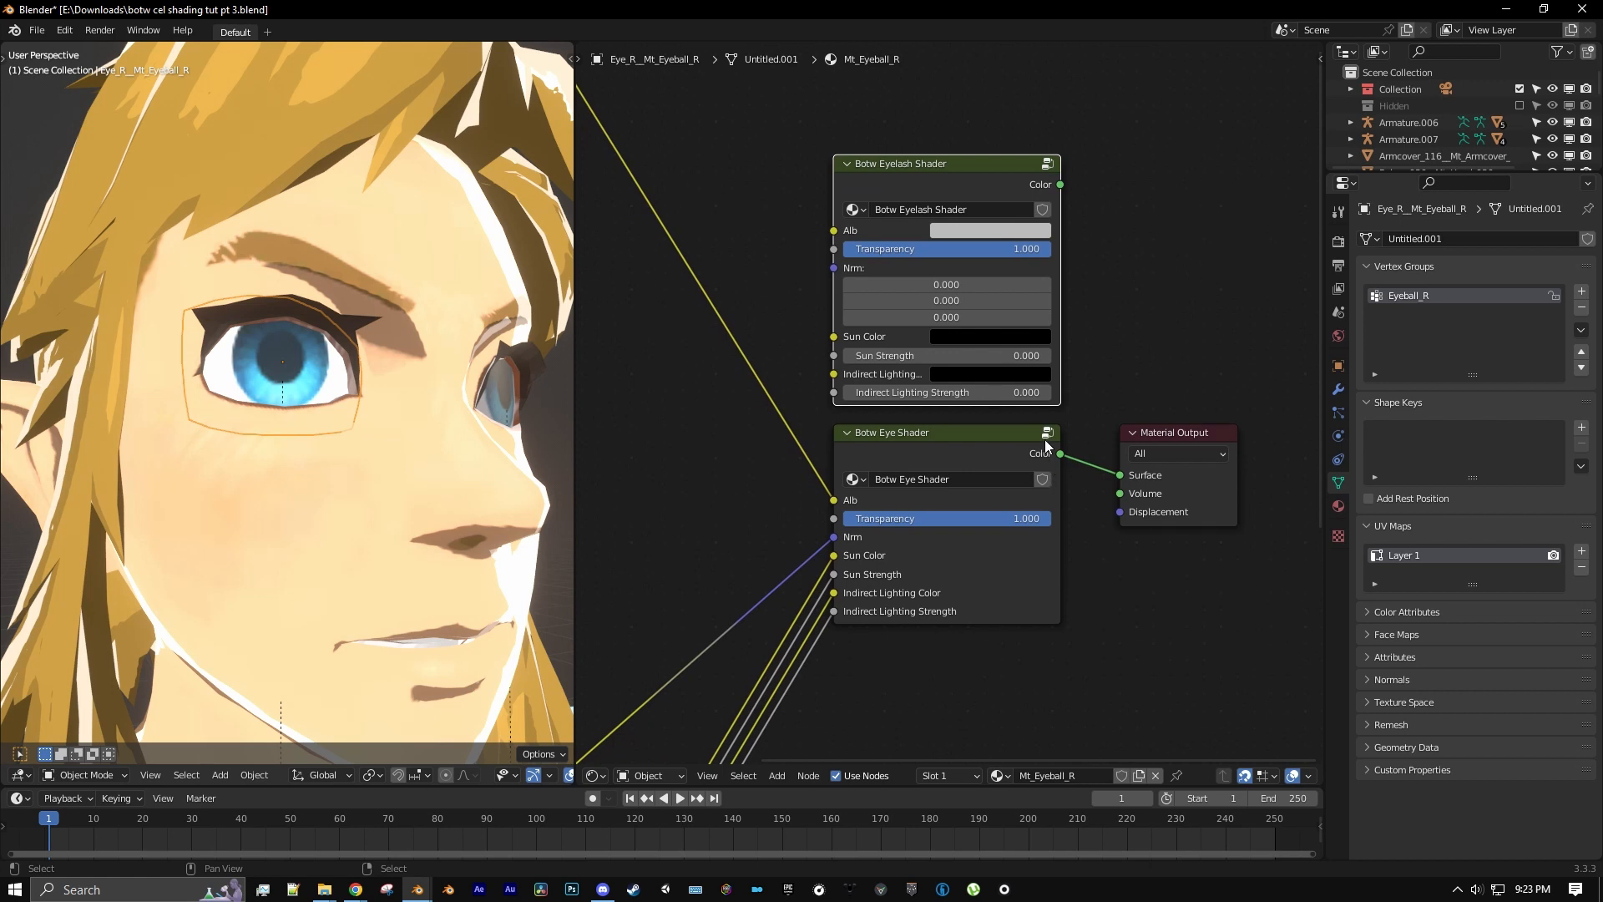
left_click(1047, 435)
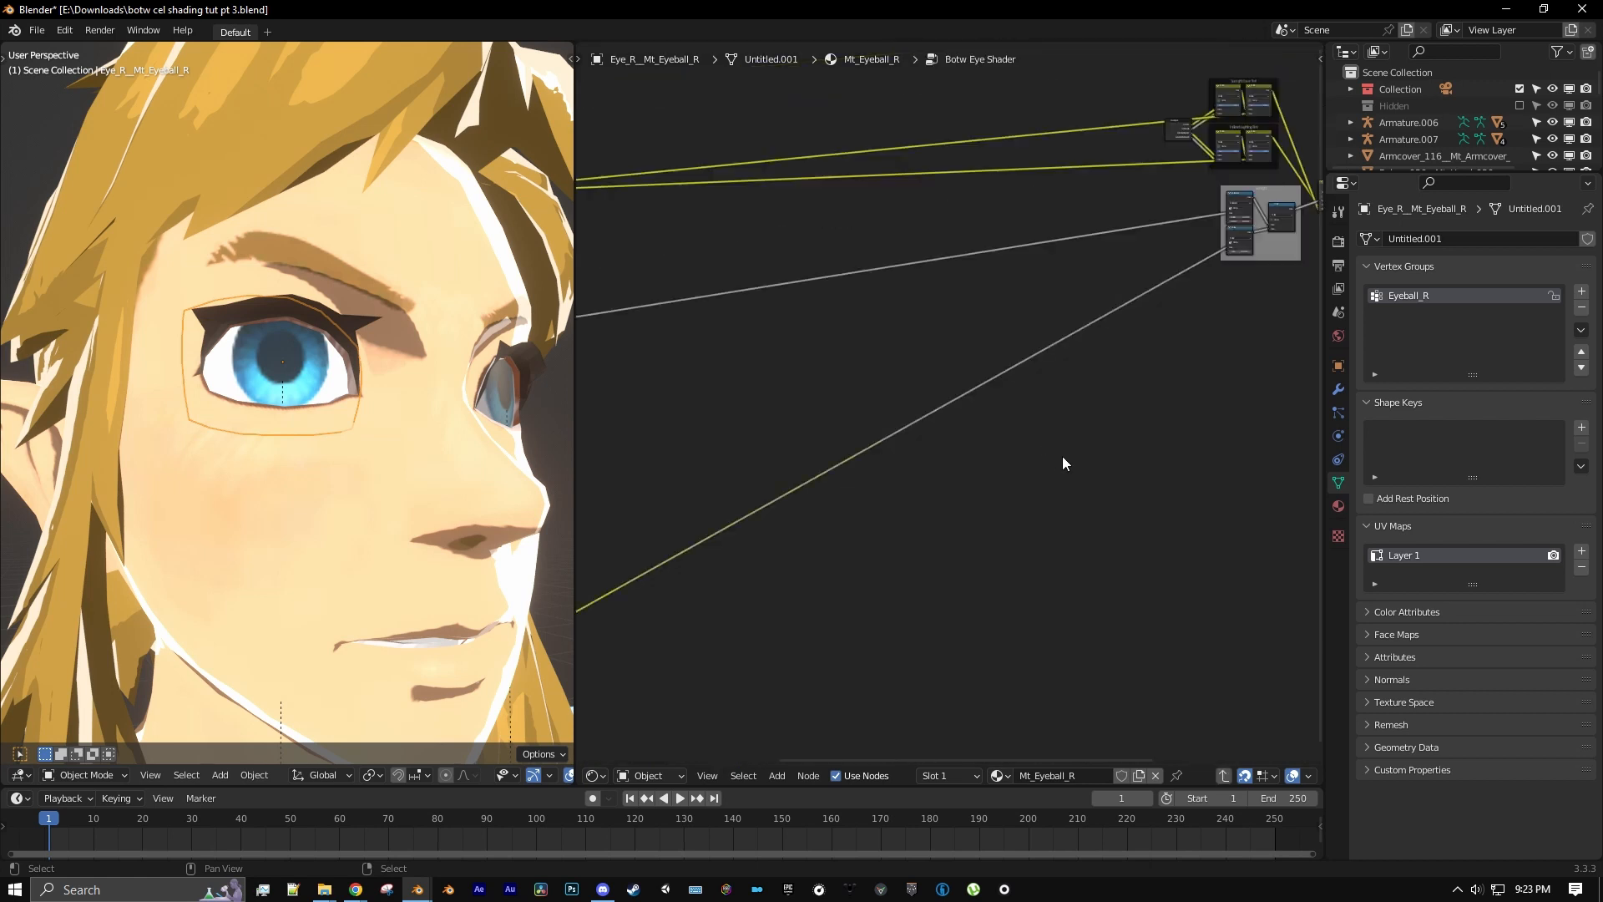
scroll(1062, 456, "down", 7)
middle_click_drag(885, 519, 1054, 456)
middle_click_drag(980, 519, 1142, 418)
scroll(1014, 484, "up", 13)
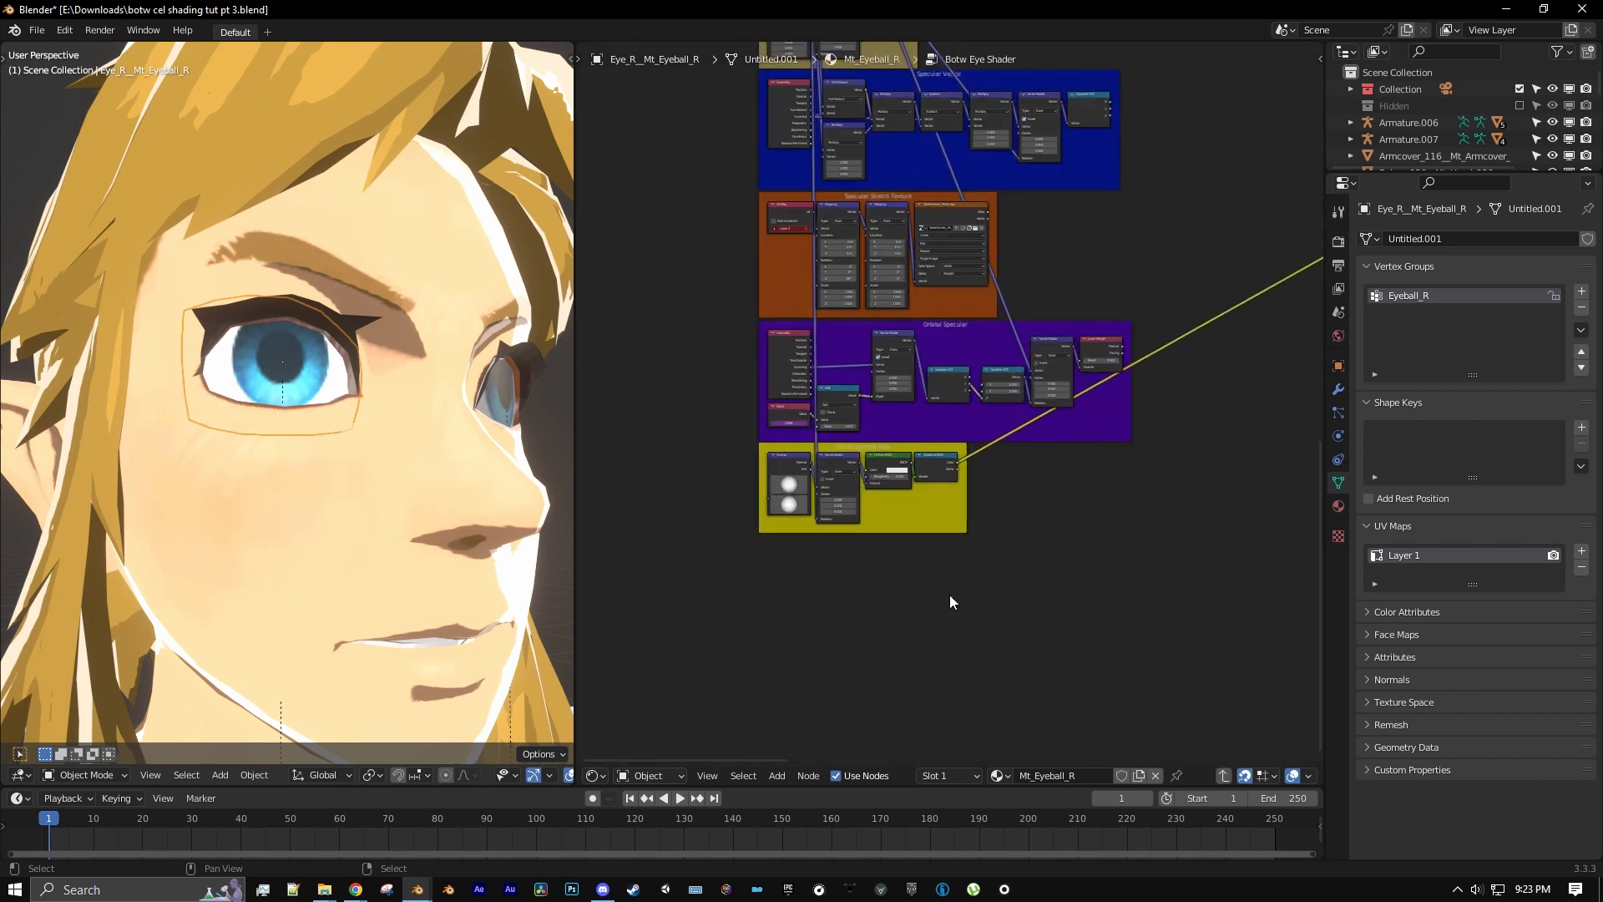
middle_click_drag(949, 595, 1014, 517)
scroll(1014, 518, "up", 3)
left_click(781, 776)
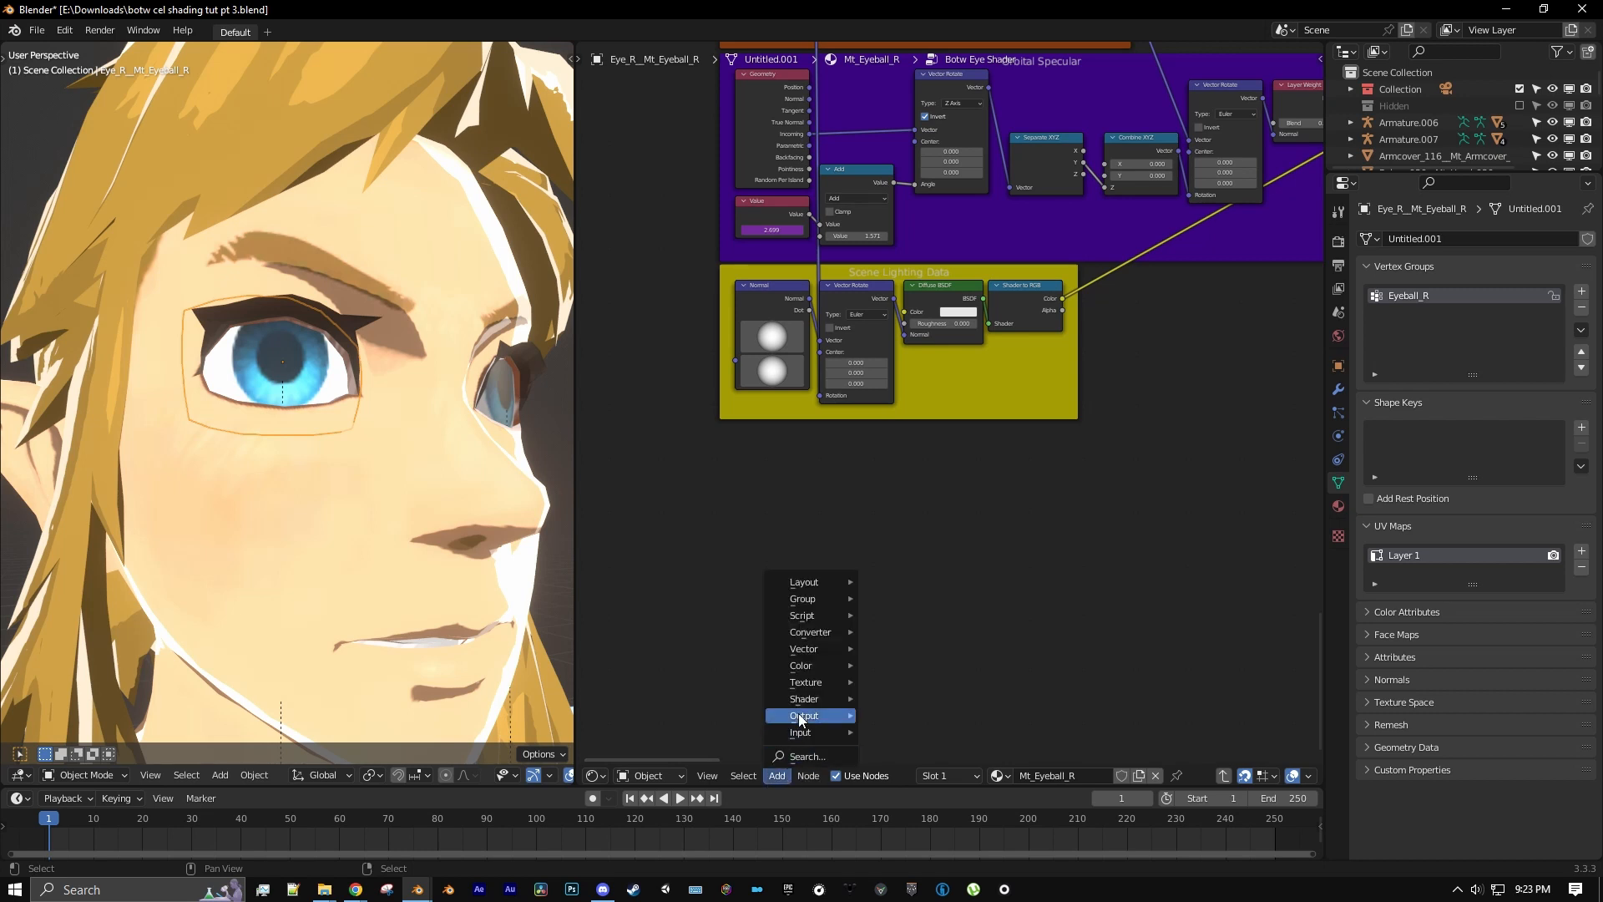
mouse_move(805, 682)
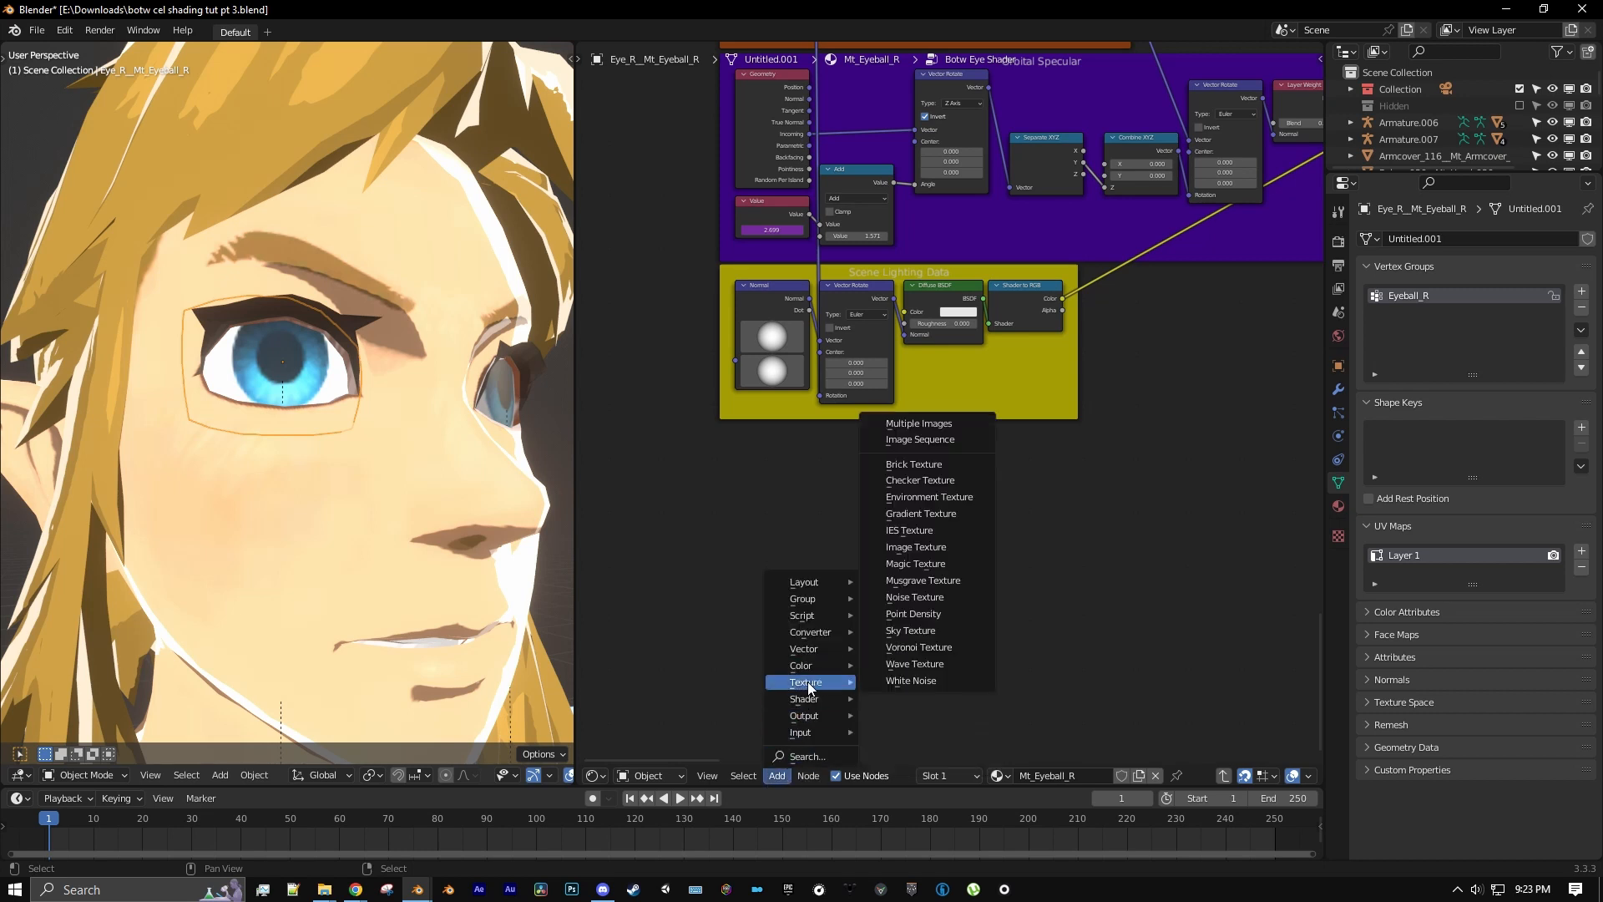
left_click(932, 548)
left_click(1044, 534)
- Load Eye Glint_Alb.dds from the BOTW Tutorial Textures folder into the new Image Texture node
scroll(1047, 538, "up", 3)
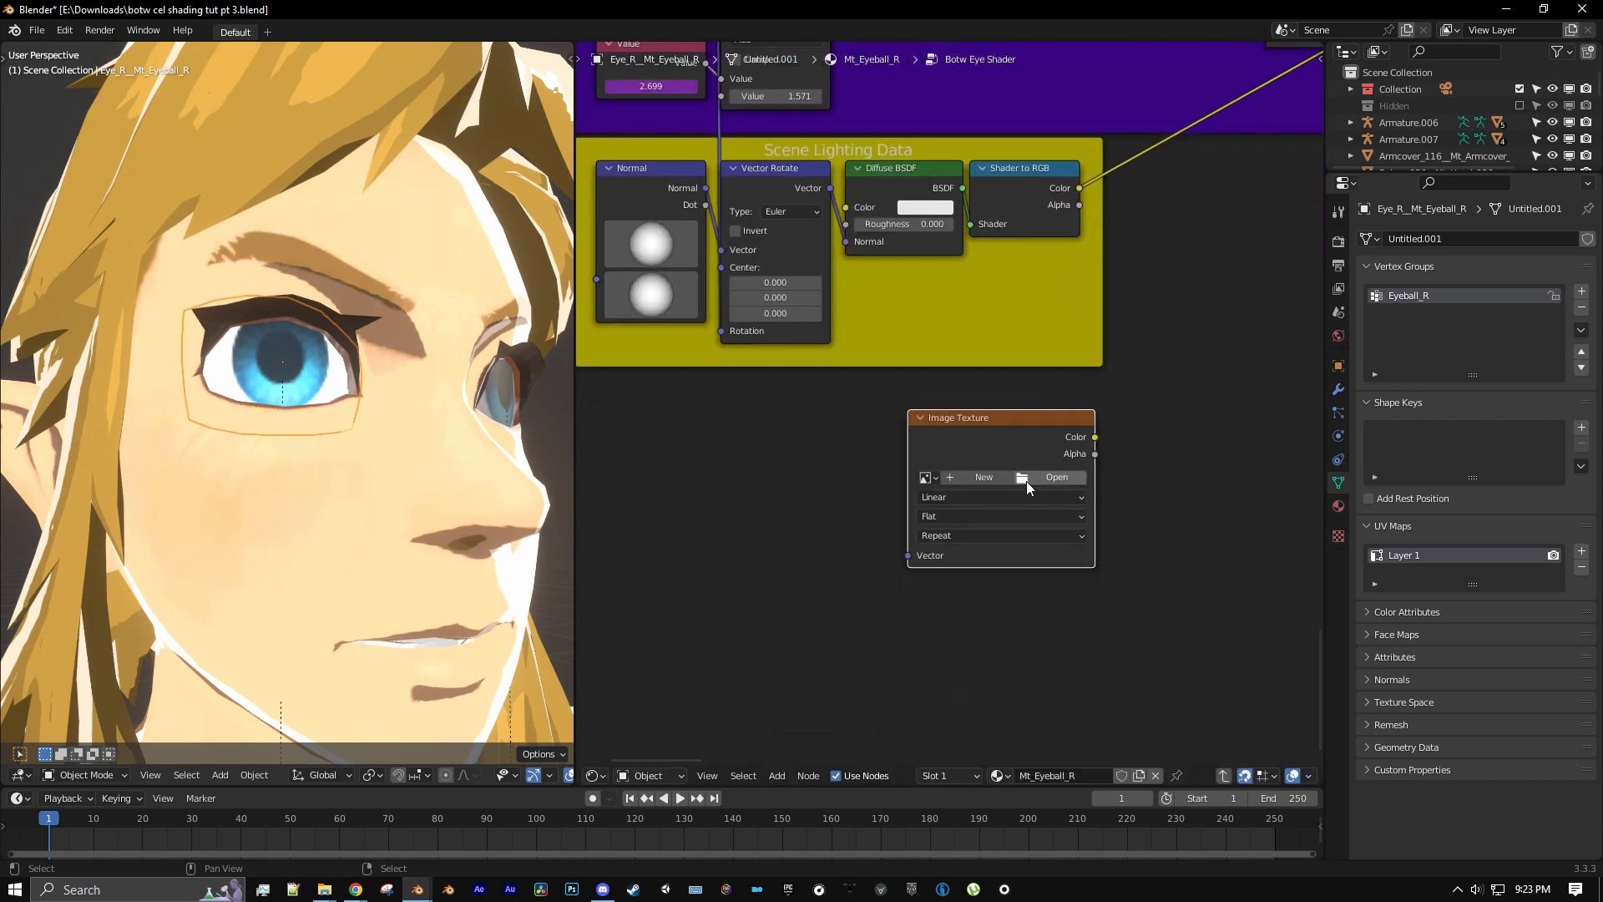
left_click(1027, 481)
left_click(412, 526)
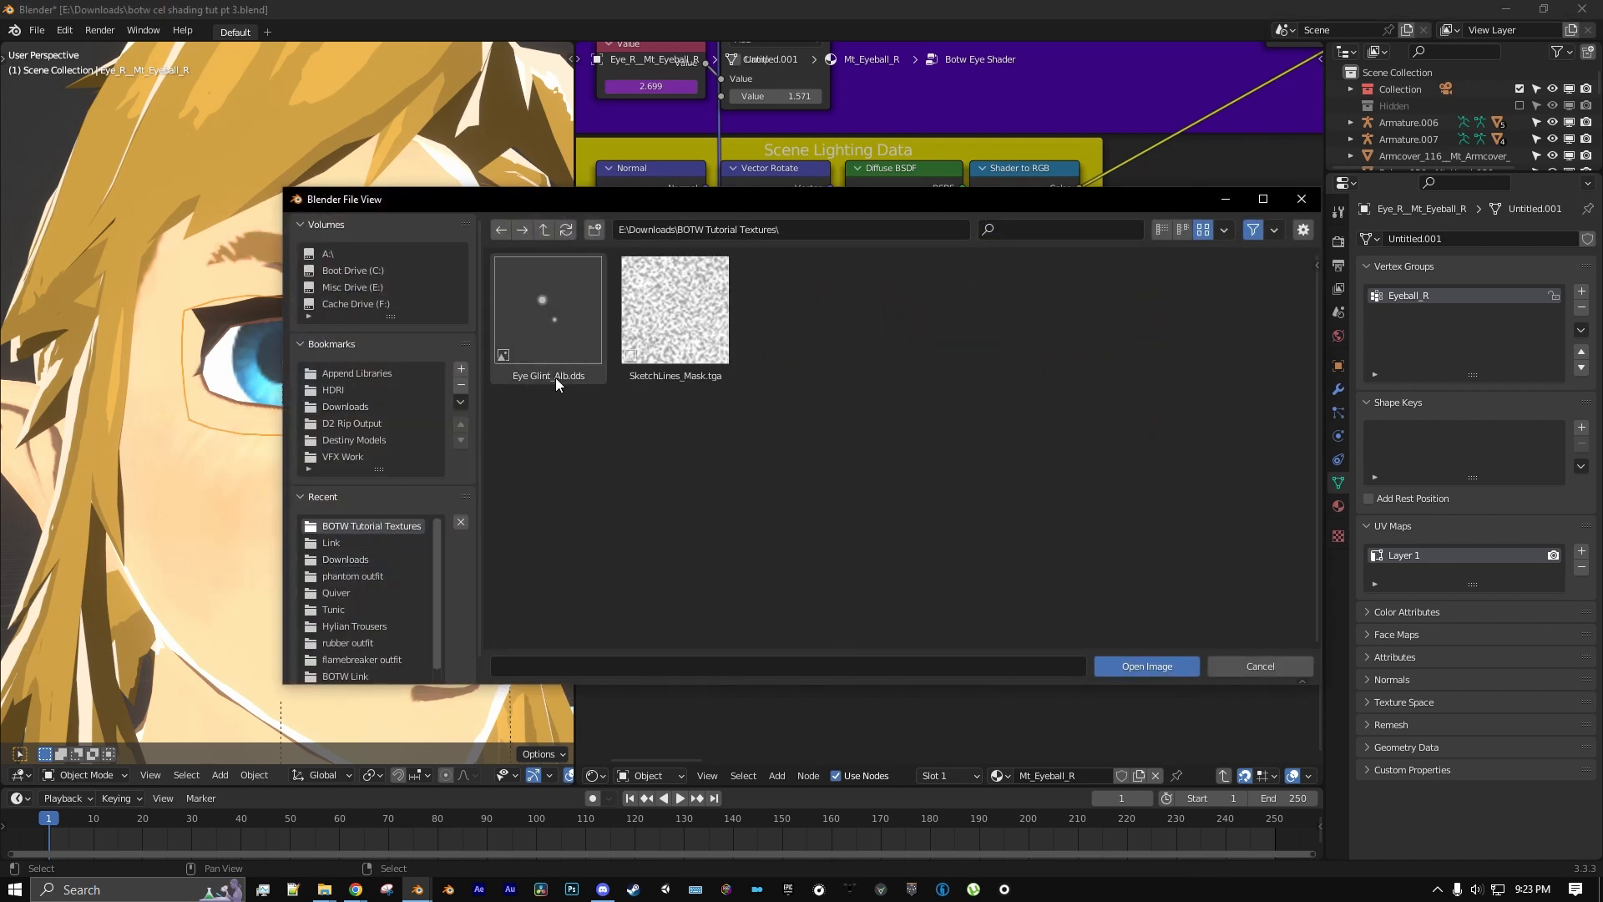
double_click(557, 308)
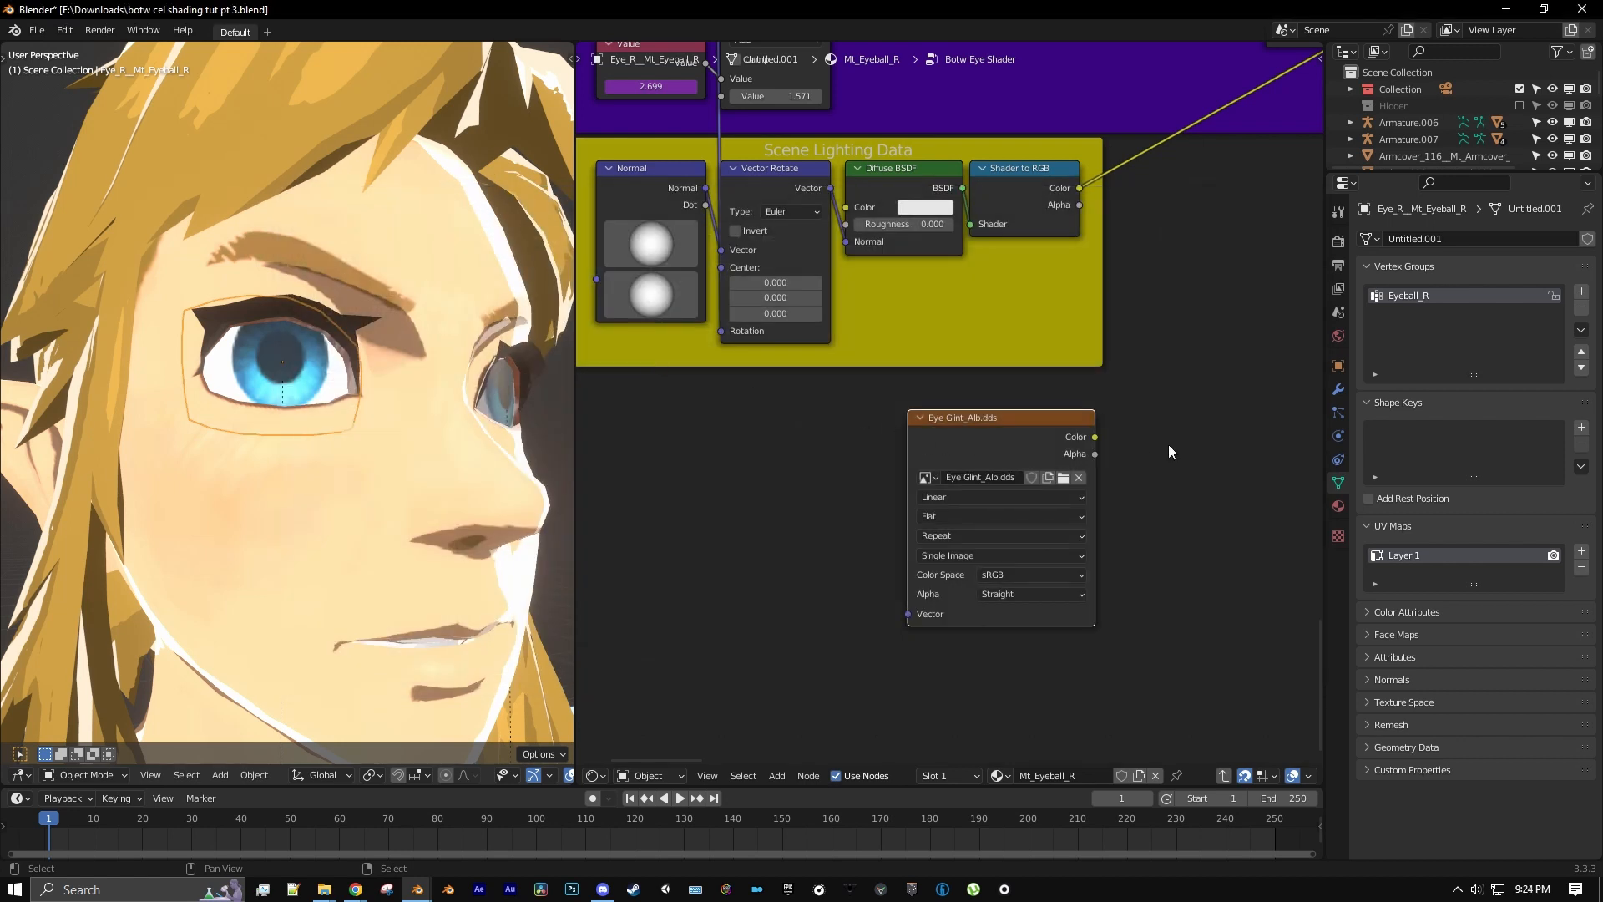
- Add a MixRGB node beside the Eye Glint_Alb.dds texture node
middle_click_drag(1200, 481, 989, 485)
left_click(776, 776)
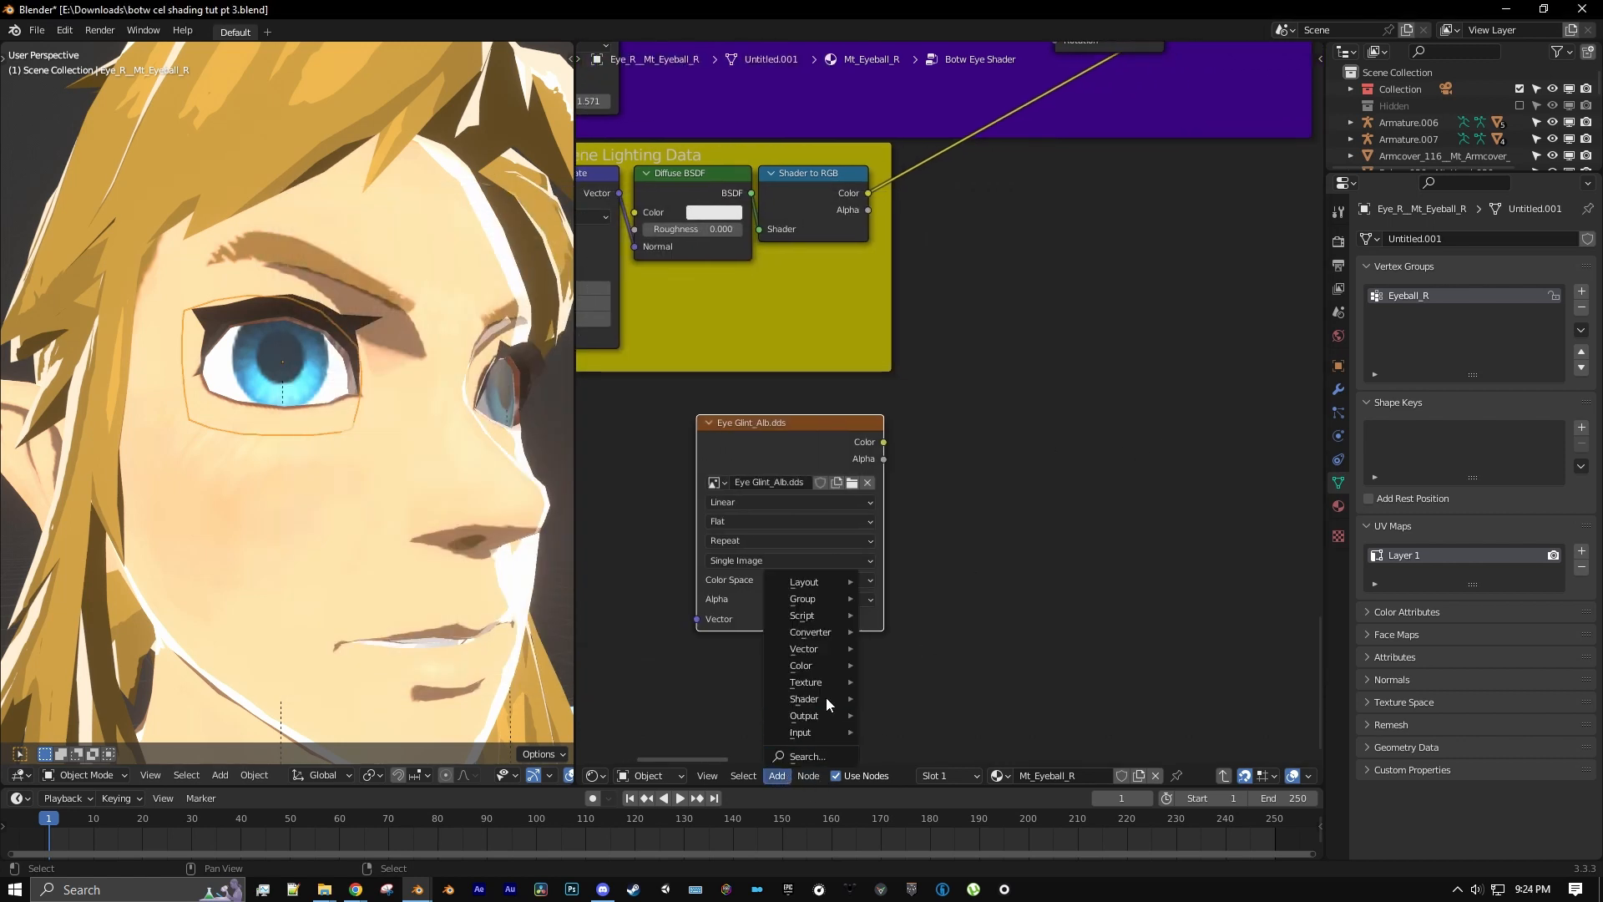
mouse_move(801, 666)
left_click(927, 752)
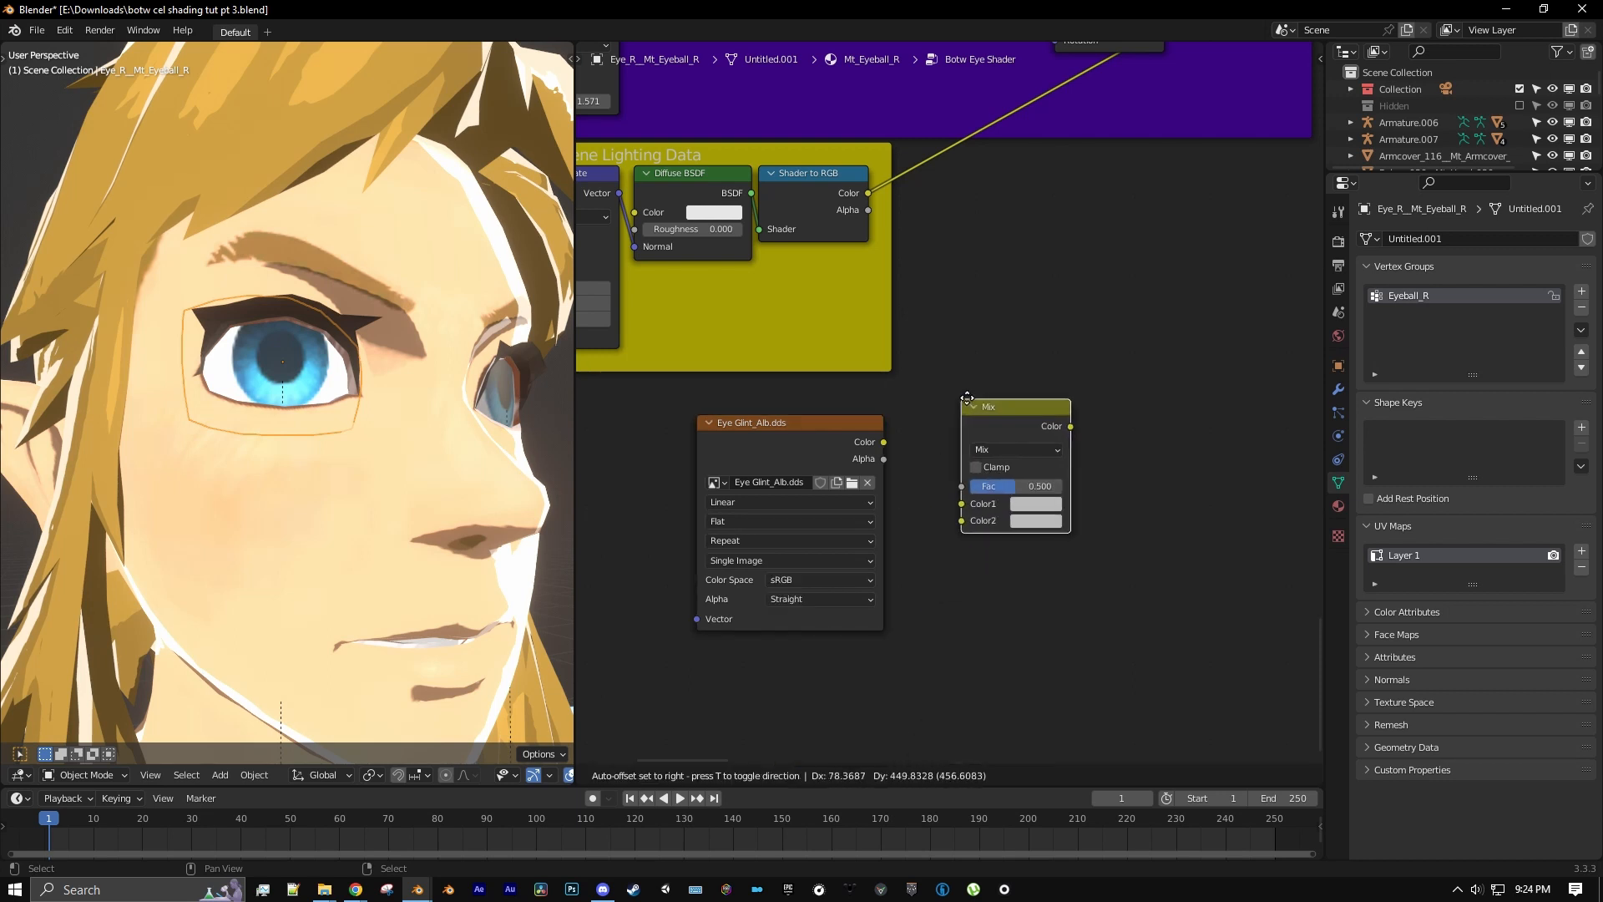
left_click(964, 338)
- Link the eye glint texture's Color to the Mix node's Color2 and its Alpha to Fac
left_click_drag(884, 443, 931, 426)
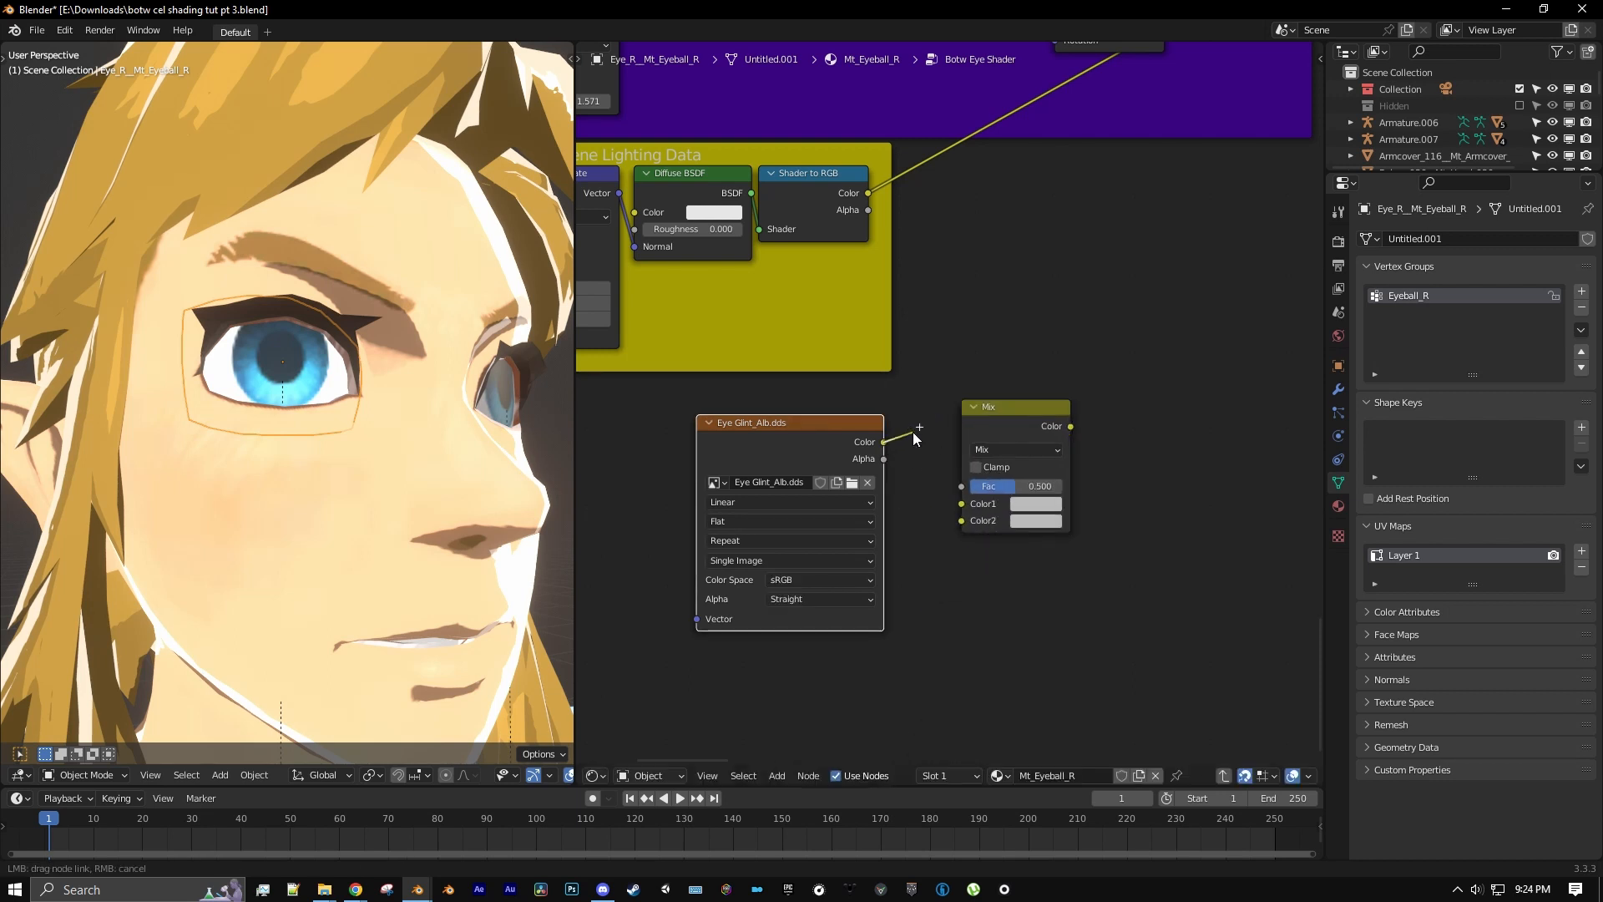
left_click_drag(933, 509, 960, 521)
scroll(1014, 524, "up", 3)
left_click_drag(1024, 417, 1052, 407)
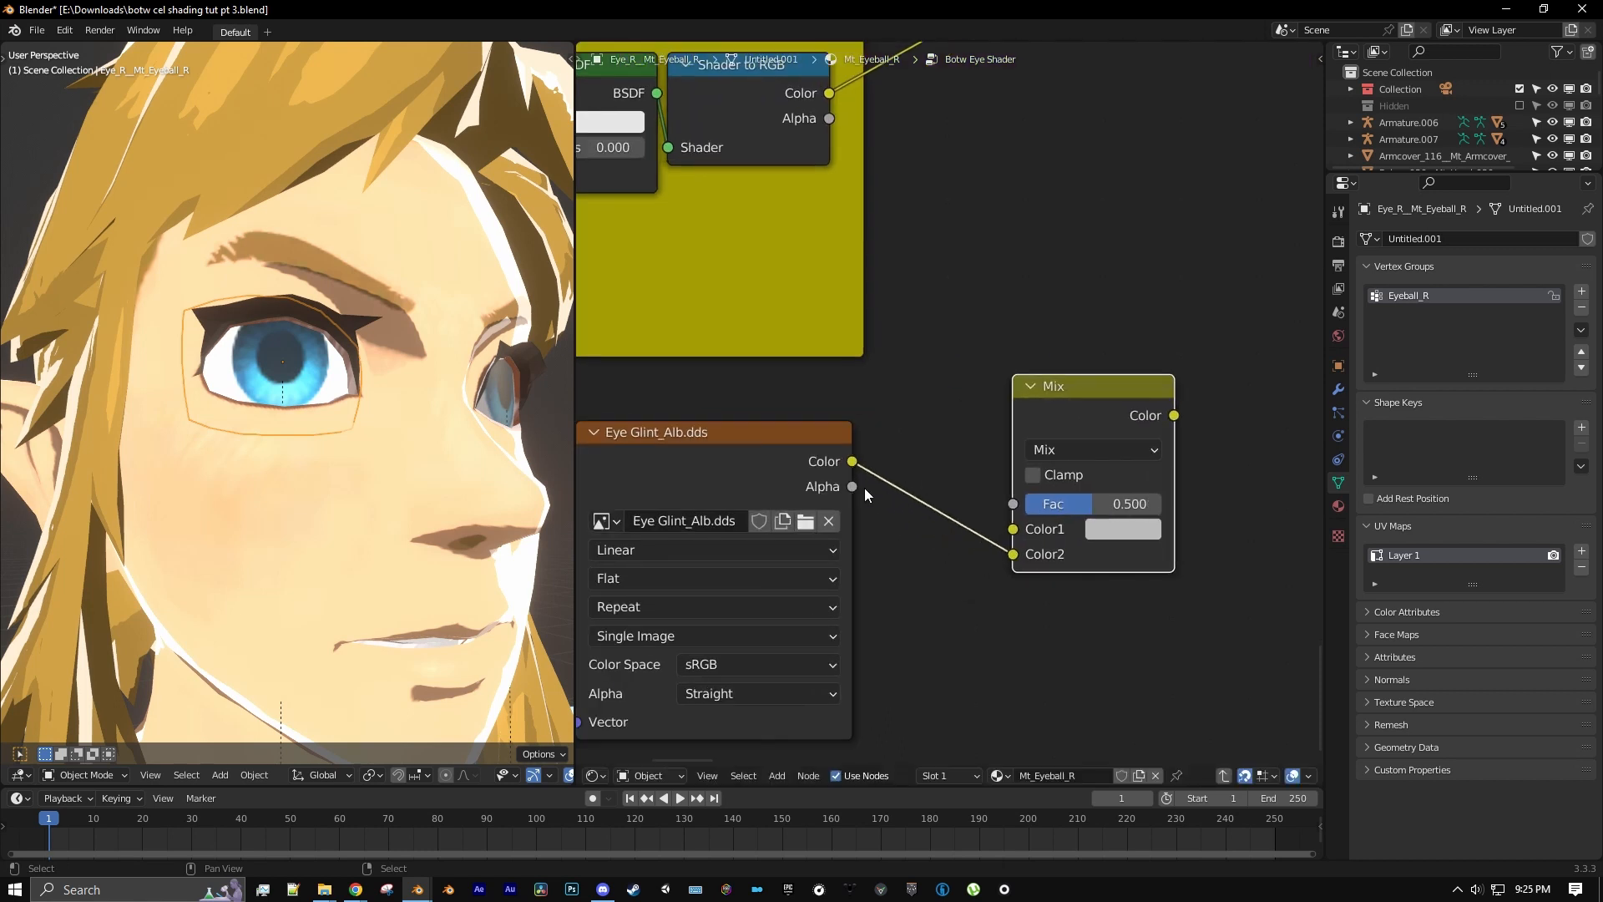
left_click_drag(864, 487, 1012, 503)
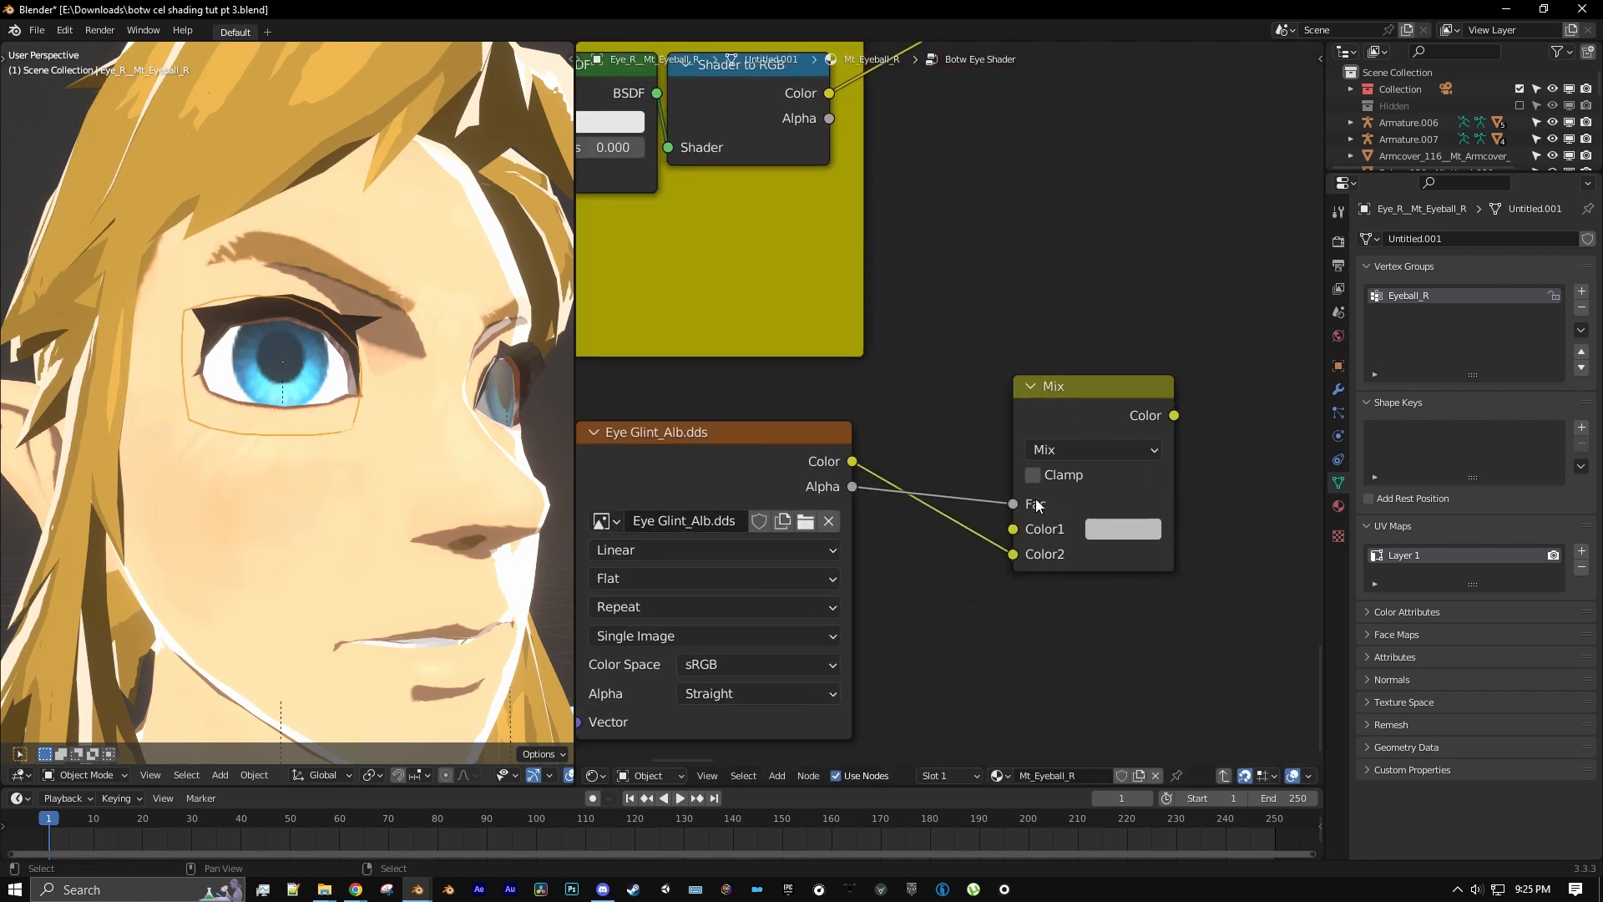
left_click(1101, 409)
- Move the Mix node up between the Group Input node and the Base World Light frame
scroll(1076, 423, "down", 5)
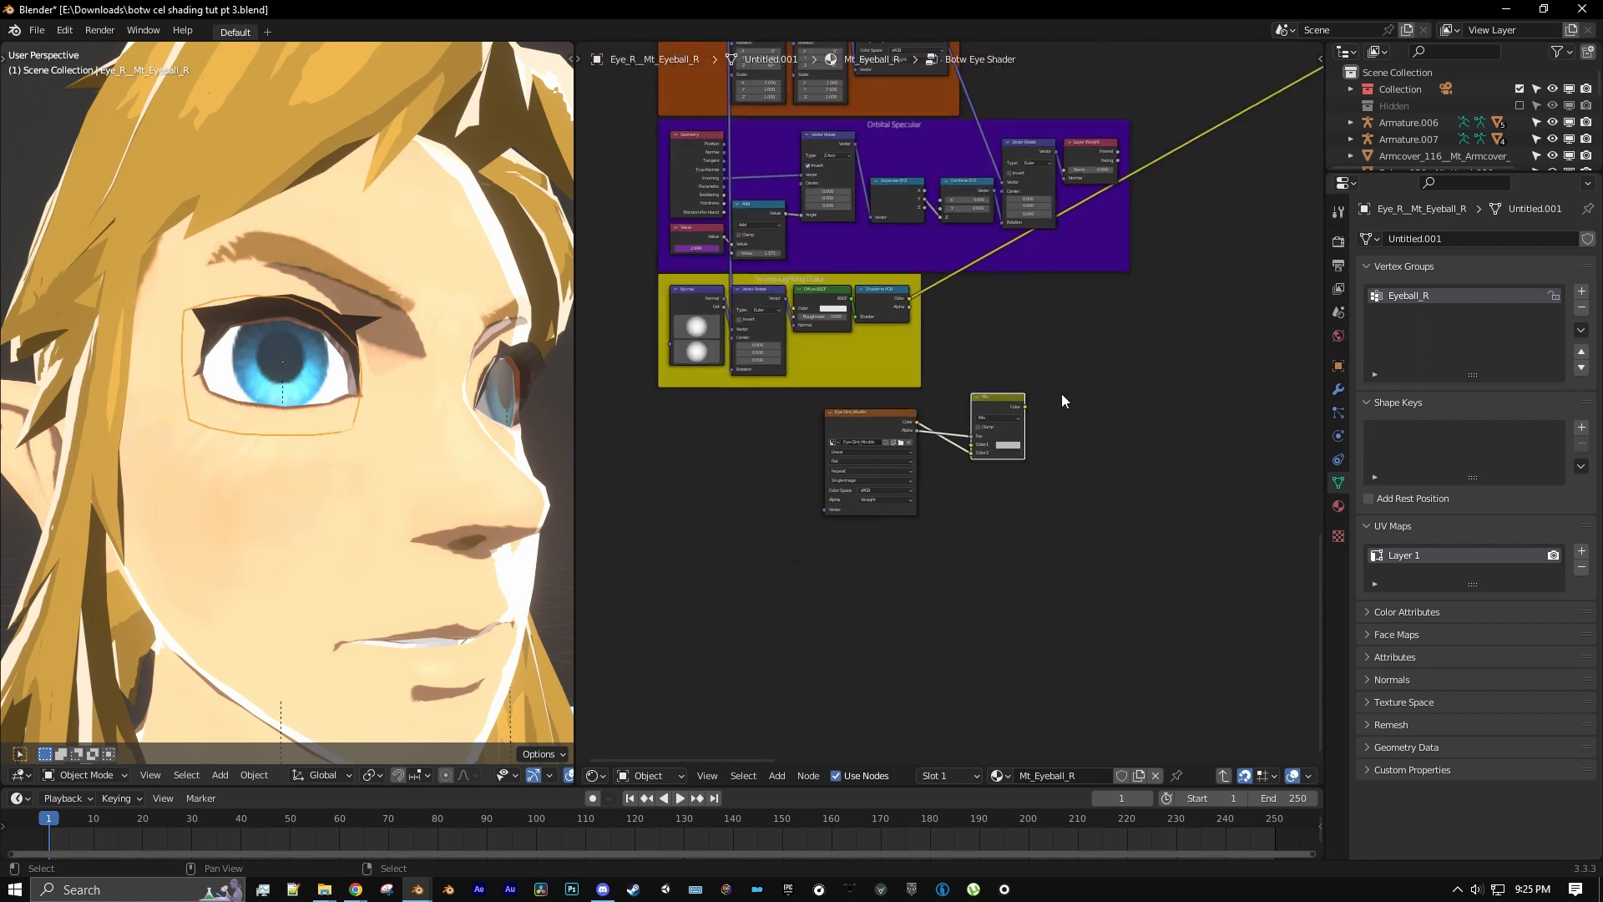
middle_click_drag(1063, 395, 1074, 655)
key("g")
left_click(1106, 258)
middle_click_drag(1105, 350, 1098, 552)
key("g")
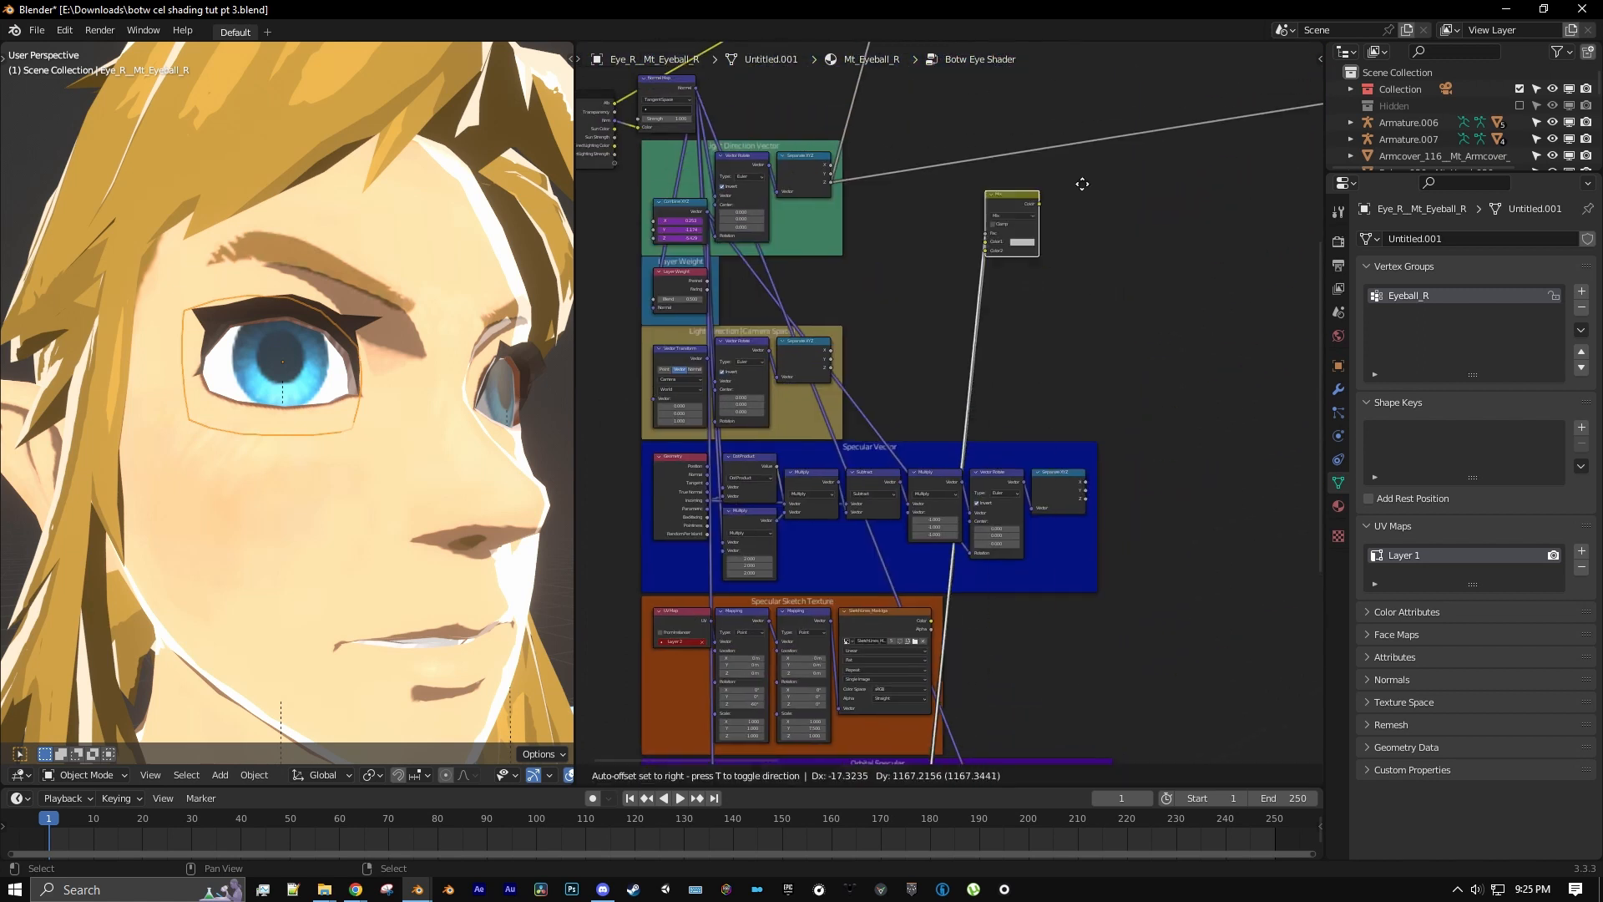
left_click(898, 383)
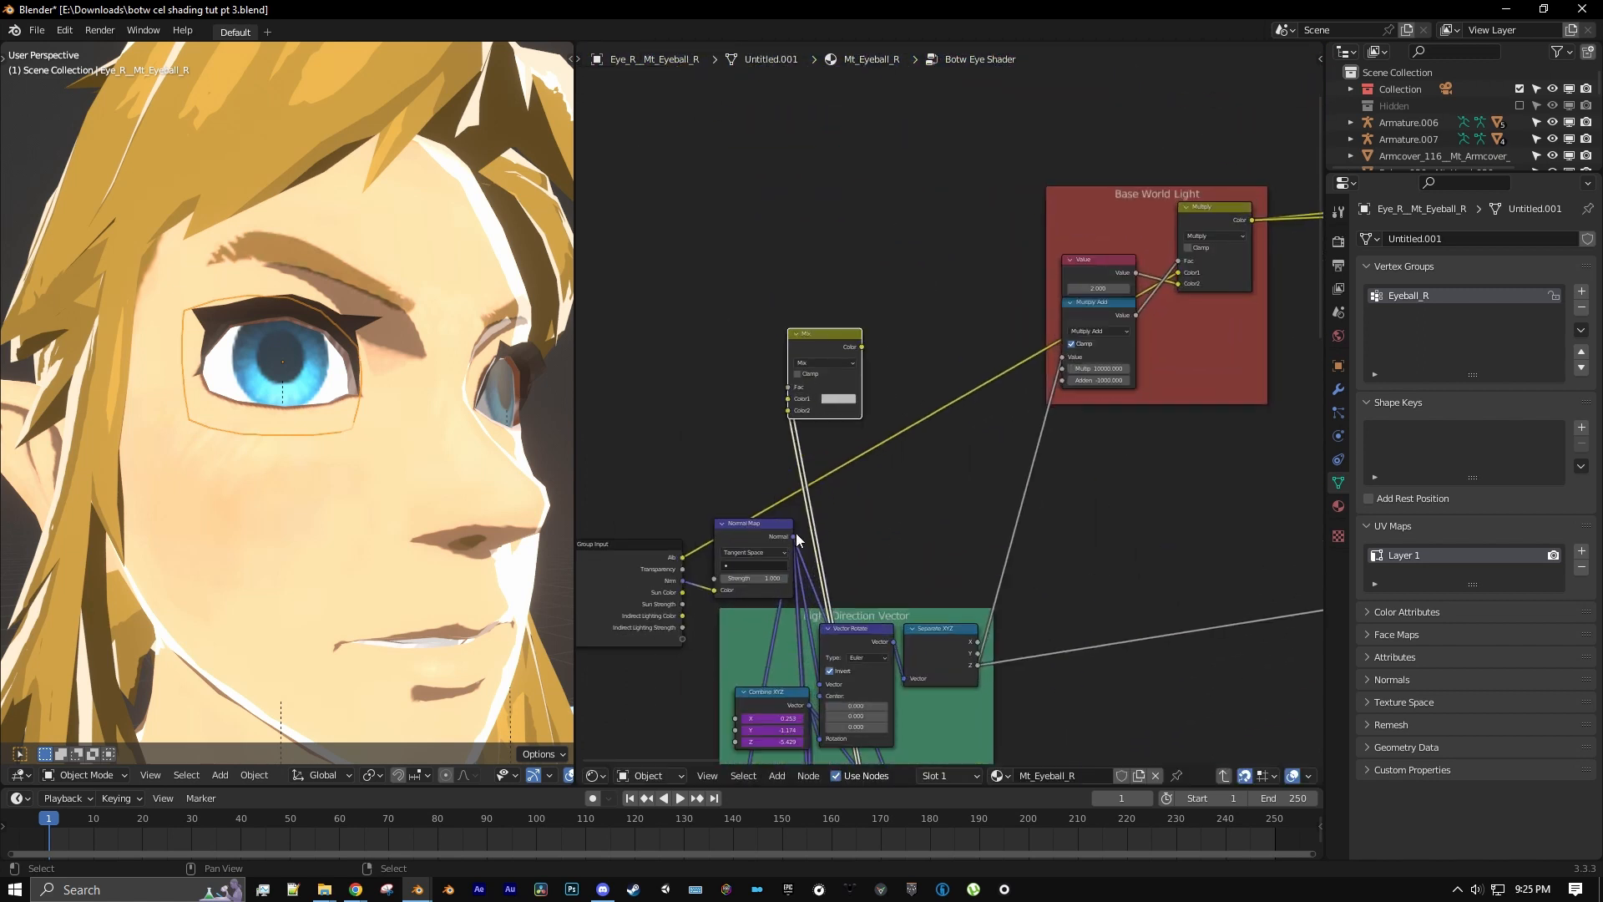
- Link the Group Input's Alb to the Mix node's Color1 and the Mix output to Color1 of the Base World Light Multiply node
scroll(794, 533, "up", 3)
scroll(750, 594, "up", 2)
middle_click_drag(793, 550, 834, 482)
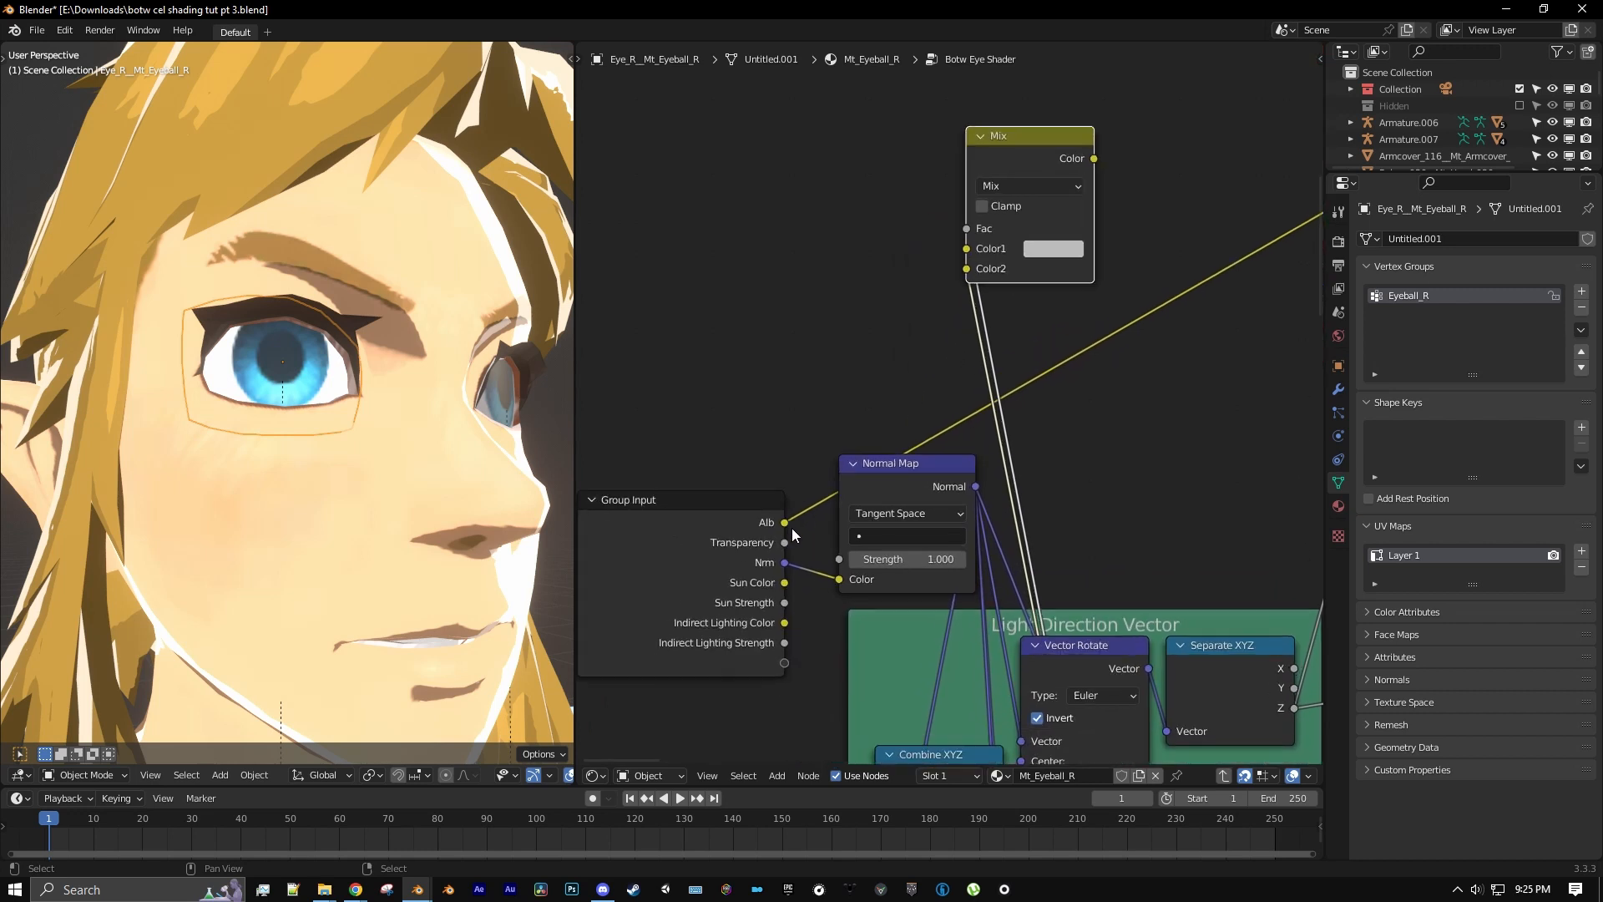
left_click_drag(785, 522, 971, 248)
scroll(1143, 252, "down", 1)
middle_click_drag(1145, 253, 745, 418)
mouse_move(724, 401)
left_mouse_down()
mouse_move(890, 403)
mouse_move(1109, 292)
mouse_move(1191, 291)
left_mouse_up()
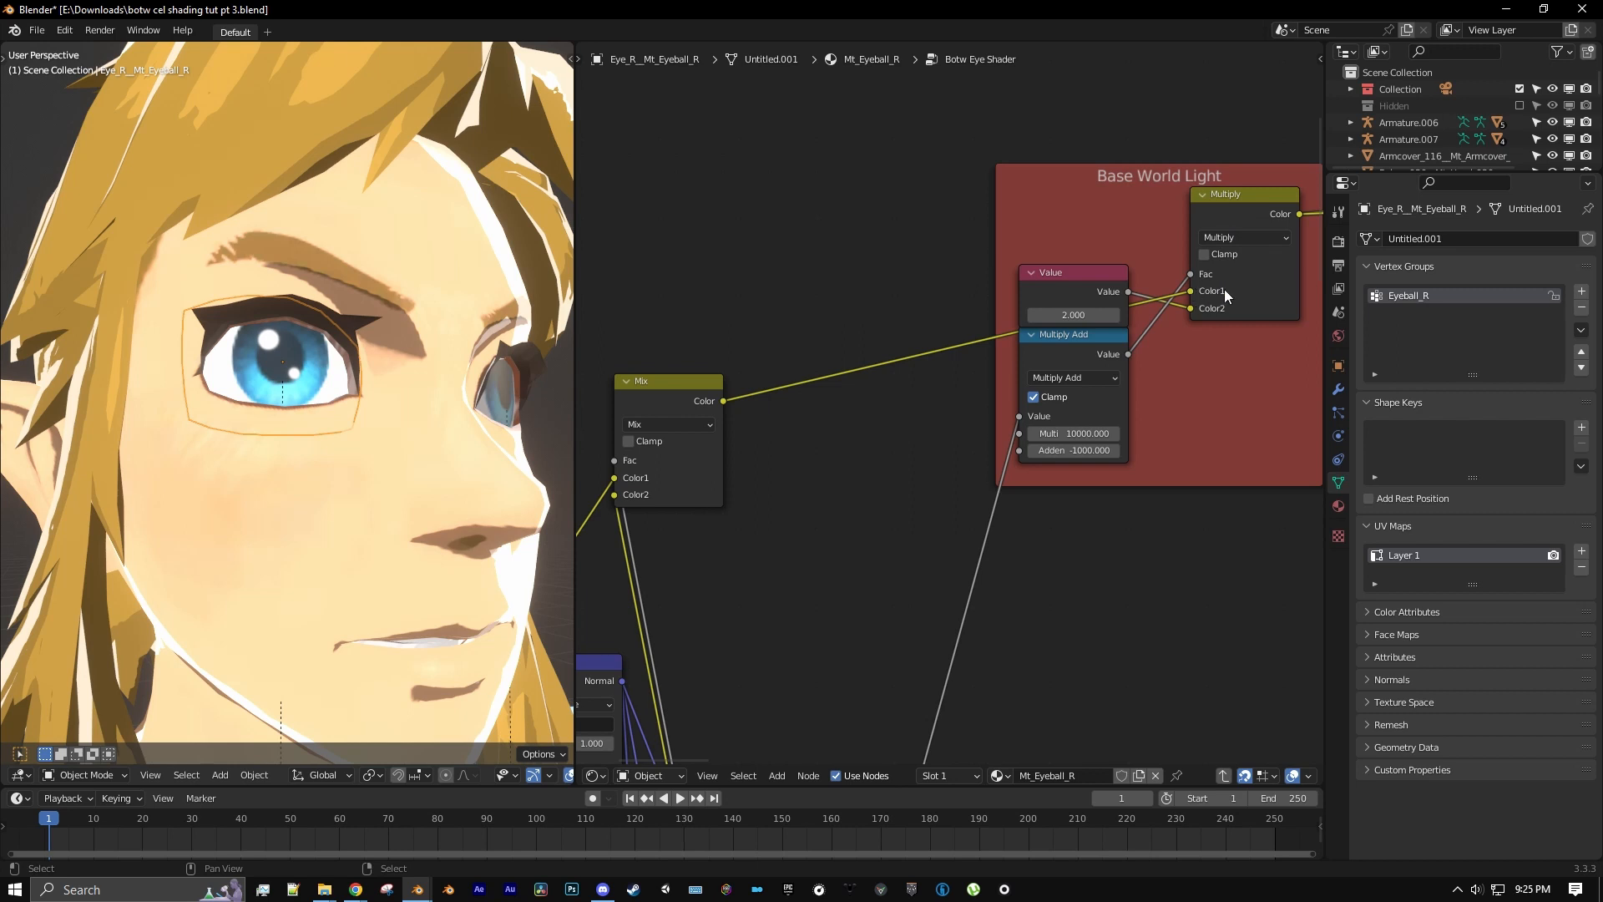
- Inspect the glint highlights on the right eye up close in the viewport
scroll(773, 522, "down", 6)
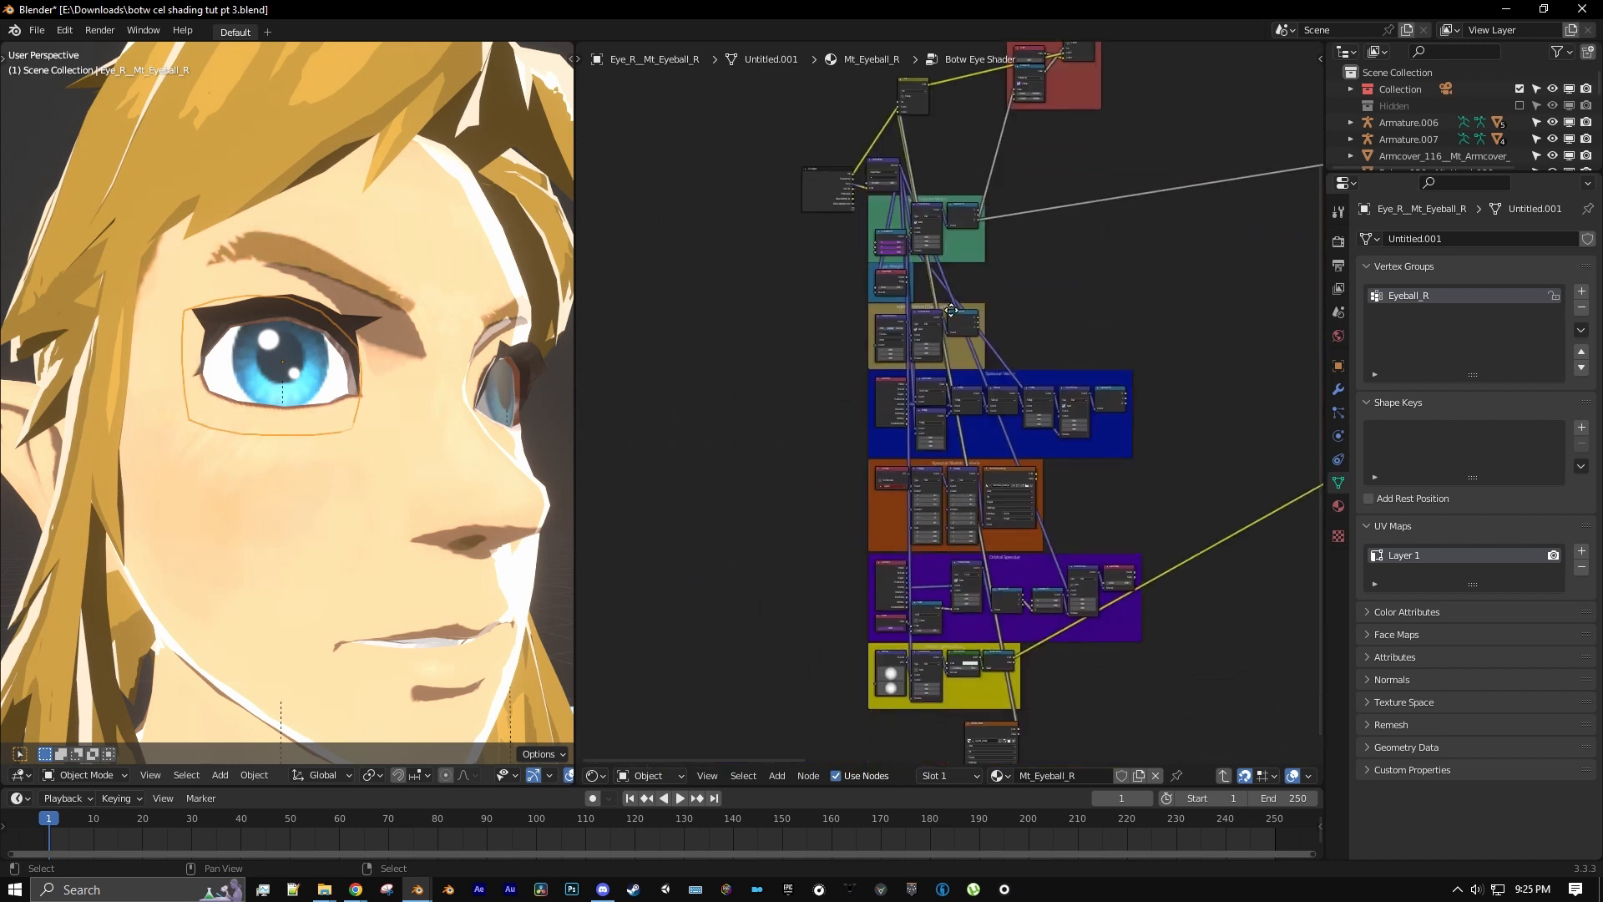
middle_click_drag(434, 443, 391, 402)
scroll(334, 362, "up", 6)
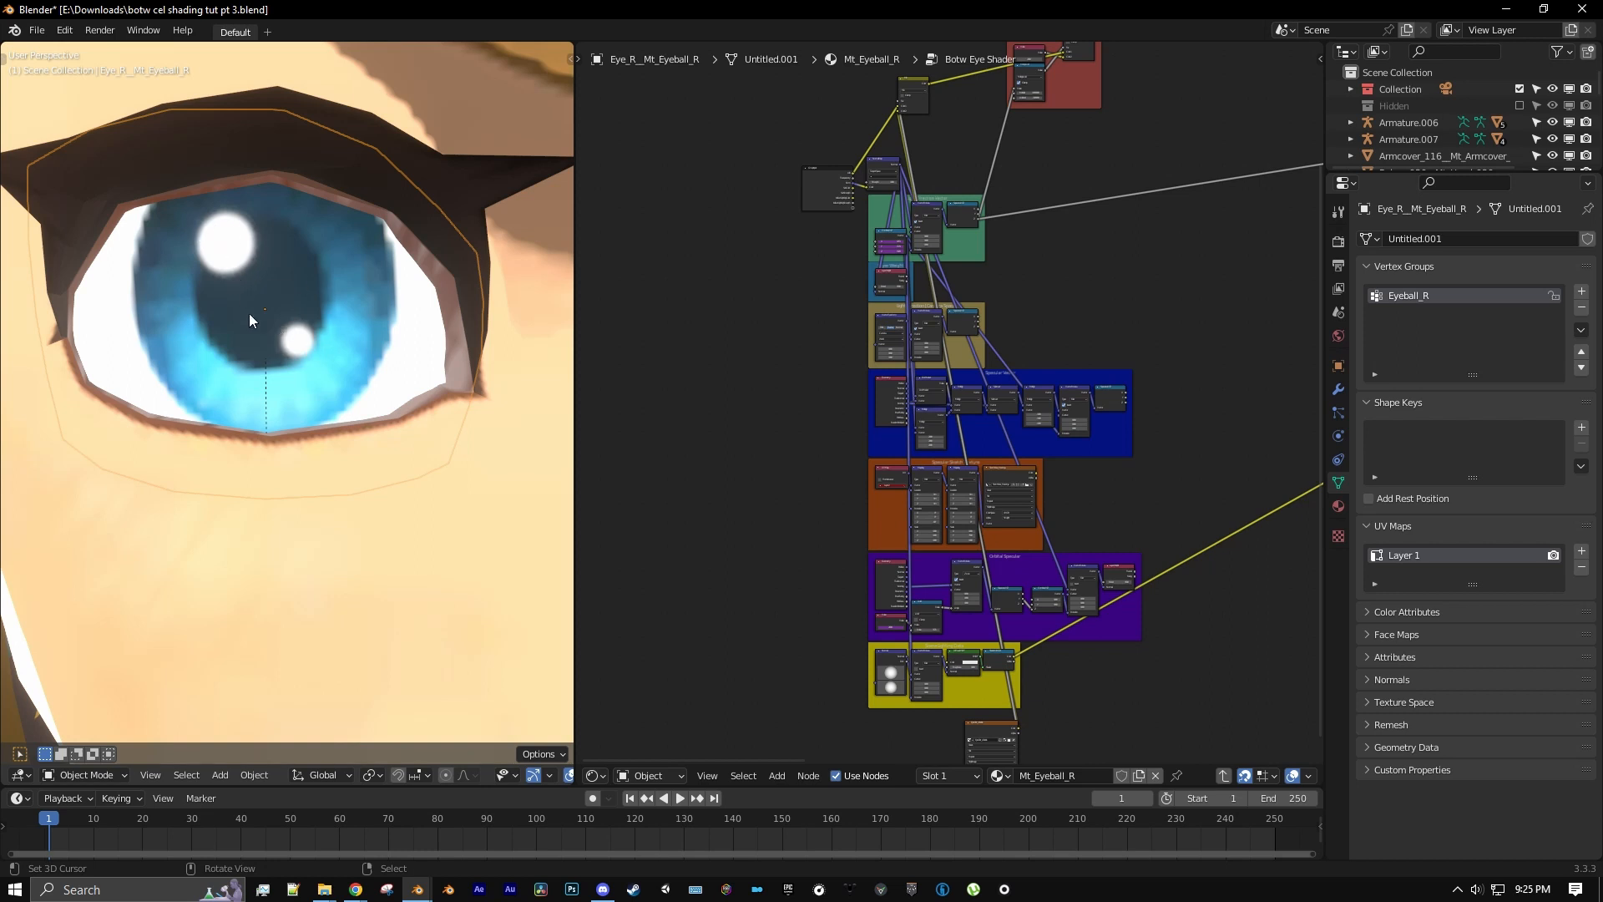
- Set the alpha mode of the Eye Glint_Alb.dds texture node to Channel Packed
scroll(1033, 715, "down", 2)
middle_click_drag(1033, 716, 1025, 502)
scroll(479, 453, "down", 4)
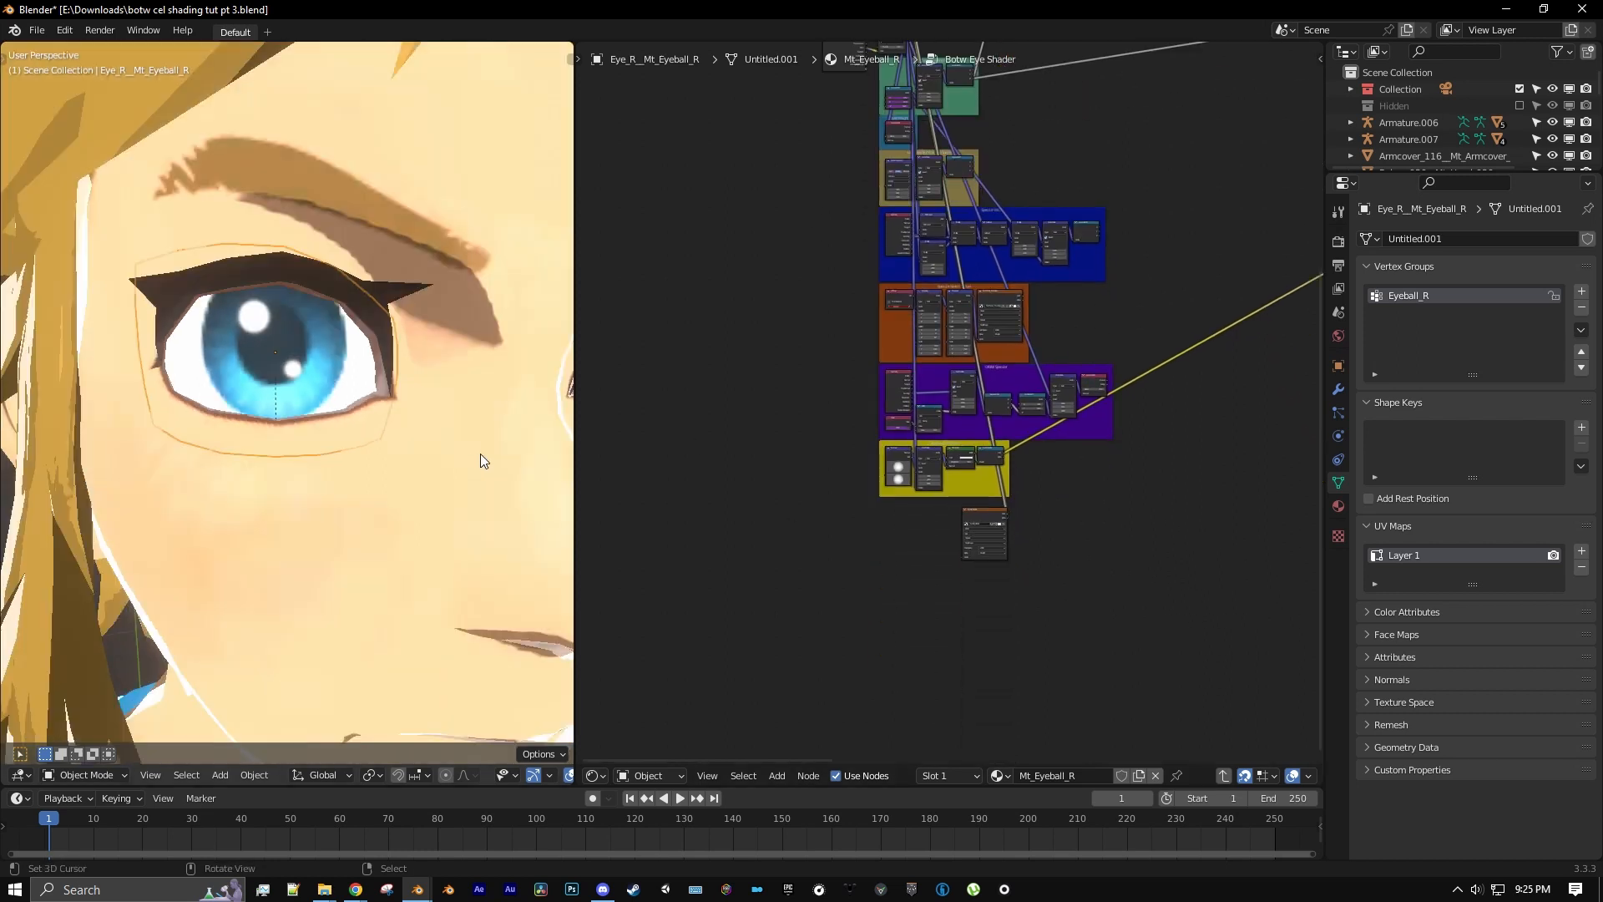
mouse_move(480, 453)
middle_mouse_down()
mouse_move(359, 454)
mouse_move(538, 450)
mouse_move(417, 455)
mouse_move(486, 453)
middle_mouse_up()
scroll(969, 592, "up", 6)
middle_click_drag(999, 618, 1010, 375)
scroll(1010, 374, "up", 9)
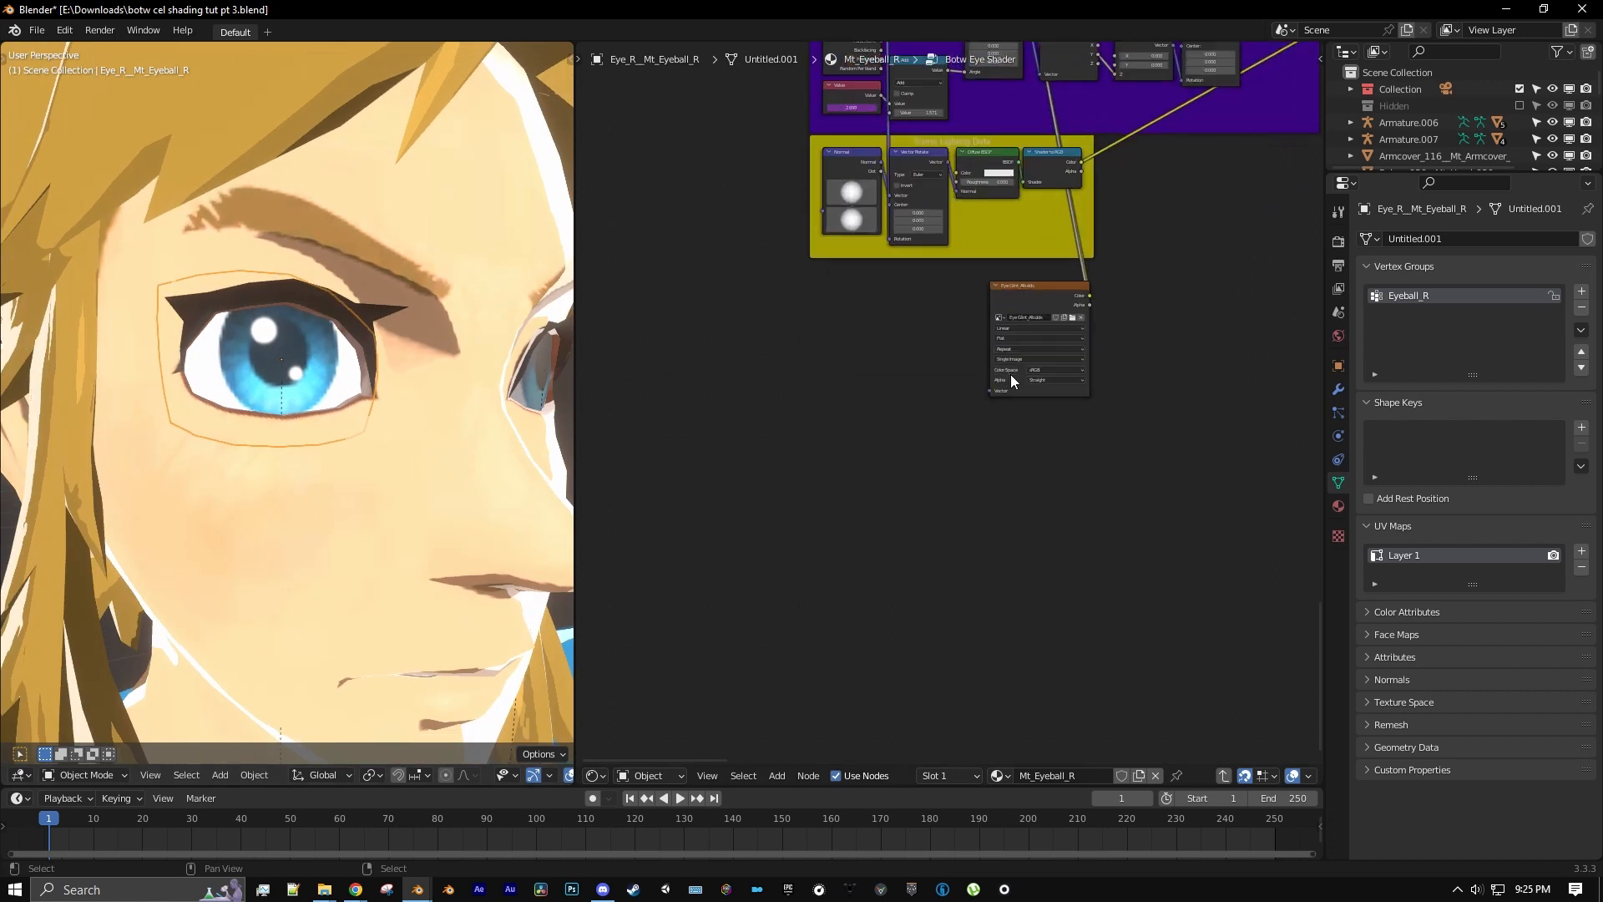
middle_click_drag(1013, 319, 1023, 431)
scroll(1023, 431, "up", 2)
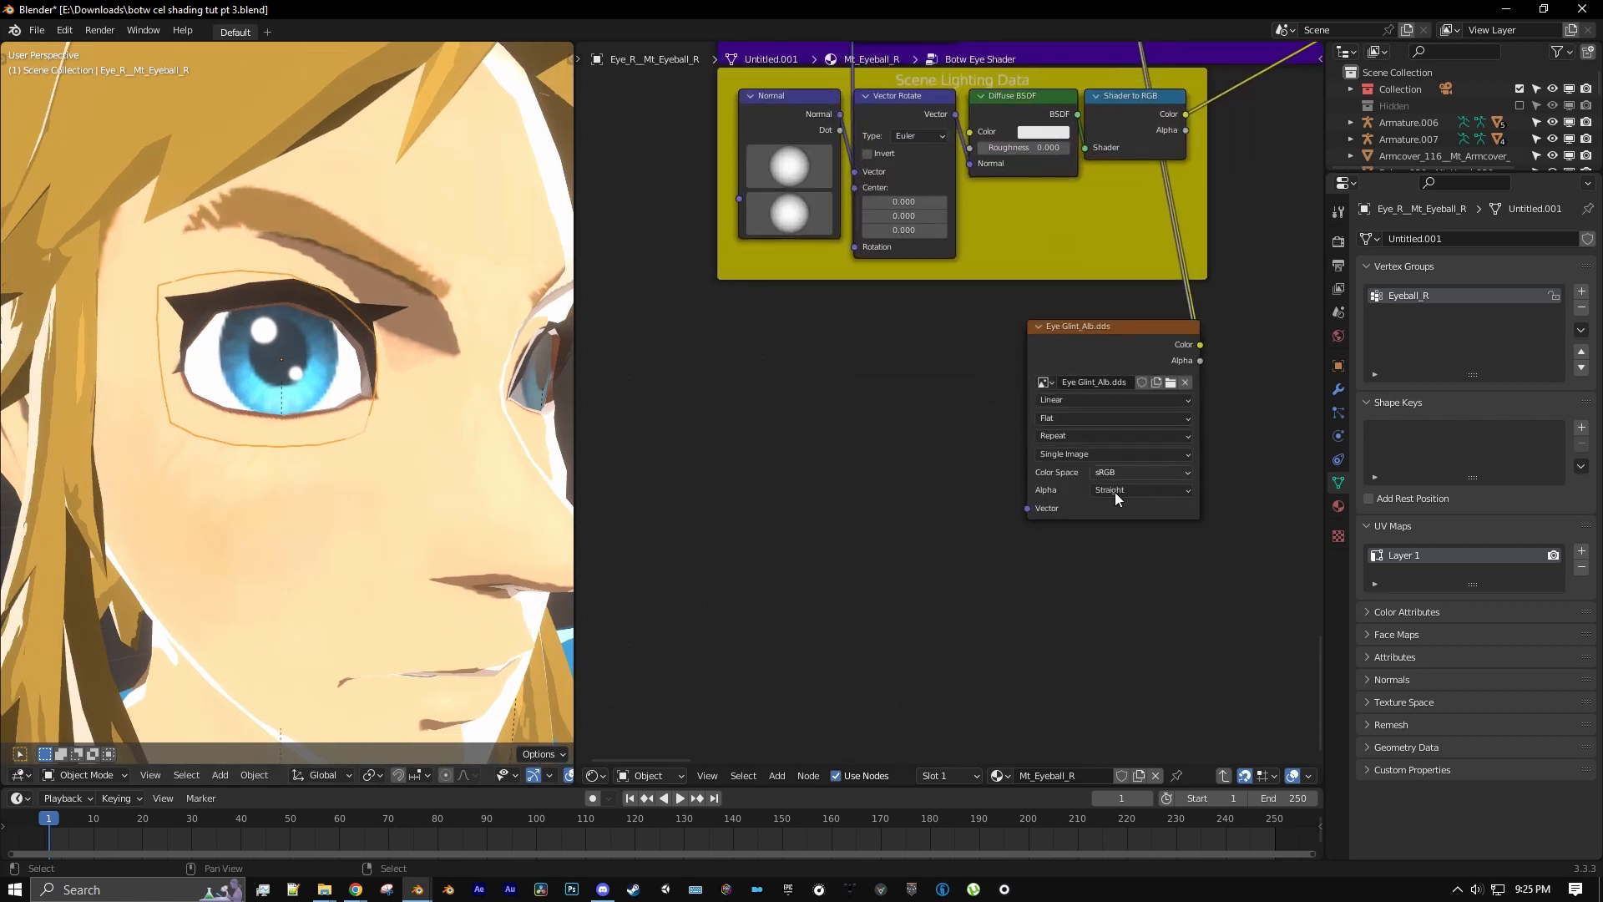
scroll(1010, 484, "up", 3)
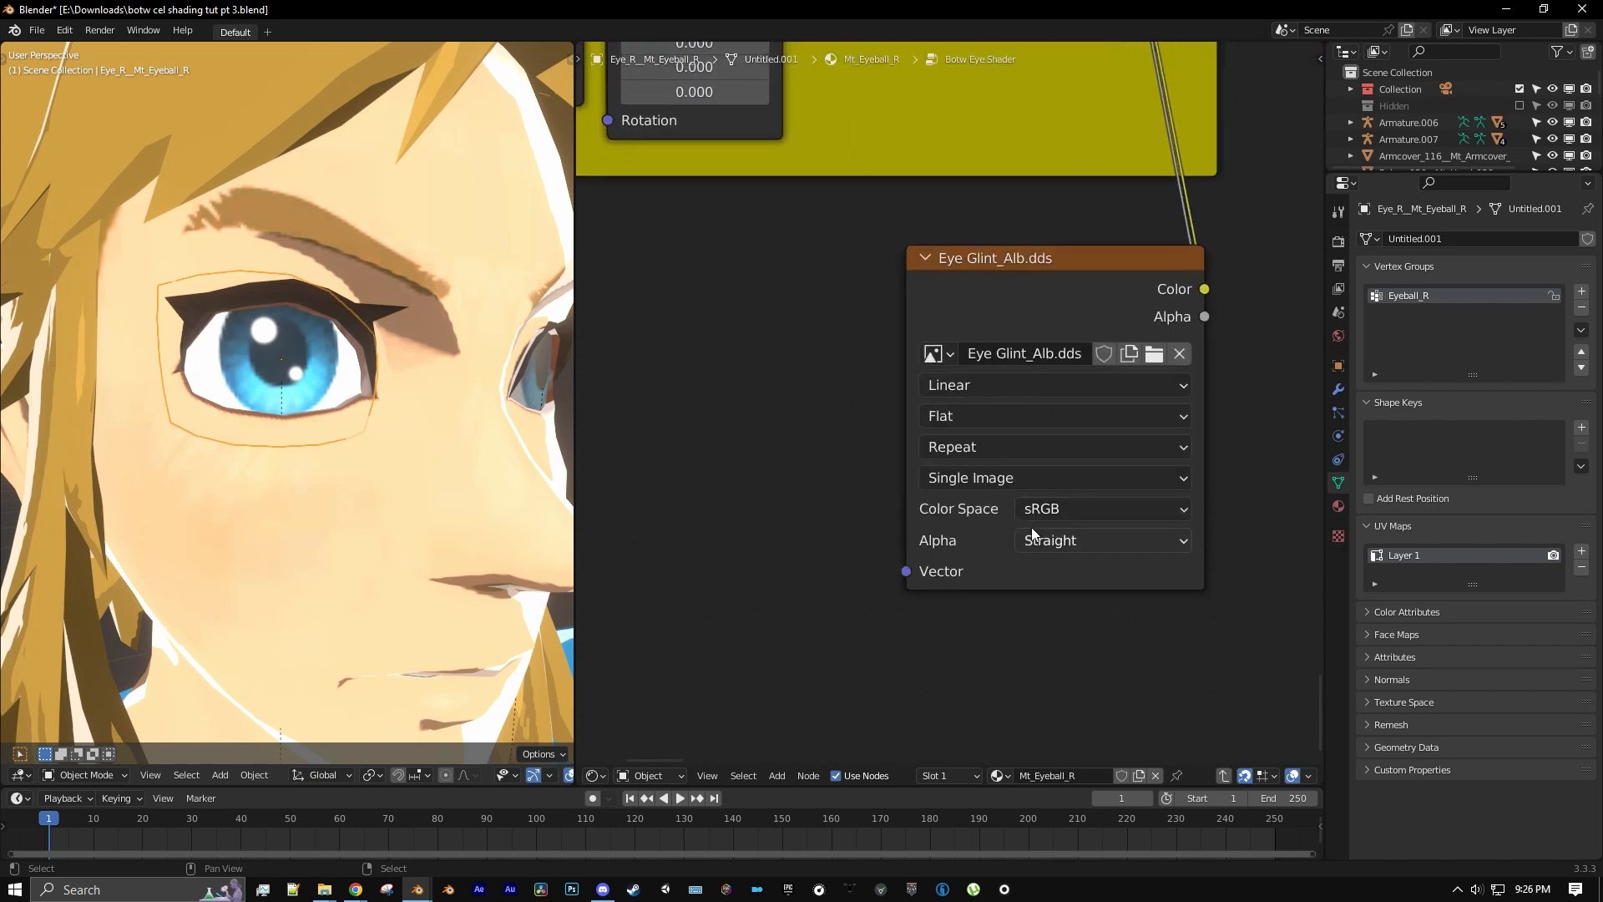
left_click(1032, 534)
left_click(1060, 623)
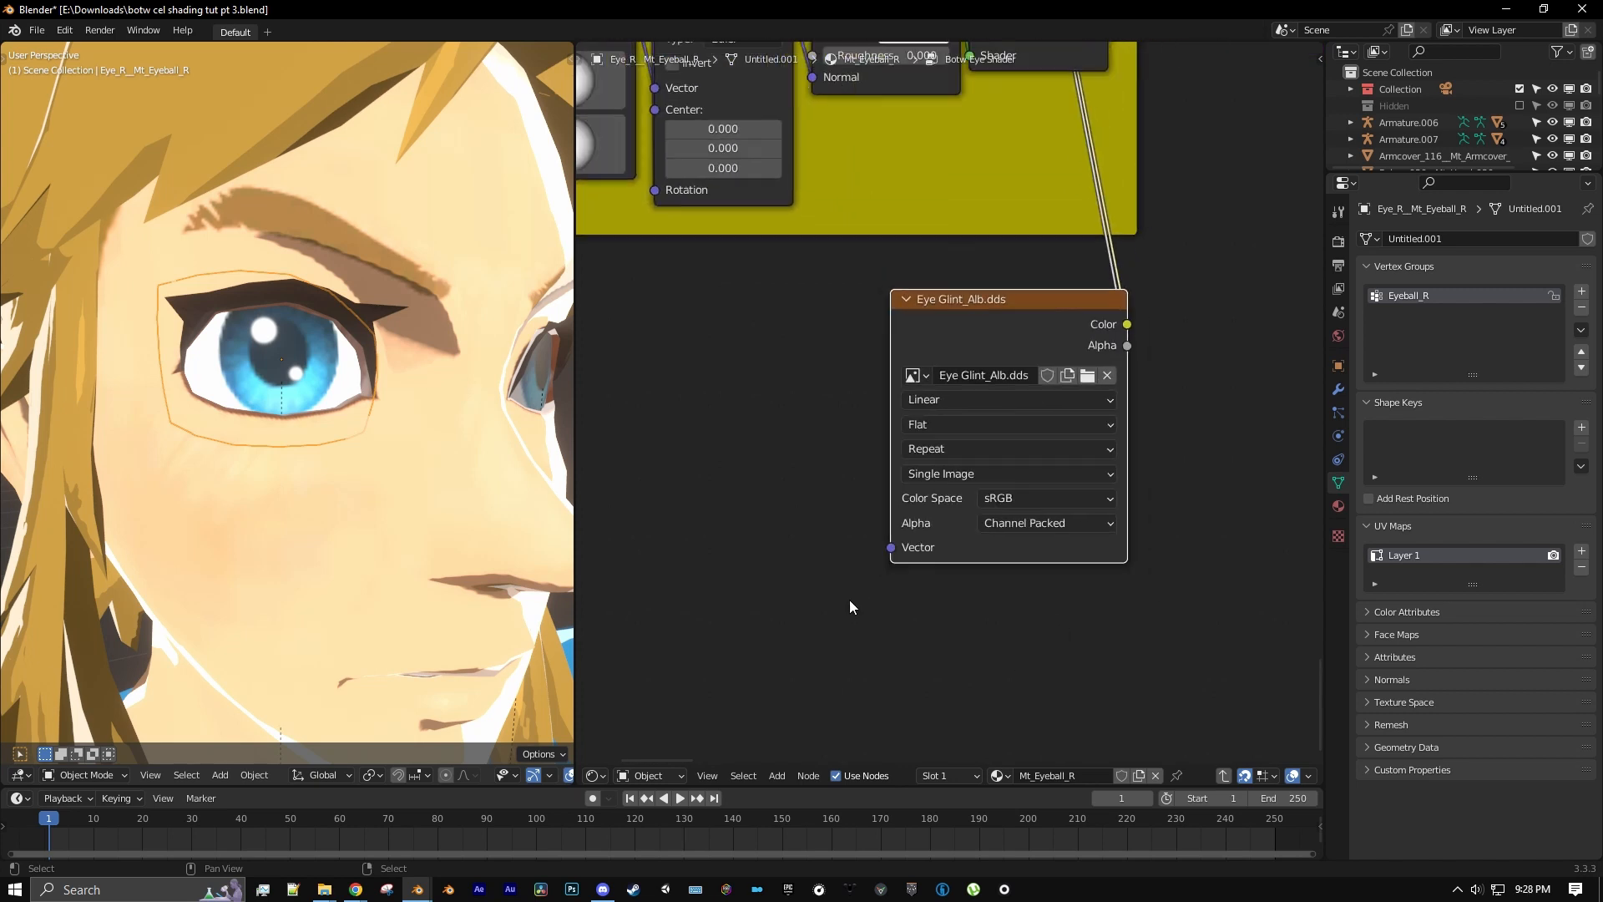
- Add a Geometry node below the Scene Lighting Data frame, to the left of the eye glint texture
scroll(849, 599, "down", 2)
left_click(777, 776)
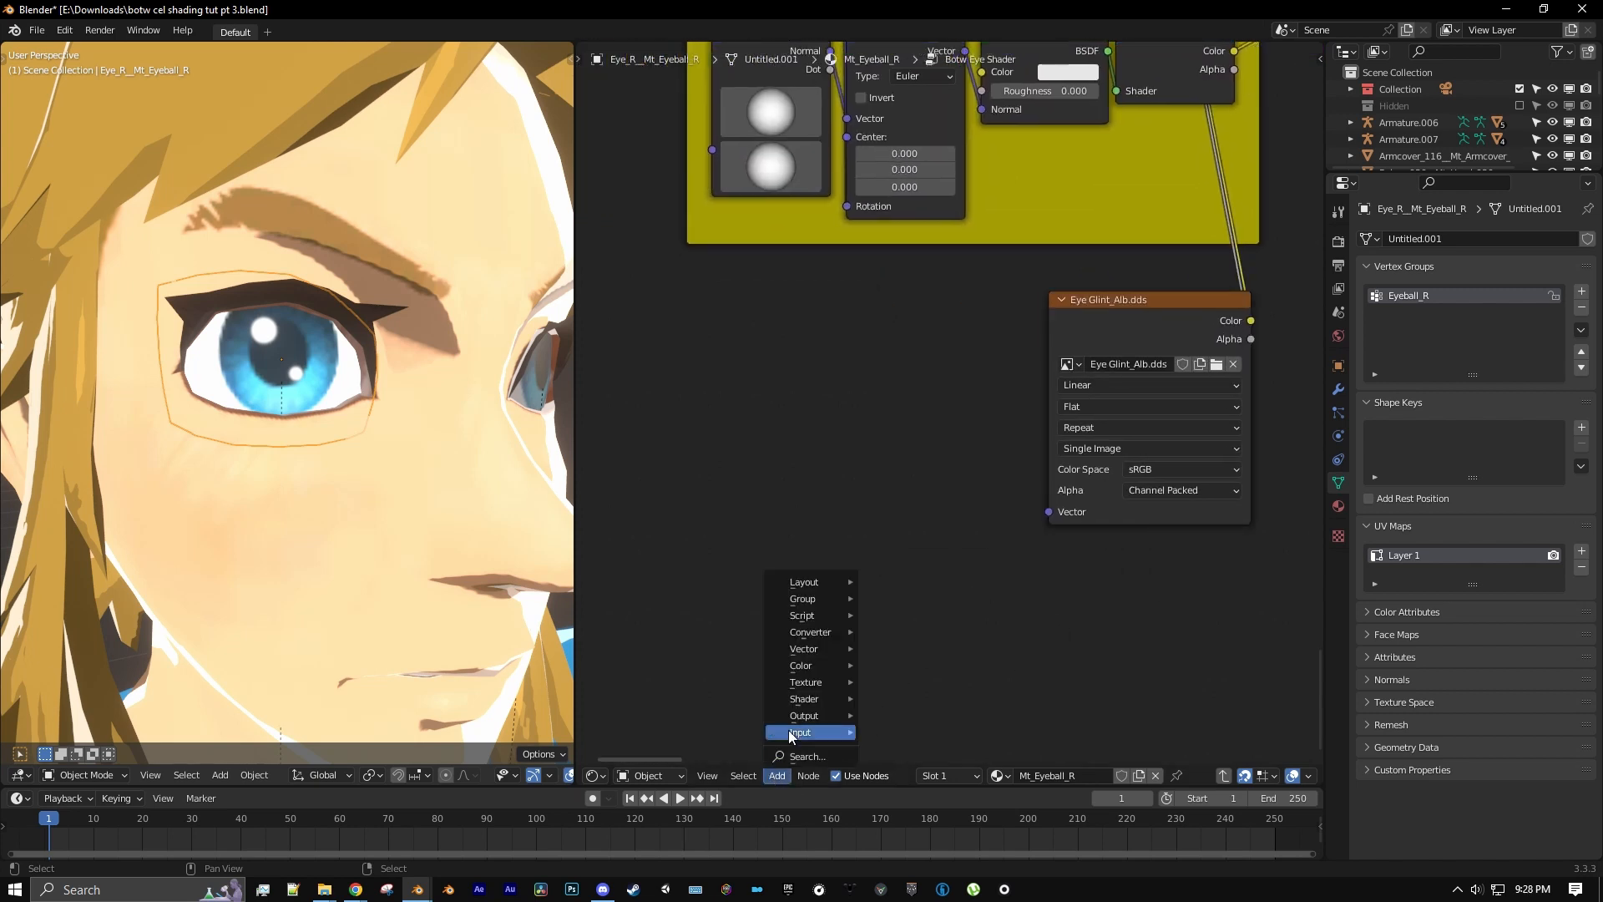
mouse_move(806, 732)
left_click(911, 531)
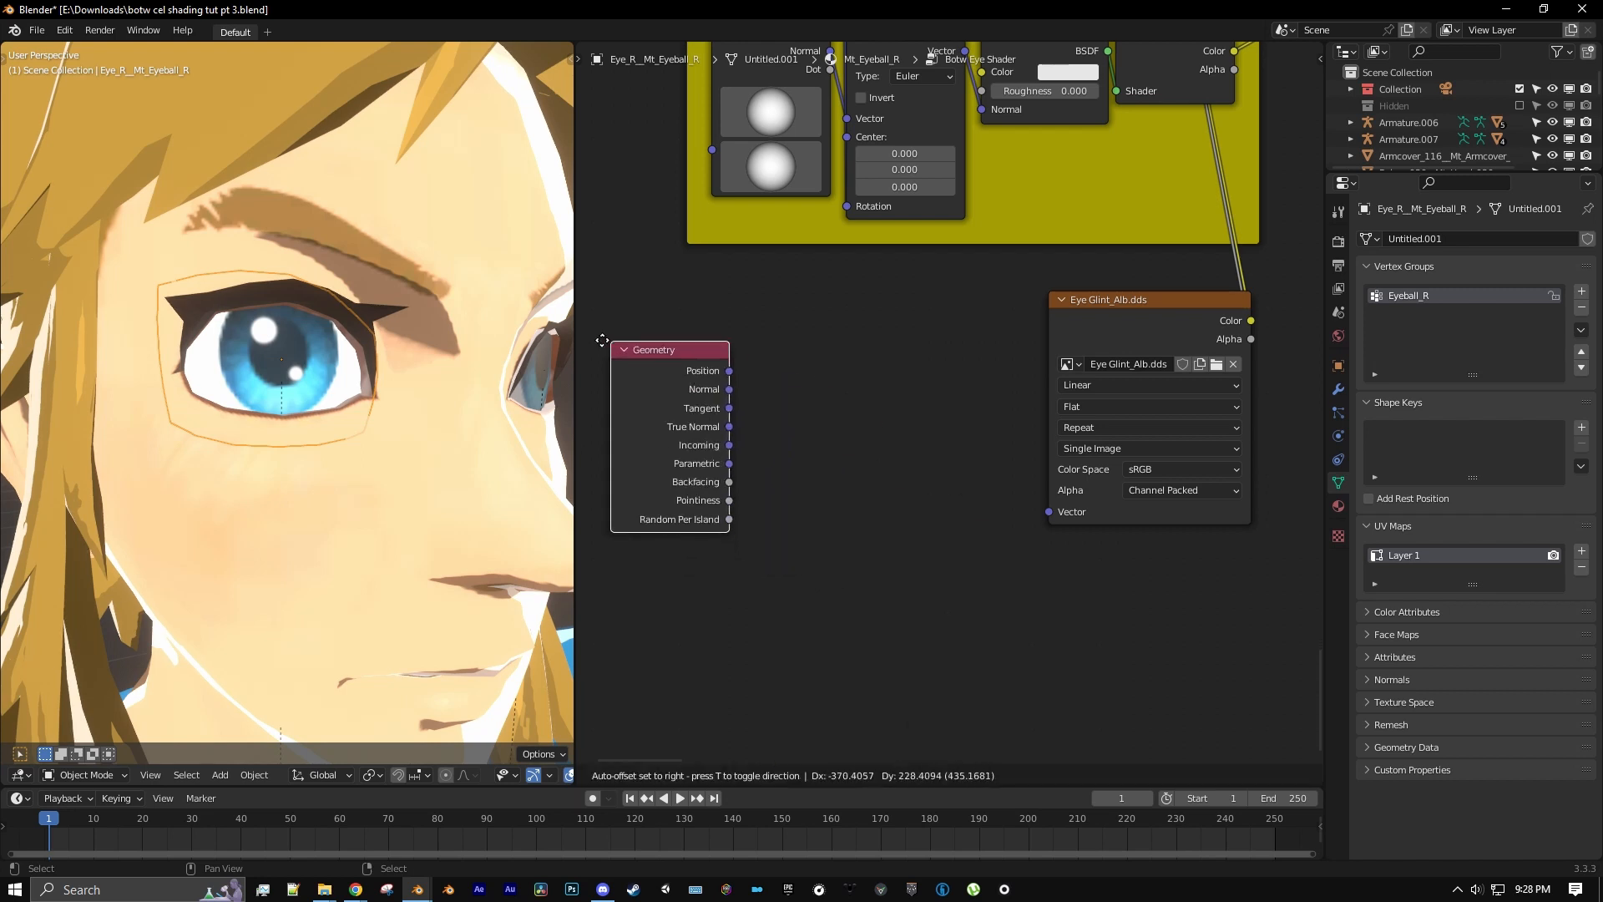
left_click(588, 336)
middle_click_drag(788, 462, 855, 482)
- Add a Vector Rotate node between the new Geometry node and the eye glint texture
left_click(783, 776)
mouse_move(813, 649)
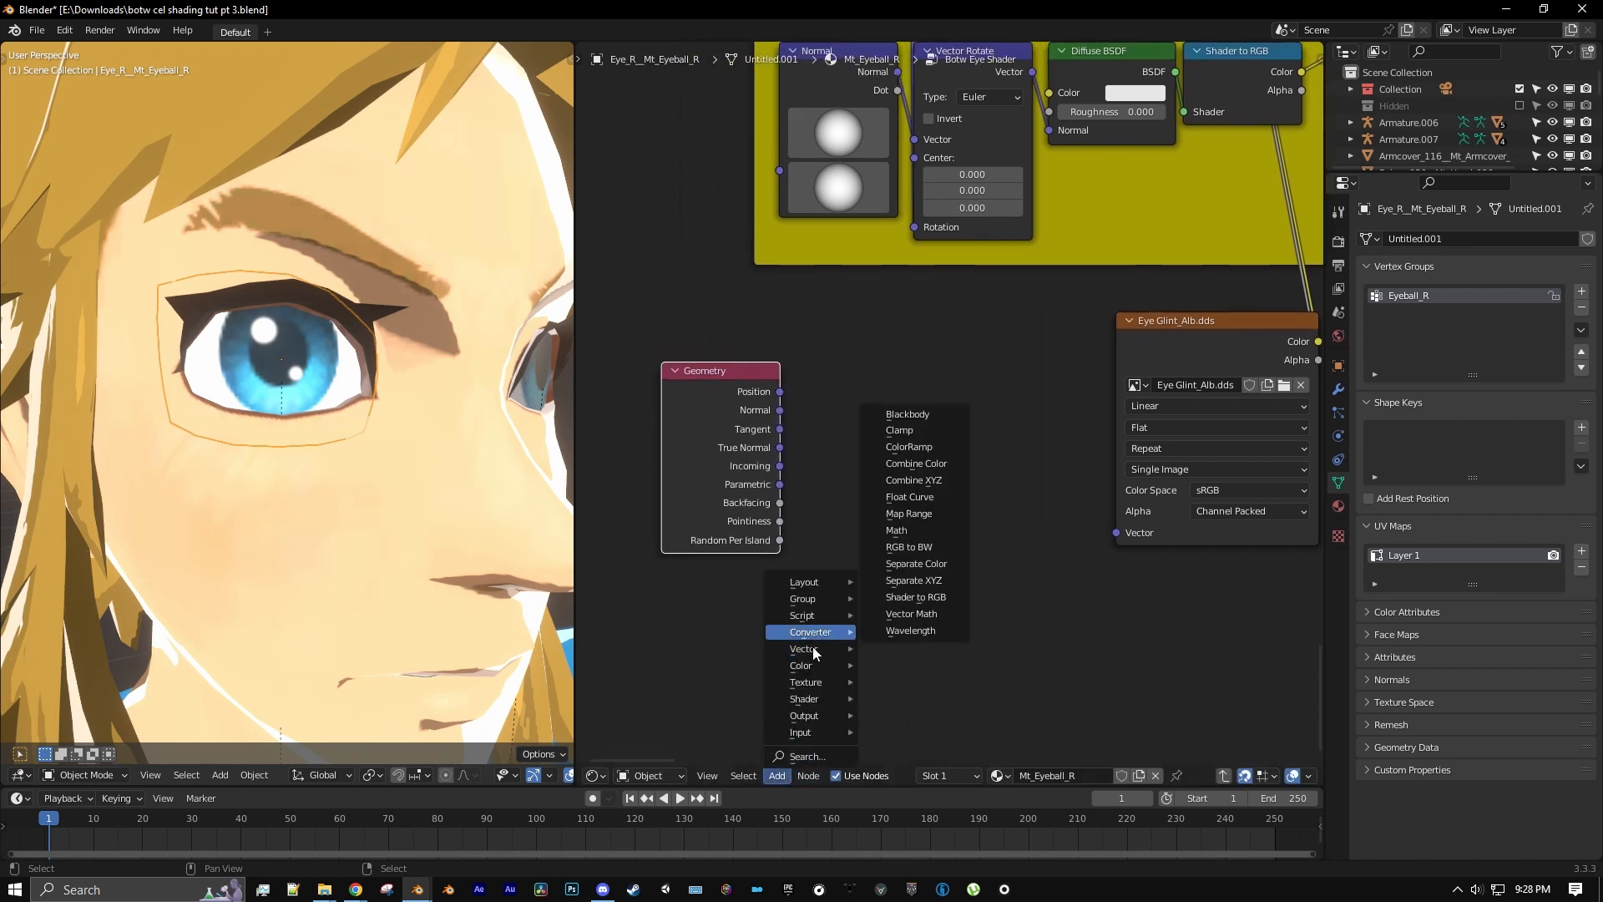
left_click(915, 761)
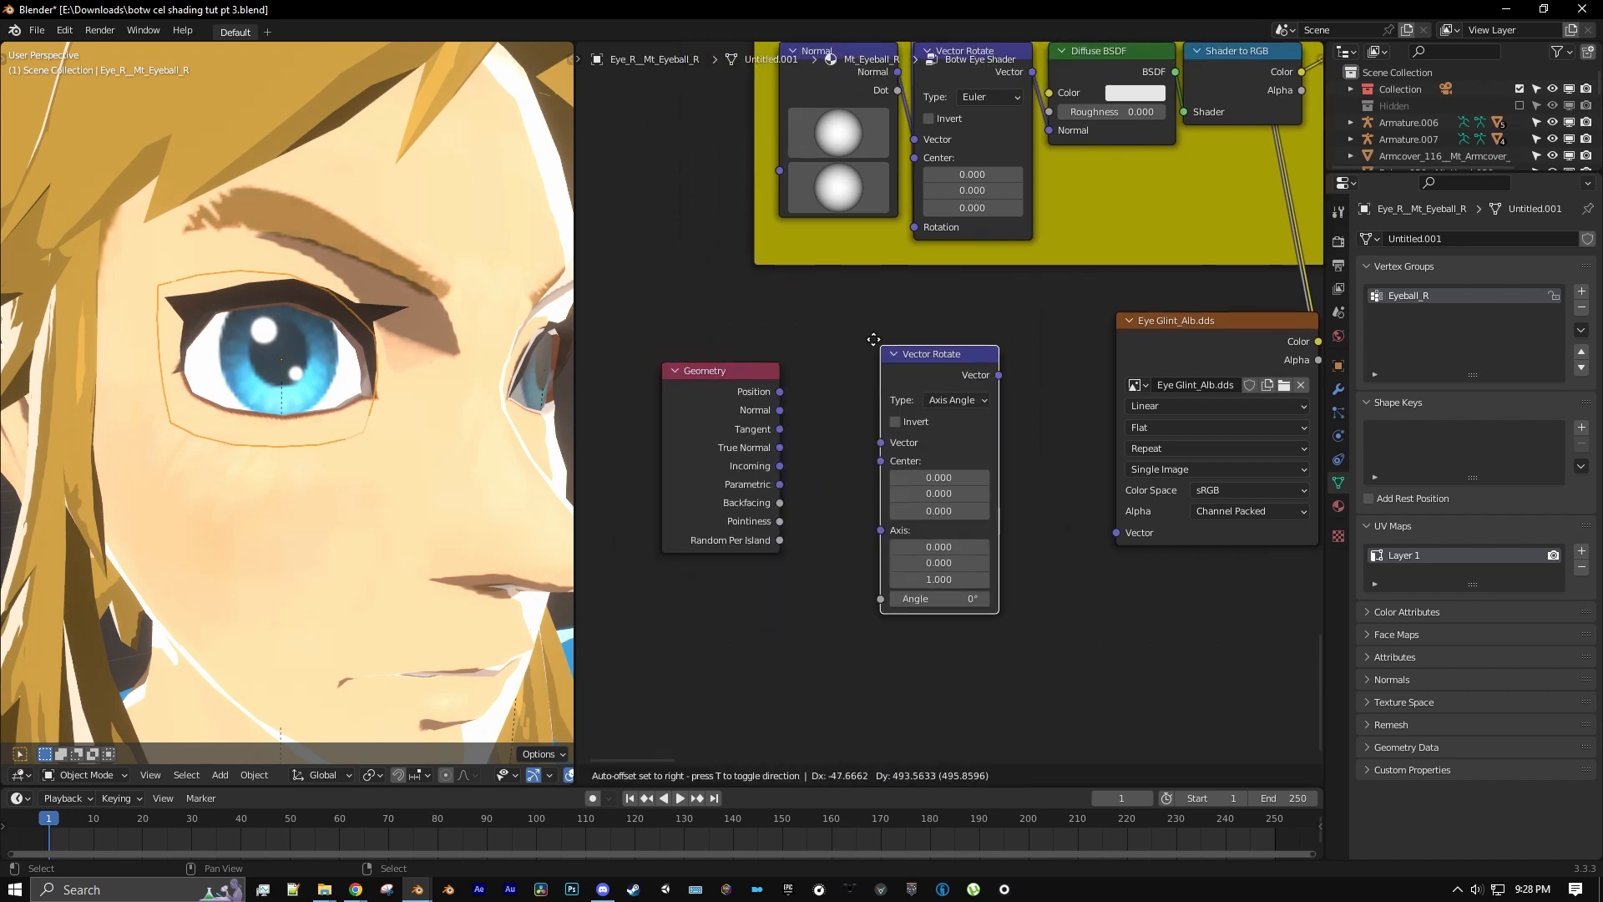
left_click(845, 370)
scroll(802, 489, "up", 1)
scroll(801, 491, "up", 1)
- Link Geometry's Incoming to the Vector Rotate's Vector input, and set the rotation type to Z Axis with Invert enabled
left_click_drag(800, 481, 904, 443)
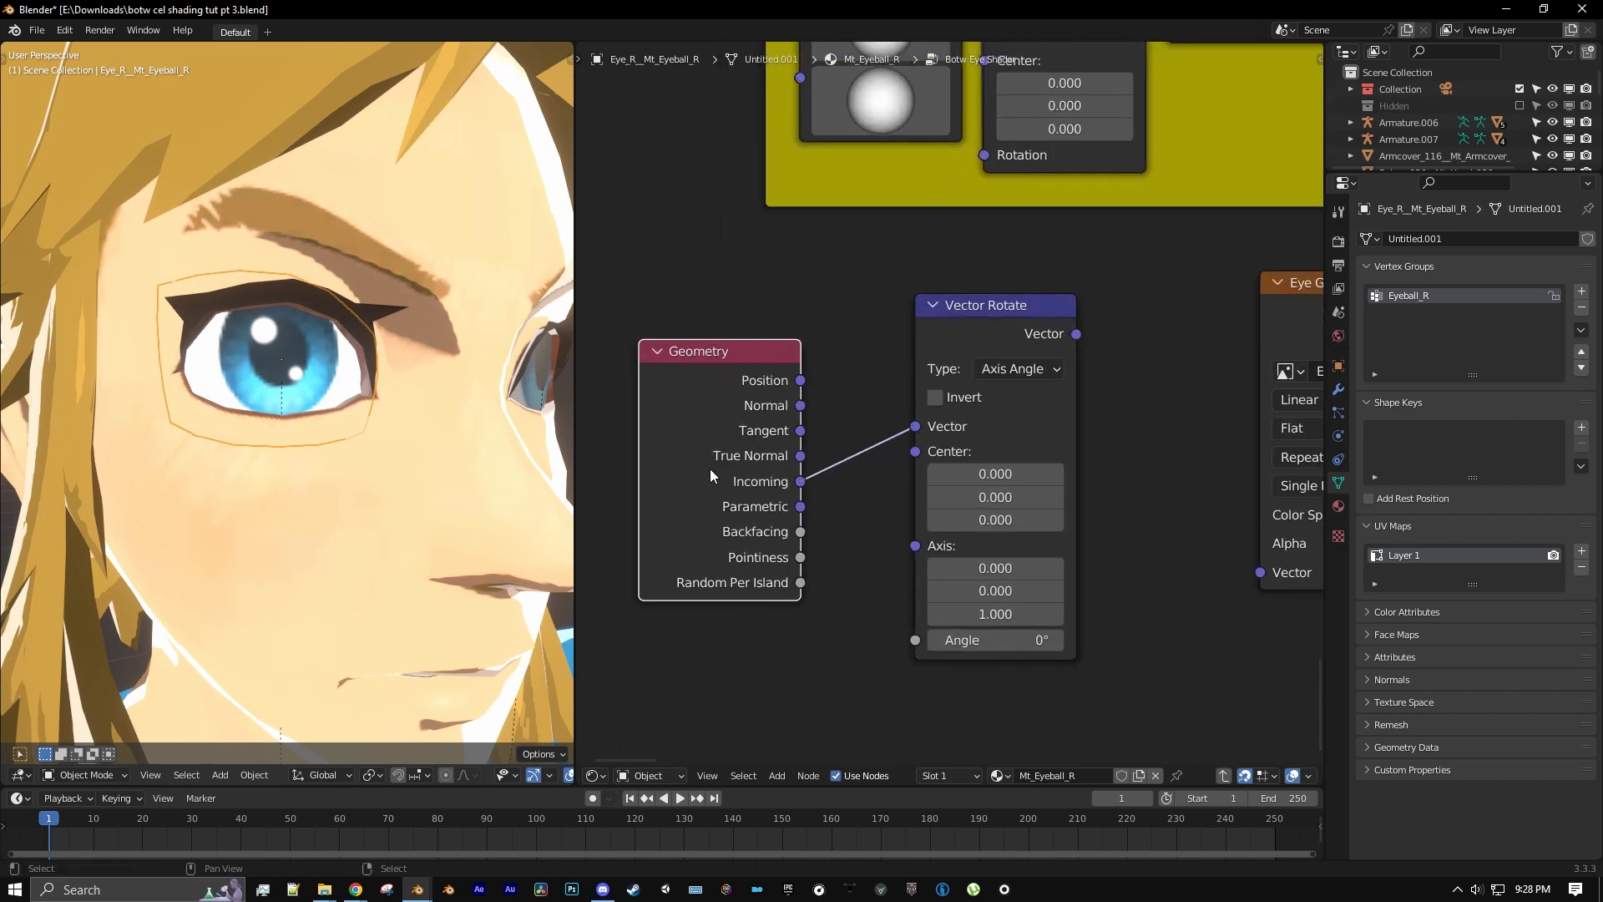
left_click_drag(710, 475, 664, 452)
left_click_drag(987, 327, 988, 350)
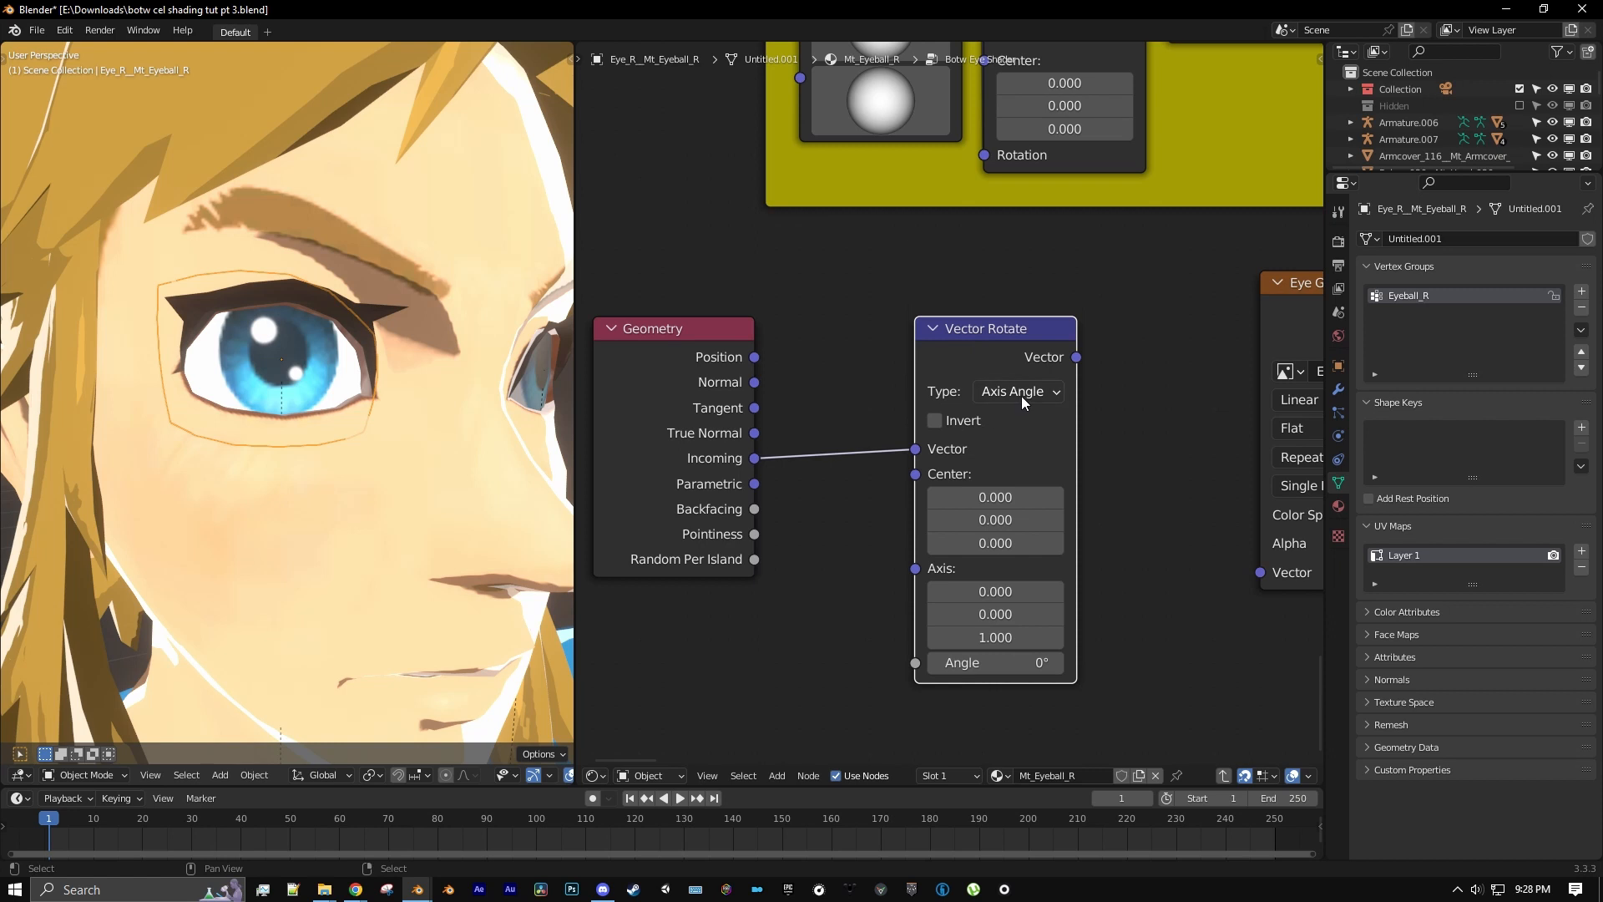
left_click(1022, 392)
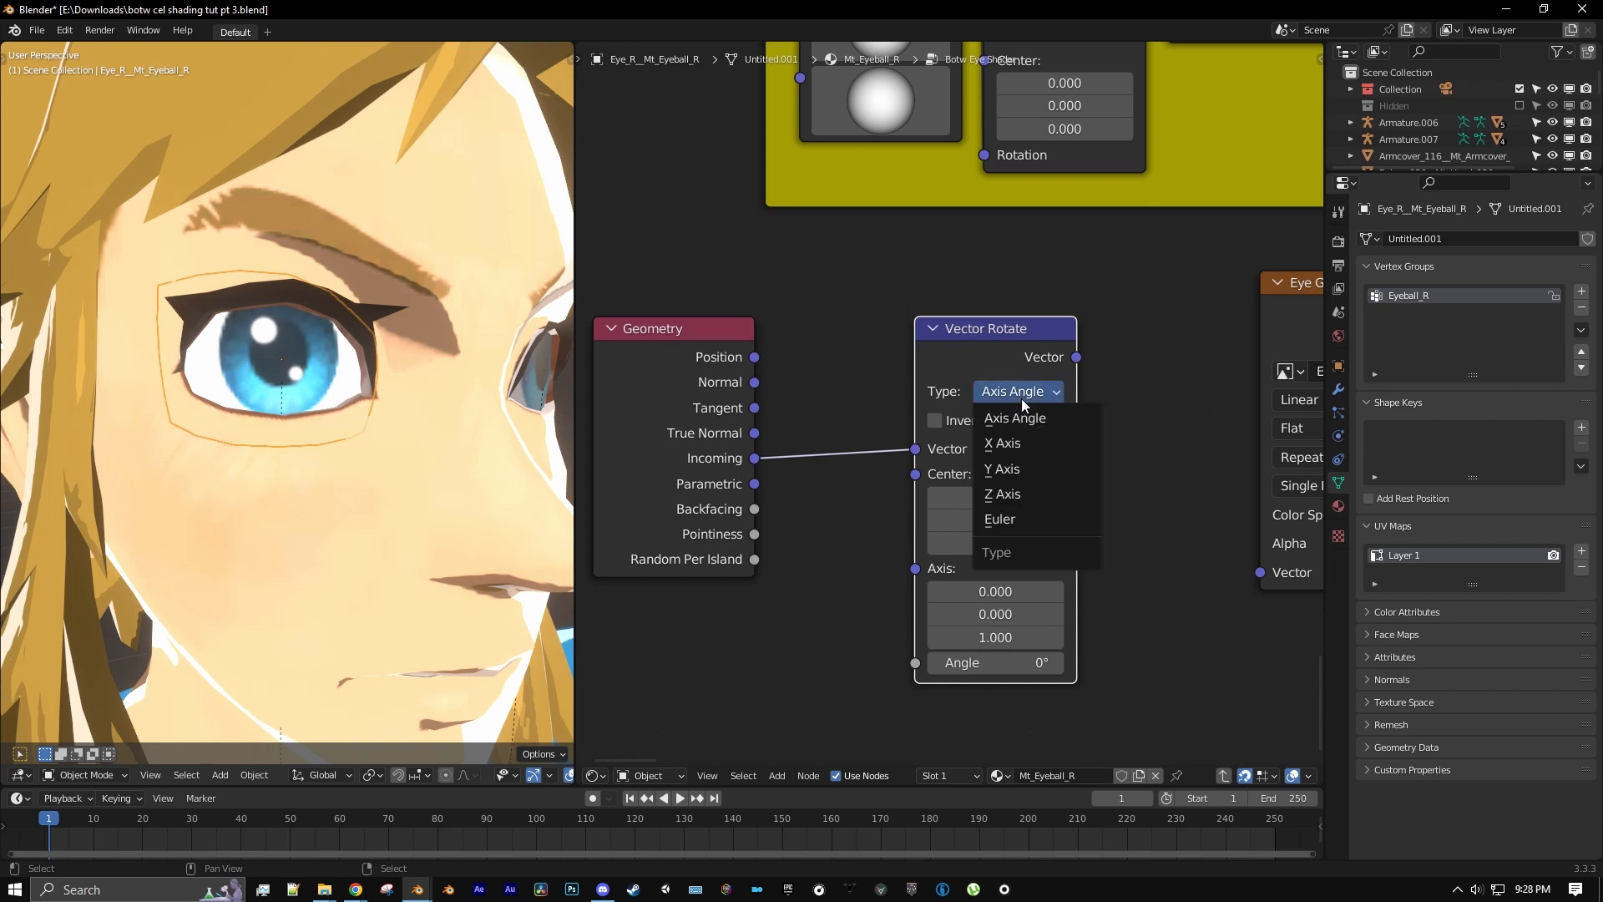
left_click(1020, 494)
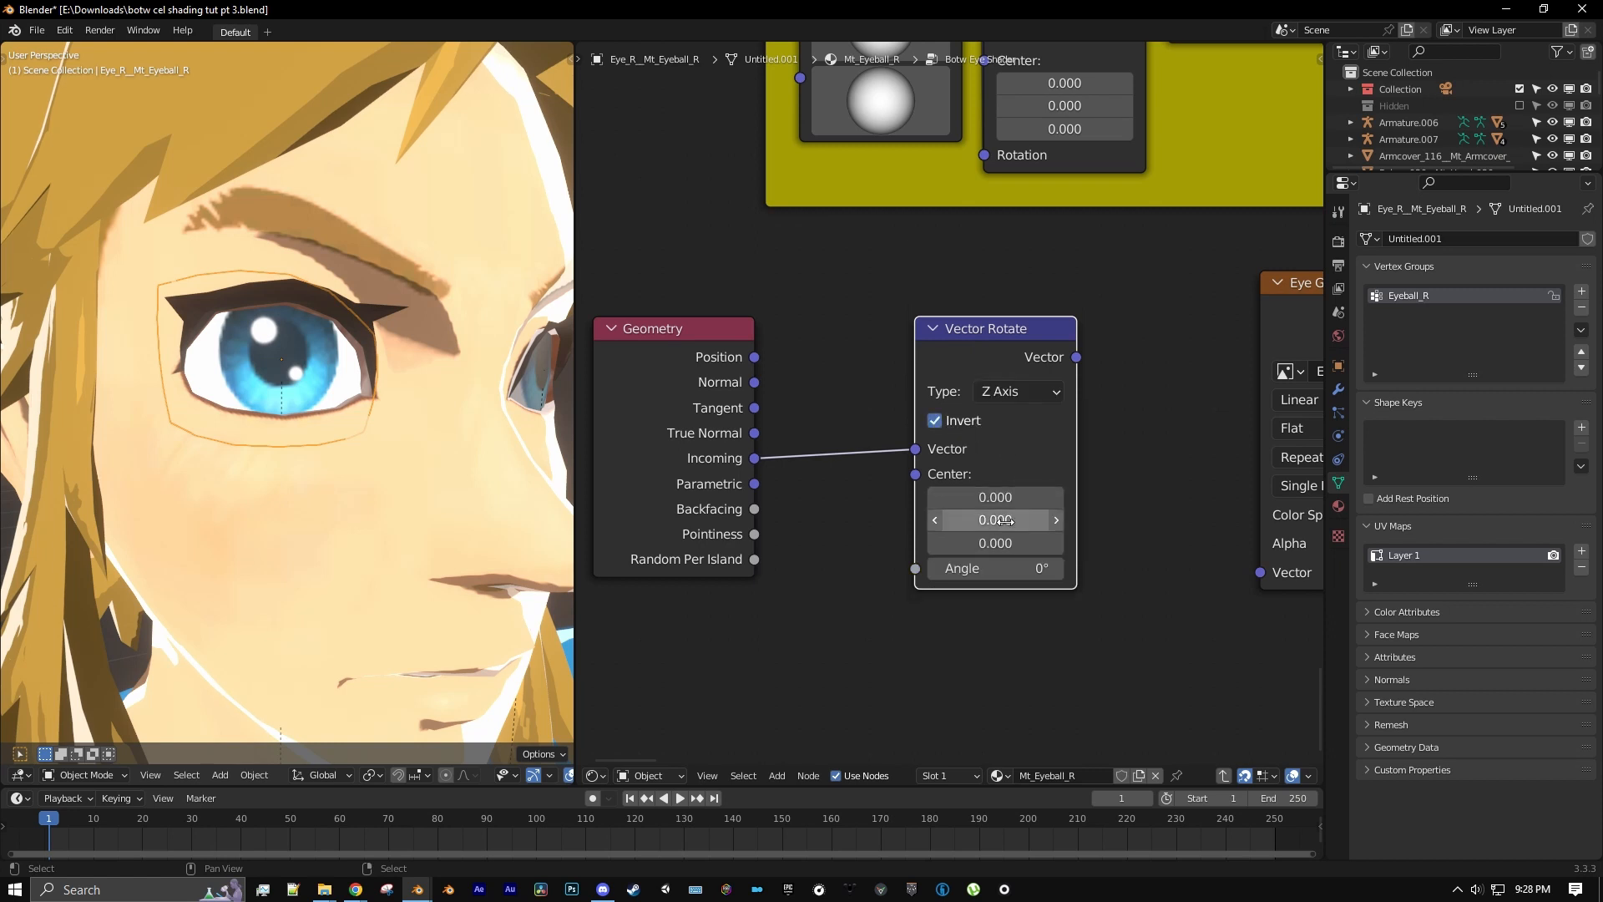
- Link the Value node in the Orbital Specular frame to the Angle input of the new Vector Rotate node
scroll(1005, 286, "down", 2)
middle_click_drag(1005, 286, 921, 490)
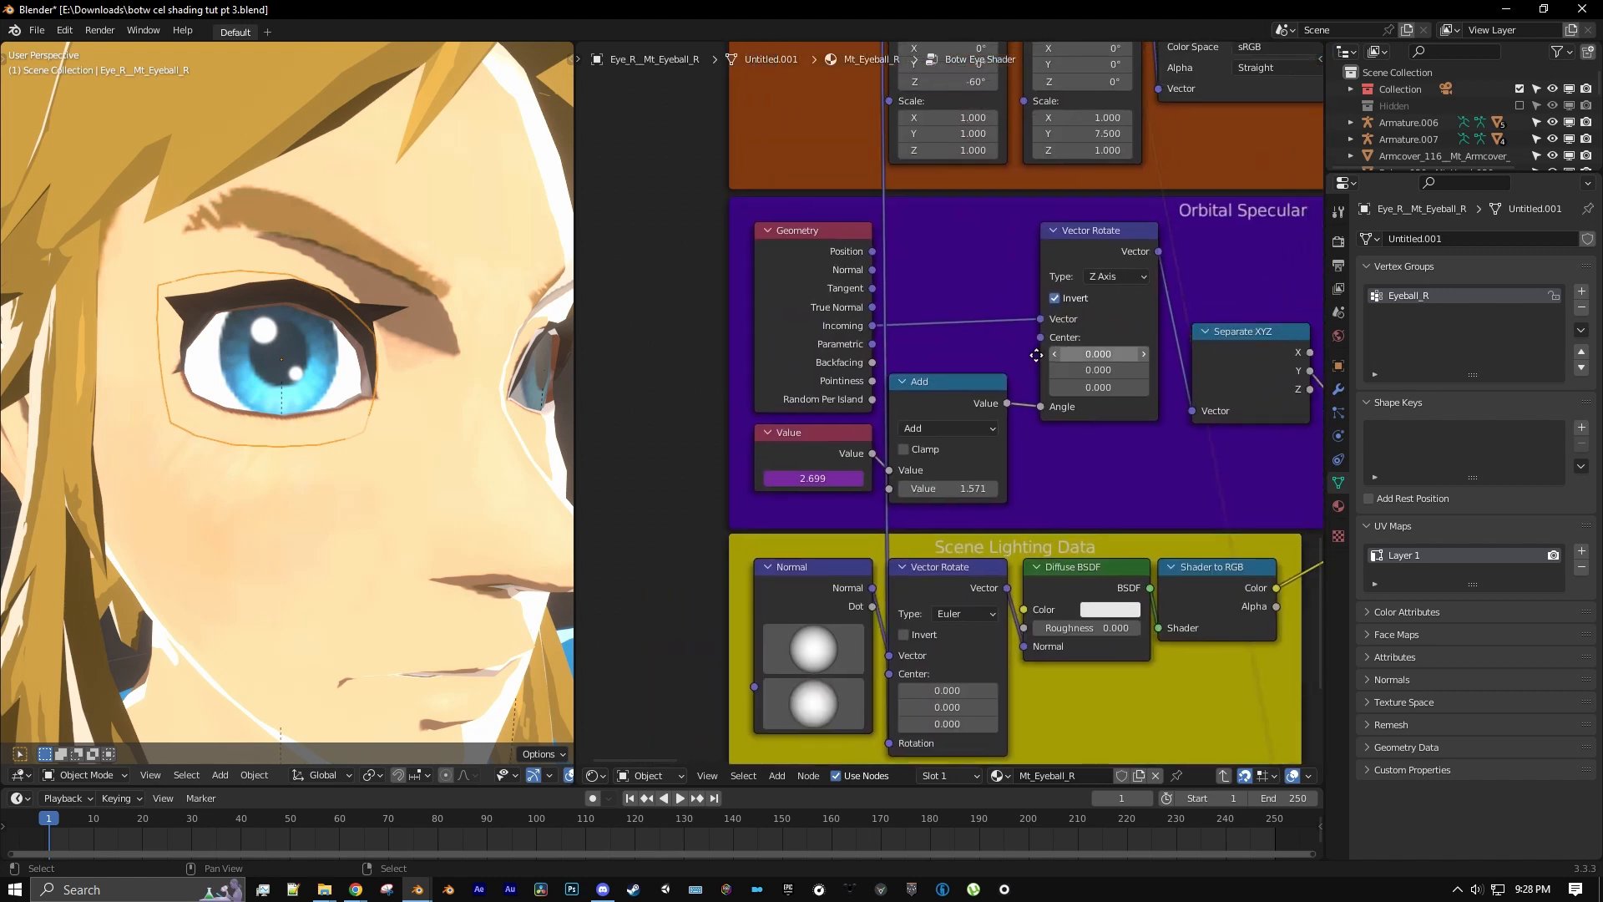
middle_click_drag(1070, 354, 920, 395)
scroll(1094, 305, "down", 1)
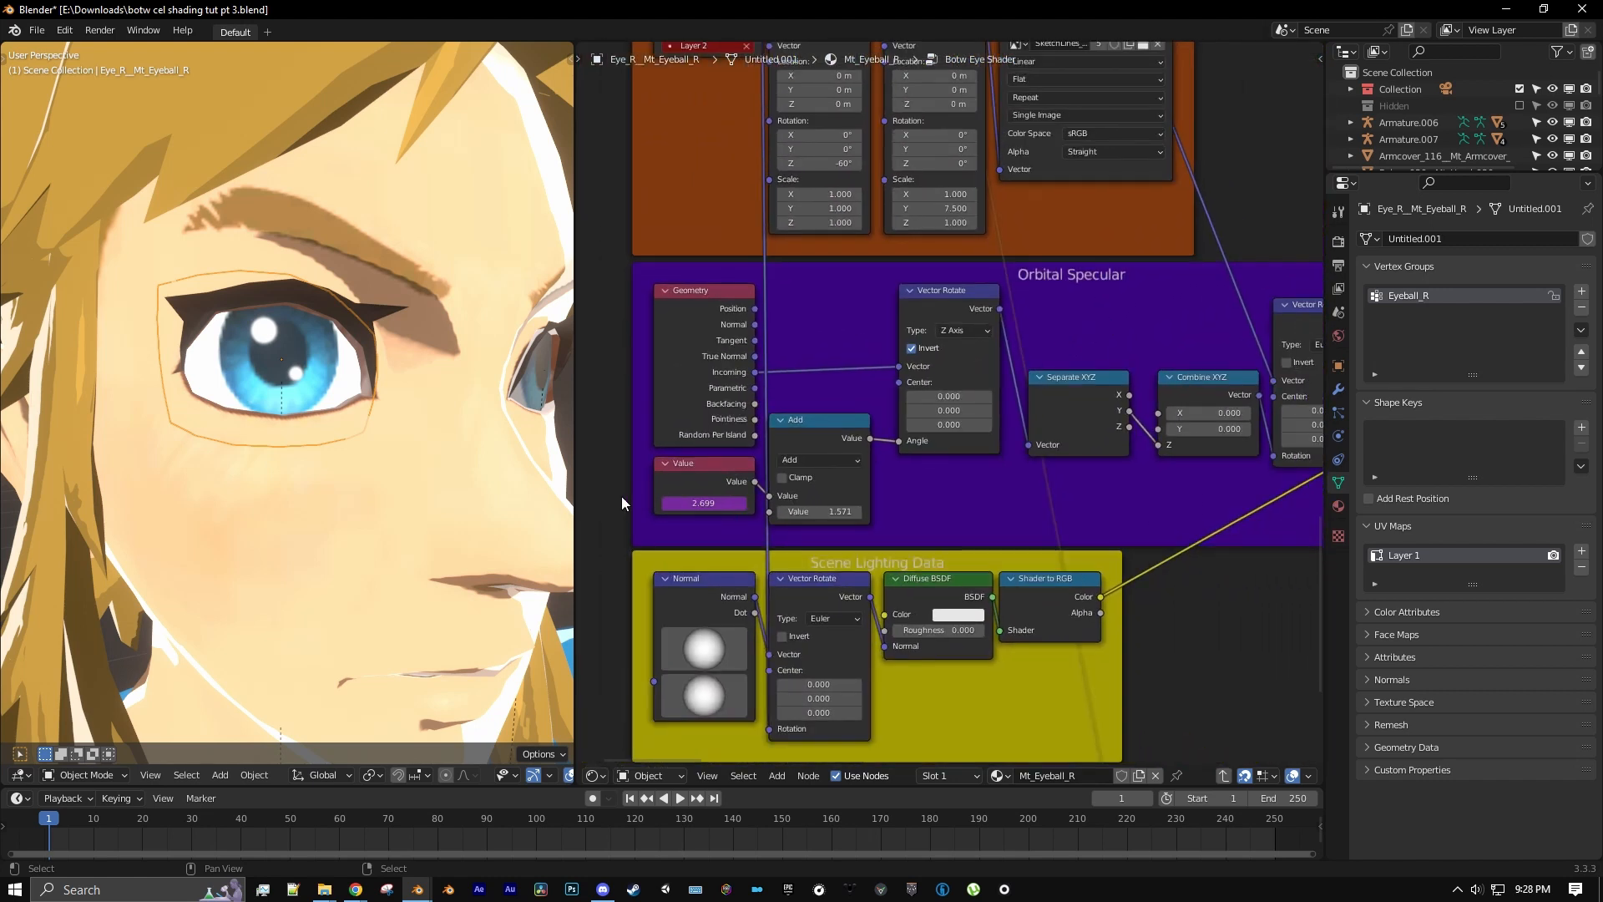
left_click_drag(574, 497, 253, 497)
scroll(708, 355, "up", 3)
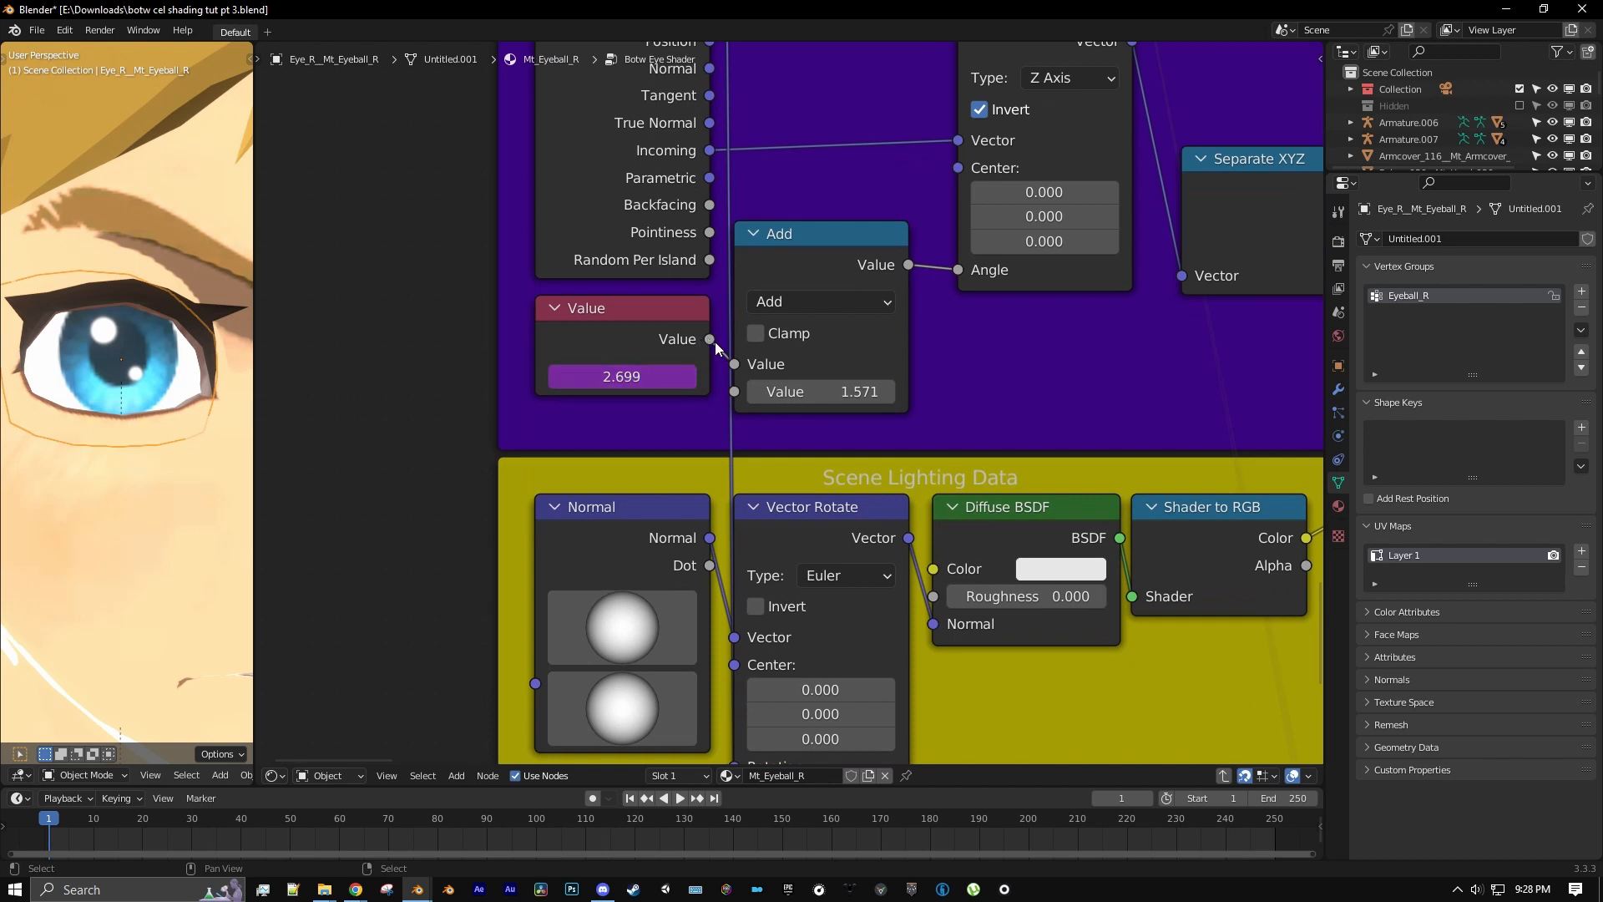
left_click_drag(711, 339, 674, 553)
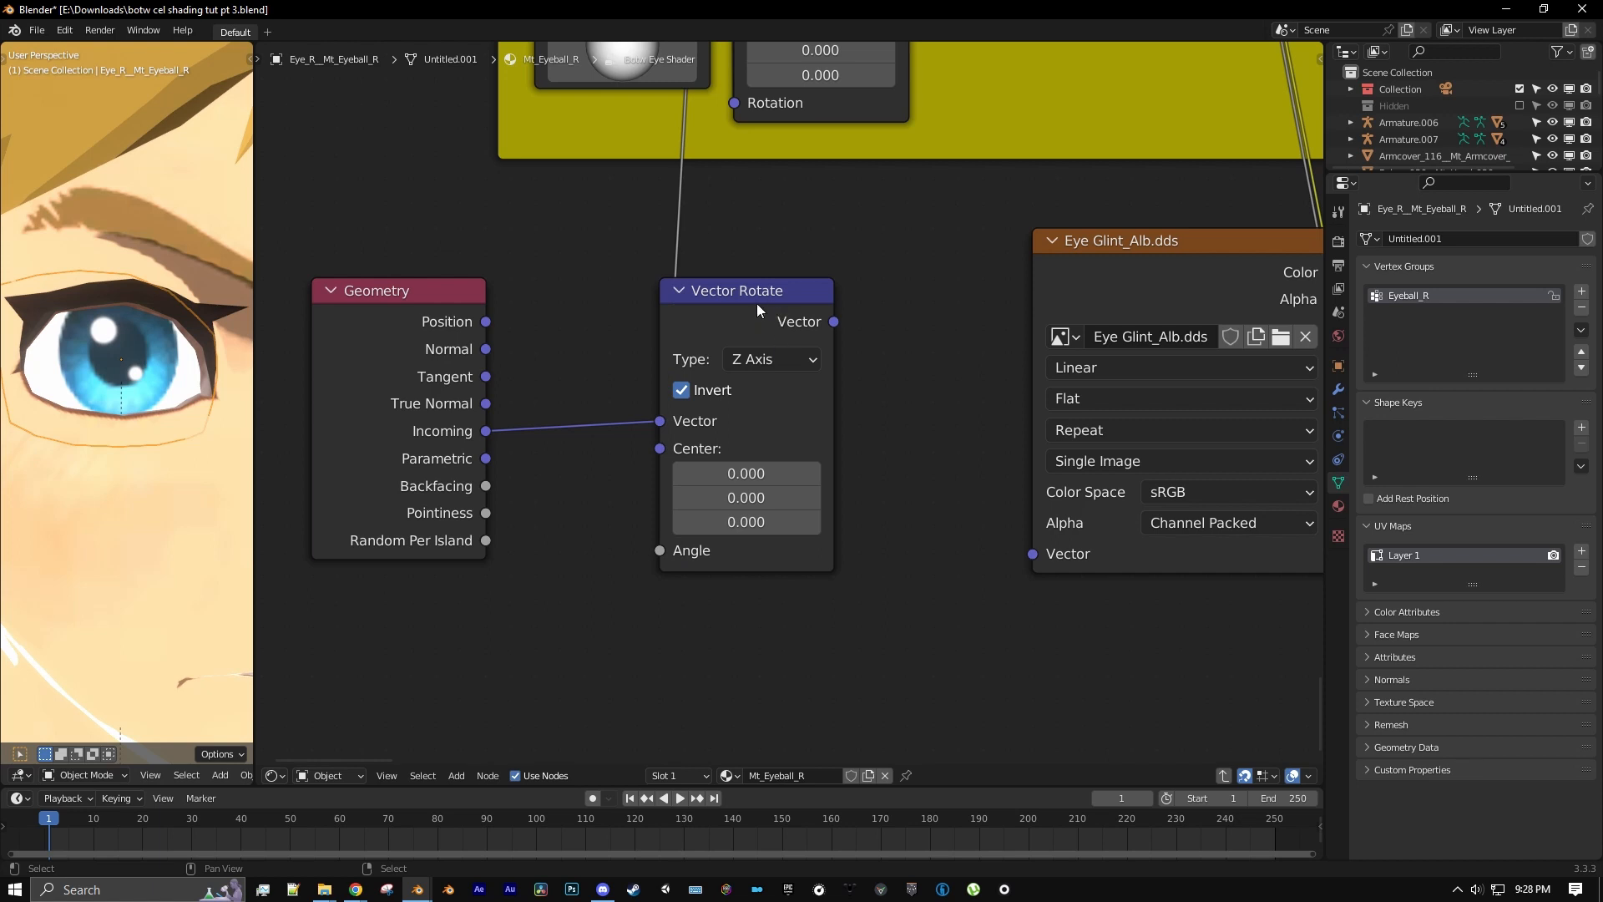
- Move the new Vector Rotate node closer to its Geometry node
left_click_drag(757, 303, 634, 307)
scroll(633, 308, "down", 2)
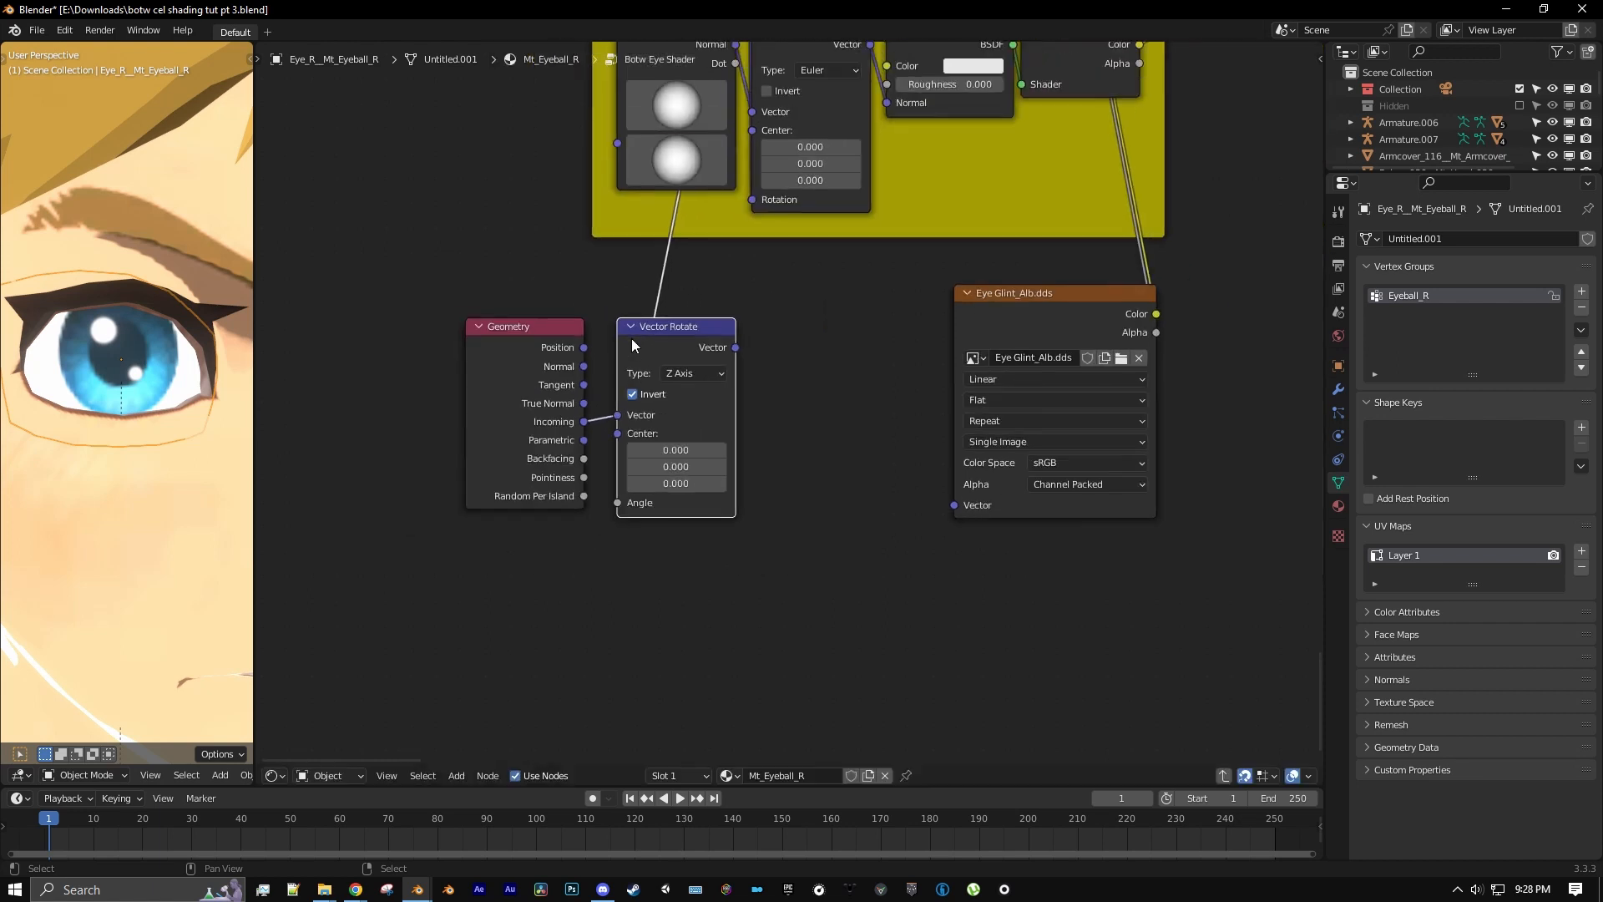
left_click(549, 354, "shift")
scroll(761, 386, "down", 2)
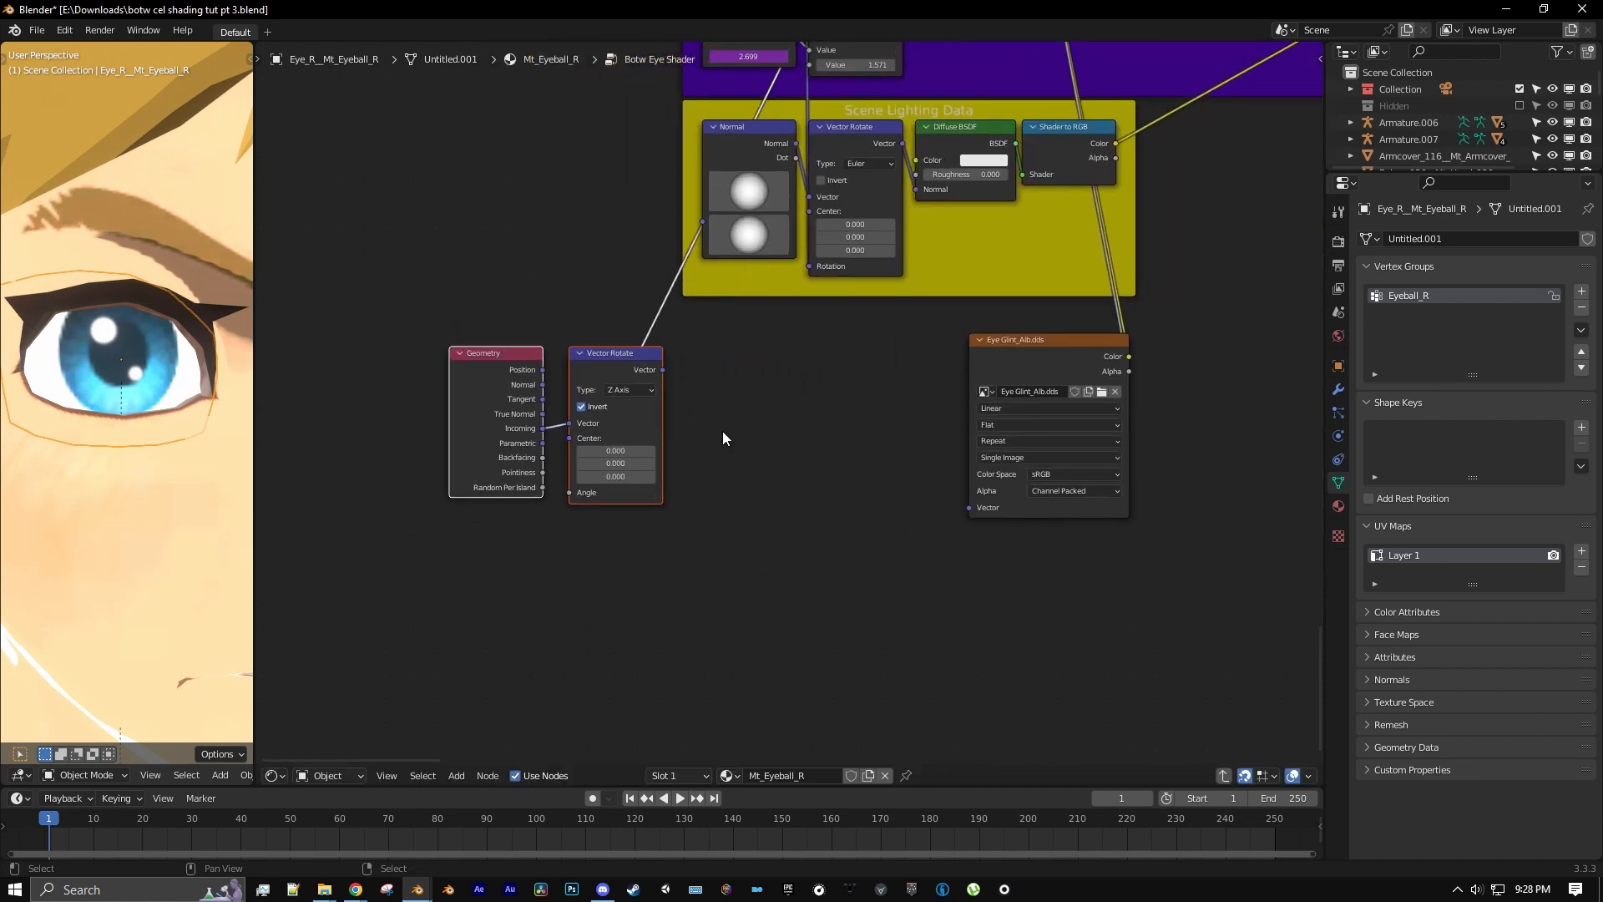
- Add a Separate XYZ node after the new Vector Rotate and link the rotated Vector into it
left_click(457, 775)
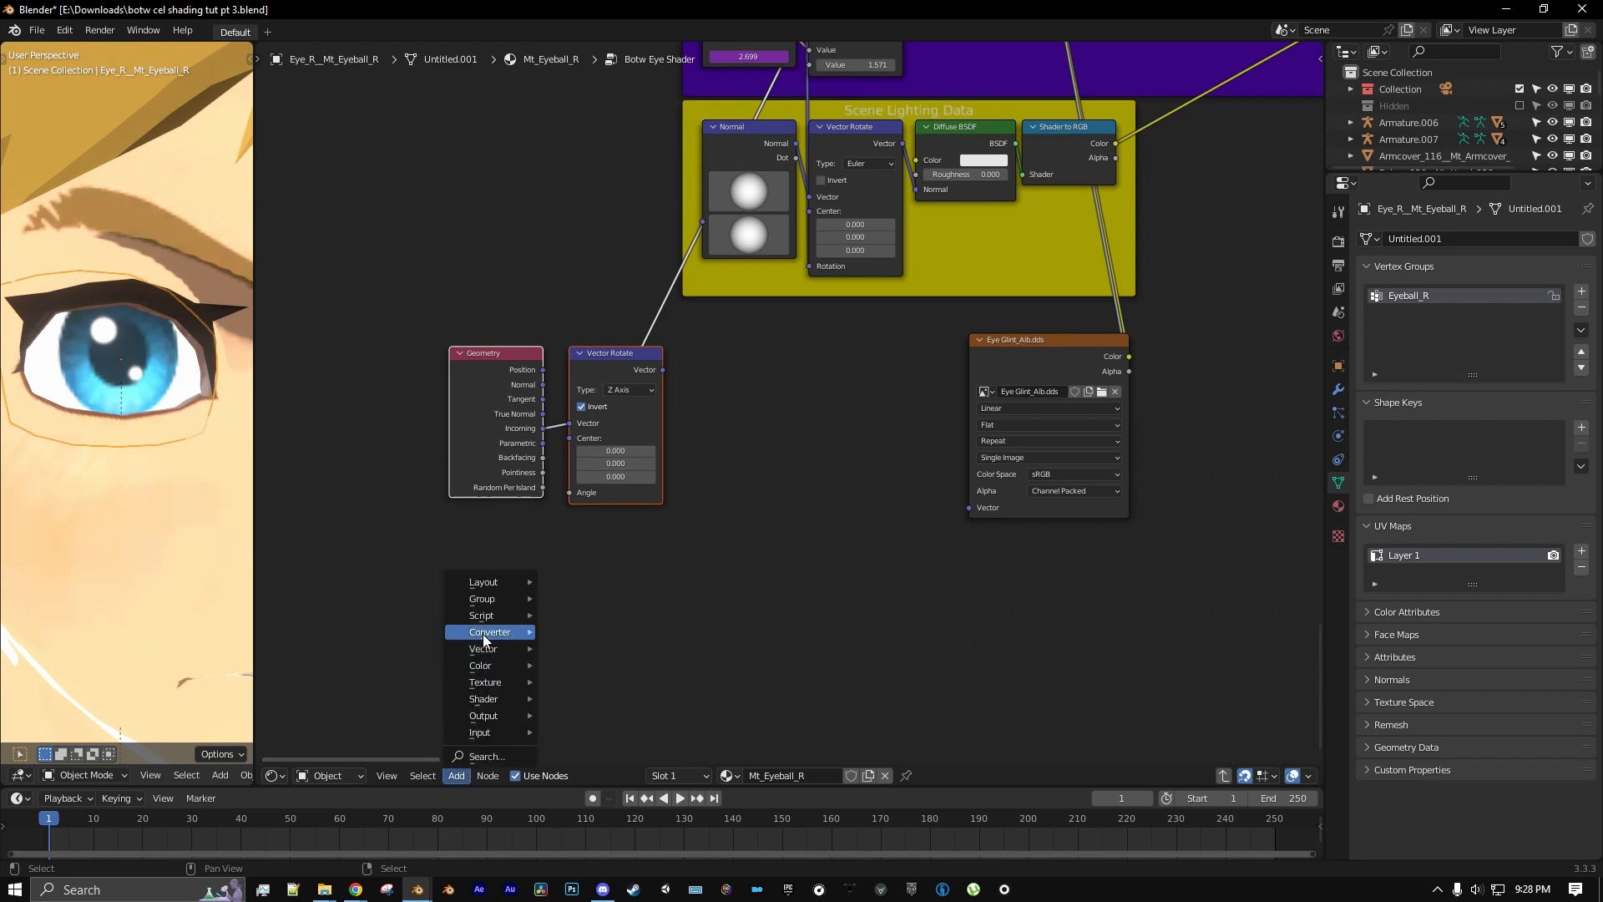
mouse_move(484, 632)
left_click(593, 581)
left_click(716, 409)
scroll(686, 382, "up", 3)
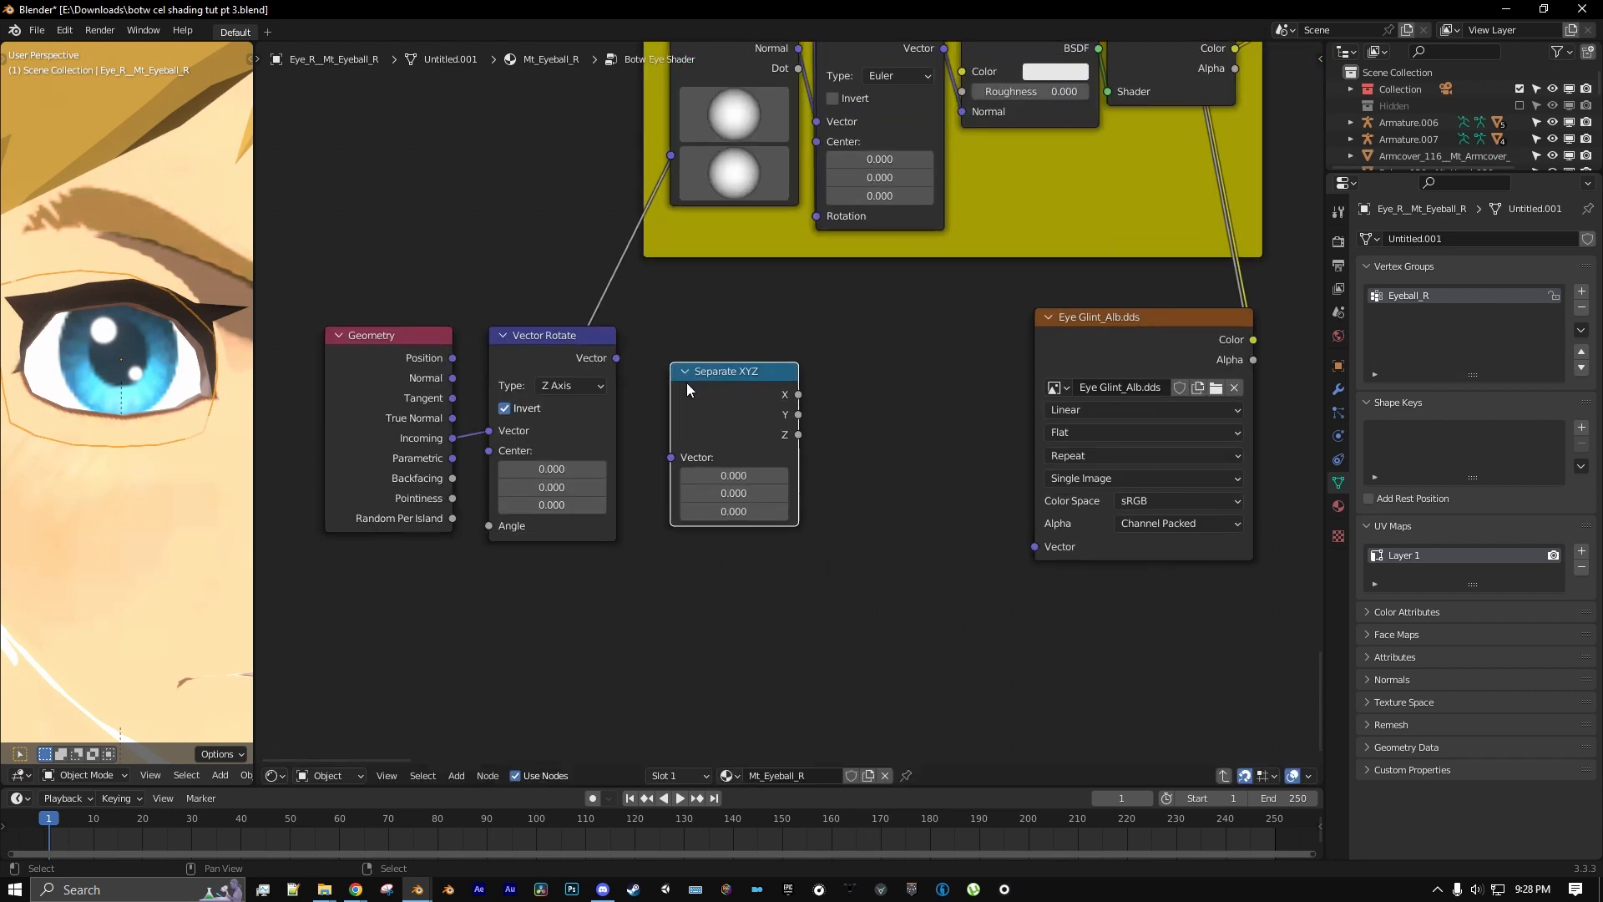
left_click_drag(602, 354, 661, 461)
left_click_drag(728, 399, 688, 438)
- Add a Math node set to Add after Separate XYZ and link the X output to its first Value
left_click(459, 774)
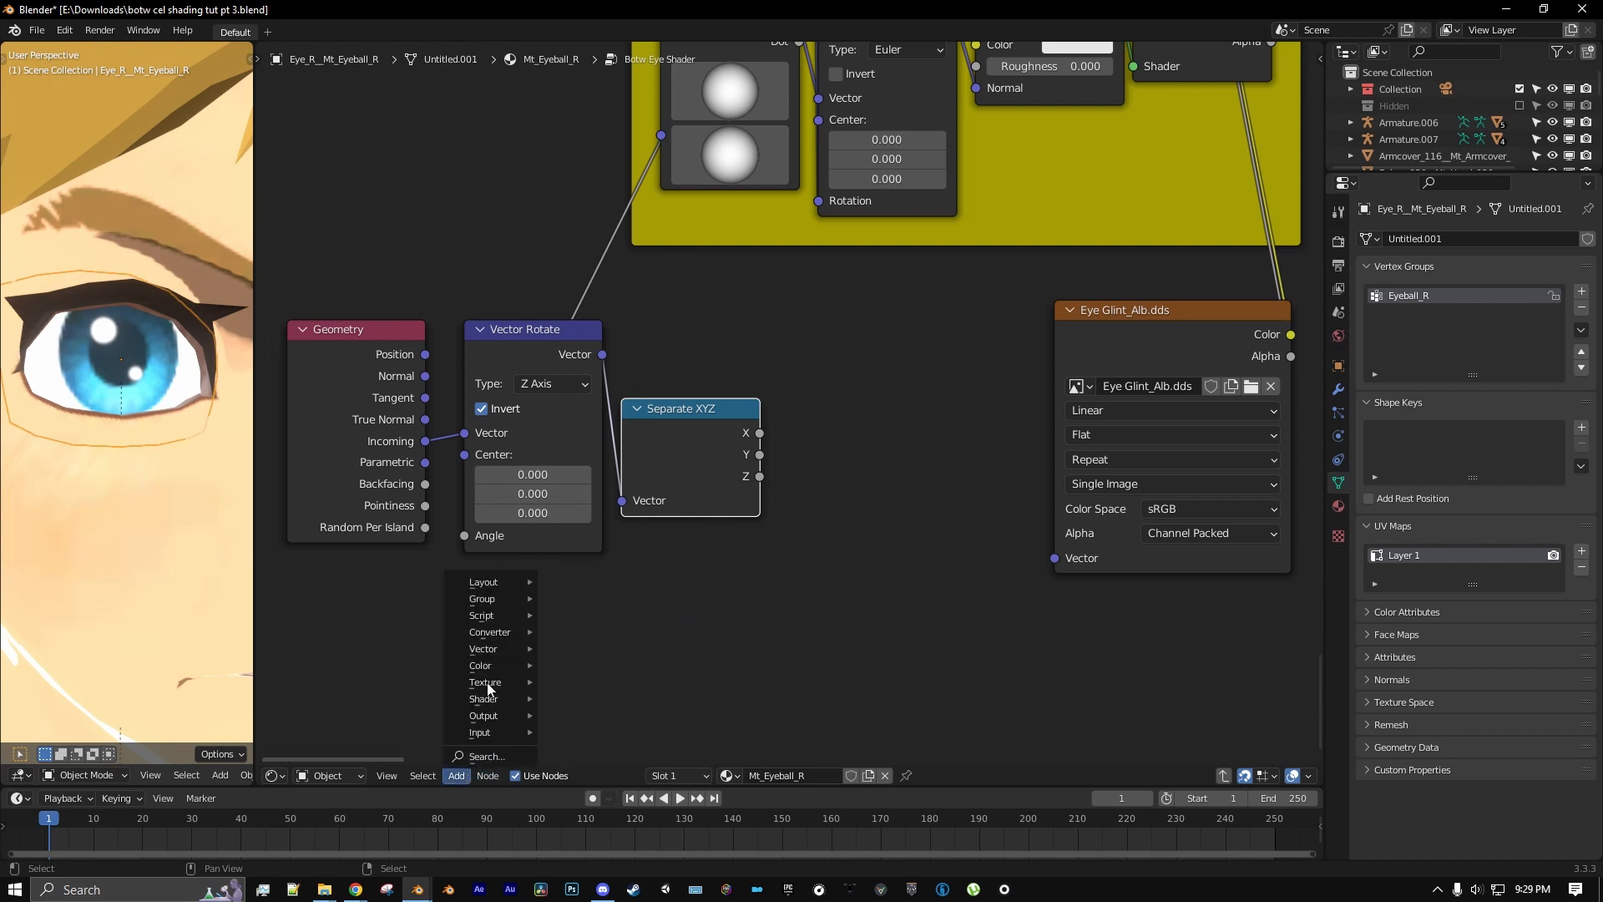
mouse_move(506, 636)
left_click(598, 539)
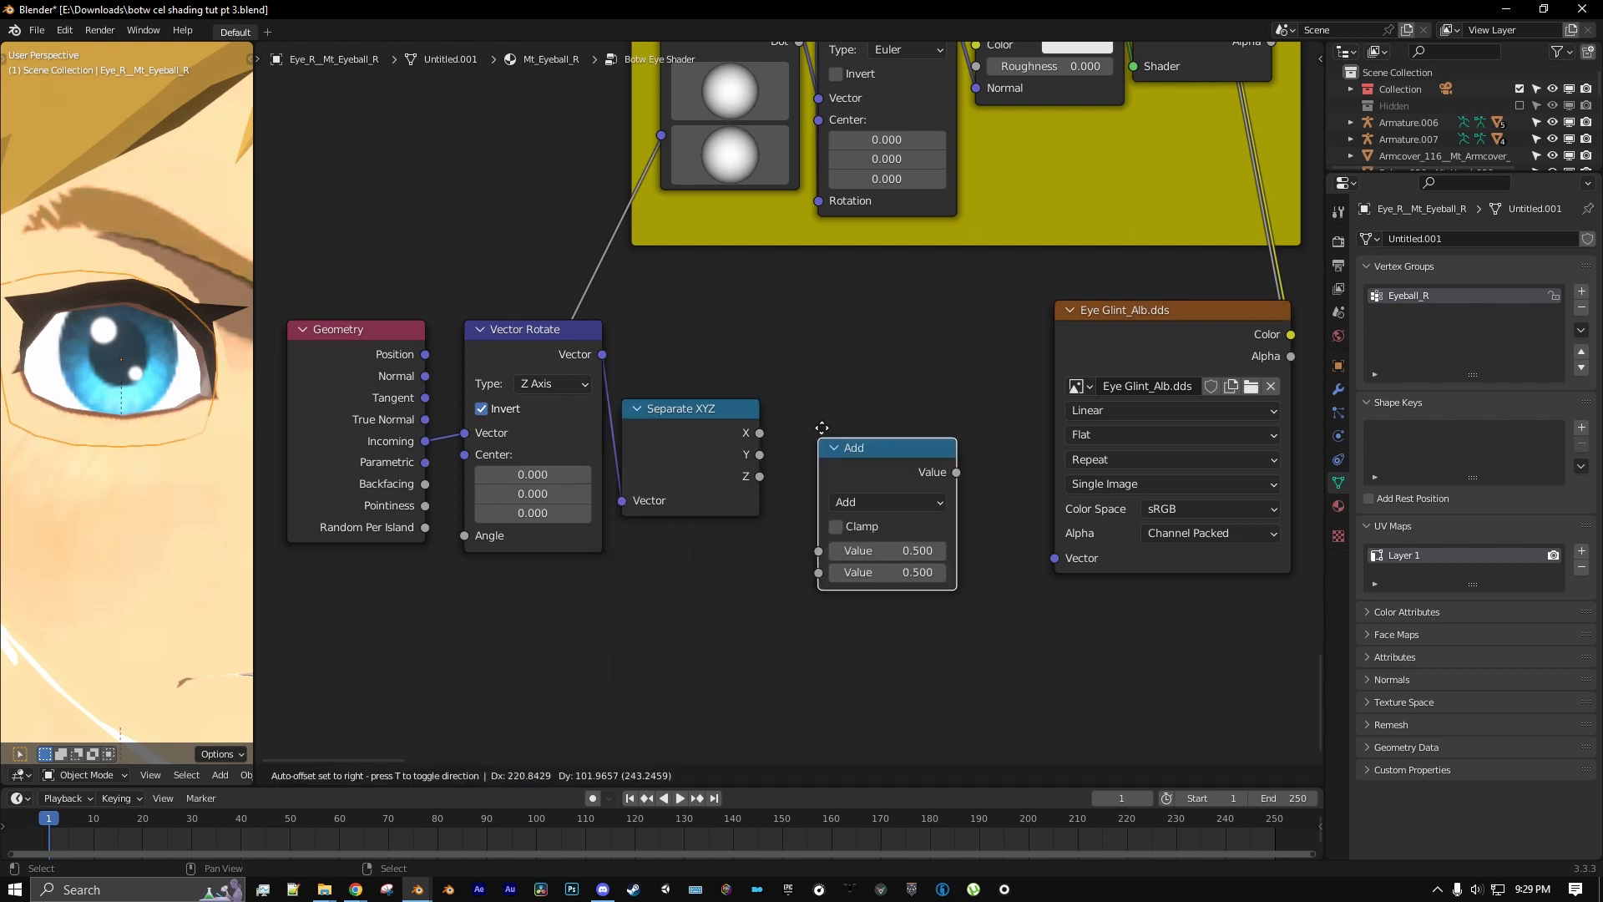
left_click(833, 449)
left_click_drag(851, 426, 853, 367)
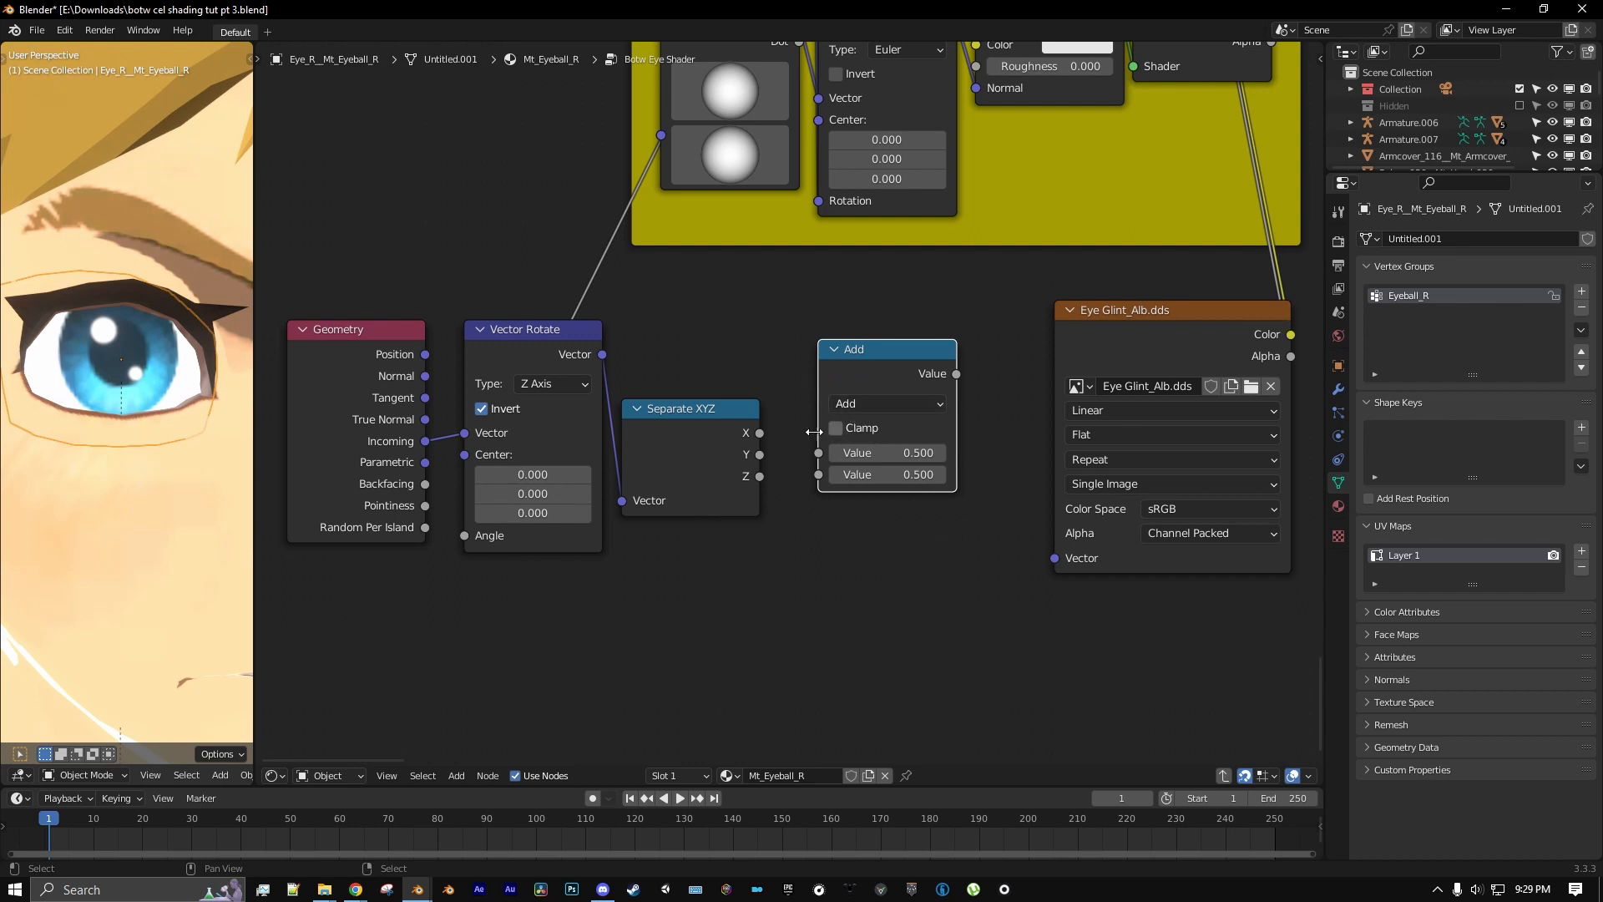
left_click_drag(763, 436, 823, 459)
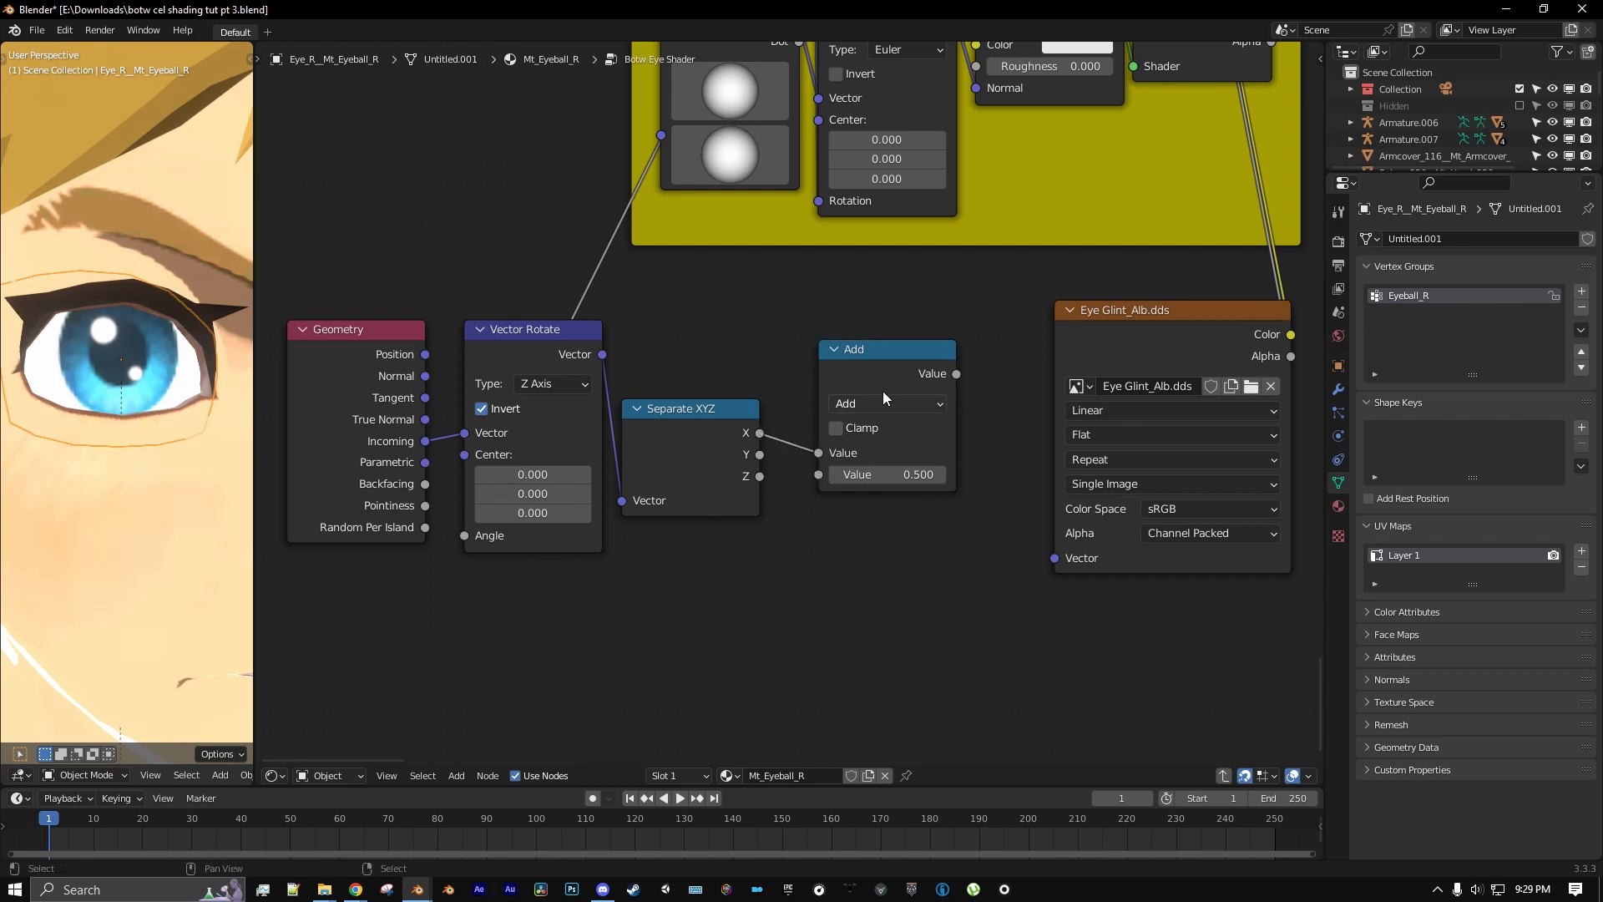
left_click_drag(884, 391, 885, 410)
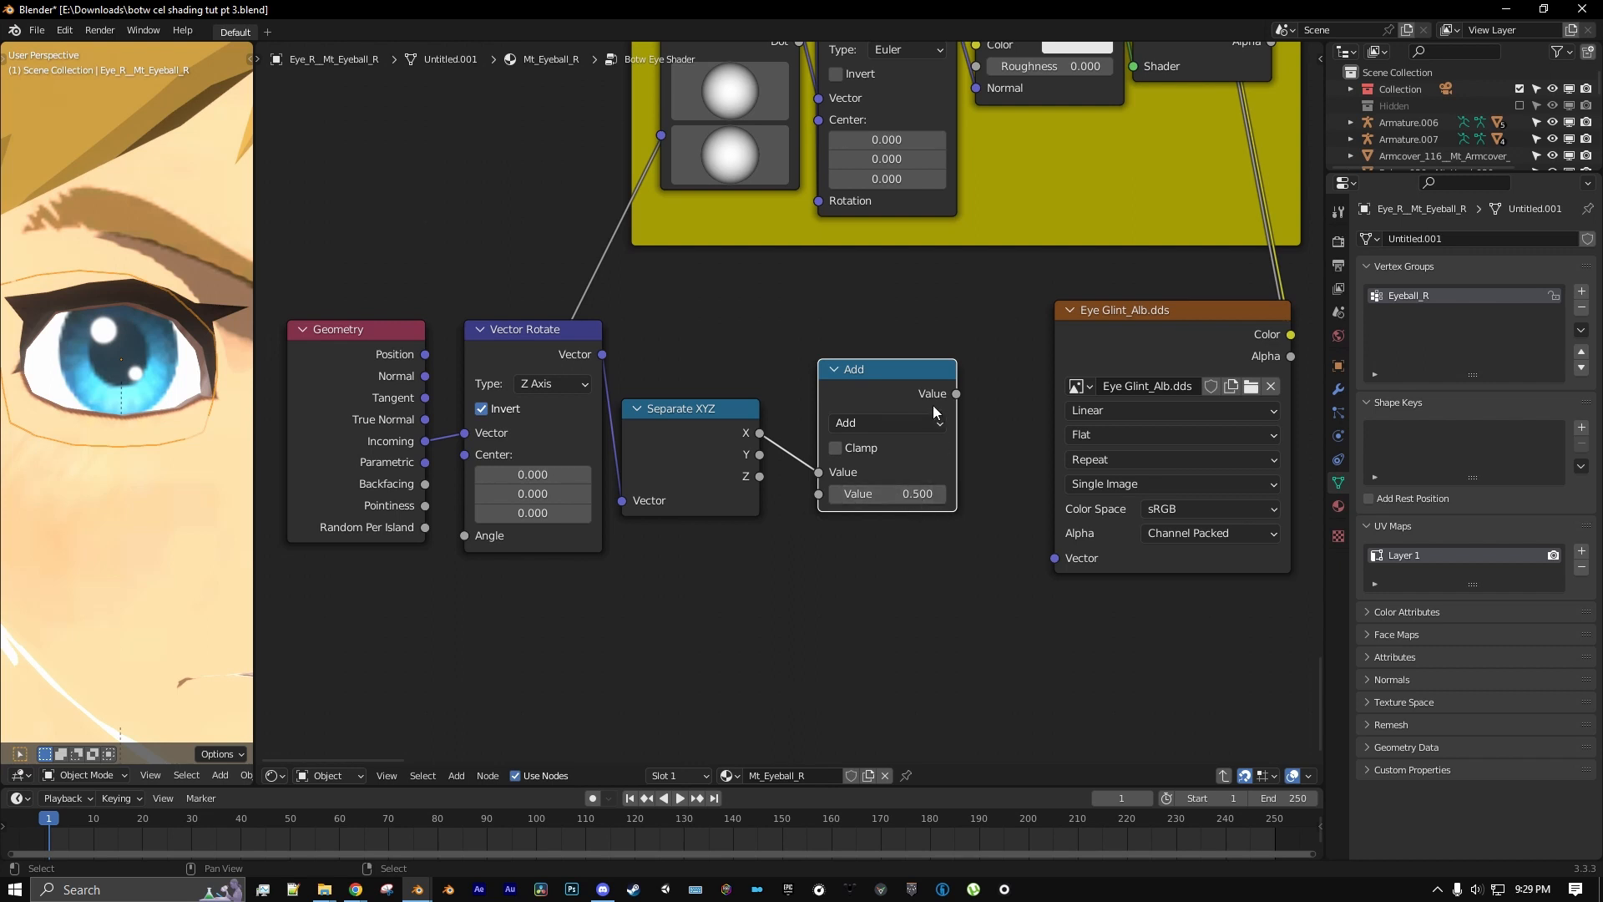
- Shift the Geometry, Vector Rotate, Separate XYZ and Add nodes together further left of the eye glint texture
scroll(868, 407, "down", 2)
left_click_drag(398, 353, 848, 558)
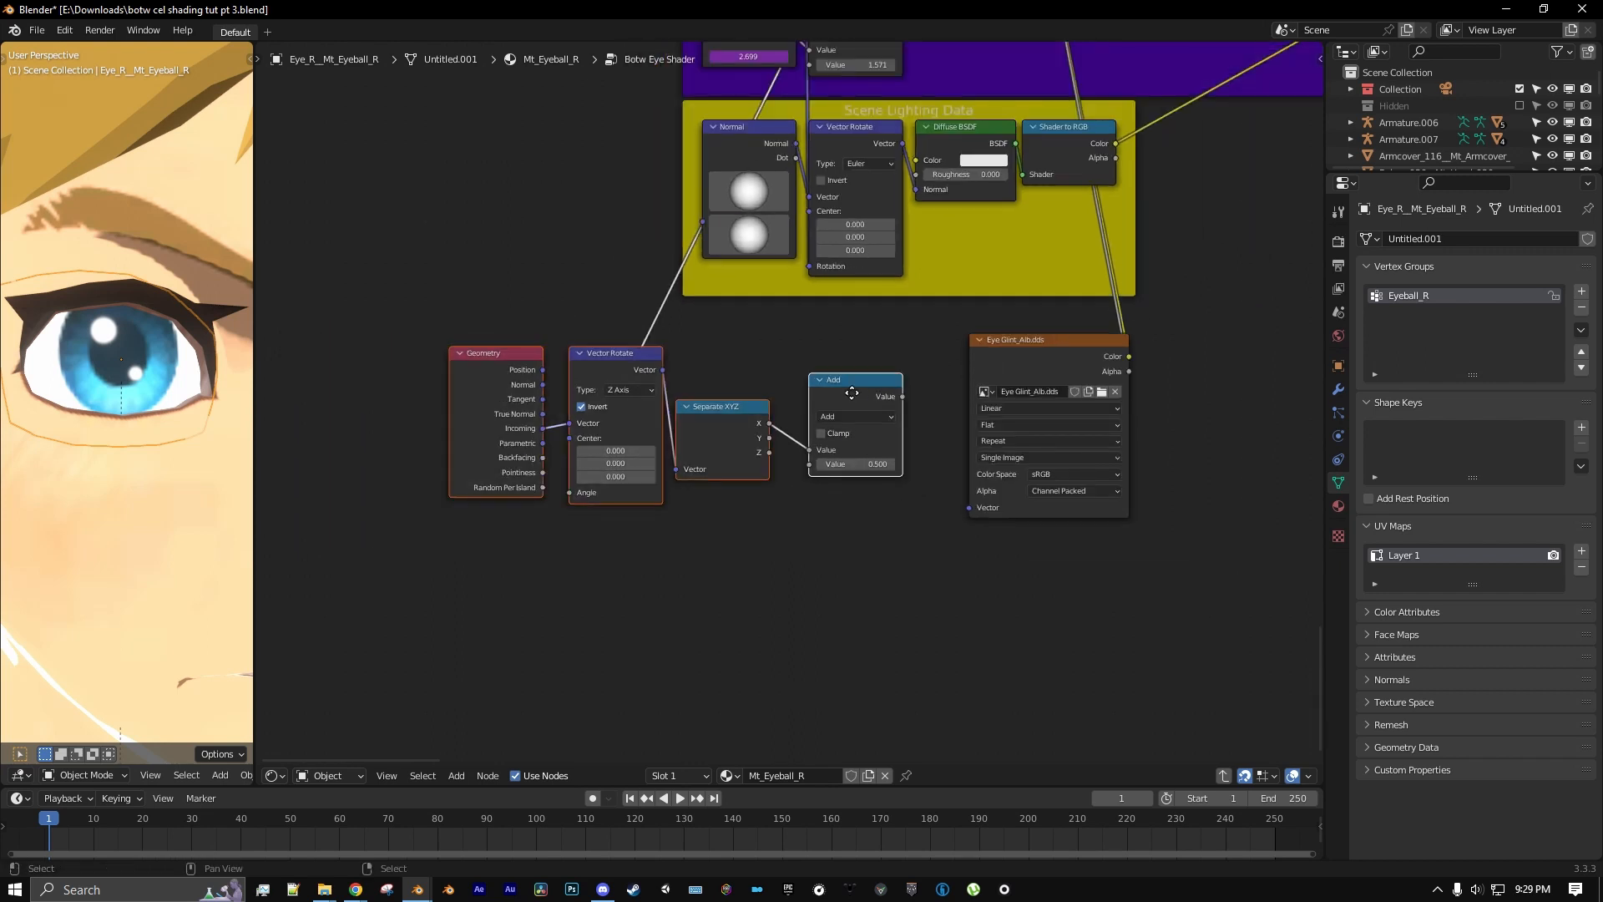
left_click_drag(856, 390, 696, 419)
left_click(810, 593)
- Add a UV Map node and place it just above the Add node
scroll(845, 604, "up", 2)
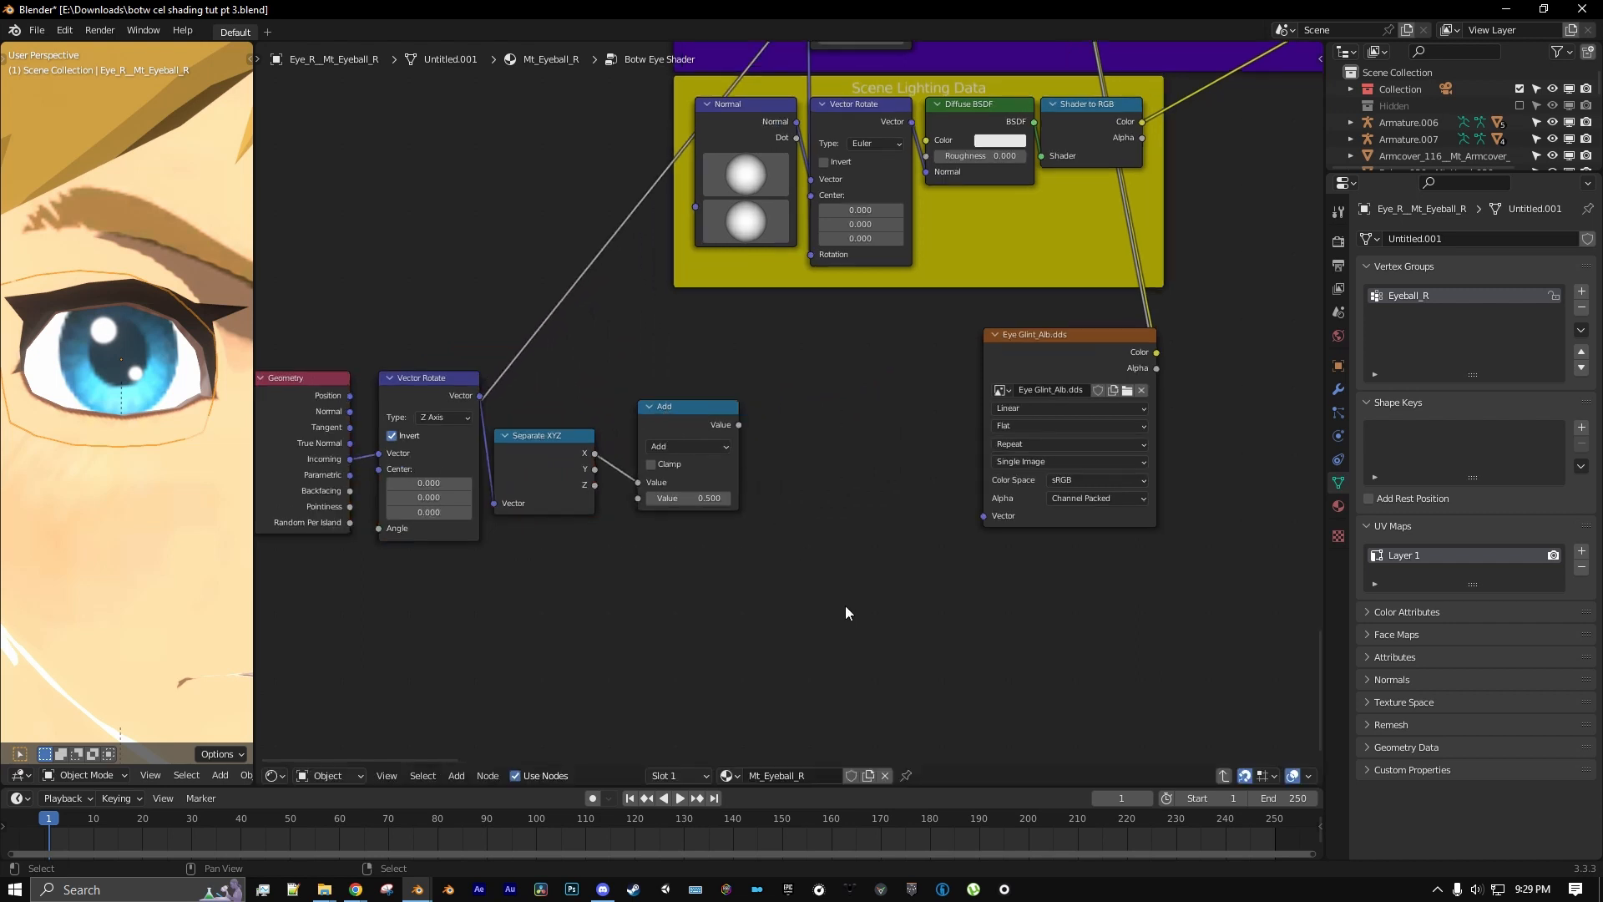
left_click(457, 776)
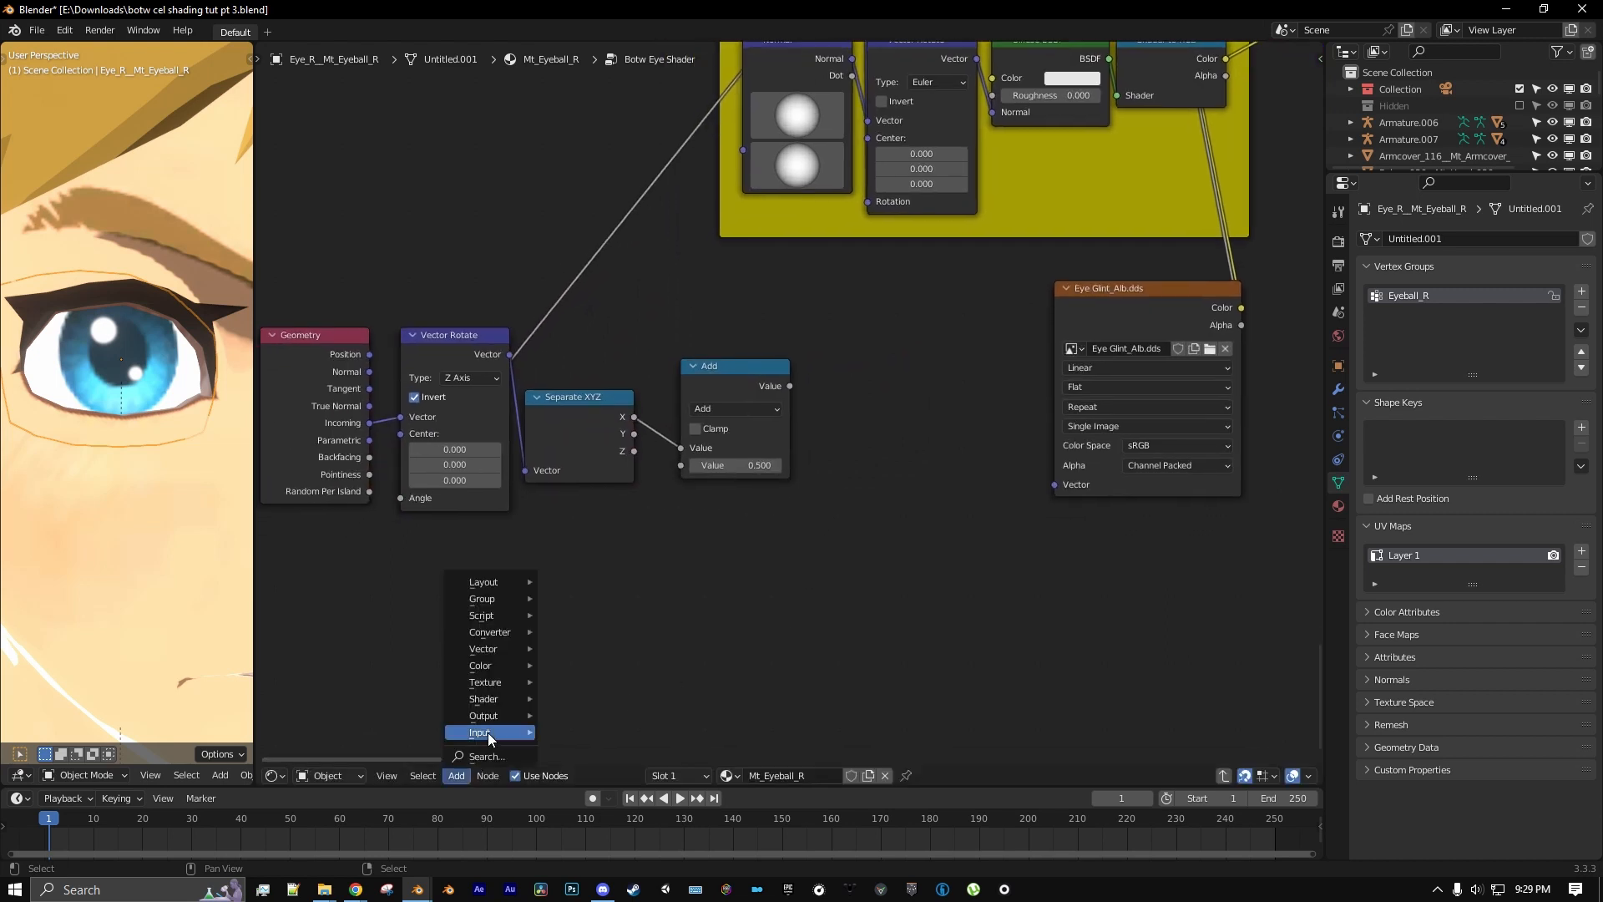
mouse_move(488, 732)
left_click(594, 681)
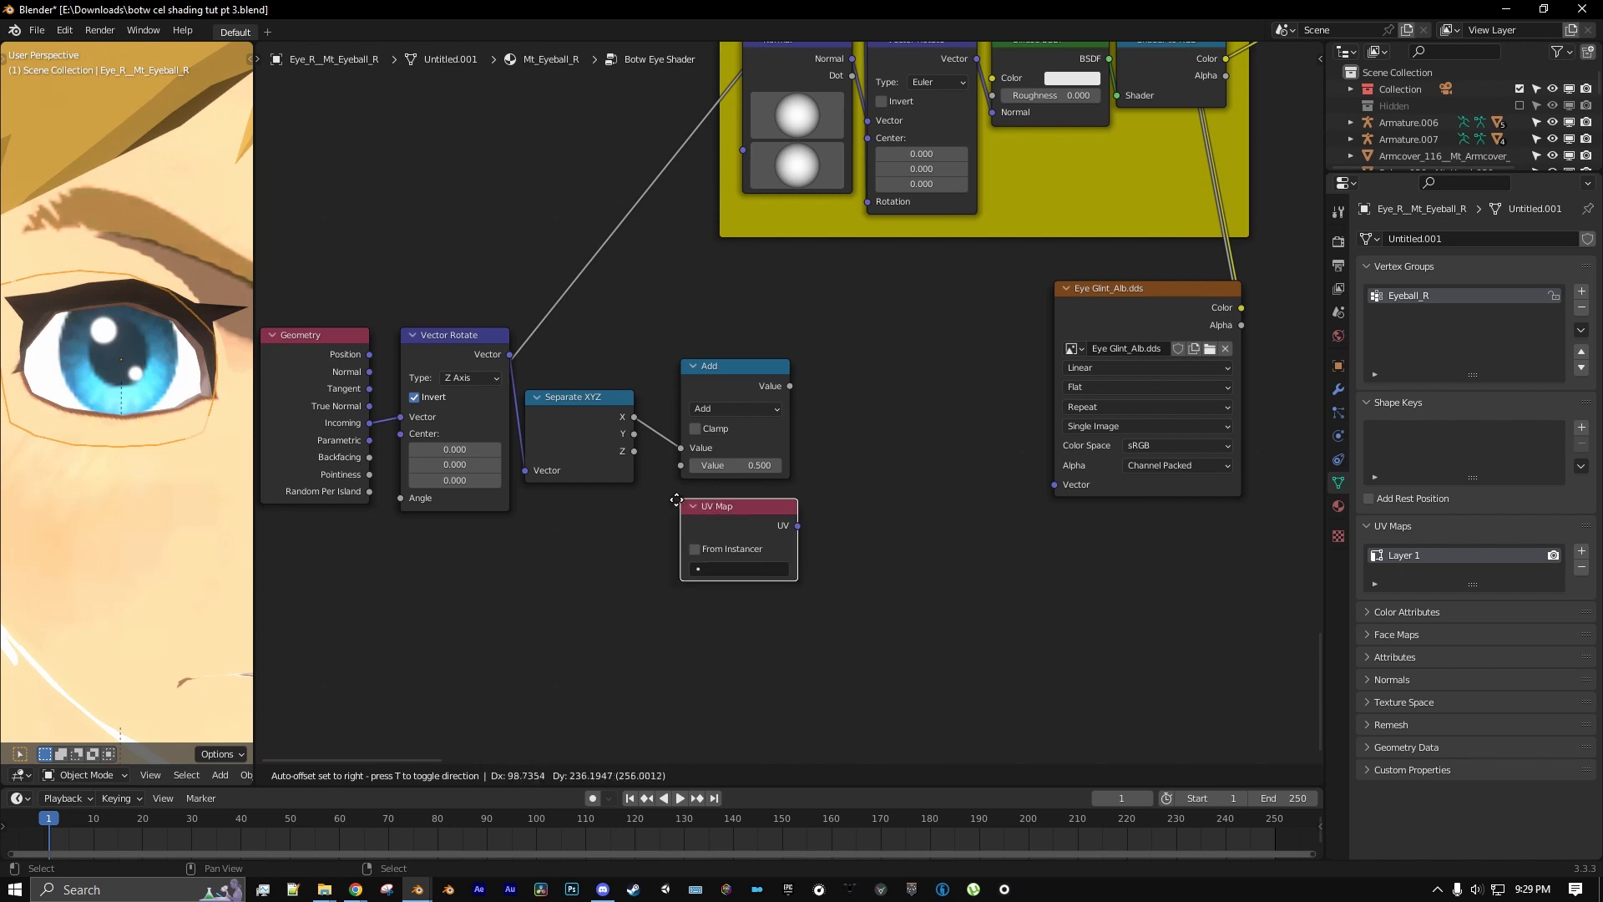
left_click(672, 492)
left_click_drag(703, 501, 703, 272)
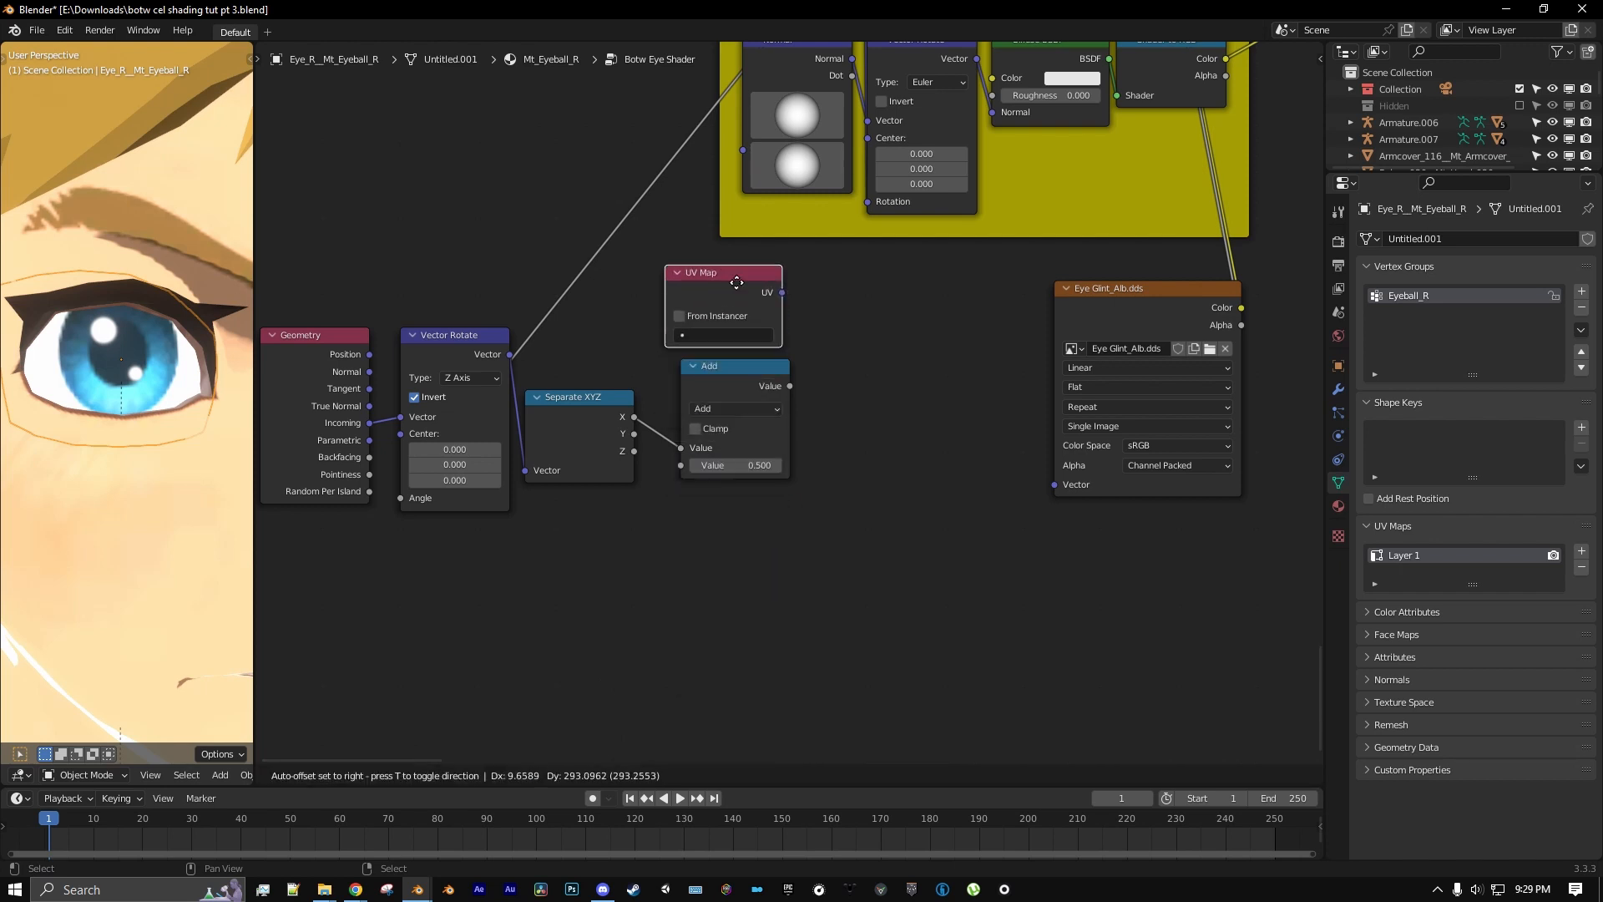
- Duplicate the Z Axis Vector Rotate node between the Add node and the eye glint texture, with Invert turned off
left_click(481, 358)
middle_click_drag(461, 359, 492, 374)
key("shift+d")
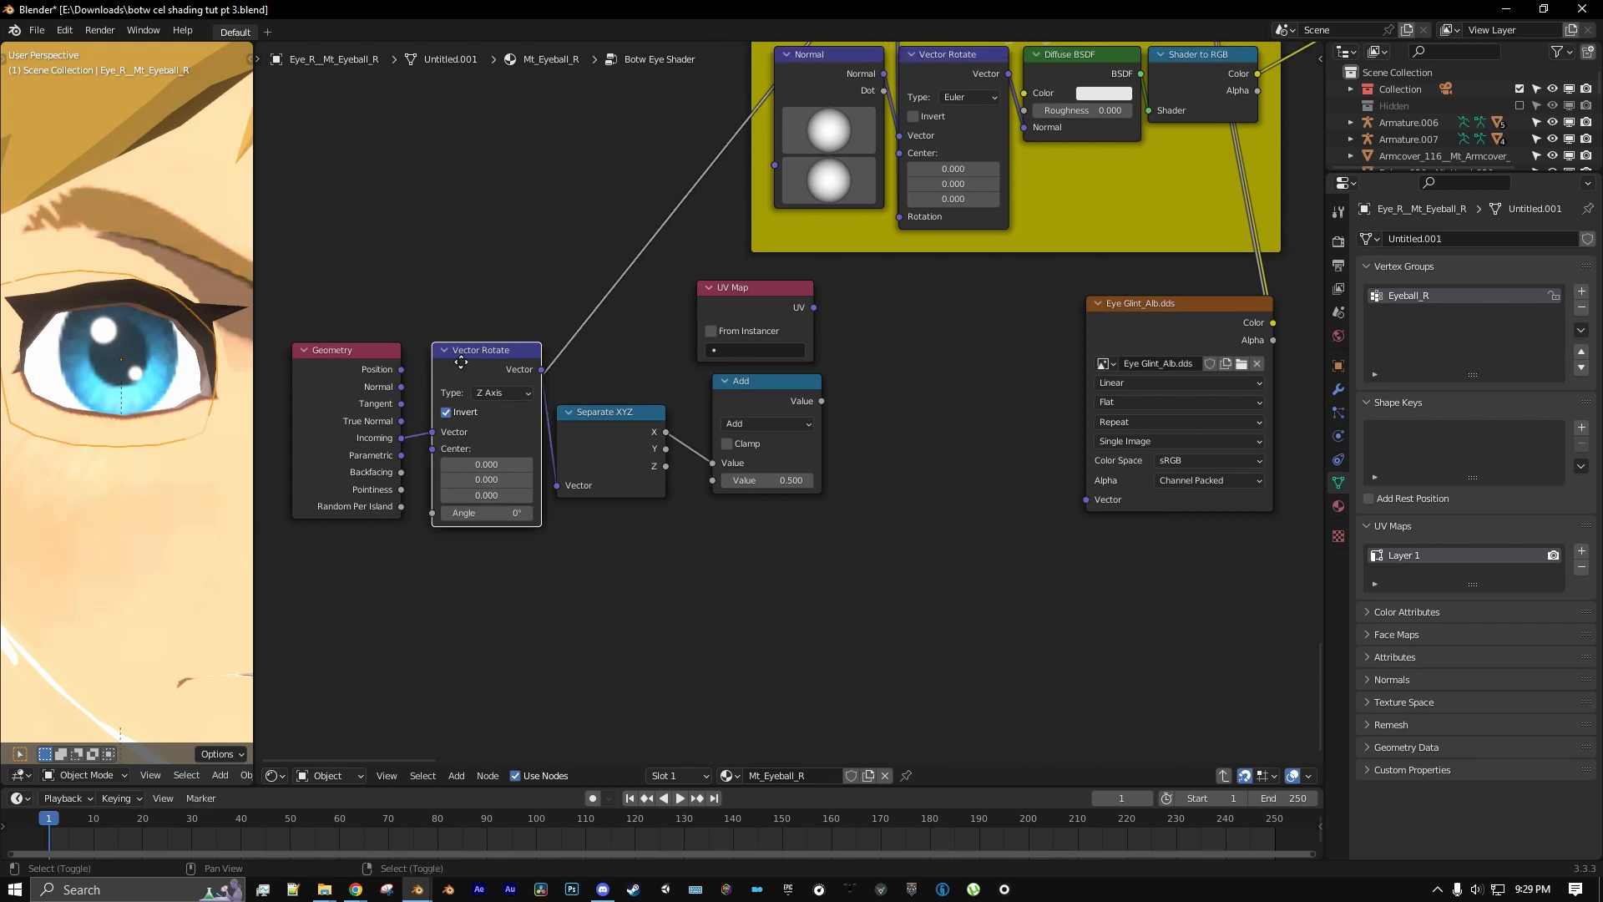
left_click(964, 376)
- Link the Add node's Value to the duplicated Vector Rotate's Angle and the UV Map's UV to its Vector input
scroll(935, 381, "up", 2)
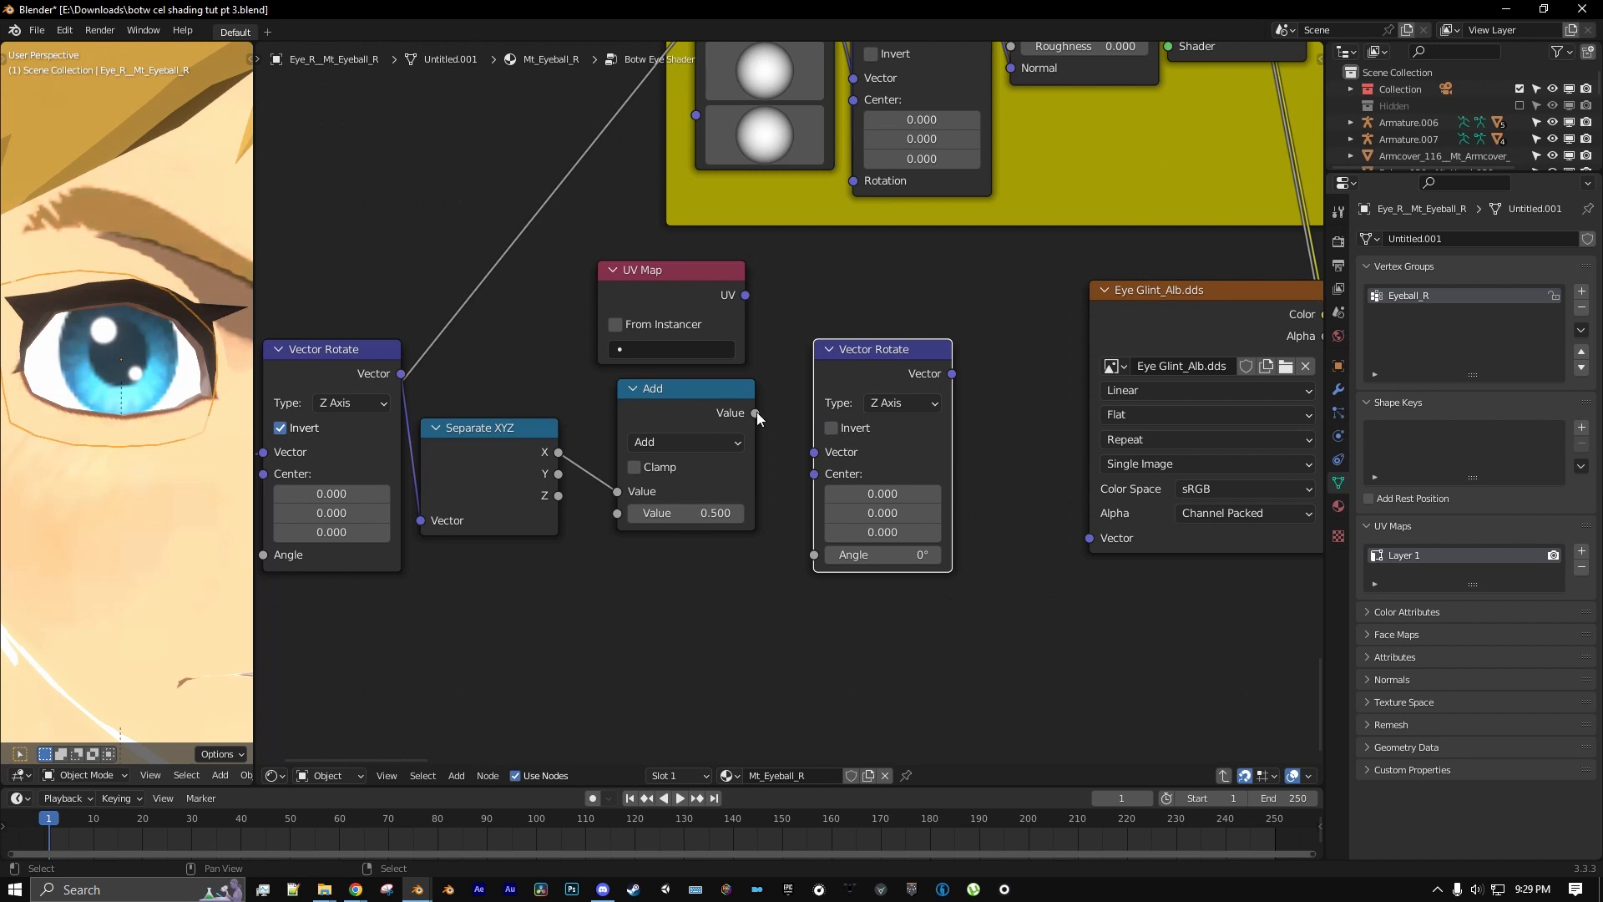
left_click_drag(756, 413, 809, 558)
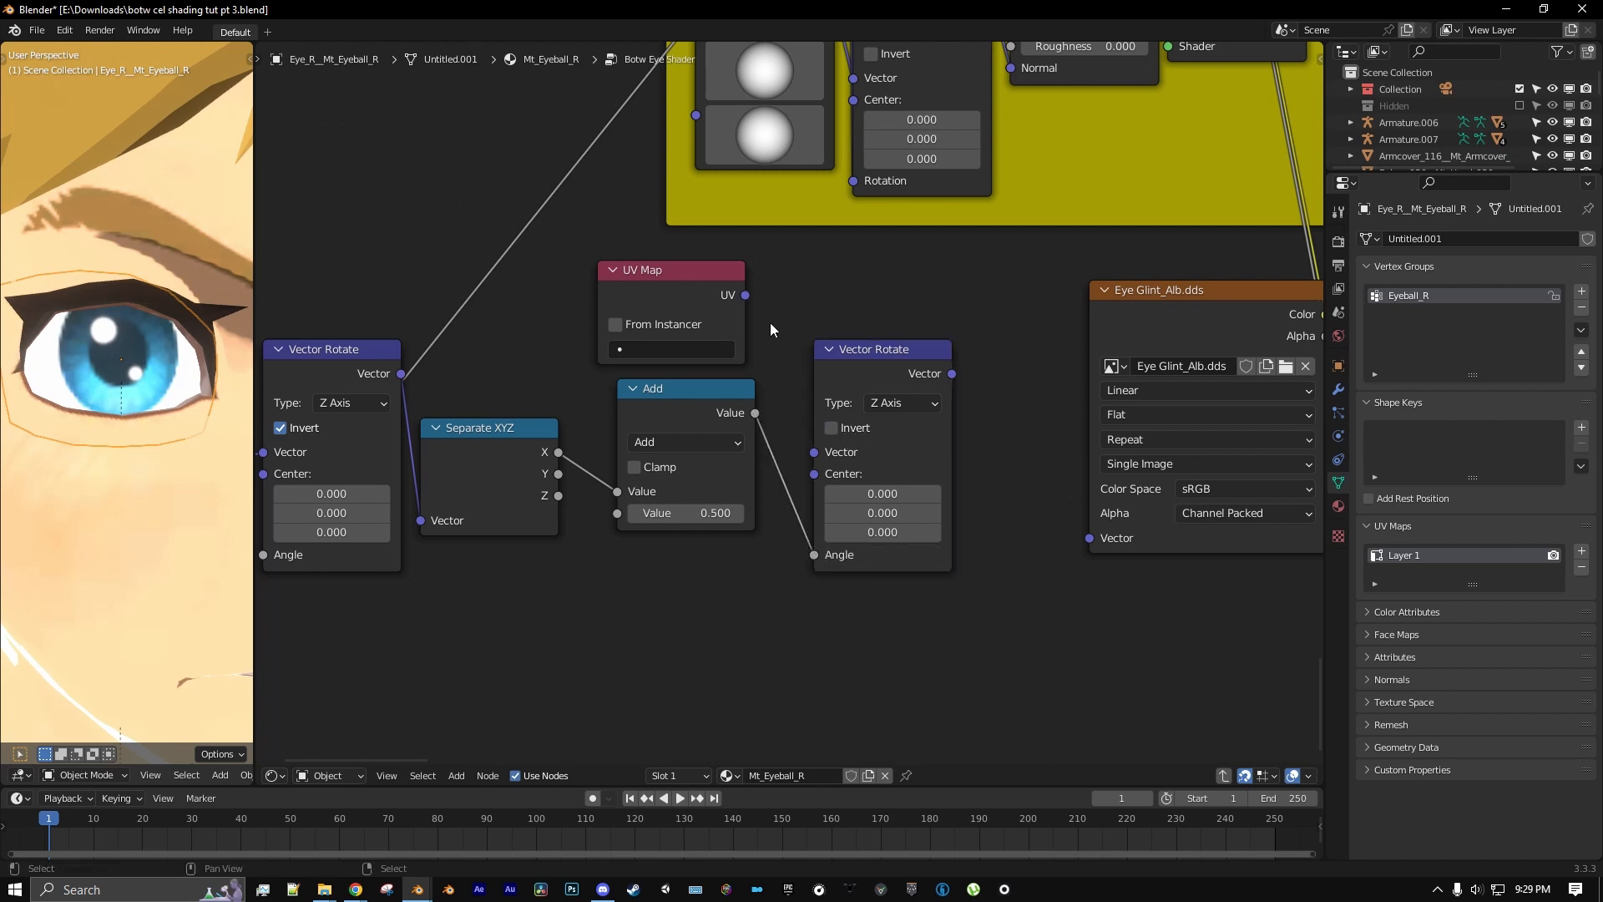
left_click_drag(745, 296, 813, 311)
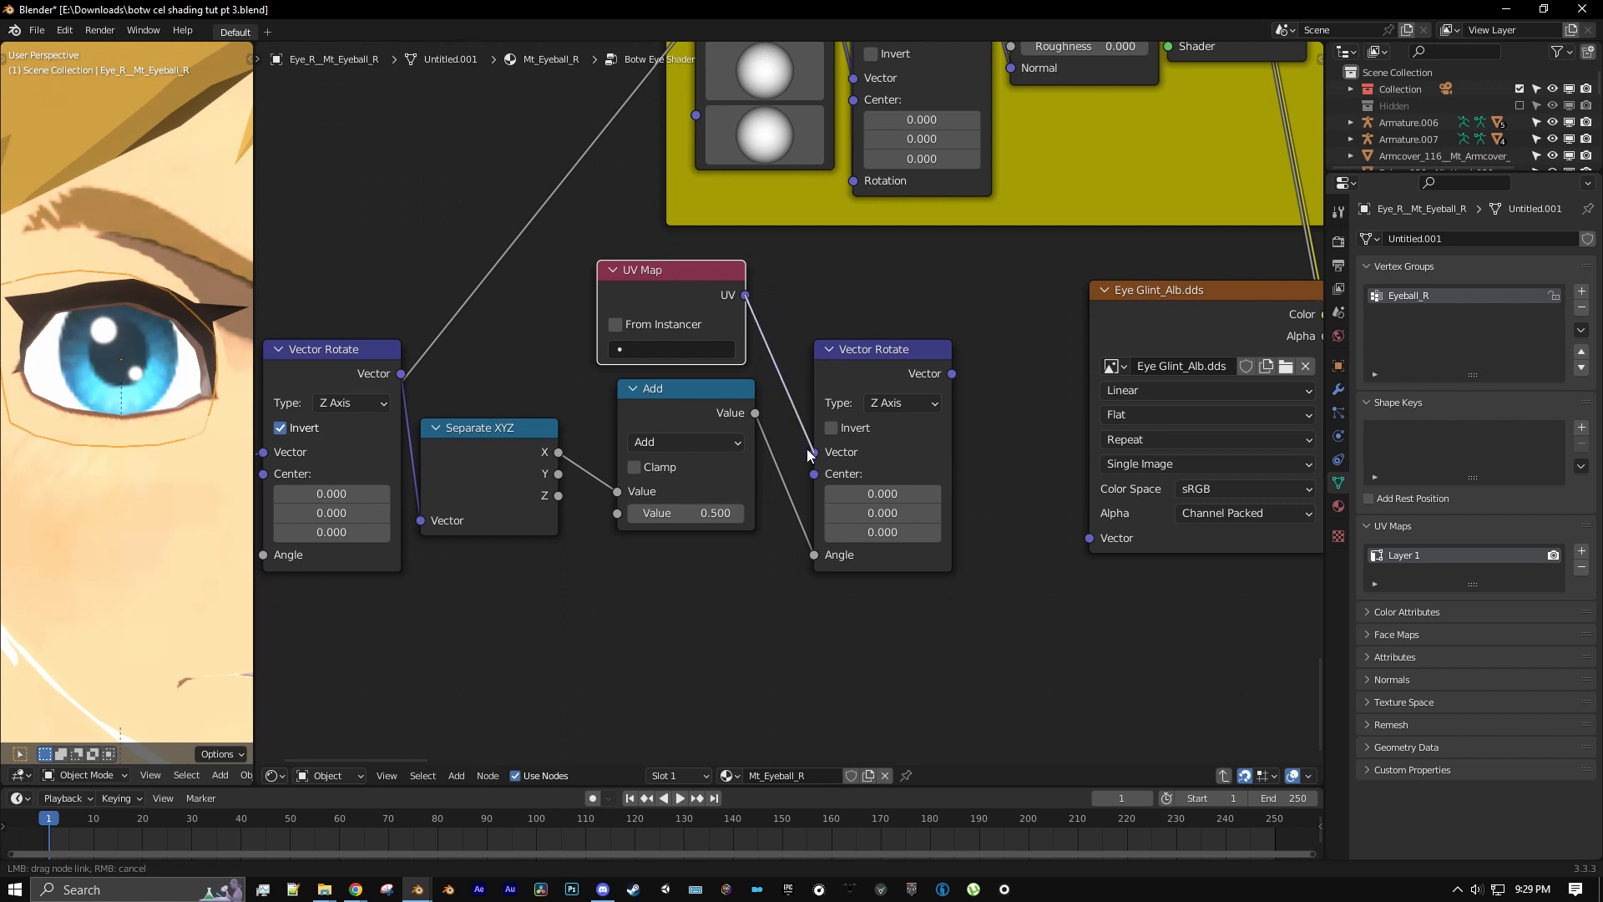
- Link the duplicated Vector Rotate's Vector output to the eye glint texture's Vector input and set its Center to 0.5 on all axes
left_click_drag(809, 450, 812, 451)
middle_click_drag(1030, 392, 748, 359)
left_click_drag(739, 349, 895, 499)
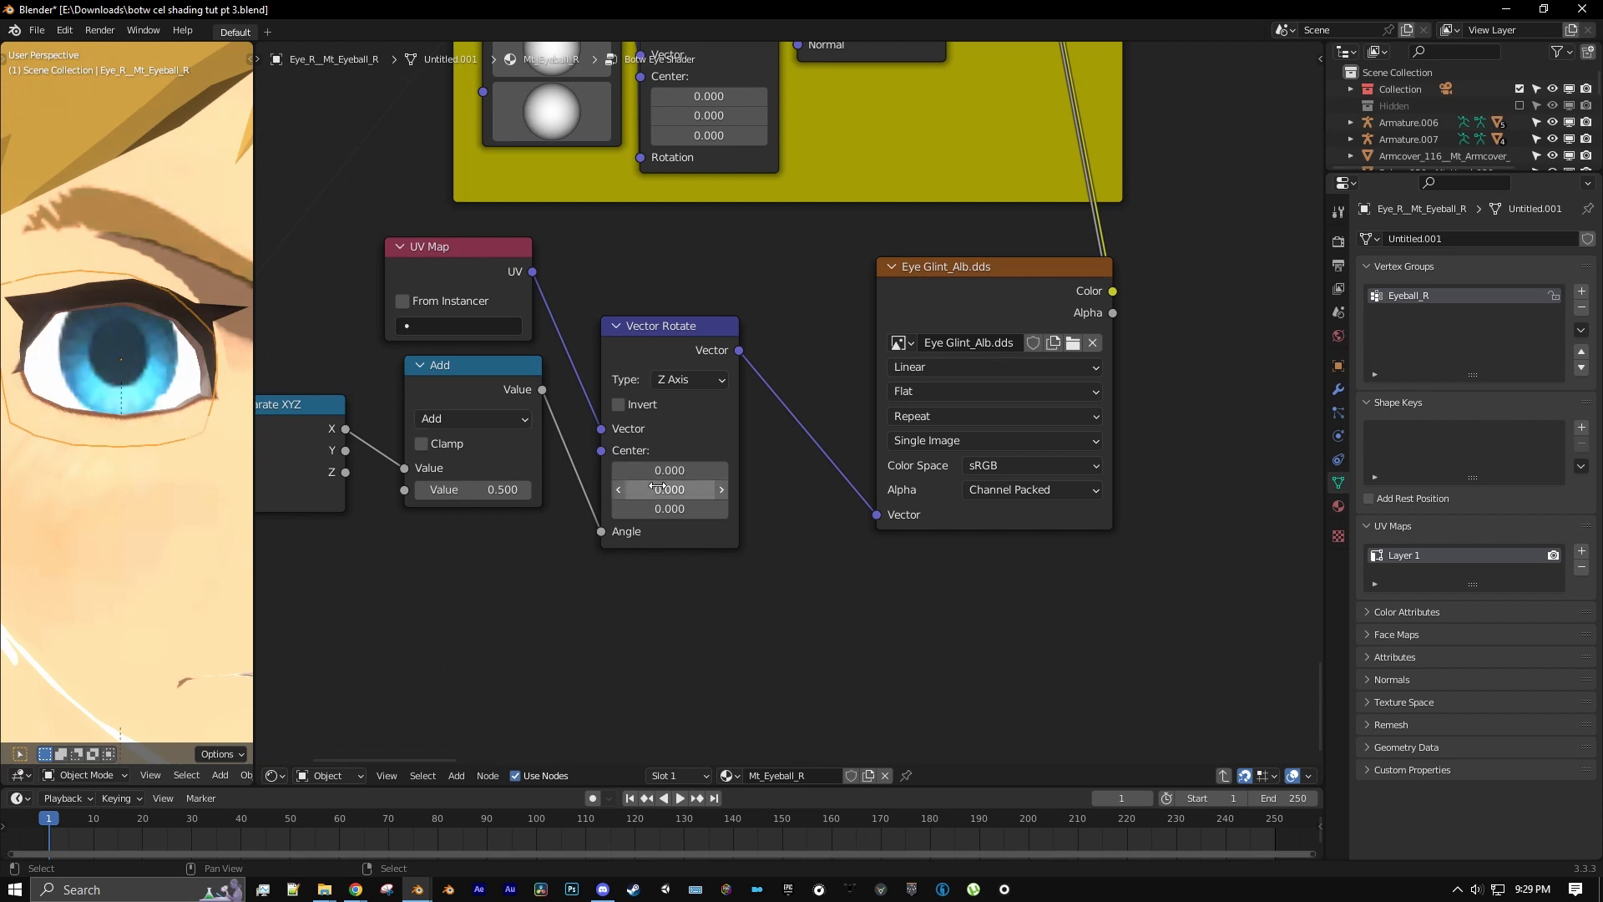
left_click_drag(668, 470, 666, 449)
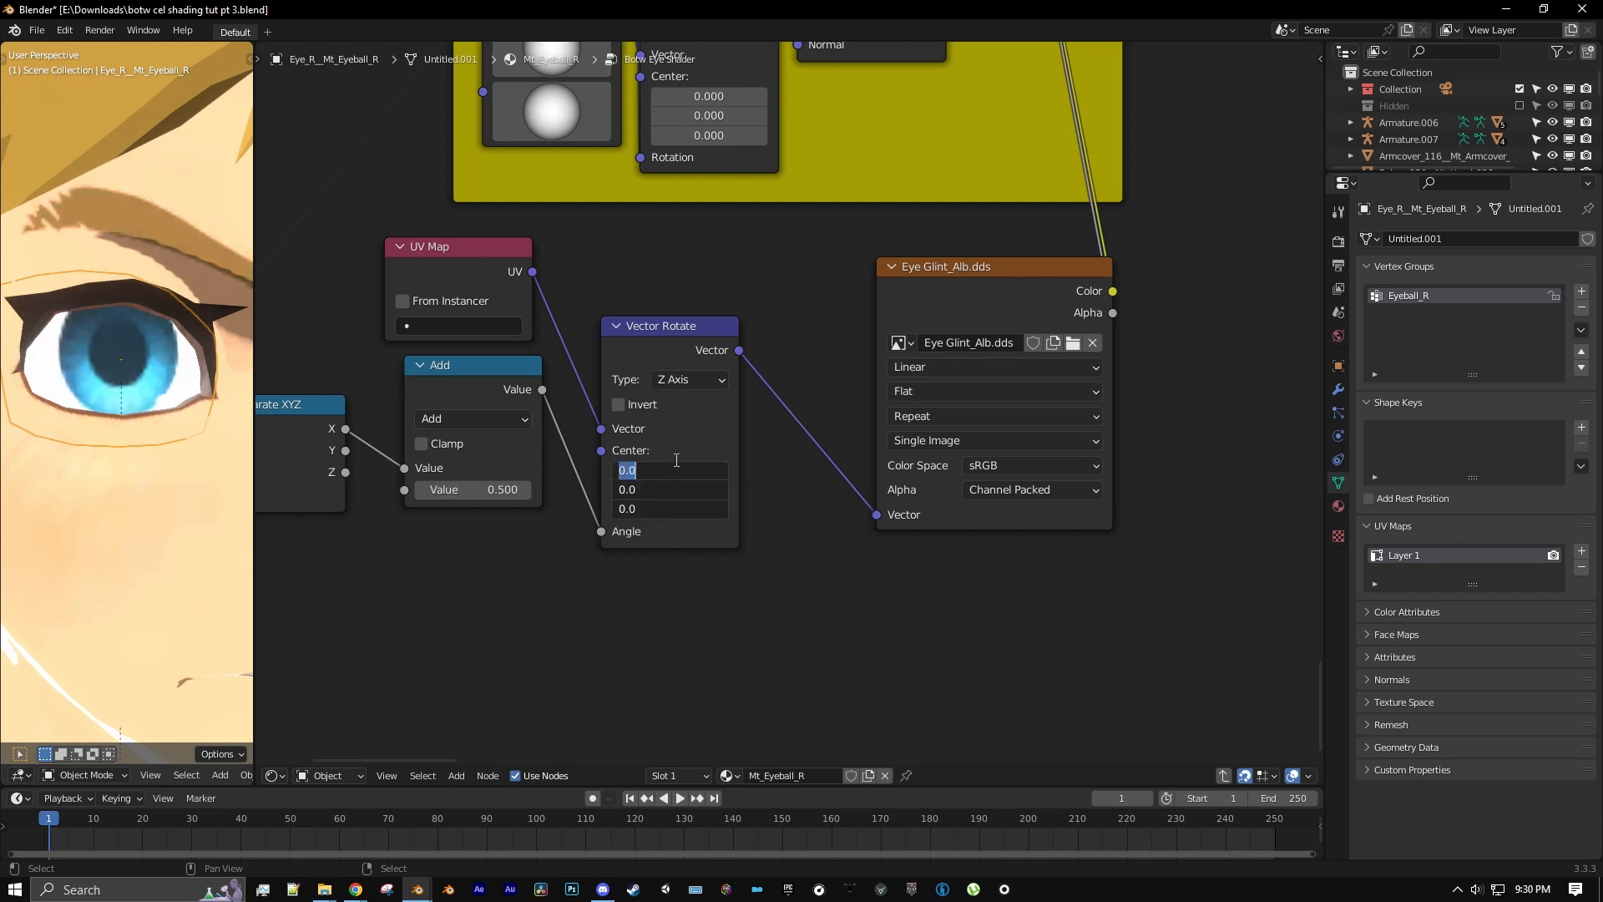
type("0.5")
key("Return")
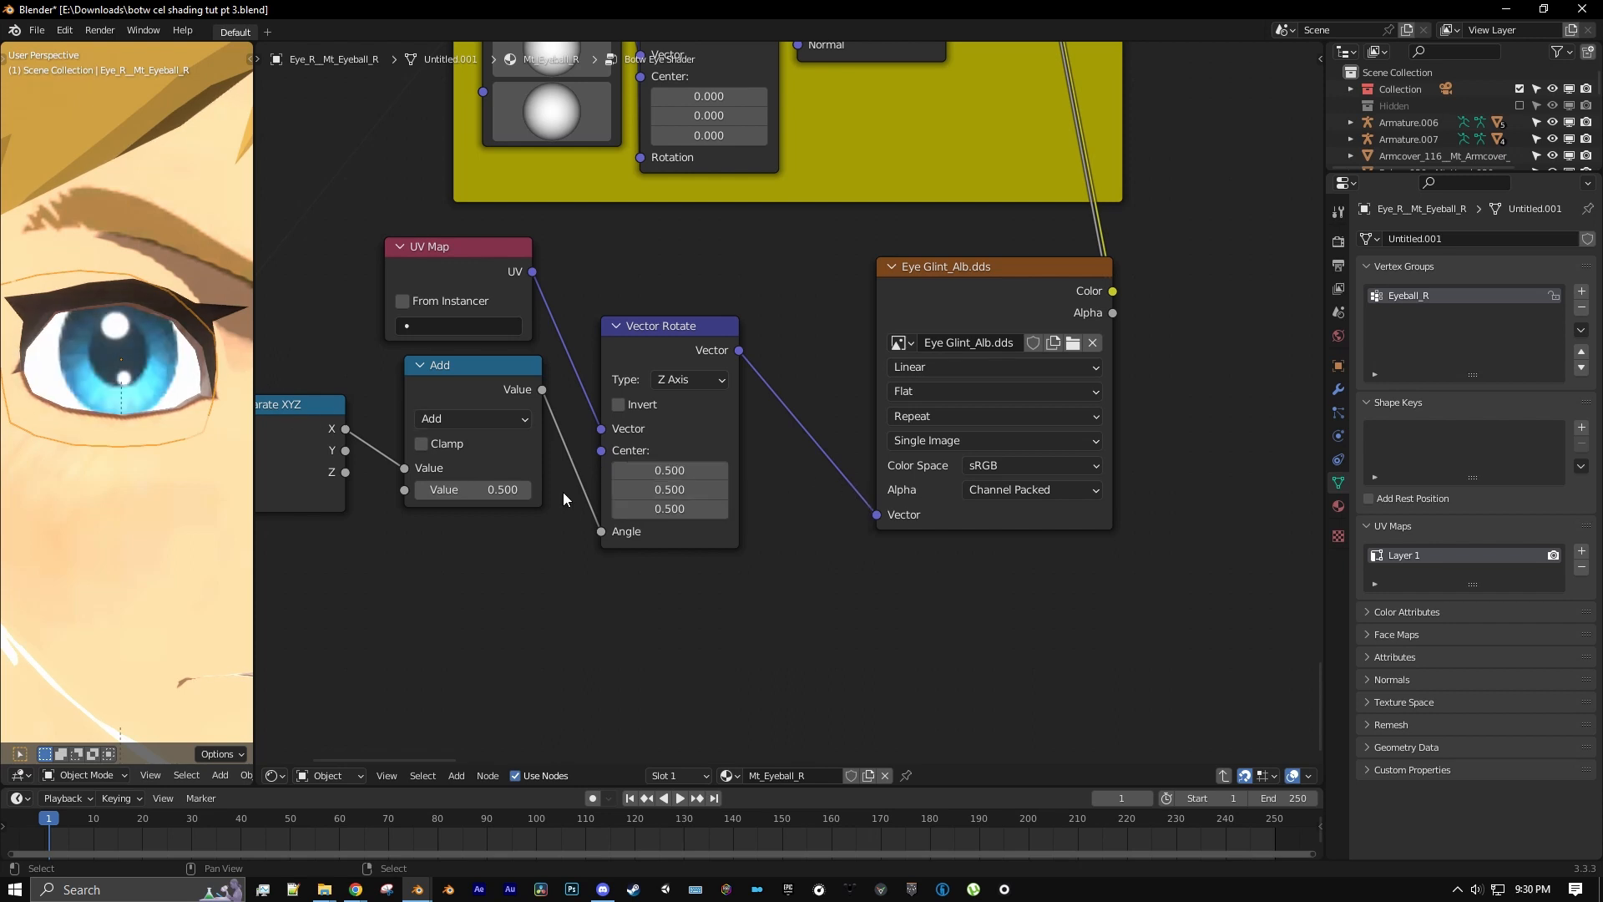
- Clear the Sun light's rotation and move the light to a spot above and beside the character
left_click_drag(252, 600, 952, 601)
mouse_move(693, 394)
middle_mouse_down()
mouse_move(799, 389)
mouse_move(698, 393)
middle_mouse_up()
scroll(493, 344, "up", 4)
middle_click_drag(478, 369, 685, 368)
scroll(557, 366, "down", 6)
scroll(565, 388, "down", 3)
right_click(308, 301)
key("alt+r")
key("g")
left_click(910, 368)
- Rotate the Sun light about the global X axis to light the character from the front
middle_click_drag(889, 370, 600, 366)
key("r")
key("y")
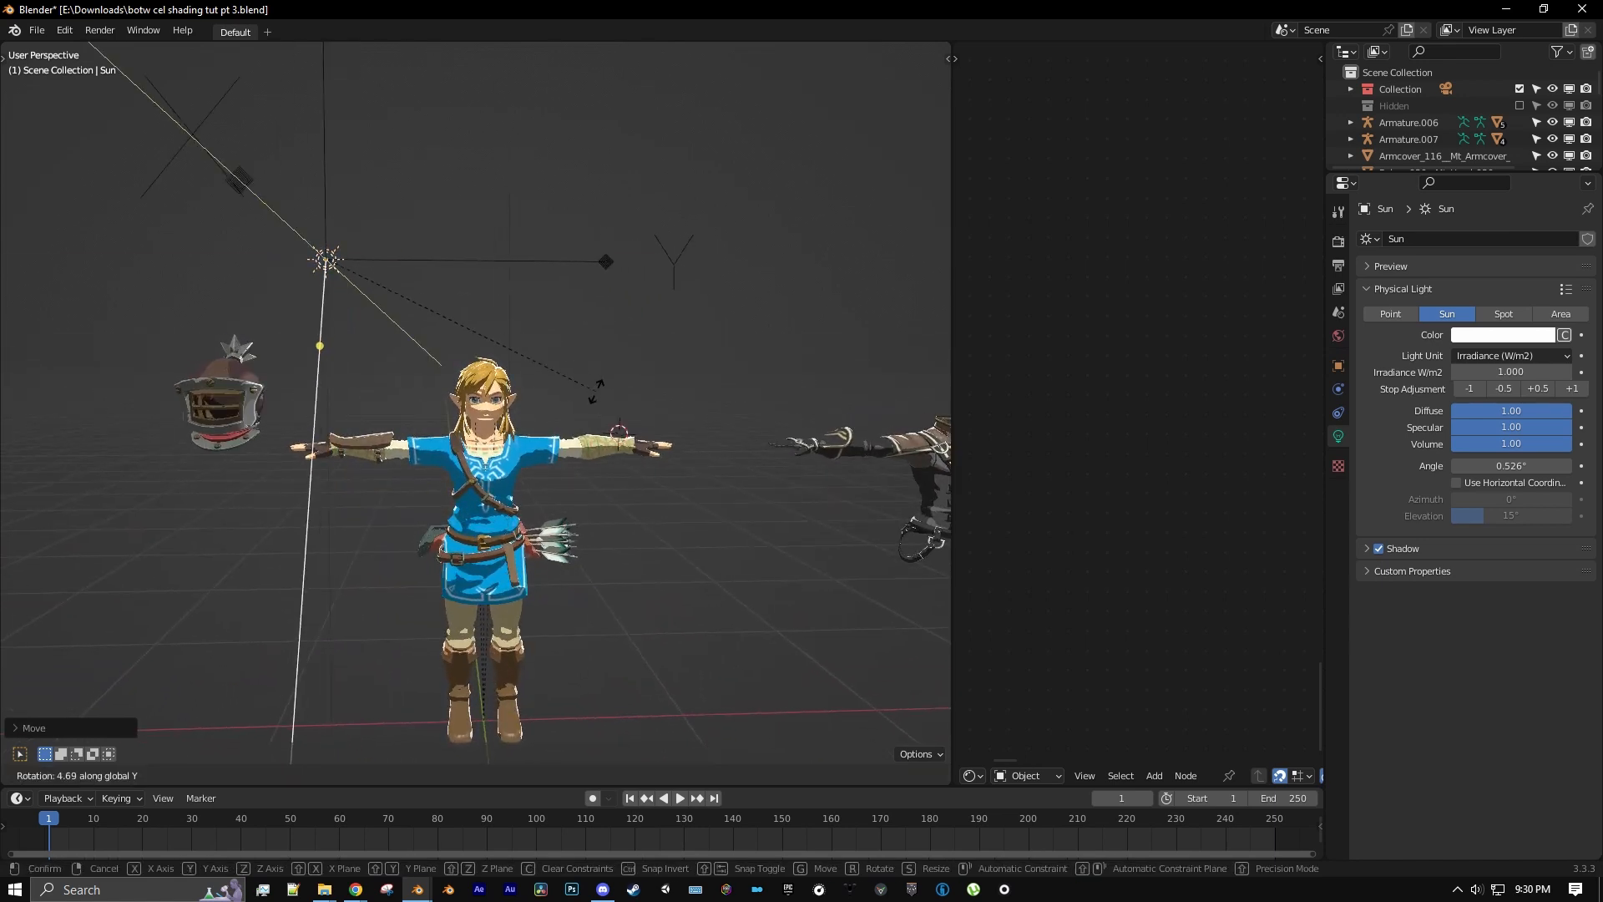
key("x")
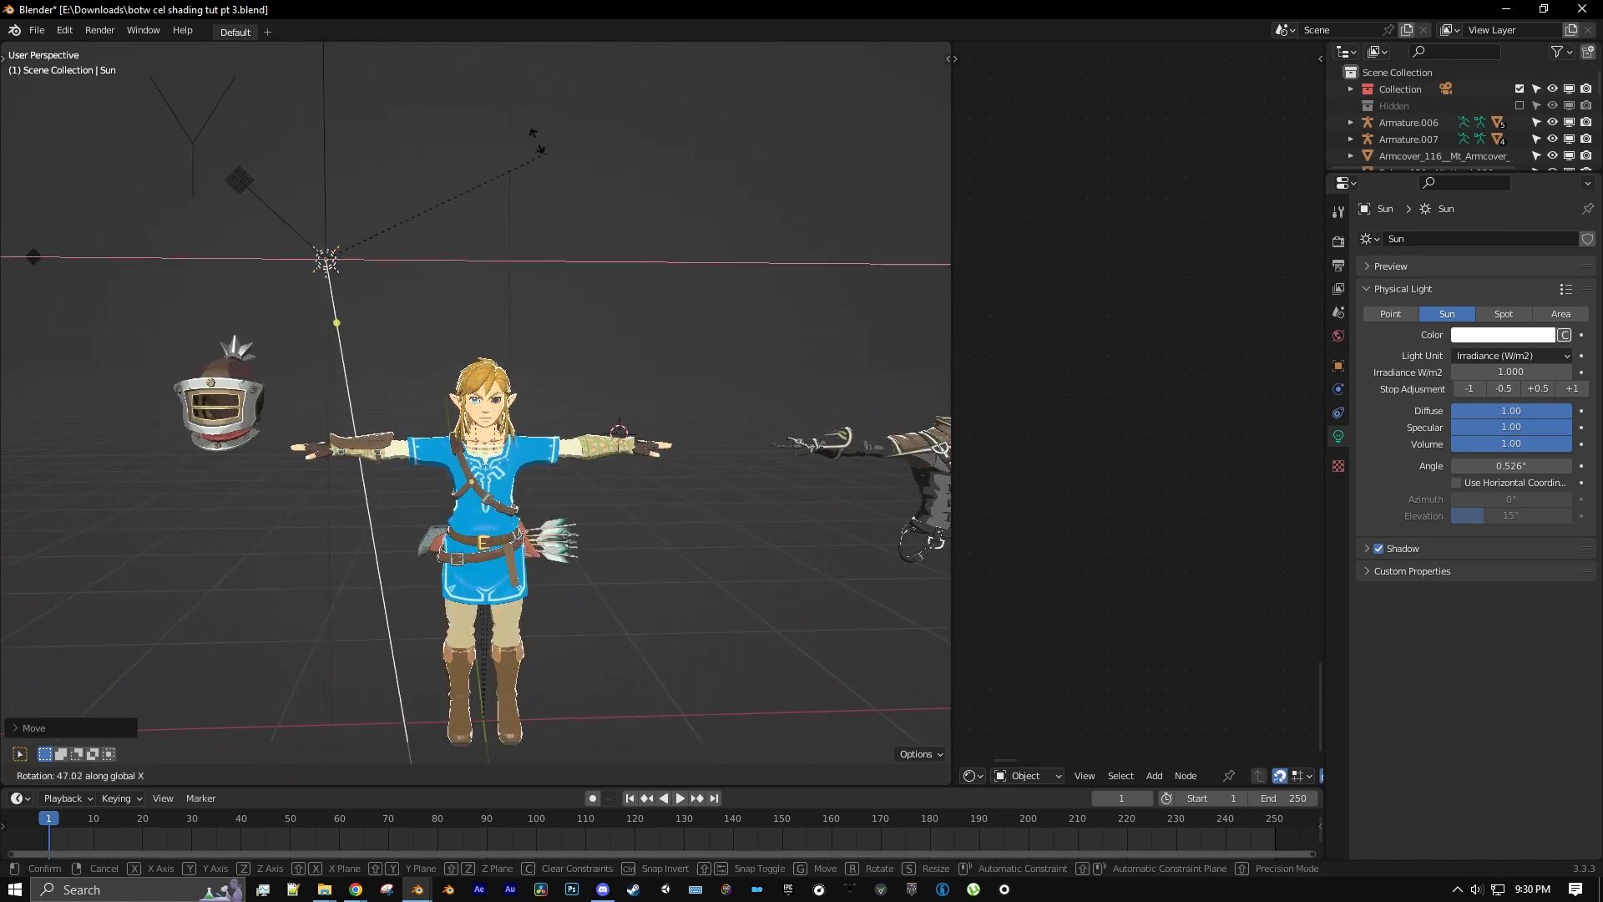
left_click(494, 271)
middle_click_drag(494, 270, 519, 297)
scroll(519, 303, "up", 10)
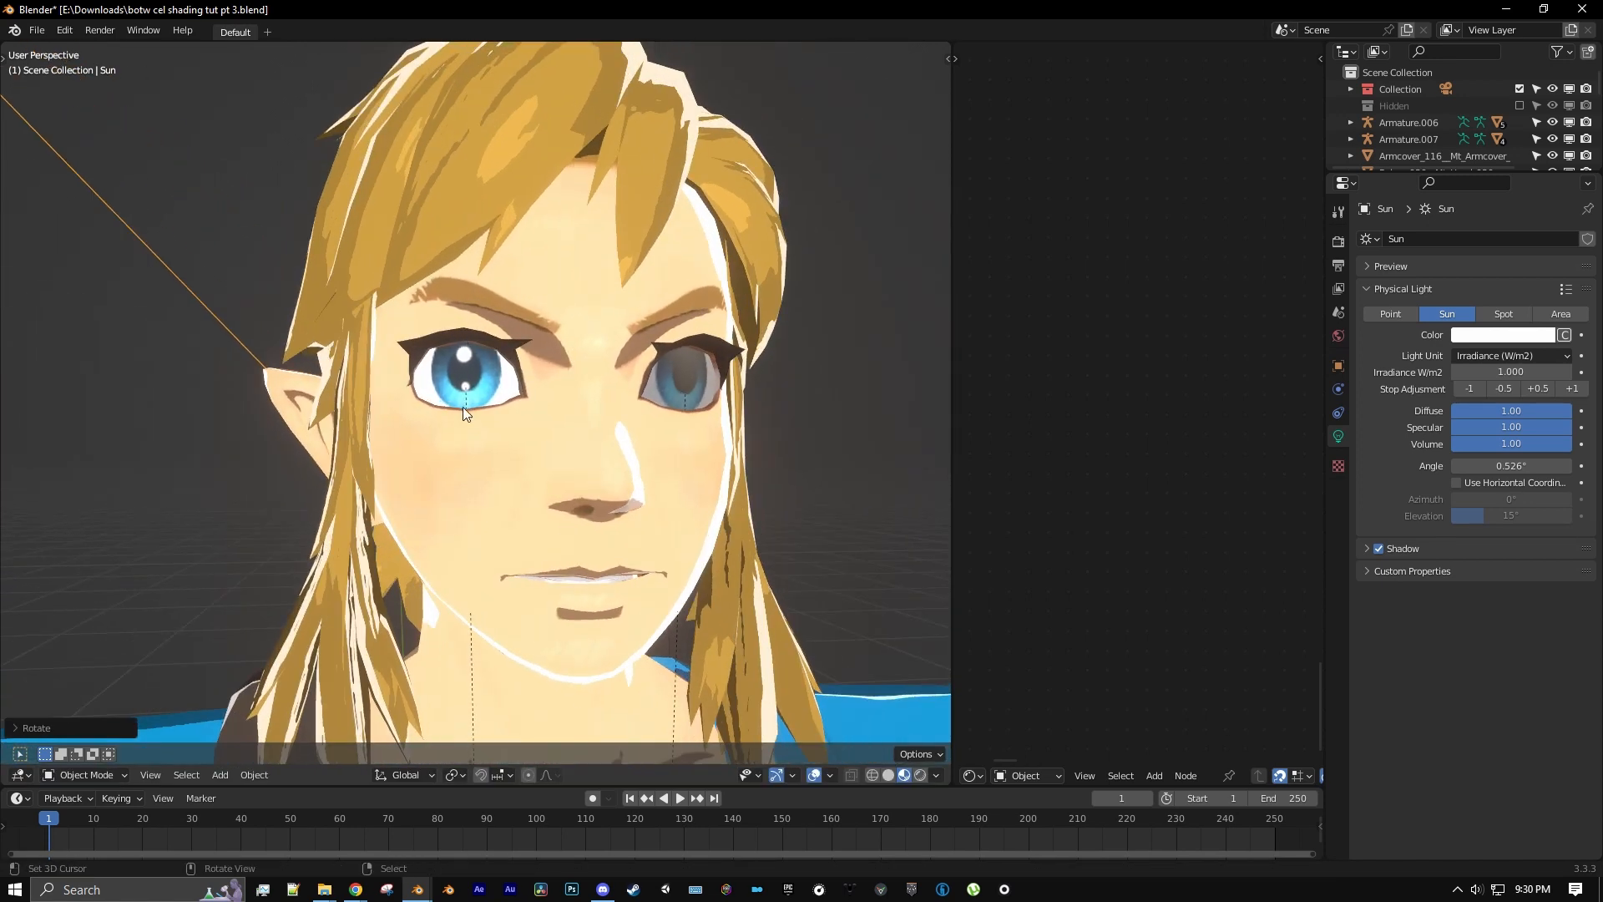
- Rotate the Sun light about the global Z axis and reposition it above the character
scroll(465, 410, "down", 10)
key("r")
key("z")
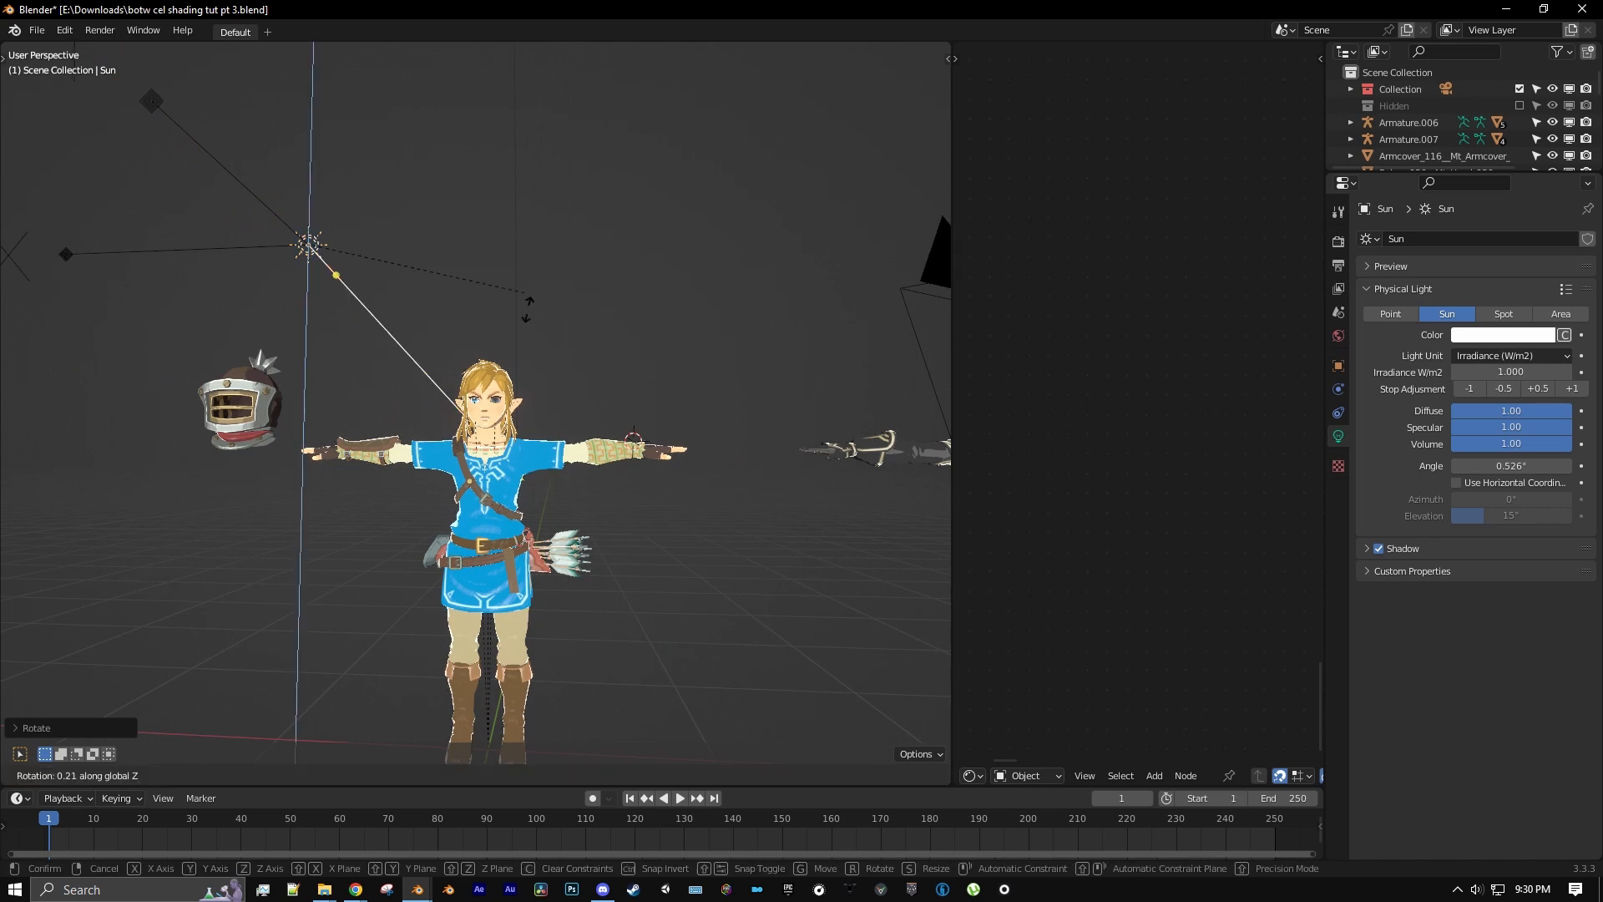
left_click(457, 455)
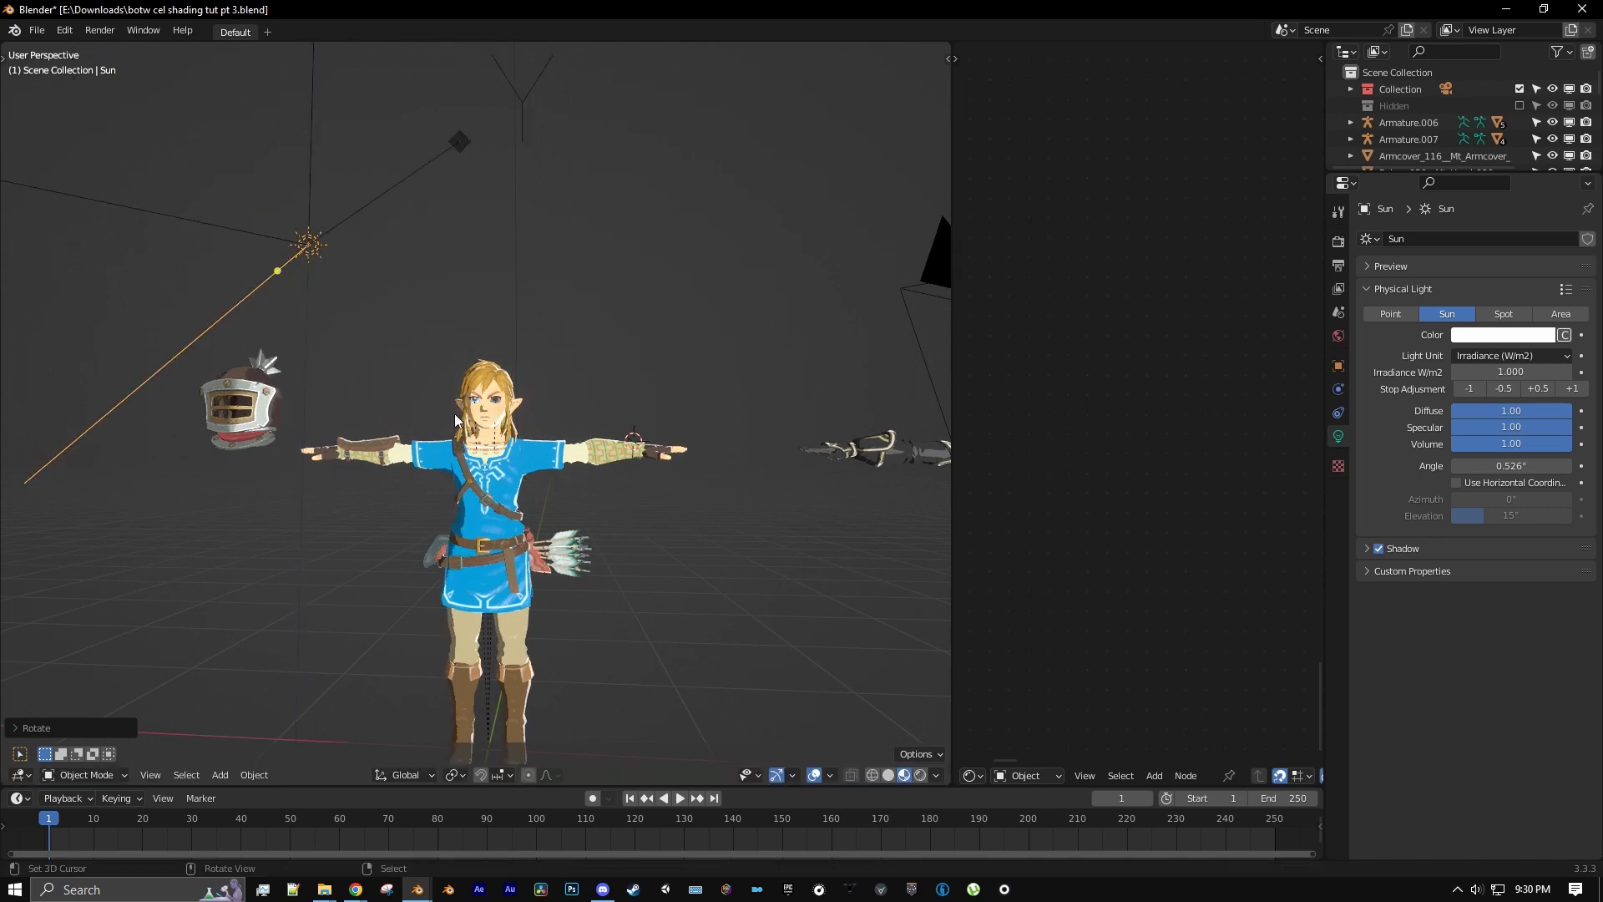
key("g")
left_click(598, 376)
- Examine the right eye's glints up close from different angles under the new sun direction
scroll(589, 384, "up", 10)
middle_click_drag(580, 391, 818, 271)
scroll(602, 409, "down", 3)
middle_click_drag(625, 192, 628, 547)
scroll(585, 490, "up", 5)
middle_click_drag(584, 490, 409, 314)
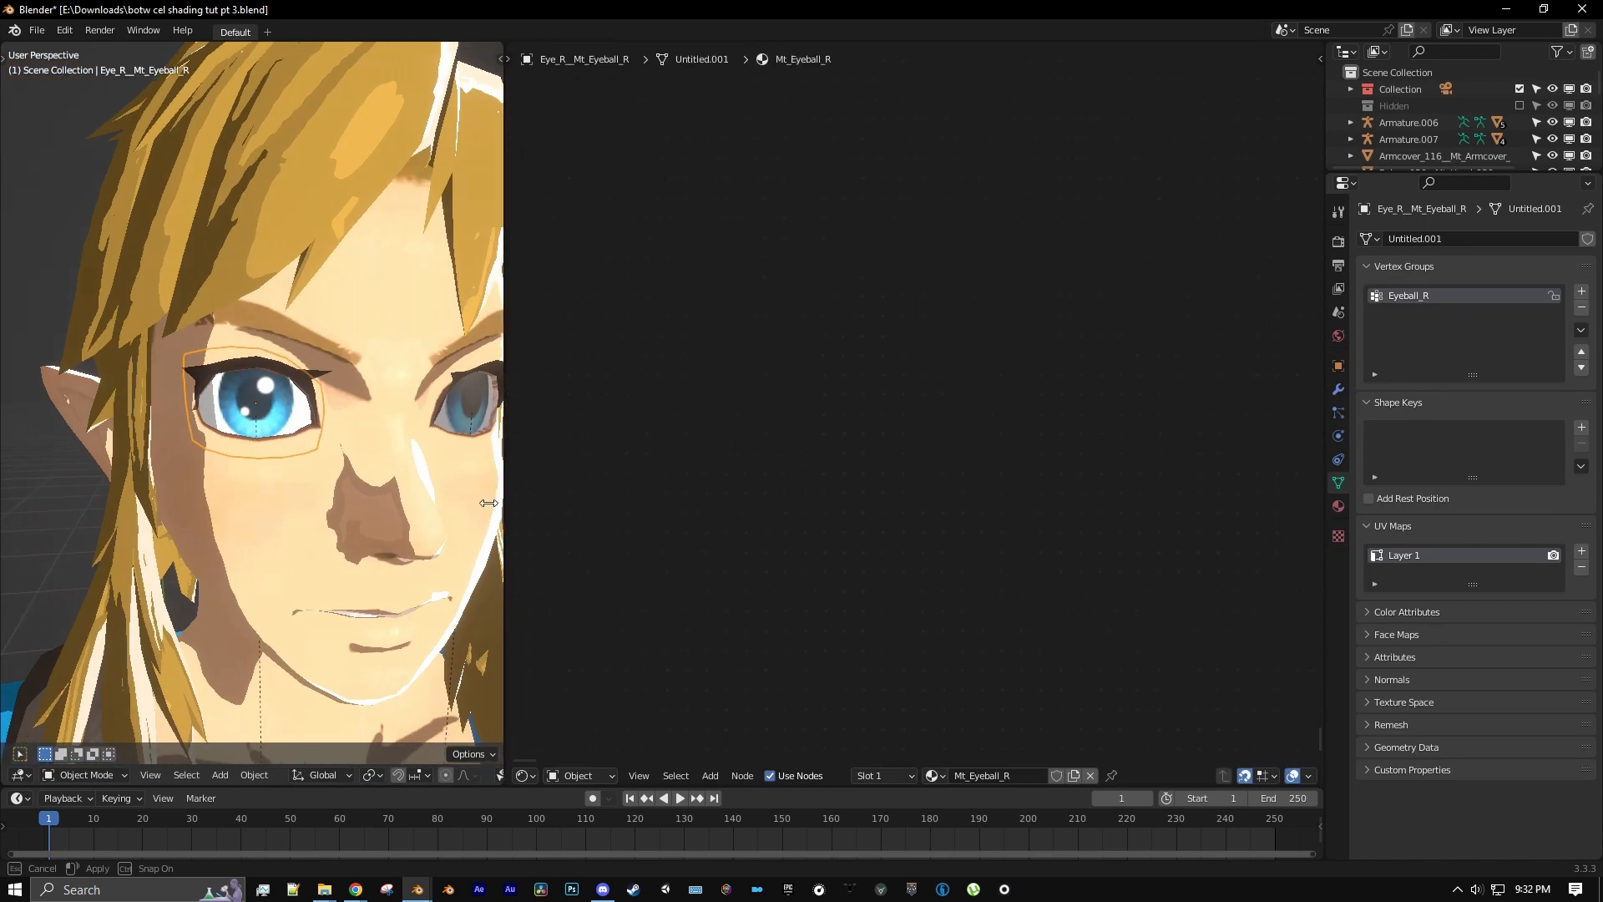
- Add a color input named Eye Shadow below Alb in the Botw Eye Shader group
scroll(929, 378, "up", 8)
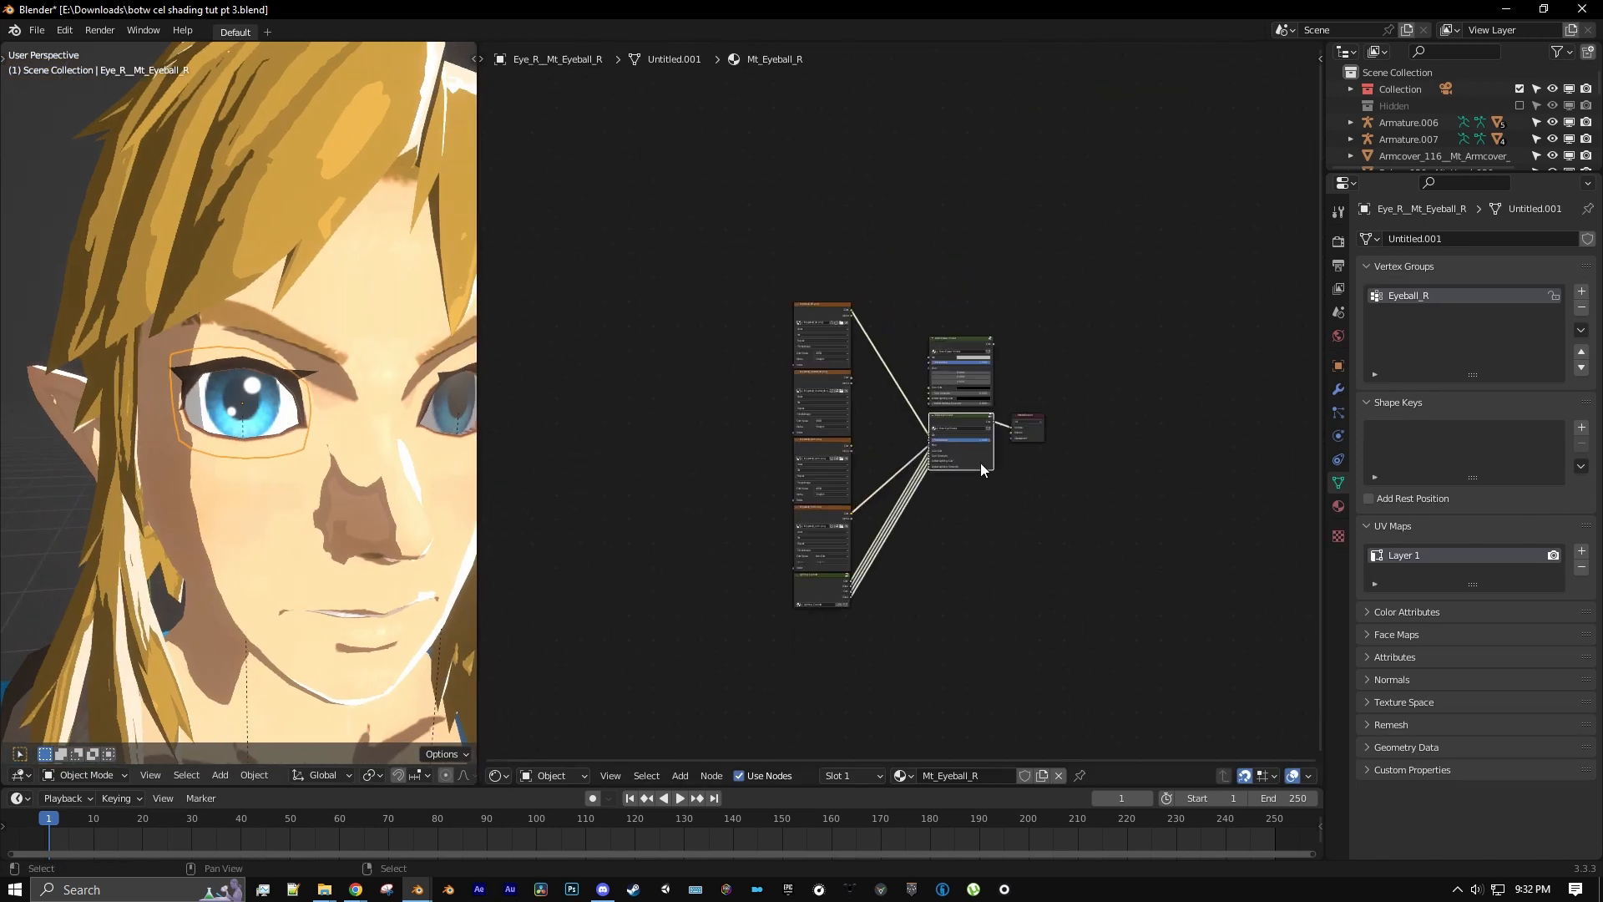
left_click(963, 311)
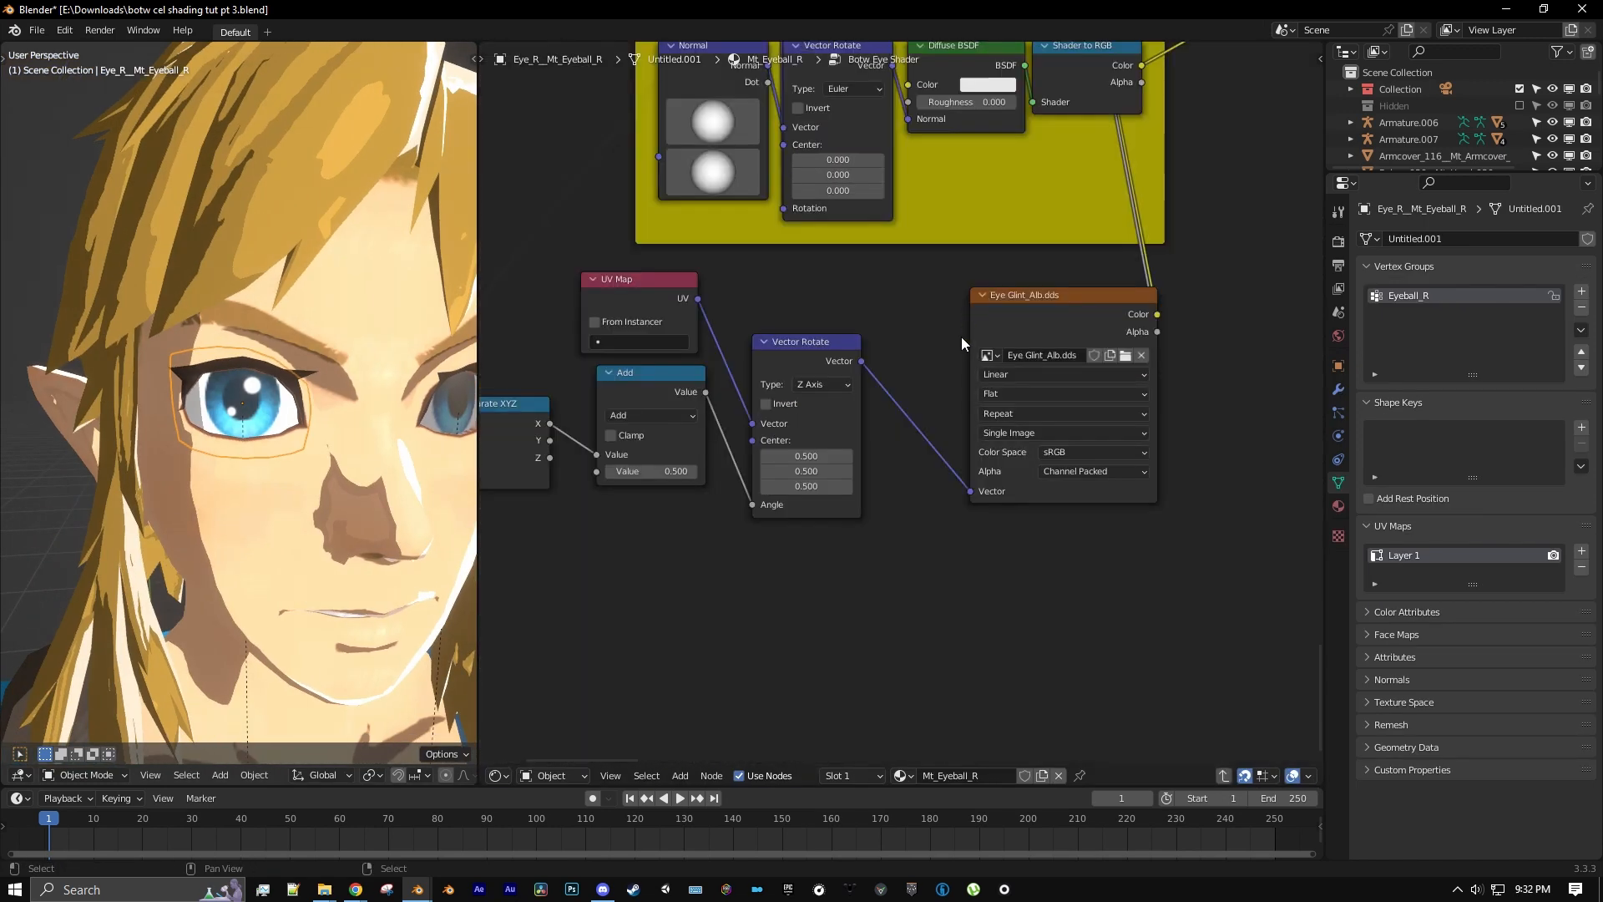
scroll(960, 337, "down", 5)
key("n")
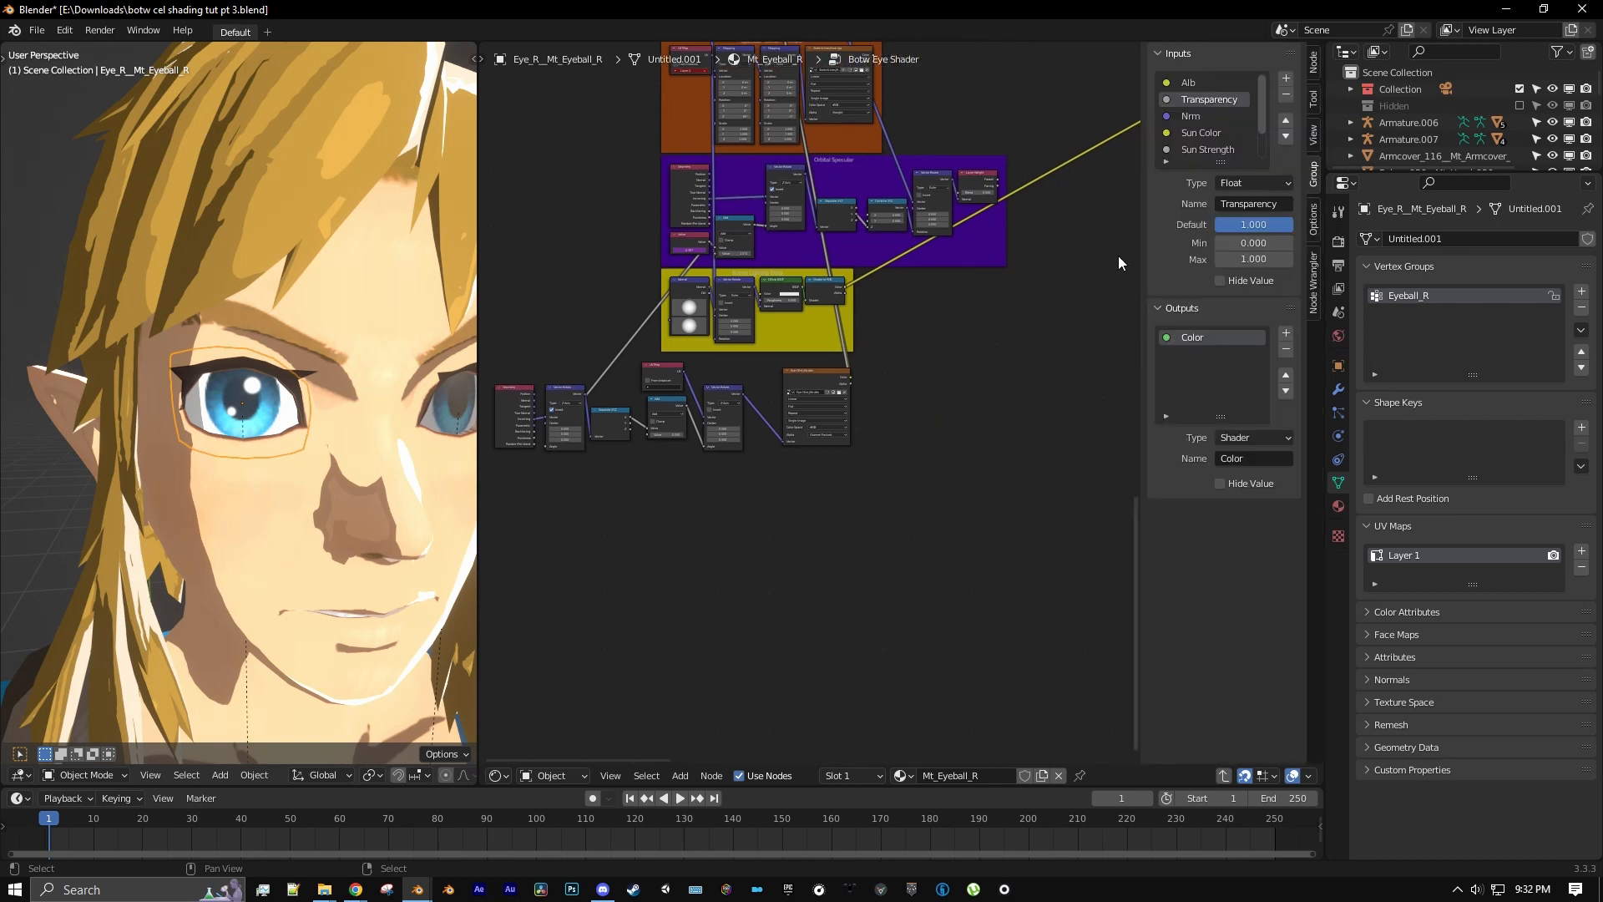
left_click(1219, 83)
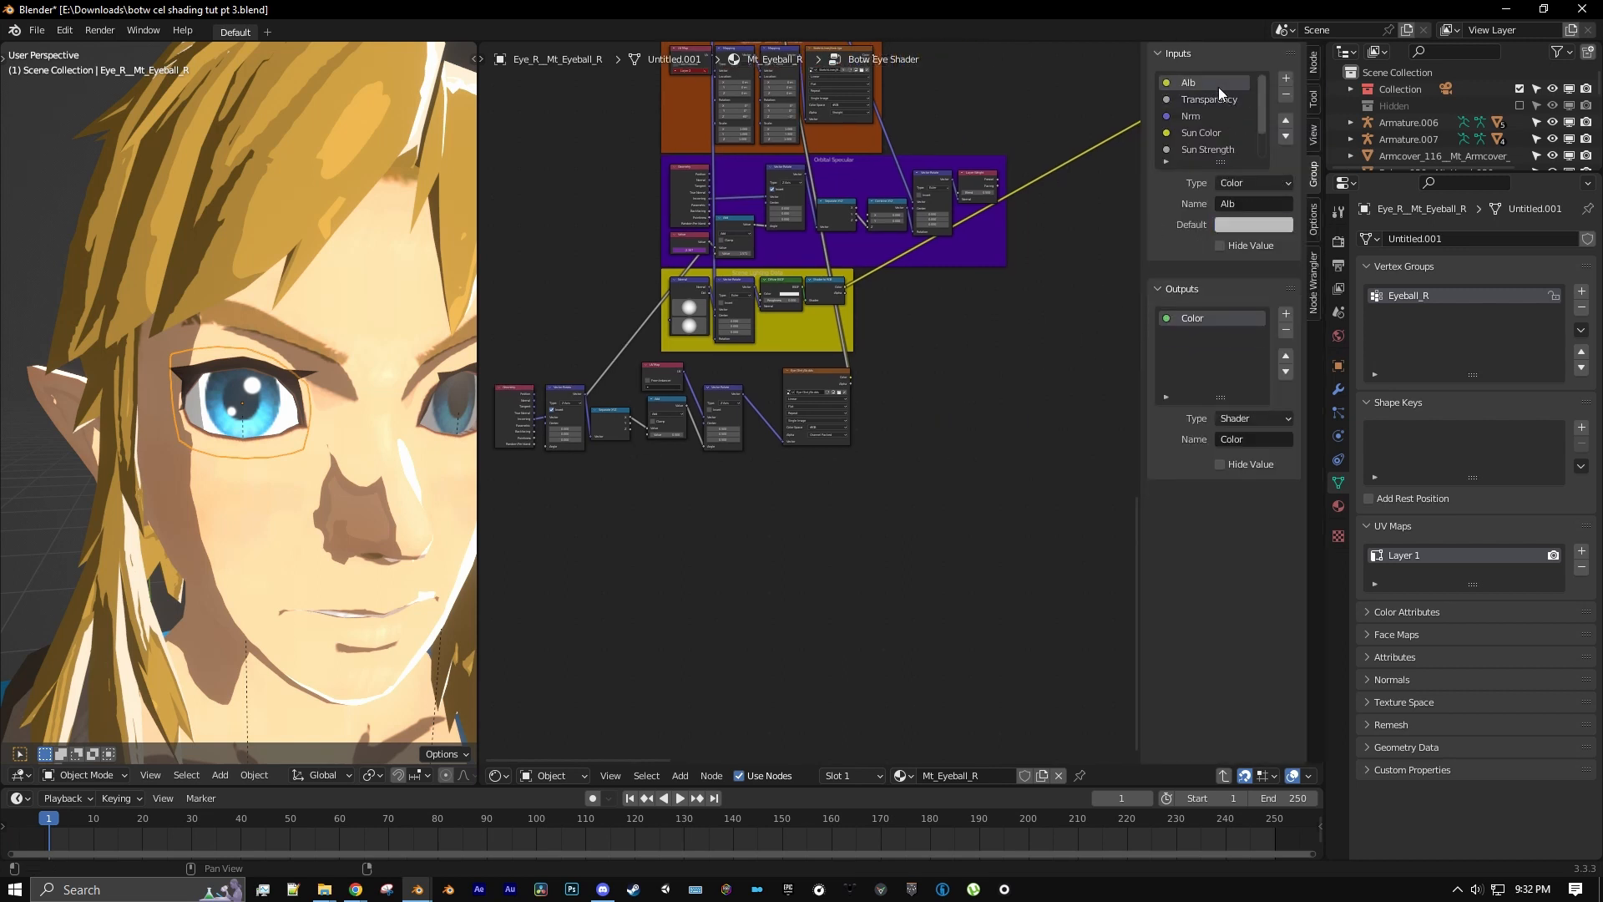
left_click(1286, 78)
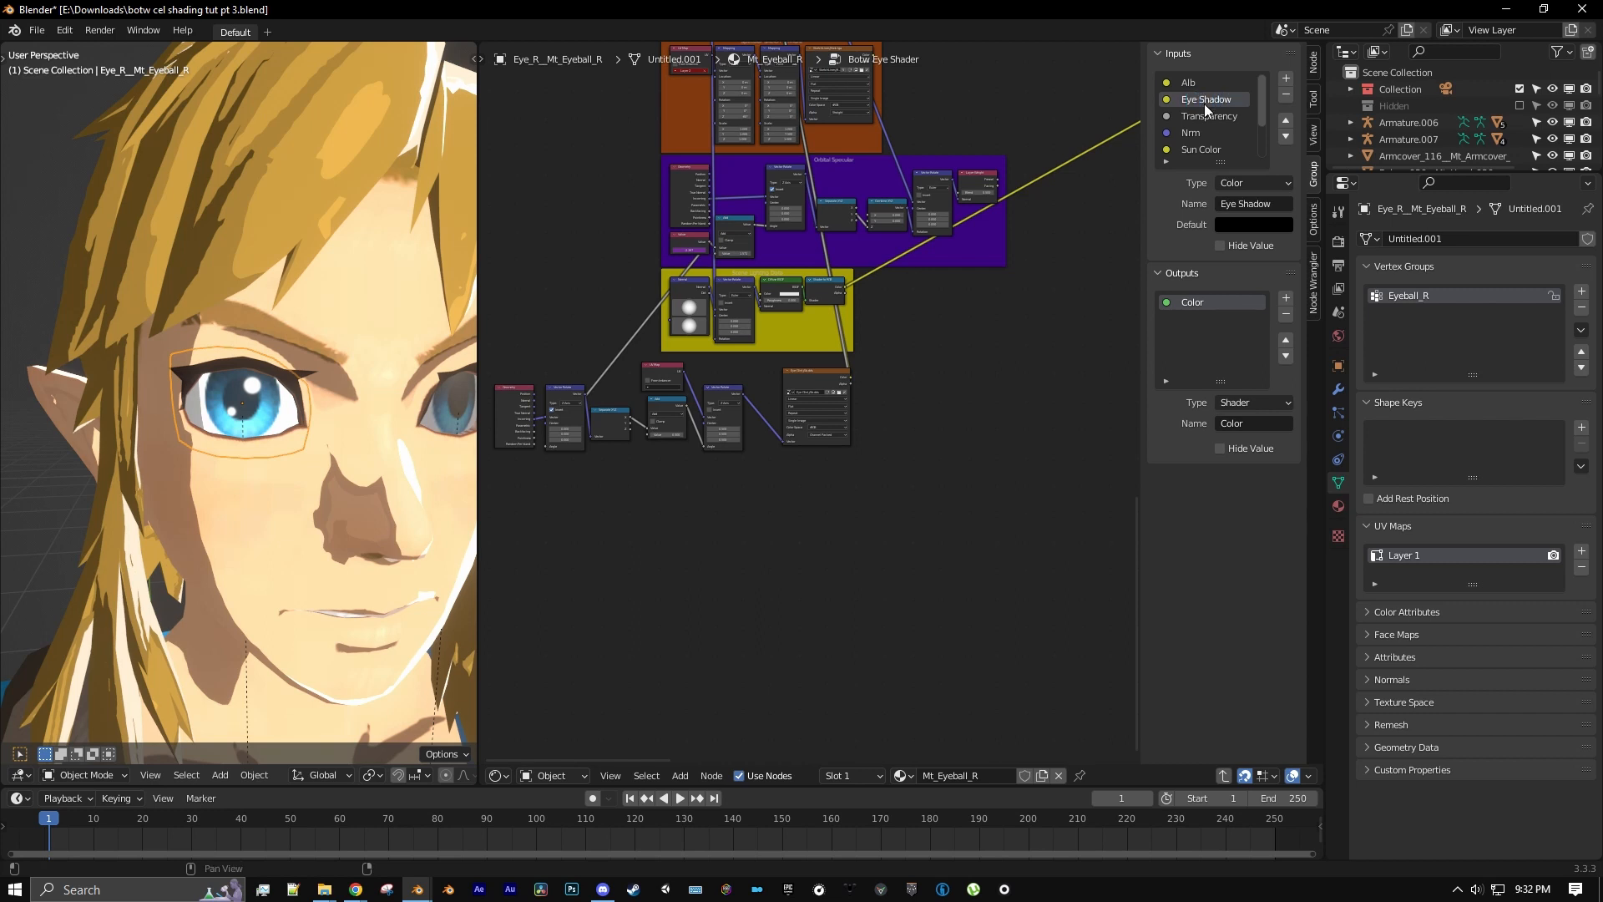
- Duplicate the Mix node and insert the copy between the Group Input's Alb and the original Mix node's Color1
middle_click_drag(1095, 169, 1080, 451)
middle_click_drag(957, 244, 966, 658)
key("n")
middle_click_drag(914, 355, 930, 405)
scroll(891, 367, "up", 12)
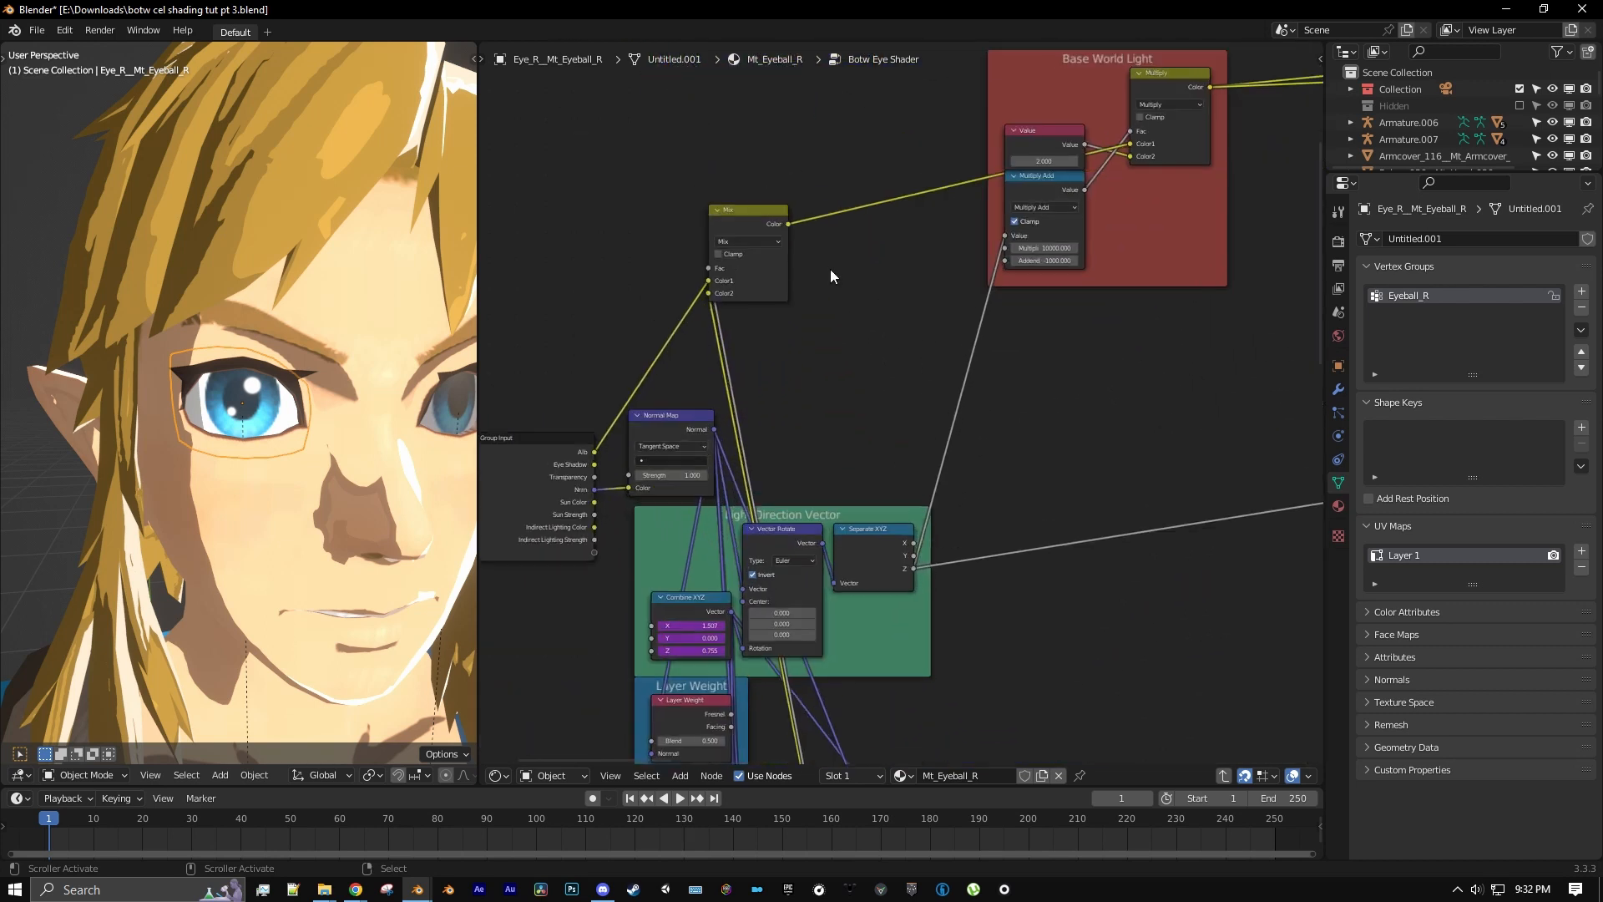
middle_click_drag(834, 274, 895, 326)
scroll(894, 330, "up", 1)
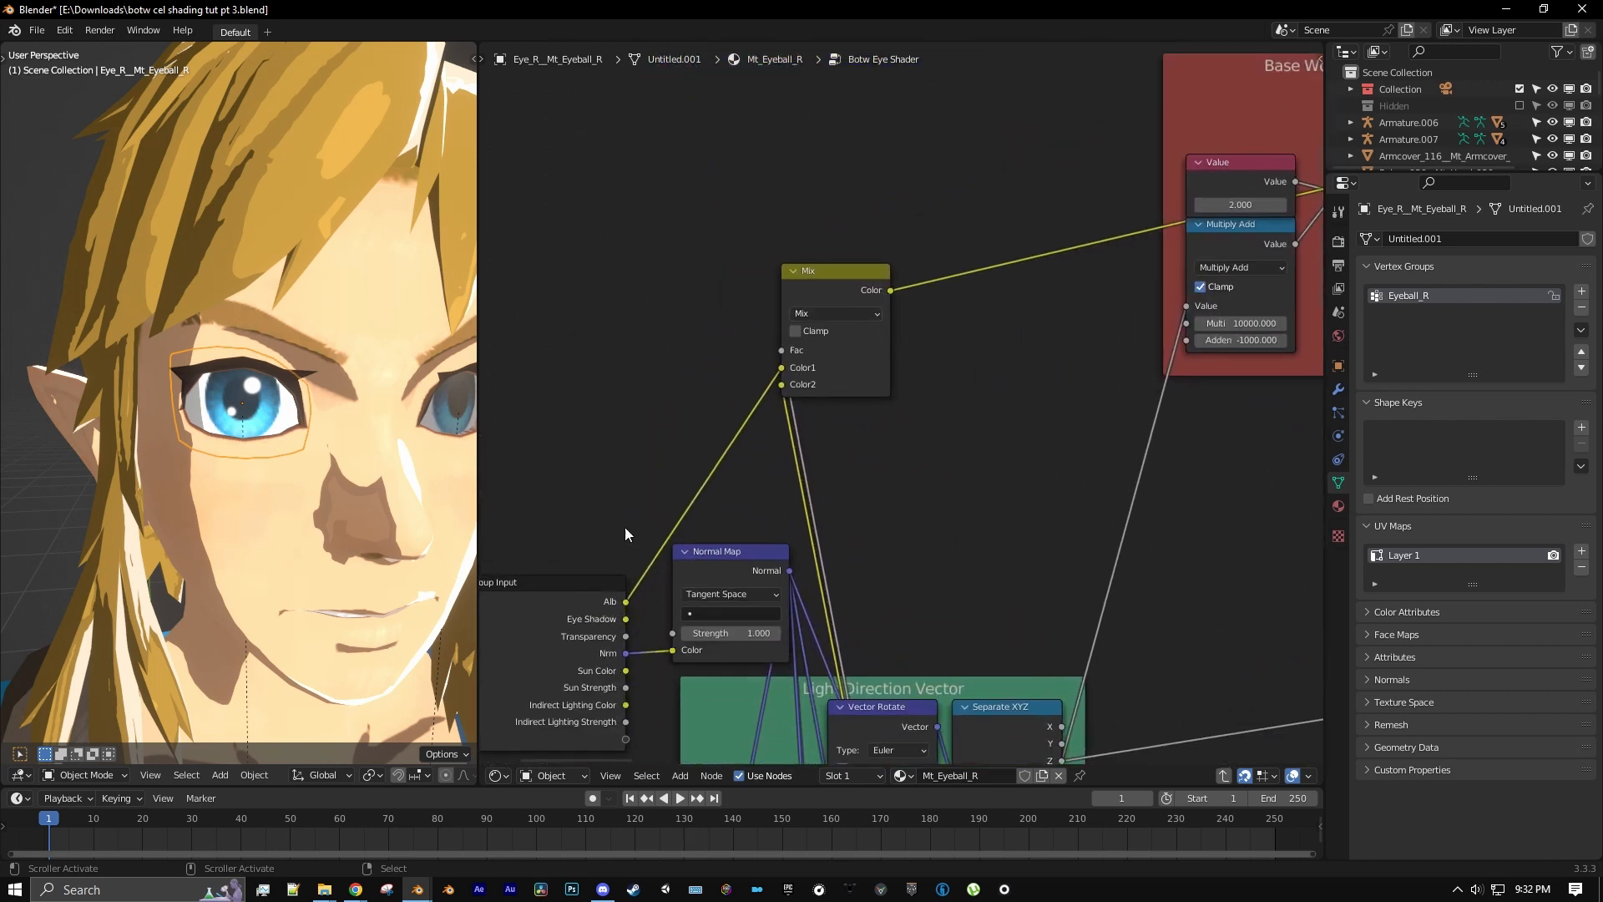
key("shift+d")
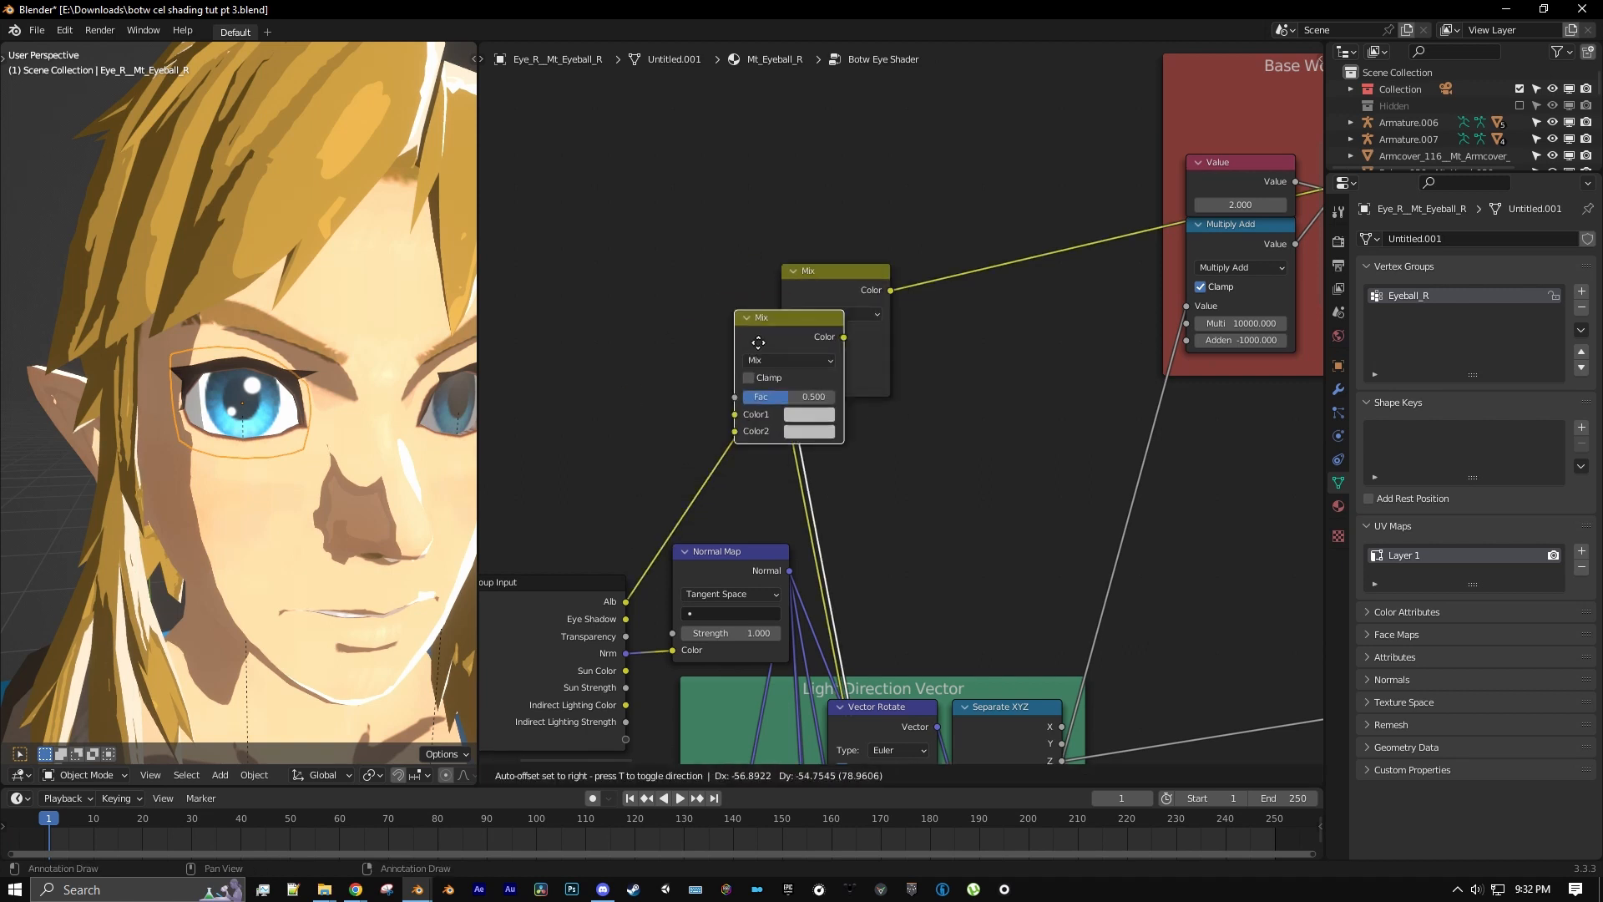
left_click(664, 428)
left_click_drag(735, 424, 738, 298)
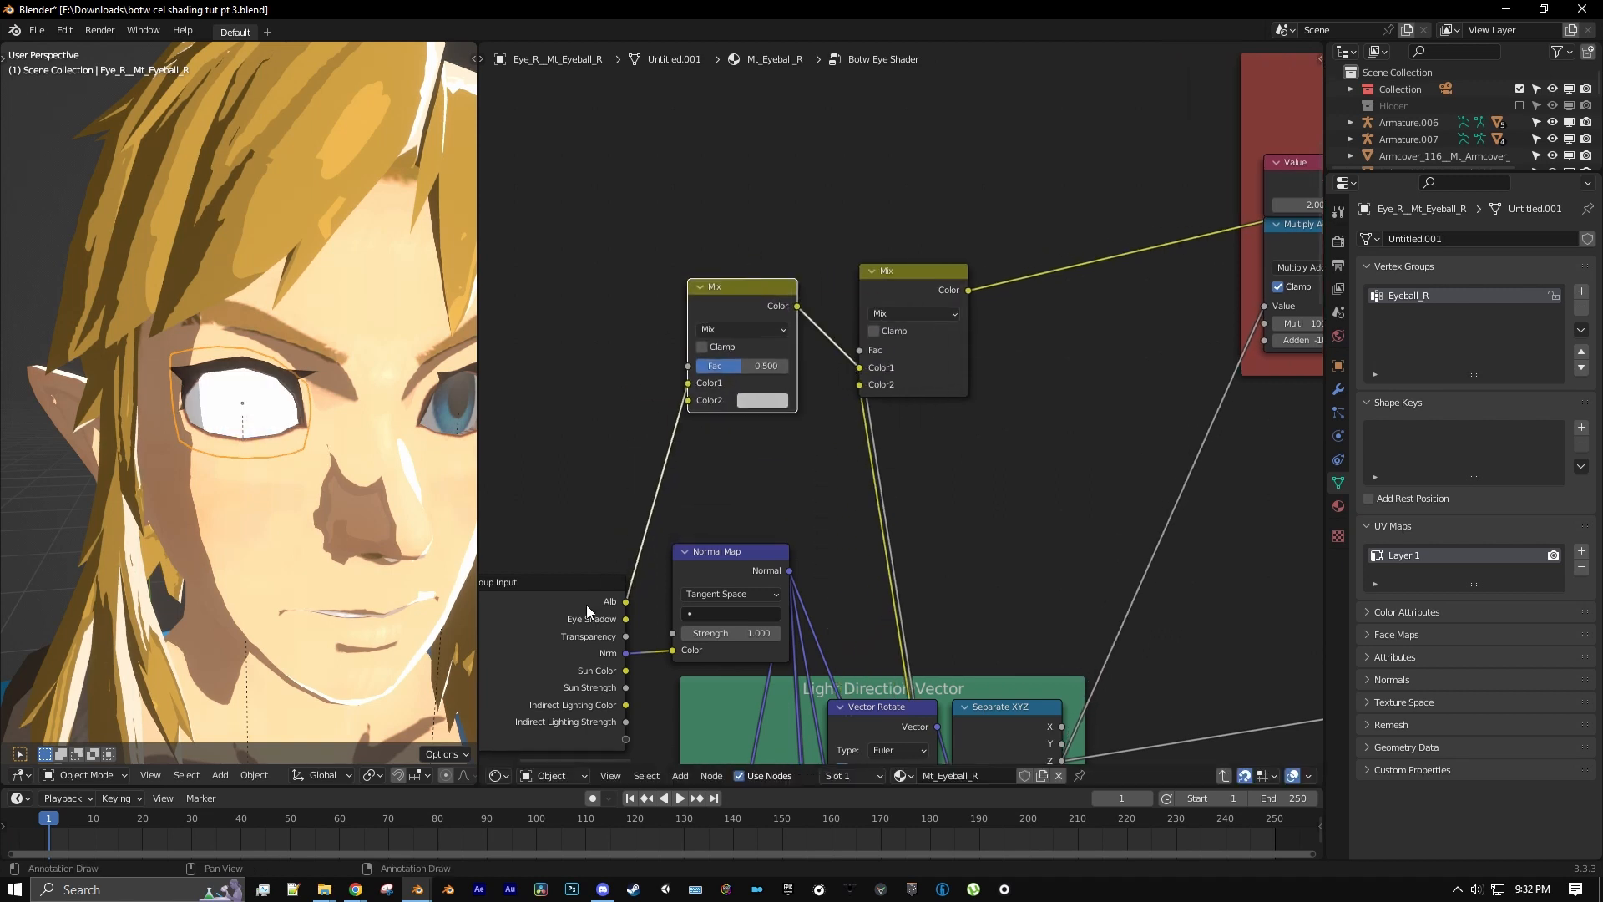
- Set the duplicated Mix node to Multiply with Fac 1.000 and link the Group Input's Eye Shadow to its Color2
left_click_drag(571, 606, 507, 390)
left_click(723, 327)
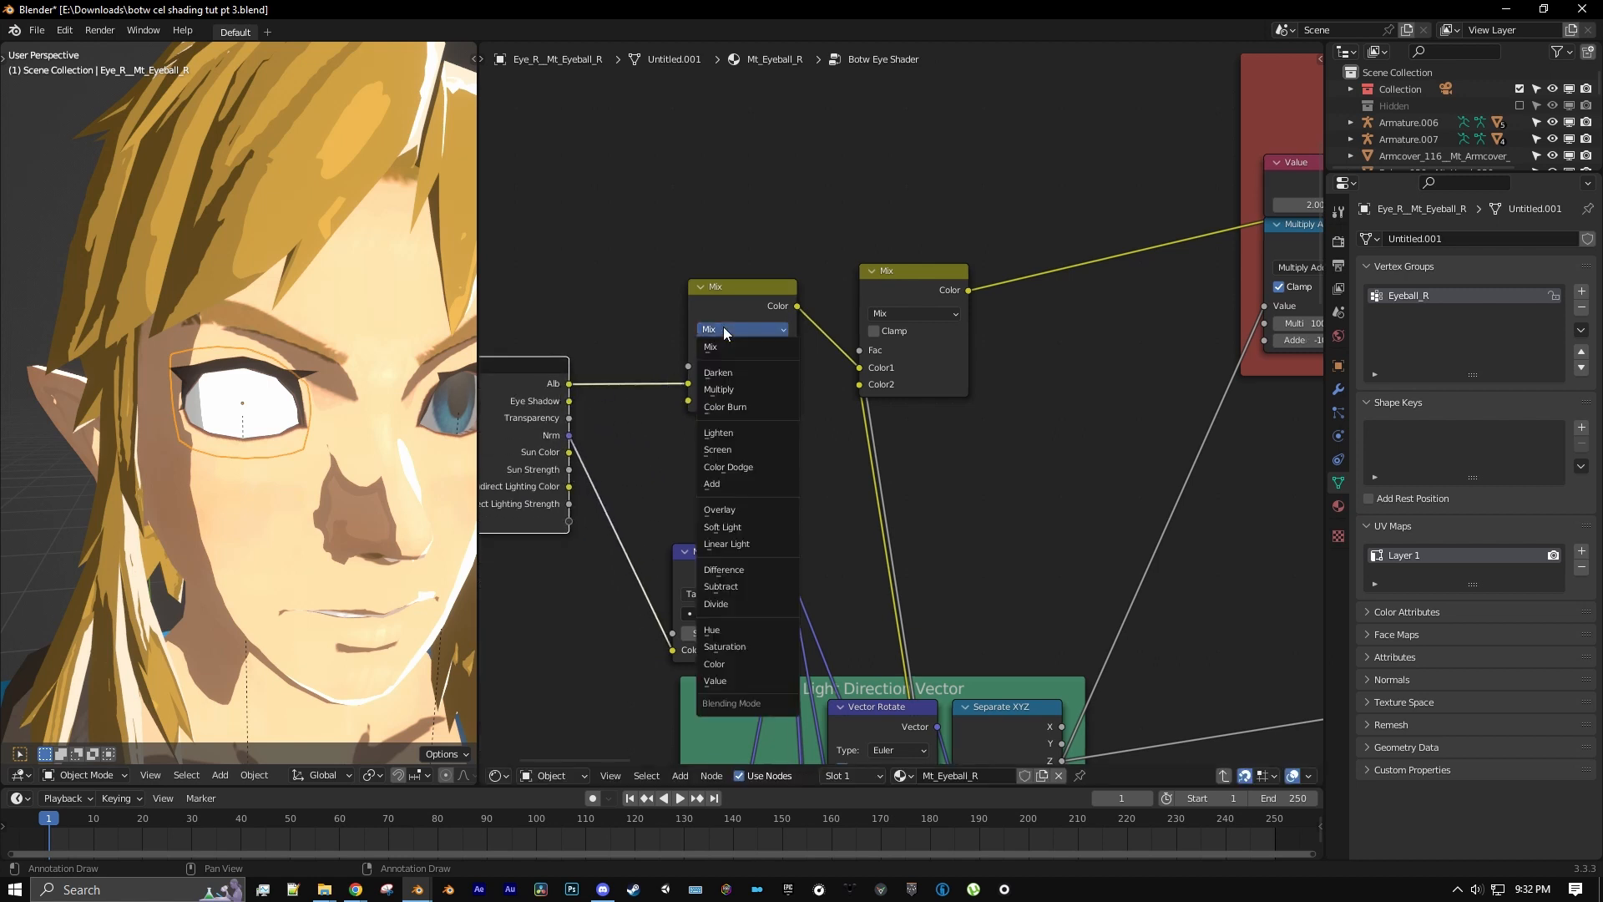
left_click(727, 394)
middle_click_drag(615, 403, 775, 416)
scroll(684, 419, "up", 2)
left_click_drag(906, 379, 926, 400)
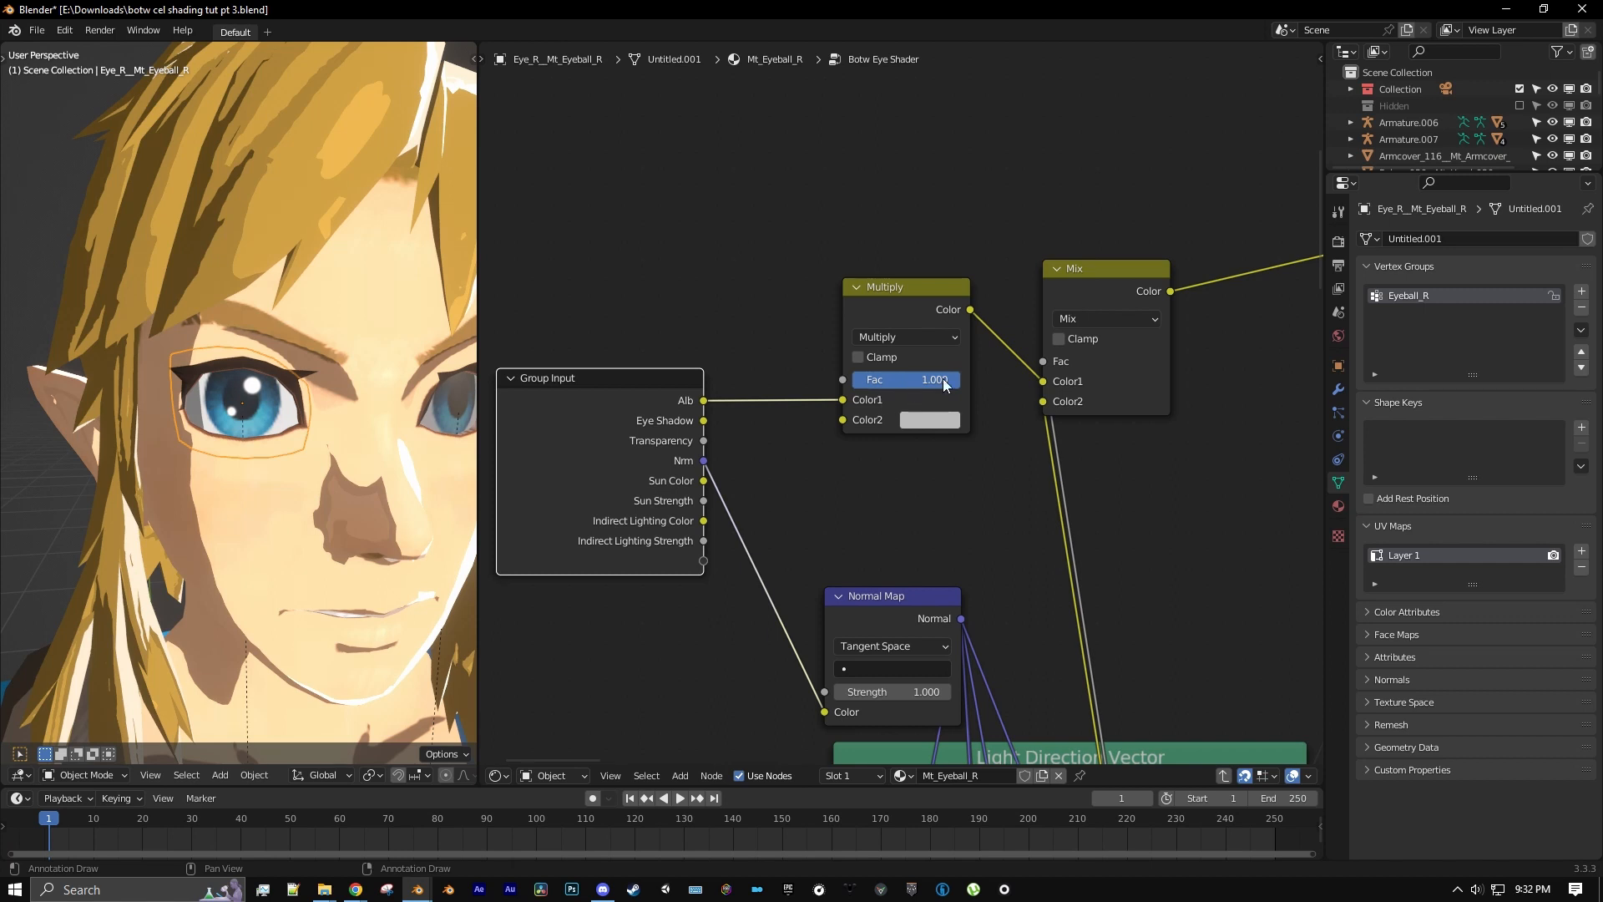
left_click(718, 424)
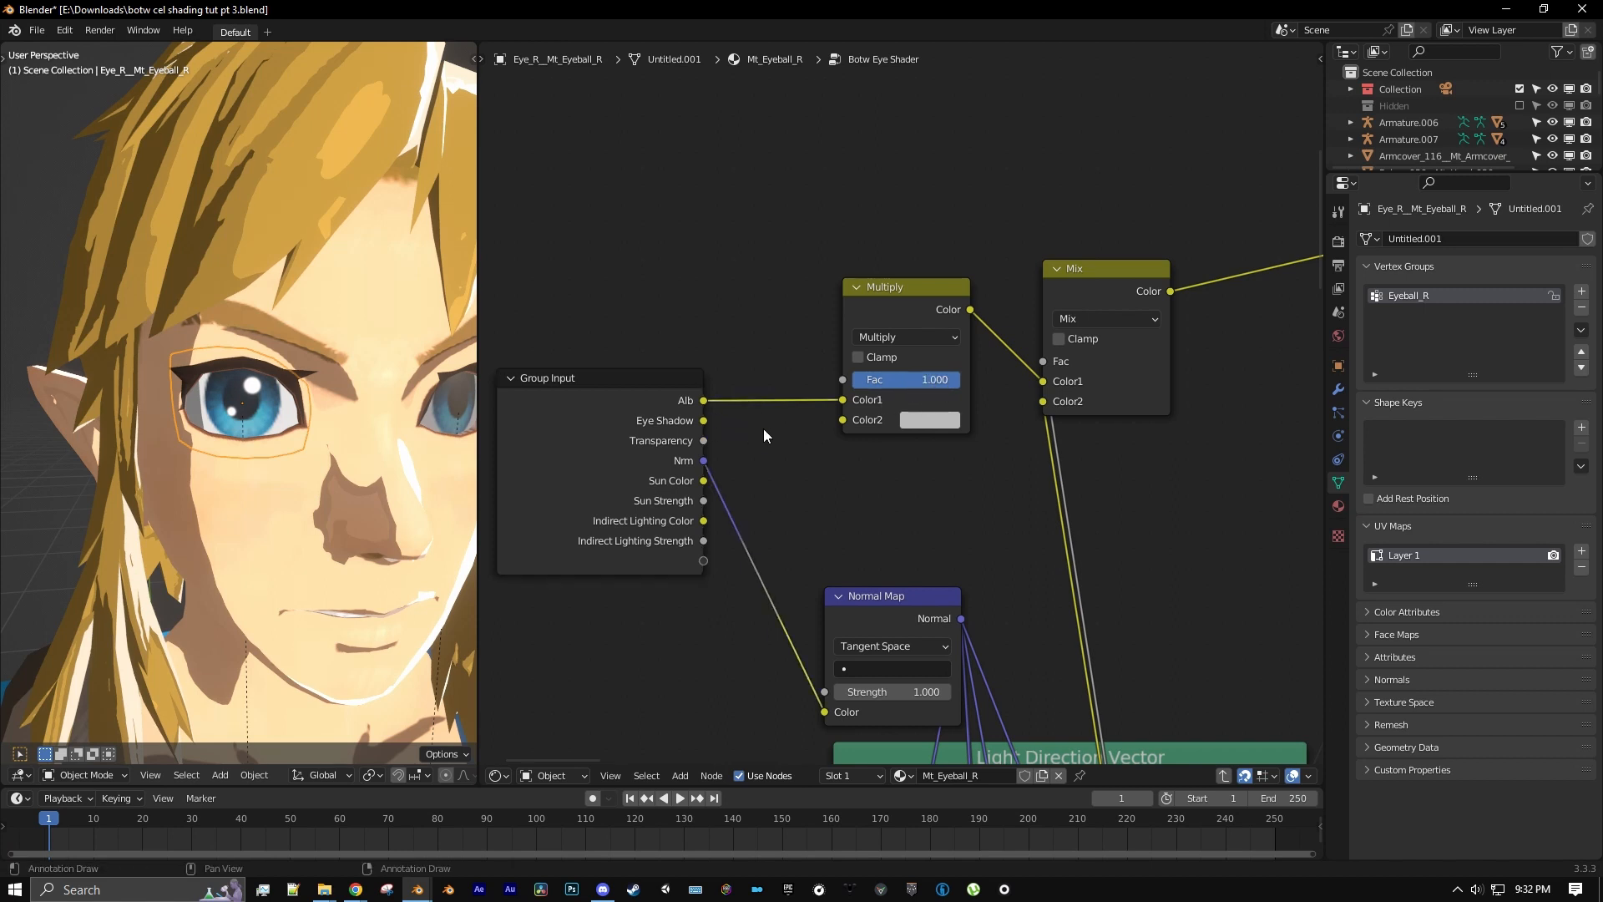
left_click_drag(718, 423, 839, 416)
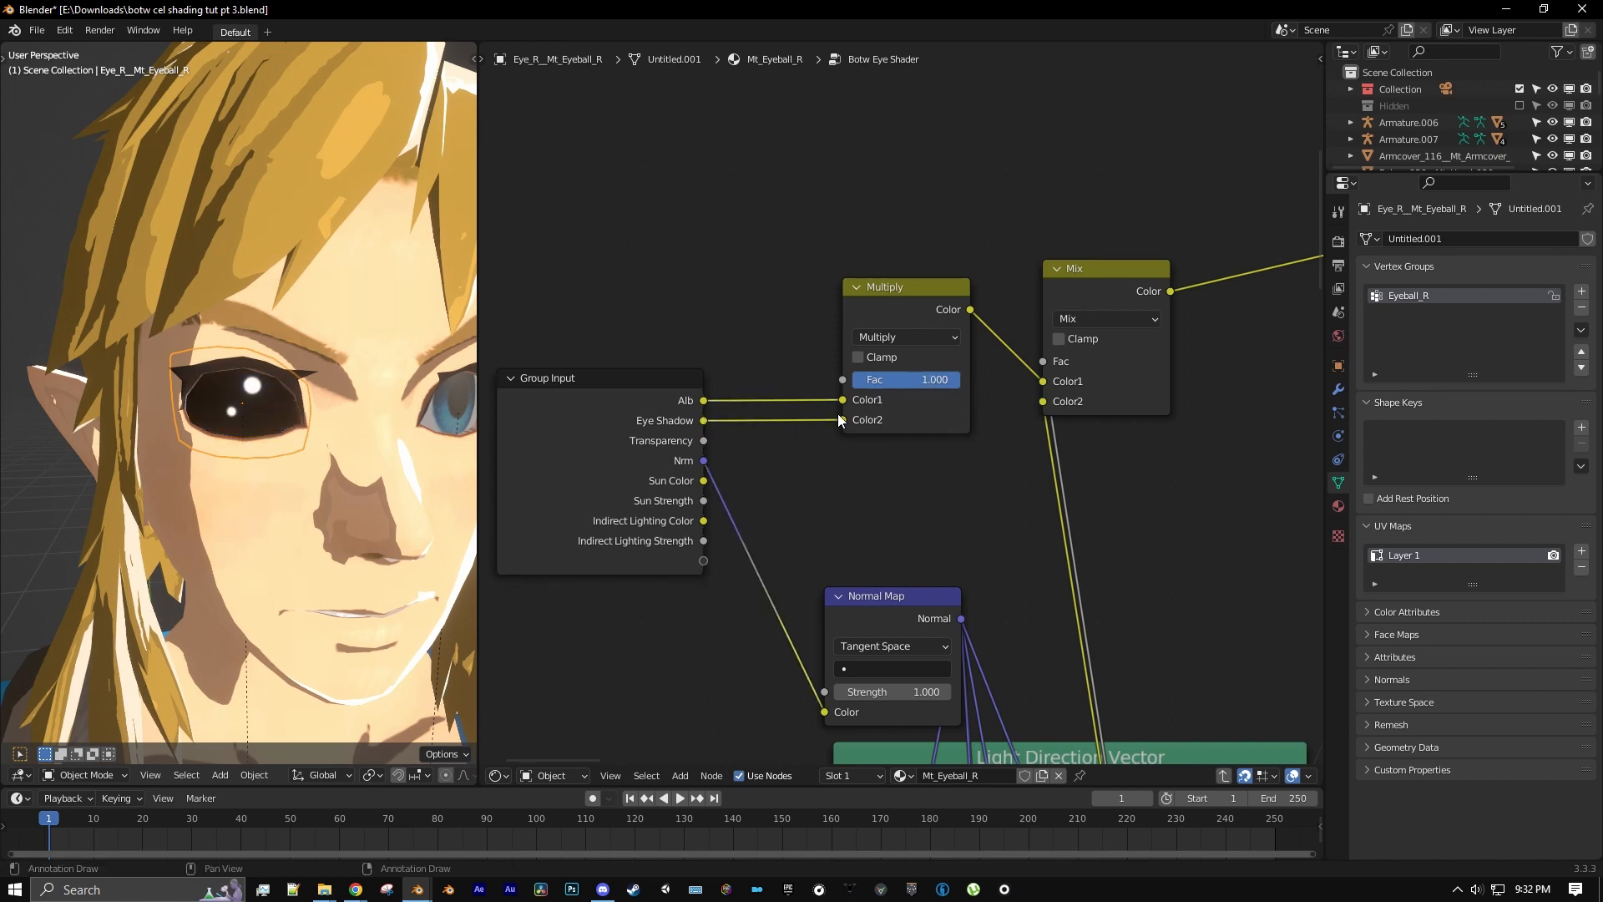
- Leave the node group and link the Color of link_eyeball_r_shadow_alb.png to the Botw Eye Shader's Eye Shadow input
left_click(1220, 778)
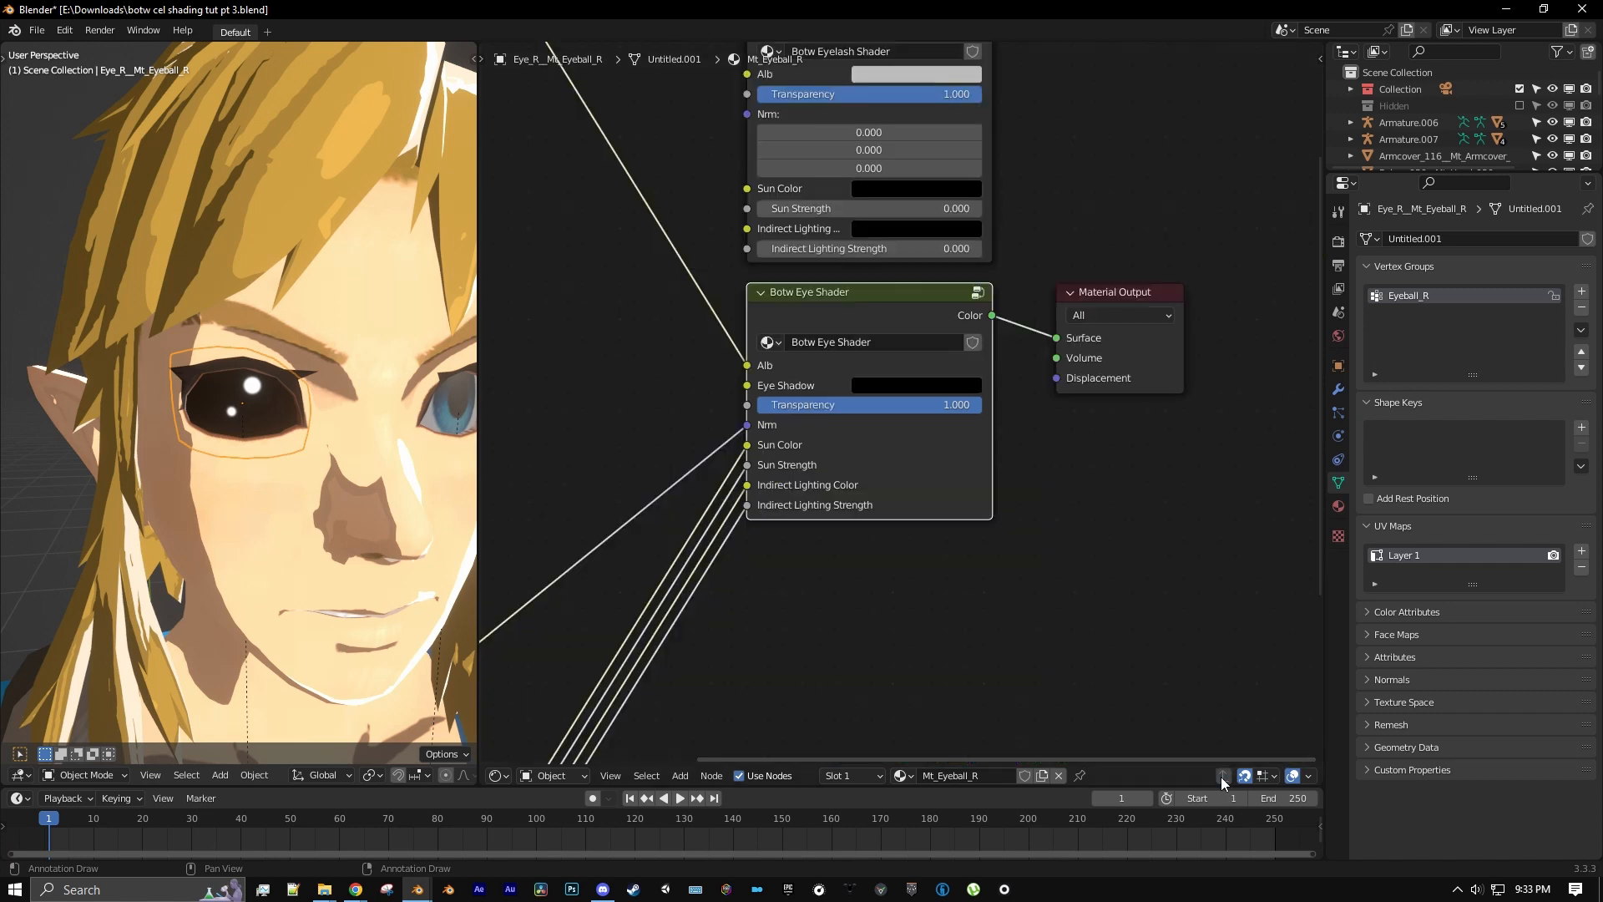
middle_click_drag(864, 471, 769, 533, "ctrl")
middle_click_drag(749, 433, 753, 352)
scroll(751, 339, "up", 2)
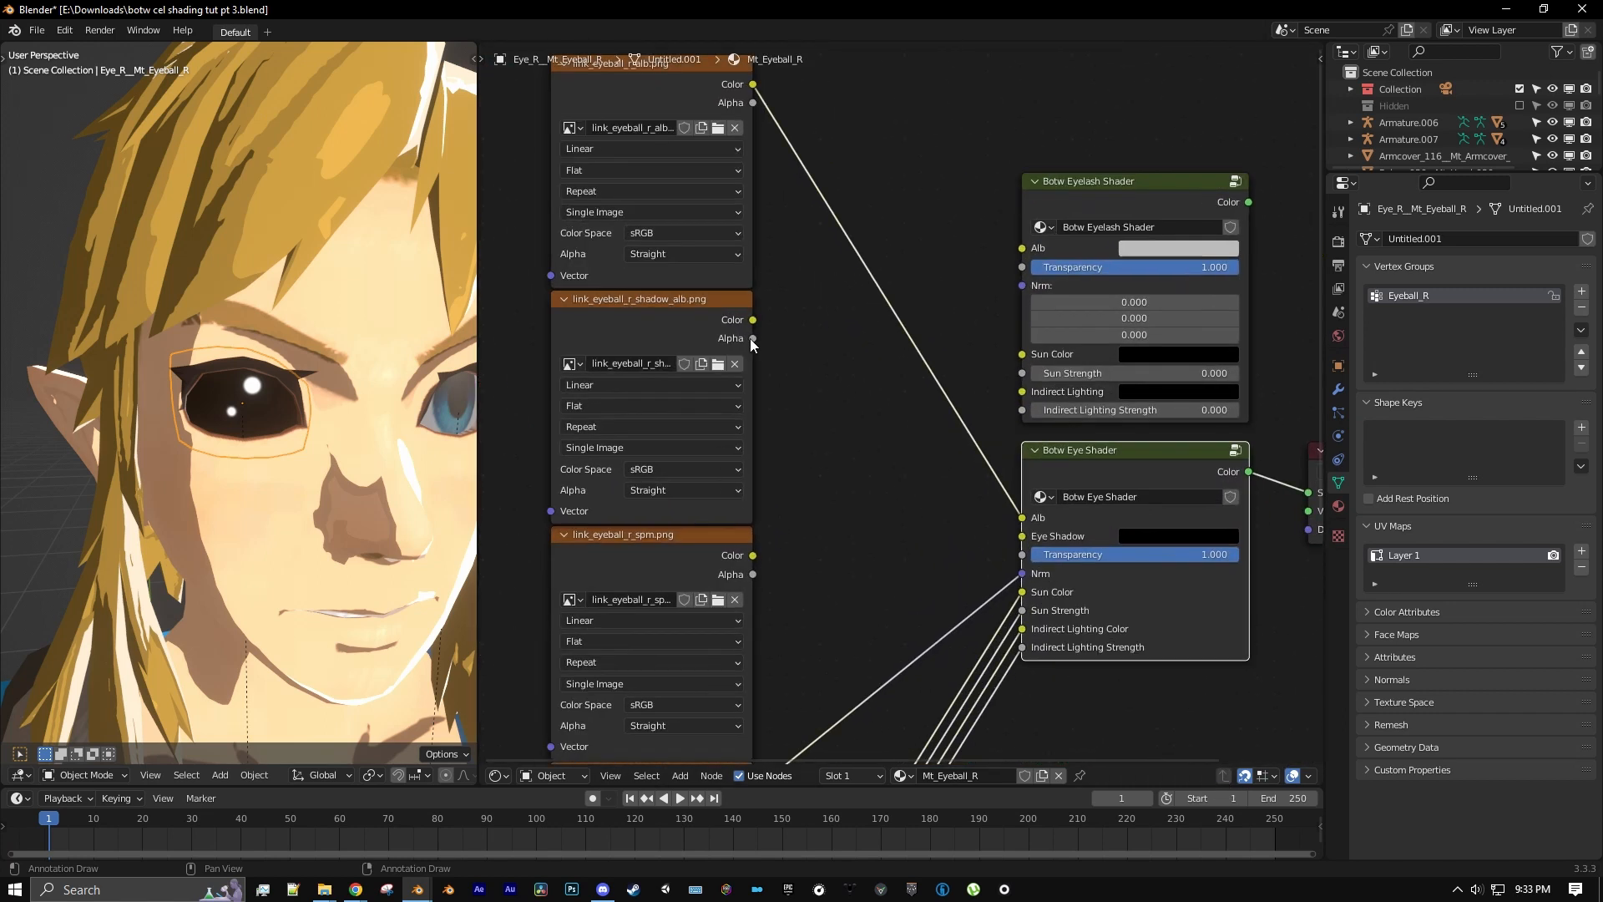
left_click(695, 320, "ctrl+shift")
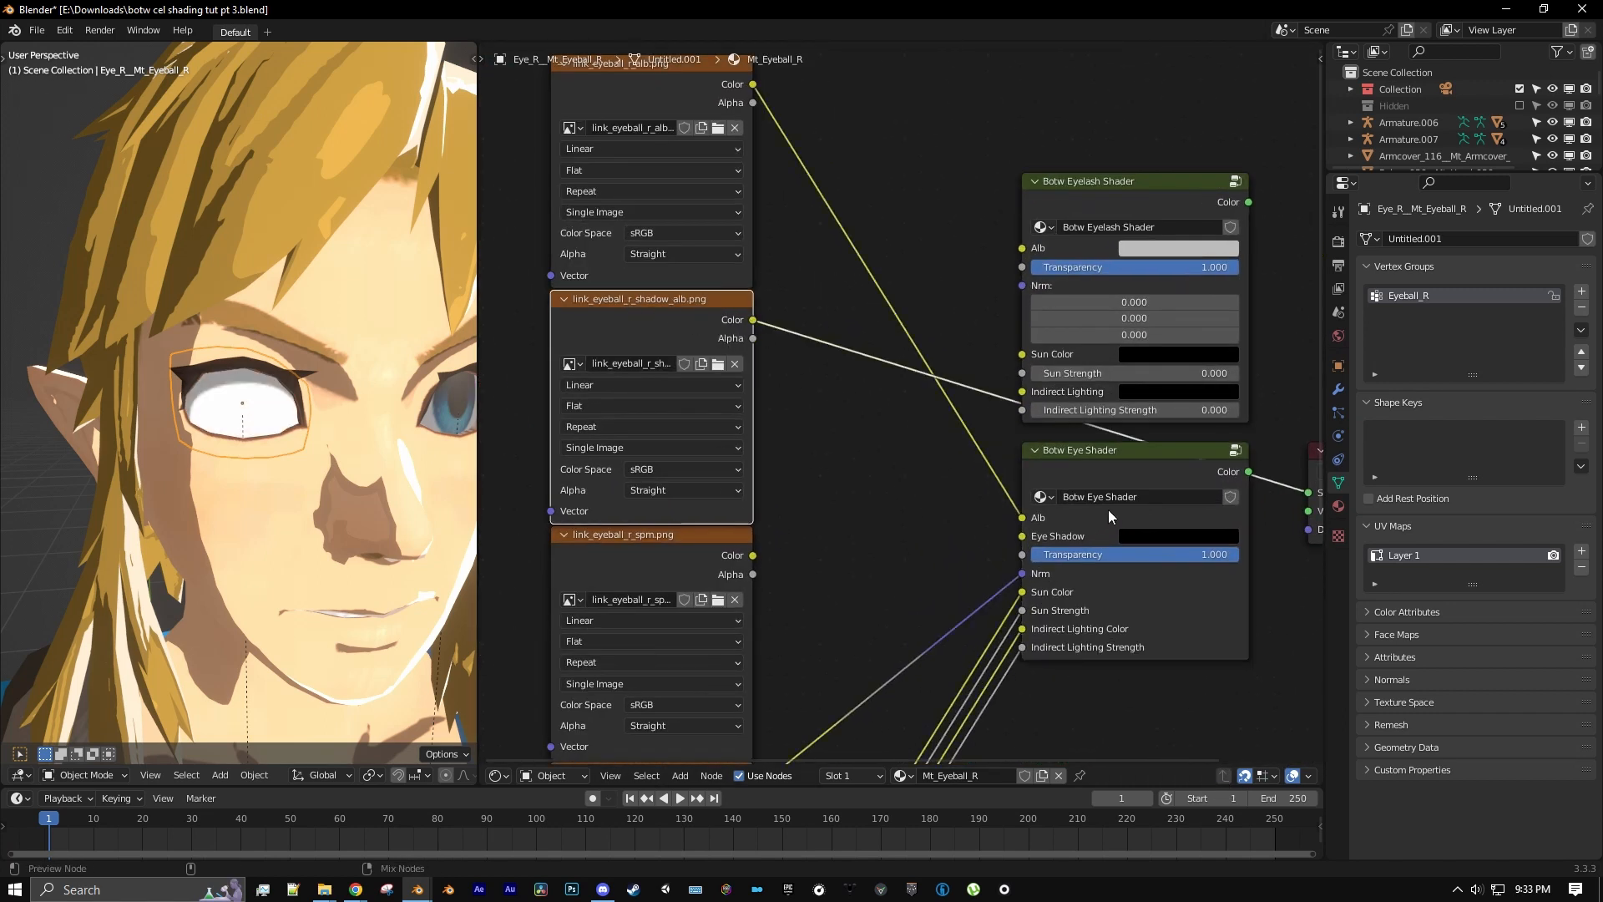
key("ctrl+z")
left_click_drag(749, 321, 1030, 539)
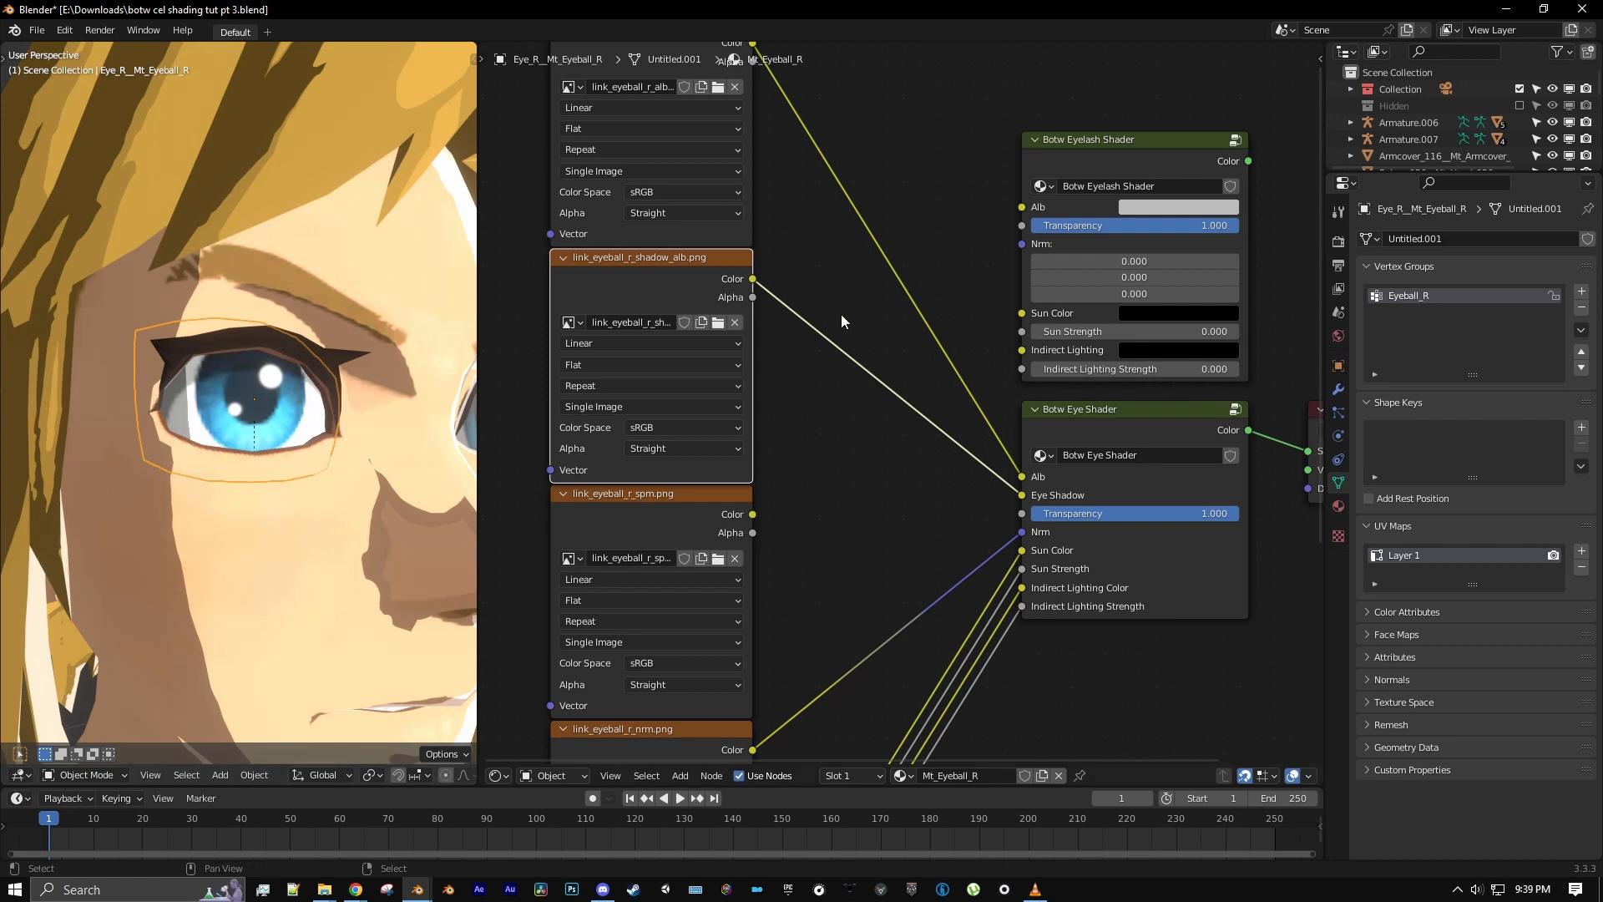
- Delete the unused Botw Eyelash Shader node from the right eyeball material
scroll(1010, 324, "down", 3)
left_click_drag(1056, 324, 992, 357)
middle_click_drag(991, 357, 839, 451)
scroll(868, 418, "up", 6)
left_click(877, 289)
middle_click_drag(848, 372, 1019, 252)
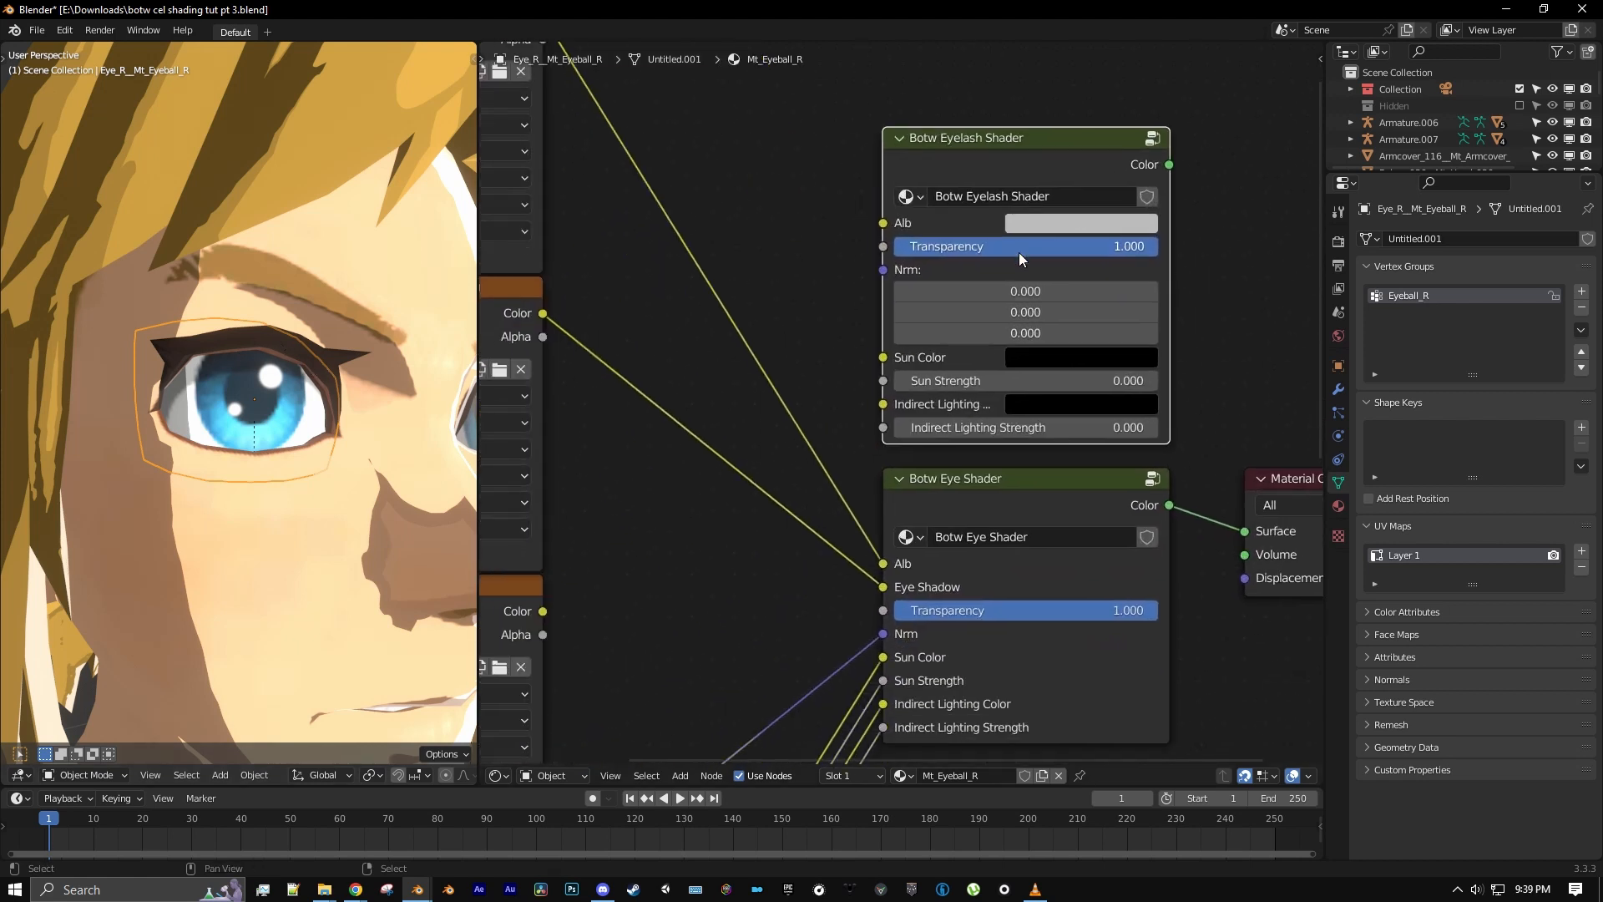
key("x")
scroll(885, 417, "down", 2)
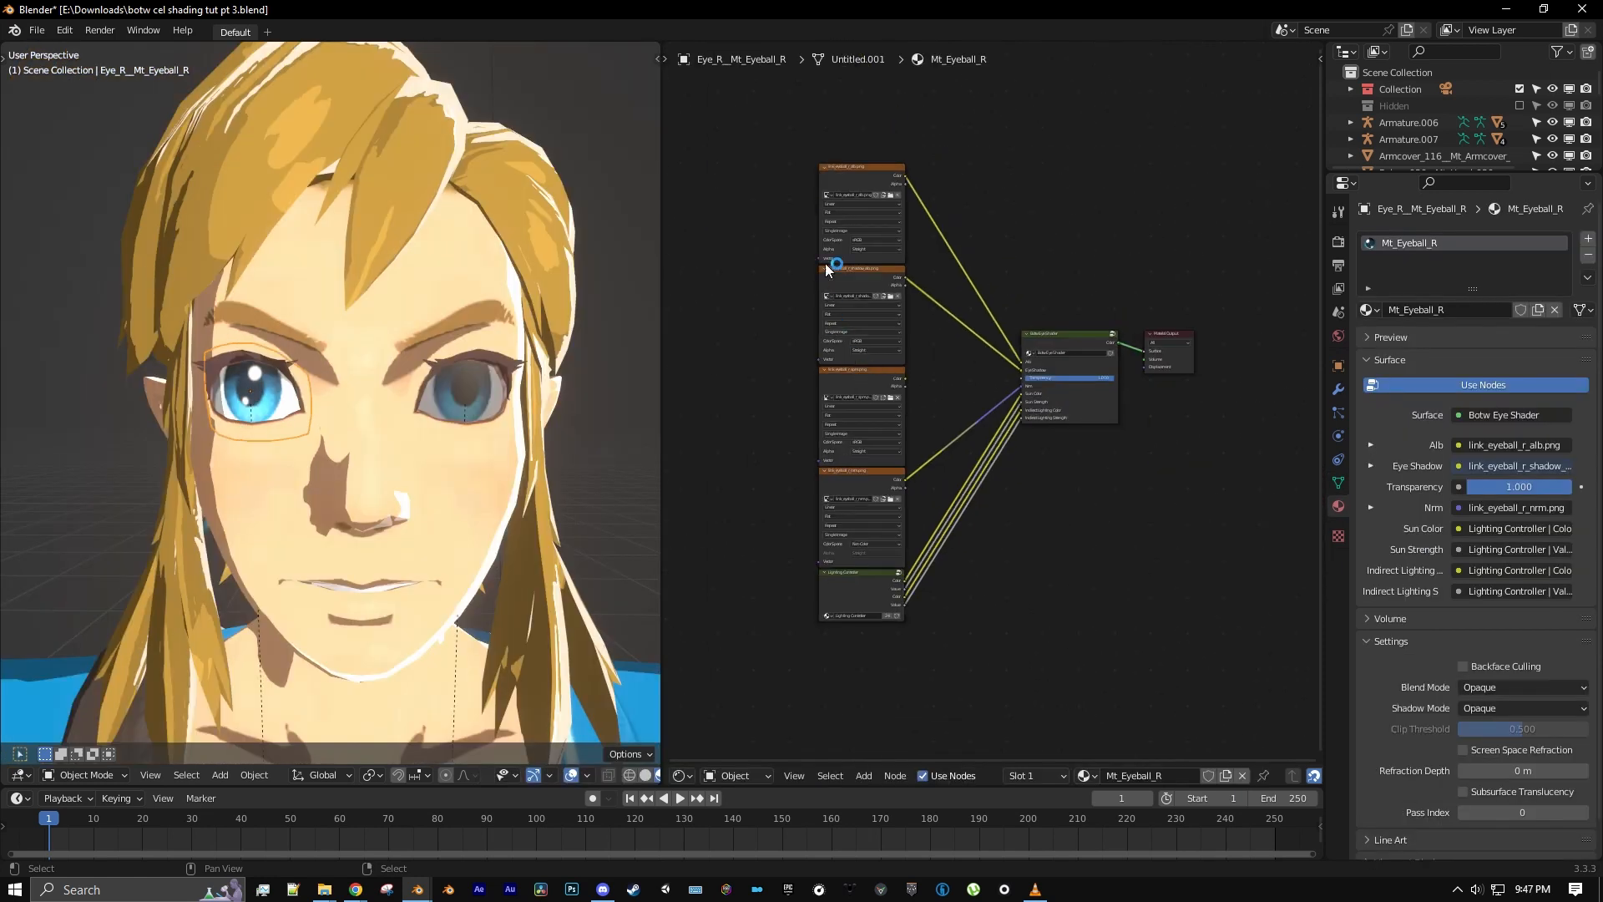
- Replace all nodes of the left eyeball's Mt_Eyeball_L material with a copy of the Mt_Eyeball_R node setup
left_click_drag(728, 113, 1235, 606)
key("Home")
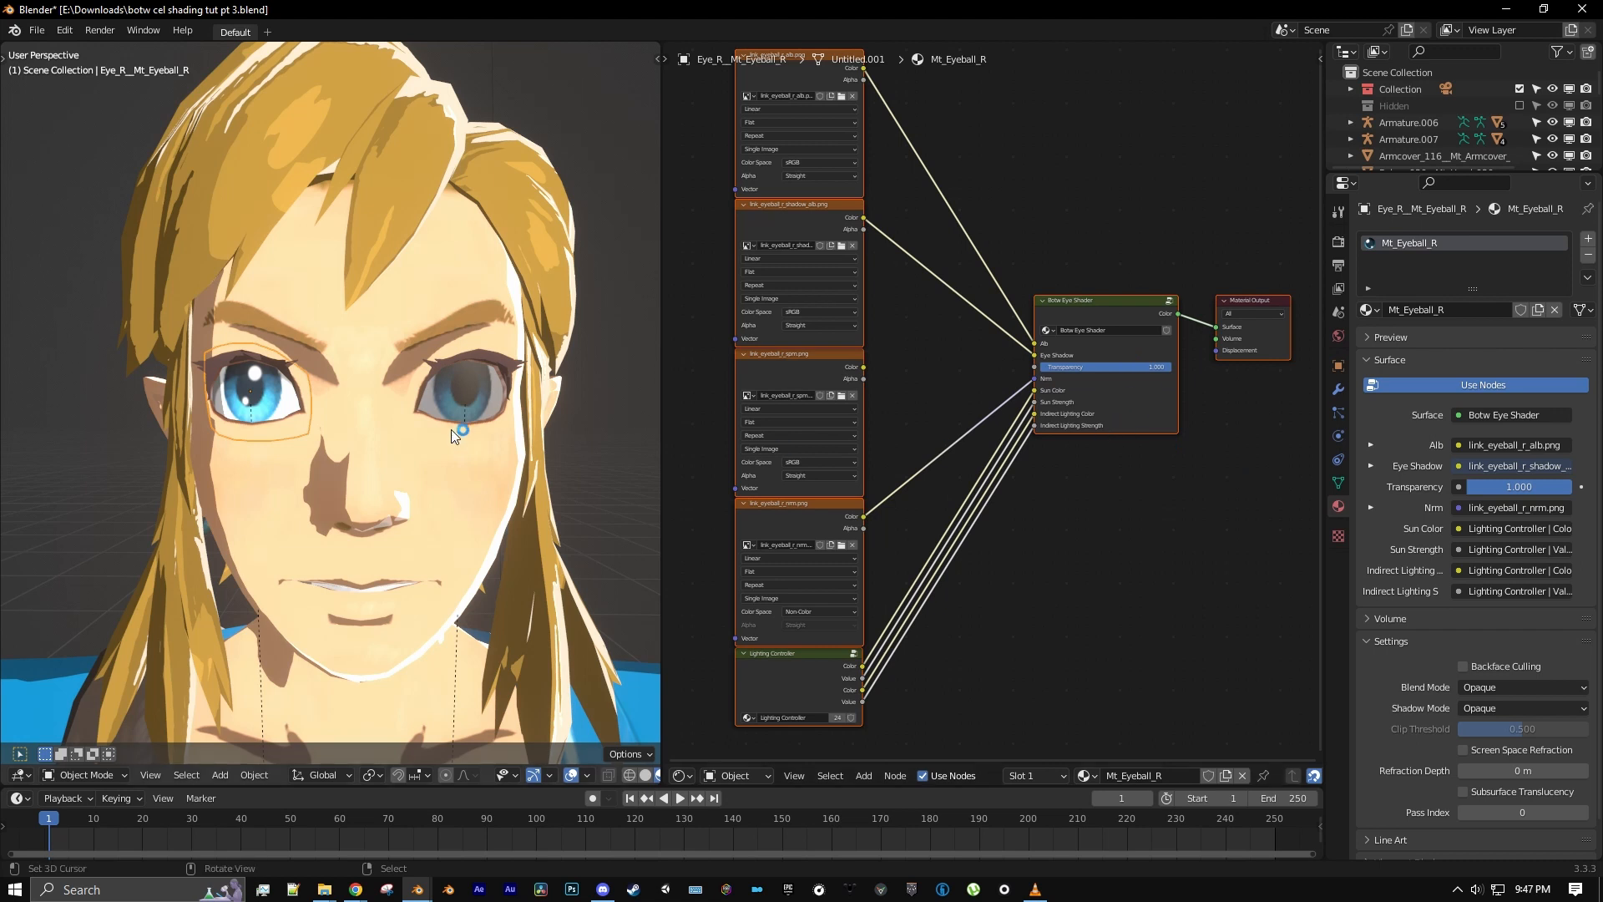
left_click(451, 429)
key("Home")
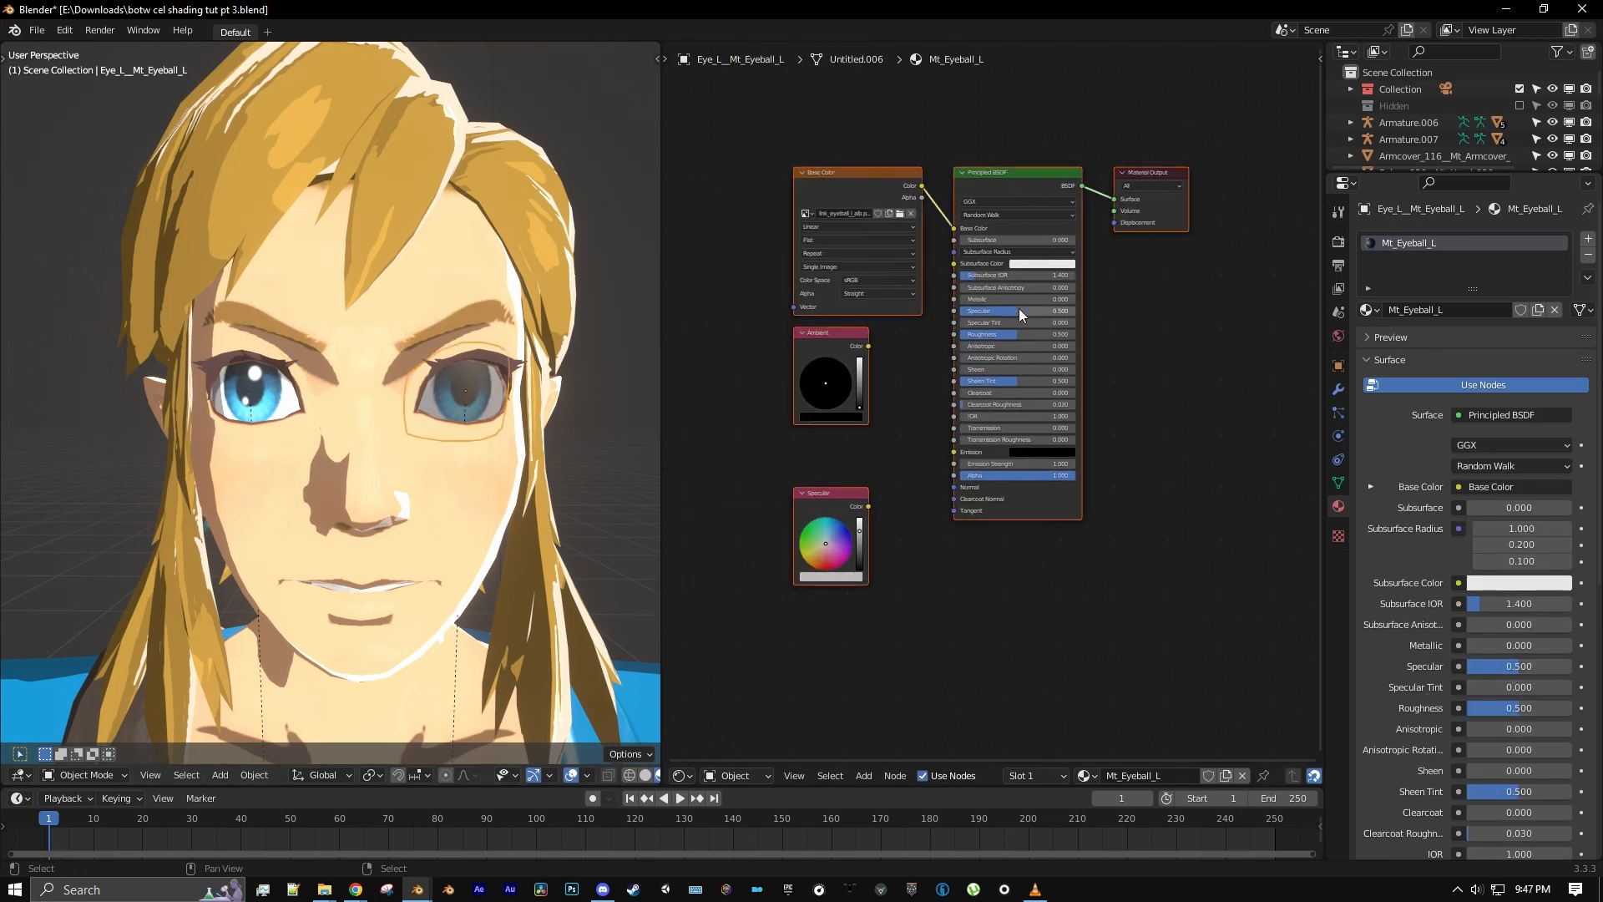
key("x")
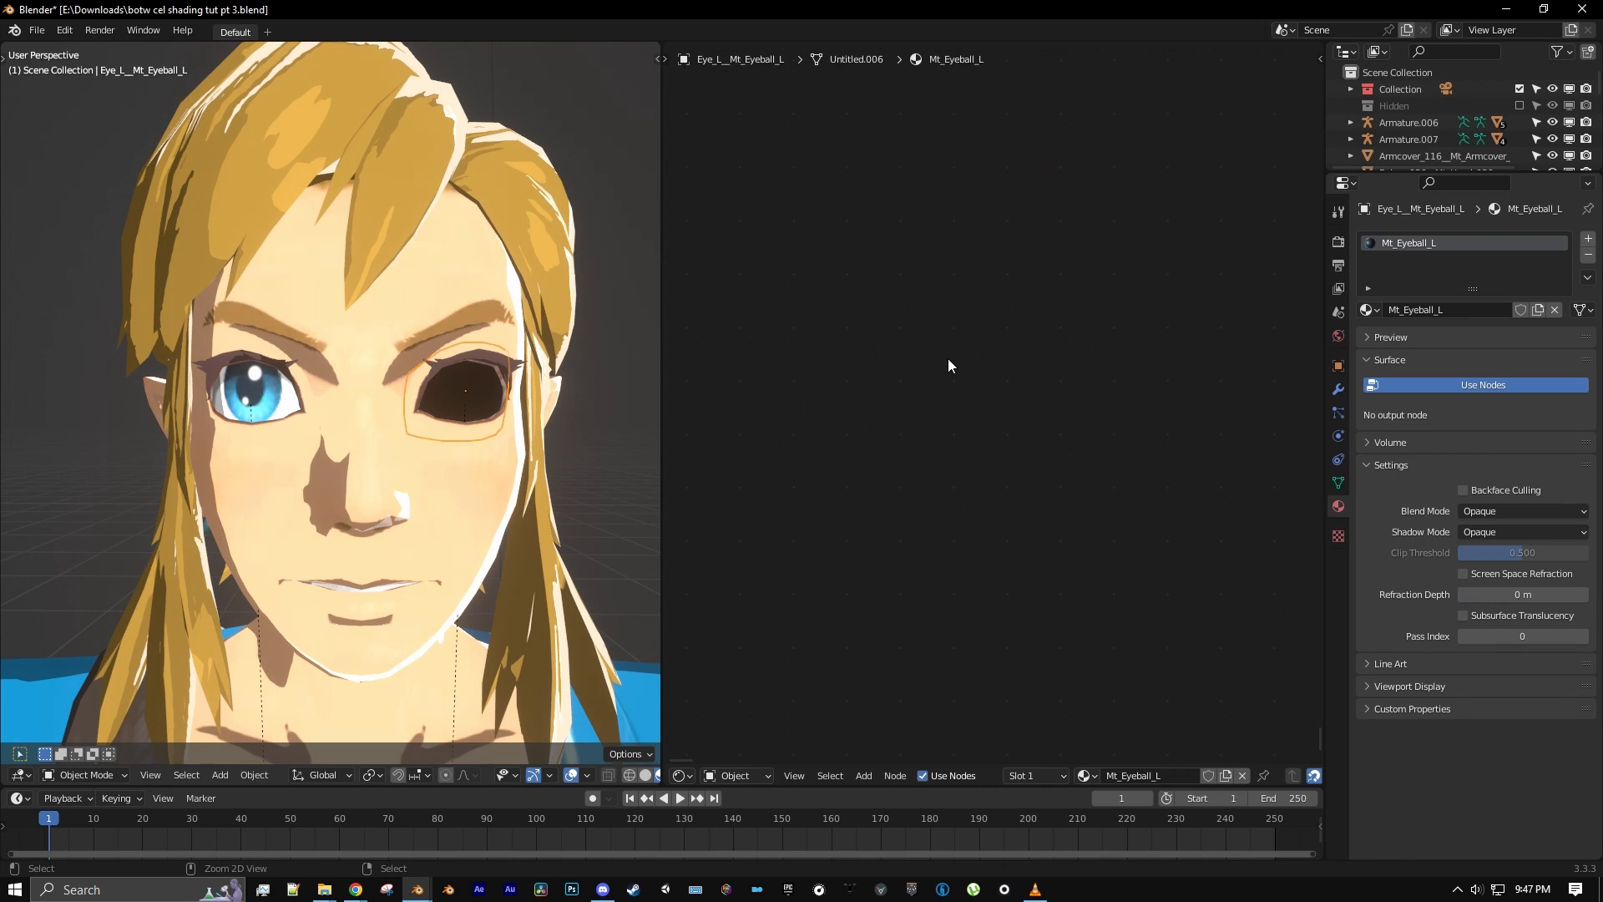
key("ctrl+v")
key("Home")
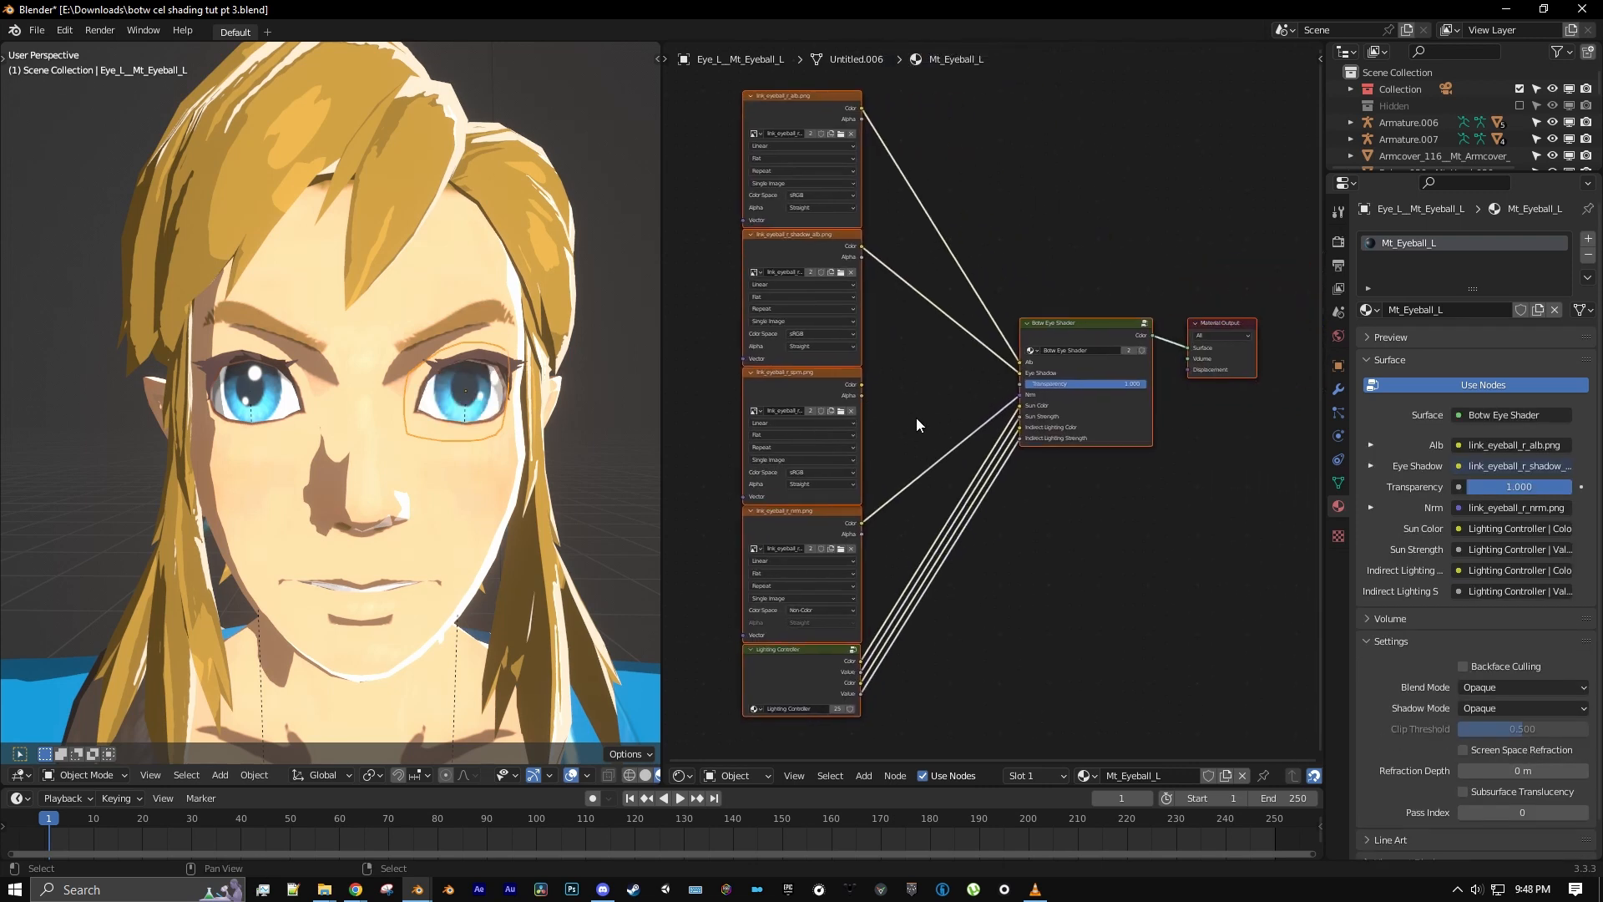
- Select both eyeballs and examine their UV layouts together in the UV Editor with the meshes in Edit Mode
middle_click_drag(534, 399, 514, 311)
scroll(450, 390, "up", 4)
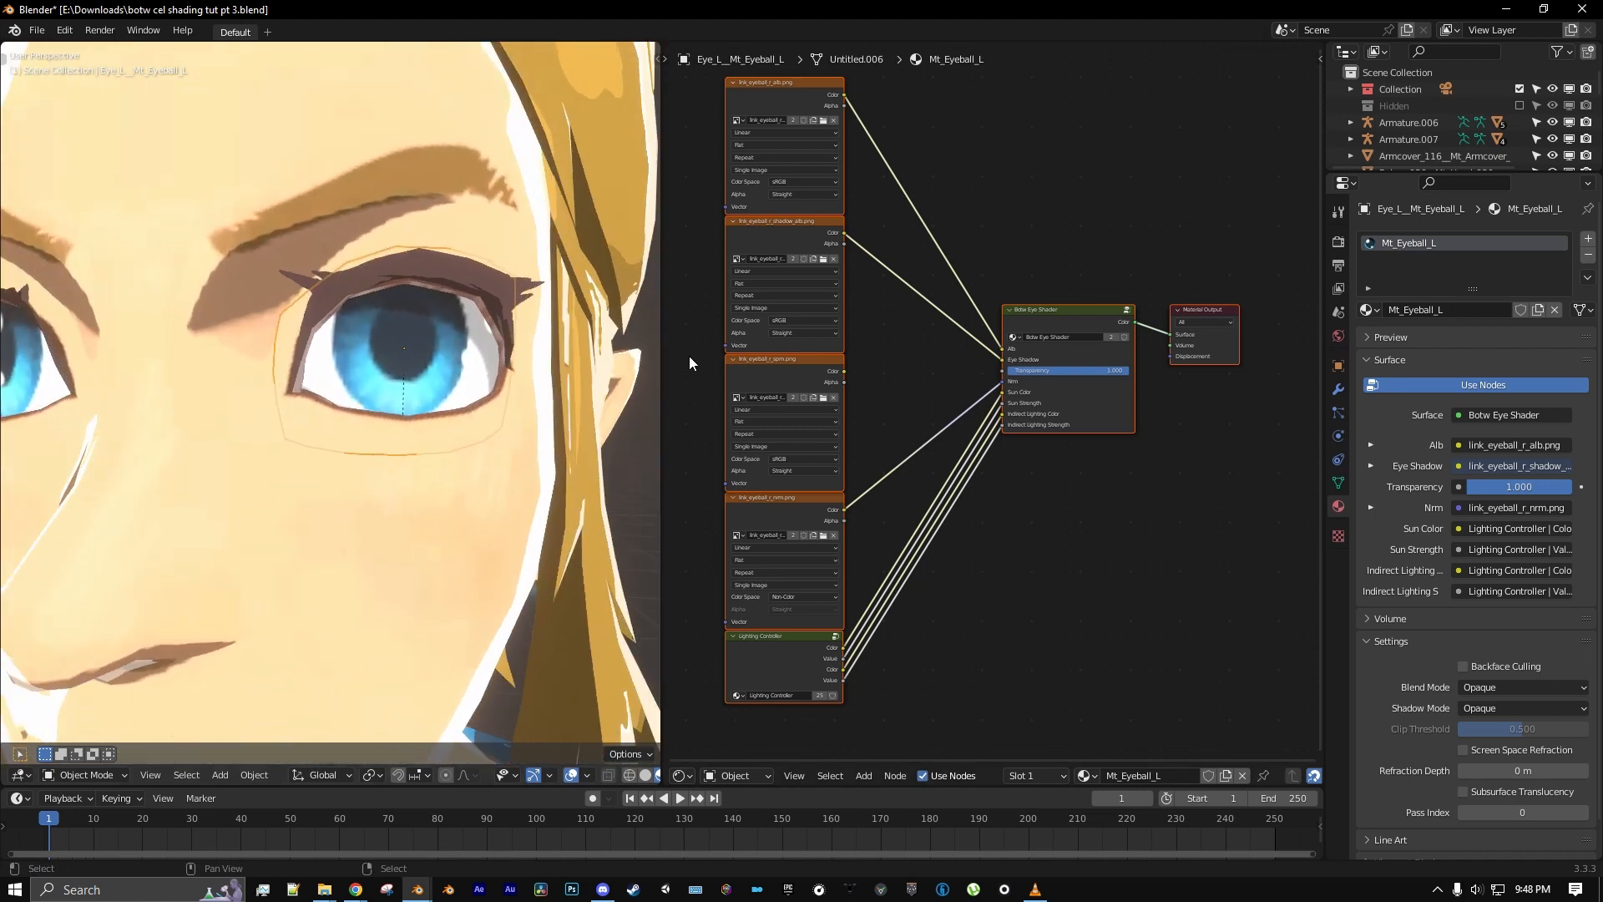
scroll(484, 377, "down", 3)
middle_click_drag(471, 376, 364, 379)
left_click(179, 406, "shift")
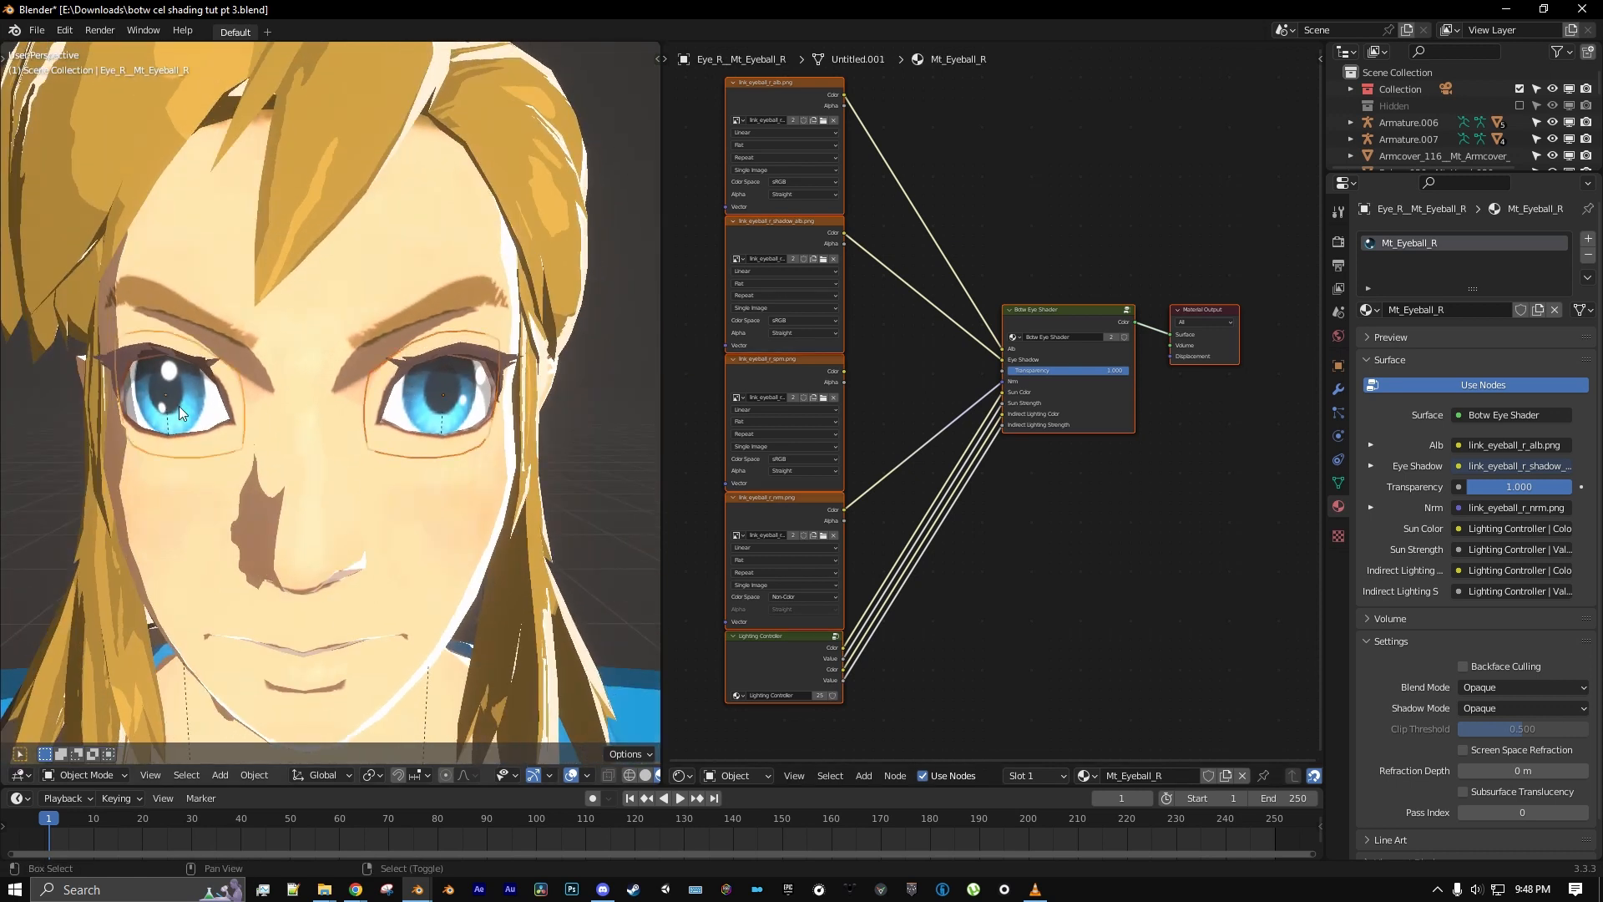
left_click(683, 775)
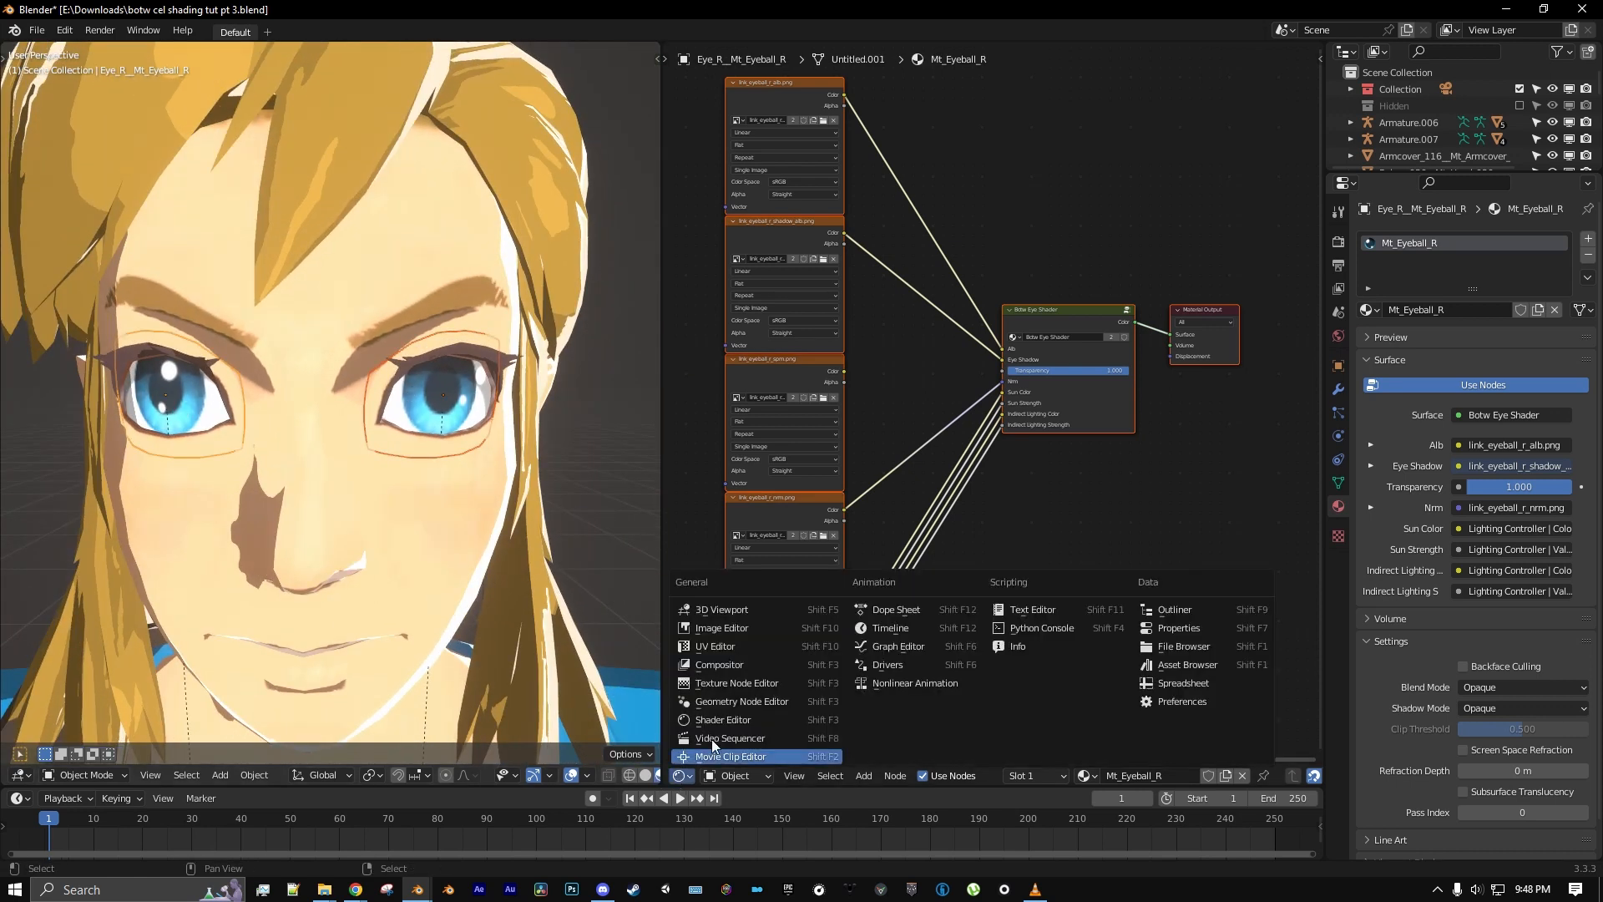
left_click(719, 656)
key("Tab")
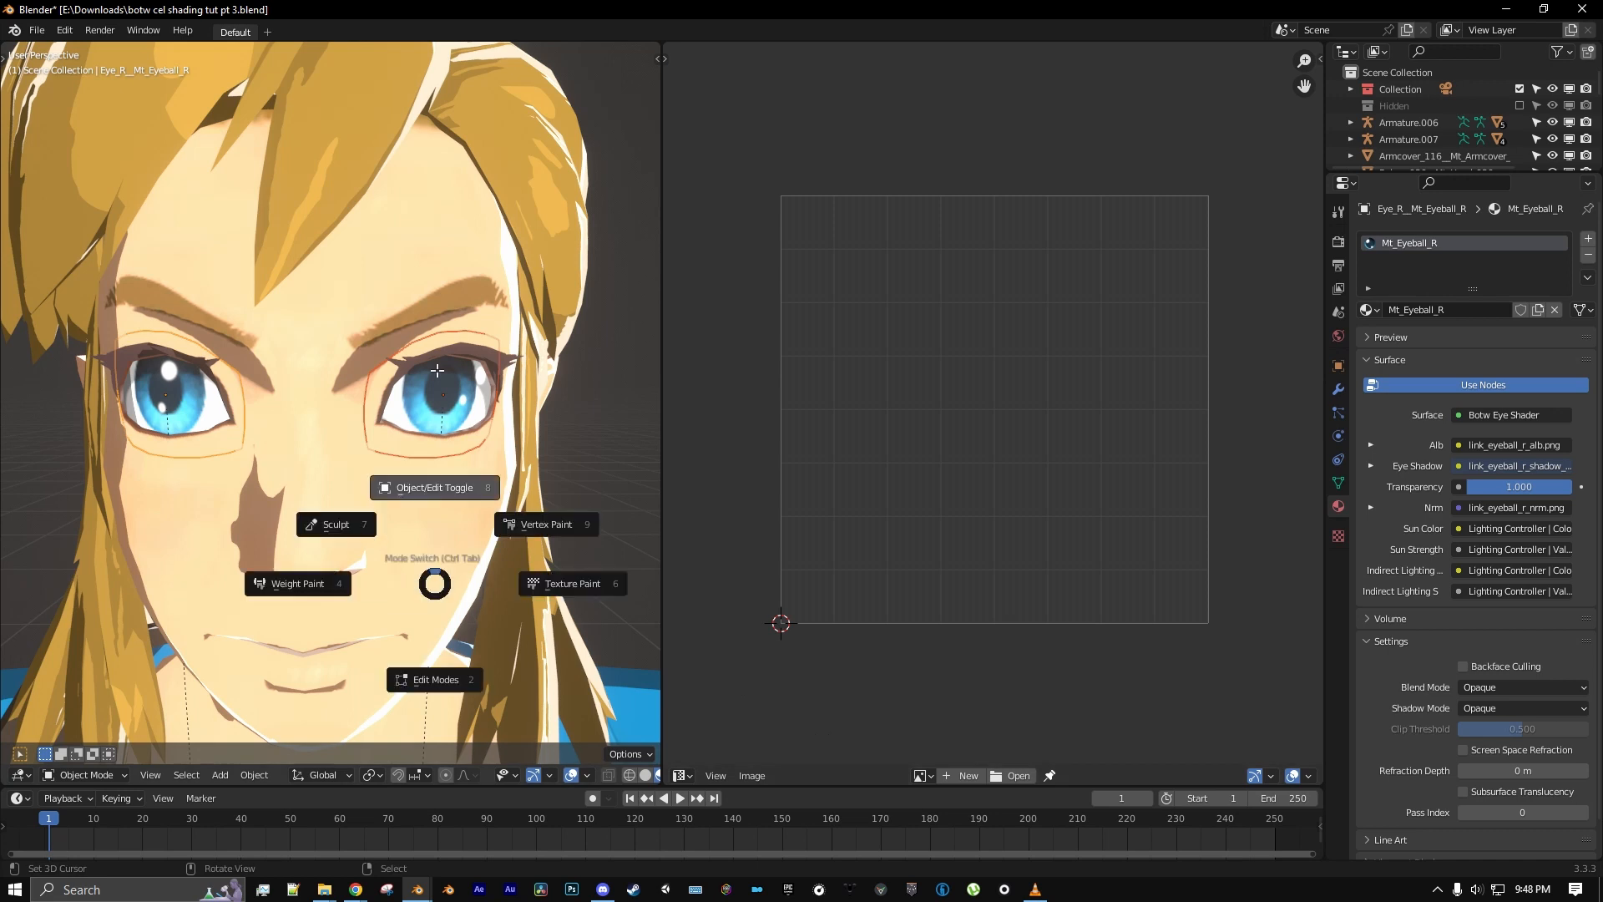
left_click(437, 382)
key("a")
scroll(880, 475, "down", 5)
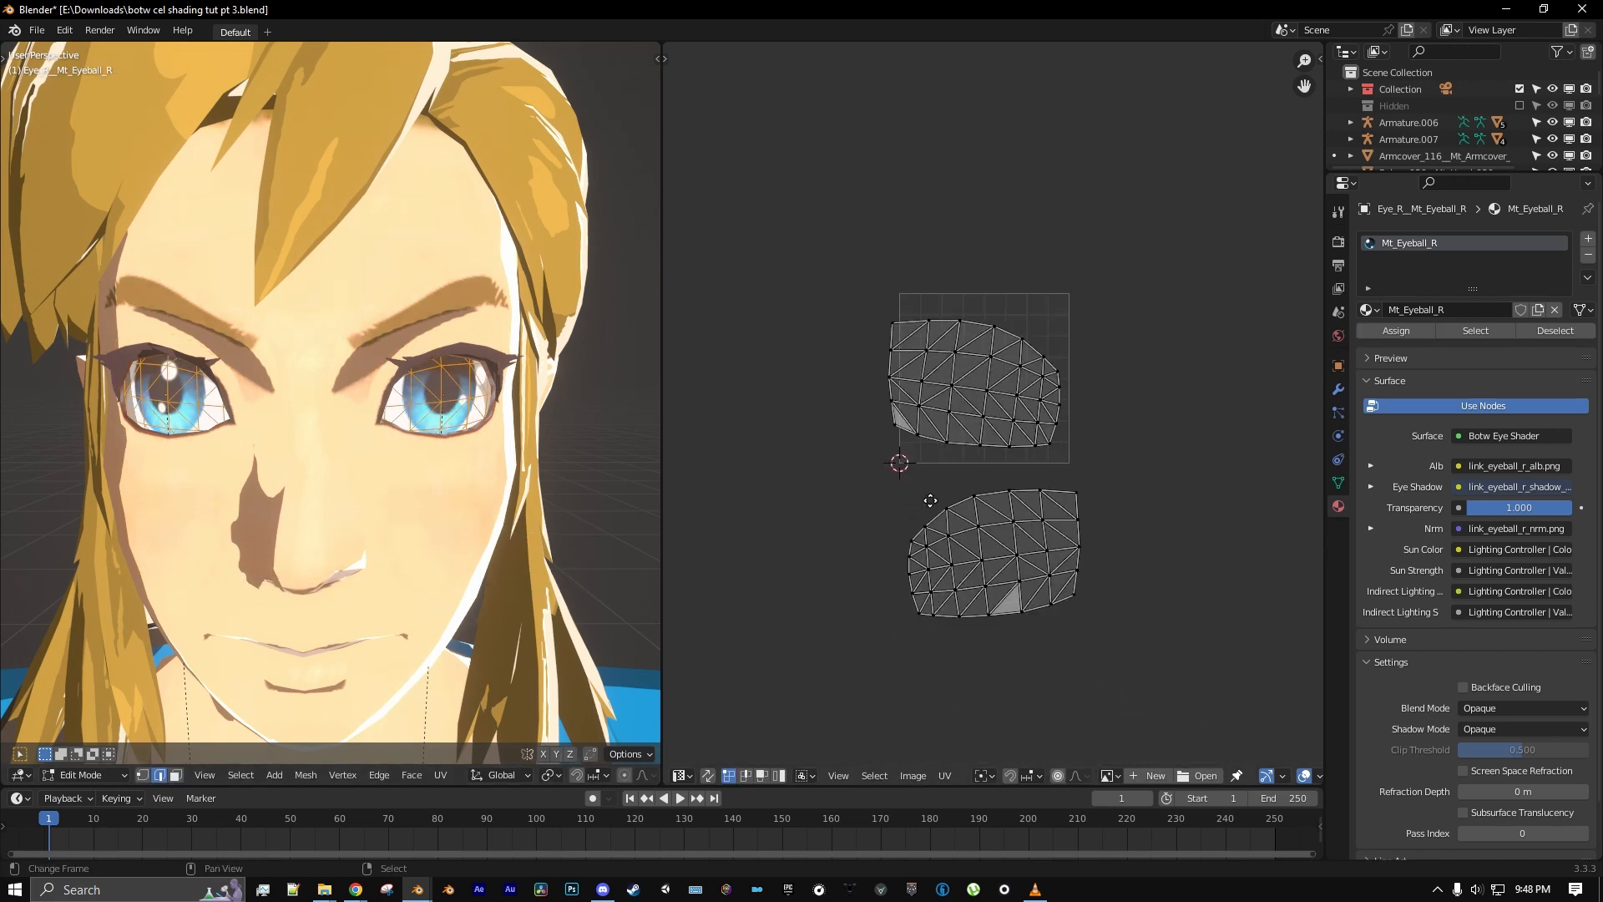
scroll(959, 455, "up", 3)
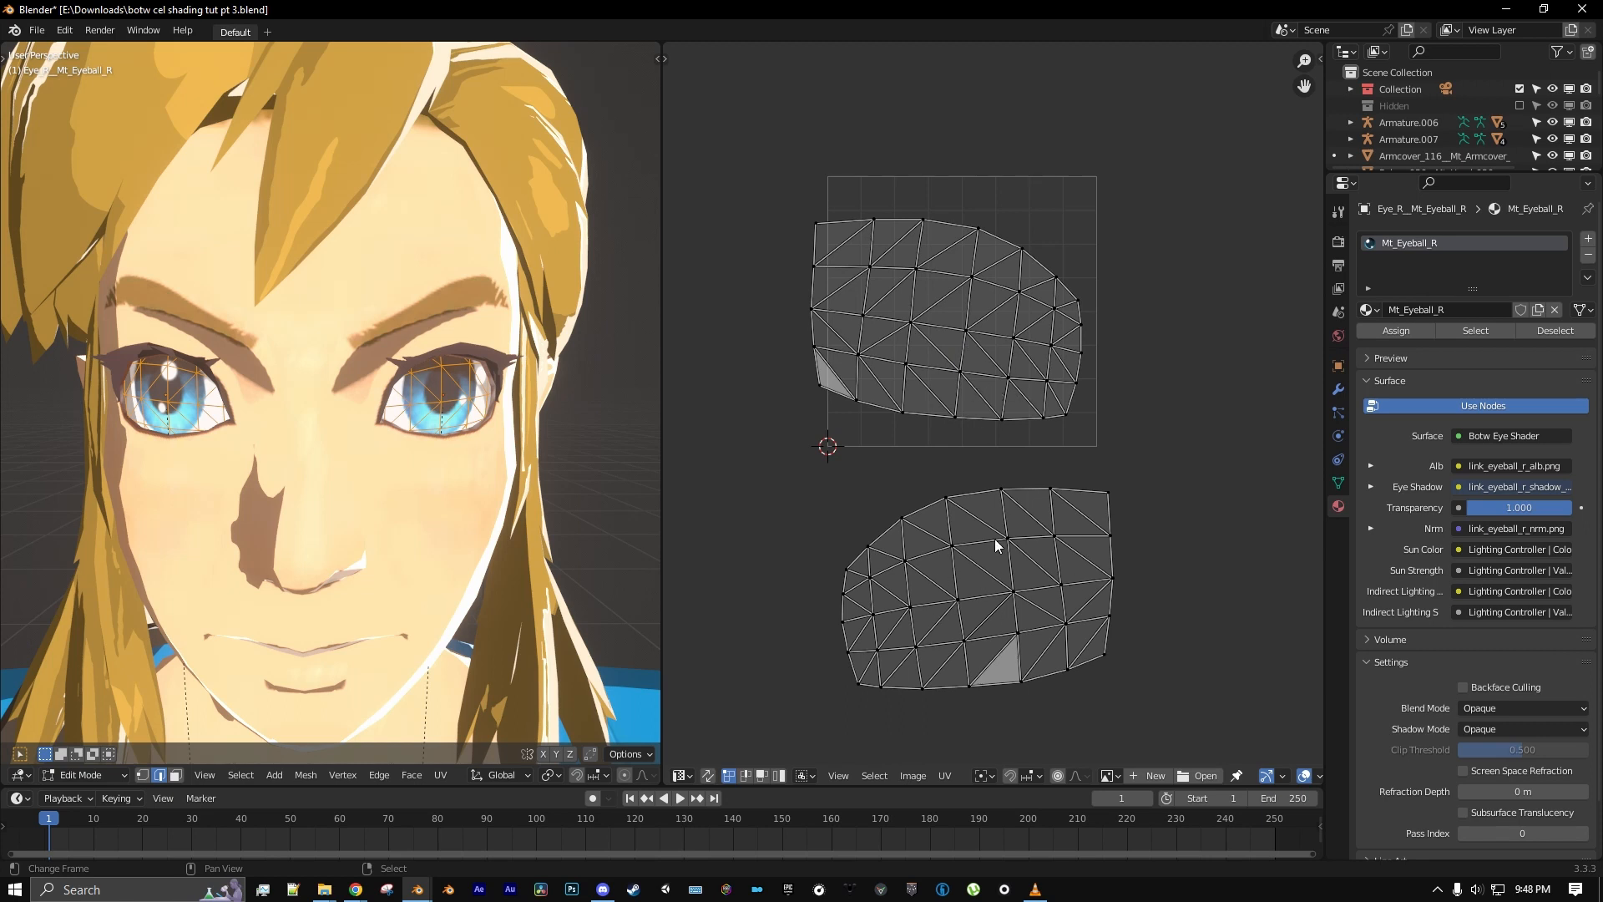
- Switch back to the Shader Editor and return the eyeballs to Object Mode
left_click(678, 774)
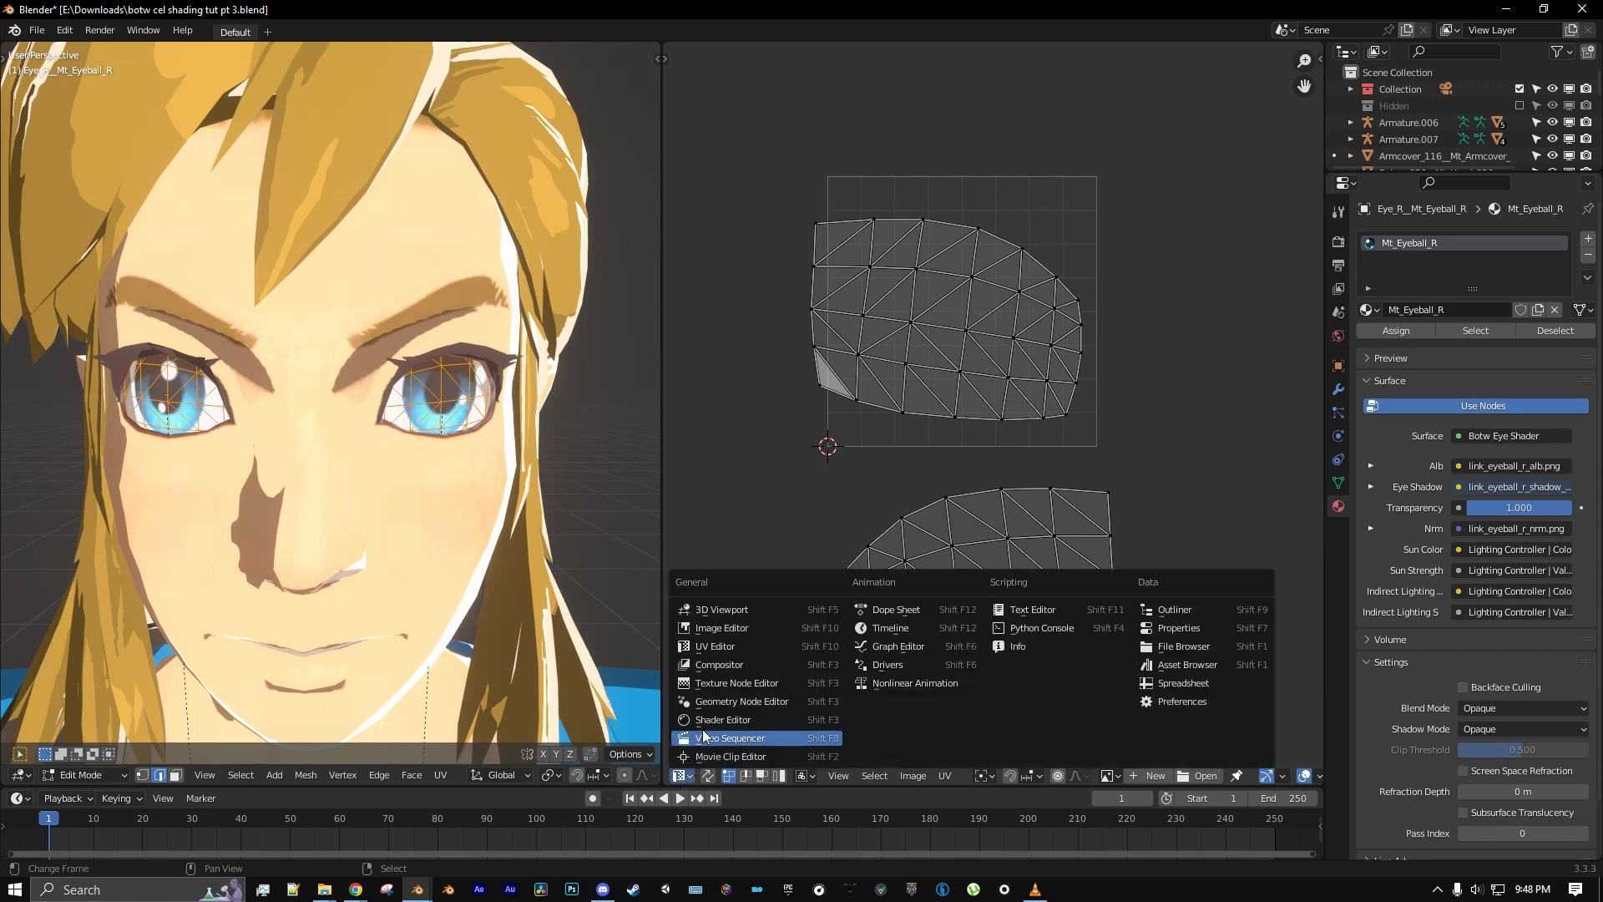
left_click(713, 723)
key("Tab")
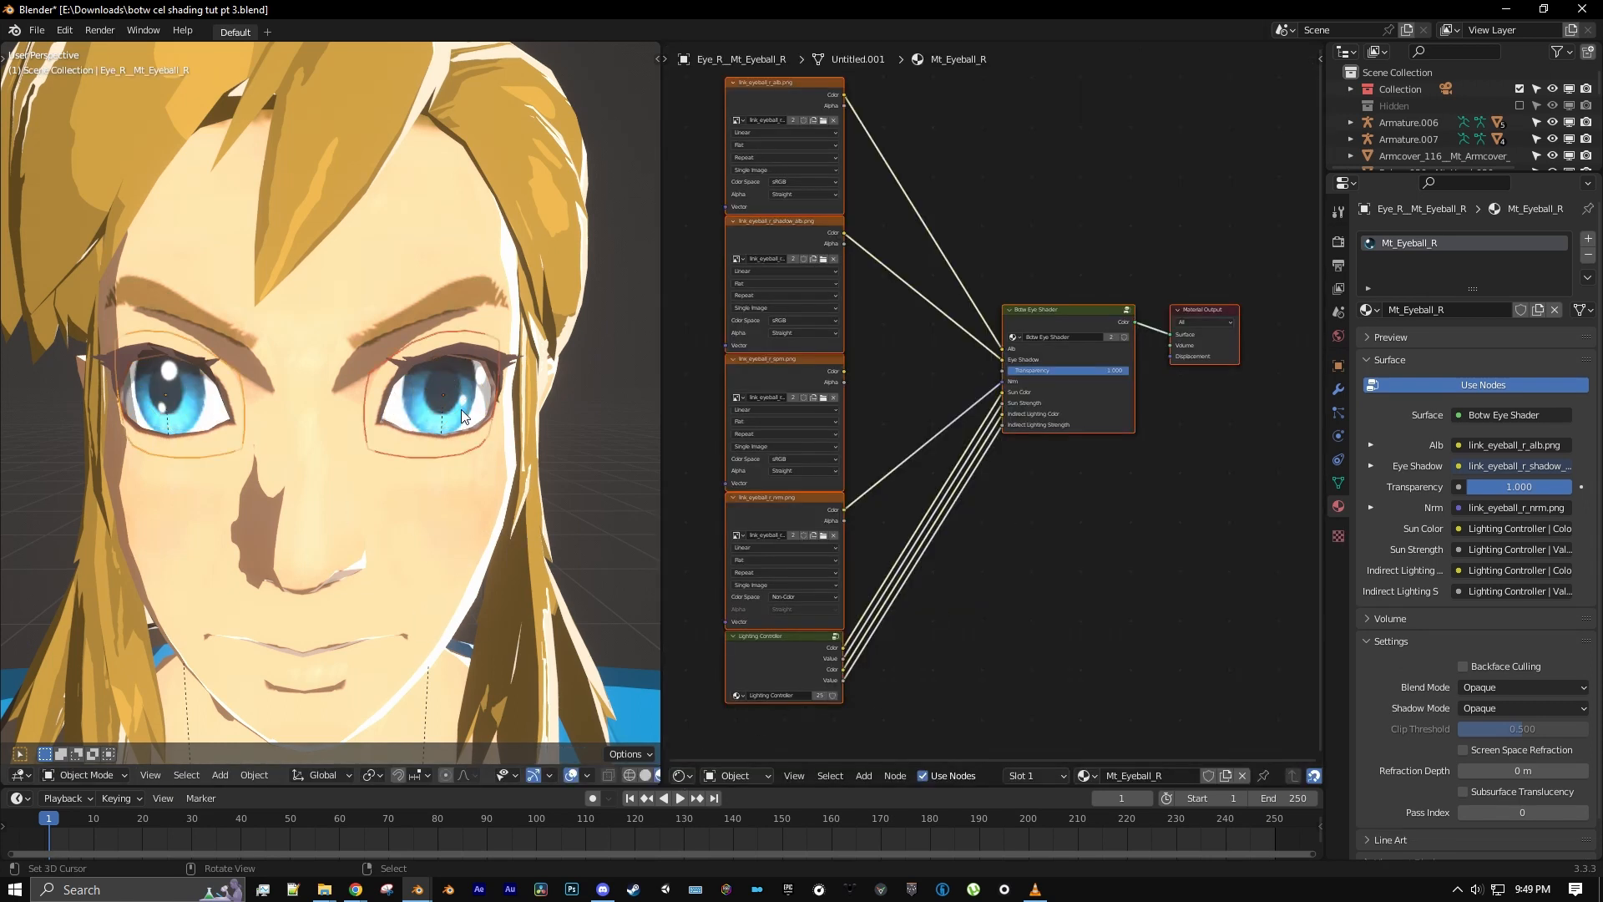
- Rename the right eyeball's shader node group to Botw Eye Shader.R
middle_click_drag(461, 409, 268, 417)
left_click(211, 391)
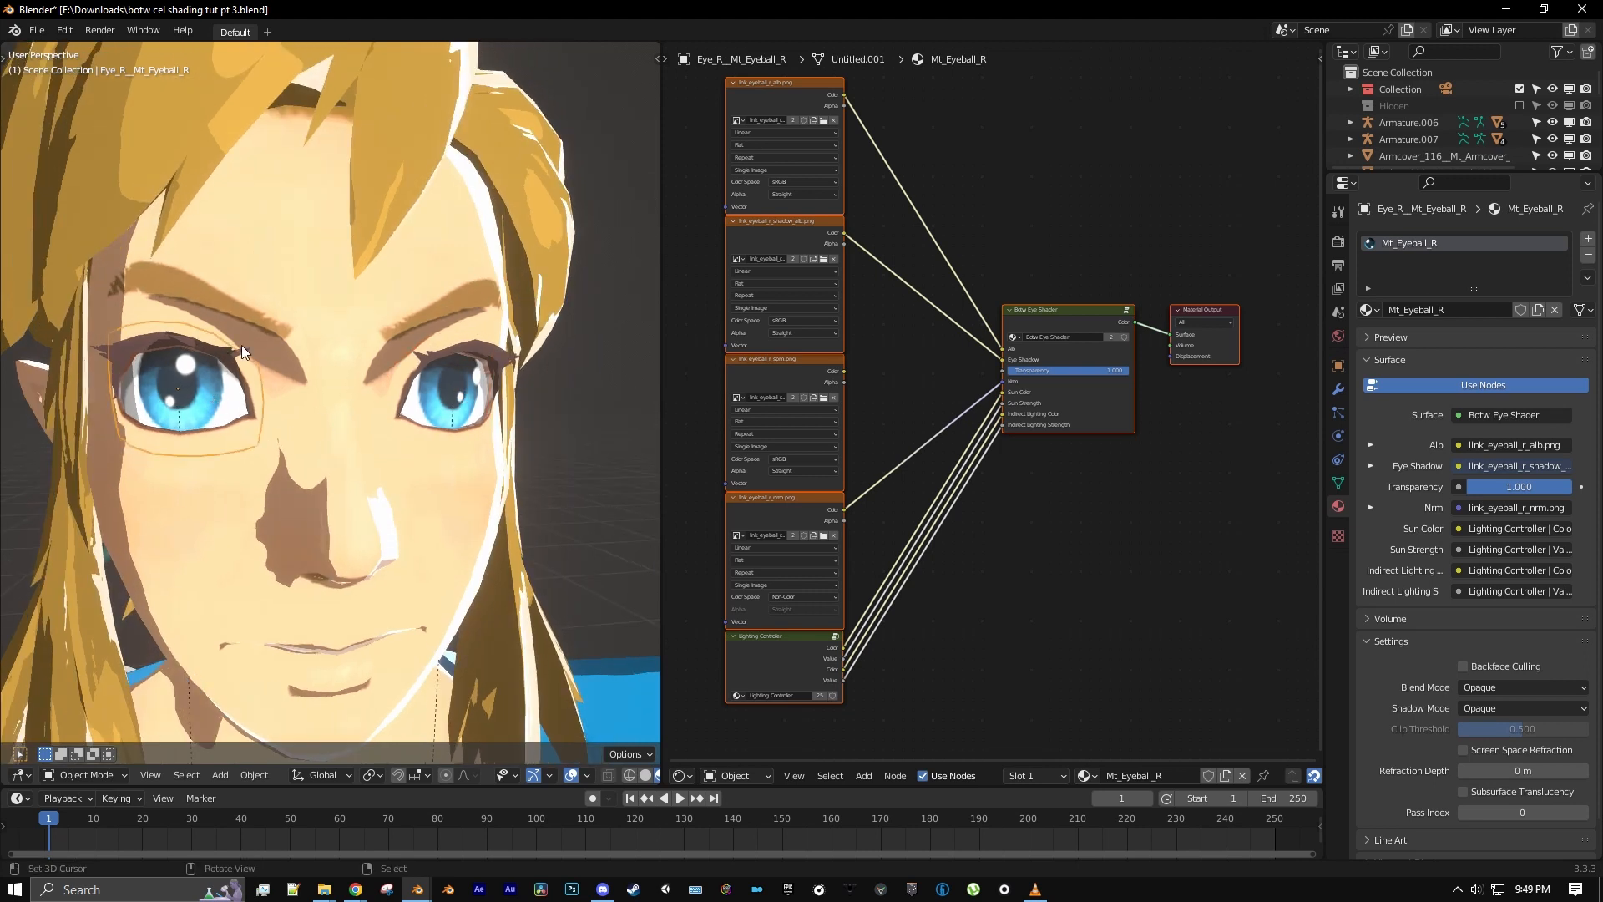
scroll(1085, 417, "up", 6)
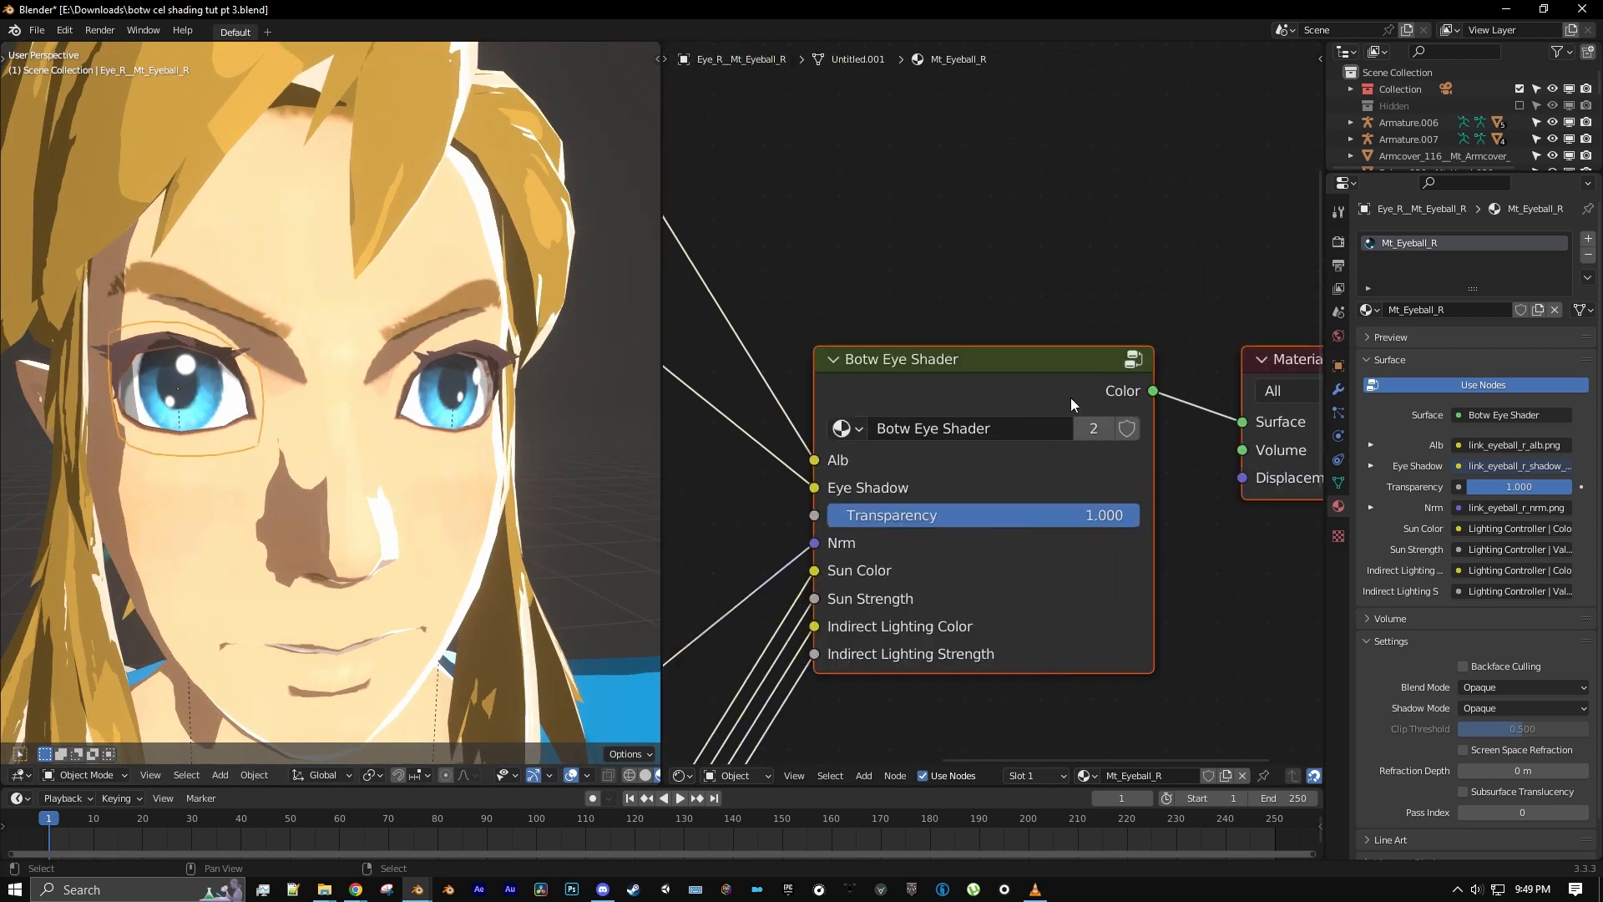
left_click(1025, 433)
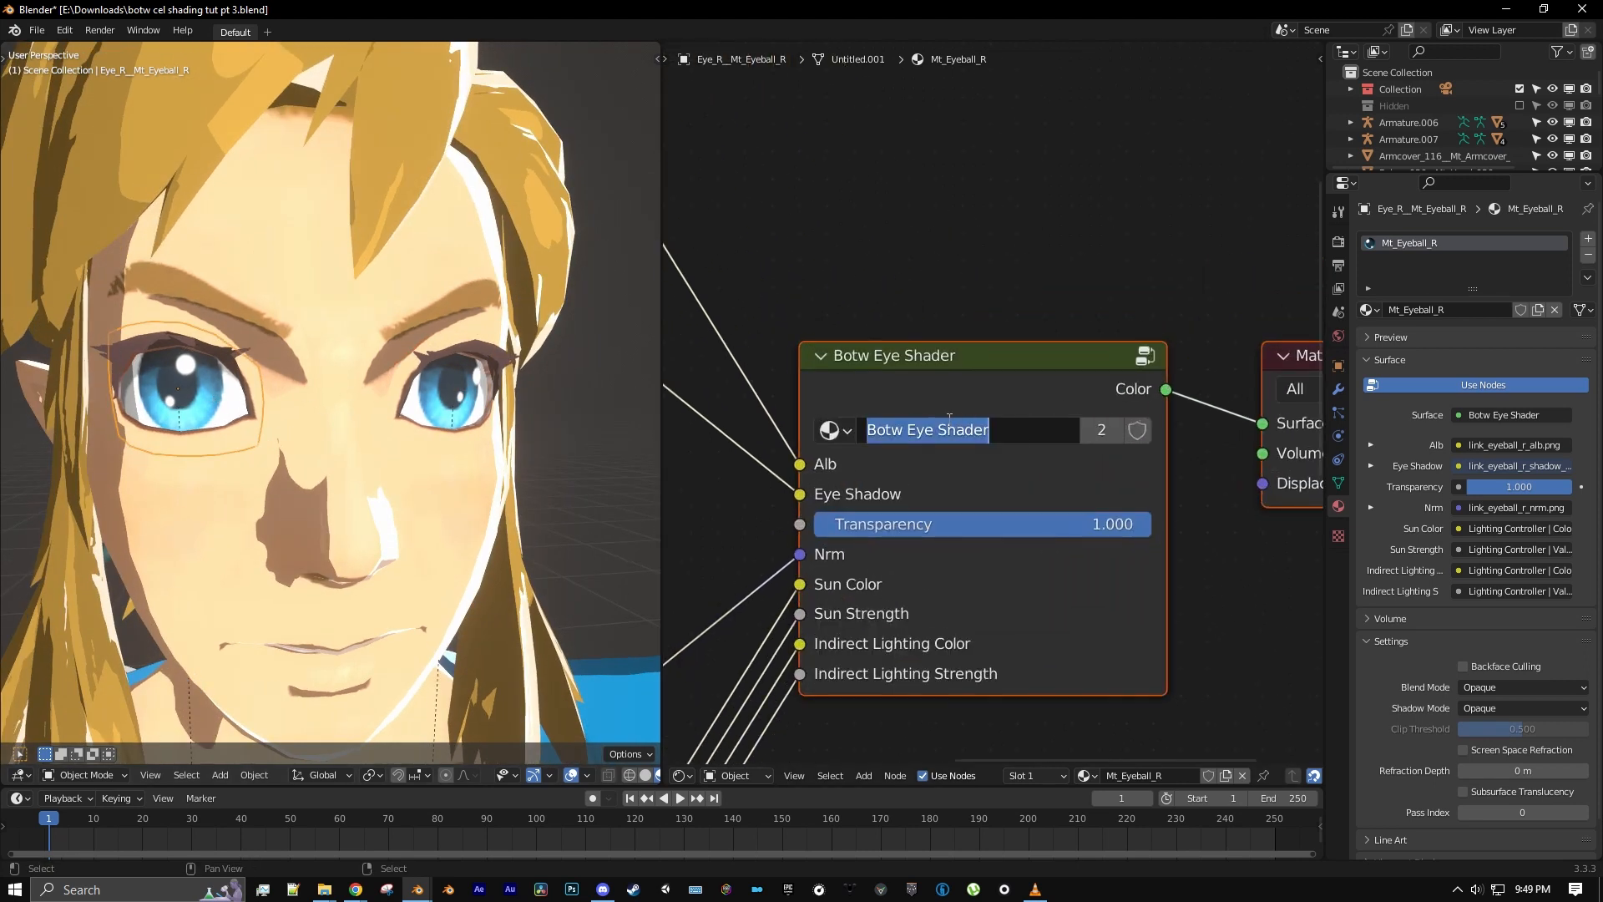
left_click(1020, 430)
type(".")
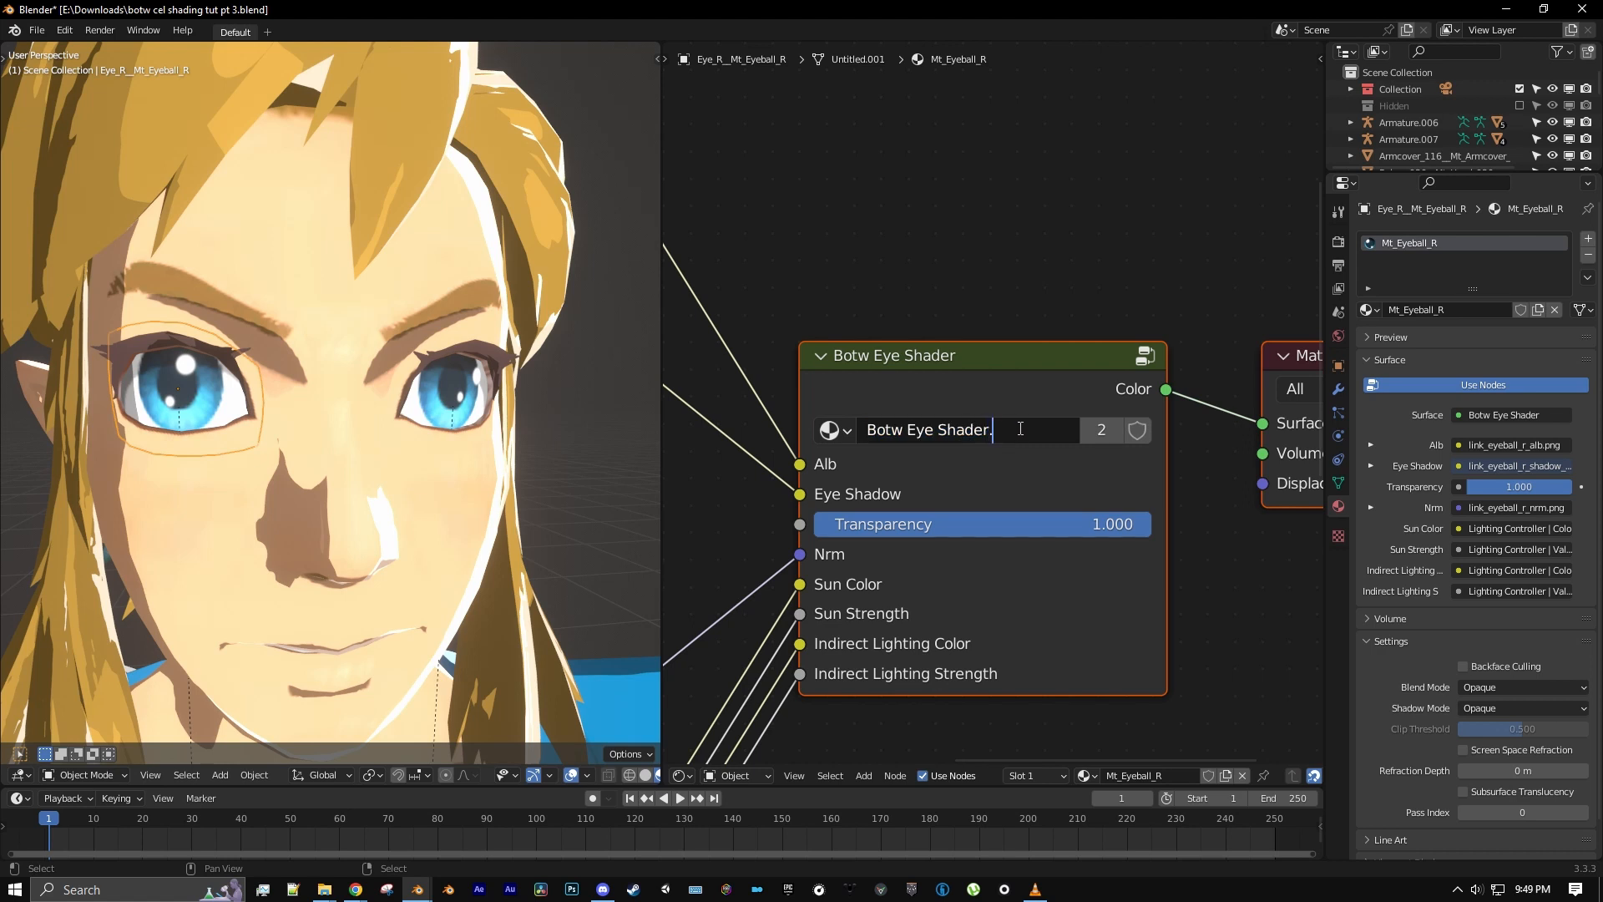
type("R")
key("Return")
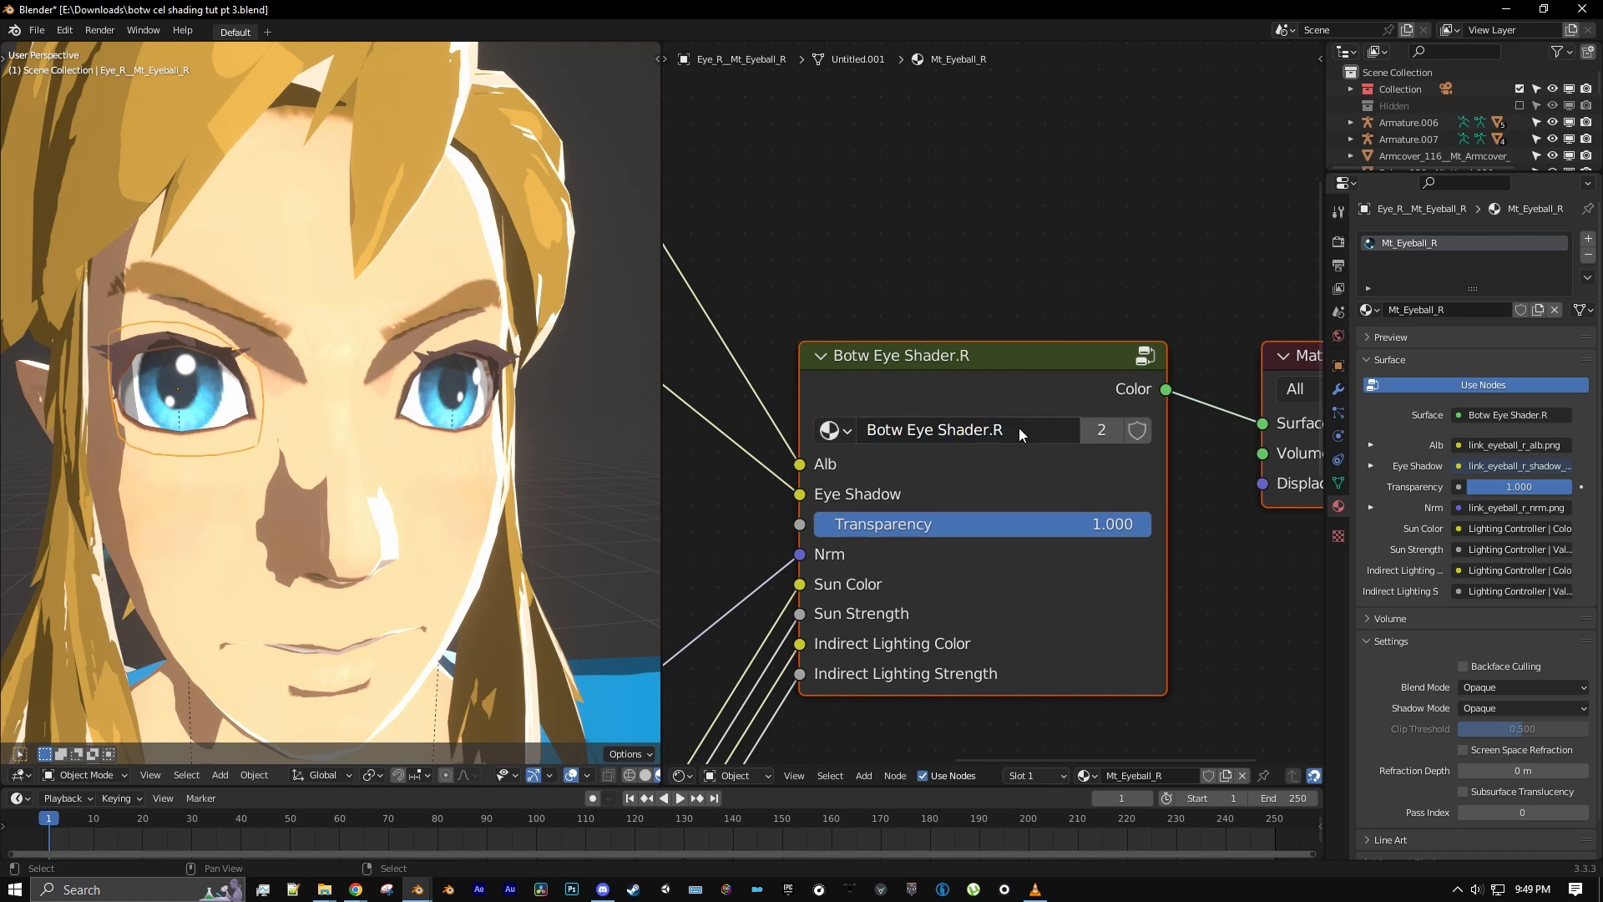
- Make the left eyeball's shader node group a single-user copy and name it Botw Eye Shader.L
left_click(459, 388)
middle_click_drag(506, 387, 458, 384)
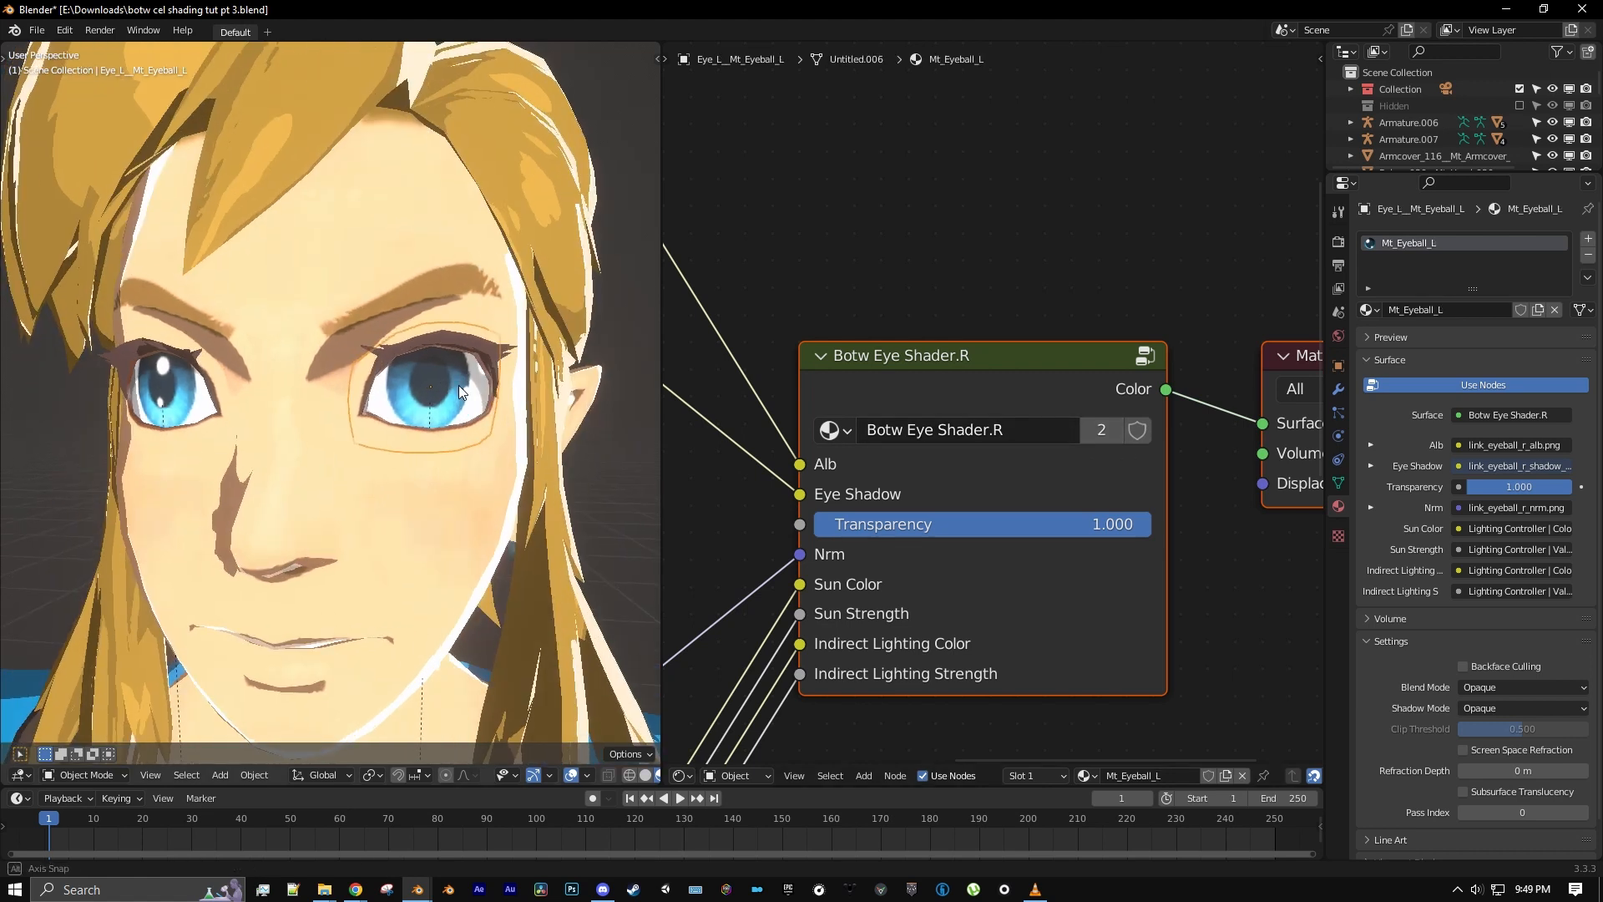
left_click(1102, 429)
double_click(1062, 432)
left_click_drag(1062, 433, 993, 434)
type("L")
key("Return")
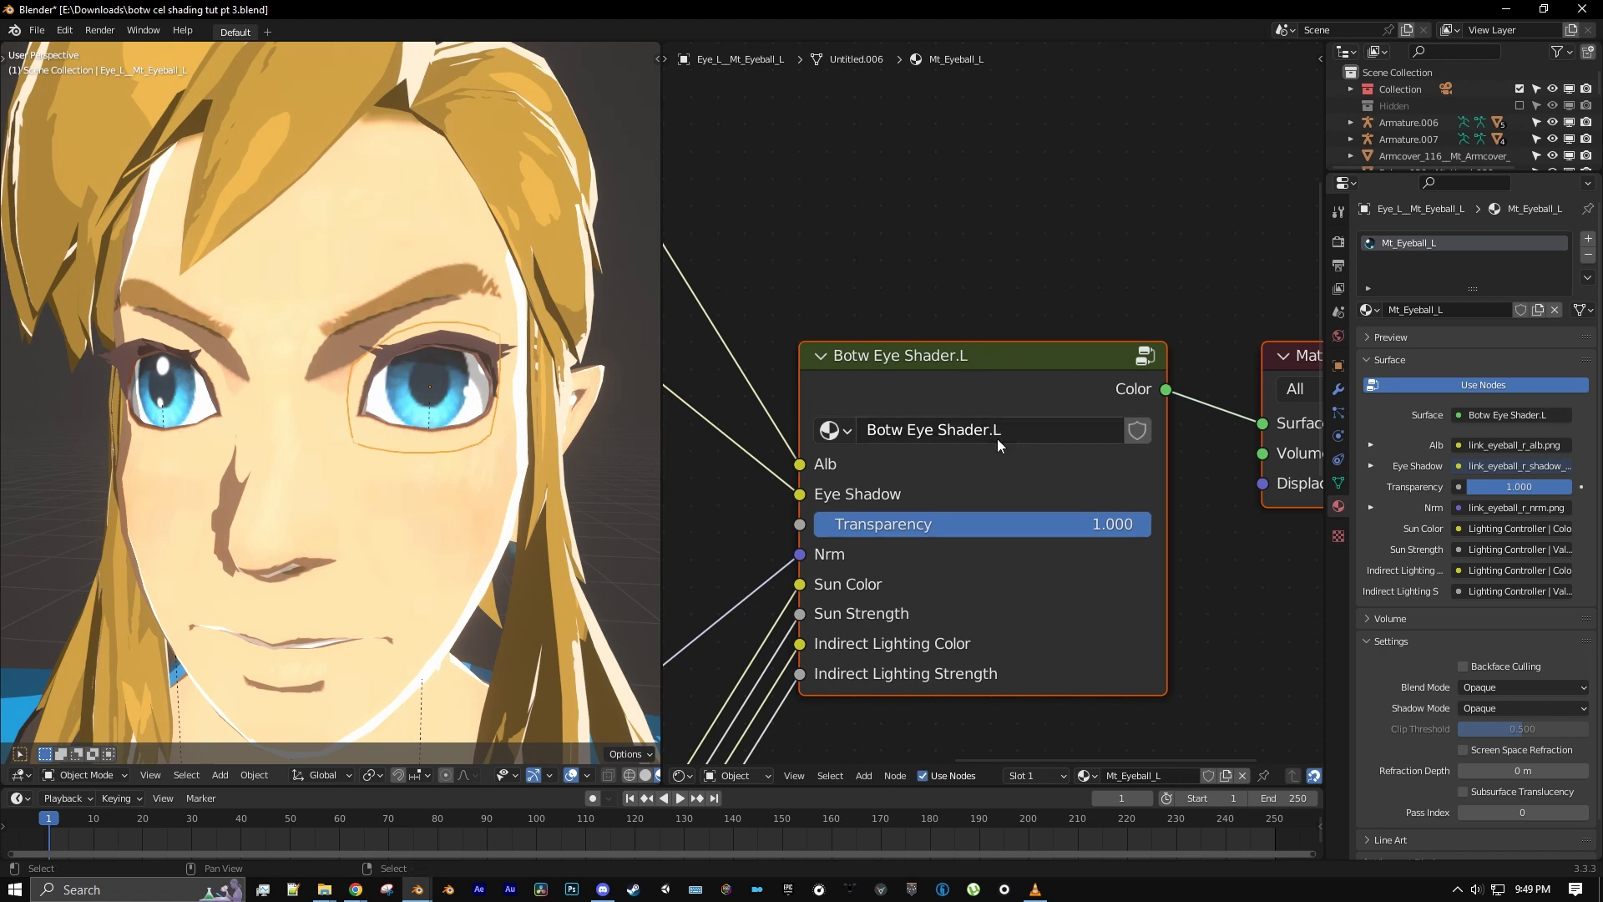
- Inside the Botw Eye Shader.L group, set the center Y of the Eye Glint frame's Vector Rotate node to -0.5
scroll(1082, 377, "down", 1)
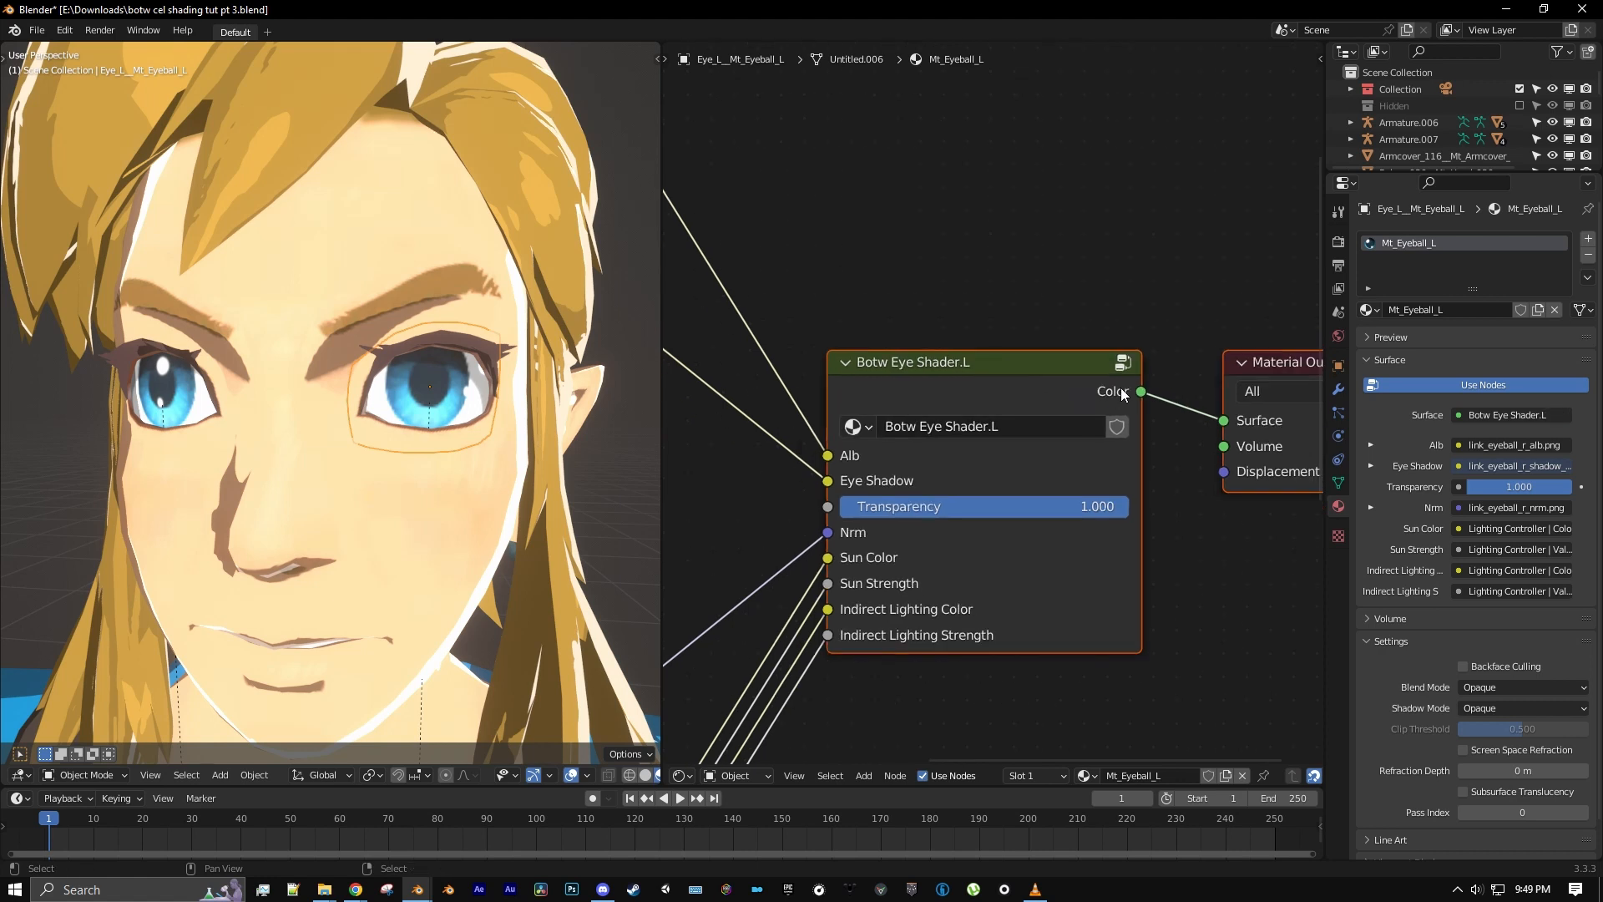
left_click(1124, 364)
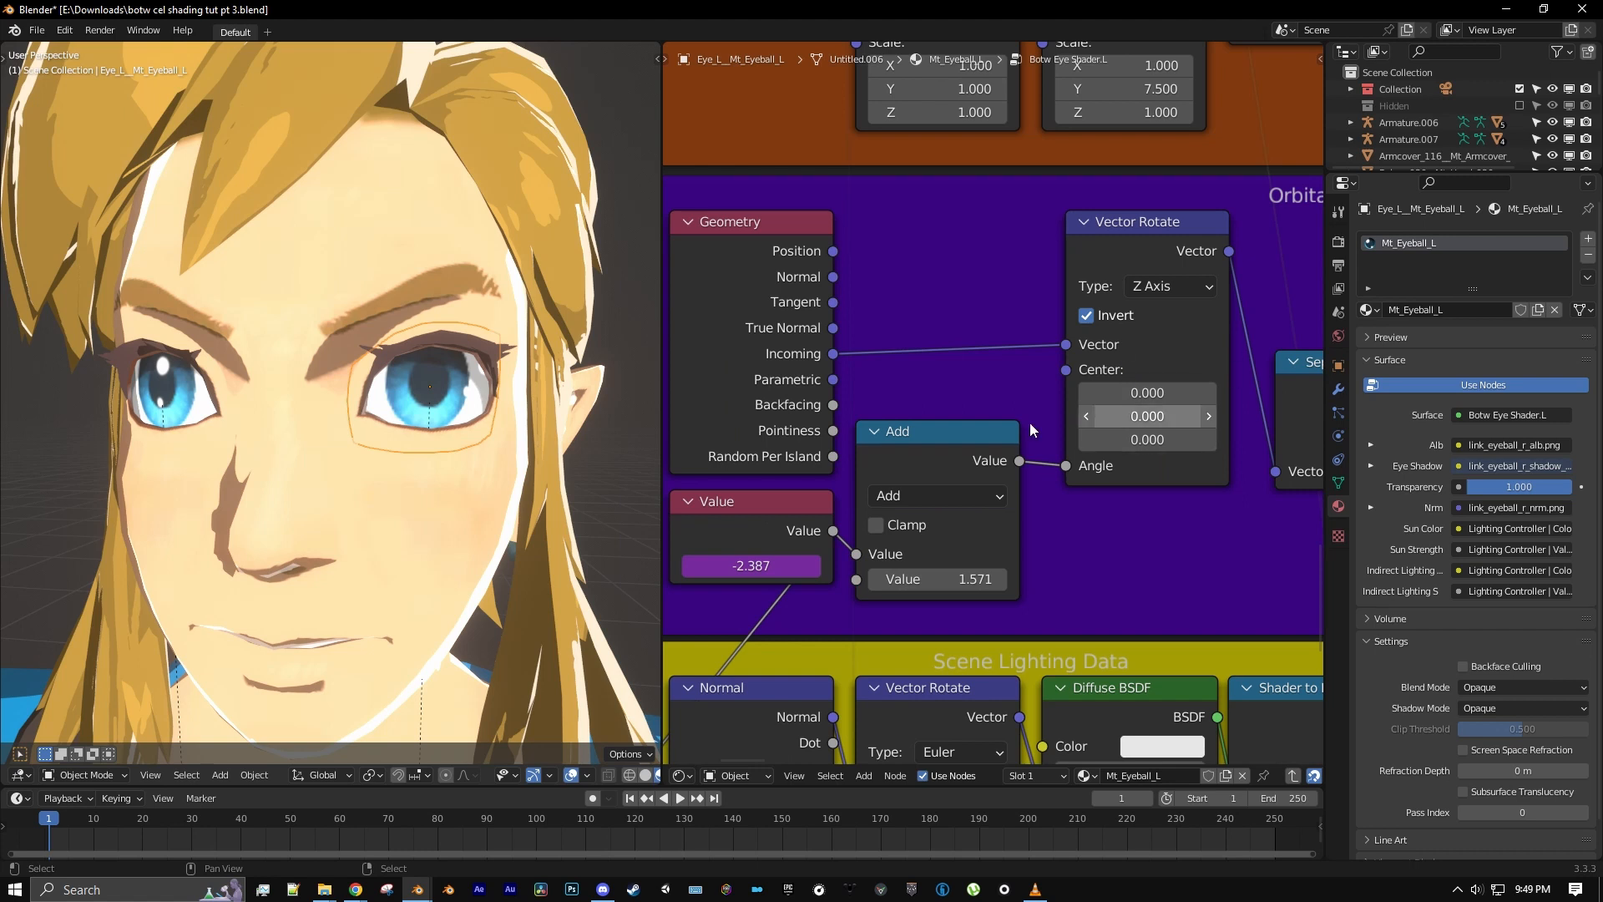
scroll(1025, 488, "down", 4)
scroll(1036, 598, "up", 6)
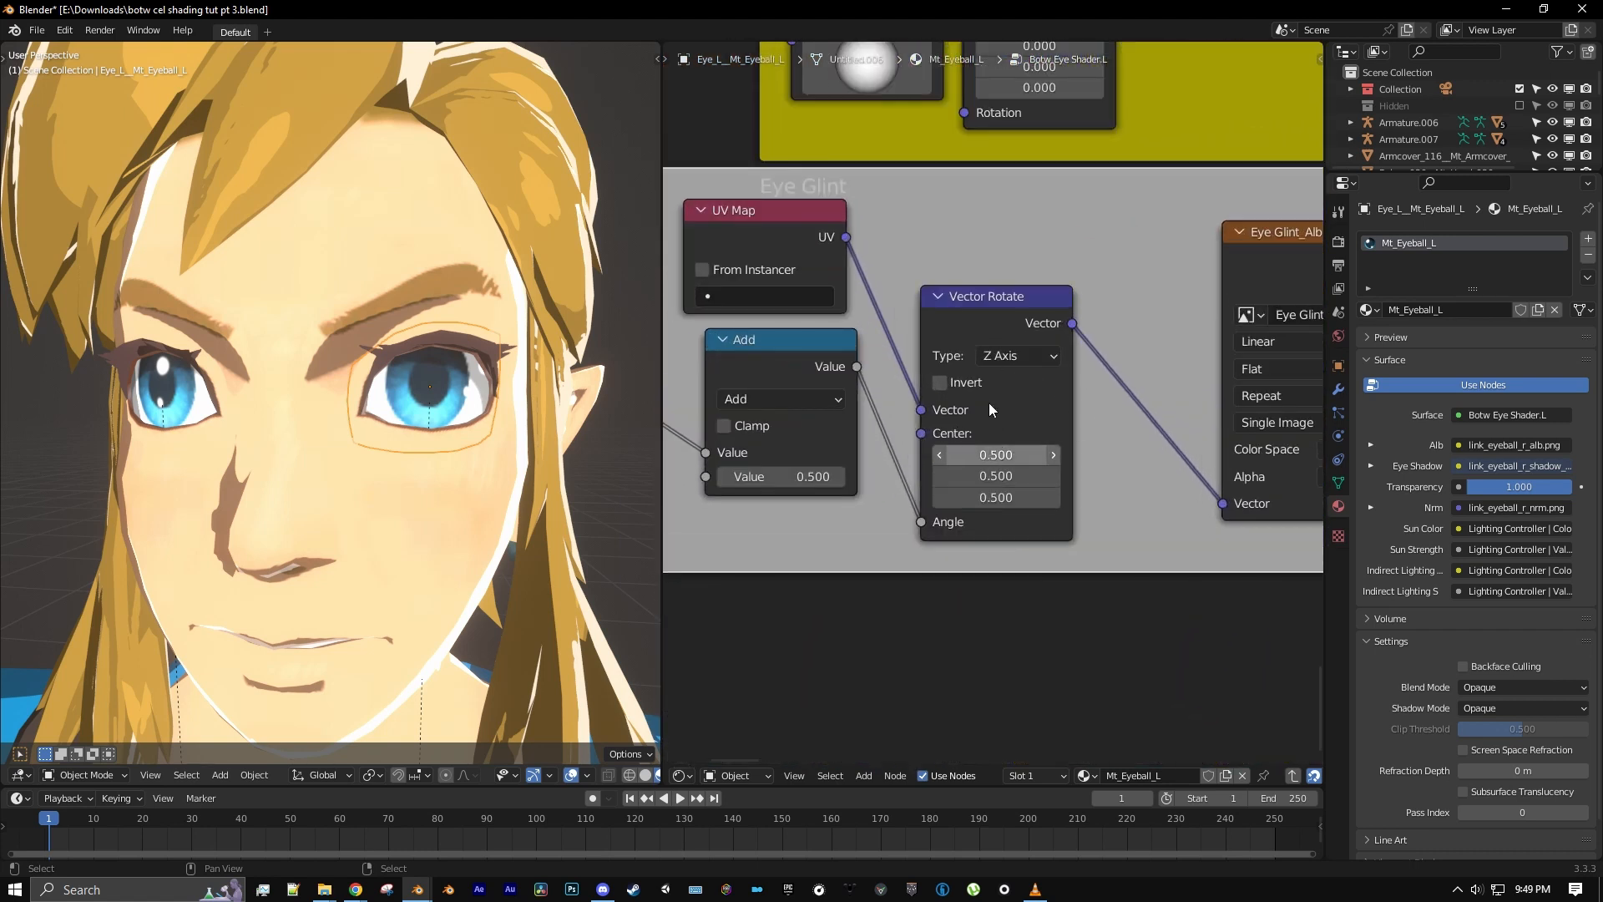
left_click(1001, 476)
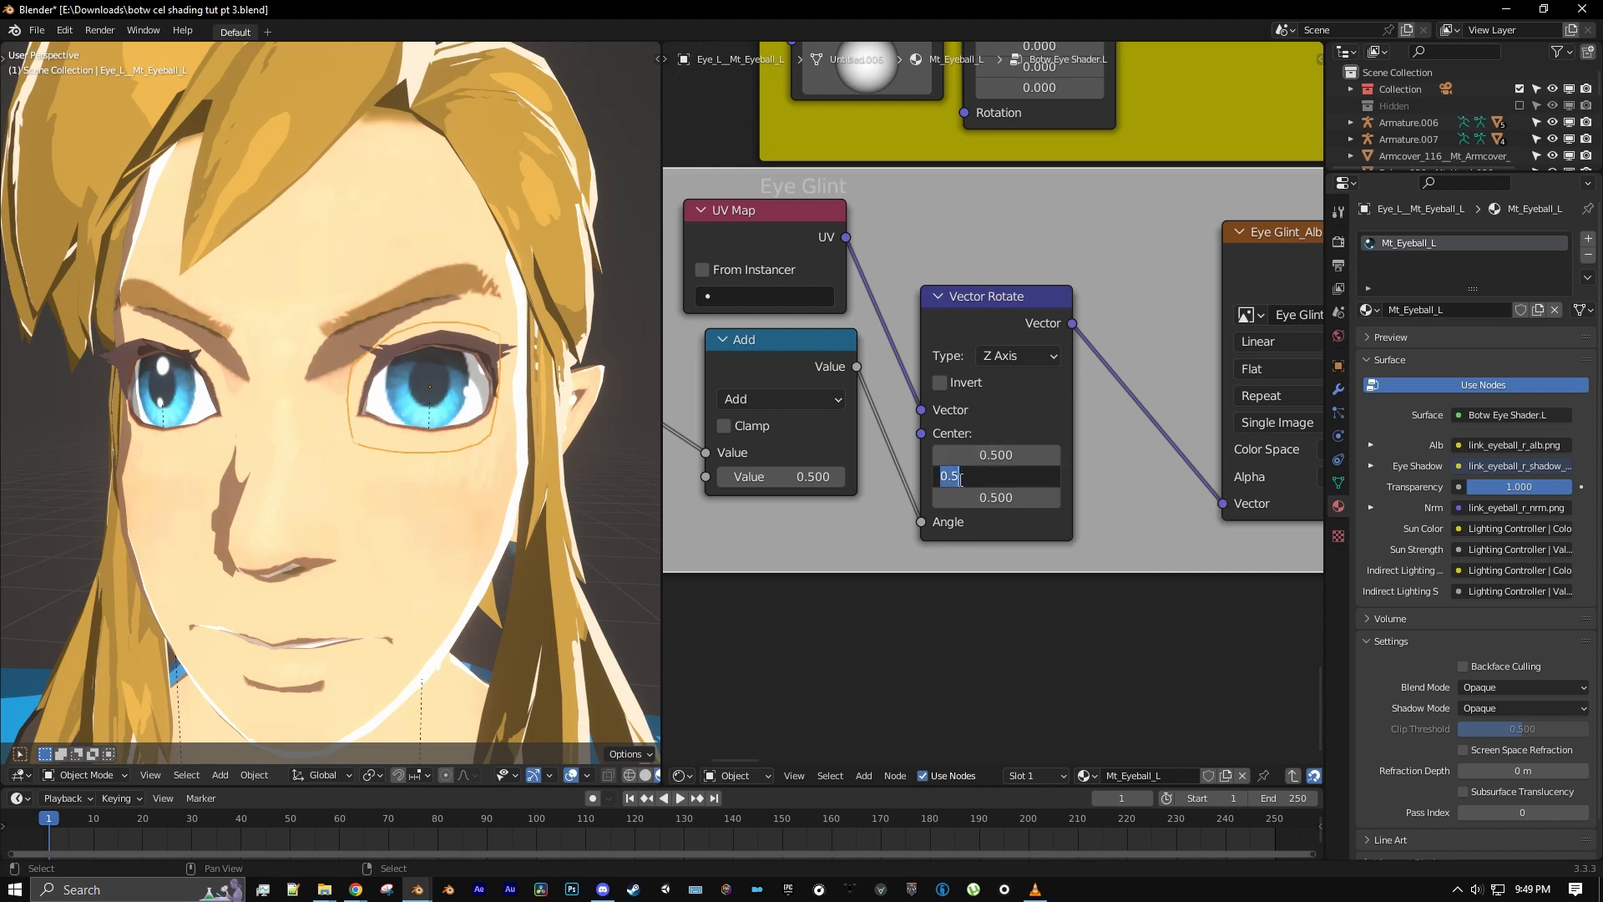
type("-0.5")
key("Return")
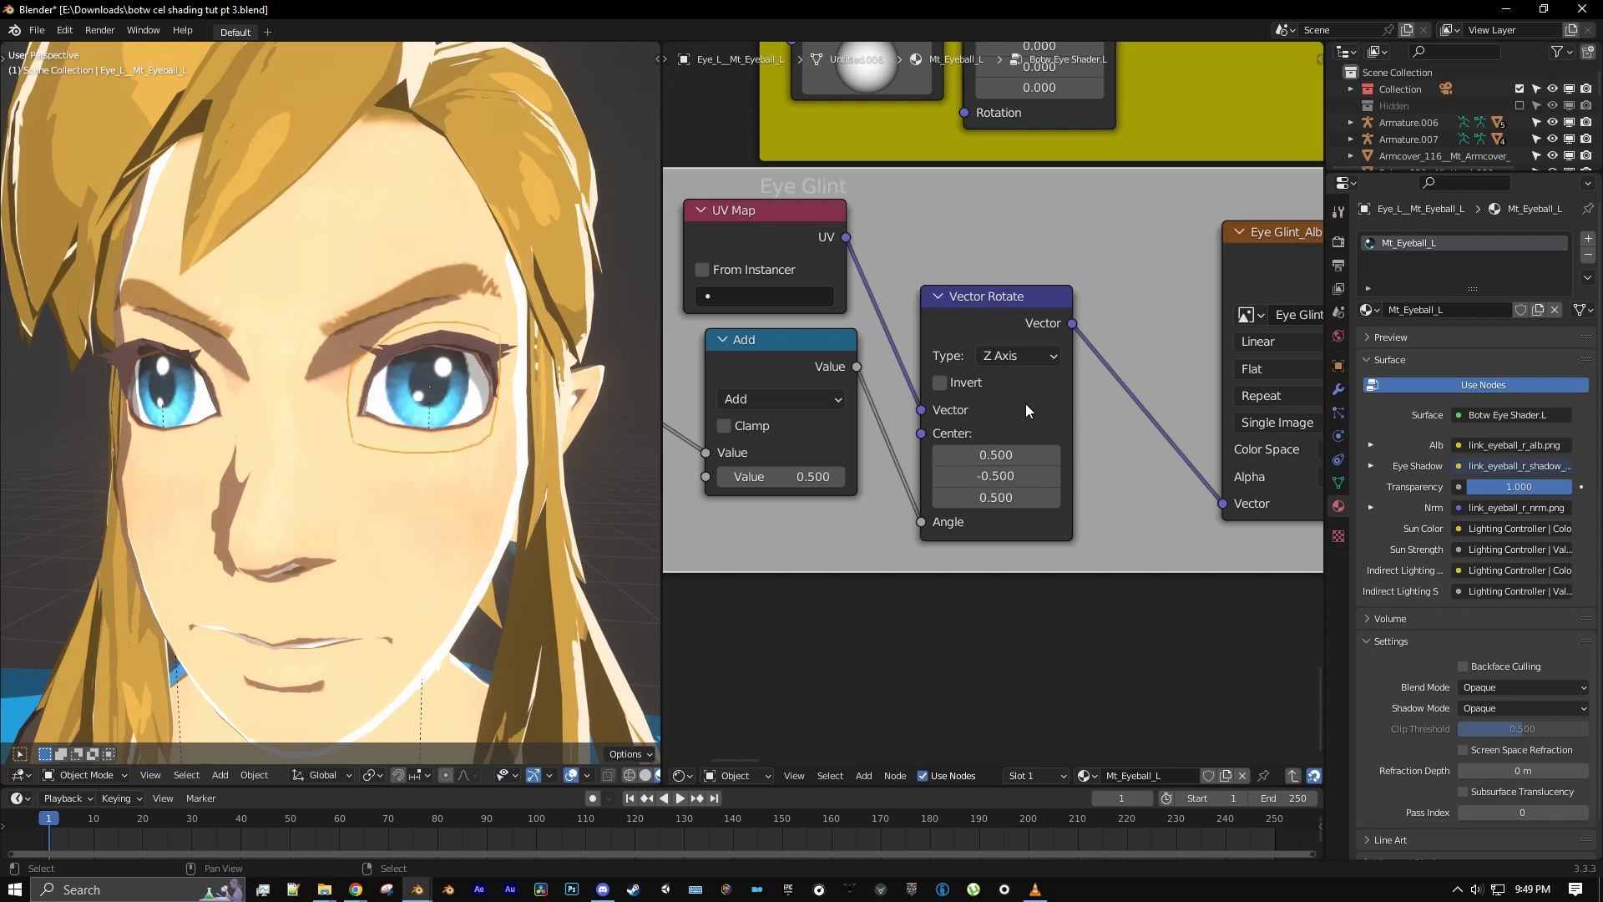
mouse_move(423, 349)
middle_mouse_down()
mouse_move(409, 337)
mouse_move(442, 334)
mouse_move(303, 342)
mouse_move(430, 337)
middle_mouse_up()
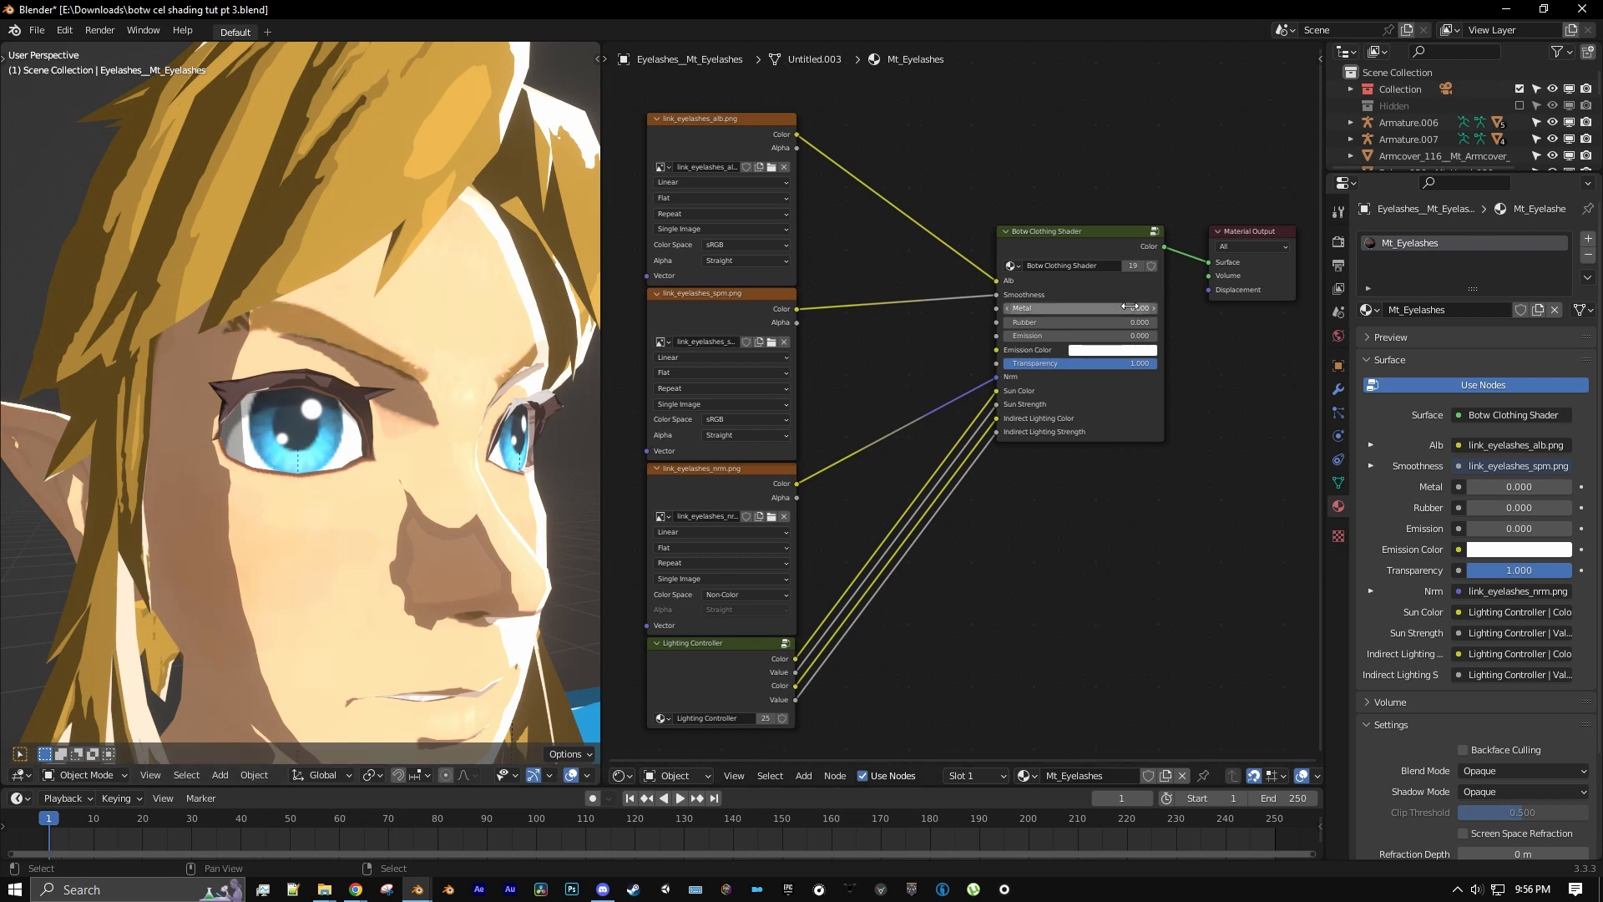
- Replace the Botw Clothing Shader group in the Mt_Eyelashes material with Botw Eyelash Shader
scroll(1200, 279, "up", 2)
scroll(1125, 342, "up", 2)
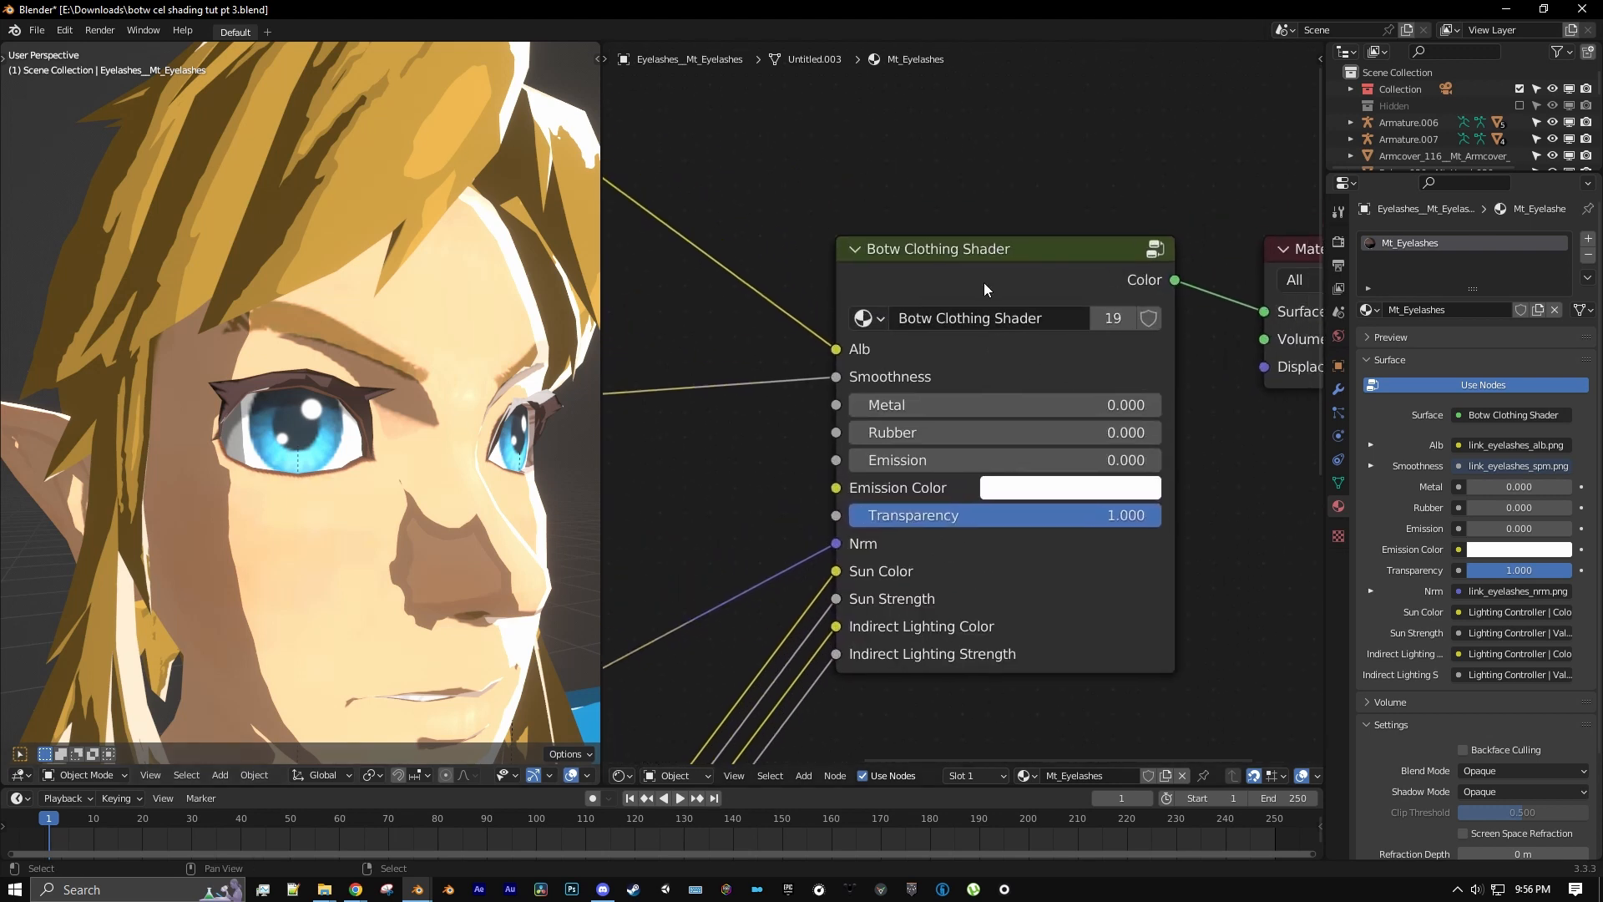
left_click(868, 319)
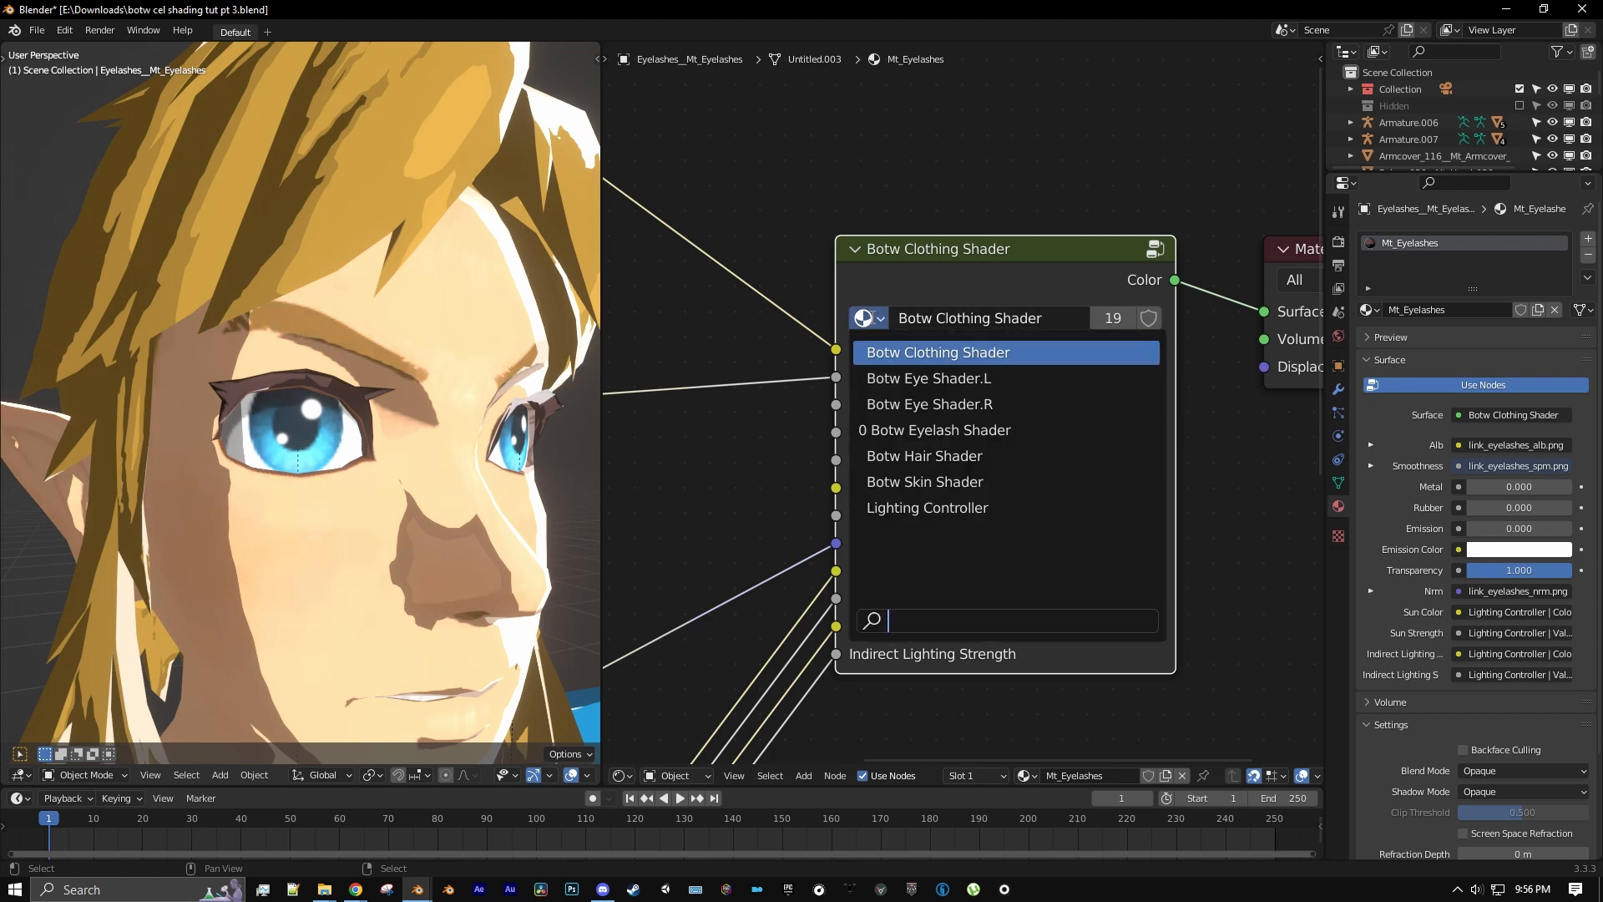
left_click(935, 430)
- Preview the Color and Alpha outputs of link_eyelashes_alb.png on the eyelashes
scroll(811, 355, "down", 2)
scroll(812, 356, "down", 1)
middle_click_drag(811, 358, 974, 394)
scroll(905, 341, "up", 1)
middle_click_drag(904, 338, 969, 347)
left_click(813, 227, "ctrl+shift")
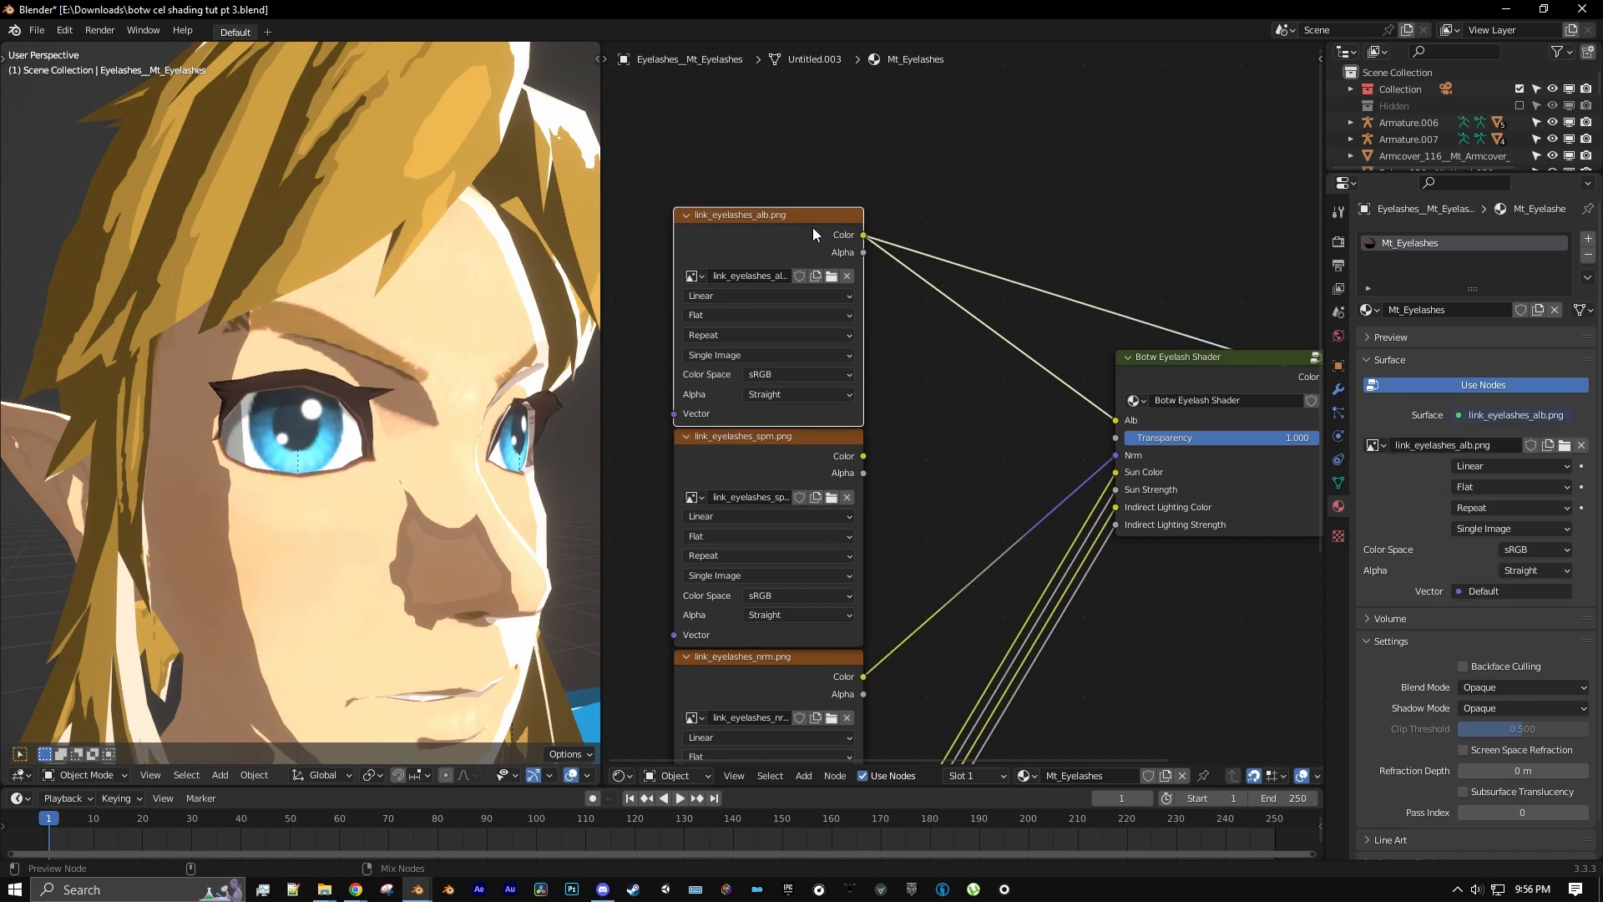
left_click(778, 242, "ctrl+shift")
scroll(210, 326, "up", 4)
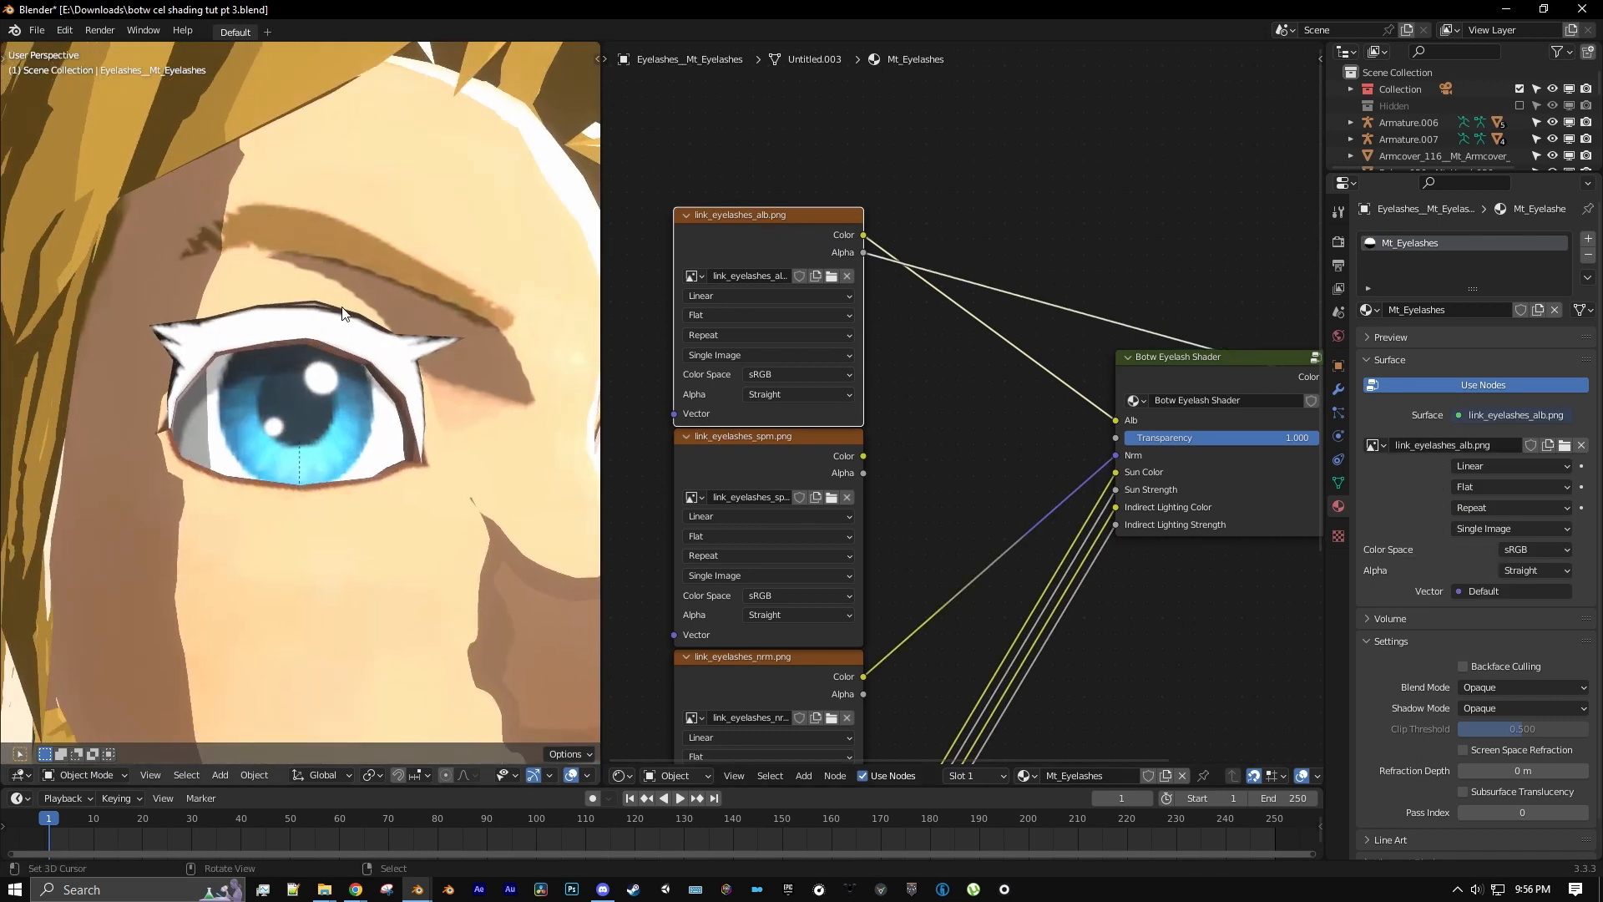
- Link the Alpha of link_eyelashes_alb.png to the Botw Eyelash Shader's Transparency and restore the shader's connection to the Material Output
middle_click_drag(1108, 346, 1054, 303)
left_click_drag(811, 208, 1062, 395)
middle_click_drag(1167, 367, 1080, 360)
left_click(1079, 311)
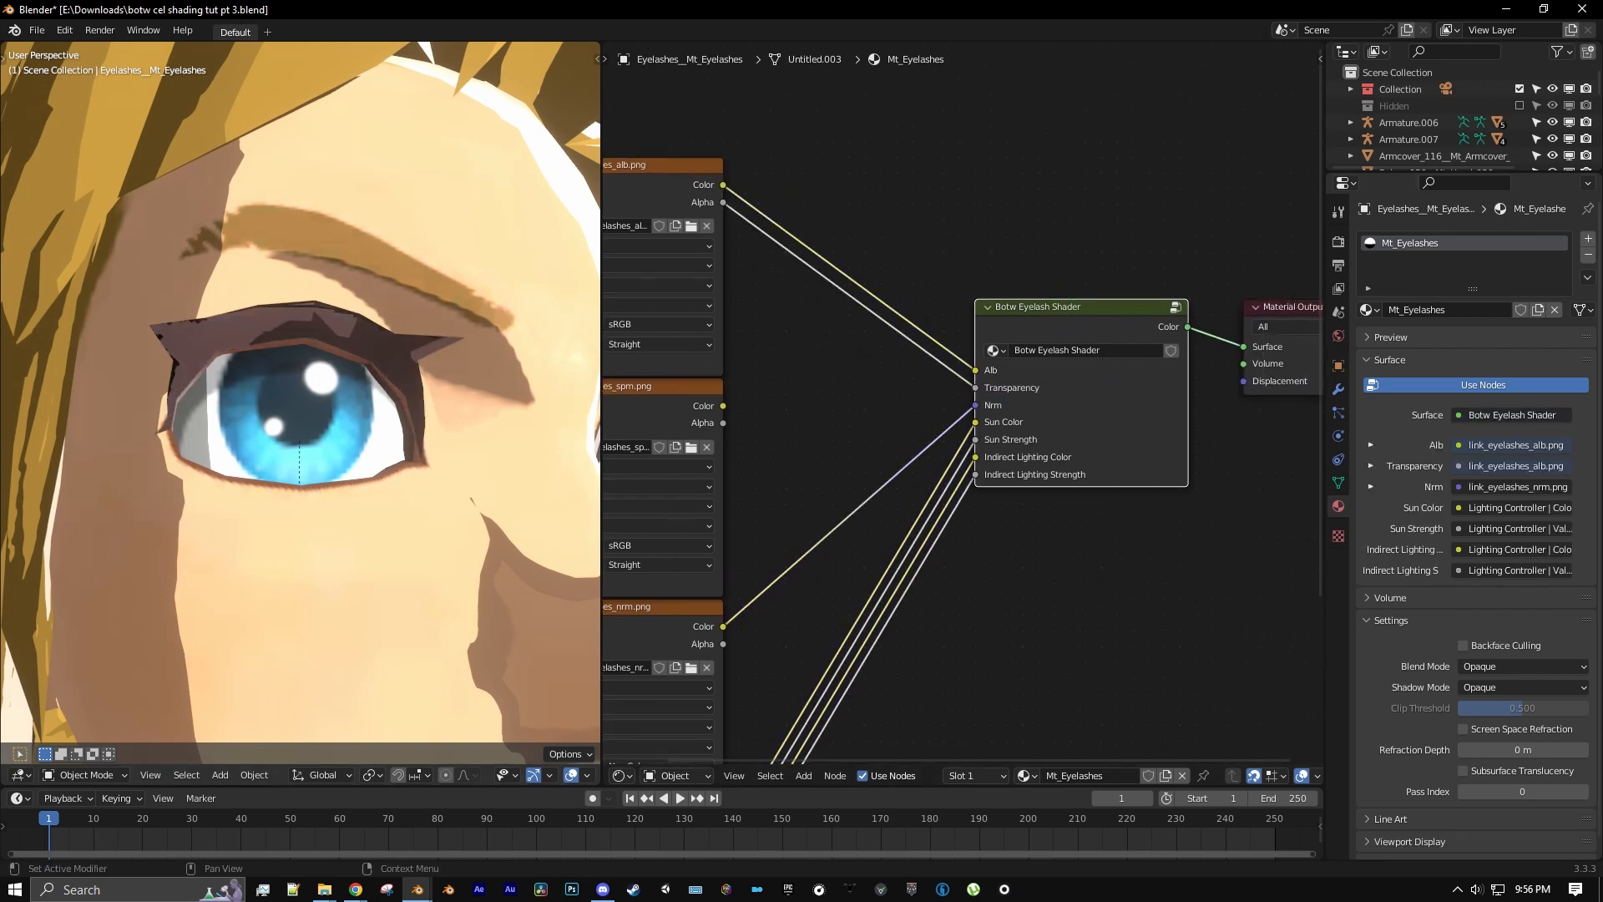
- Set both the Blend Mode and the Shadow Mode of the Mt_Eyelashes material to Alpha Clip
left_click(1481, 666)
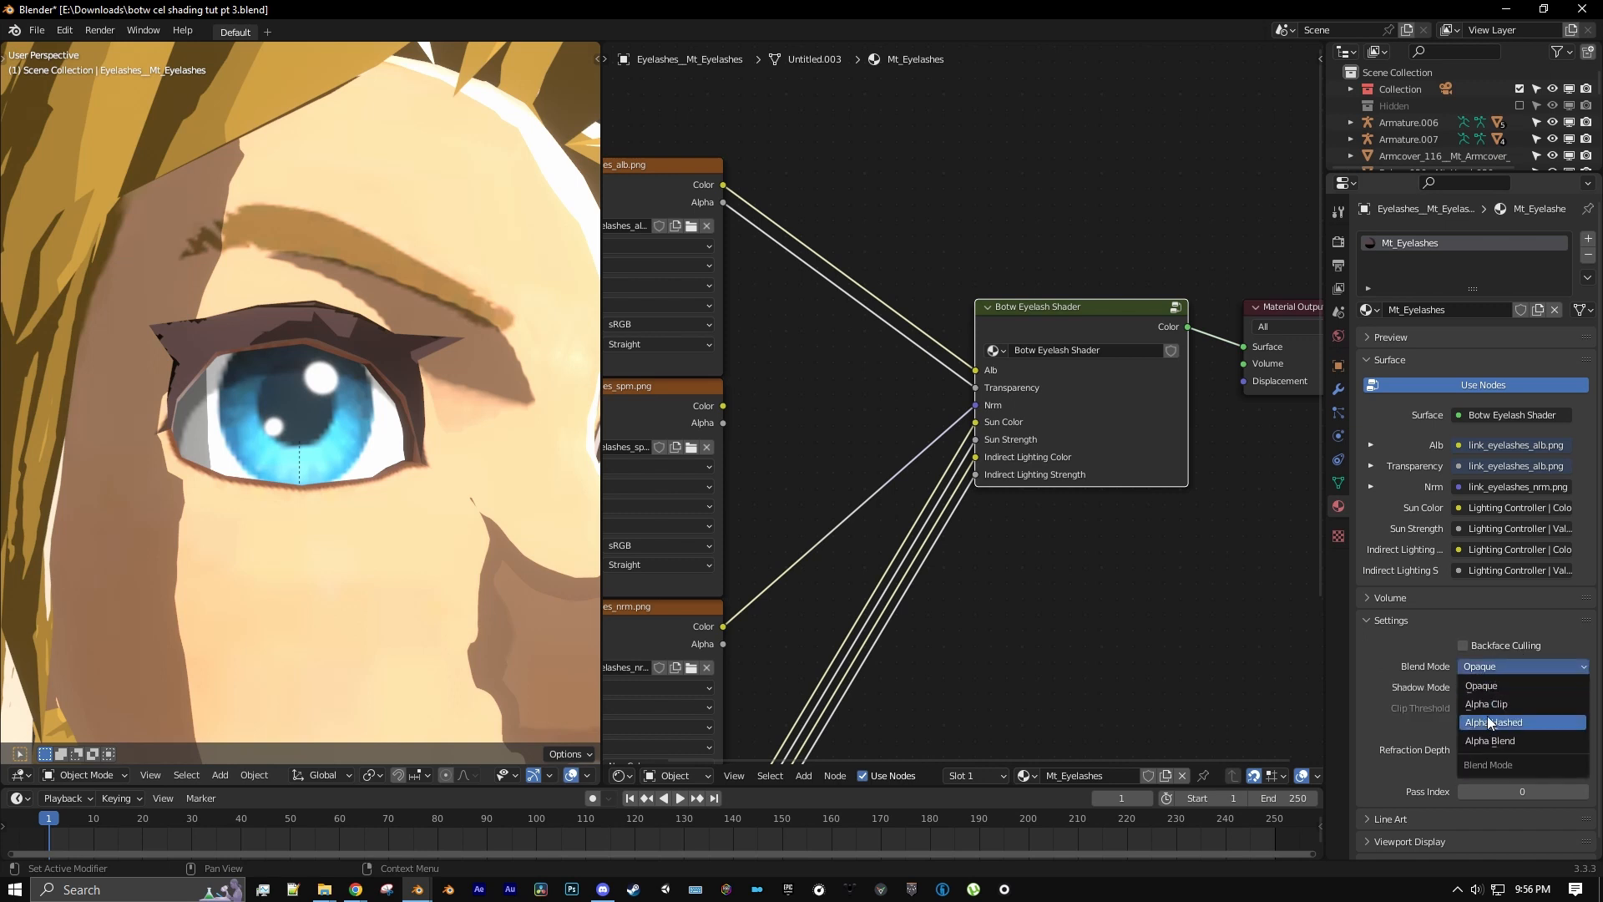
left_click(1488, 709)
left_click(1492, 689)
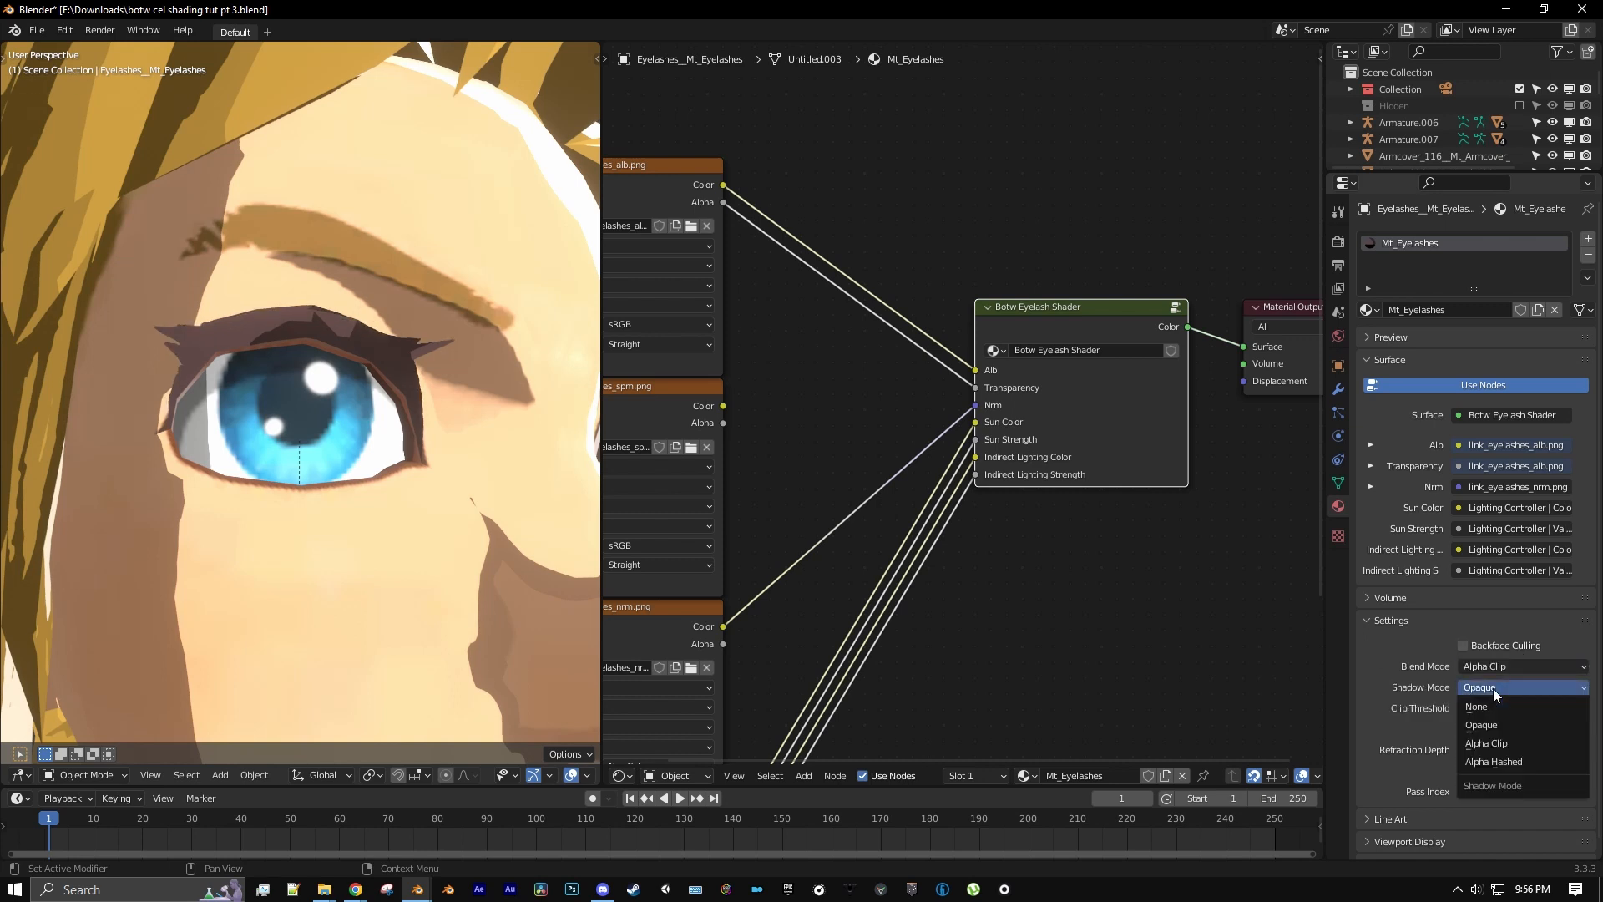
left_click(1503, 742)
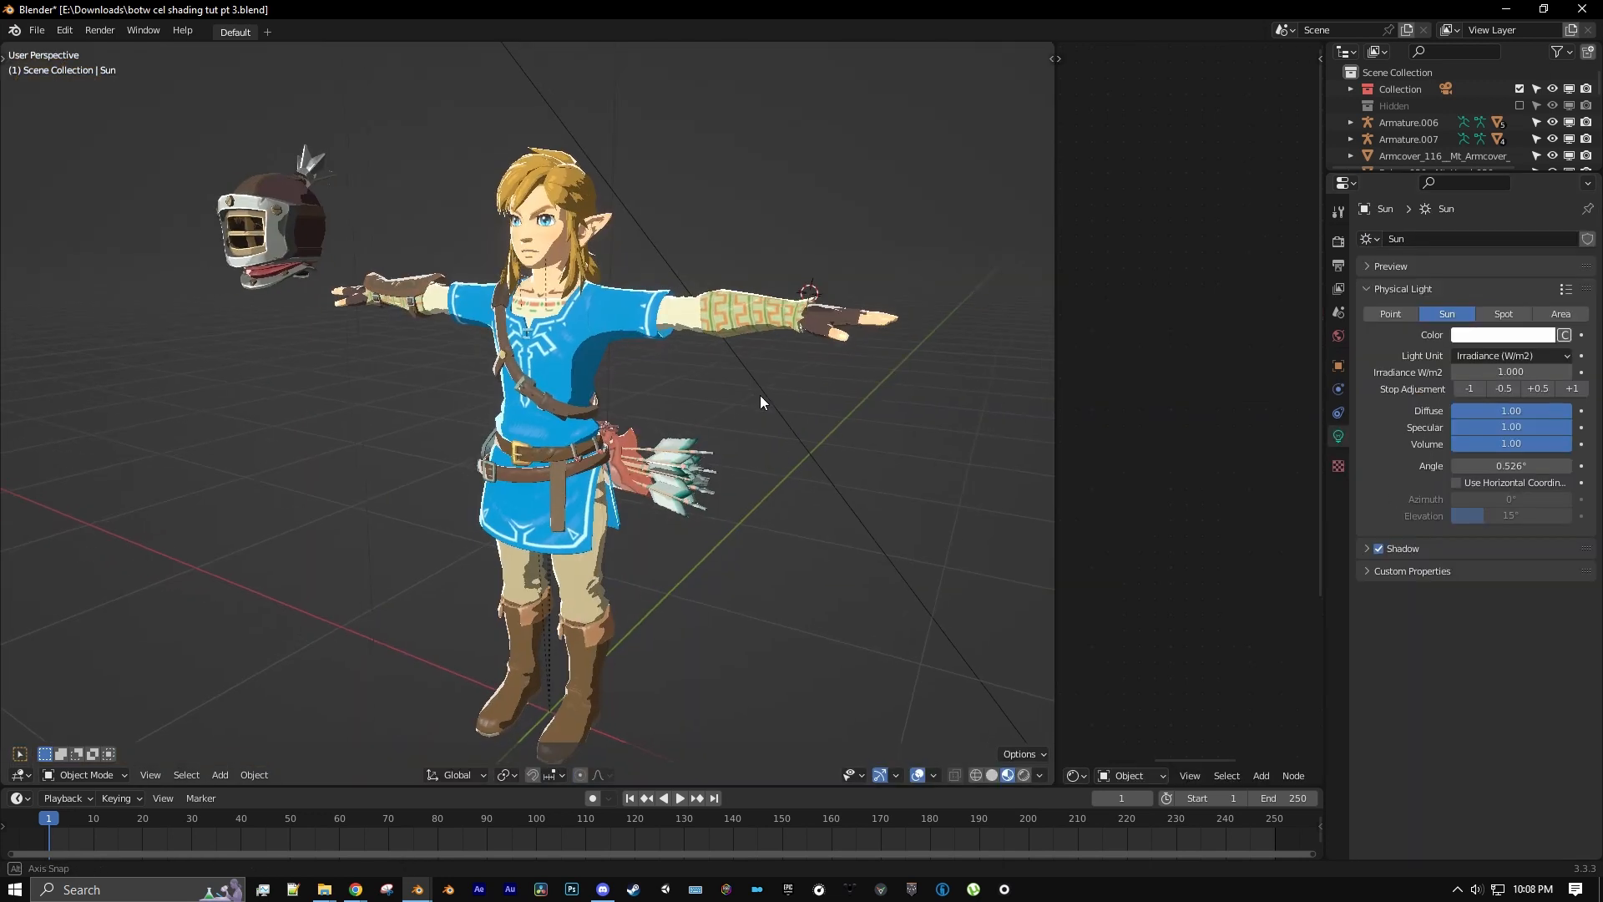
middle_click_drag(760, 394, 496, 442)
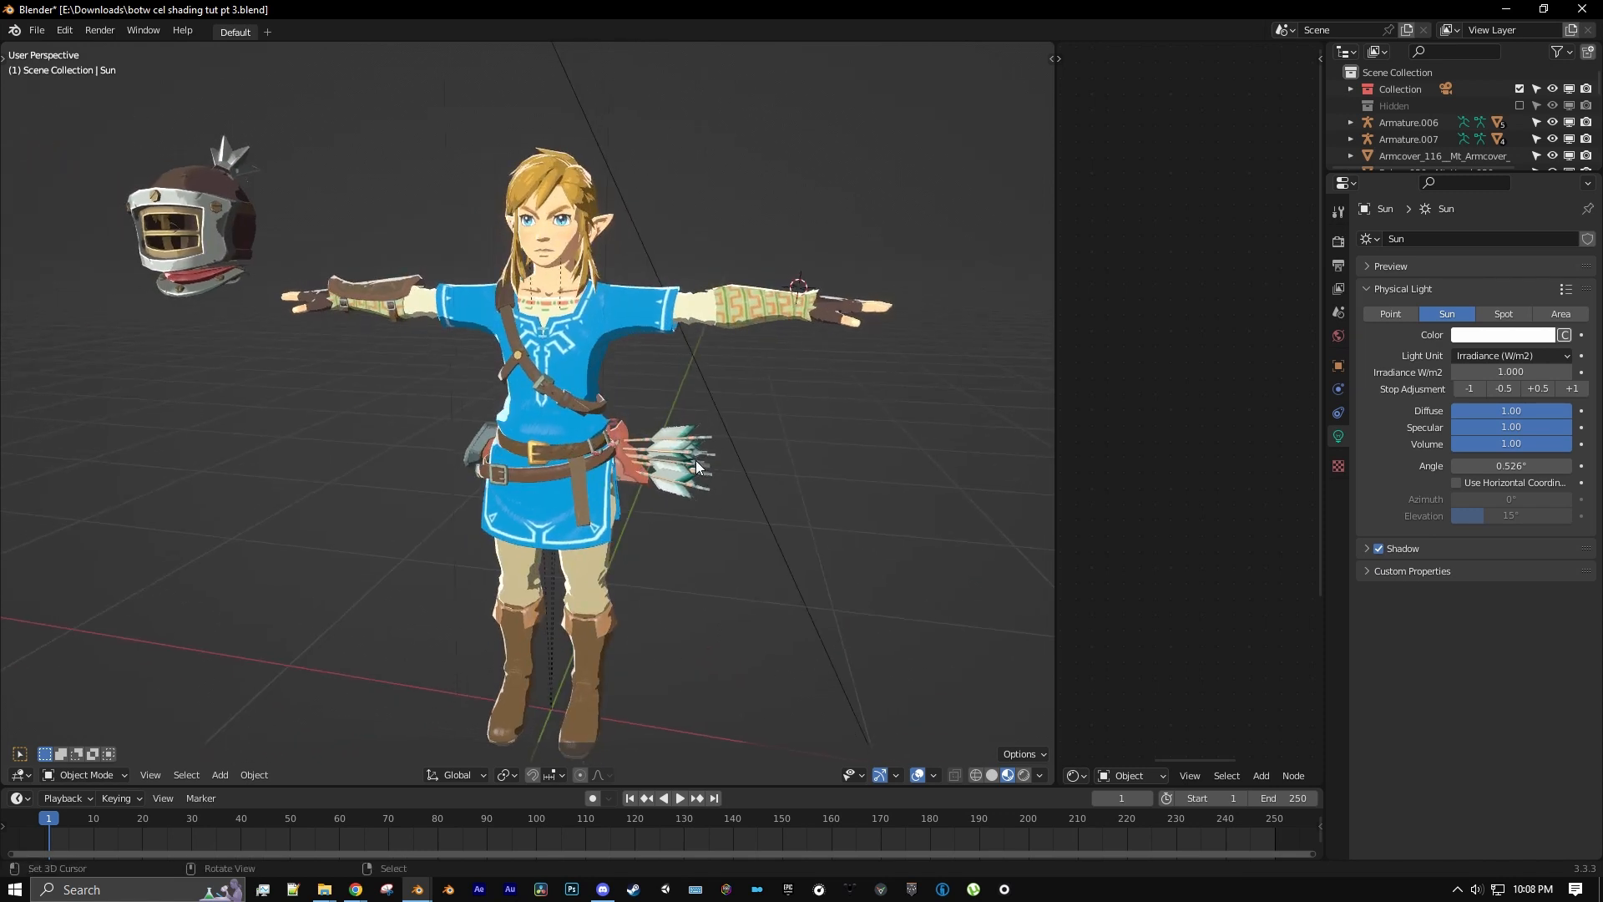
scroll(703, 465, "up", 2)
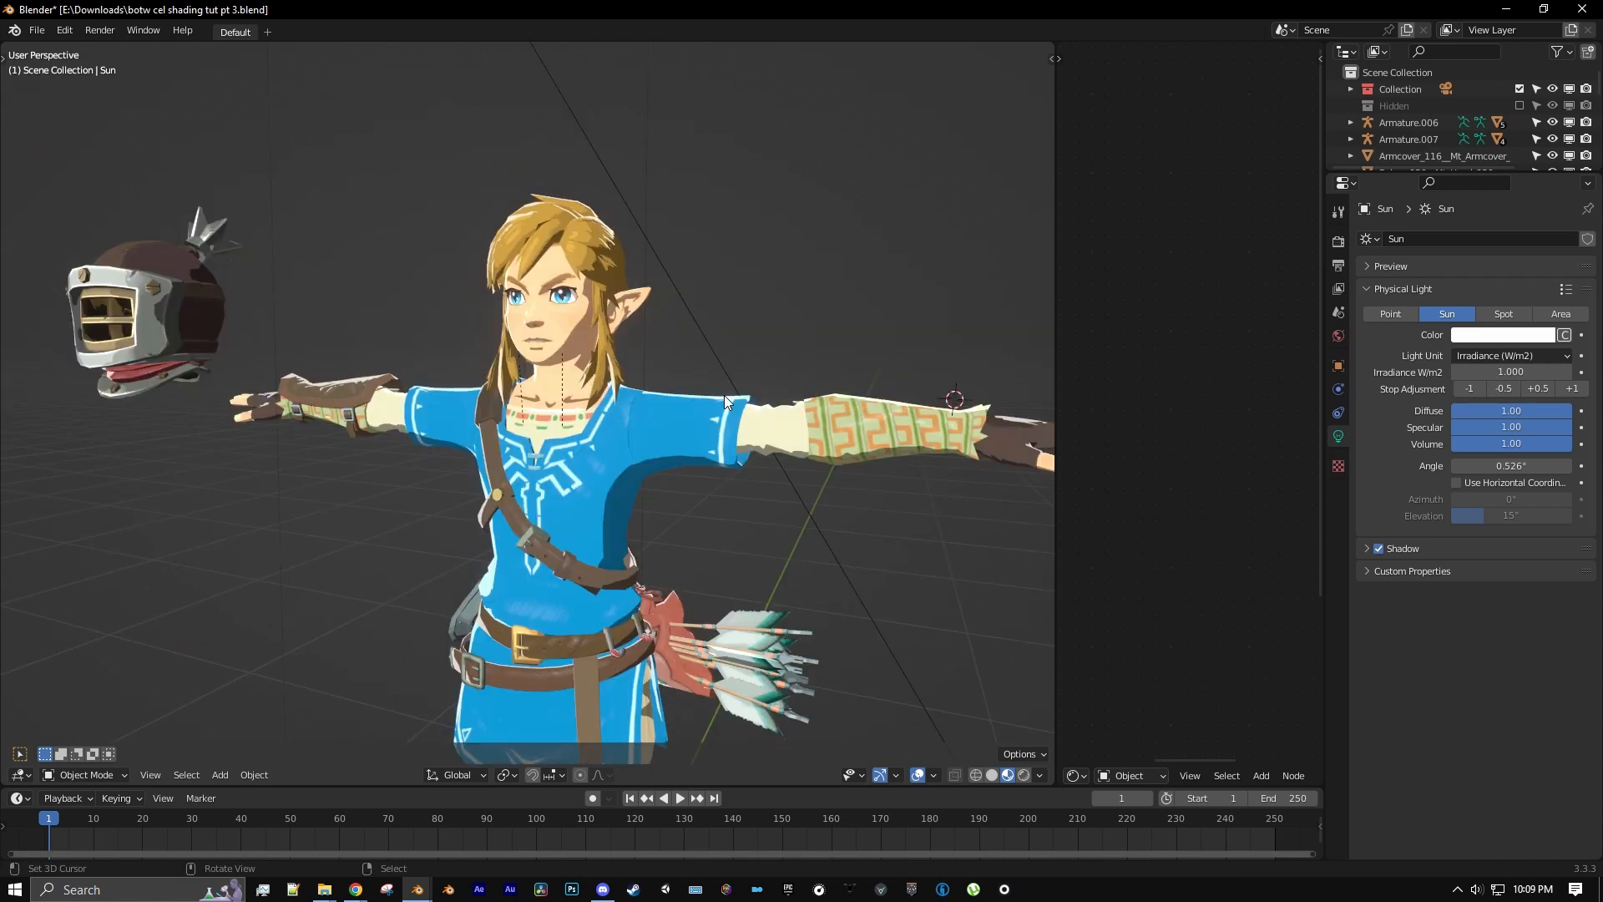